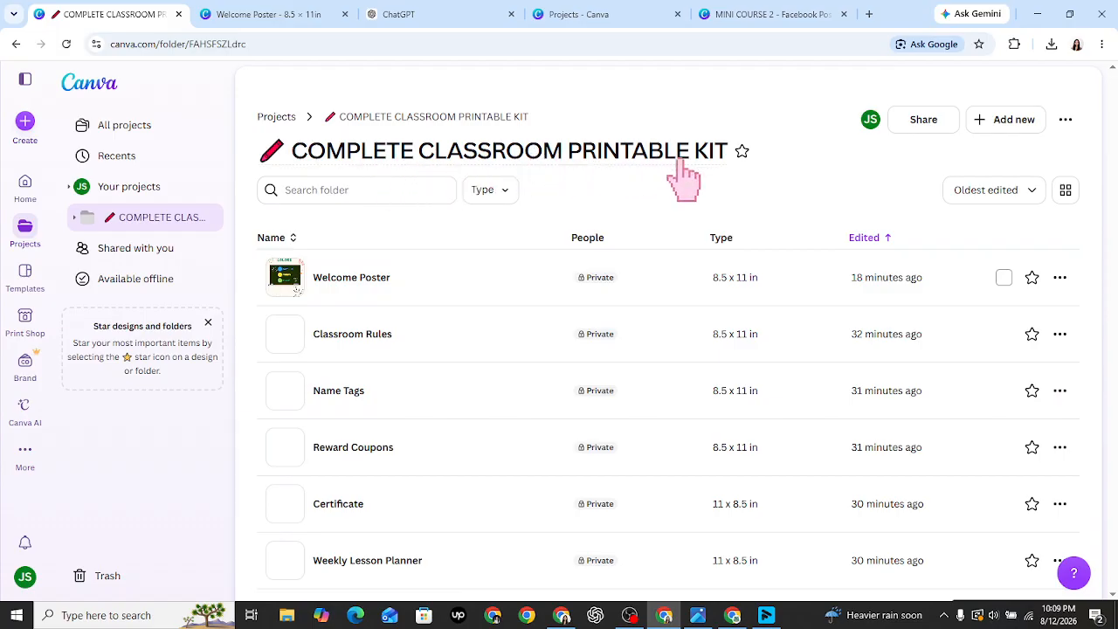
- Star the classroom kit folder, then open the Welcome Poster design with its COLORS chart page
click(742, 151)
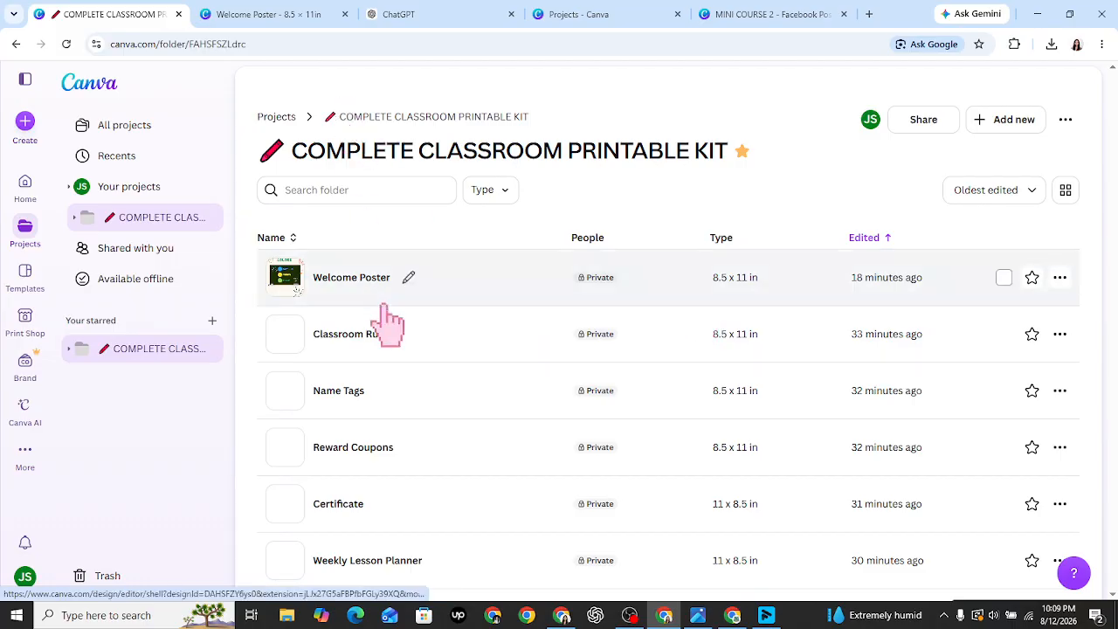
click(358, 288)
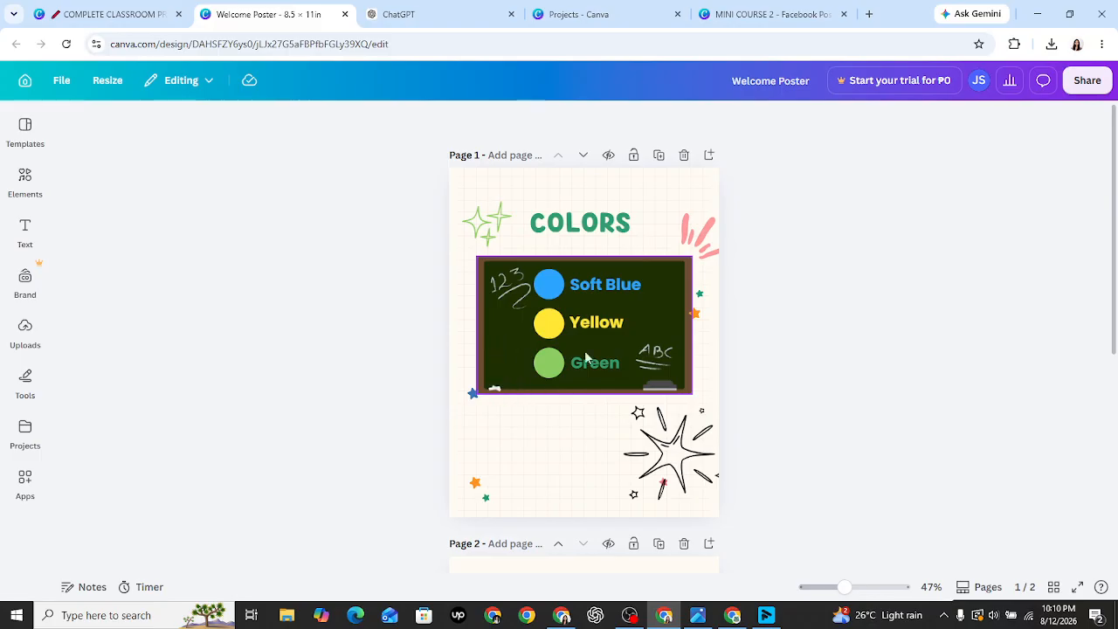
- Scroll down to the blank page 2 and select it, checking the folder tab before returning to the editor
drag(1116, 323, 1117, 533)
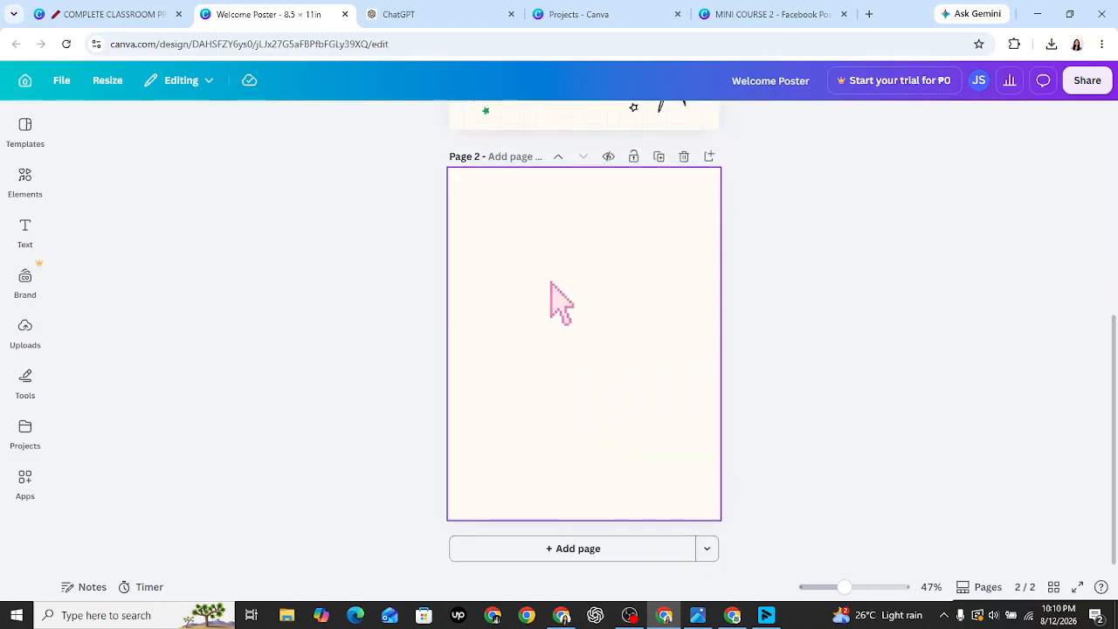
click(599, 278)
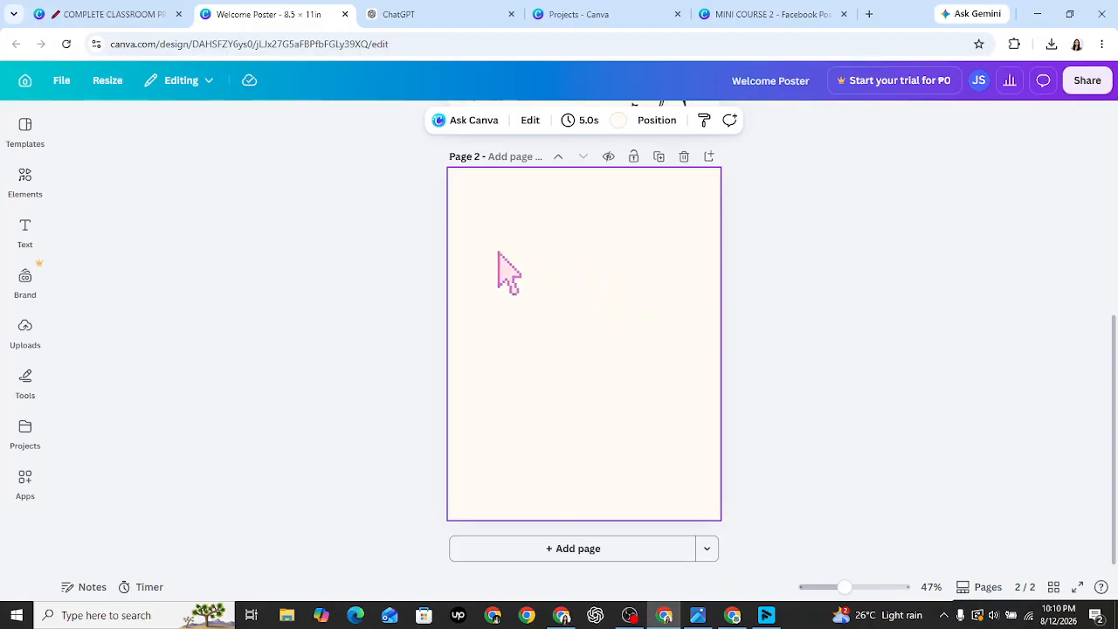
click(123, 14)
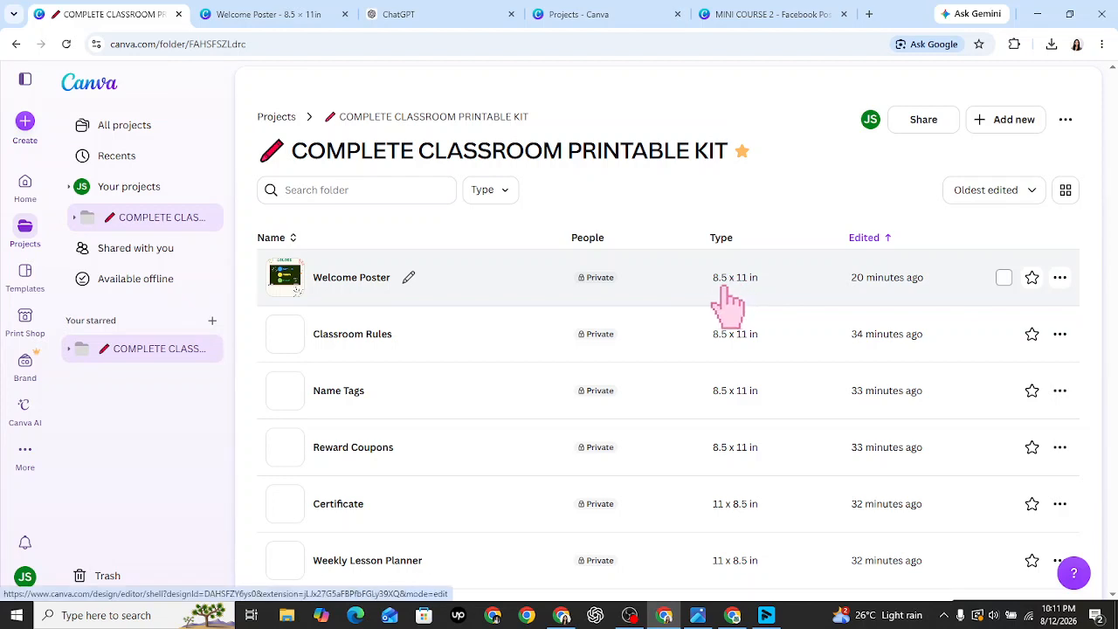
click(246, 8)
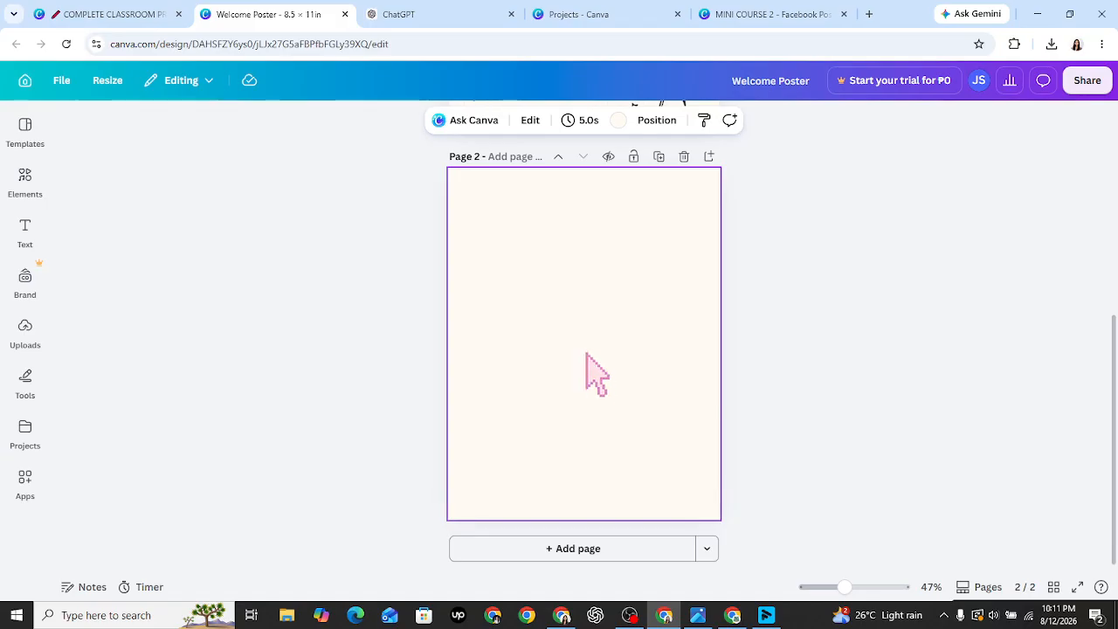
- Search the template library for 'classroom welcome p'
click(26, 131)
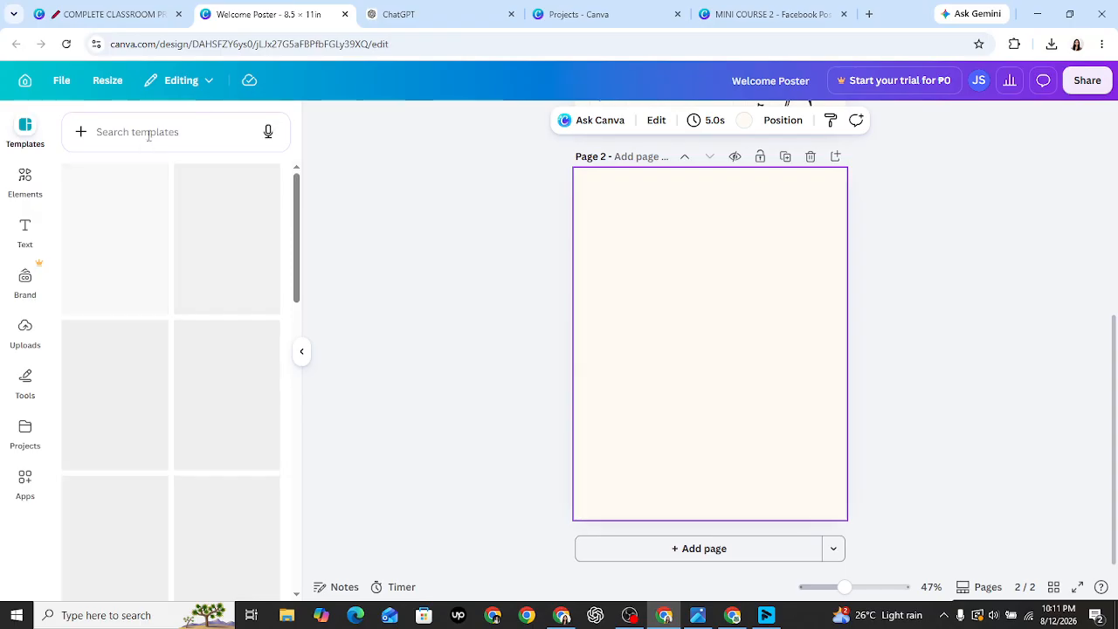
click(148, 134)
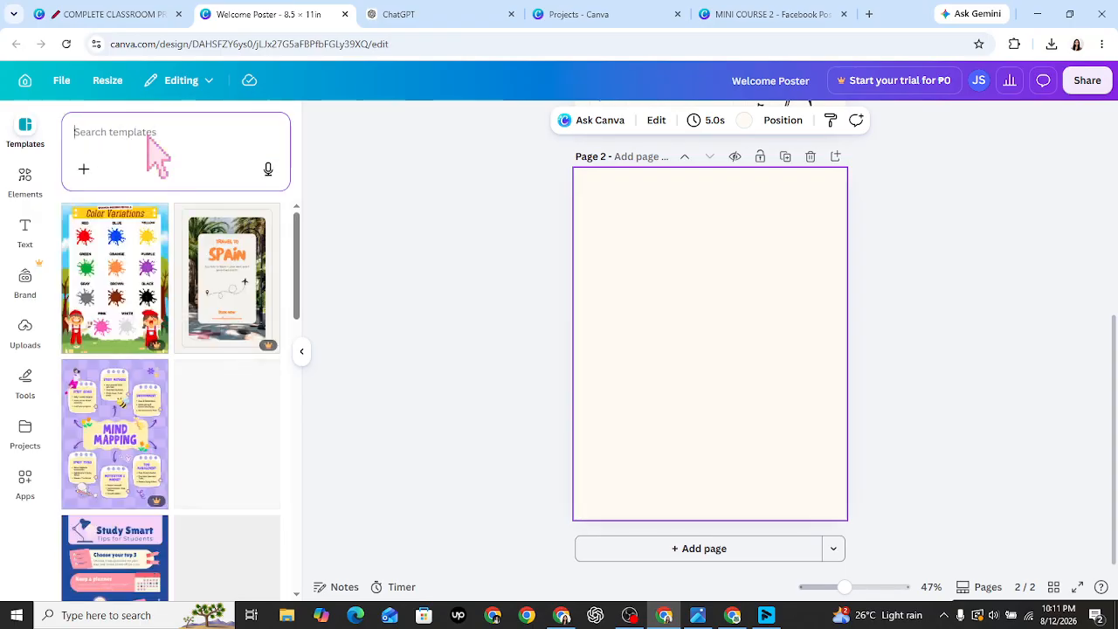
text(classr)
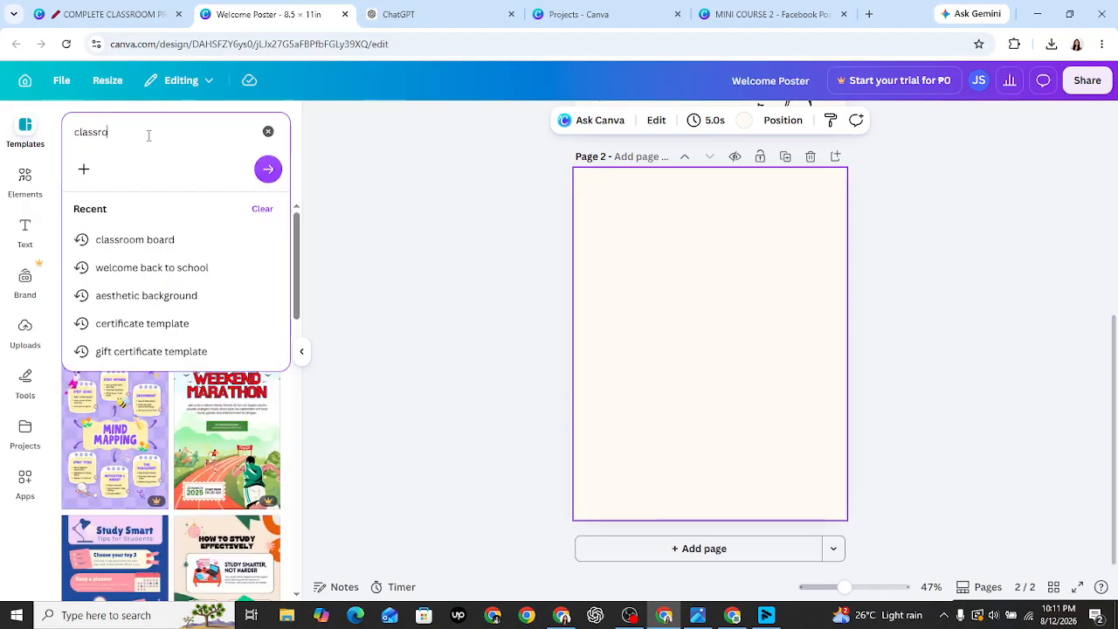
text(om)
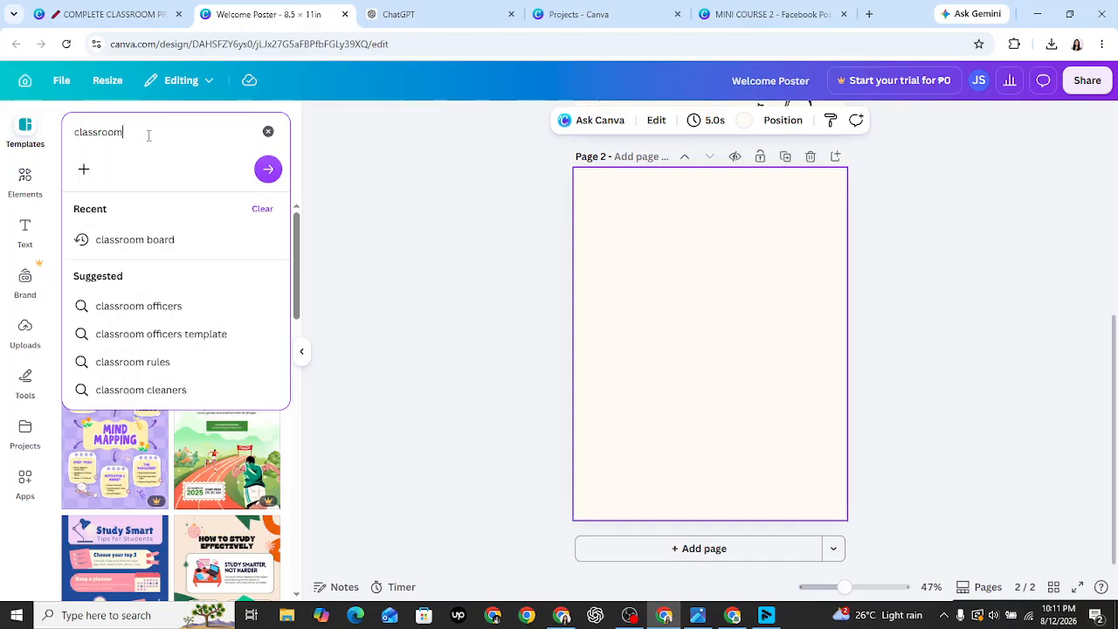
text(om wel)
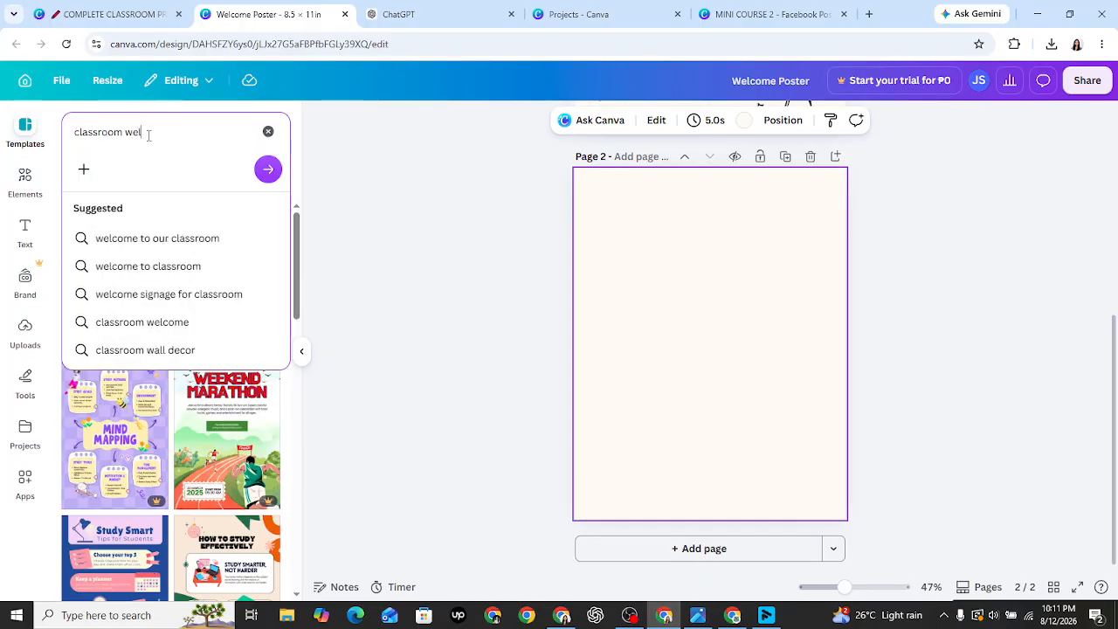
text(come poster)
key(Return)
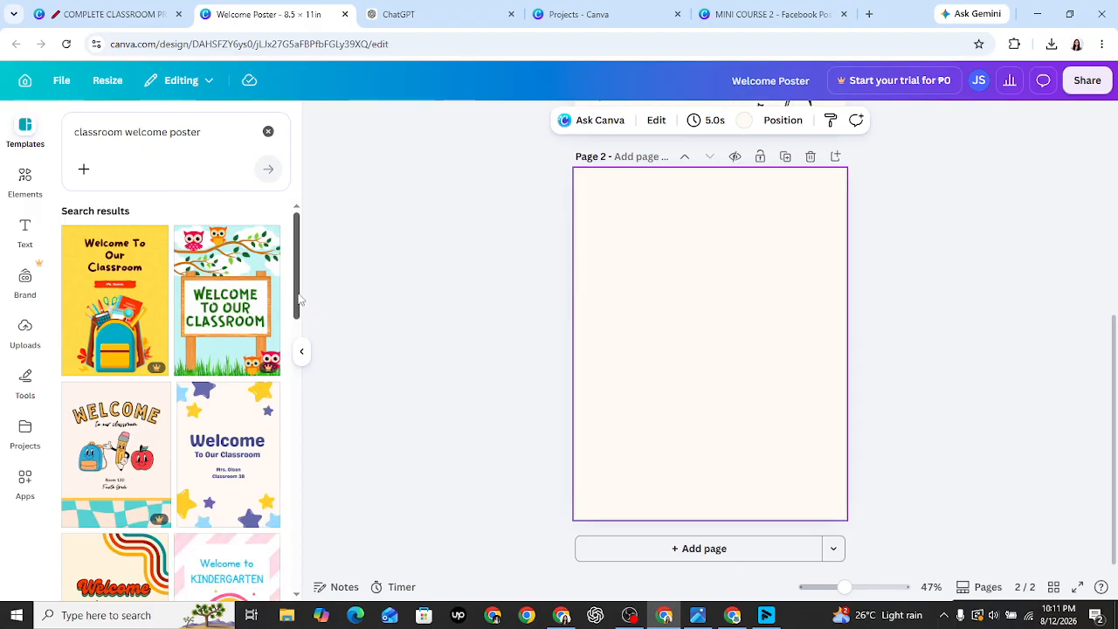
- Scroll the template results down to the pastel Back to School poster design
drag(297, 299, 316, 325)
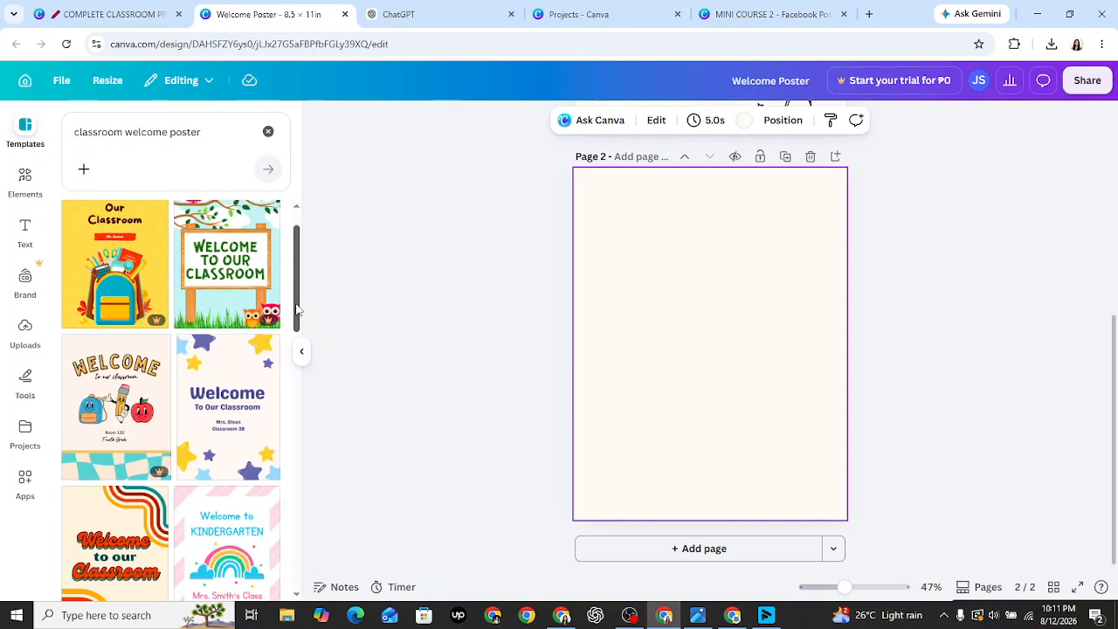
drag(297, 309, 297, 294)
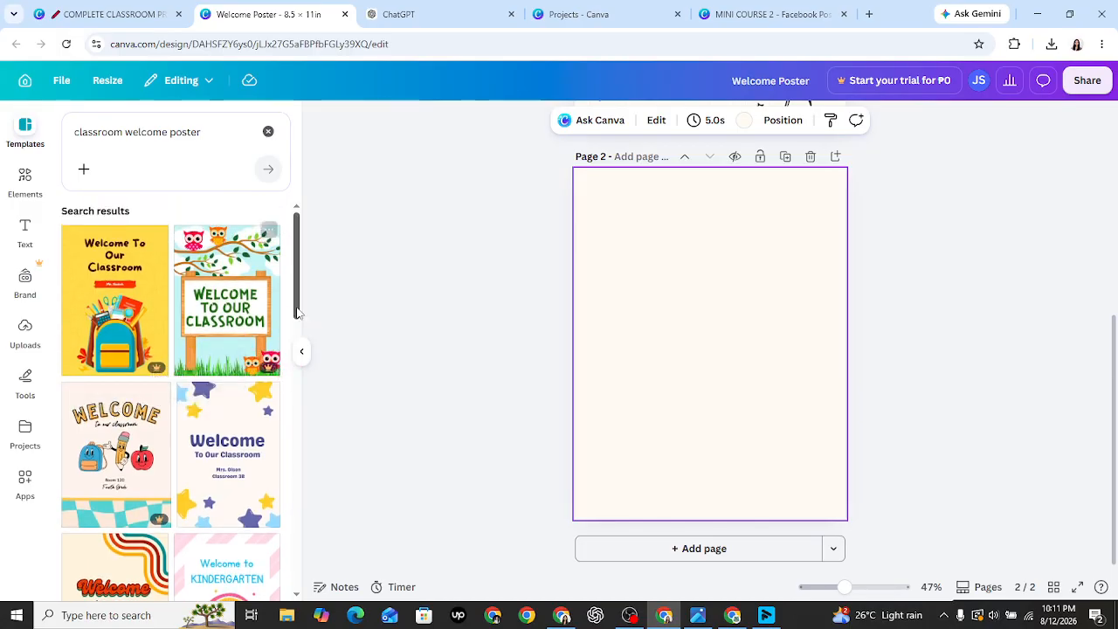
drag(297, 312, 304, 458)
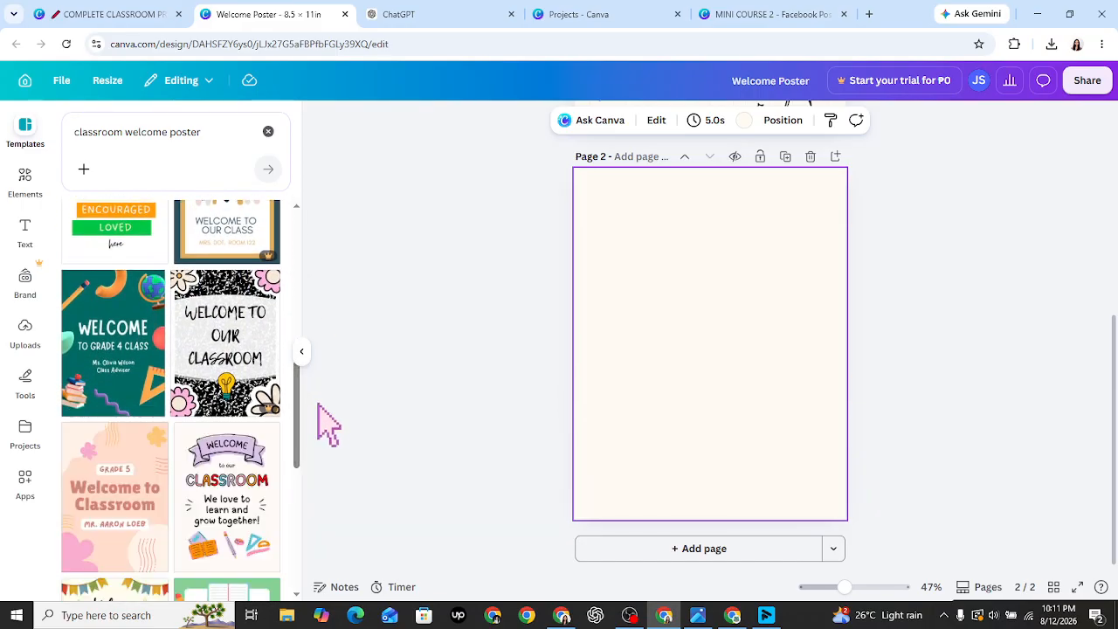
drag(303, 411, 309, 562)
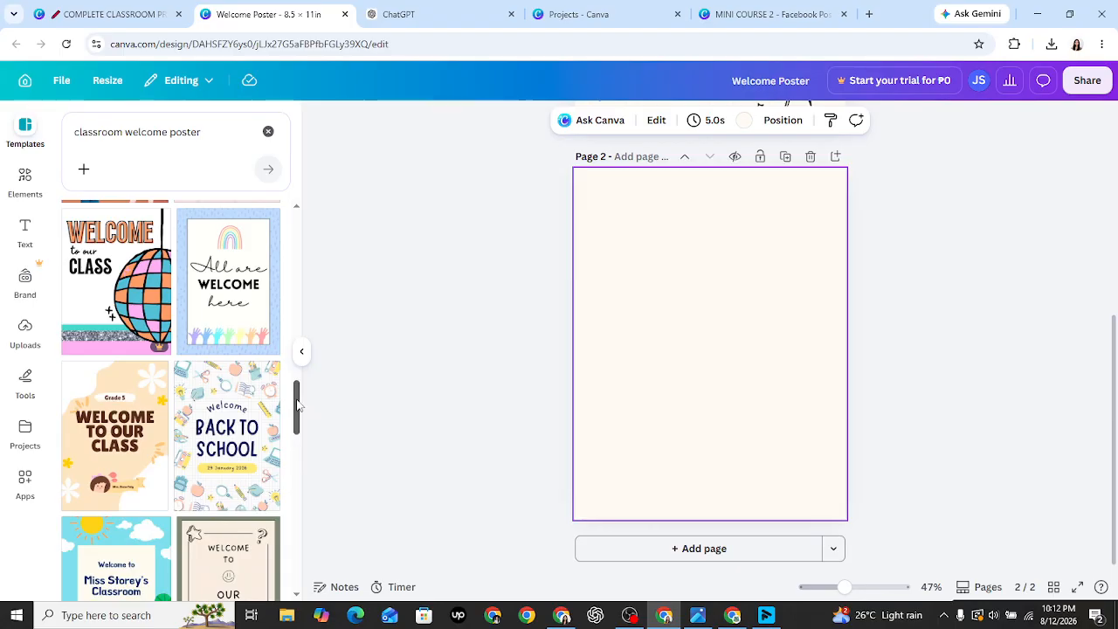
drag(297, 403, 300, 415)
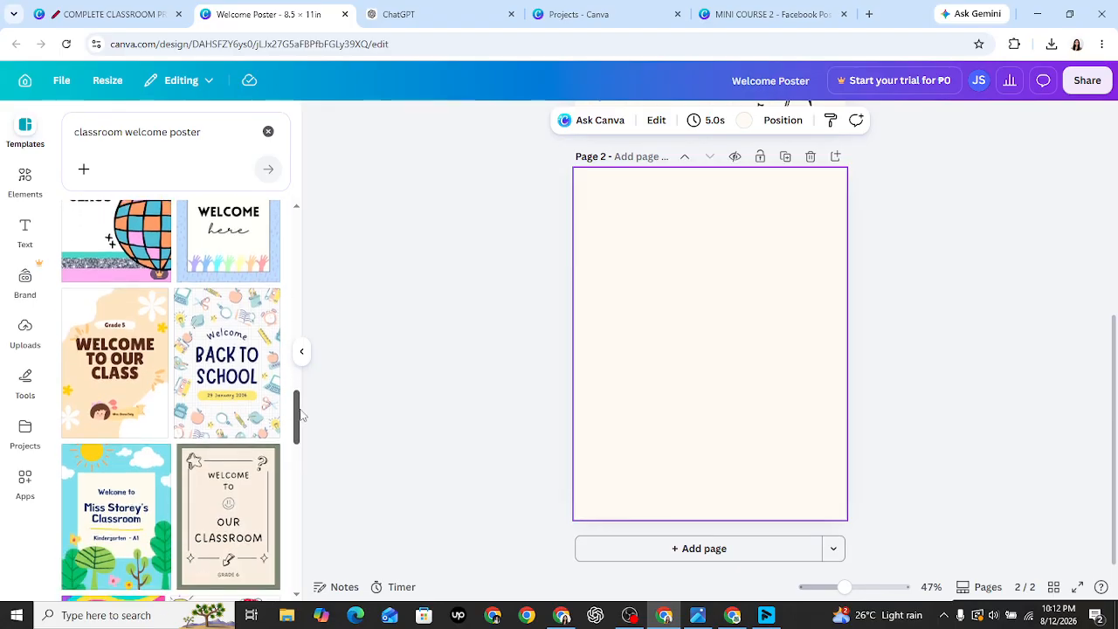
drag(300, 415, 305, 422)
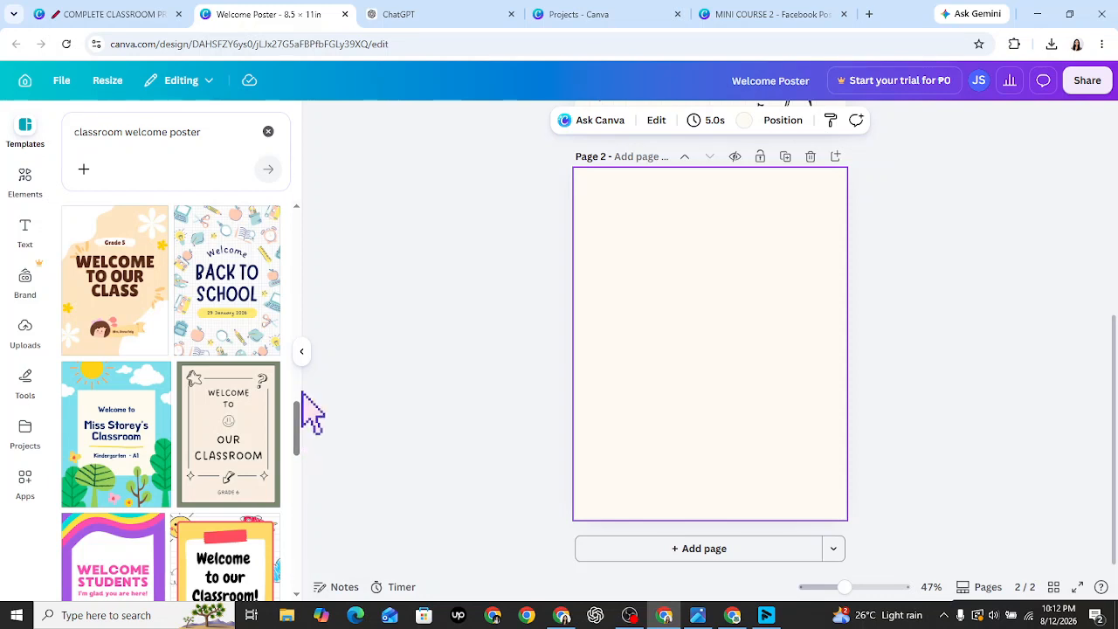
mouse_move(301, 414)
mouse_down()
mouse_move(312, 449)
mouse_move(309, 408)
mouse_up()
- Apply the pastel 'Welcome Back to School' template to page 2, then browse the More like this list
click(235, 388)
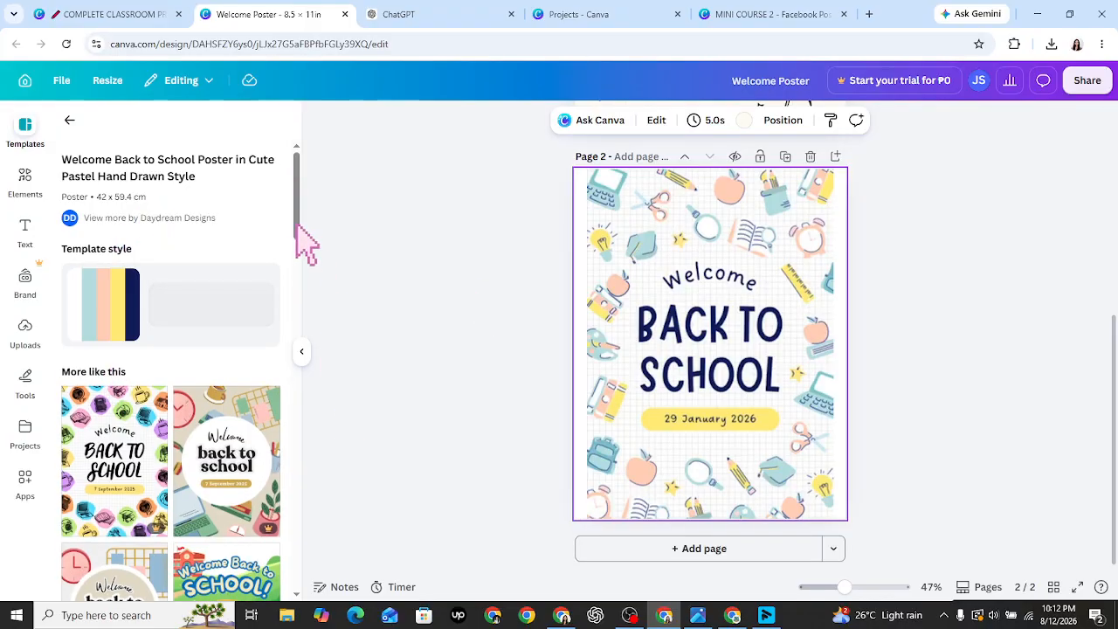
drag(296, 223, 304, 255)
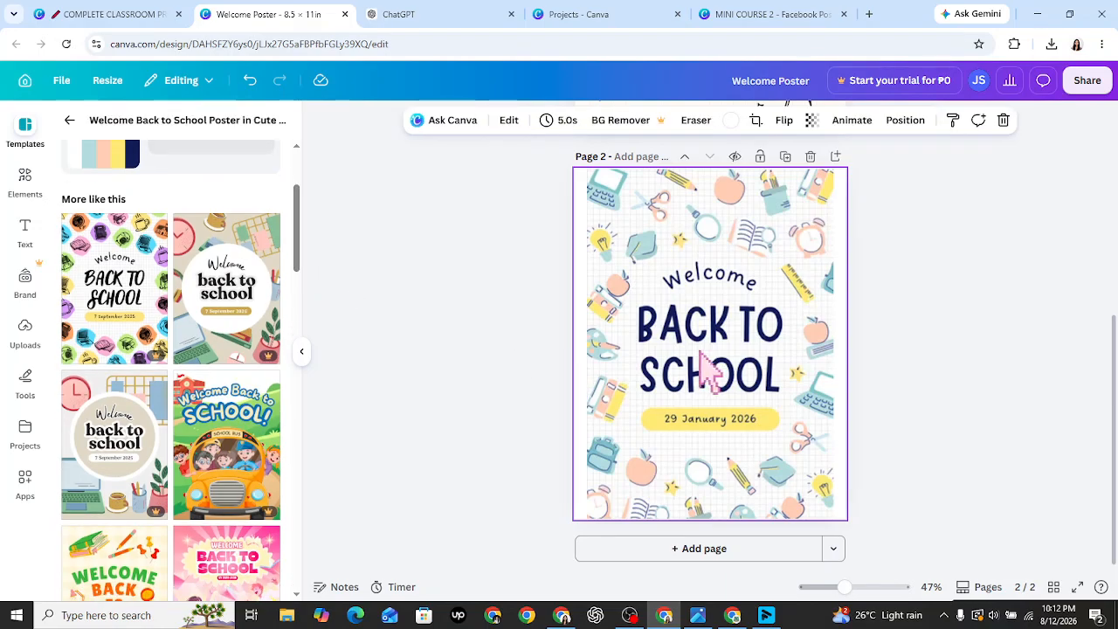
drag(297, 273, 302, 355)
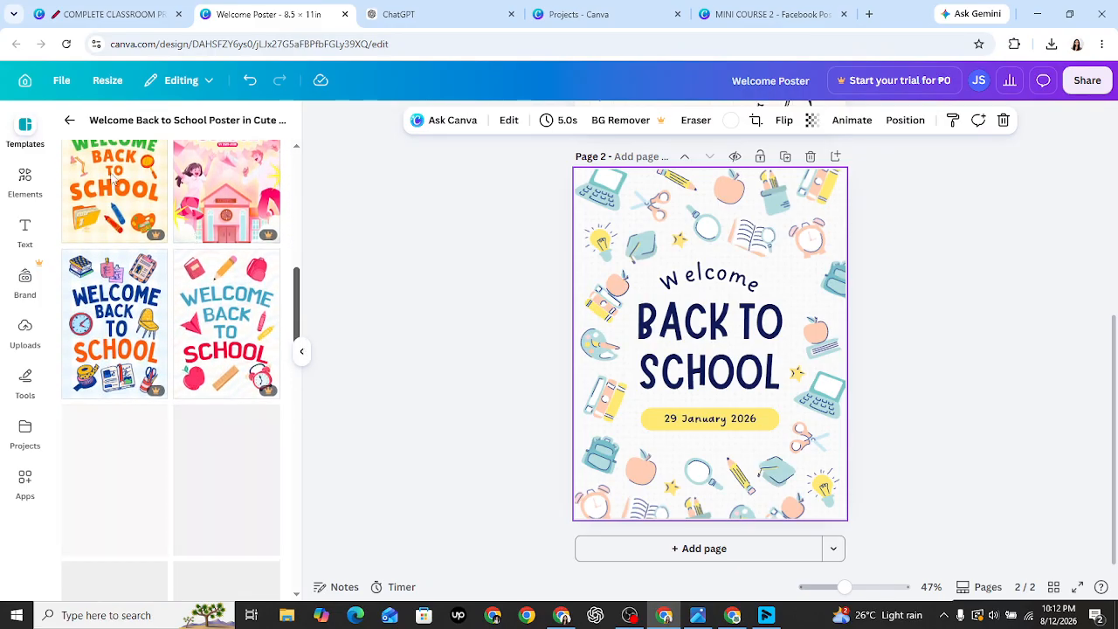
- Go back from the template's details to the classroom welcome poster results and scroll through them
click(67, 118)
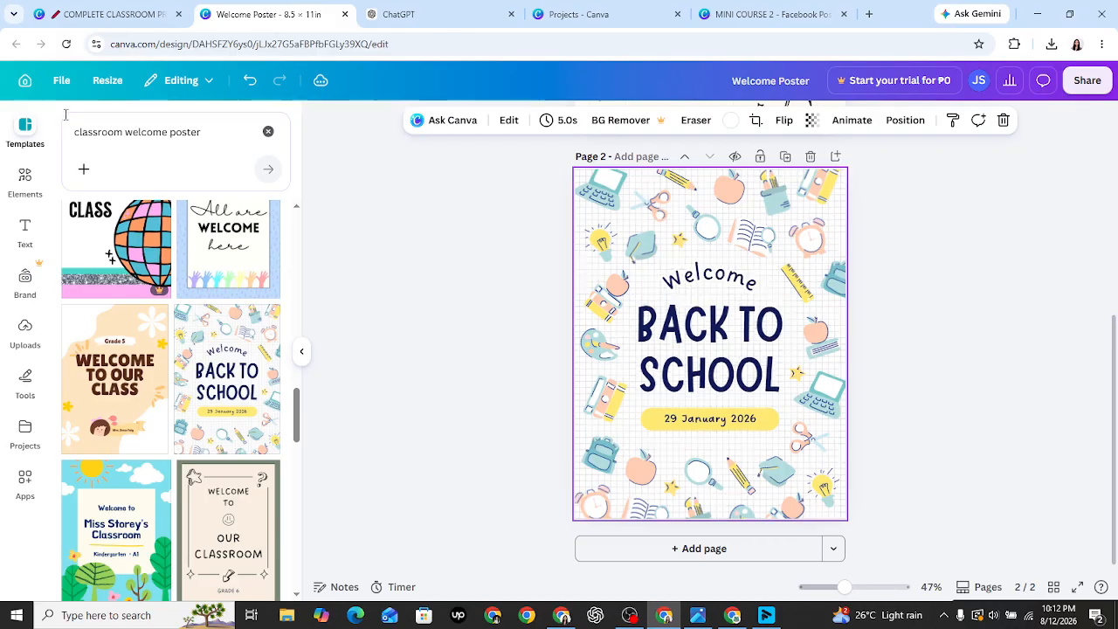
drag(298, 405, 323, 574)
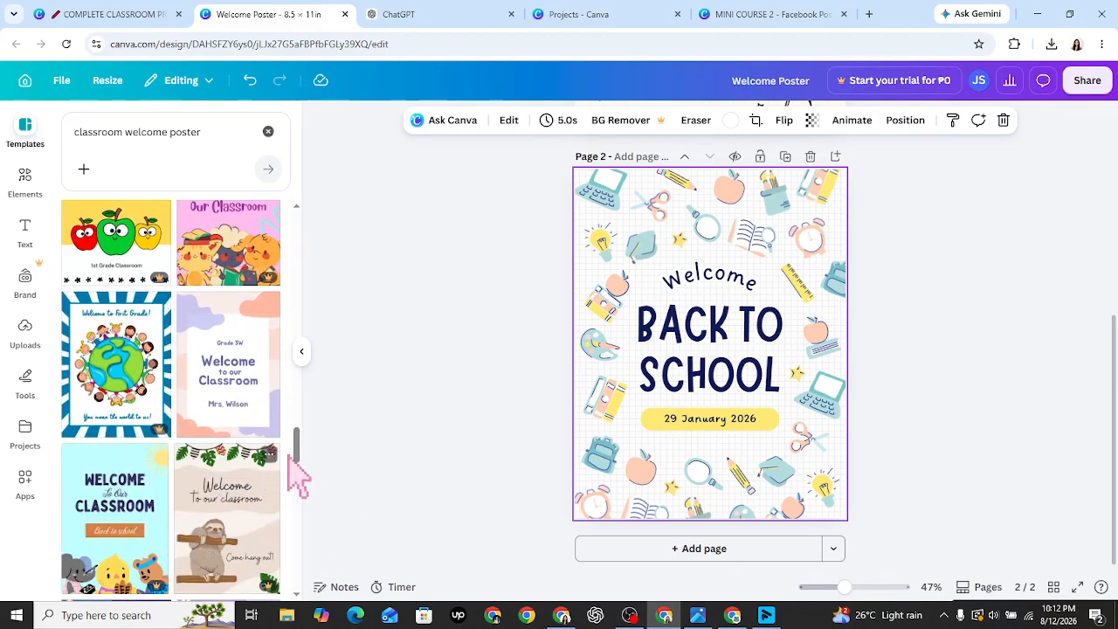
drag(300, 453, 307, 487)
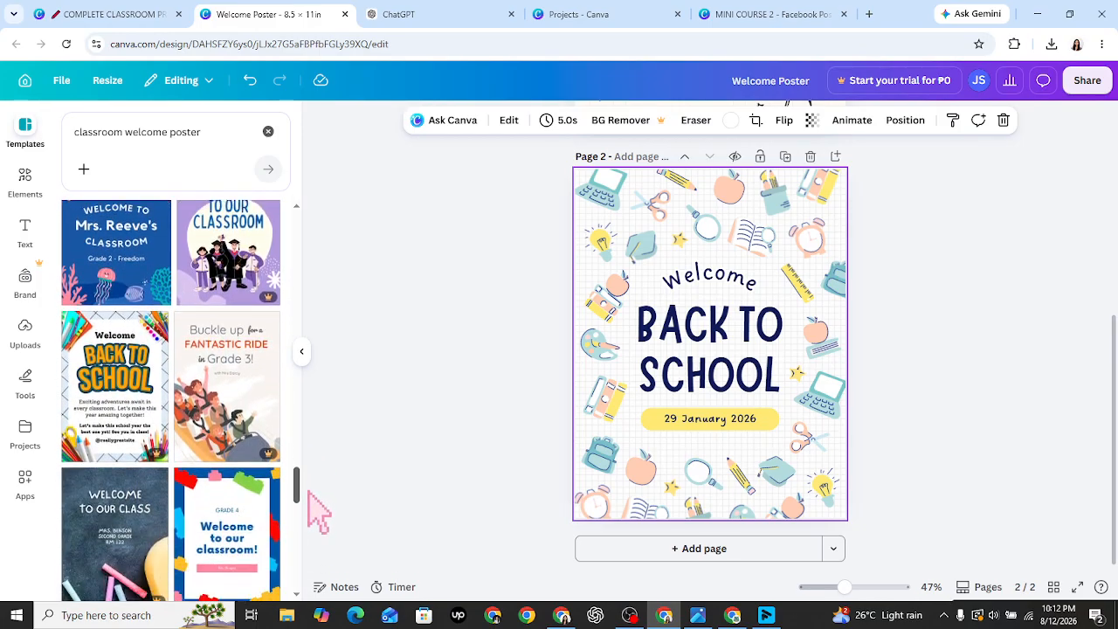
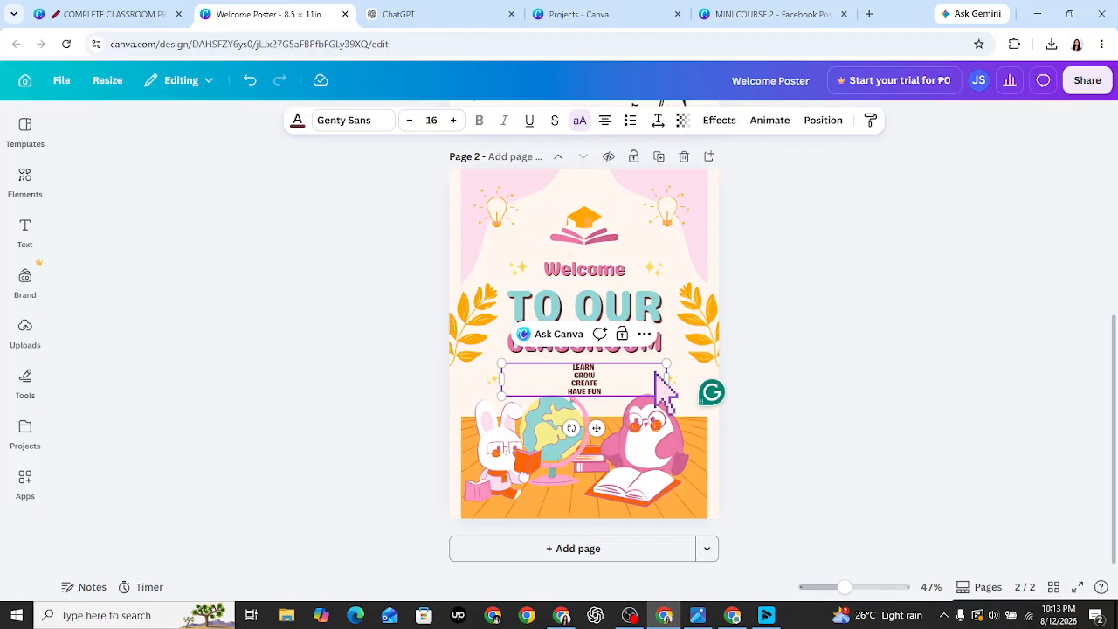
- Reselect the word list and bump its font size up several steps
click(791, 498)
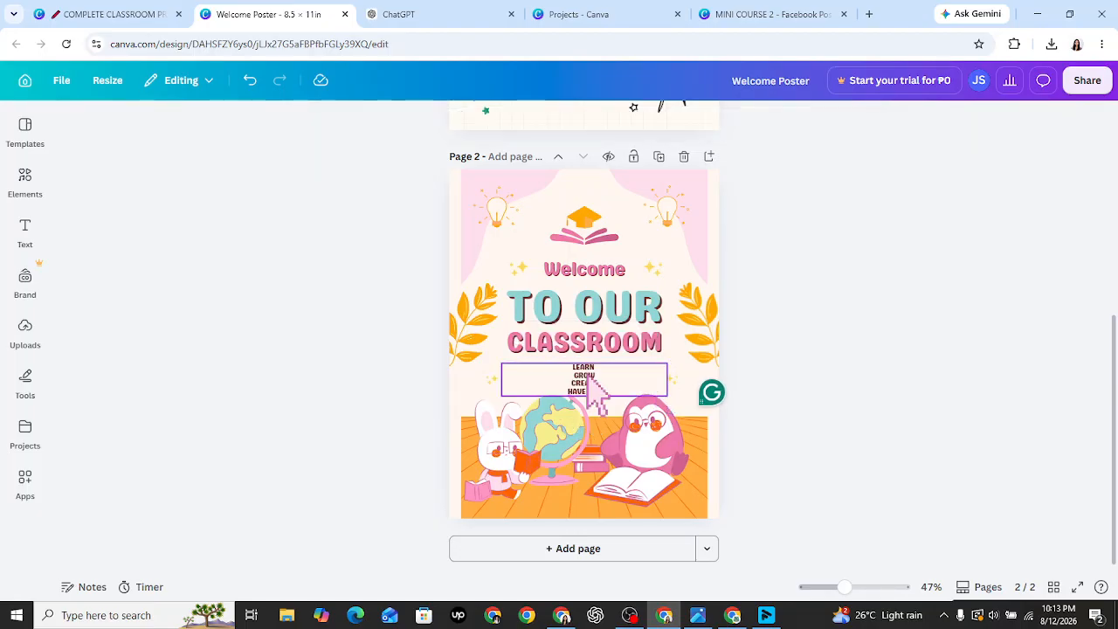
click(533, 380)
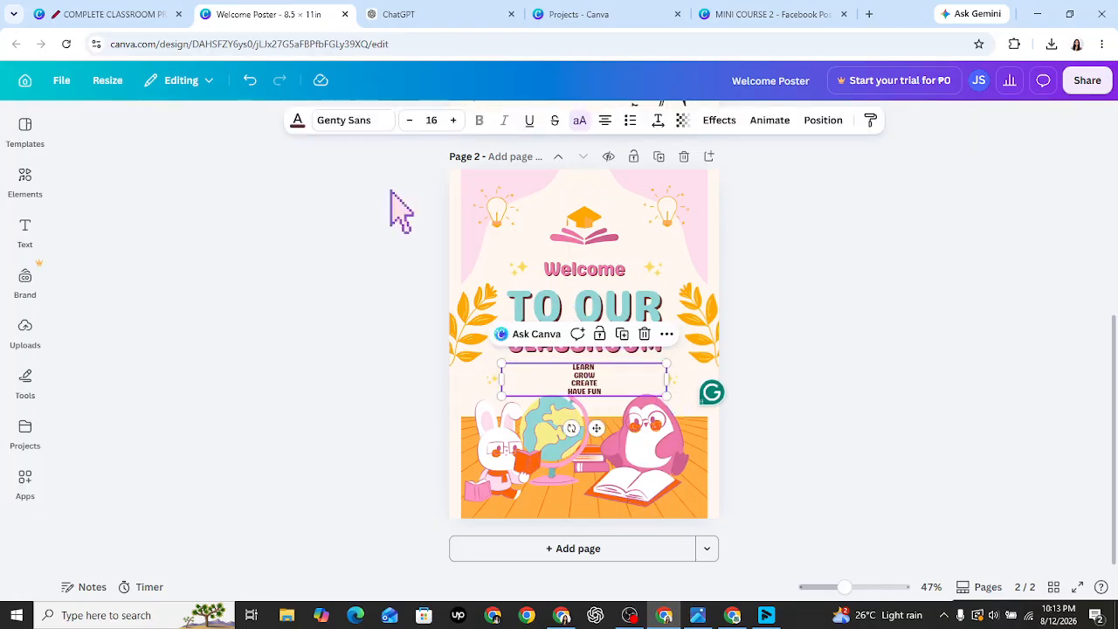
click(453, 121)
click(453, 121)
click(453, 120)
click(453, 120)
click(453, 121)
click(453, 120)
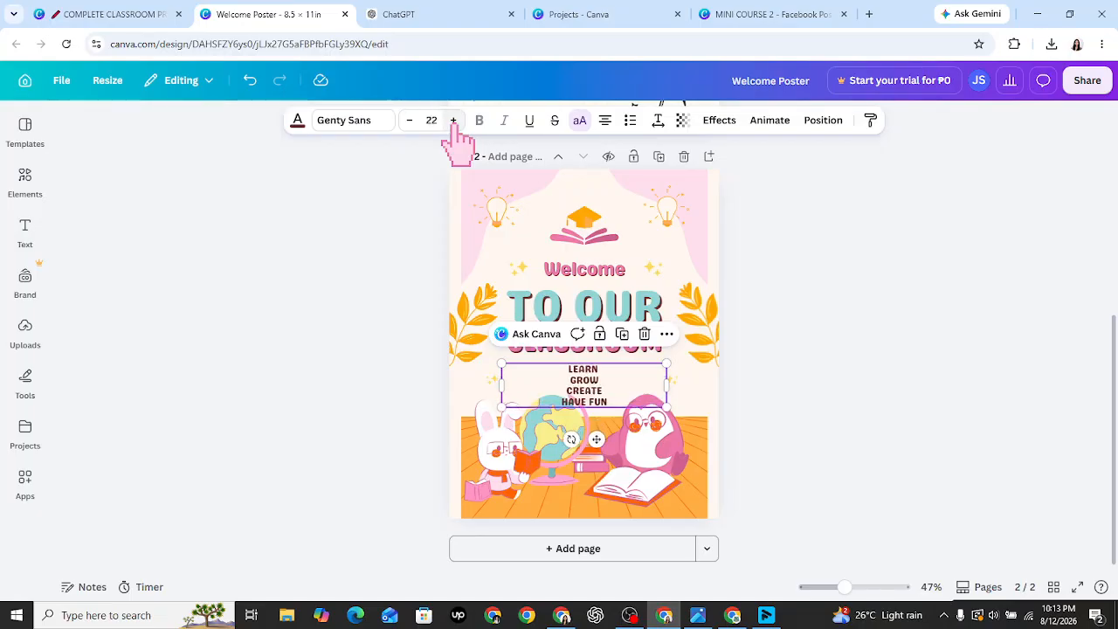
click(453, 120)
click(454, 121)
click(454, 121)
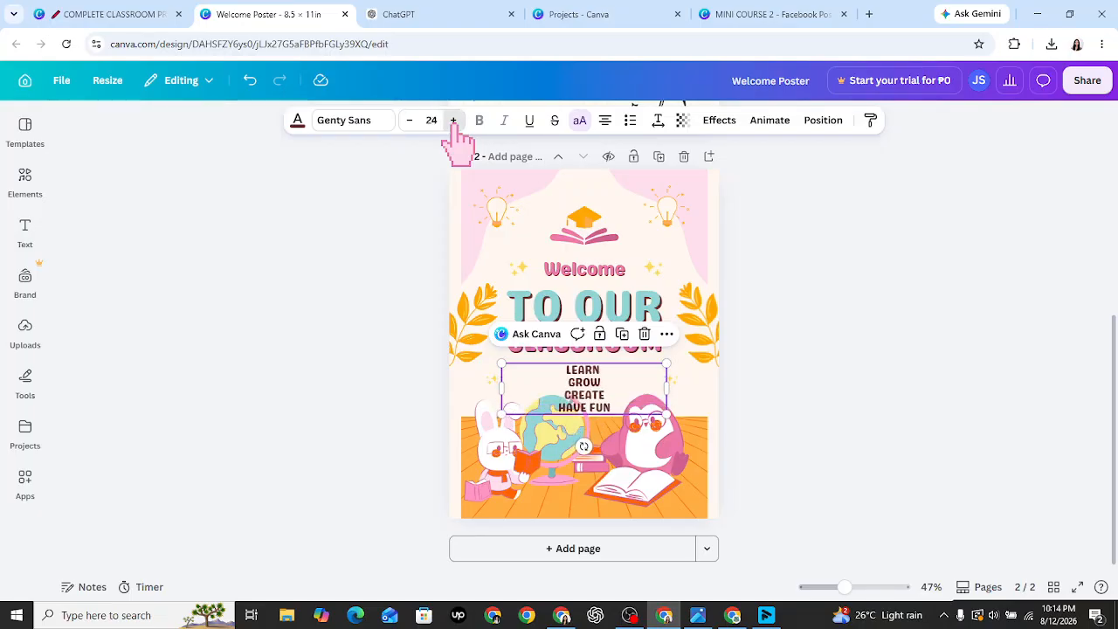
click(453, 120)
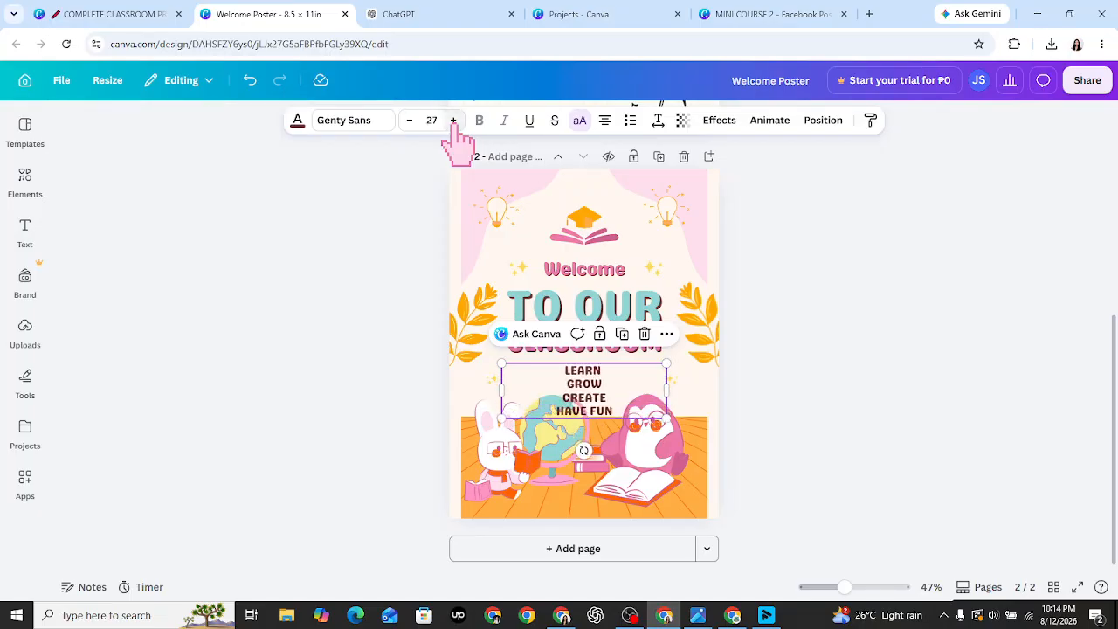
- Set the list's line spacing to 2.36 and letter spacing to 63
click(659, 122)
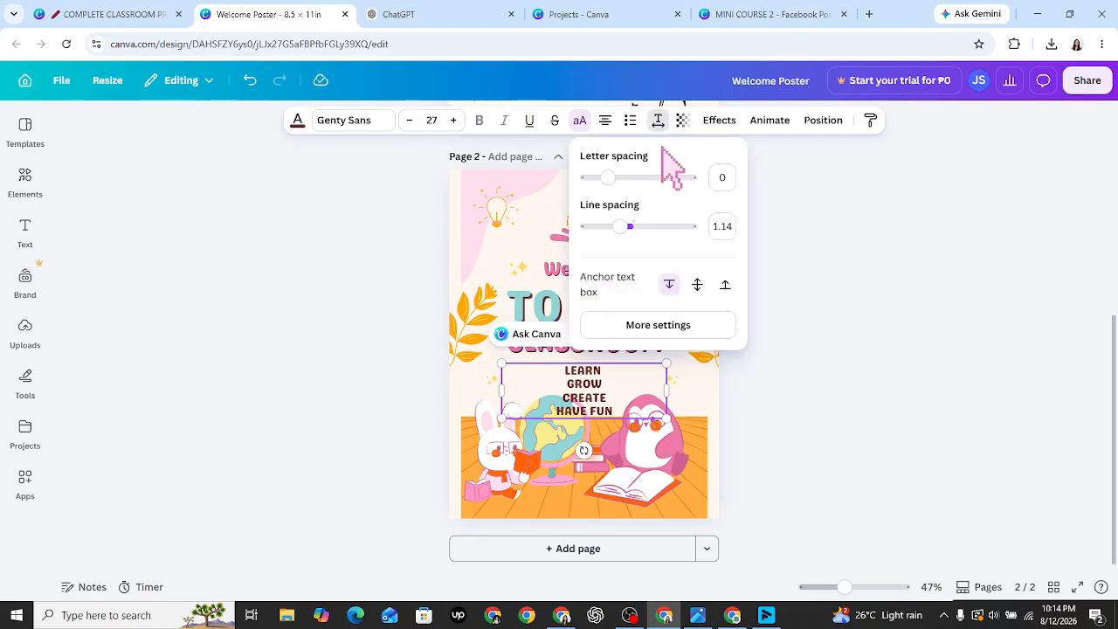
drag(621, 226, 683, 226)
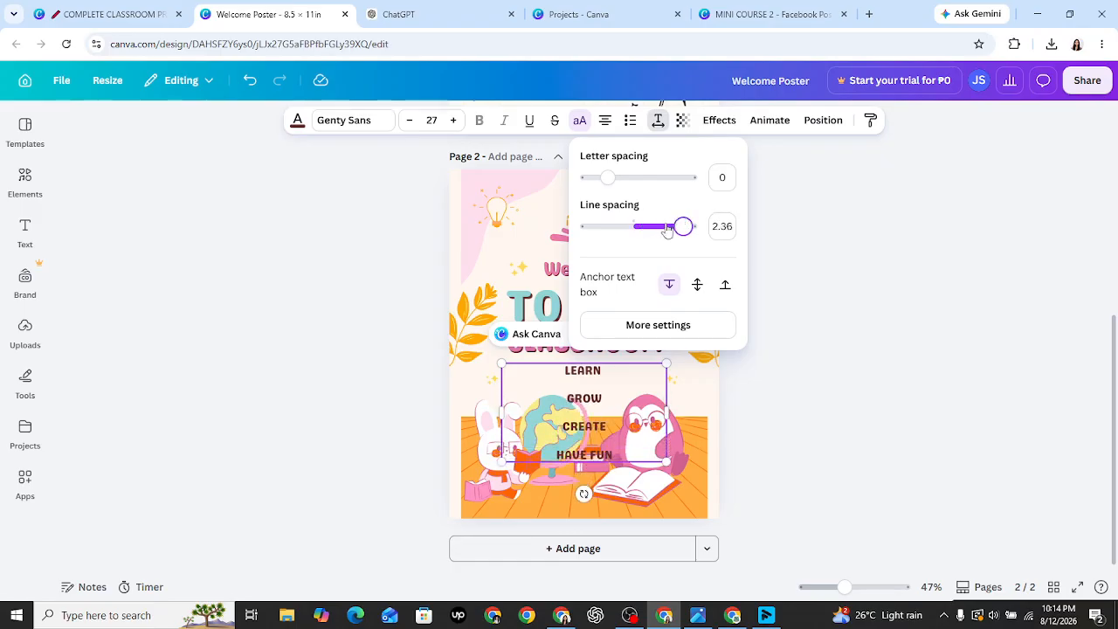
drag(612, 179, 618, 184)
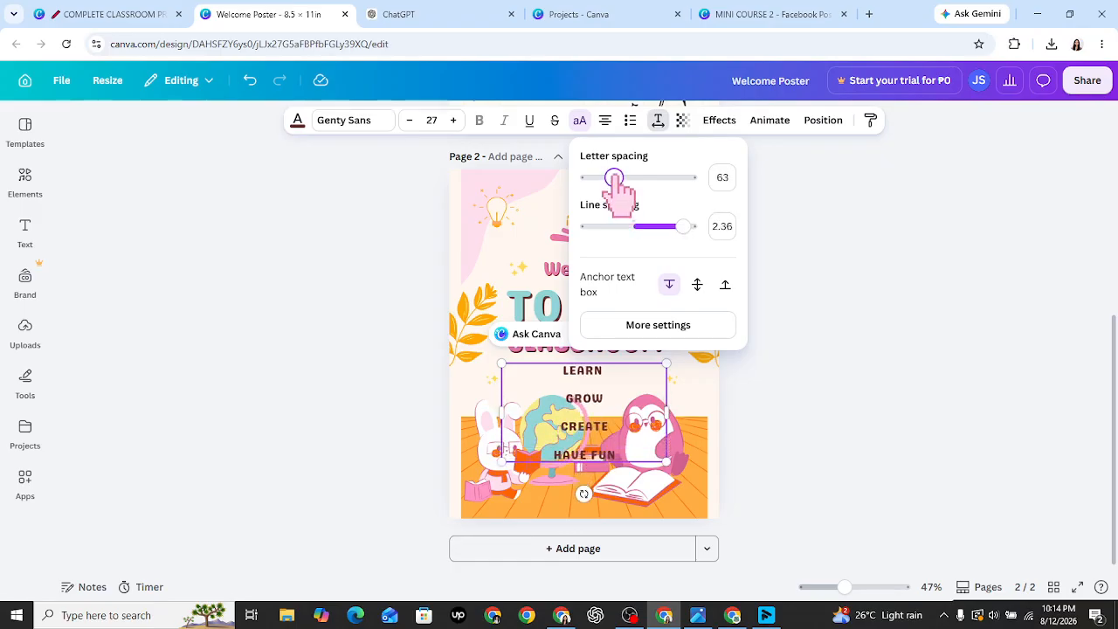
- Keep enlarging the list's font size up to 35 and preview it on the poster
click(453, 121)
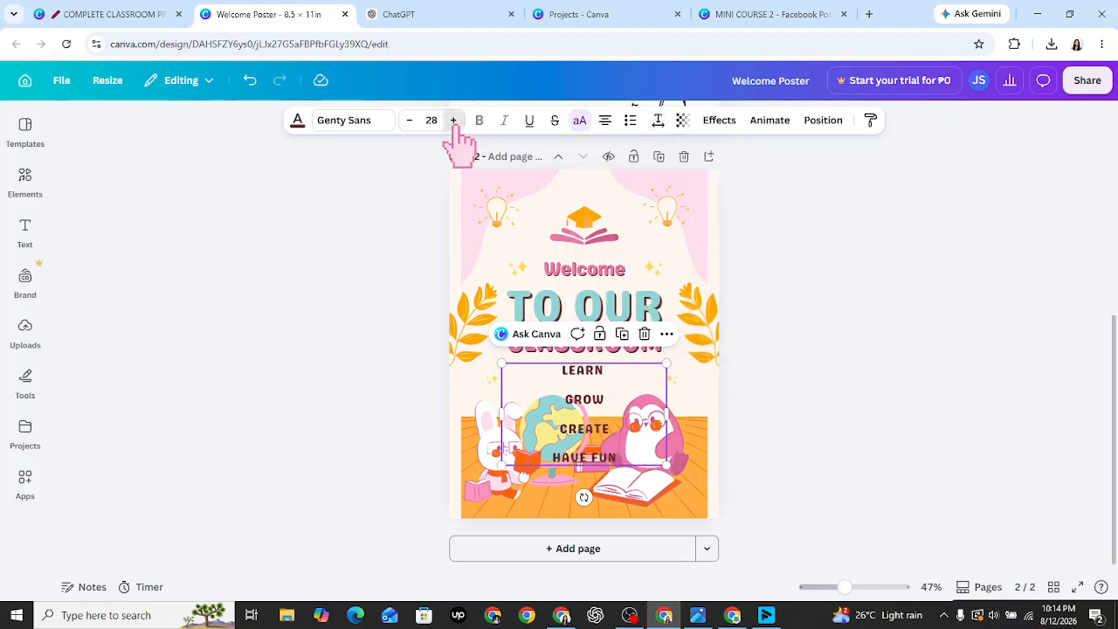
click(453, 121)
click(453, 120)
click(453, 121)
click(453, 121)
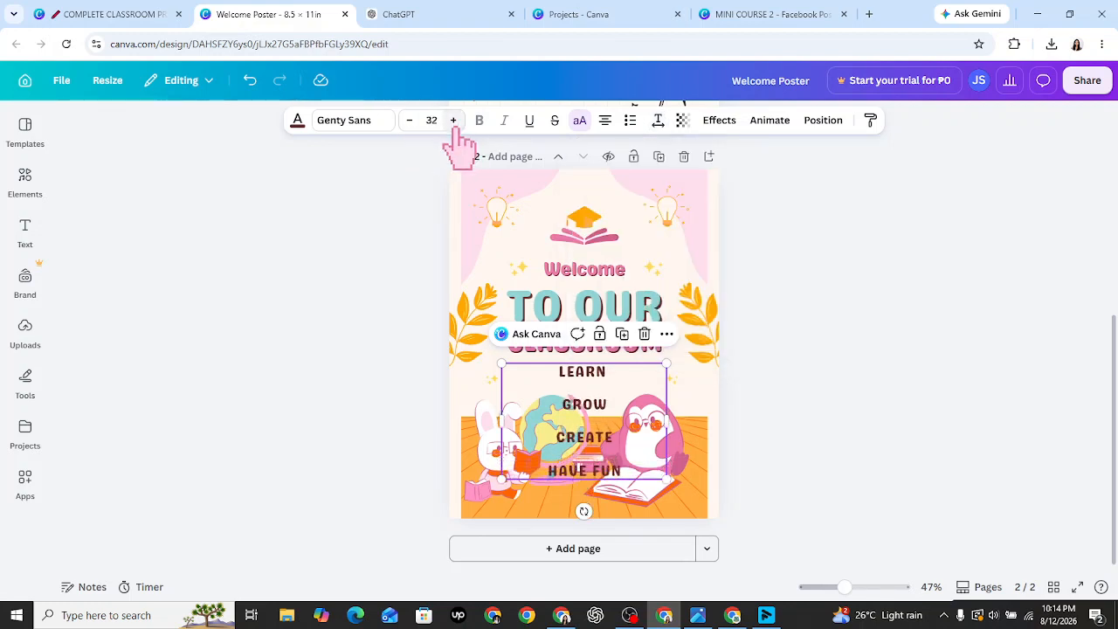
click(453, 121)
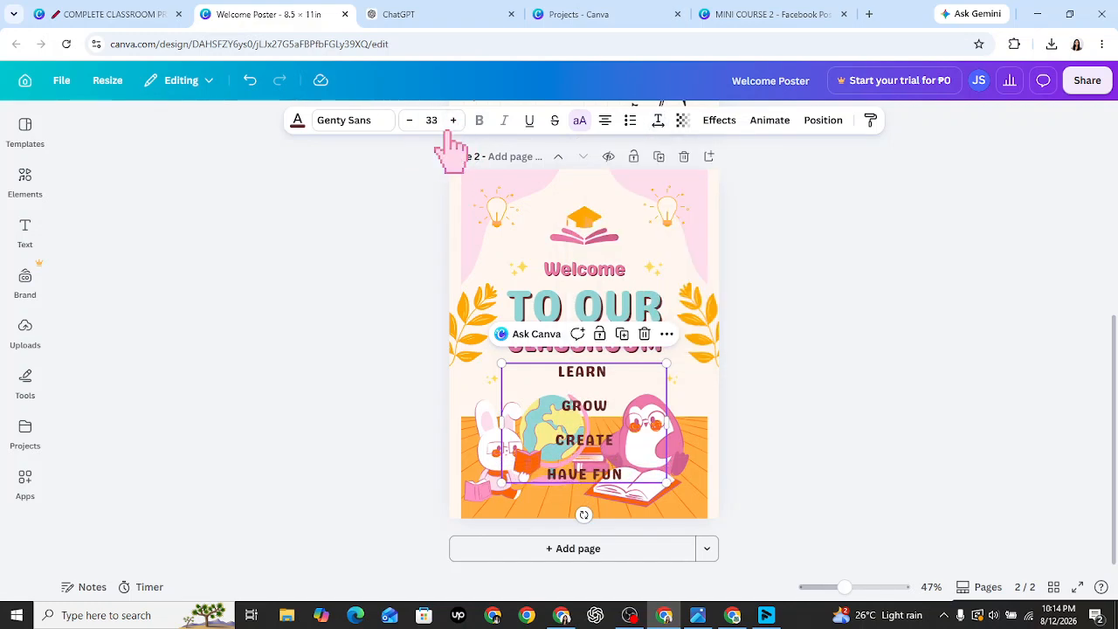
click(453, 121)
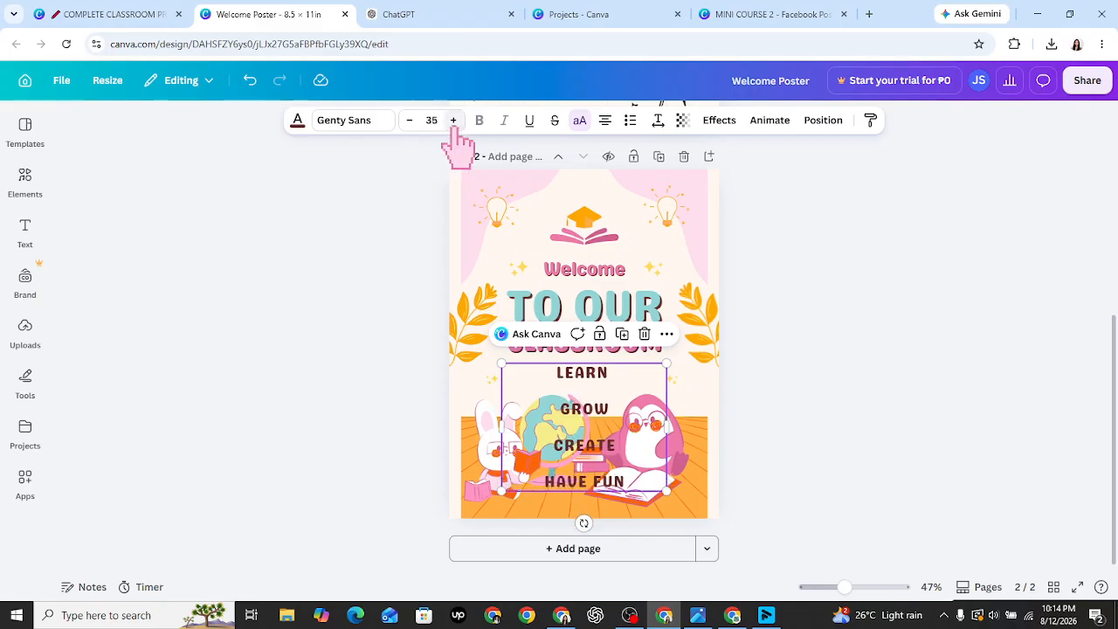
click(900, 498)
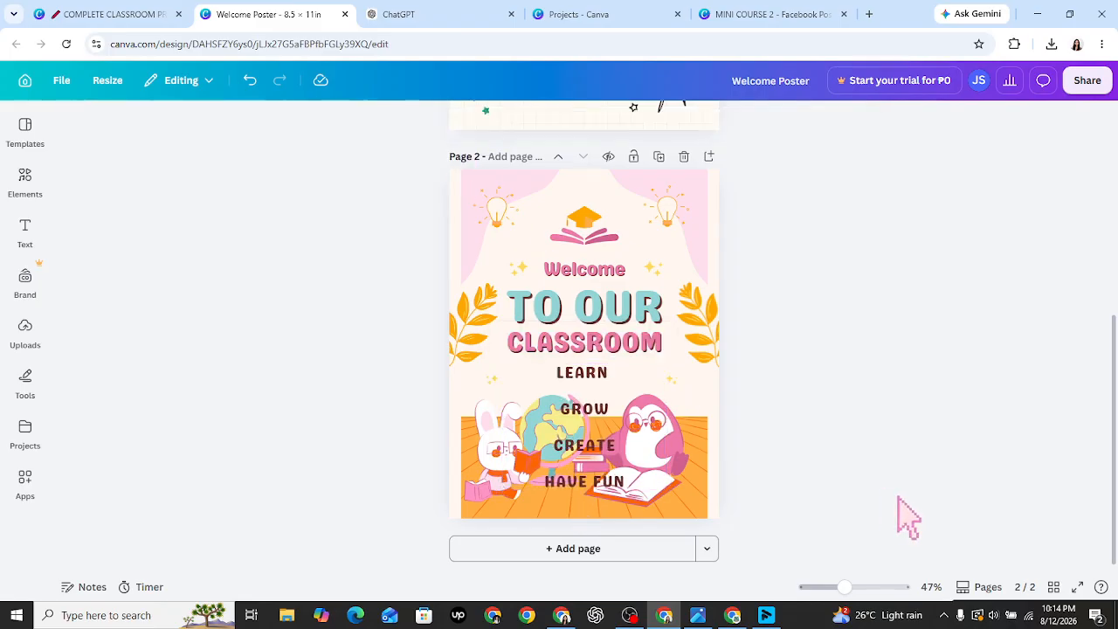
click(612, 446)
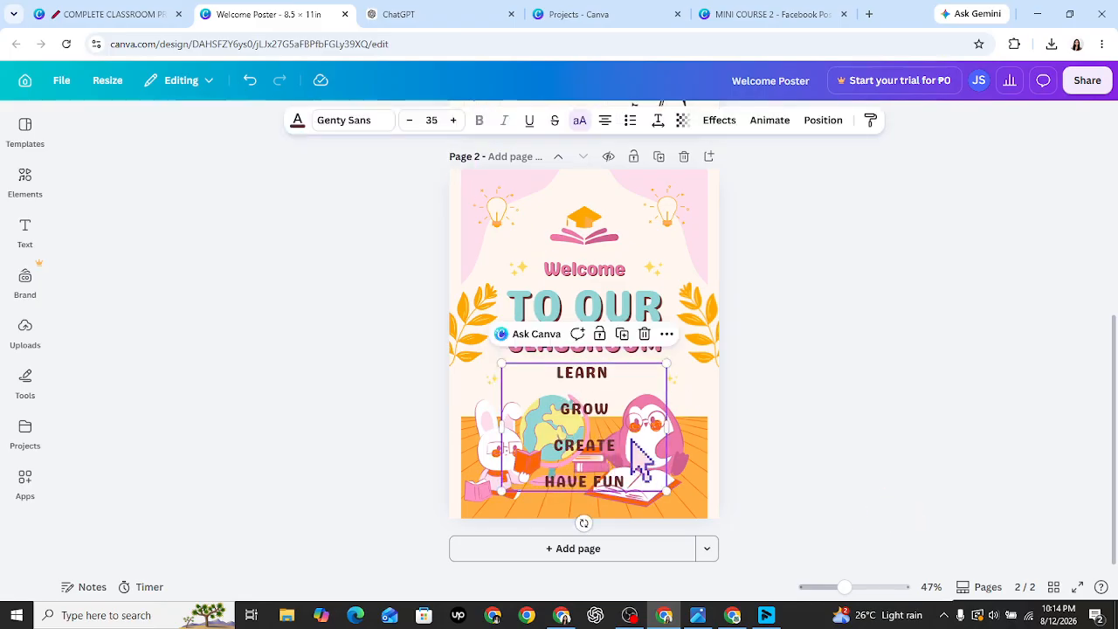
double_click(612, 376)
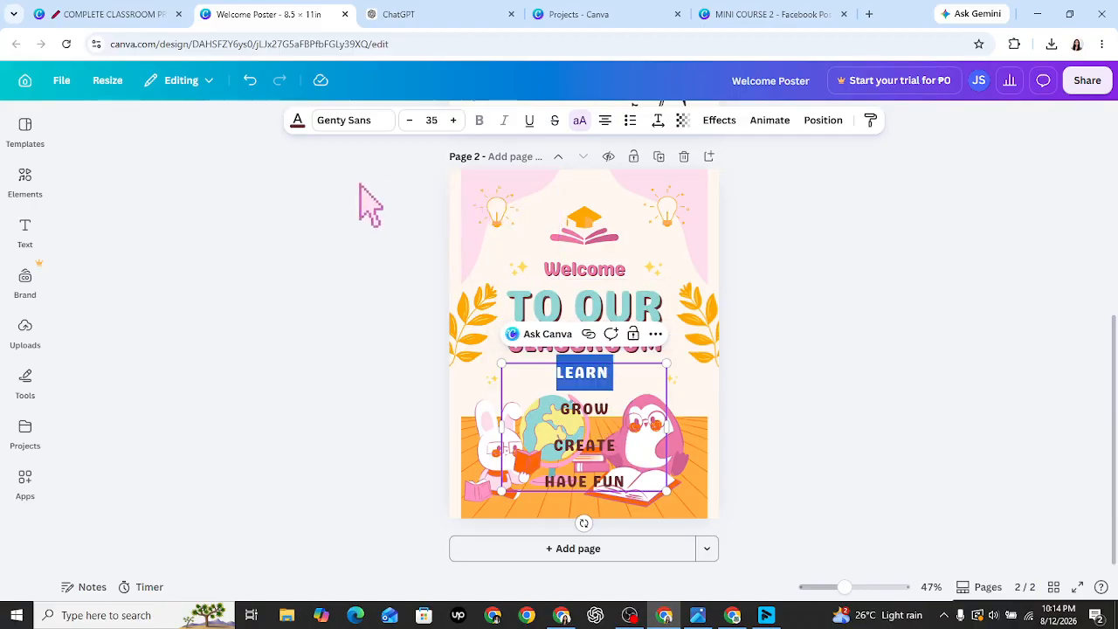
- Colour LEARN blue and GROW green in the word list
click(297, 122)
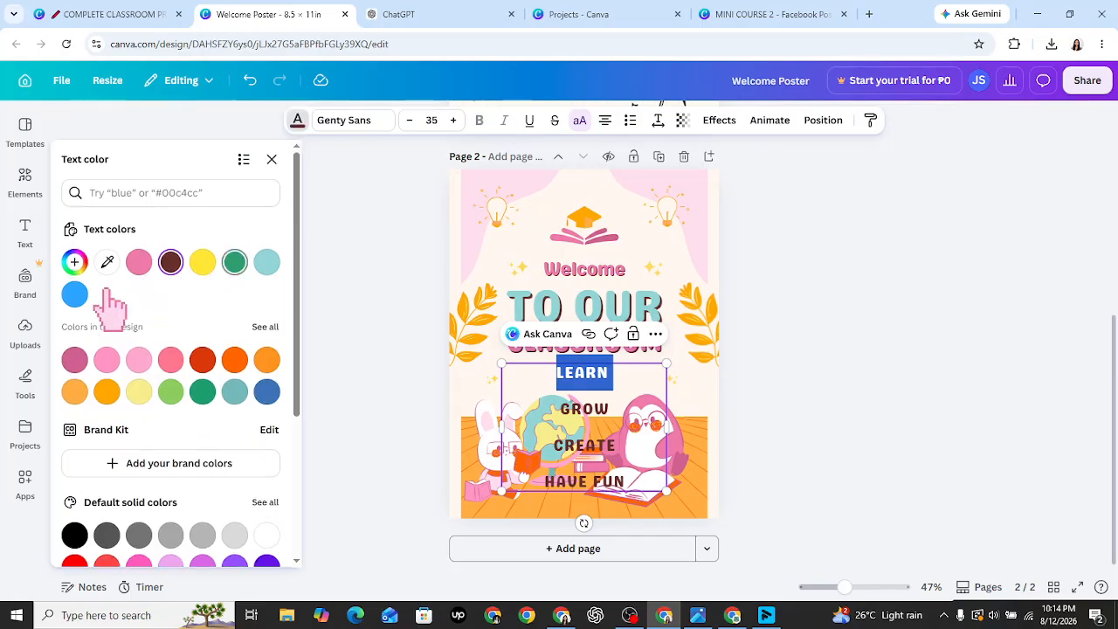
click(75, 296)
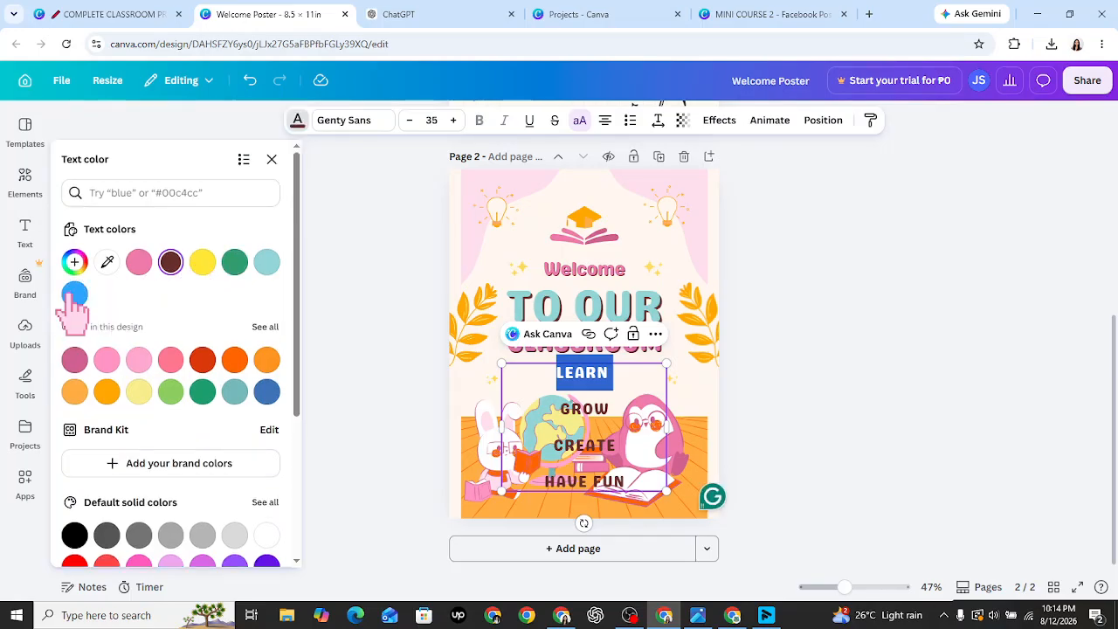
click(562, 406)
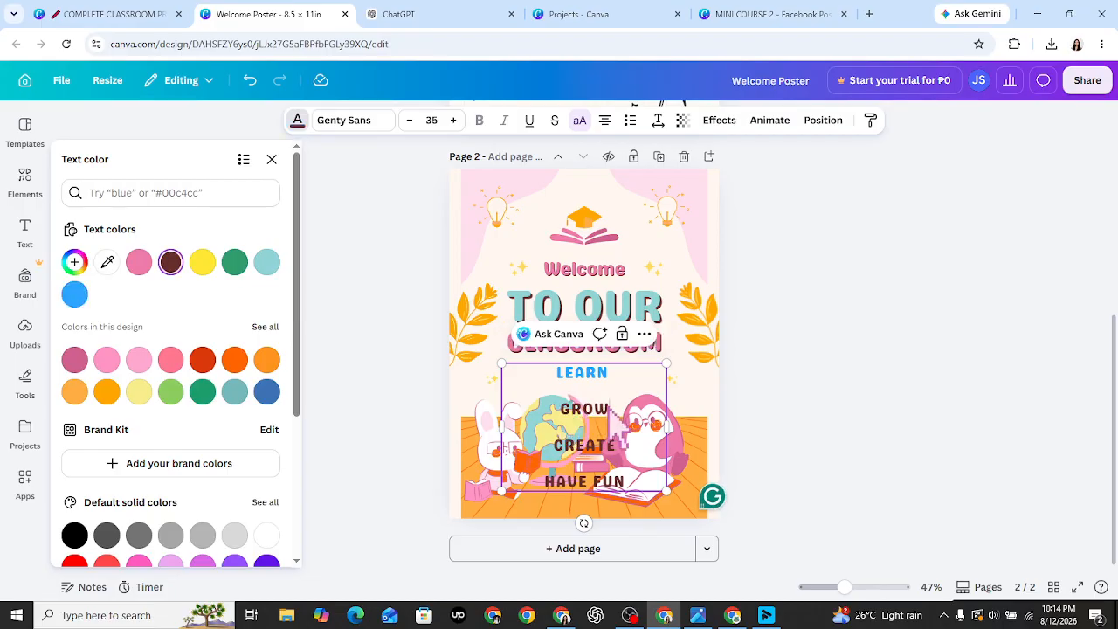
drag(608, 409, 559, 409)
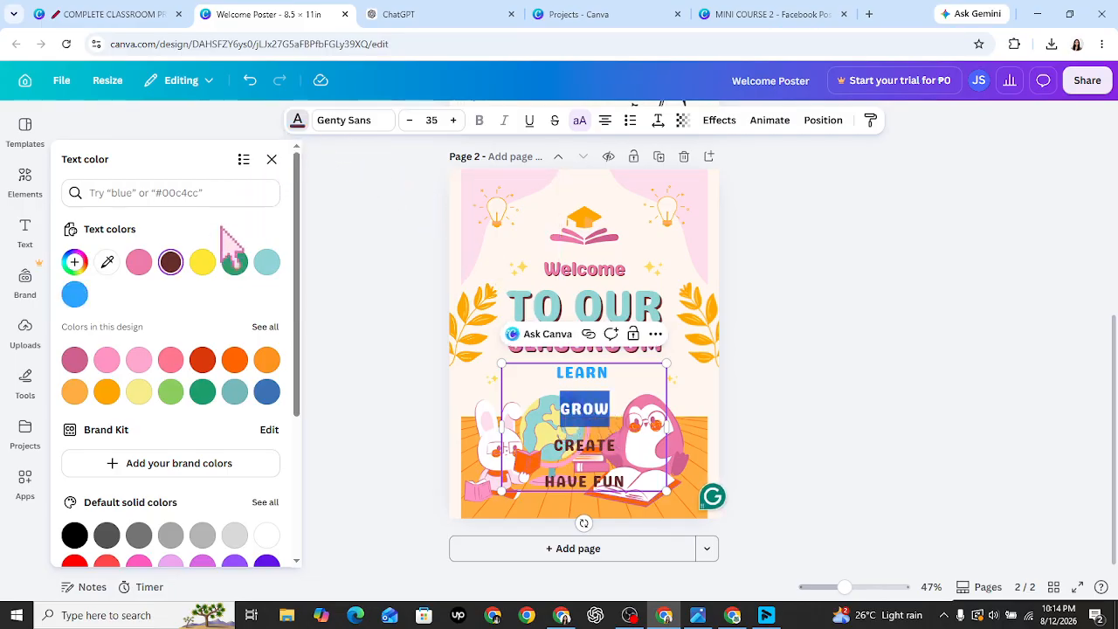
click(236, 263)
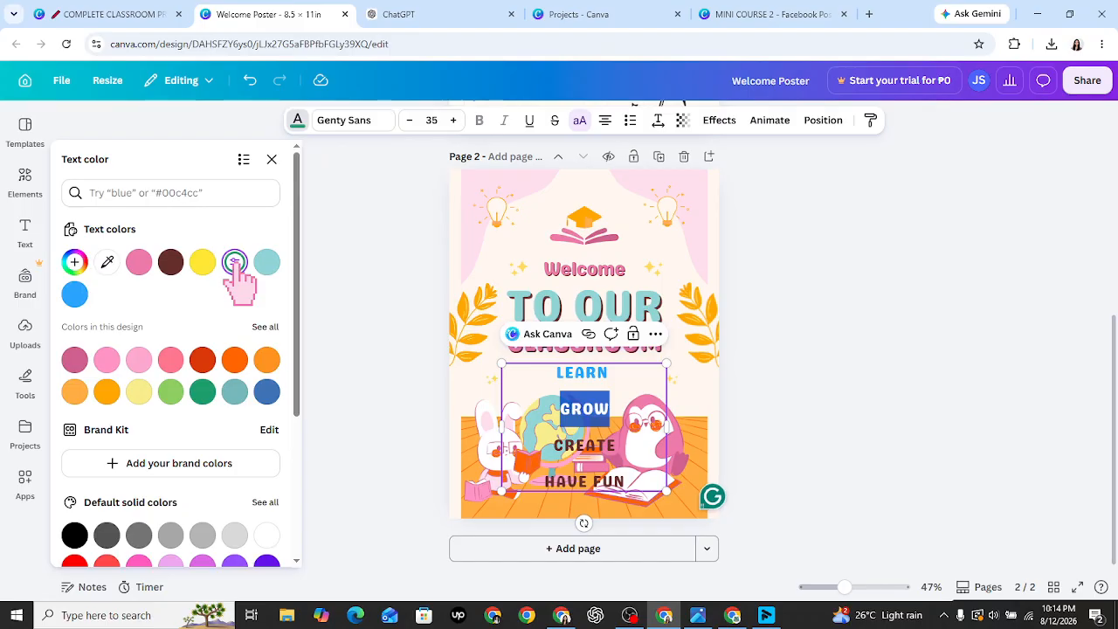
- Colour CREATE yellow and HAVE FUN blue, then deselect to review the colours
drag(555, 442, 622, 447)
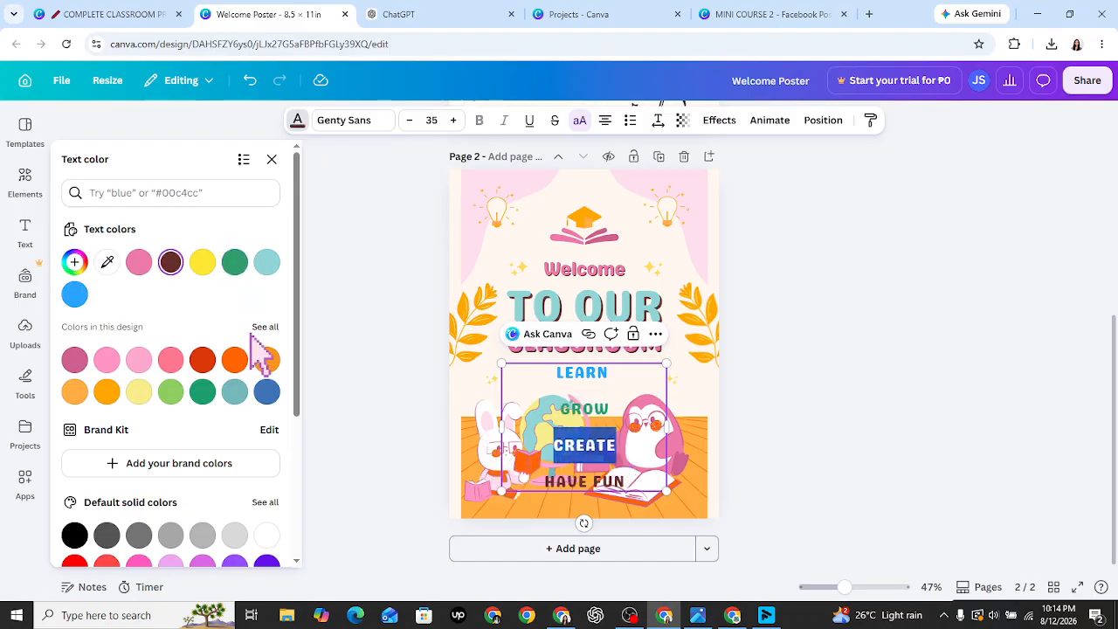
click(204, 263)
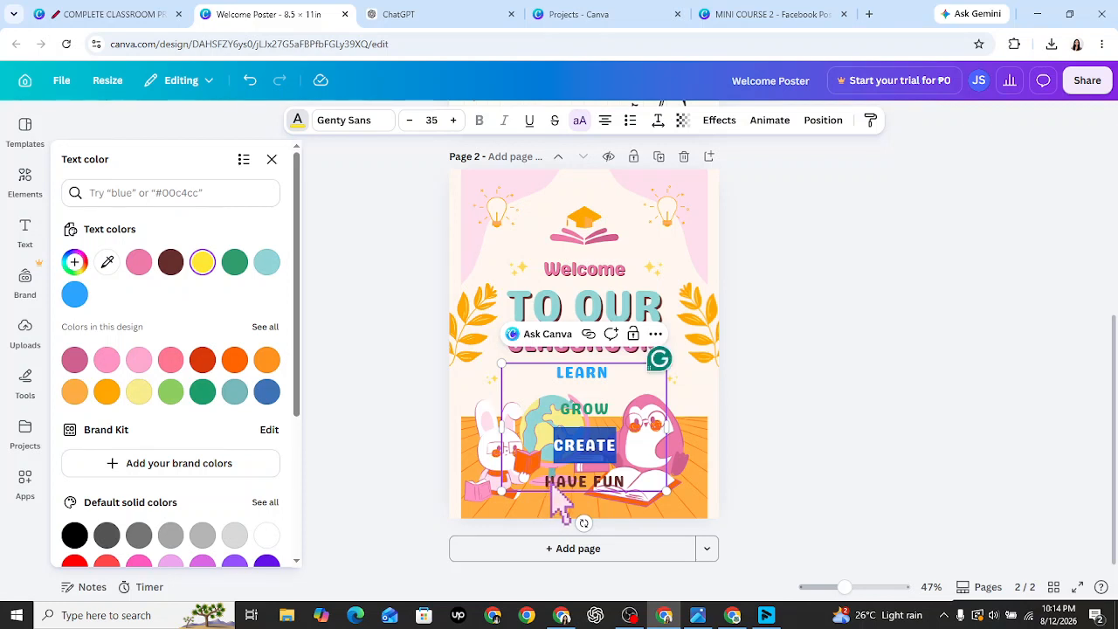
drag(545, 483, 623, 490)
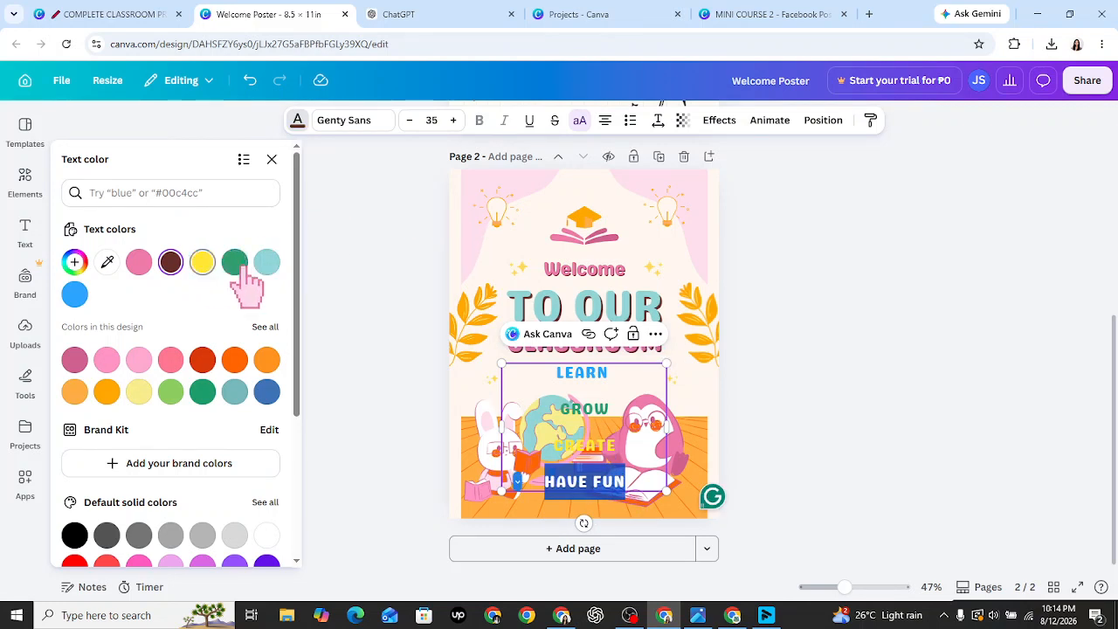
click(75, 295)
key(Escape)
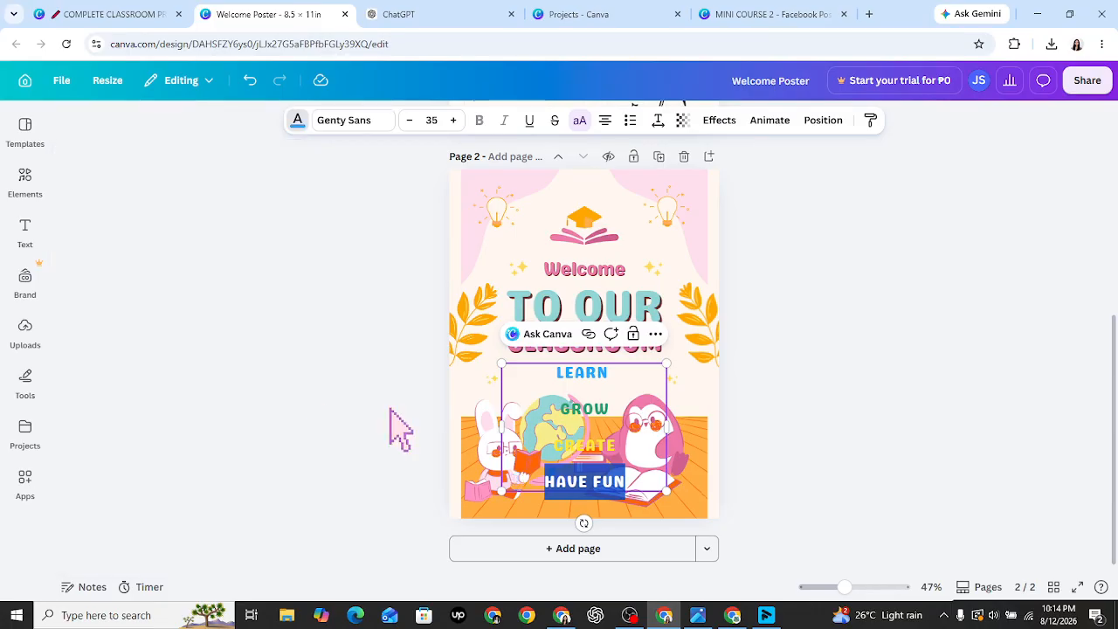
click(391, 411)
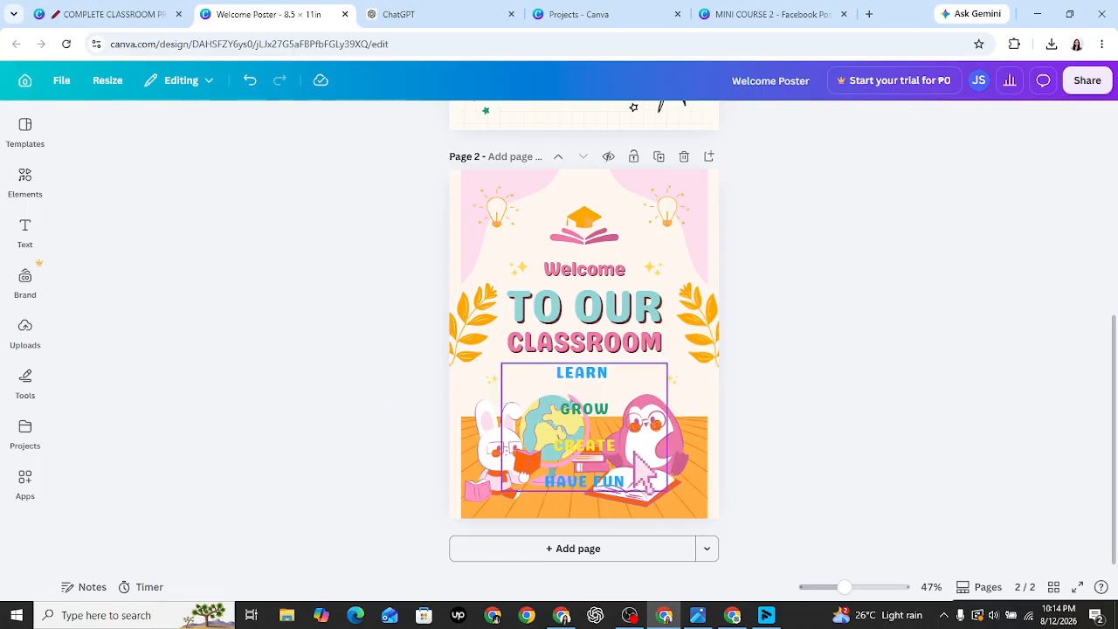
- Move the penguin further right and the rabbit to the poster's lower-left
click(610, 437)
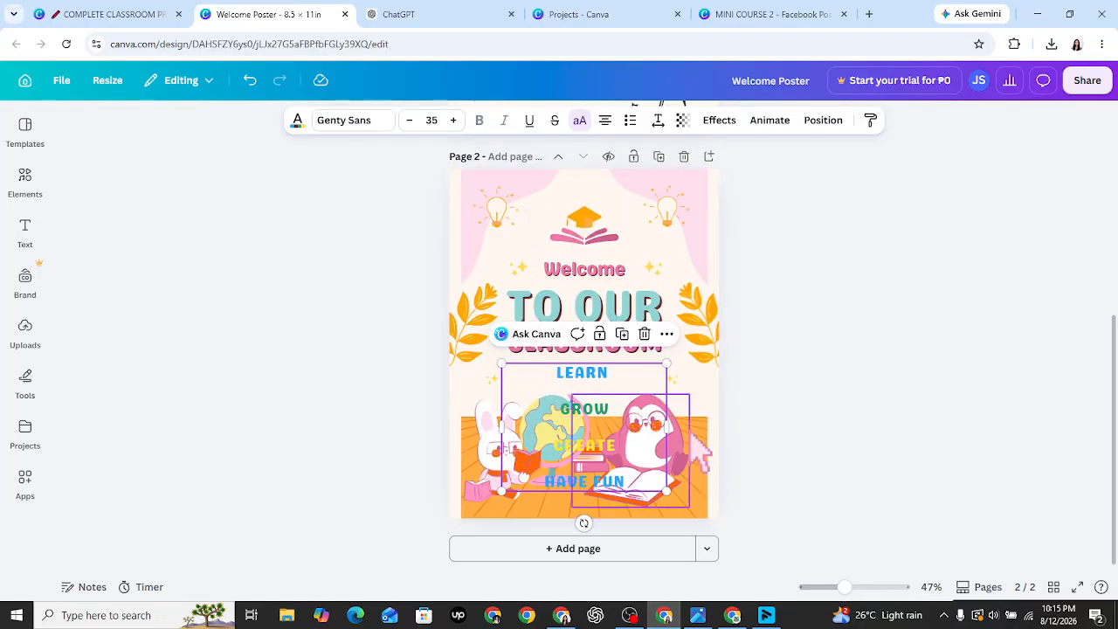
click(685, 459)
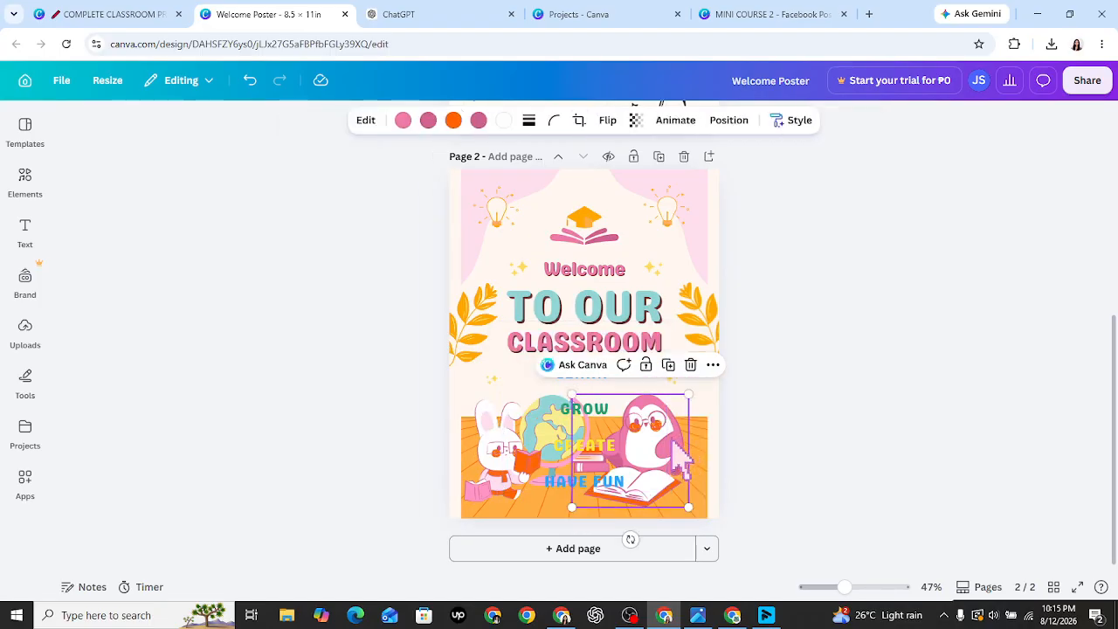
drag(651, 442, 674, 439)
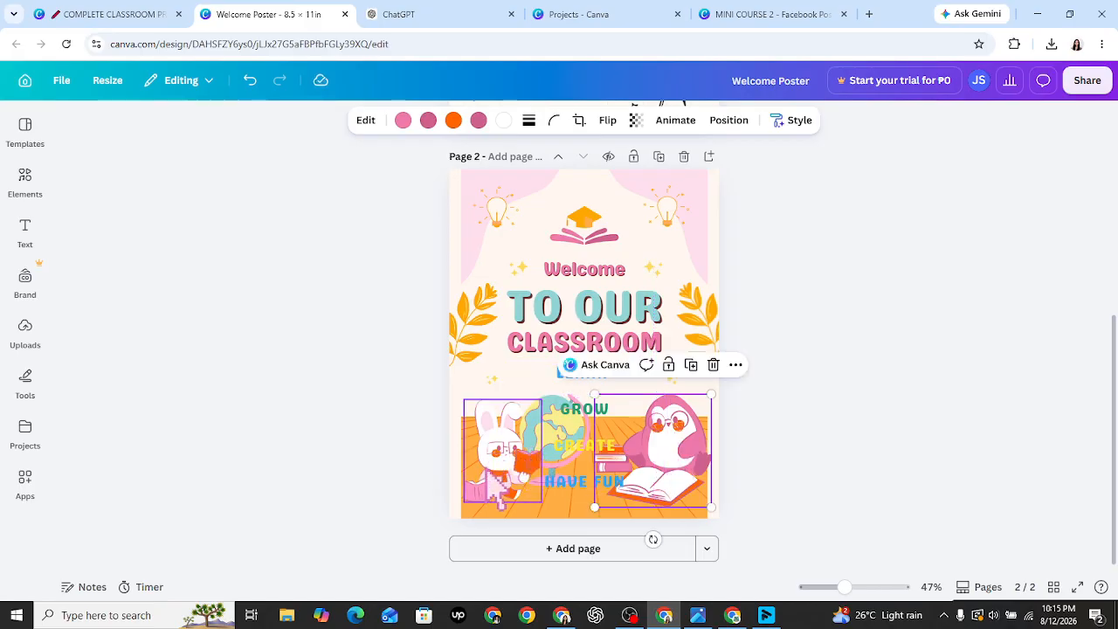
click(500, 461)
drag(488, 449, 479, 464)
click(319, 456)
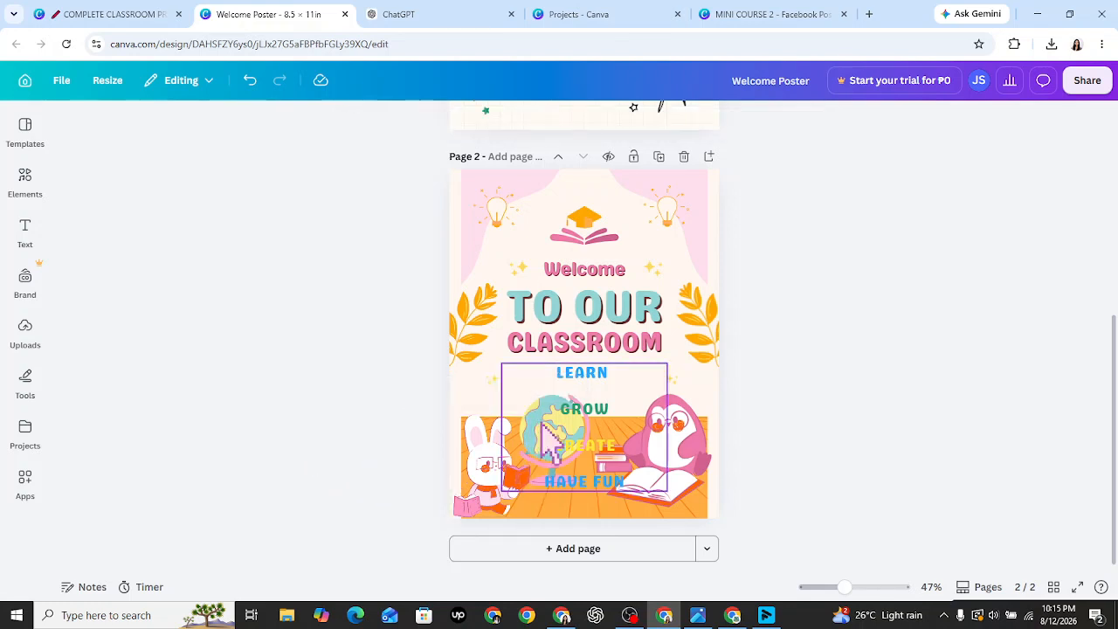
- Move the globe up-left and shift the word list left, then open its font choices
drag(577, 427, 685, 420)
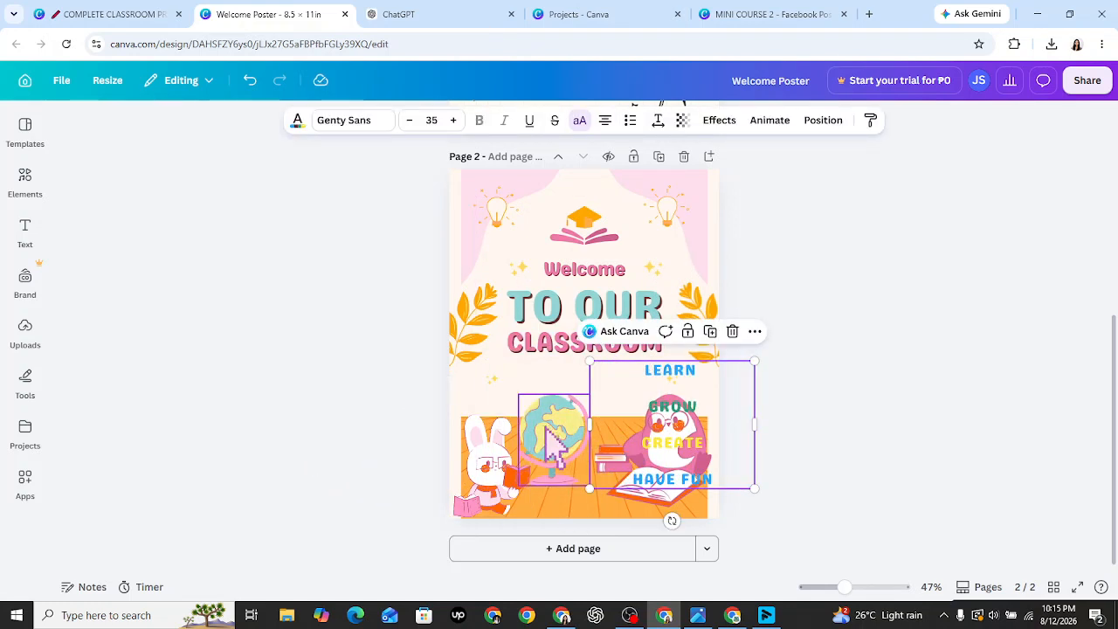
drag(545, 428, 525, 389)
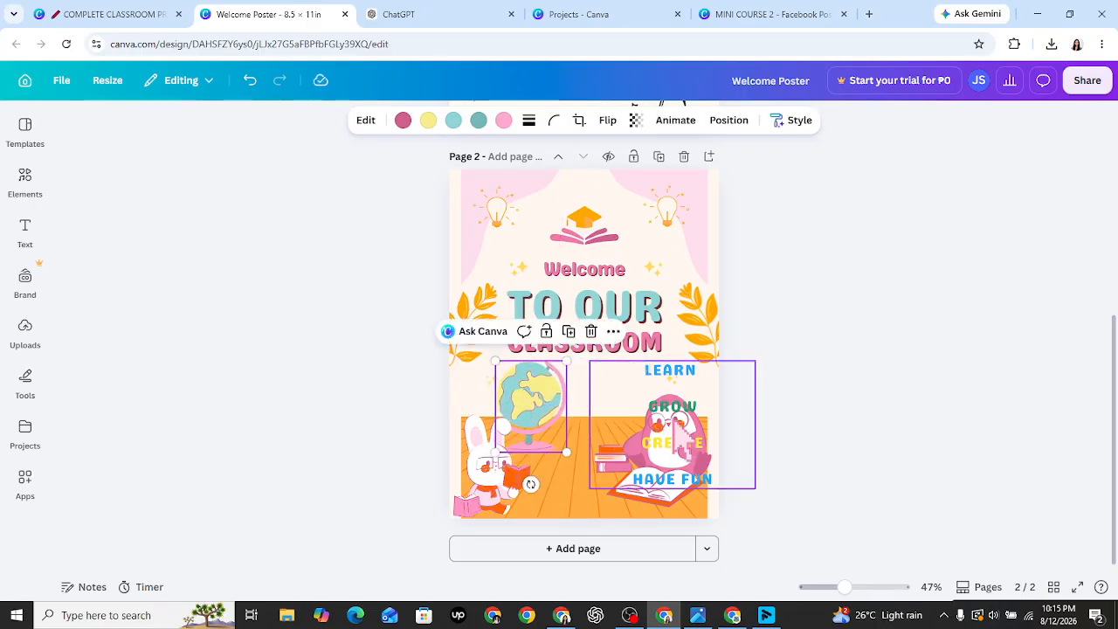
drag(641, 427, 551, 427)
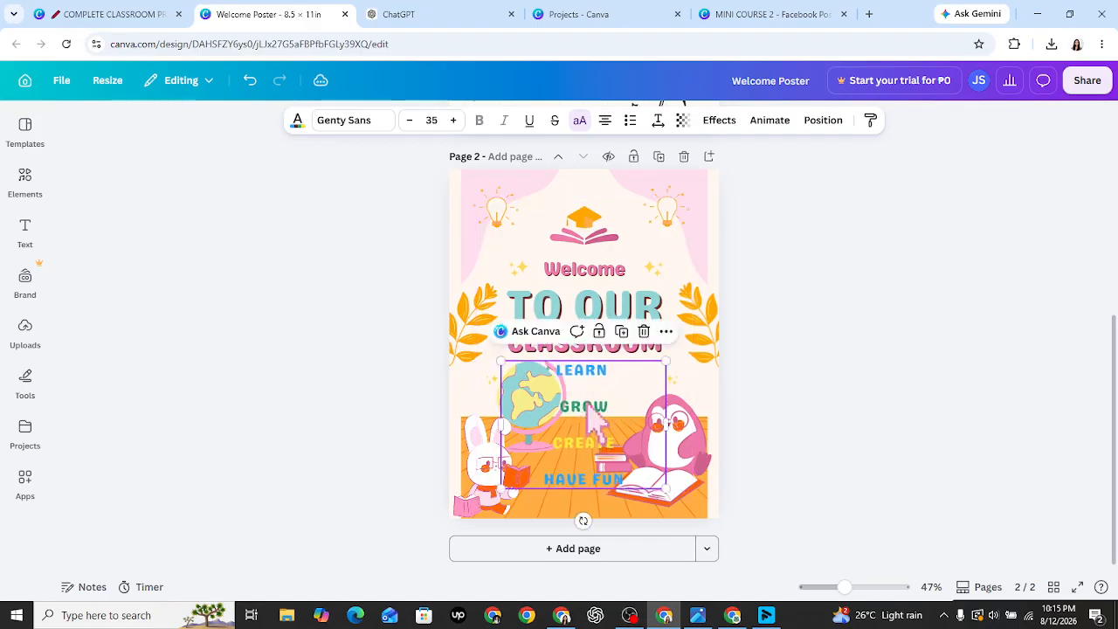
click(323, 122)
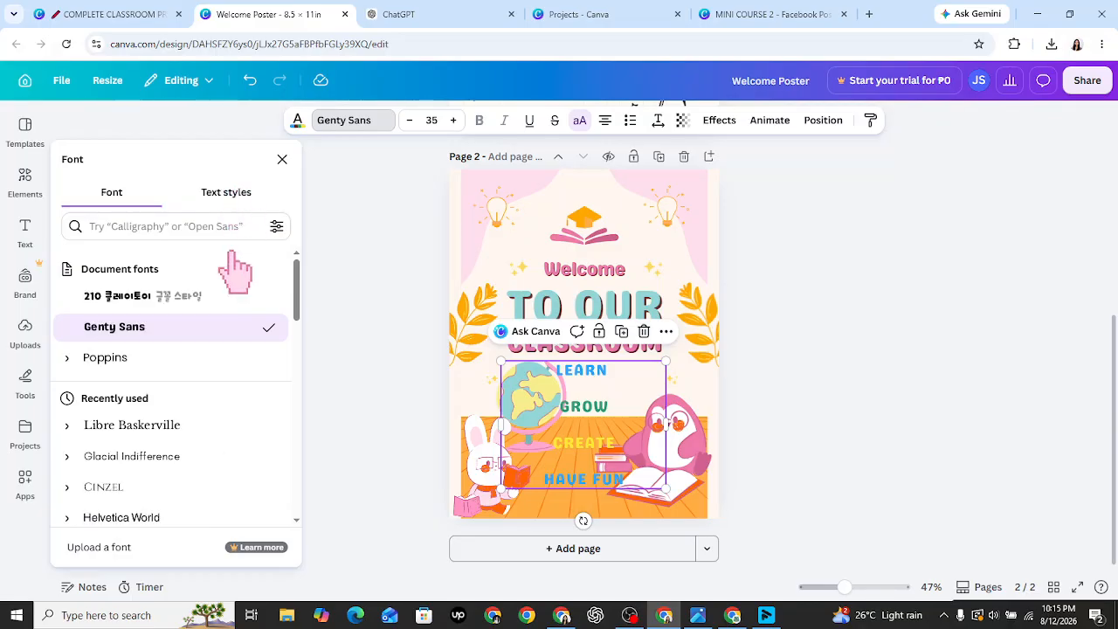
- Set the word list in Poppins Black after trying the Bold and ExtraBold weights
click(67, 359)
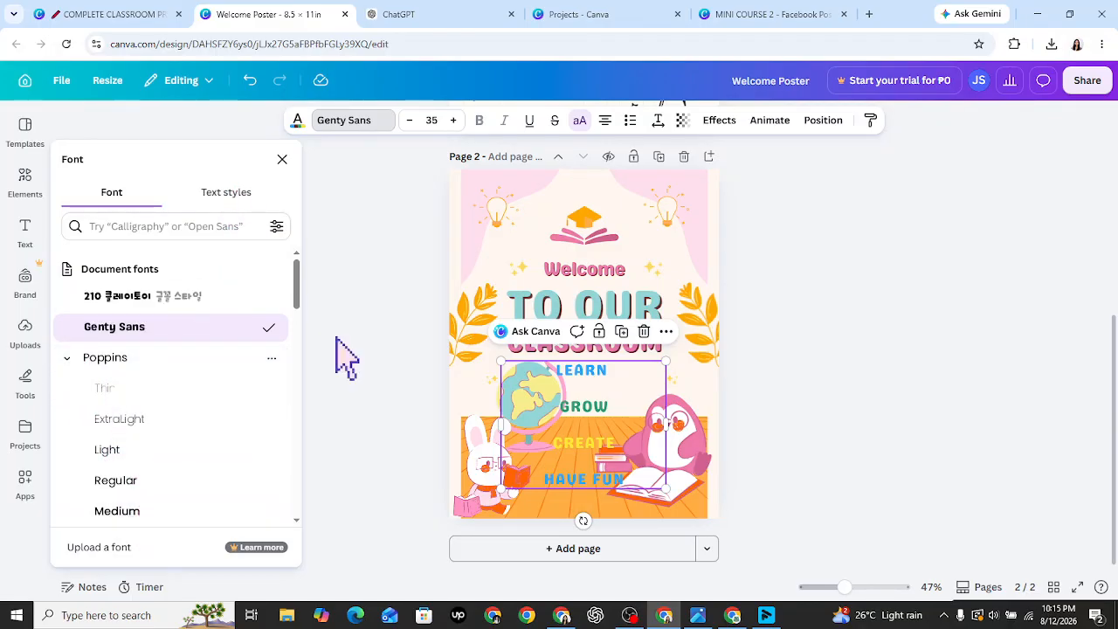
drag(304, 330, 309, 344)
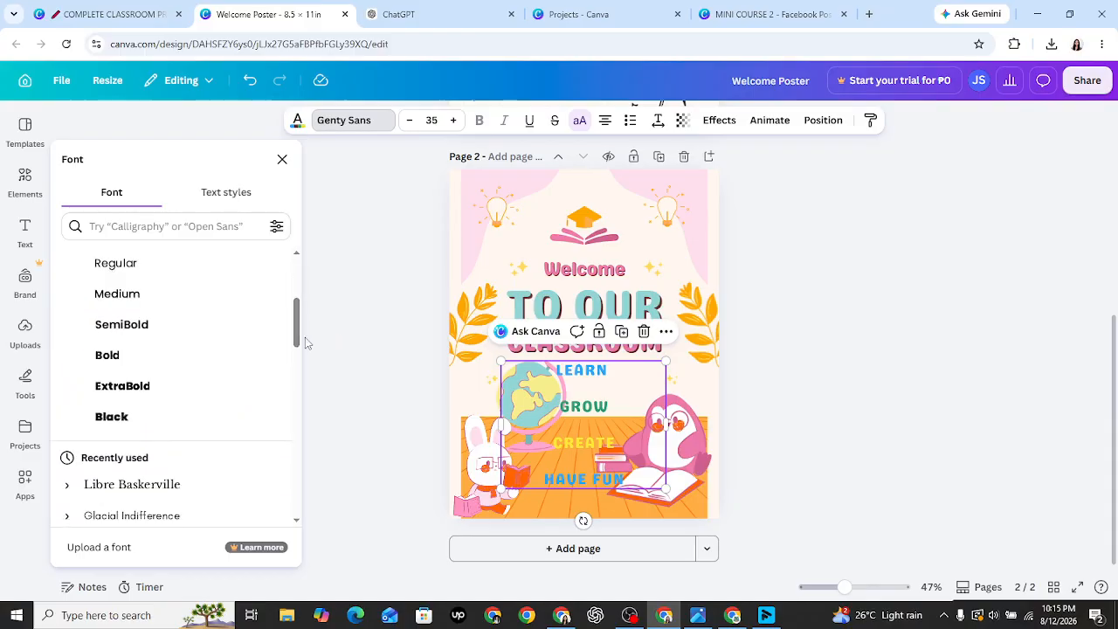
click(144, 375)
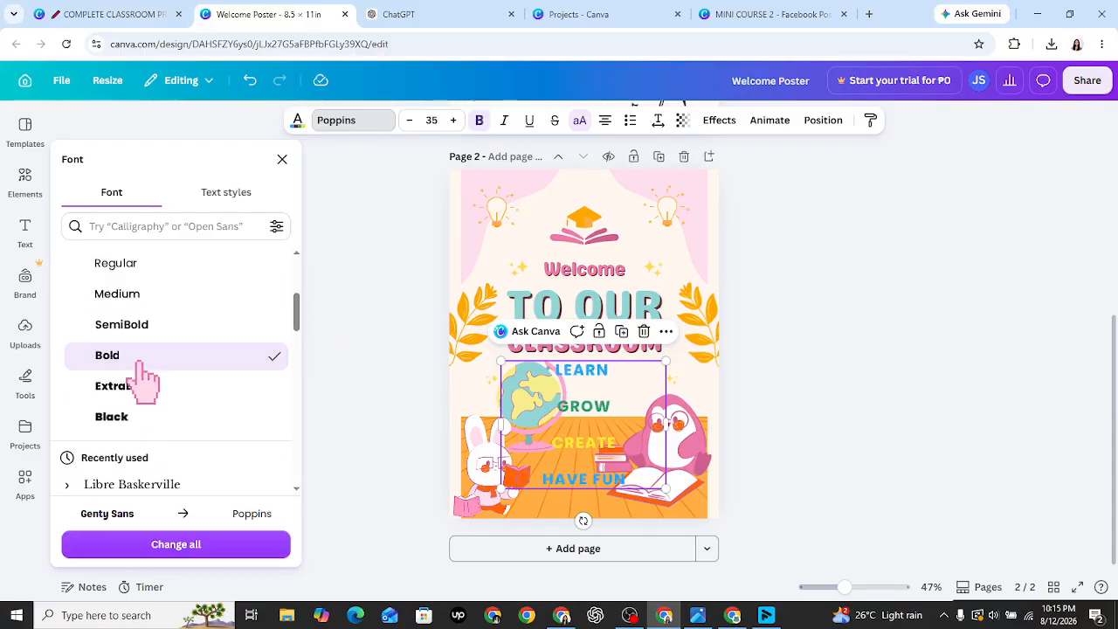
click(155, 428)
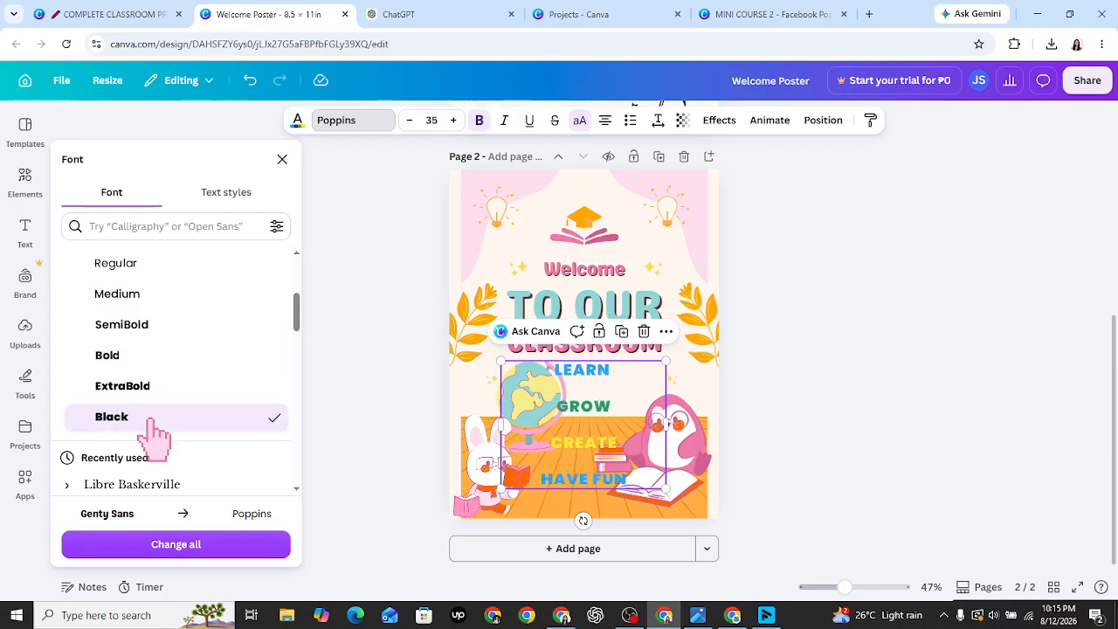
click(171, 386)
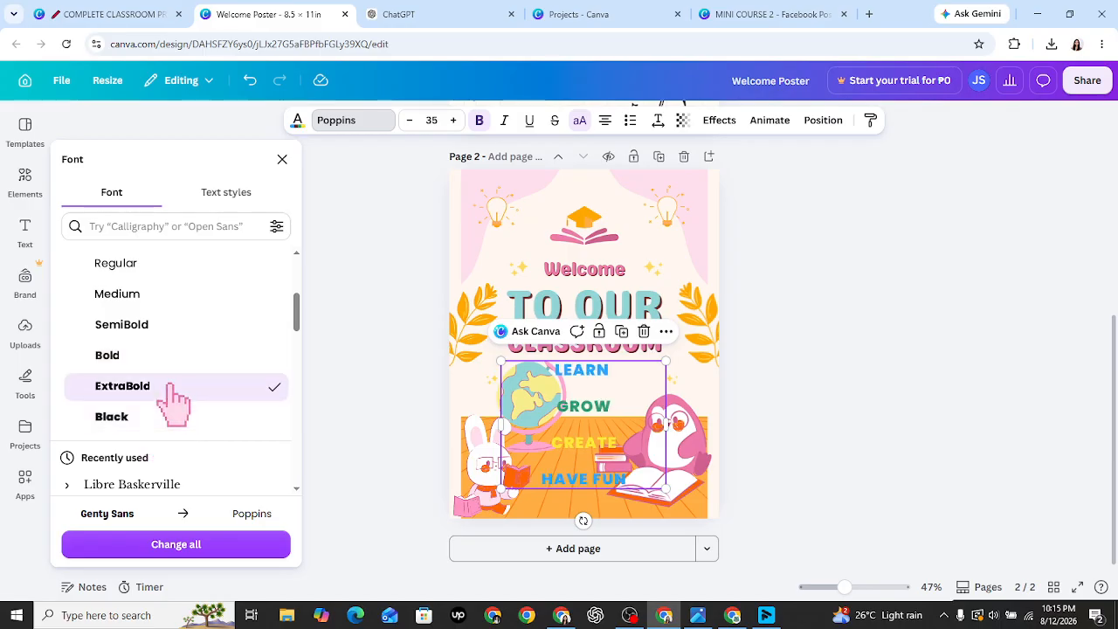
click(187, 424)
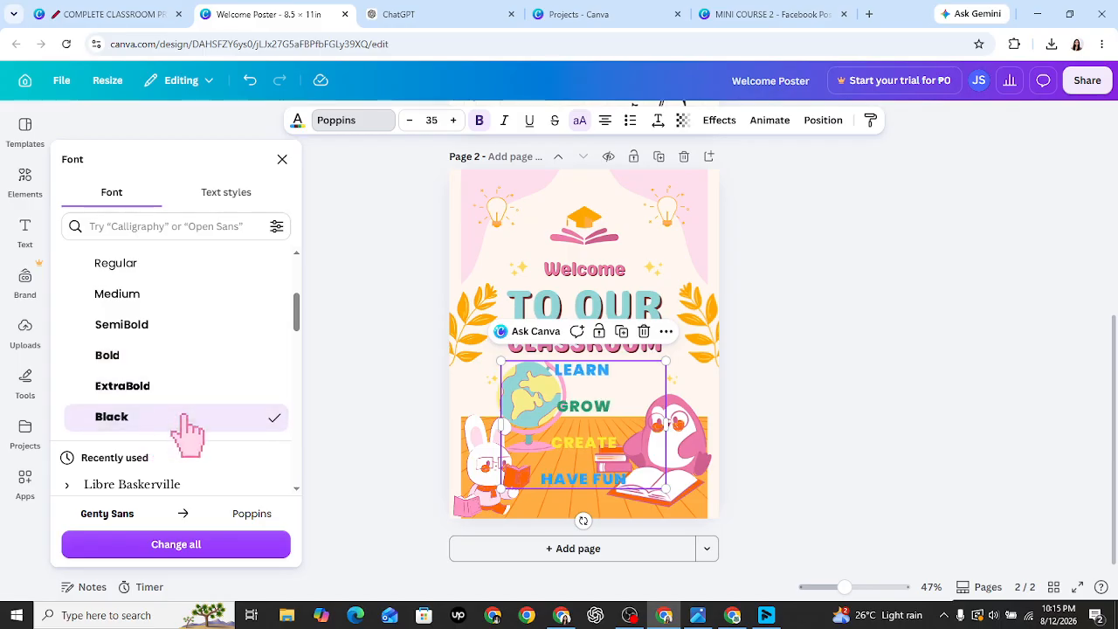
click(362, 400)
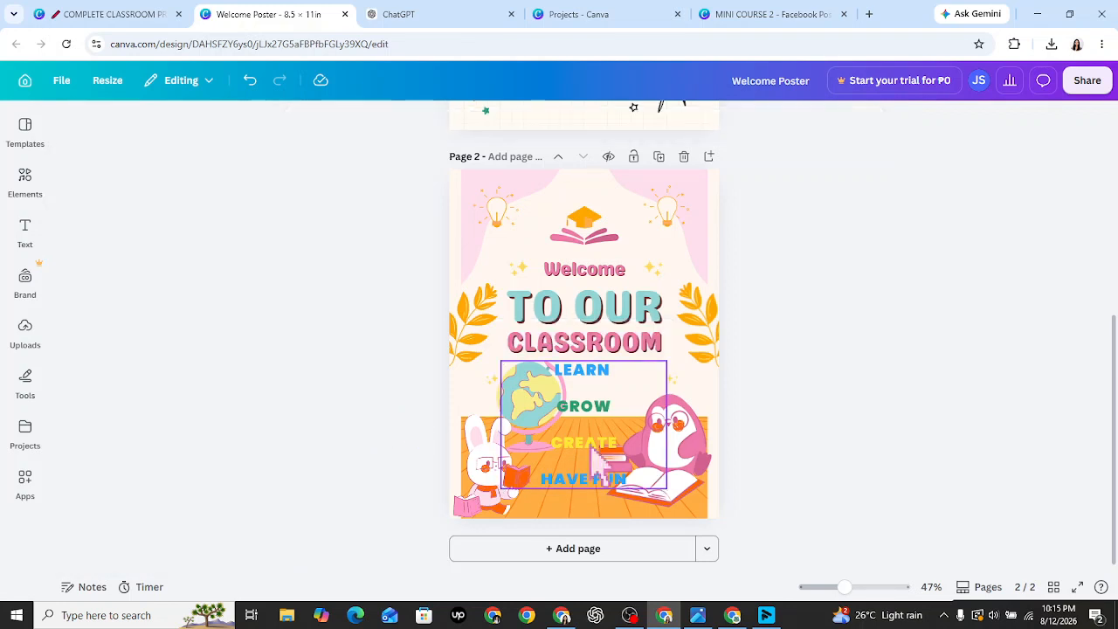
- Enlarge the word list to size 38 and tighten its line spacing
click(610, 408)
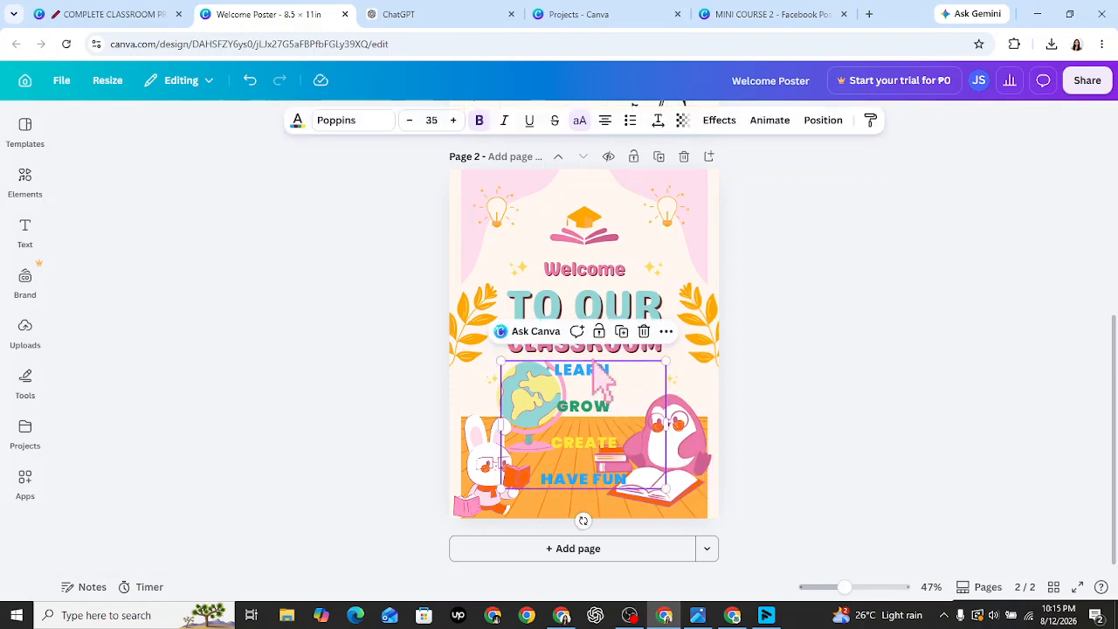
click(453, 120)
click(453, 121)
click(453, 121)
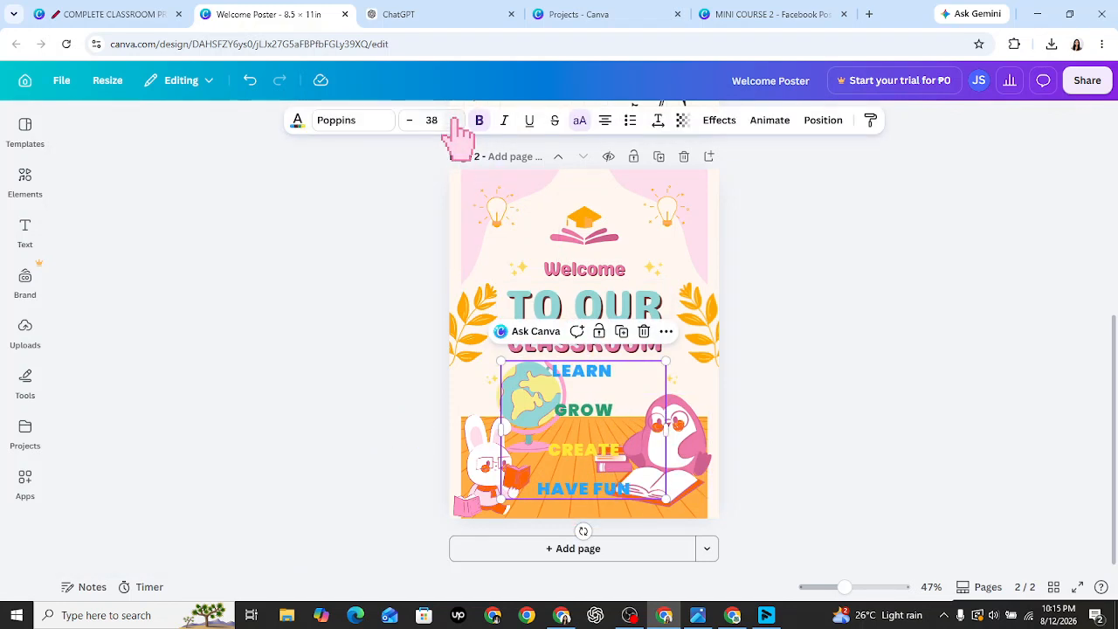
click(658, 119)
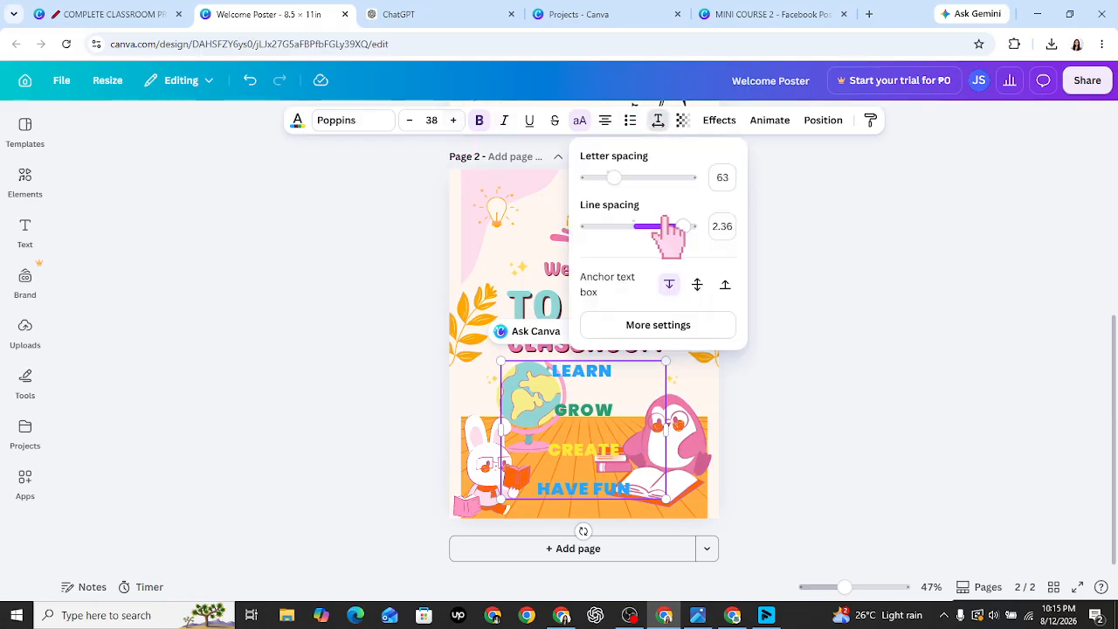
drag(686, 226, 655, 229)
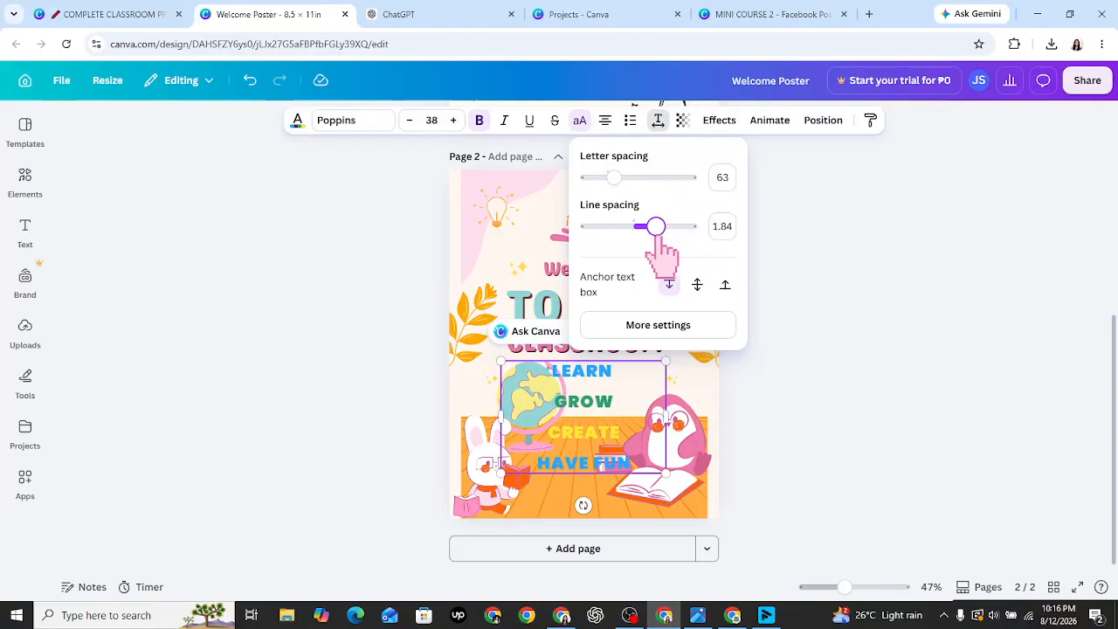
- Nudge the list slightly right so it sits centred beneath CLASSROOM
click(830, 393)
drag(596, 428, 604, 420)
click(763, 464)
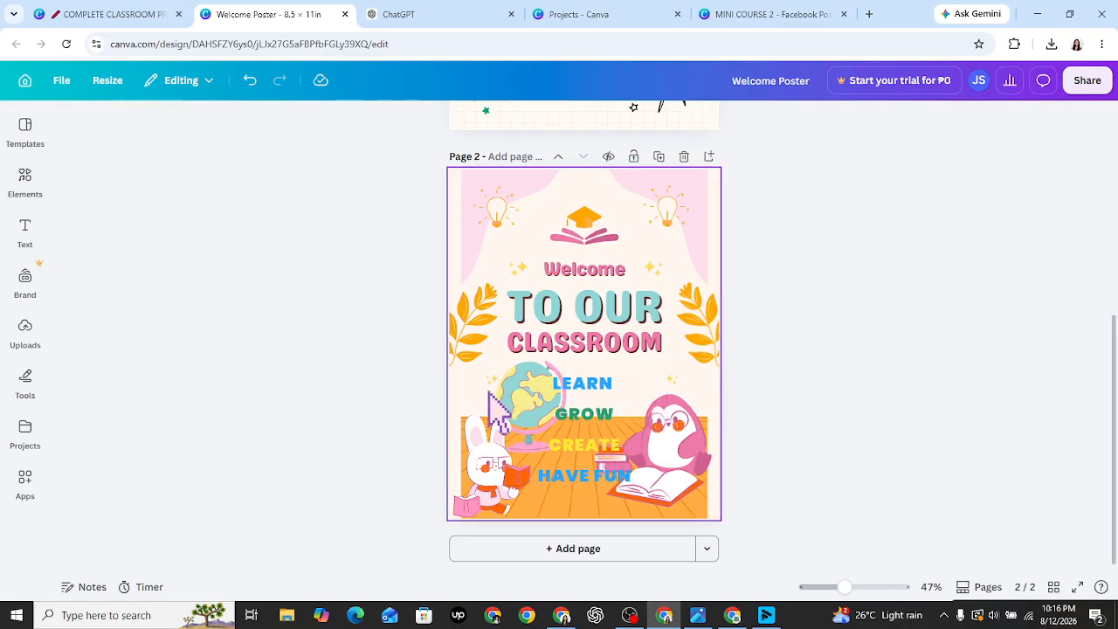
- Drag the globe up and left so it tucks beside LEARN just below CLASSROOM
click(519, 396)
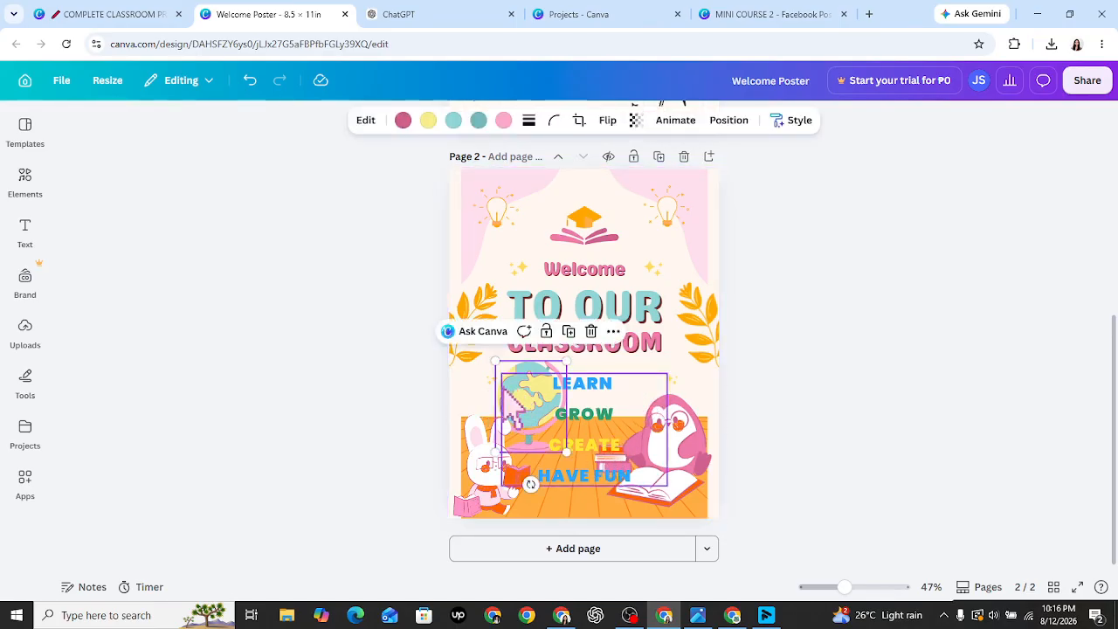
click(517, 381)
drag(546, 384, 521, 365)
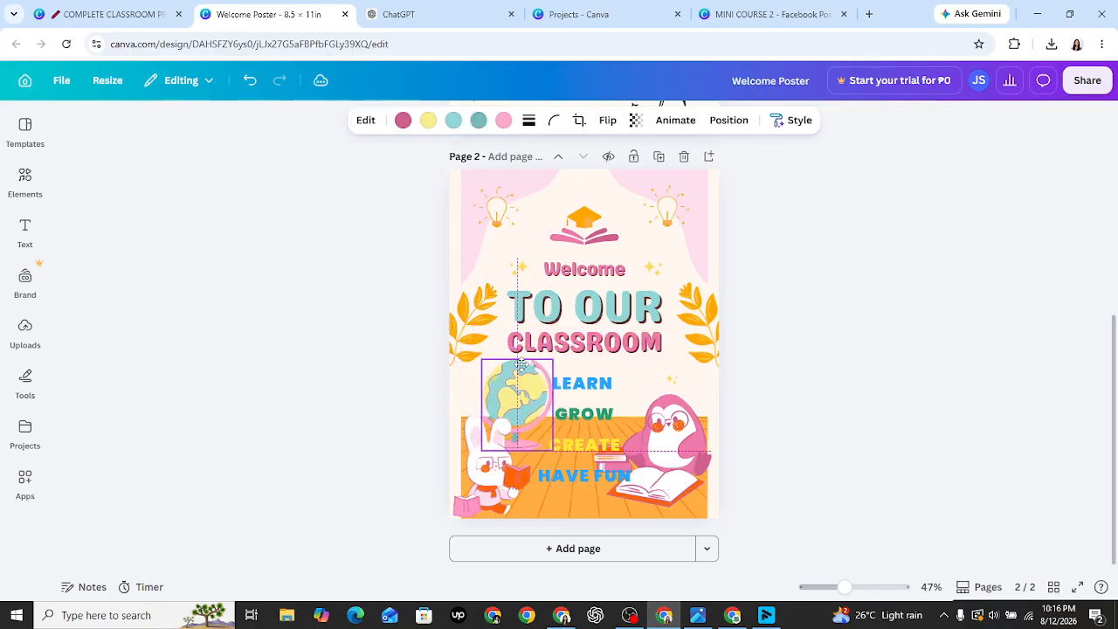
click(909, 442)
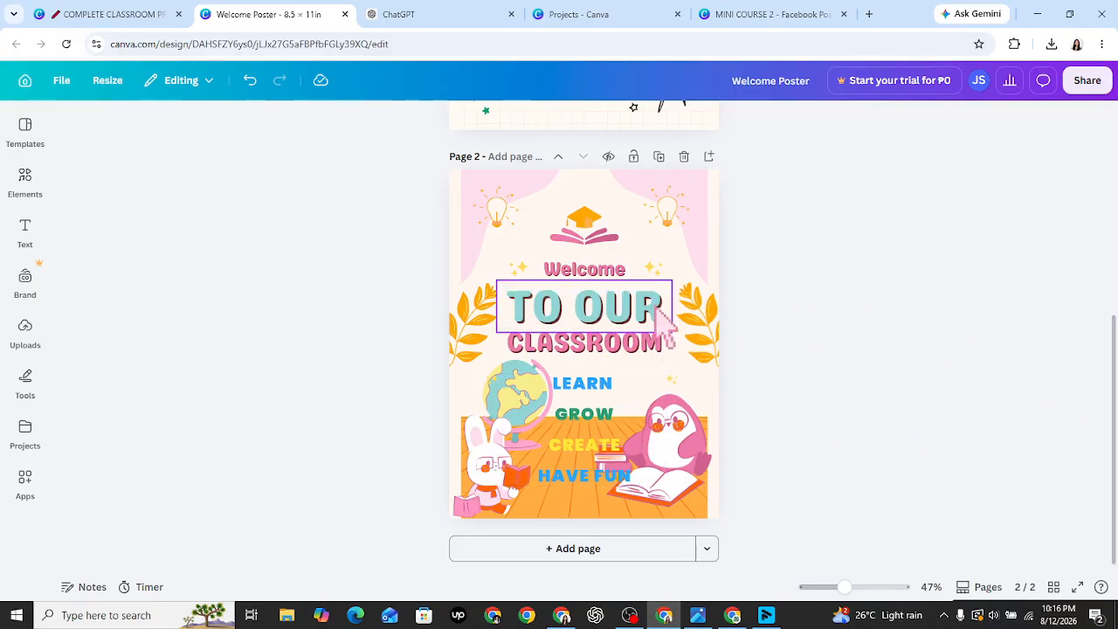
- Change the right leaf's pale yellow to bright yellow and its orange to light orange
click(704, 333)
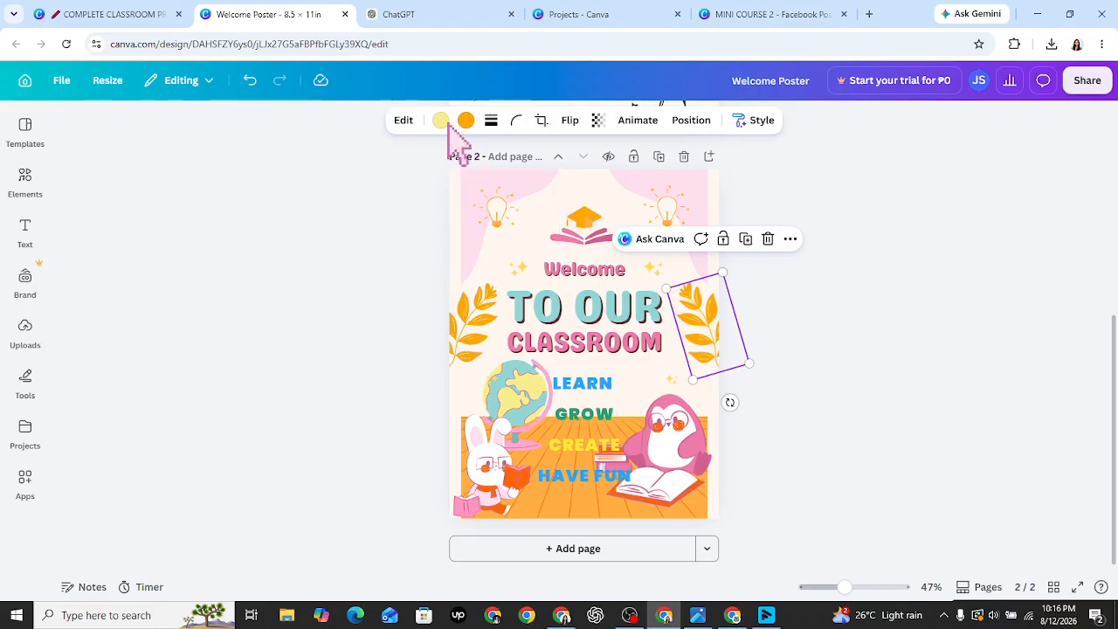
click(443, 121)
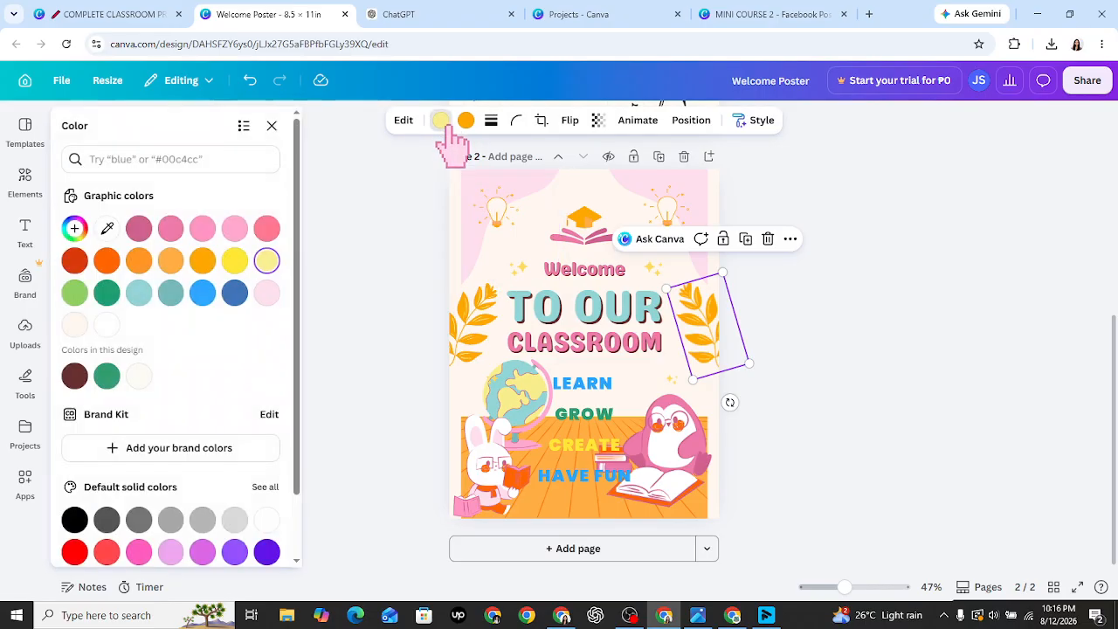
click(236, 267)
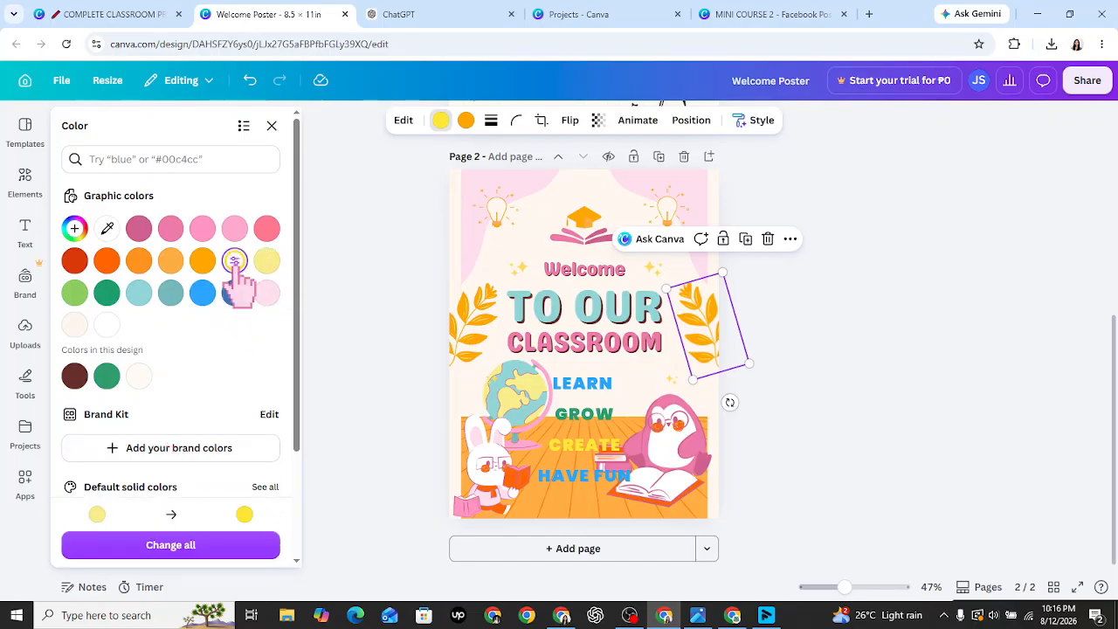
click(466, 121)
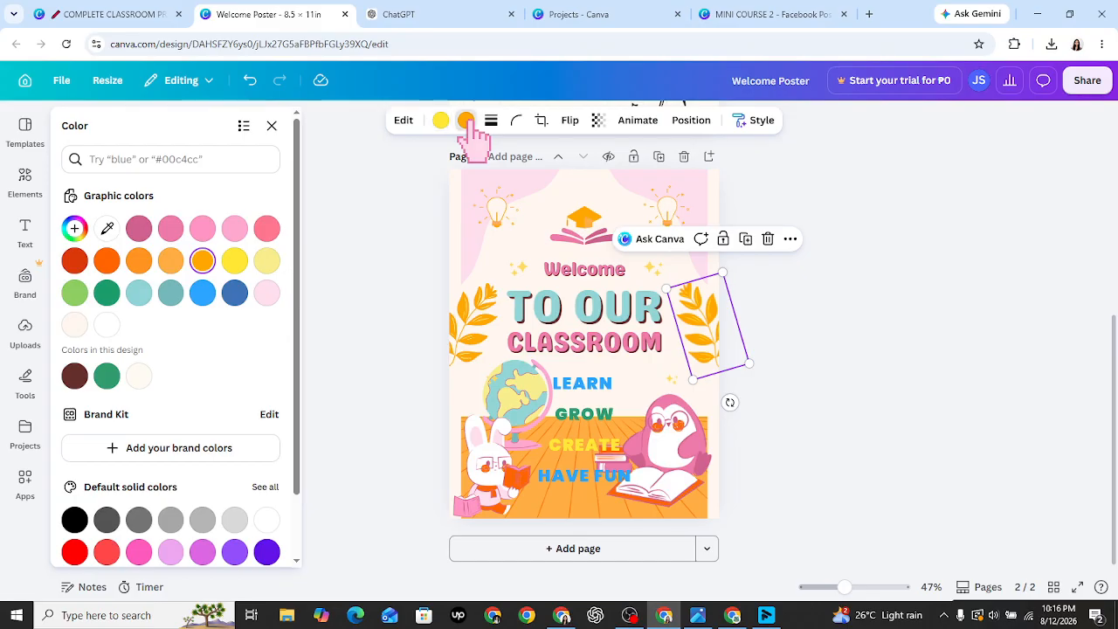
click(170, 261)
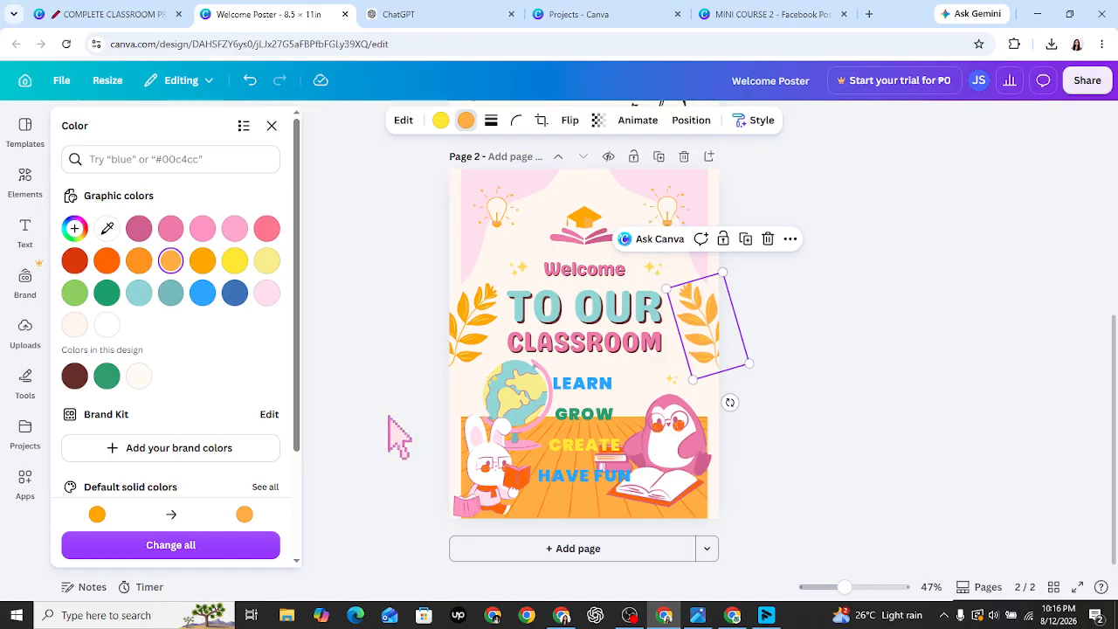
key(Escape)
key(Escape)
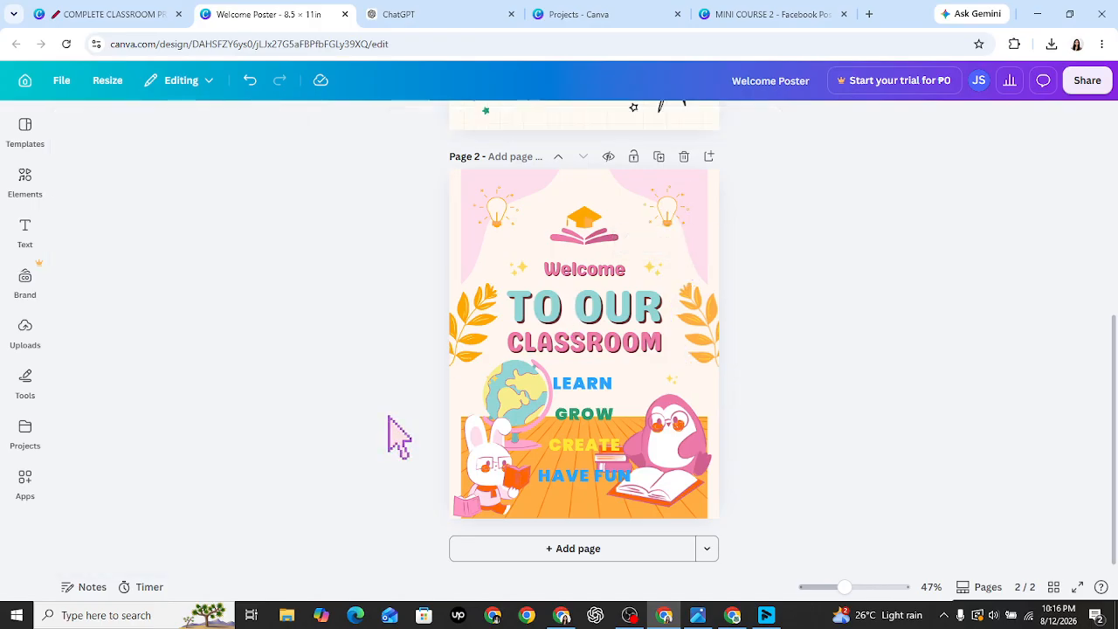
- Switch the word list from Poppins Black back to Genty Sans after trying a Korean display font
click(578, 448)
click(590, 310)
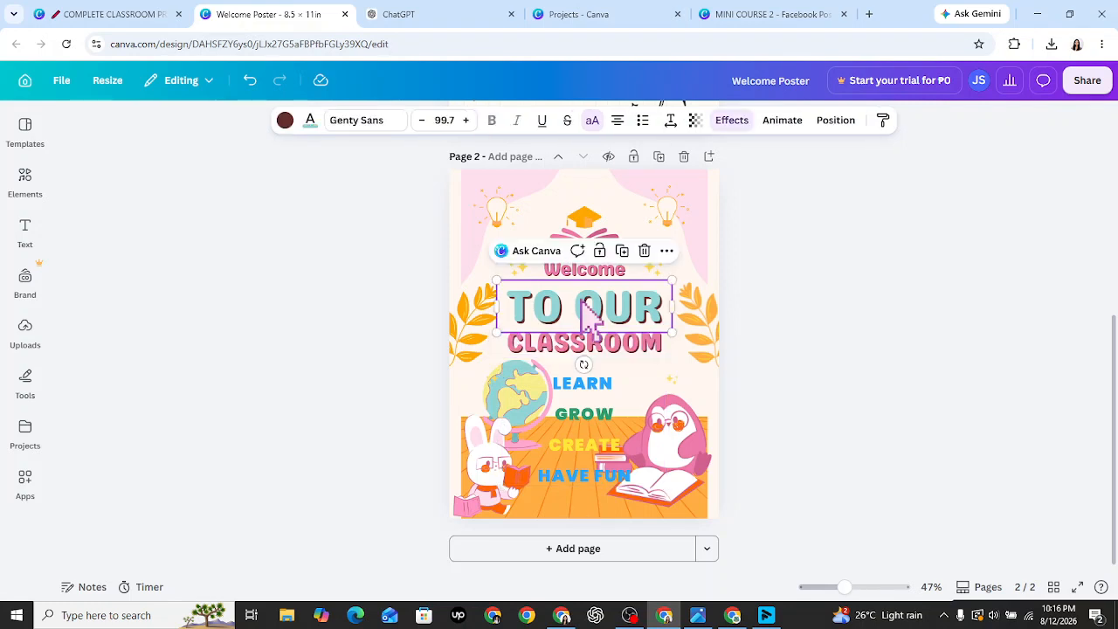
click(584, 421)
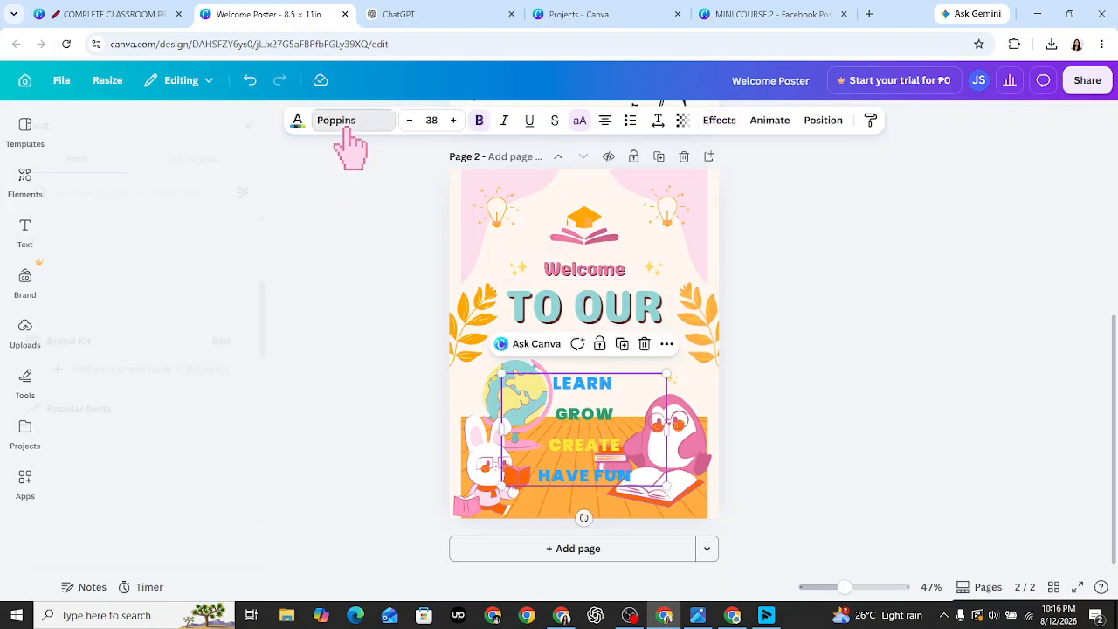
click(346, 129)
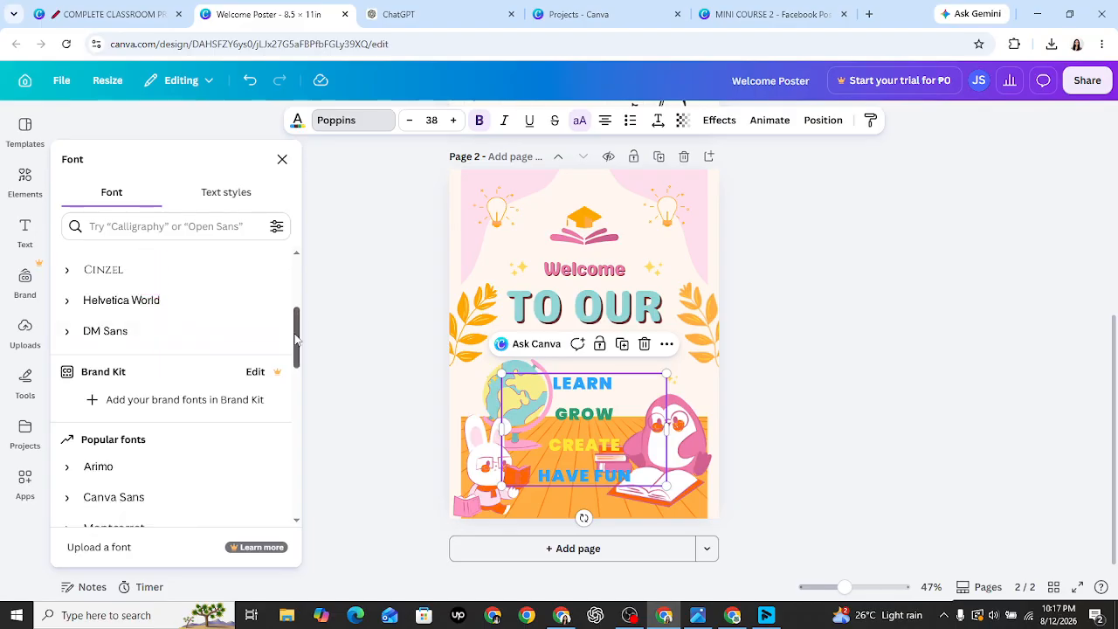
scroll(192, 334, up, 3)
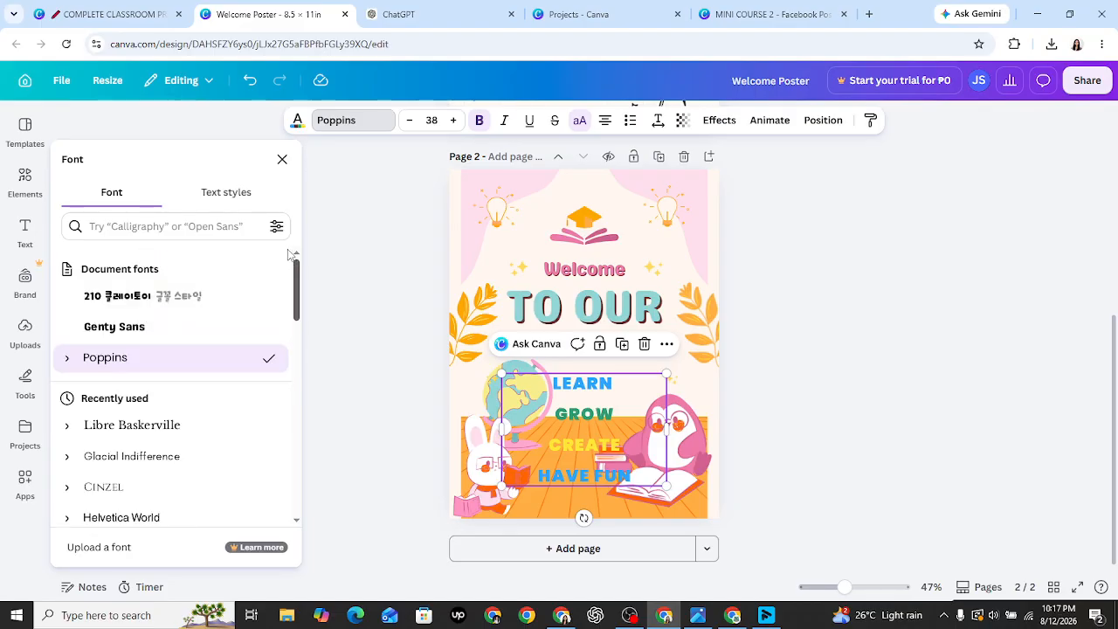
click(223, 304)
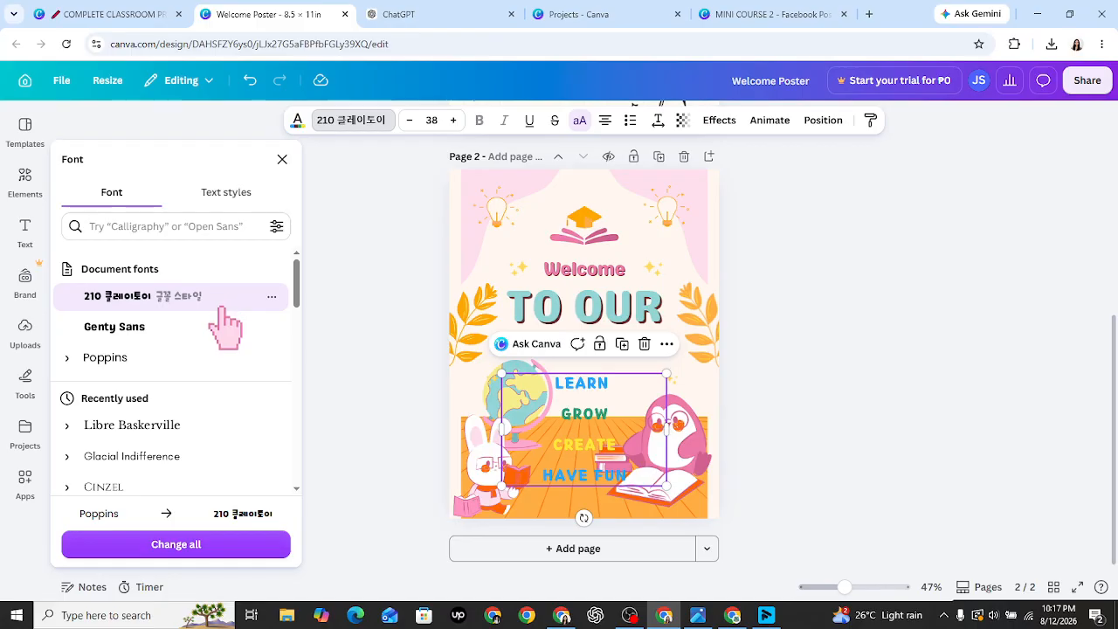
click(210, 330)
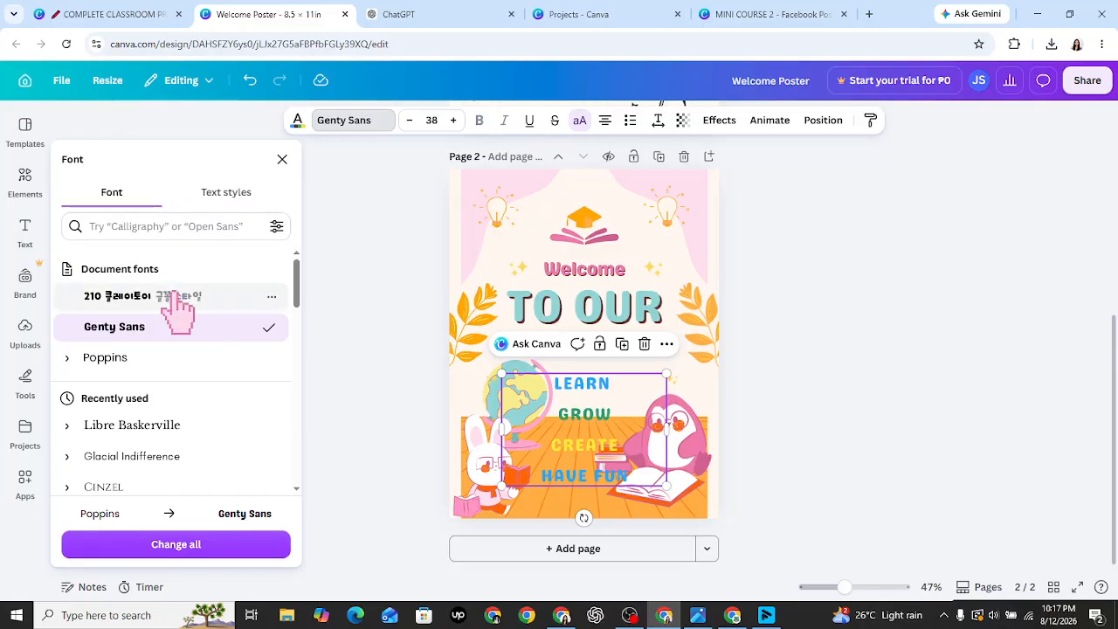
click(174, 294)
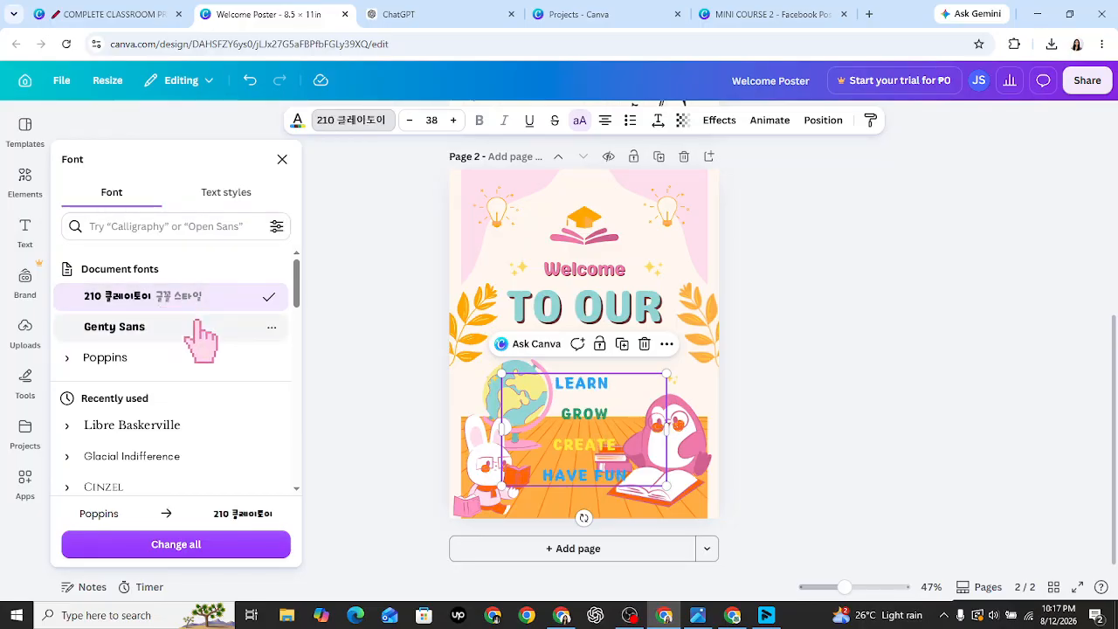
click(201, 341)
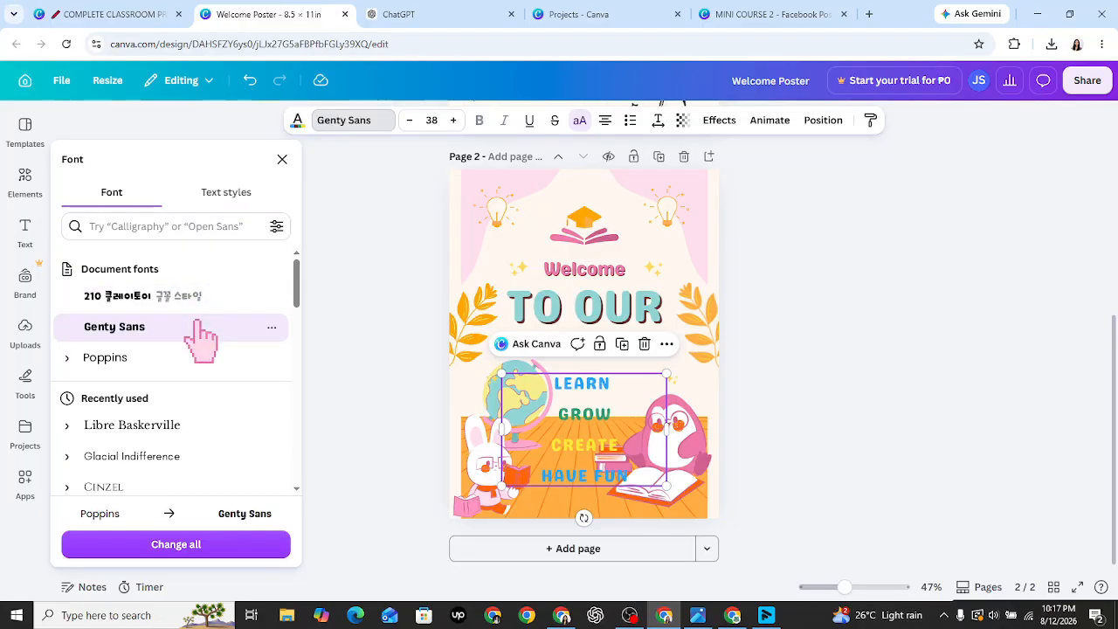
click(387, 343)
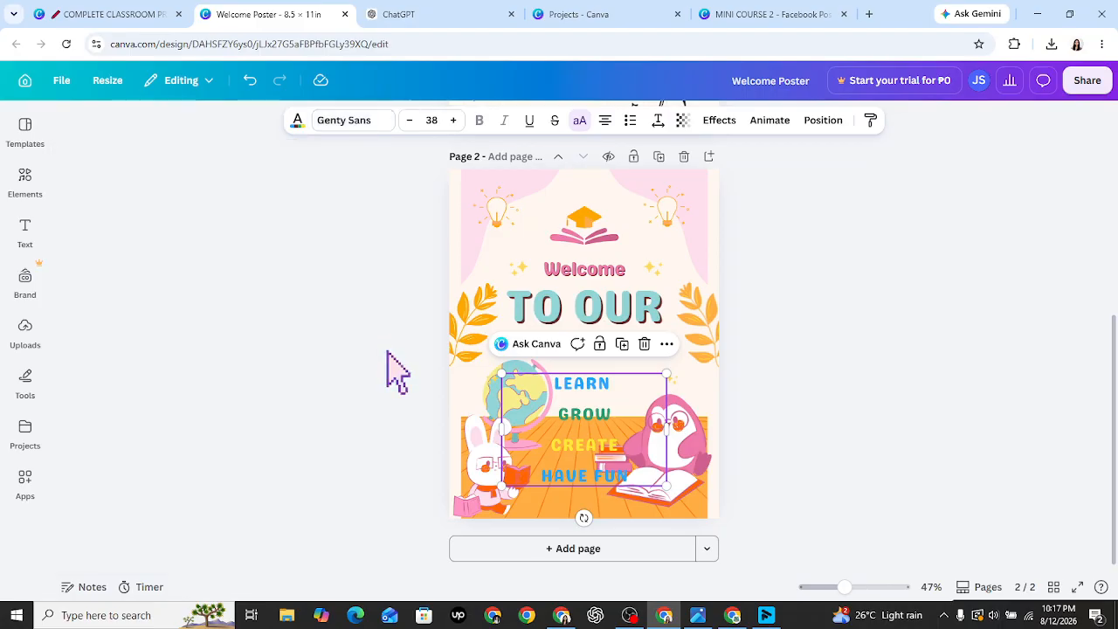
click(388, 352)
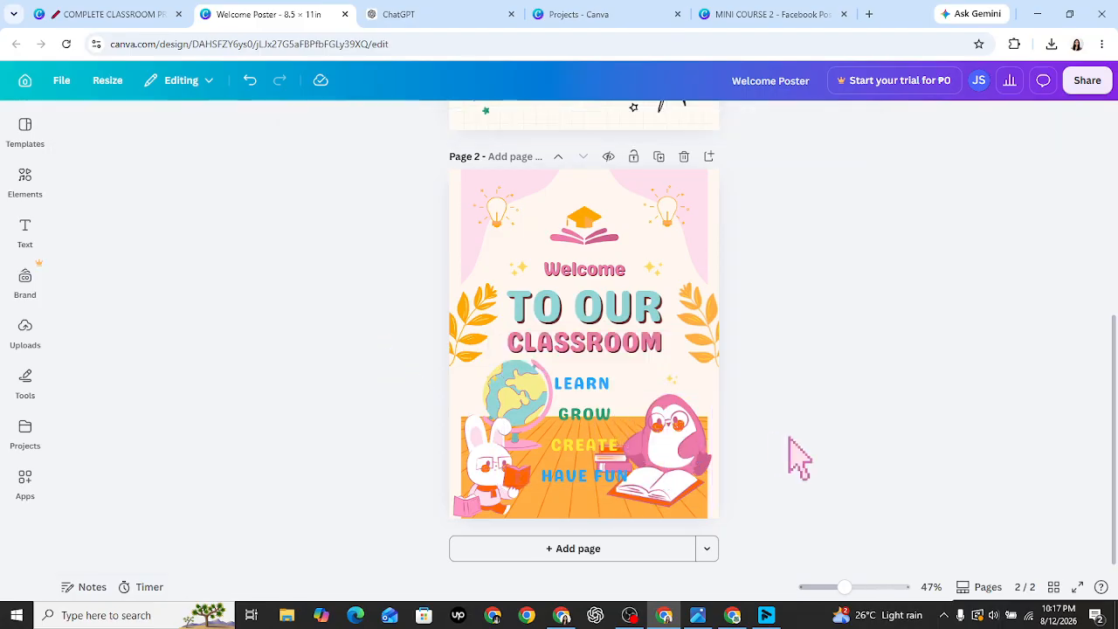
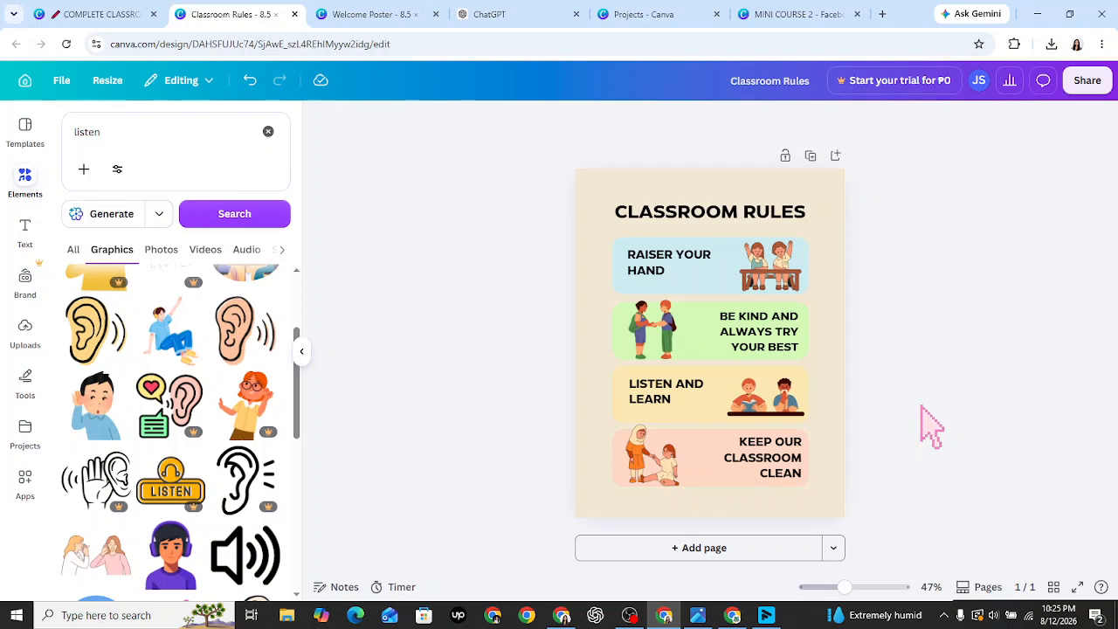
- Go back to the classroom kit folder and open the blank Name Tags design
click(138, 11)
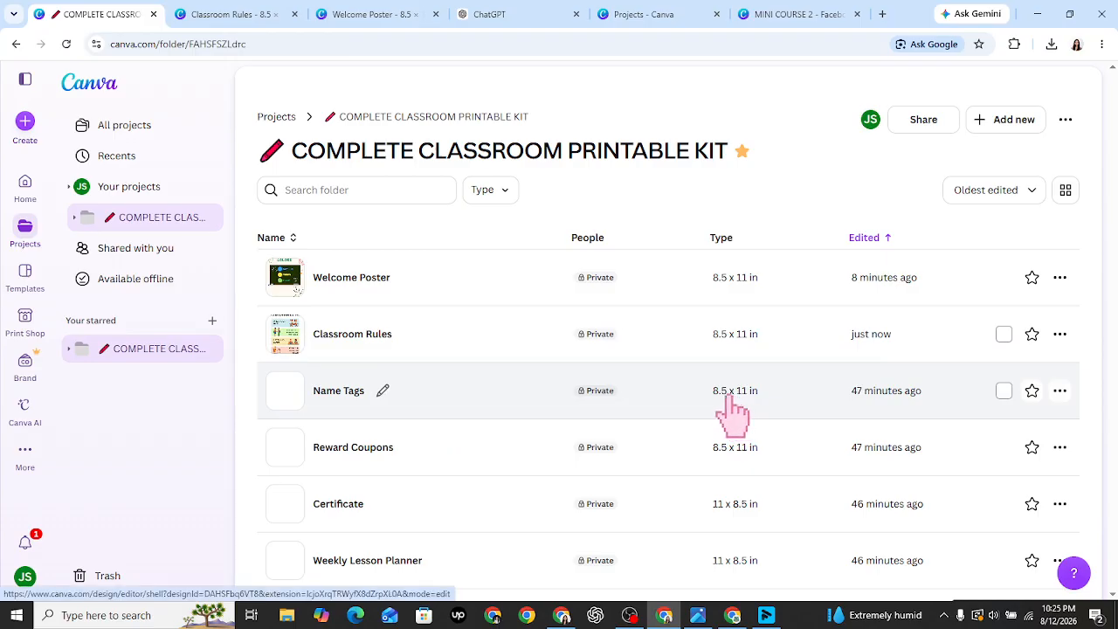
click(411, 397)
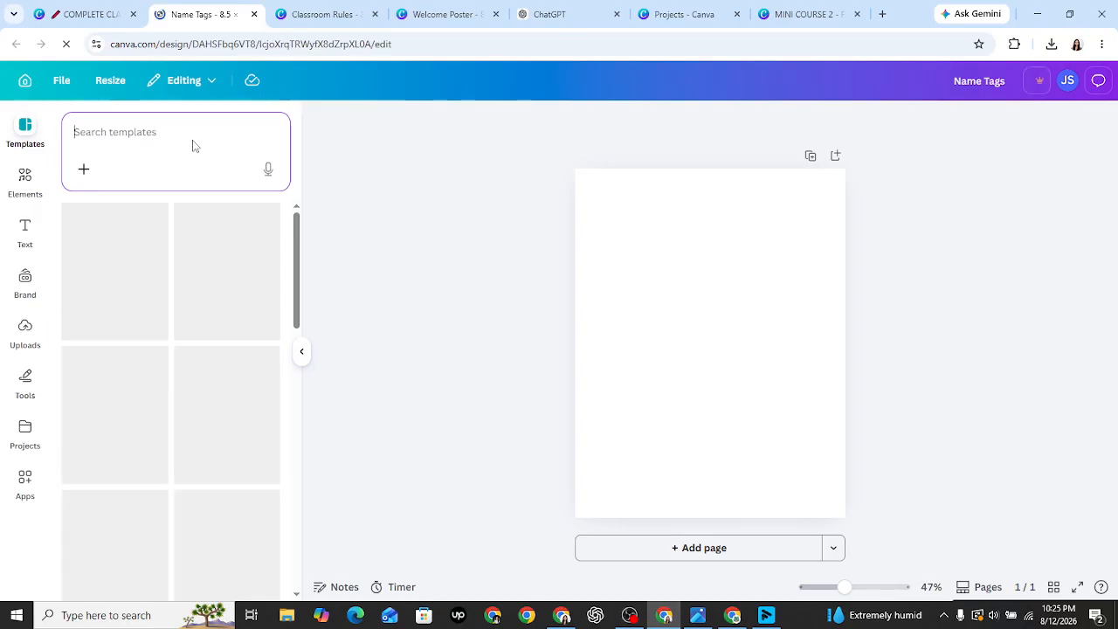
- Search templates for 'student name tags' and apply the pastel SARAH-to-MELANIE label template
text(stude)
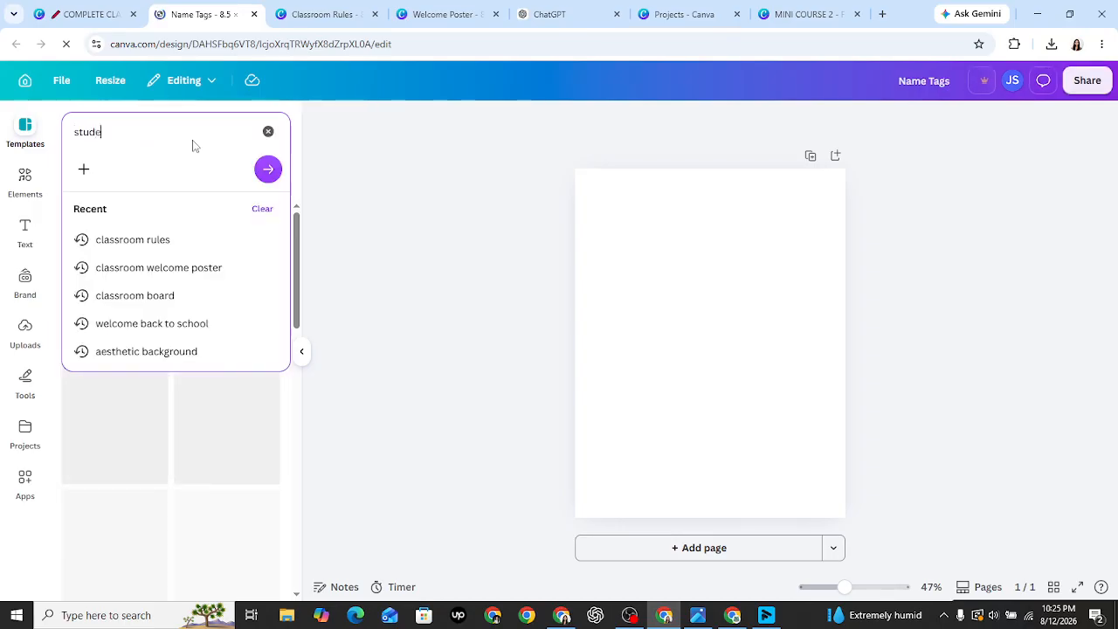
text(nt name tags)
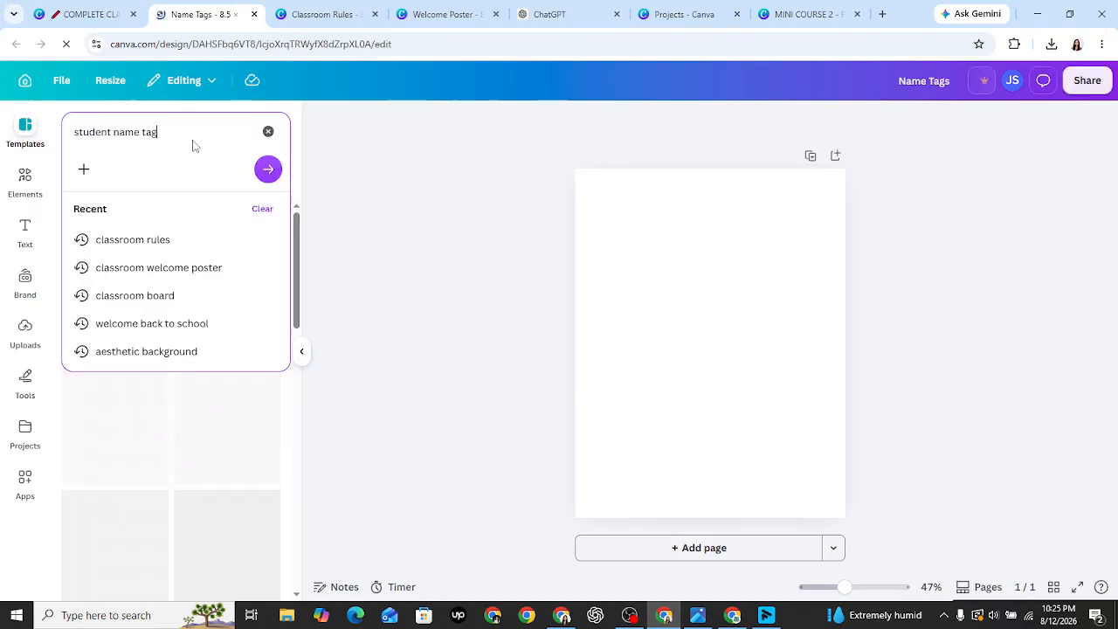
key(Return)
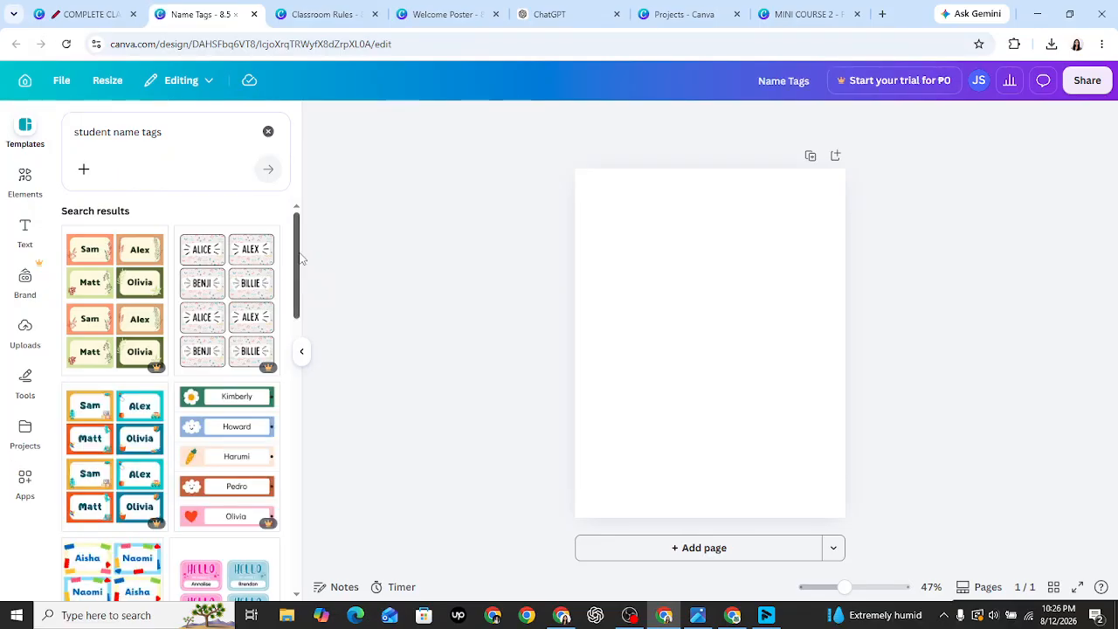
drag(300, 259, 324, 343)
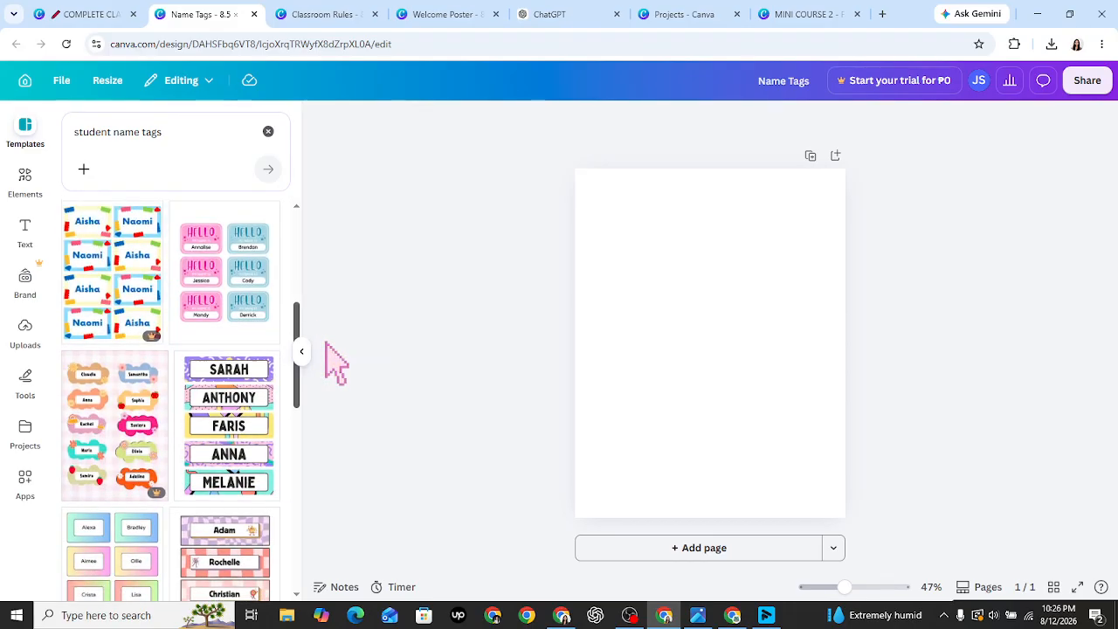
drag(325, 343, 309, 371)
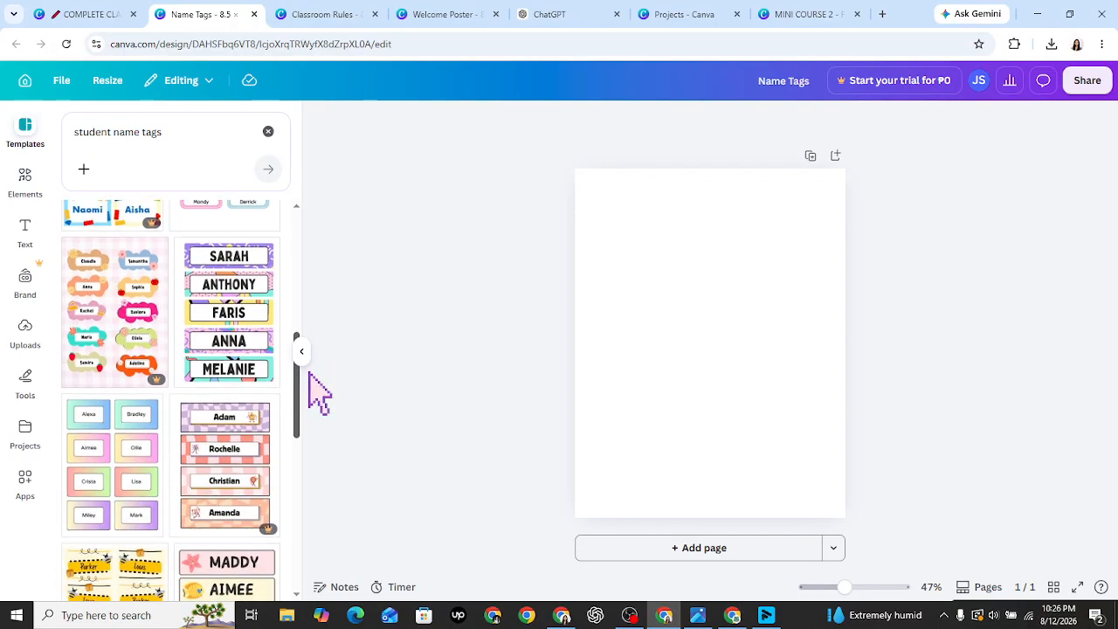
click(260, 362)
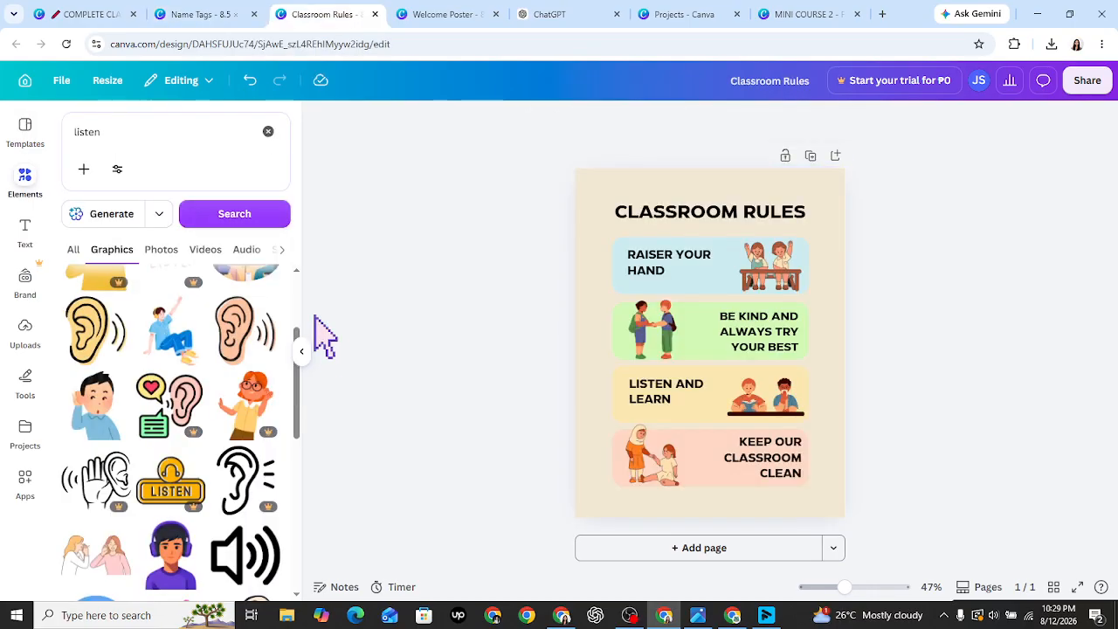
click(239, 7)
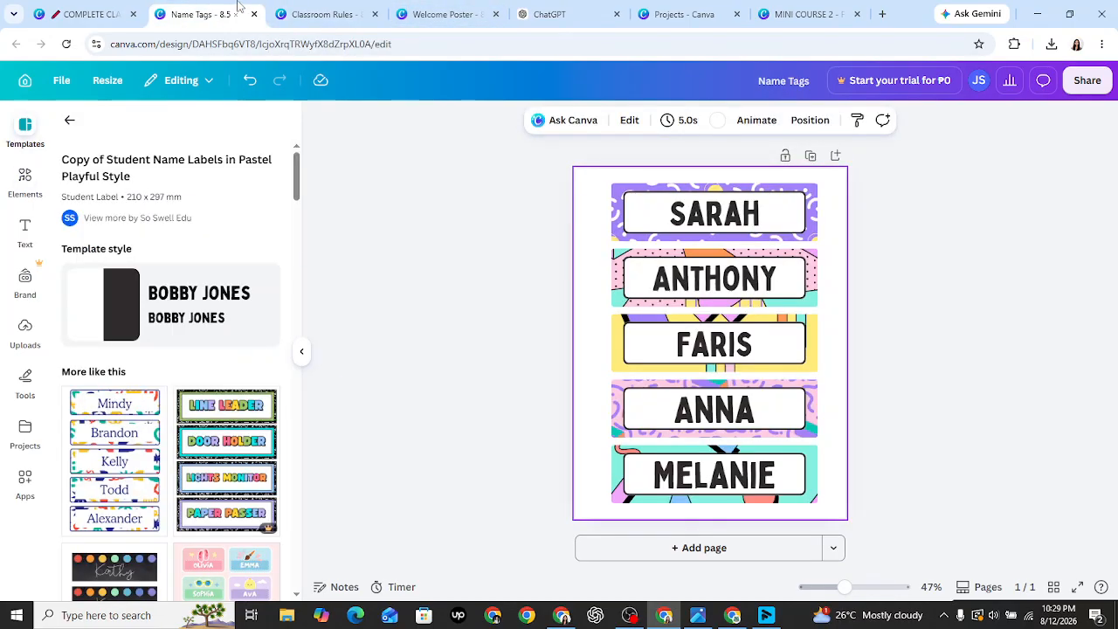
- Apply the Classroom Labels in Blue and Red Bold template with names Mindy through Alexander
click(137, 460)
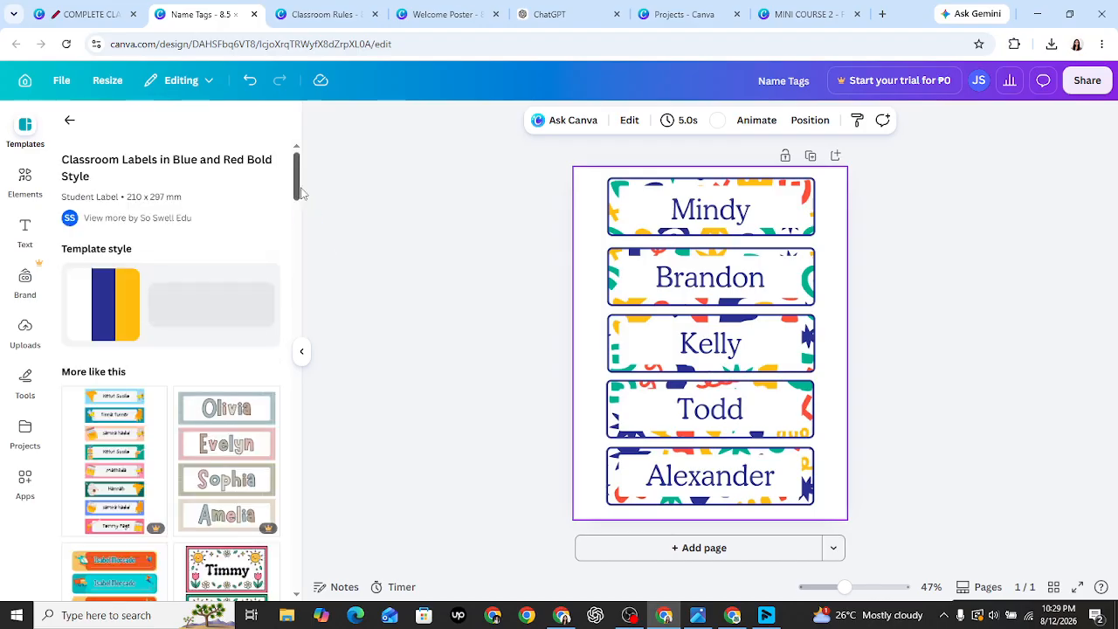
drag(299, 193, 339, 158)
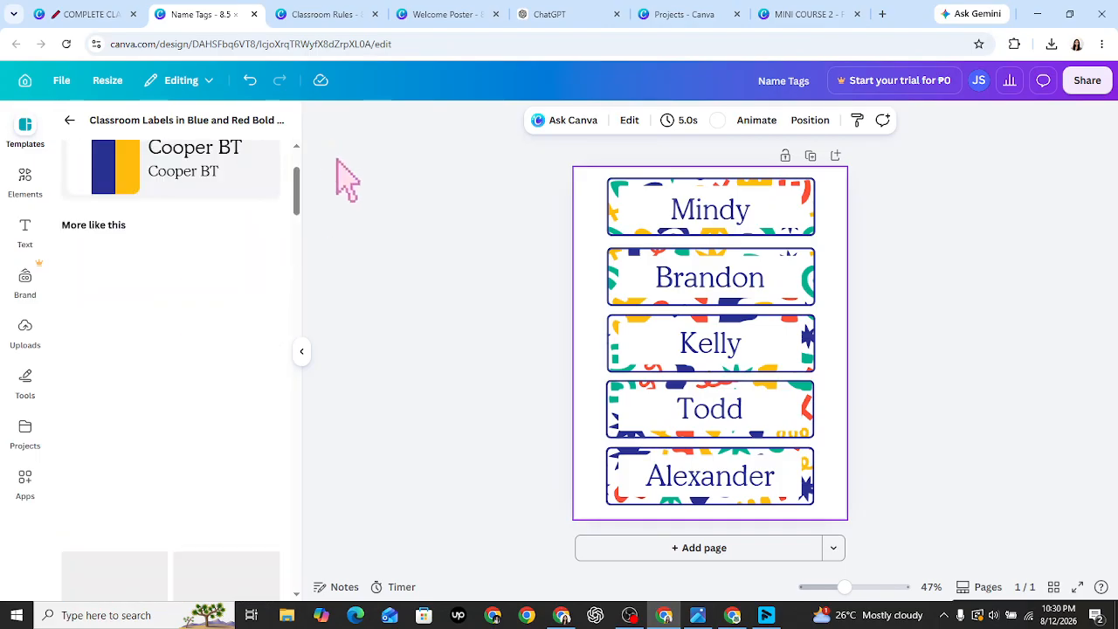
click(534, 301)
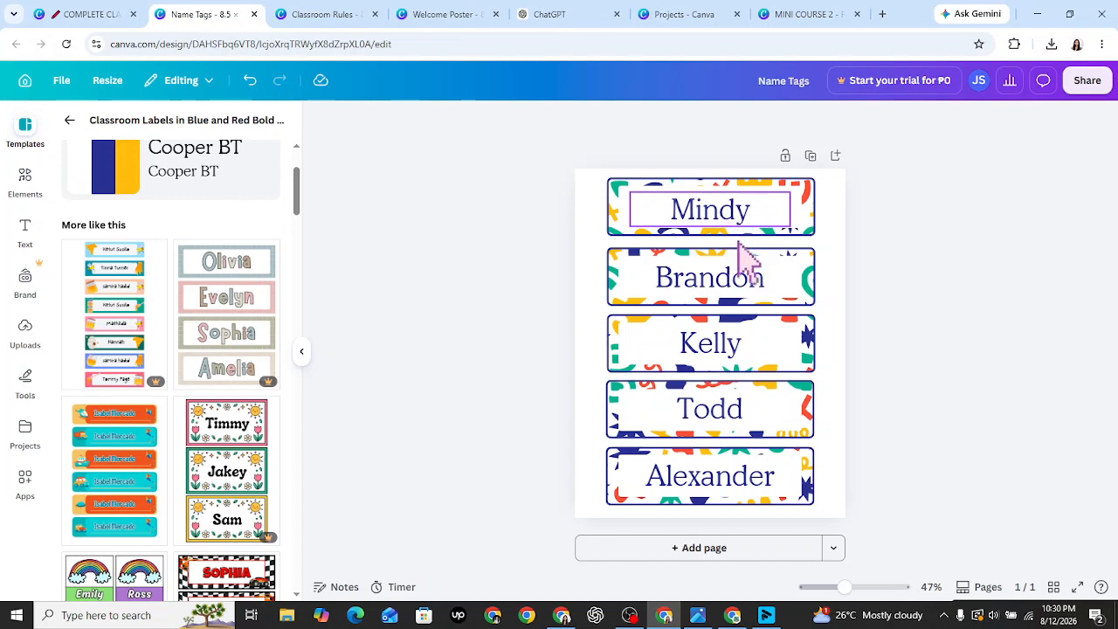
- Rename the first tag from Mindy to Maria
double_click(732, 218)
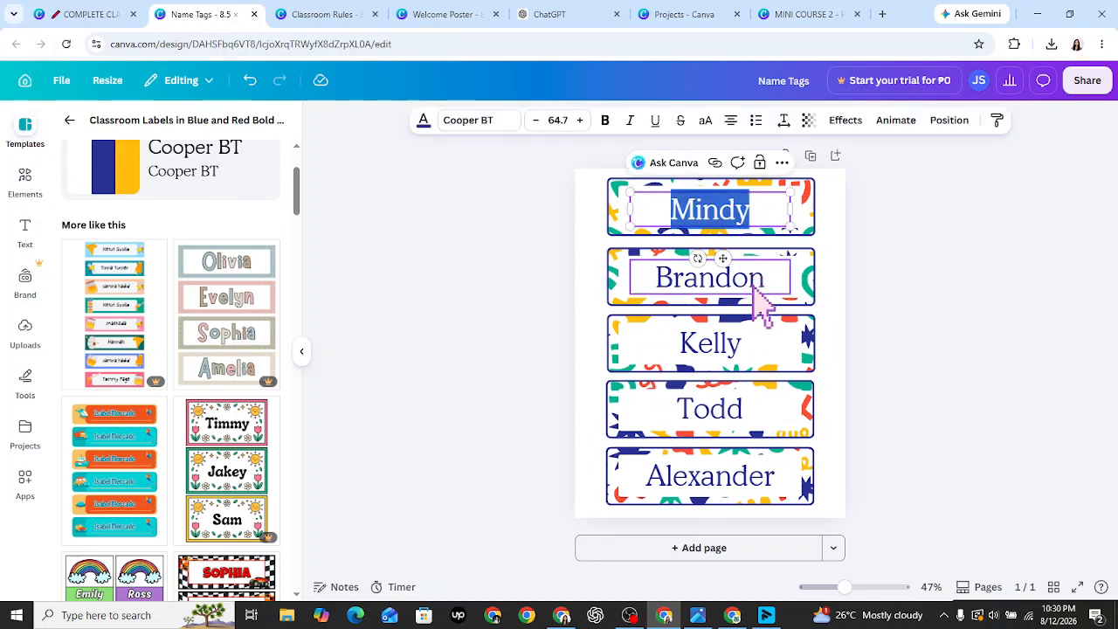
text(Maria)
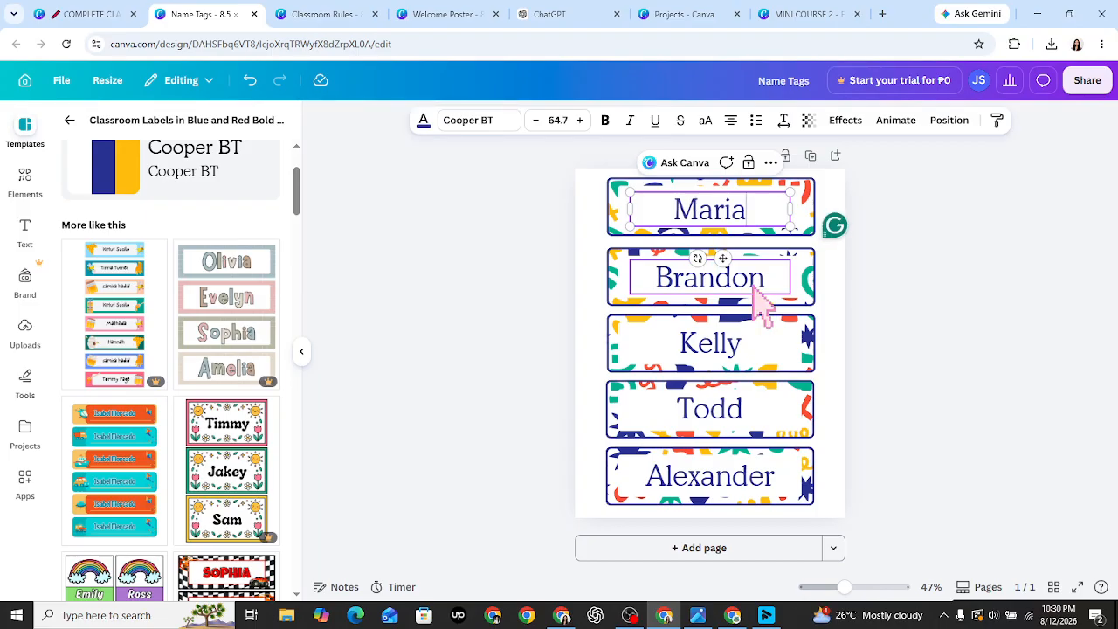
click(751, 287)
double_click(751, 289)
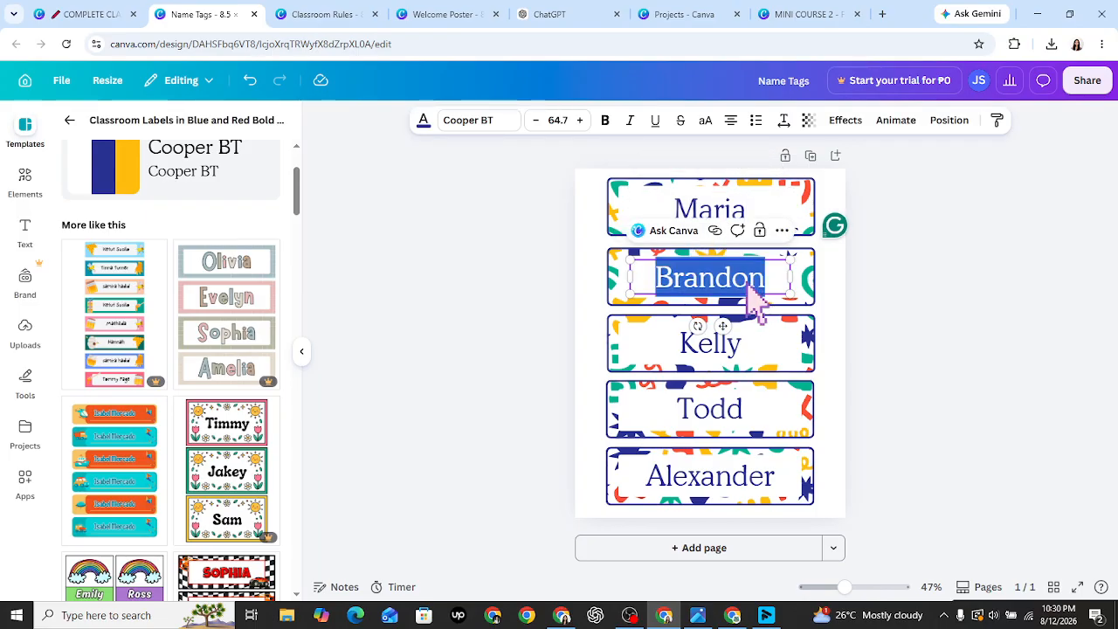
click(885, 347)
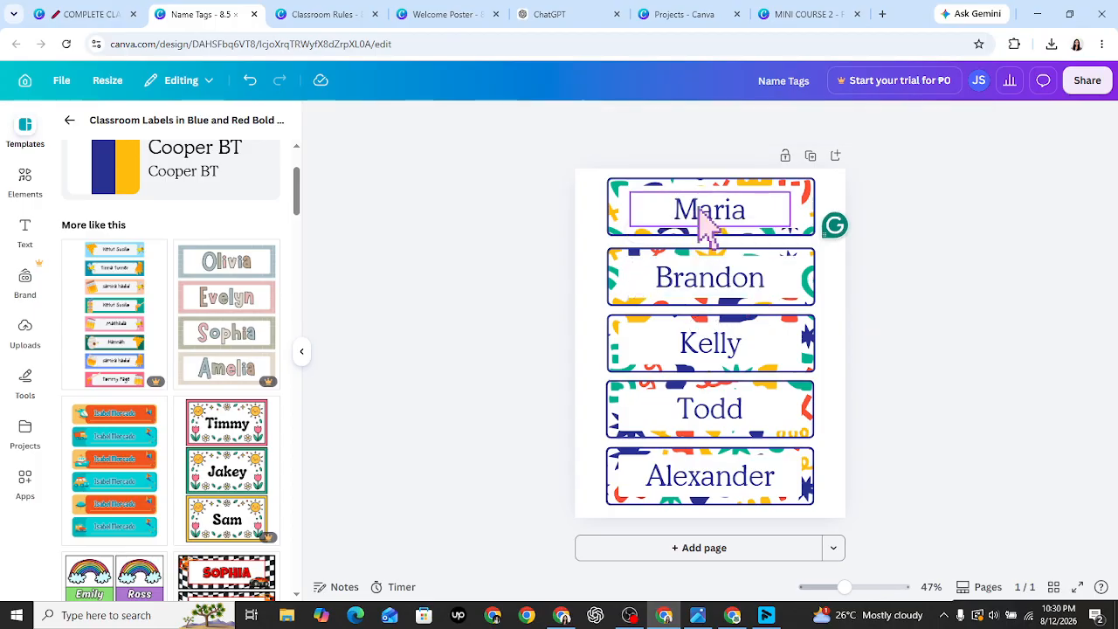
- Colour the Maria name yellow by searching 'yellow' in the text colours
click(699, 211)
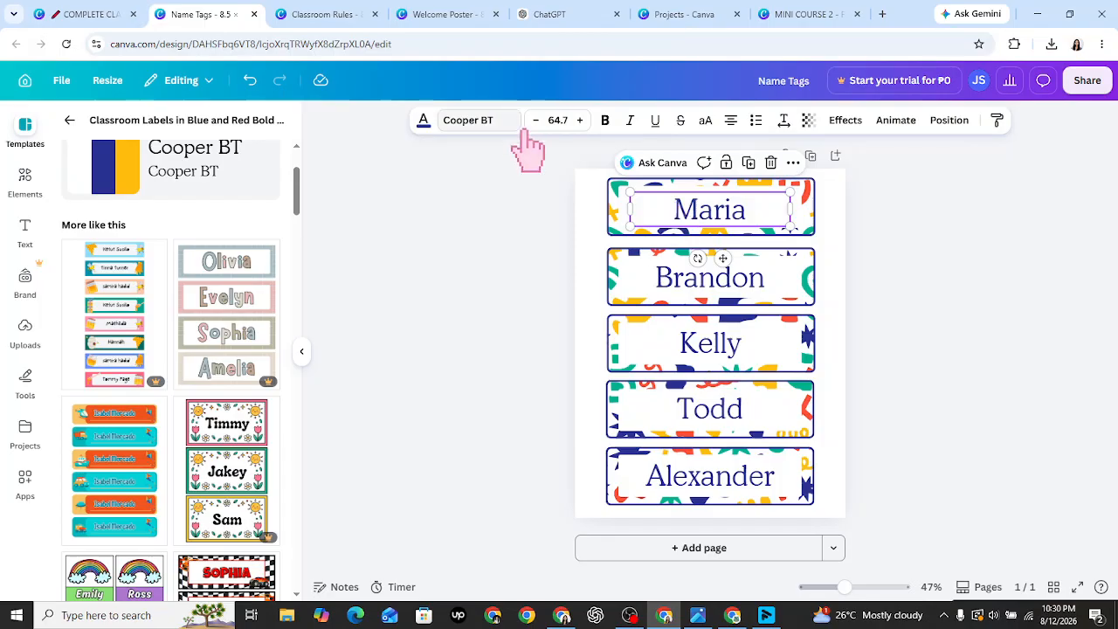
click(424, 122)
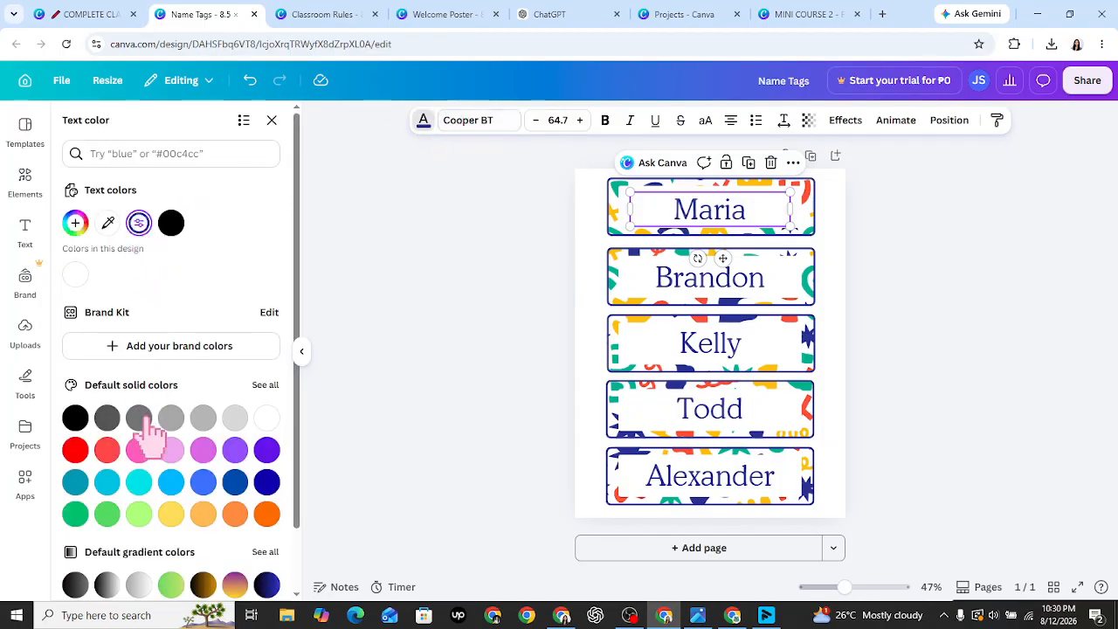
scroll(304, 262, down, 1)
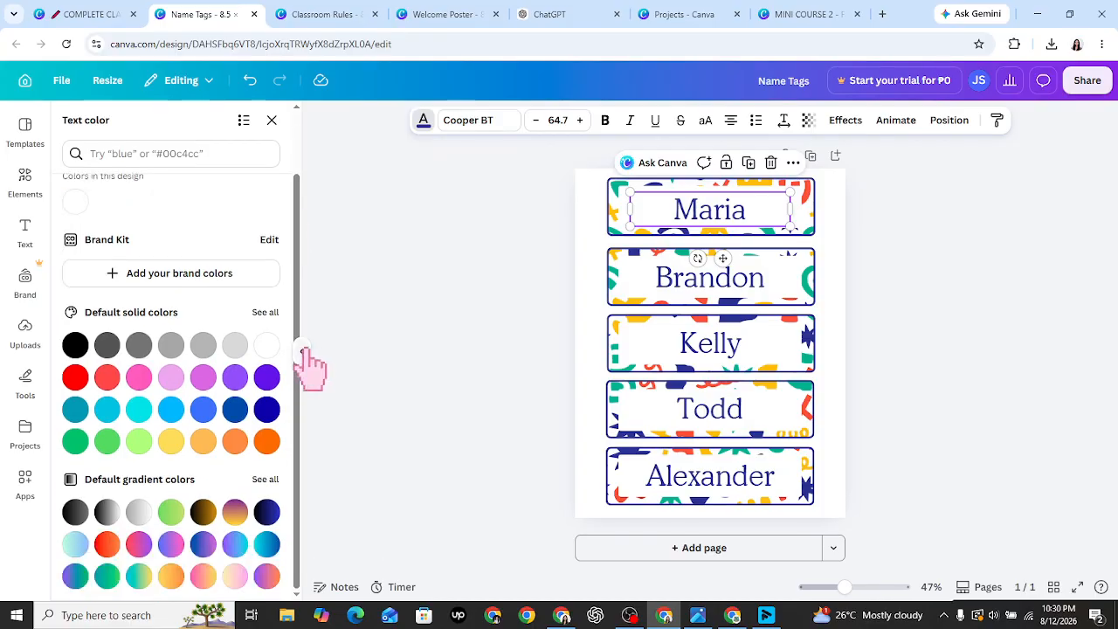
click(237, 157)
text(yell)
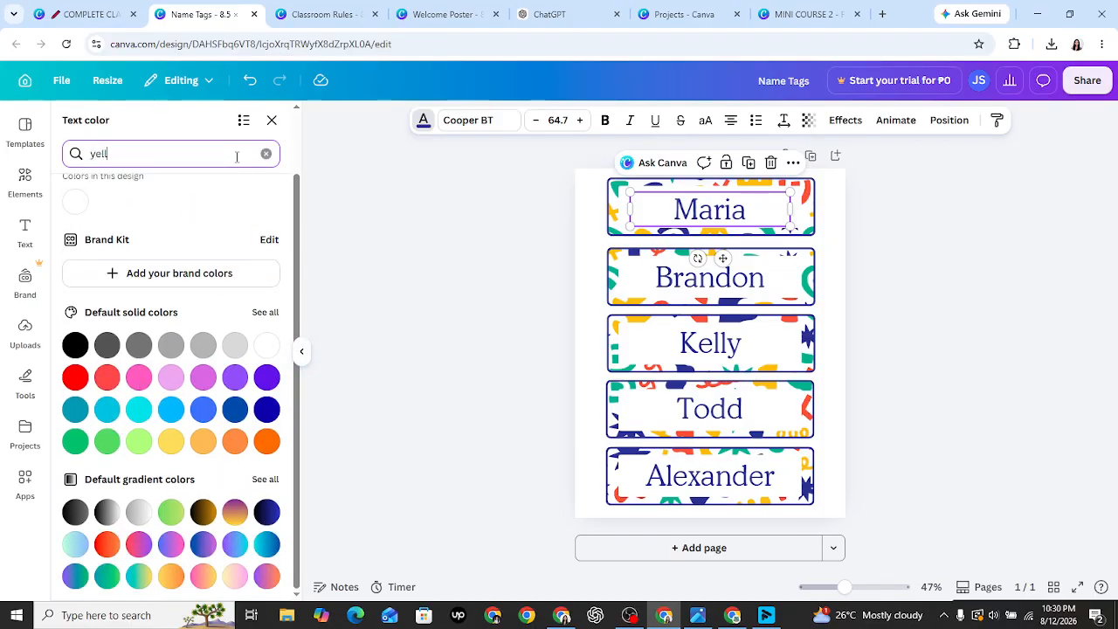
text(ow)
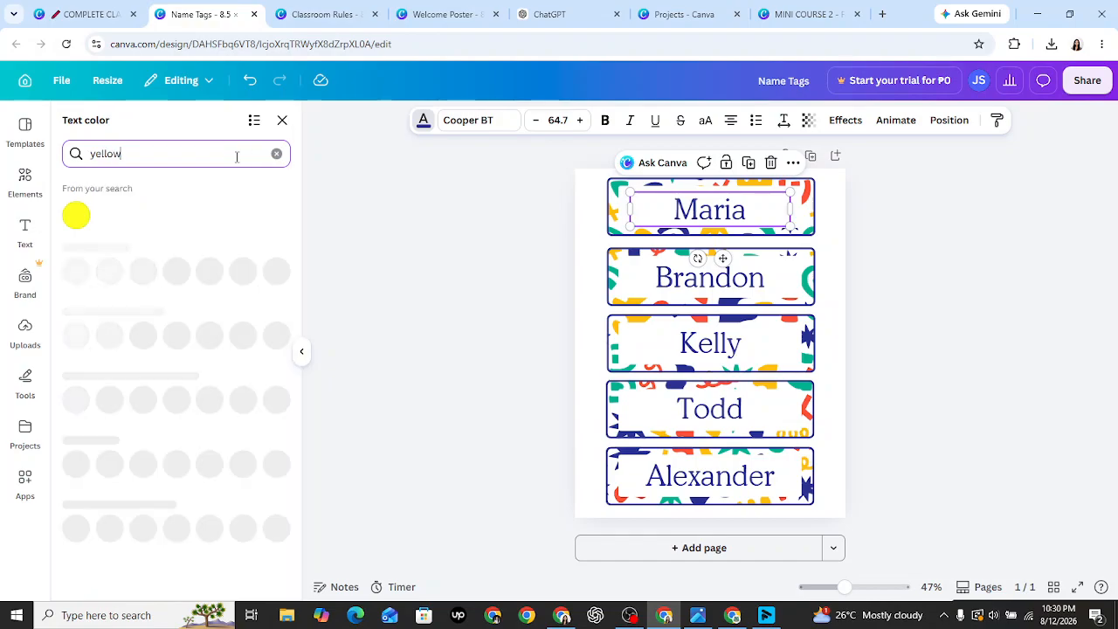
click(76, 216)
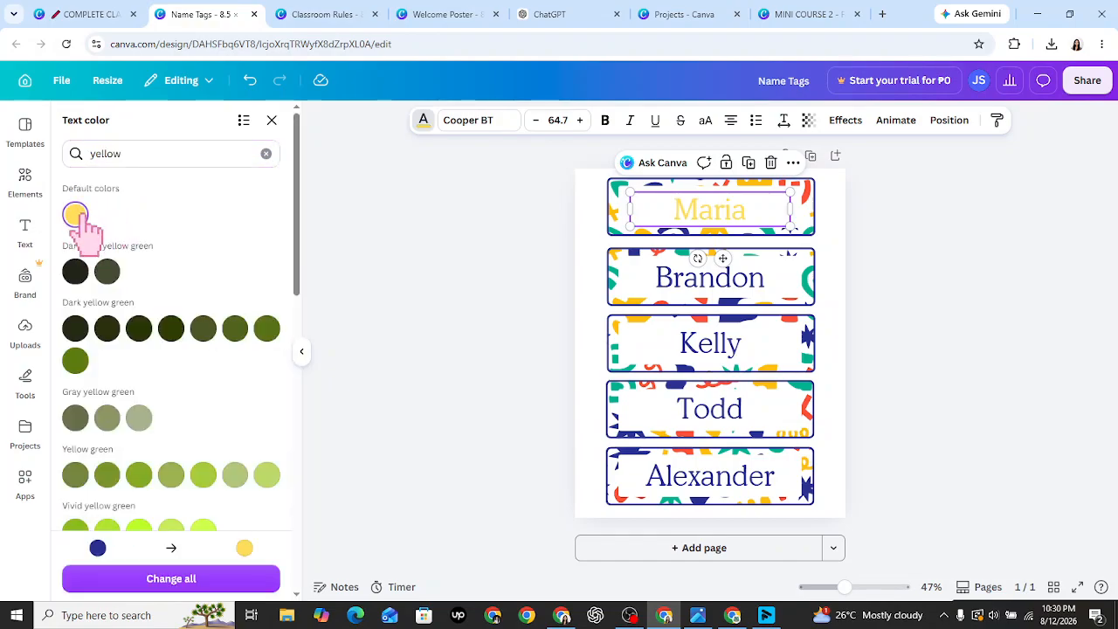
click(748, 284)
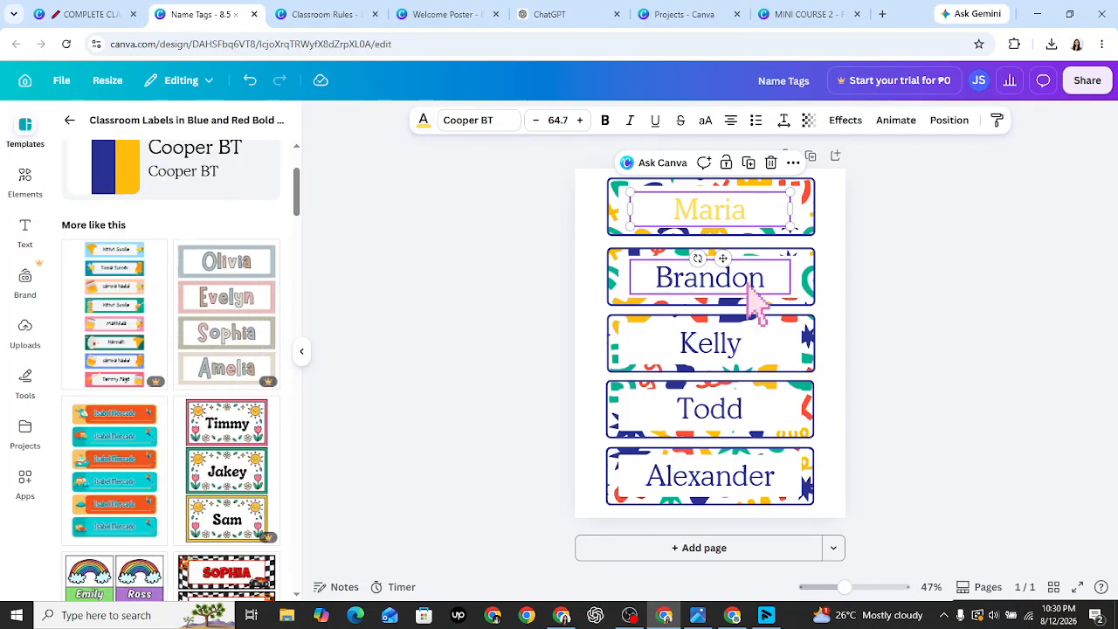
- Rename the second and third tags from Brandon and Kelly to John and Sofia
double_click(748, 282)
text(John)
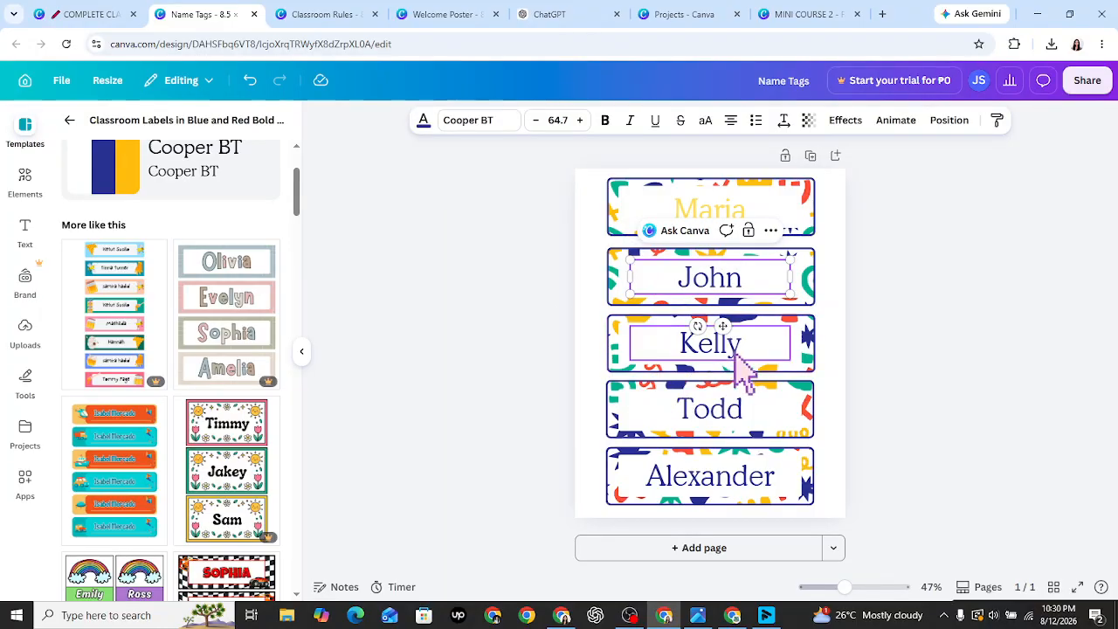
double_click(743, 371)
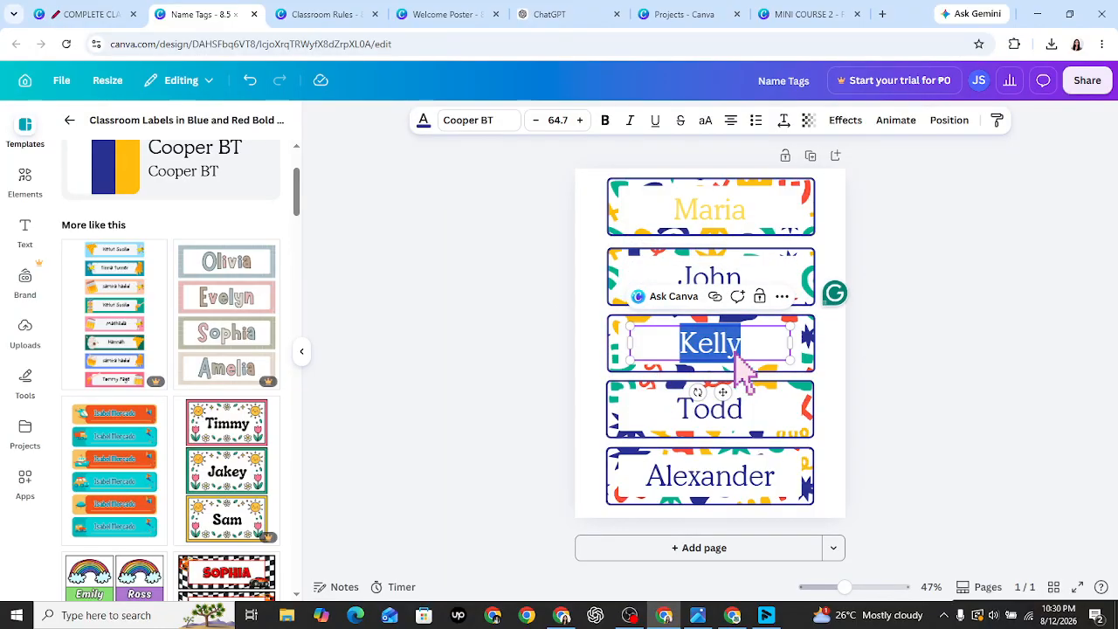
text(So)
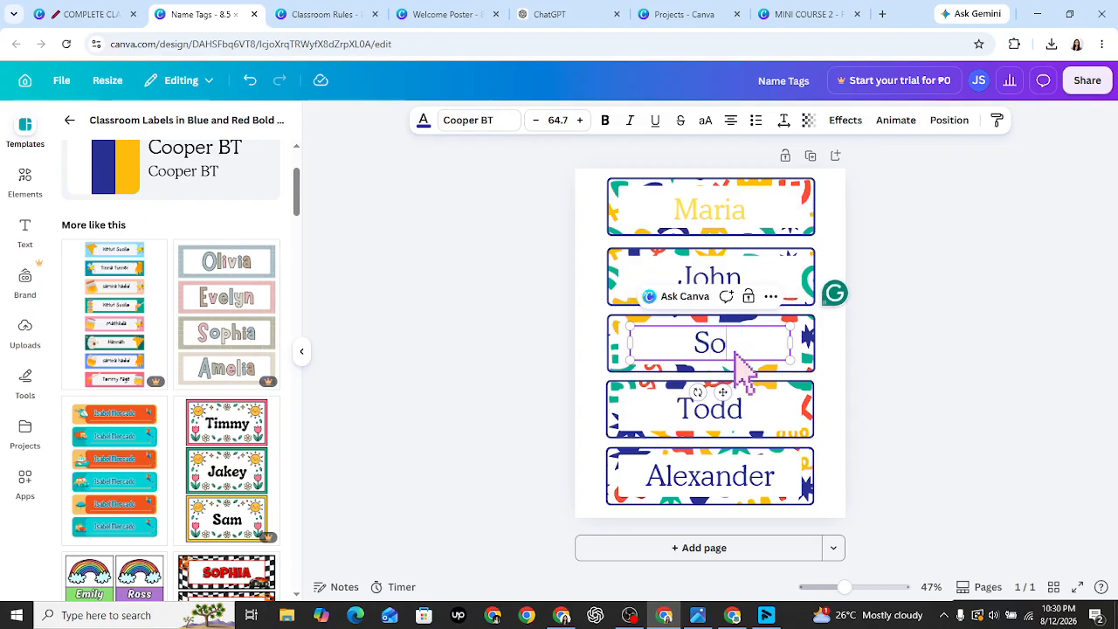
text(fia)
click(531, 362)
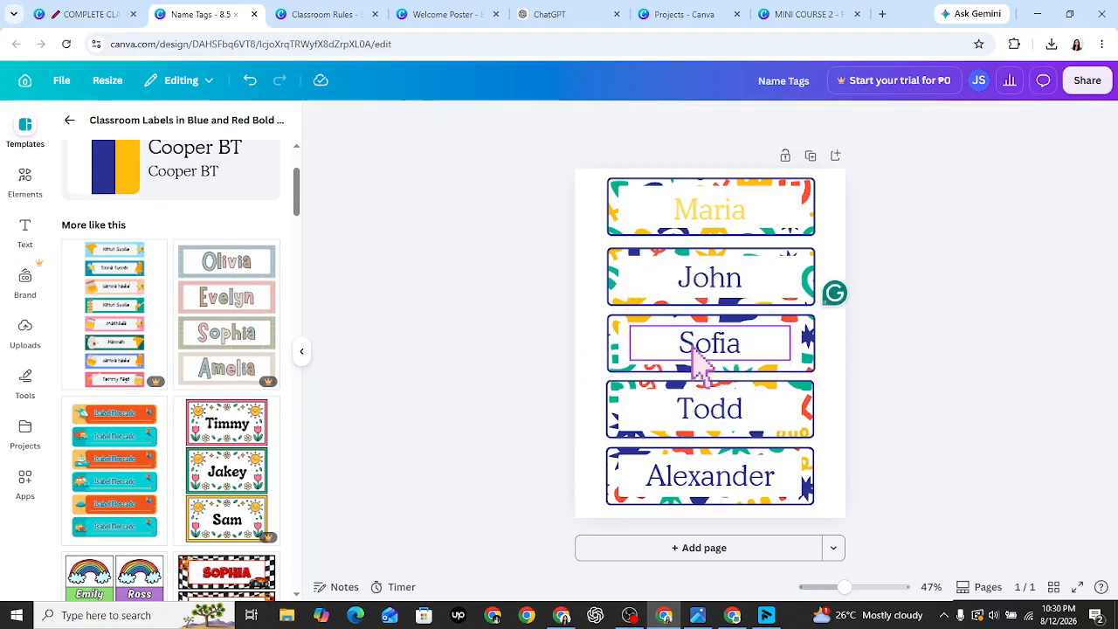
click(701, 363)
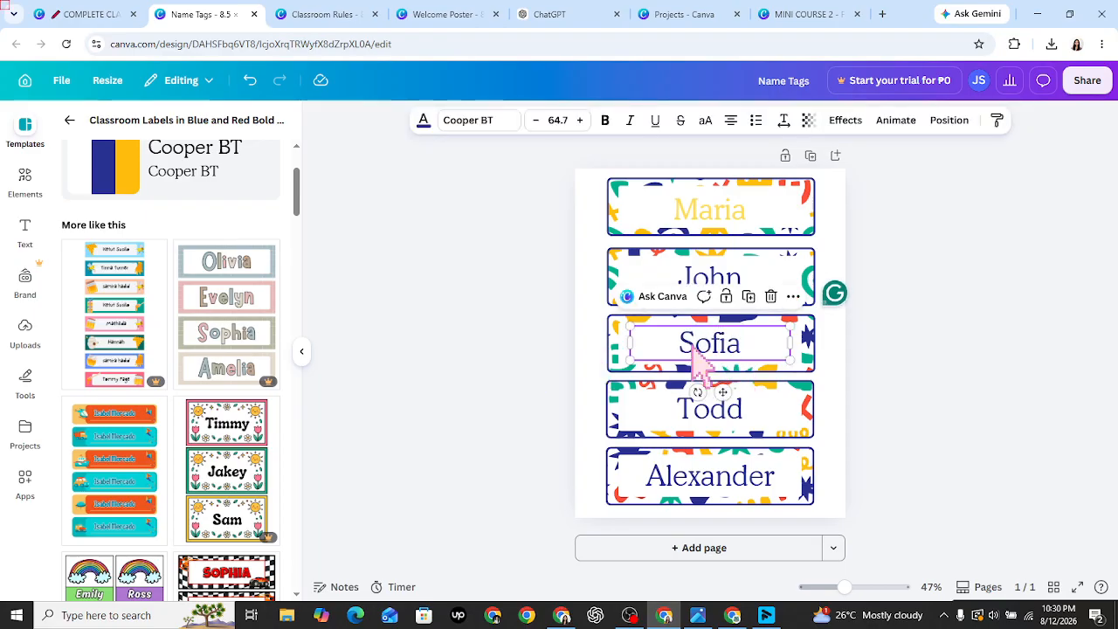
- Make Sofia's name dark green by searching 'green' in the text colours
click(423, 119)
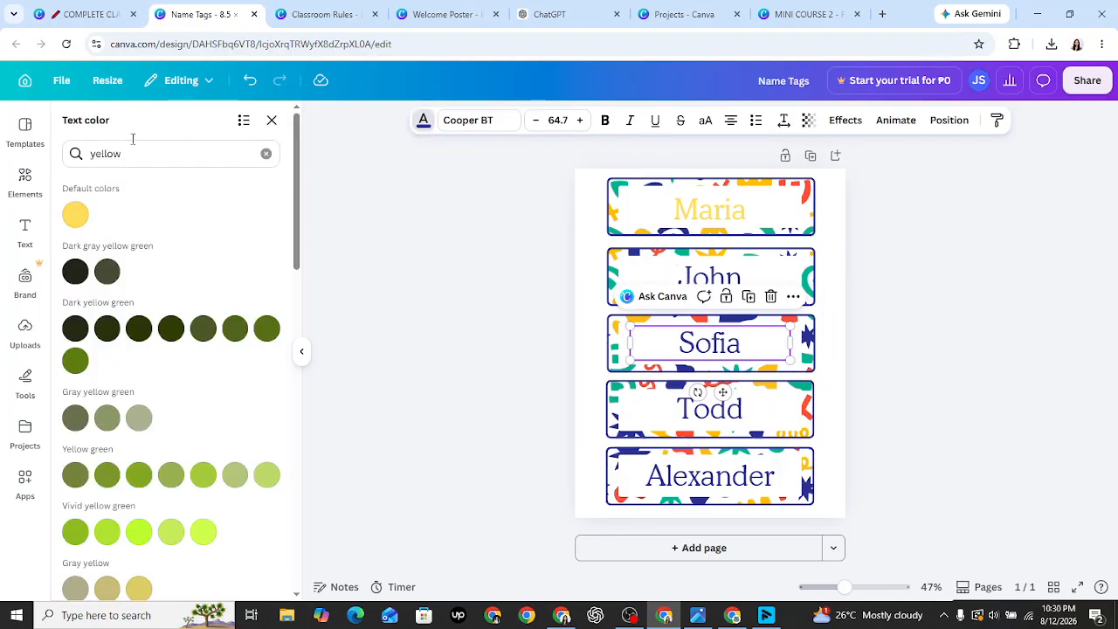
double_click(148, 160)
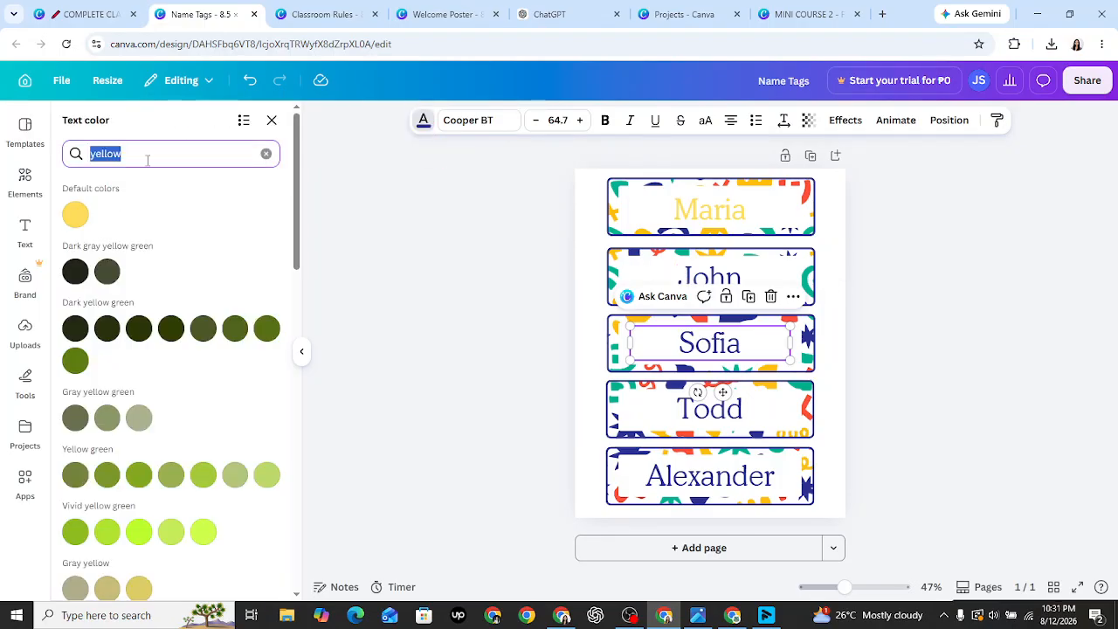
text(green)
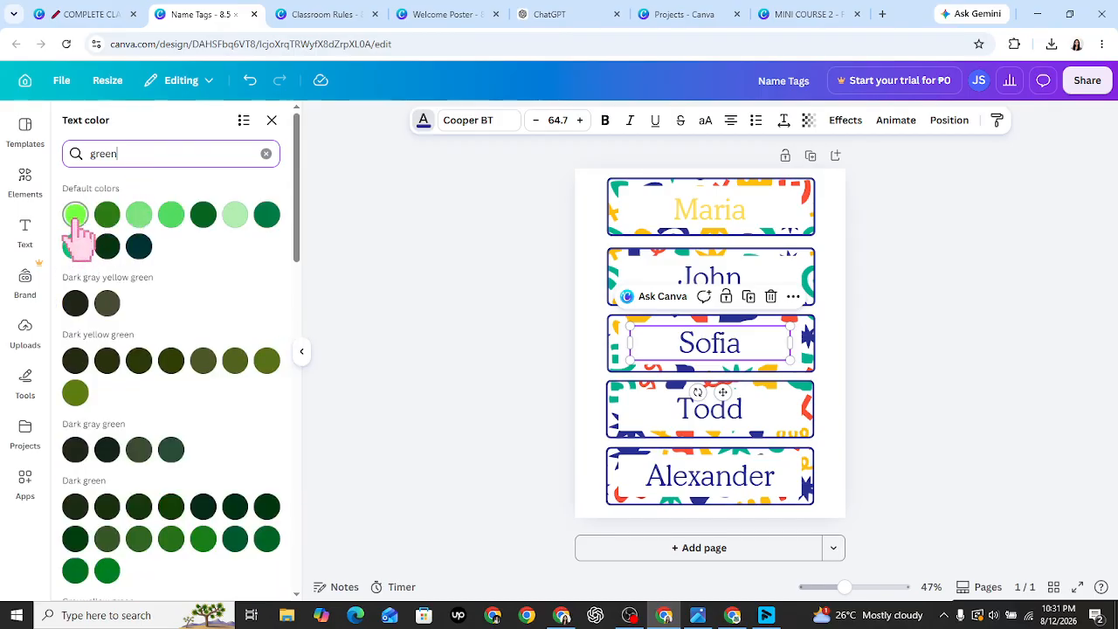
click(266, 215)
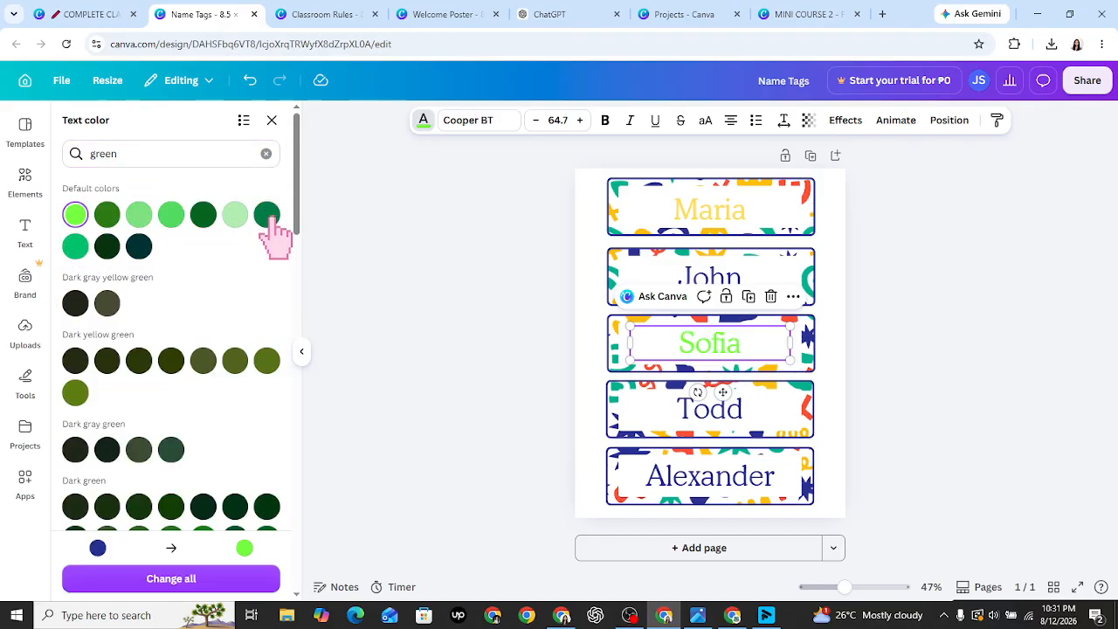
click(527, 259)
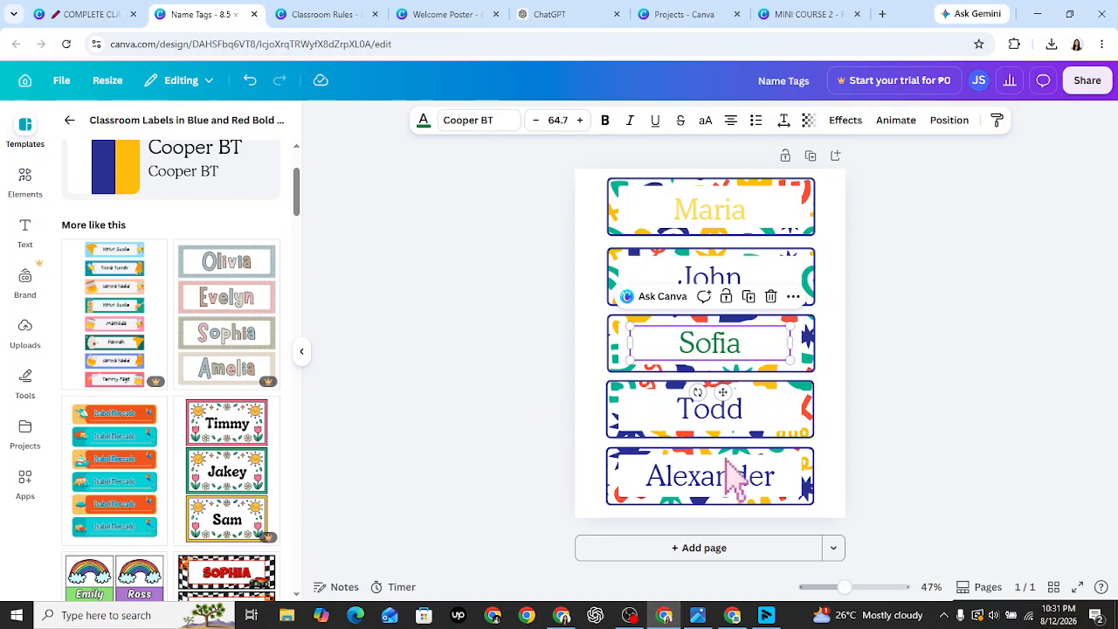
click(911, 456)
- Make Alexander's name yellow to match Maria's
click(712, 415)
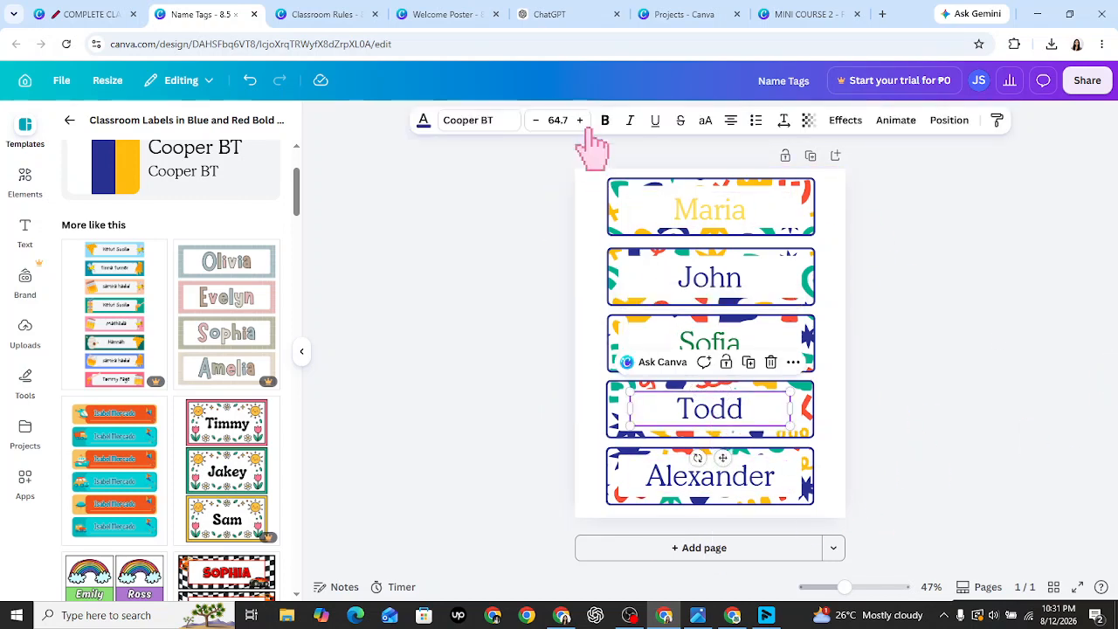
click(666, 491)
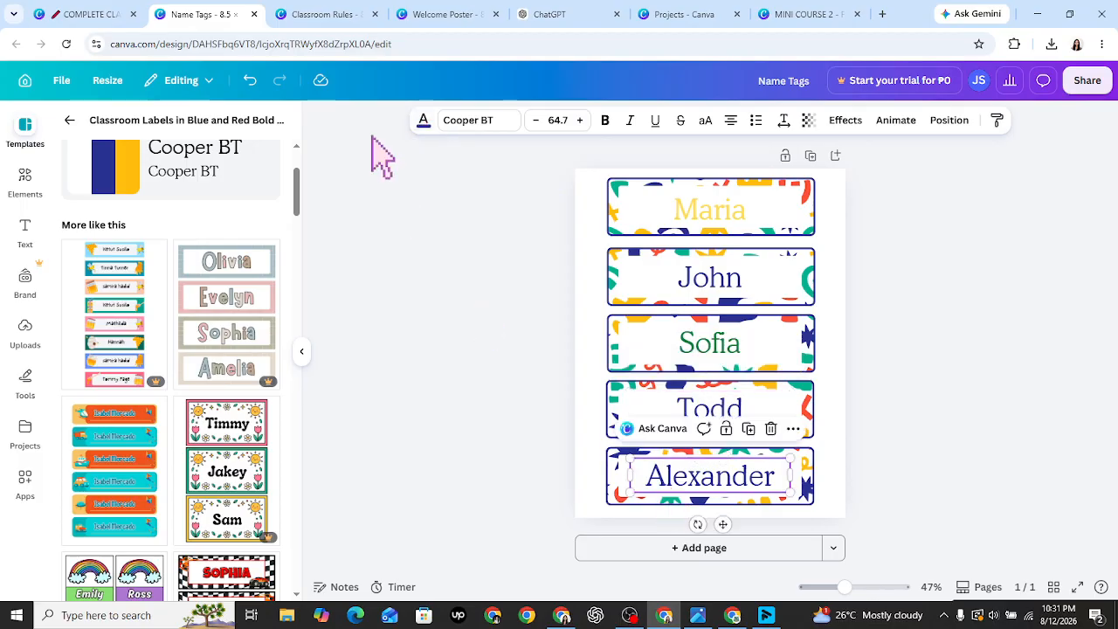
click(424, 121)
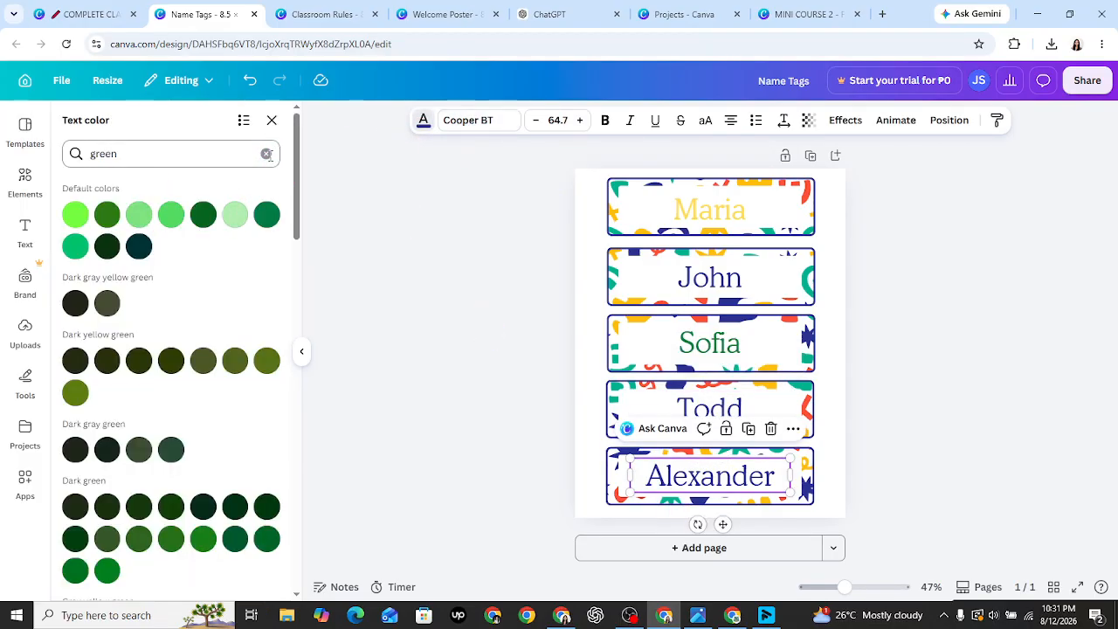
click(266, 155)
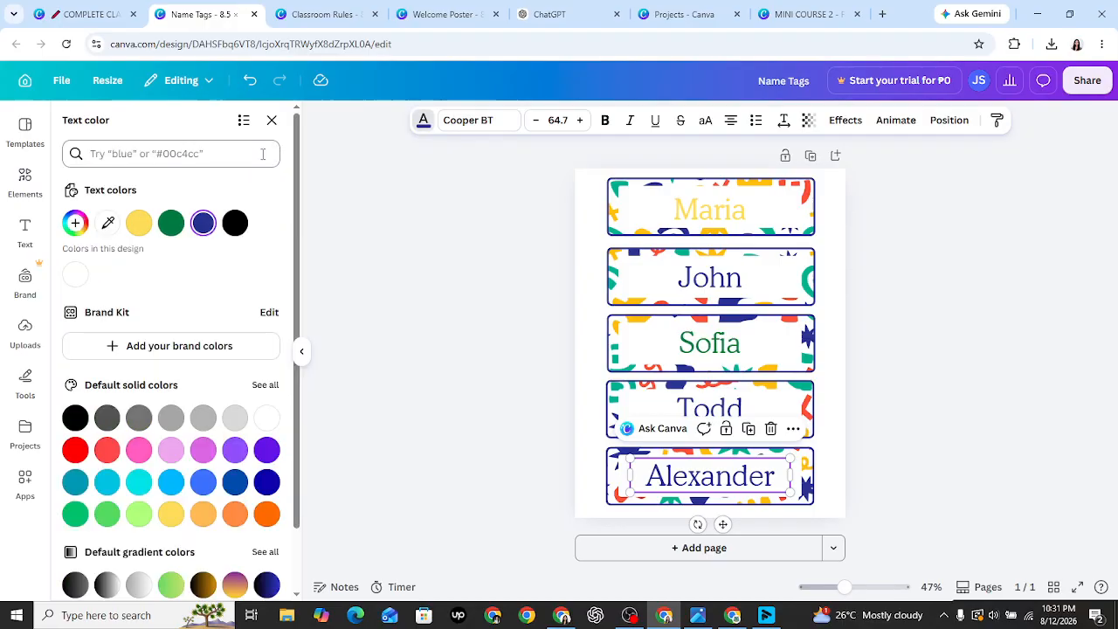
click(139, 223)
click(517, 378)
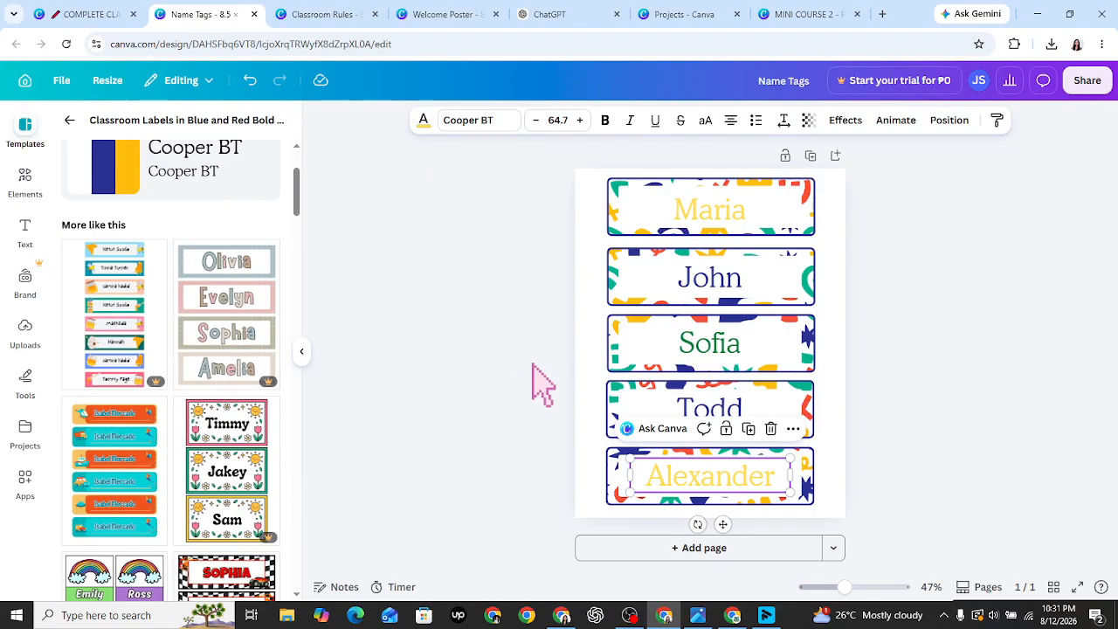
- Duplicate the name tag page into page 2, then return to the classroom kit folder
click(809, 156)
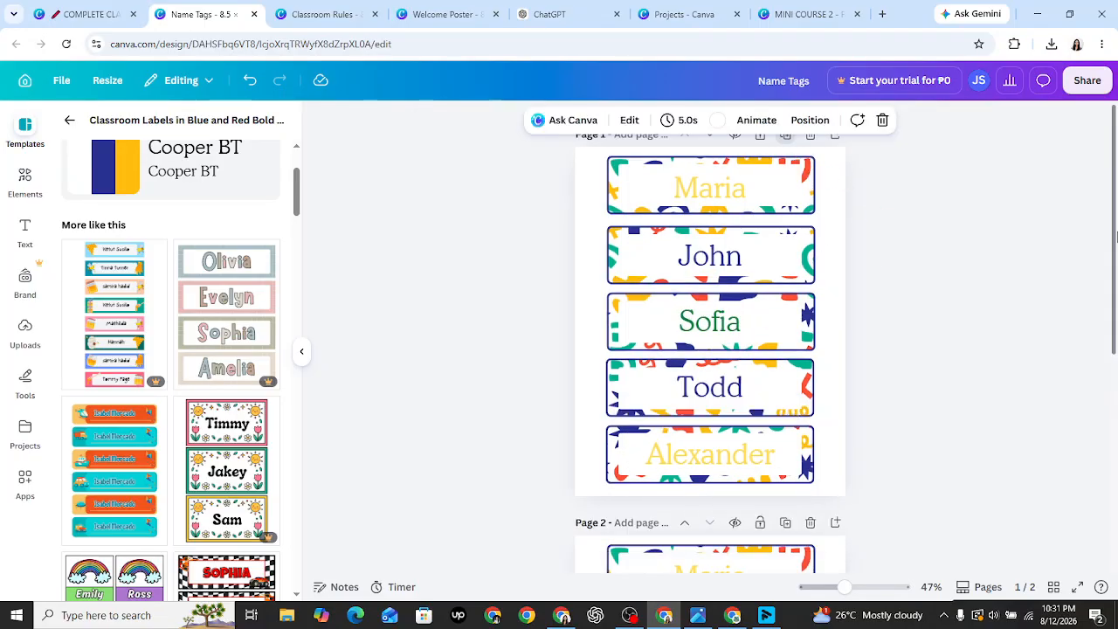
scroll(1116, 307, up, 3)
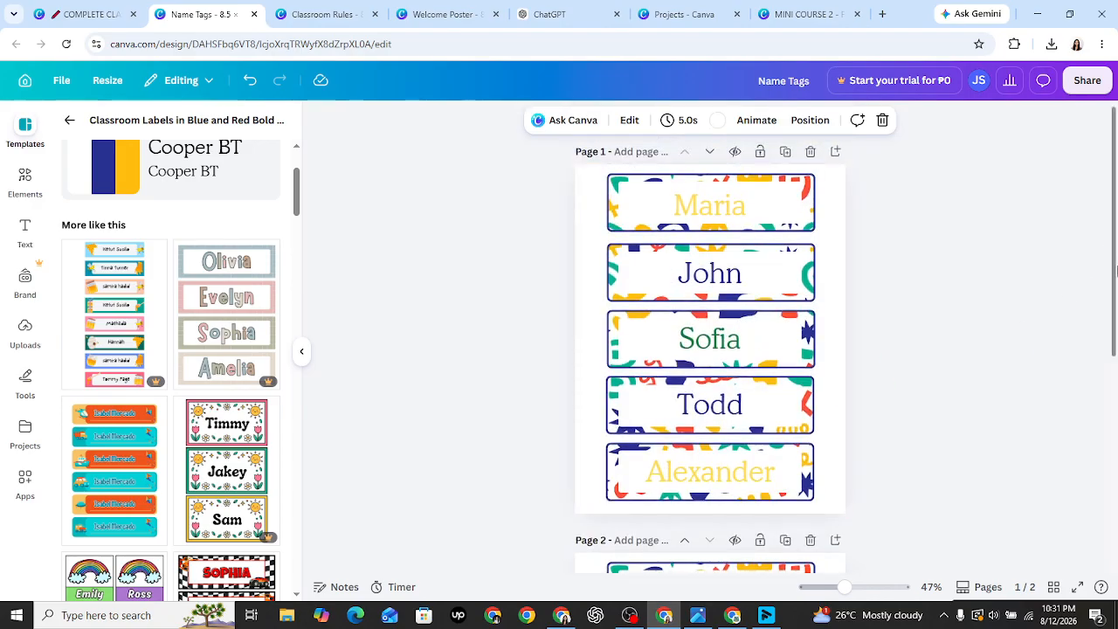
scroll(1116, 271, down, 5)
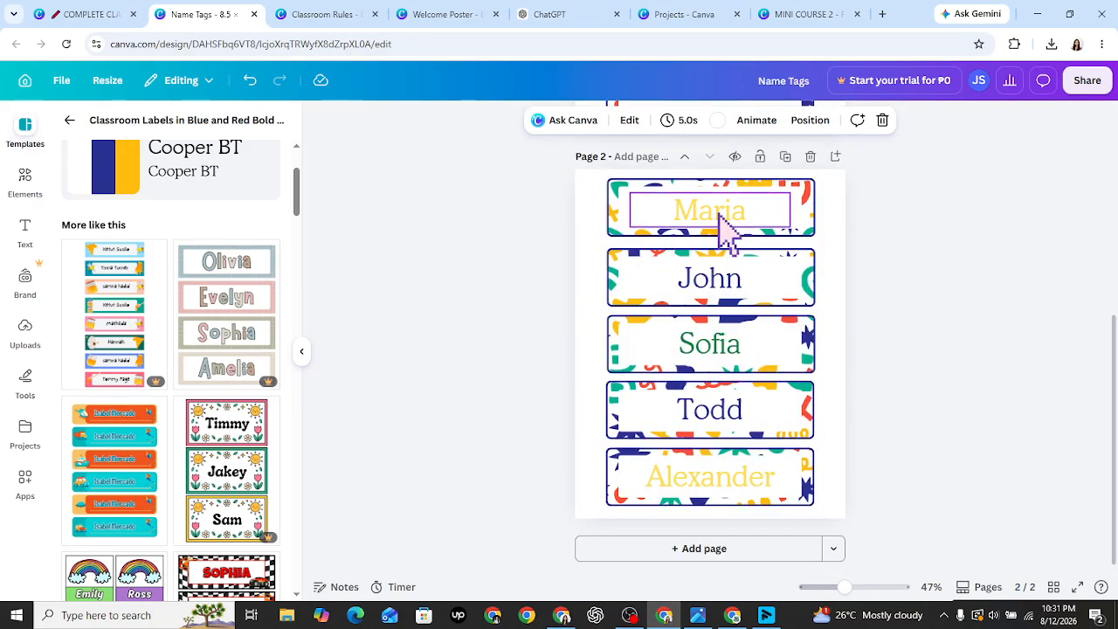
double_click(723, 224)
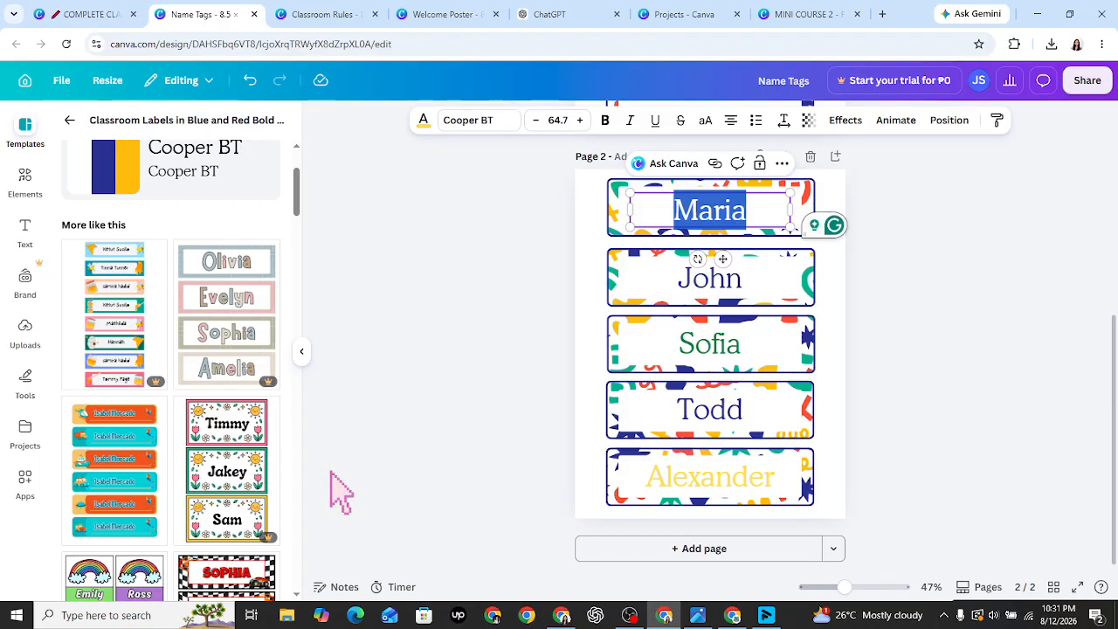
click(495, 441)
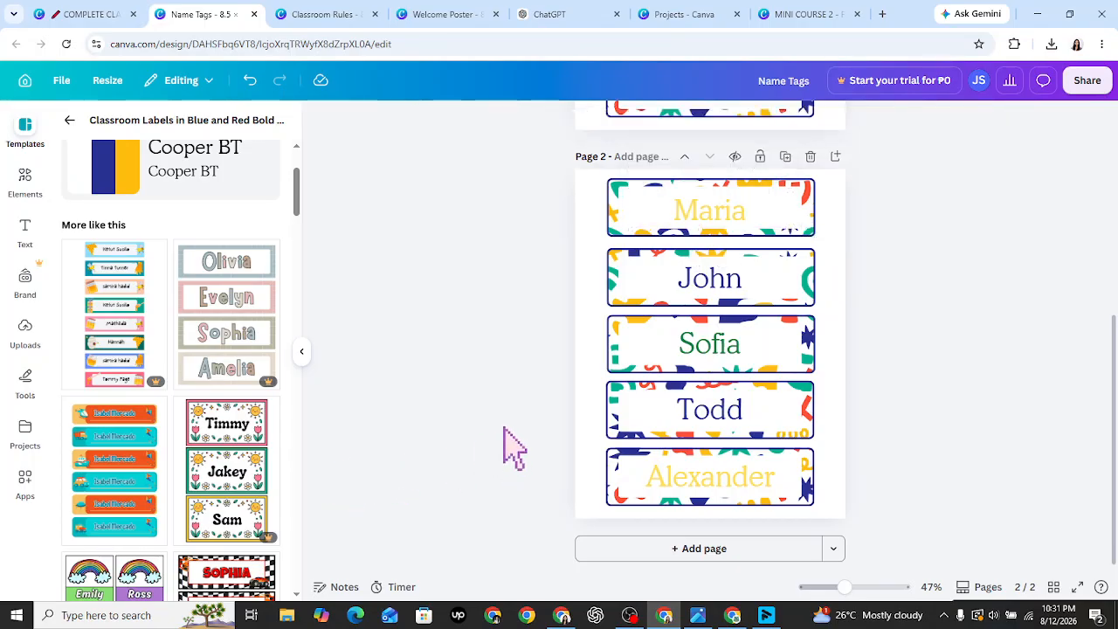
key(ctrl+shift+Tab)
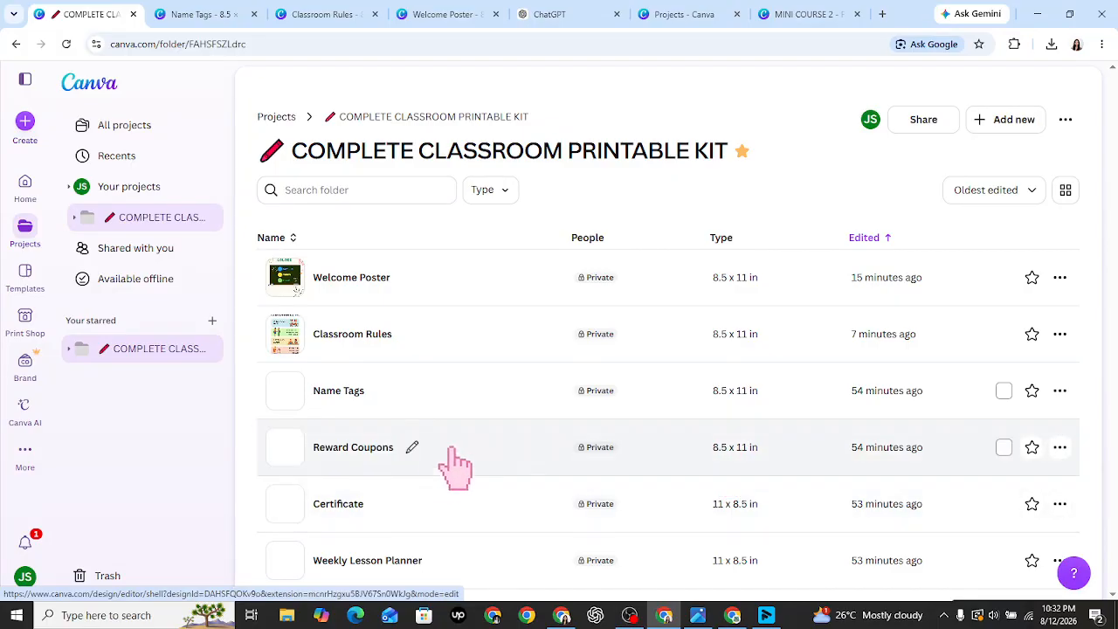
- Open the Reward Coupons design from the folder's design list
click(451, 451)
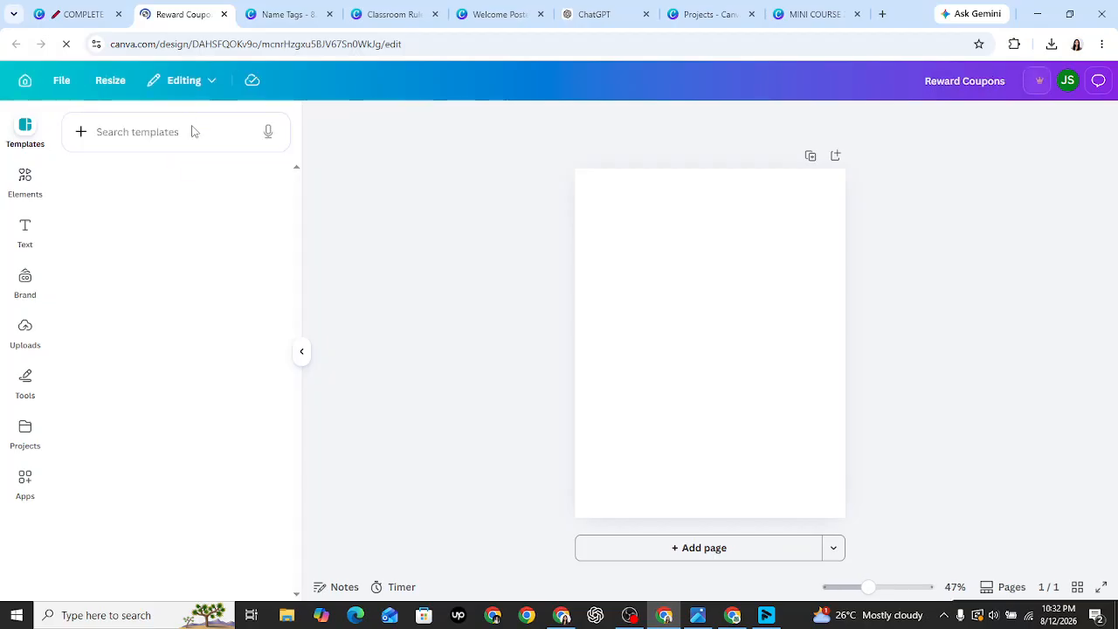
- Search templates for 'reward coupon' and browse through the coupon designs
click(196, 131)
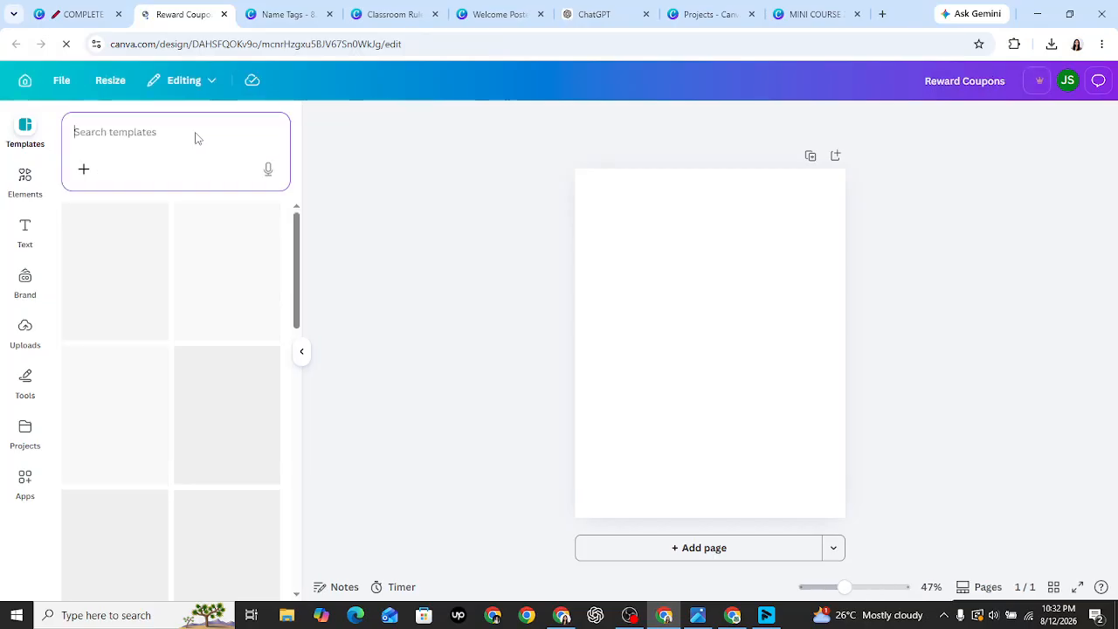
text(rewar)
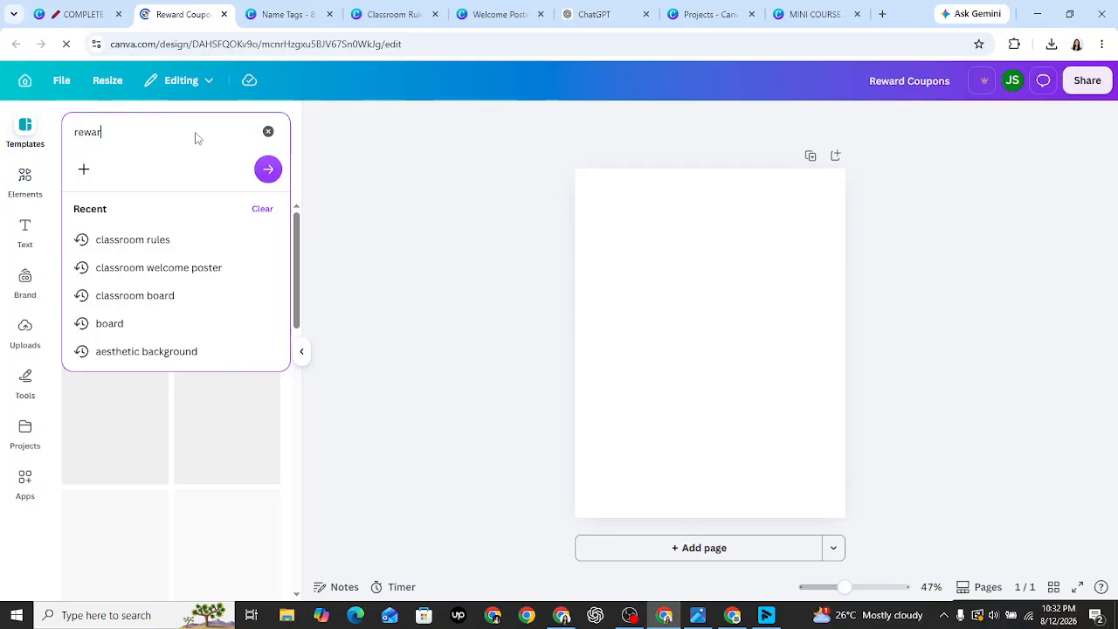
text(d coupon)
key(Return)
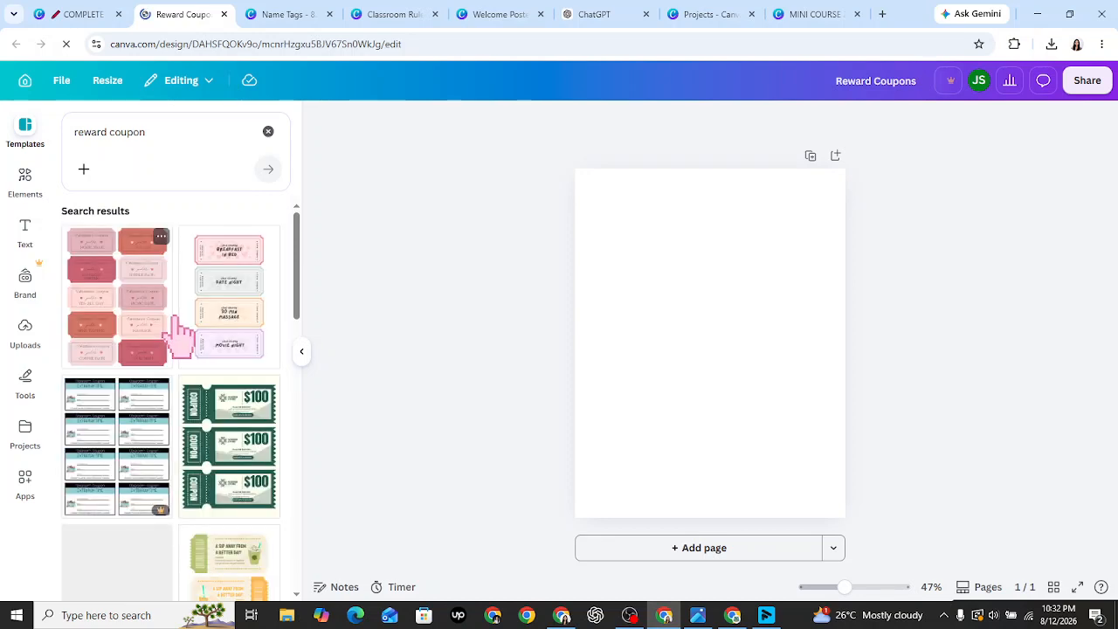
drag(297, 269, 292, 376)
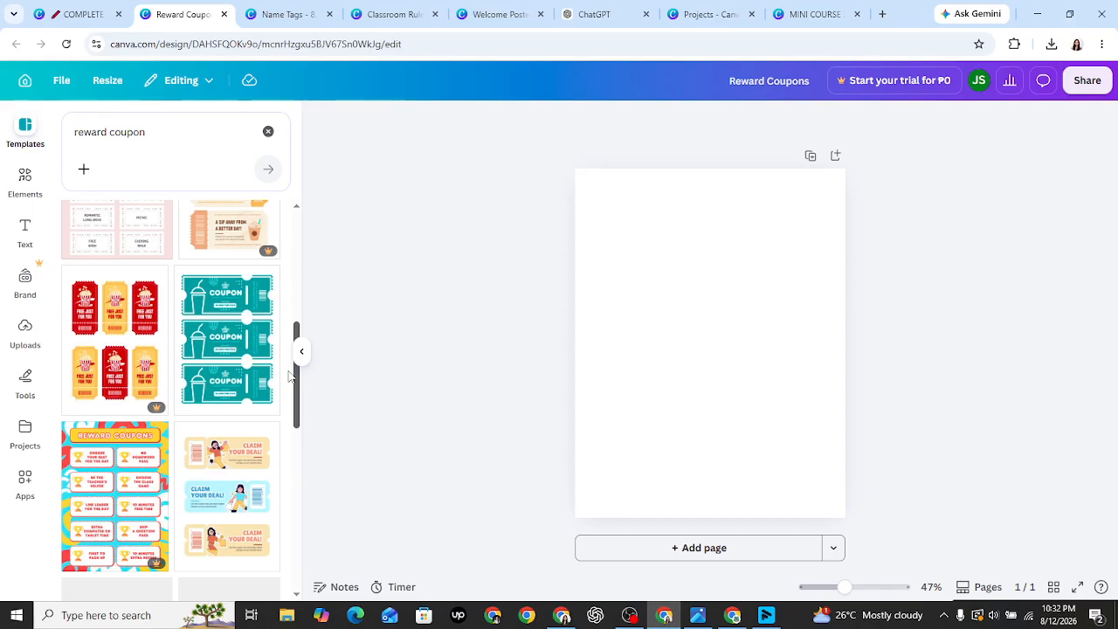
drag(291, 375, 312, 437)
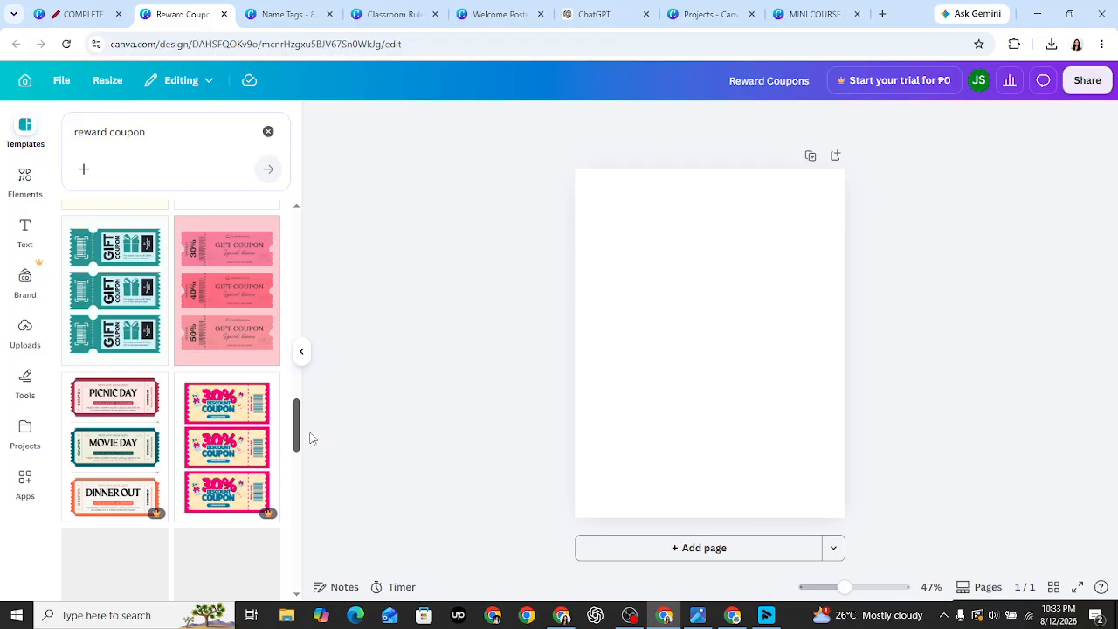
scroll(227, 349, down, 3)
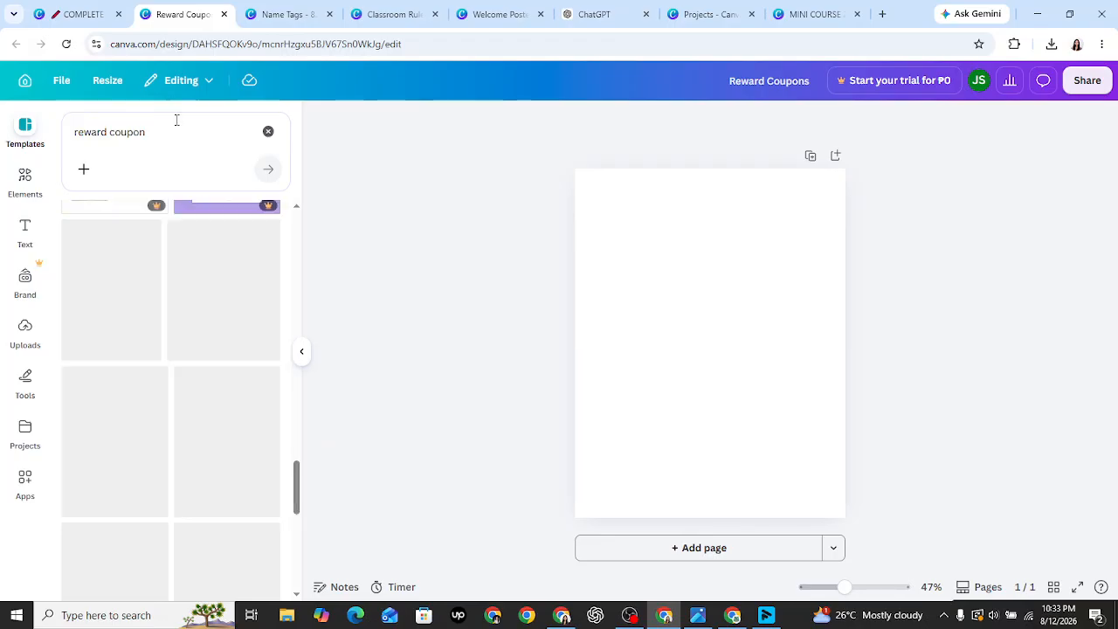
click(177, 120)
text(for student)
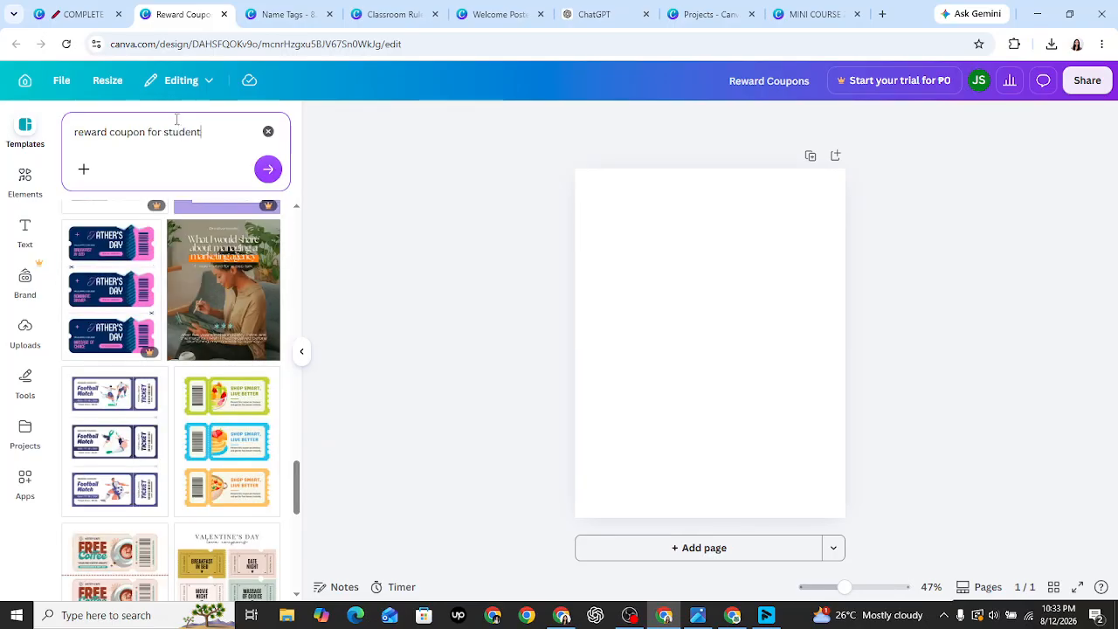
key(Return)
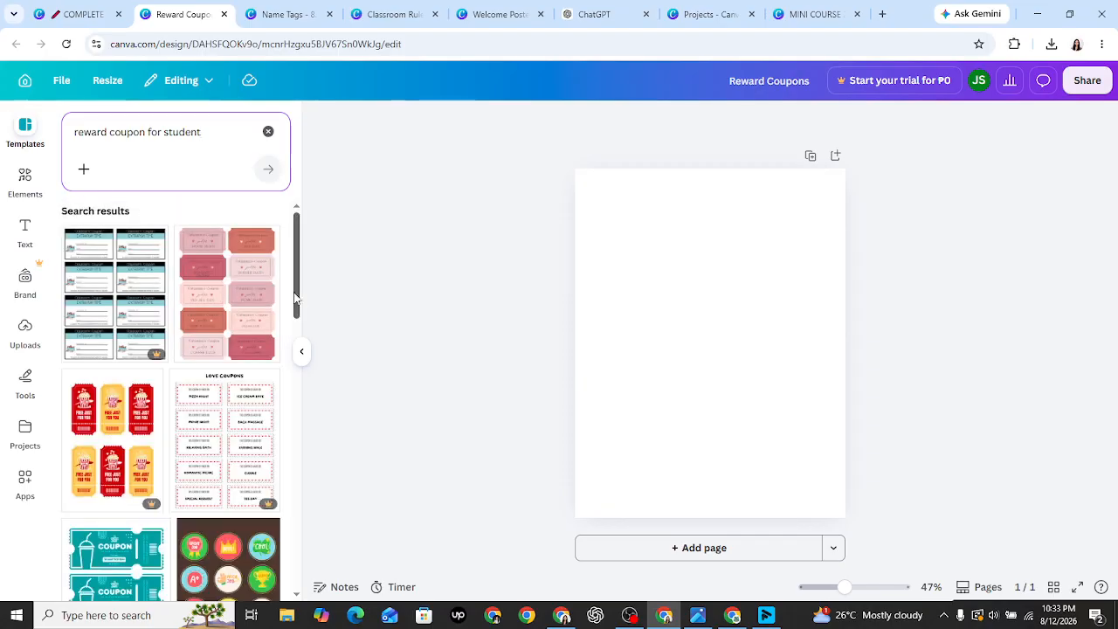
drag(300, 299, 303, 310)
scroll(302, 310, down, 1)
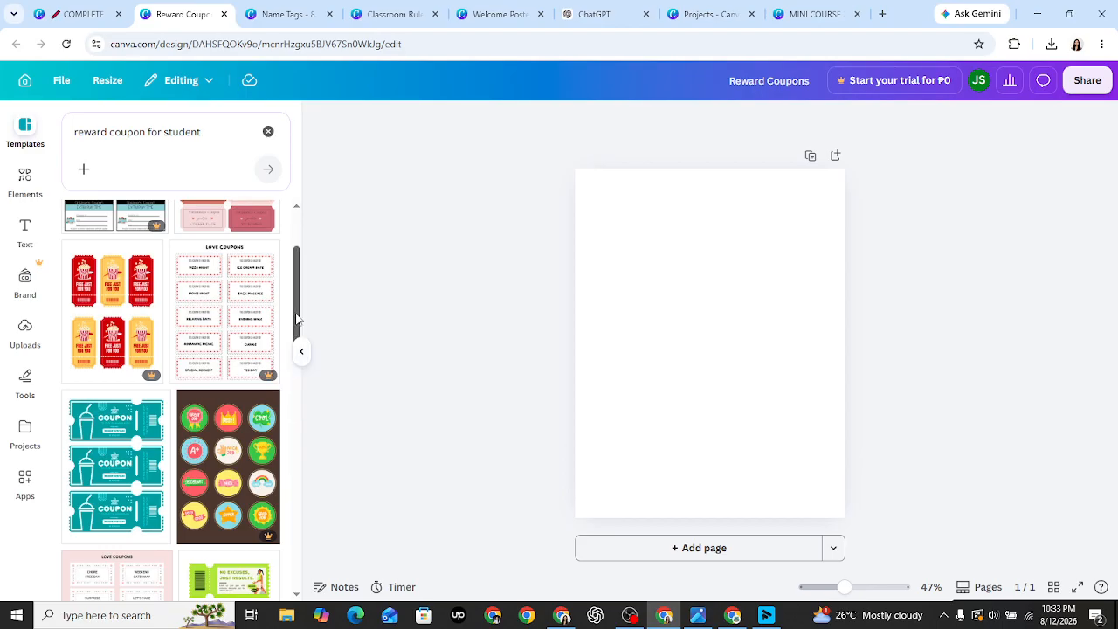
scroll(297, 322, down, 1)
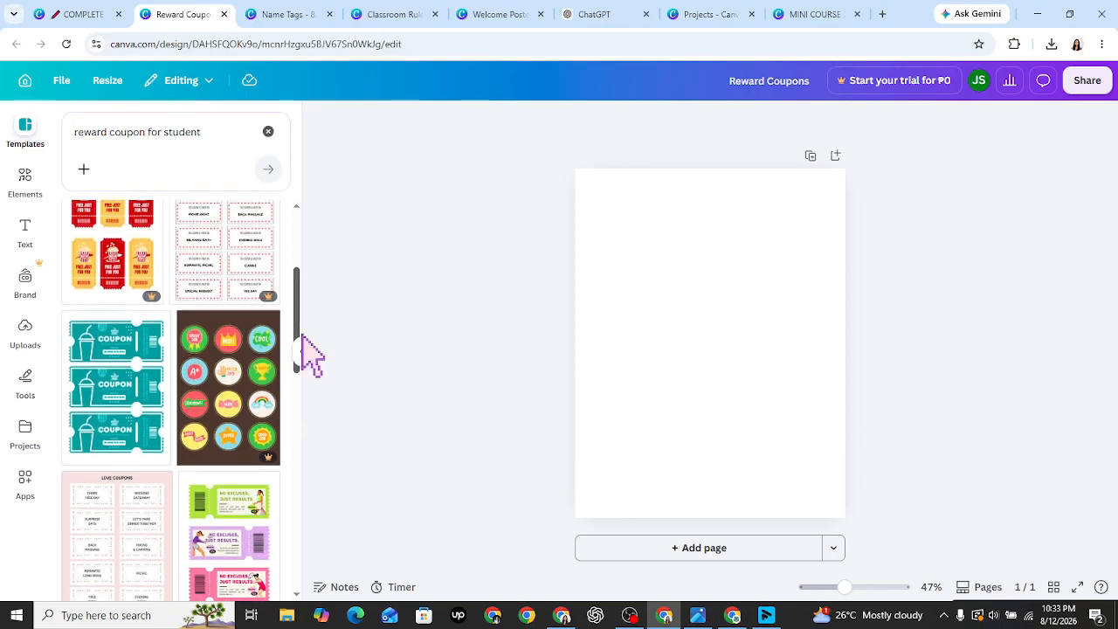
scroll(302, 349, down, 2)
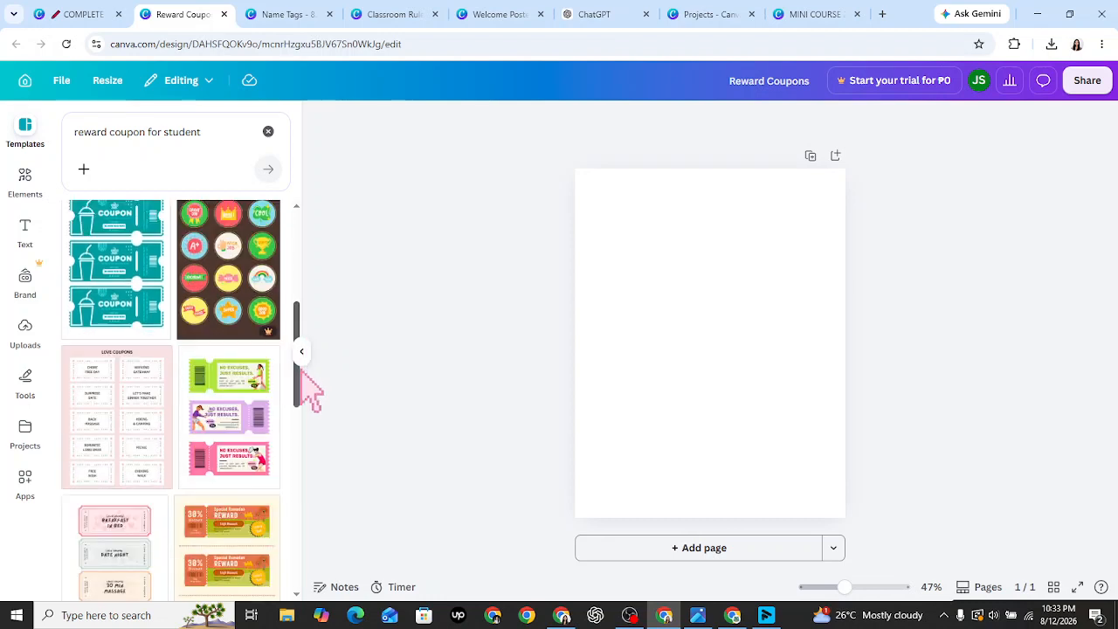
drag(300, 367, 296, 446)
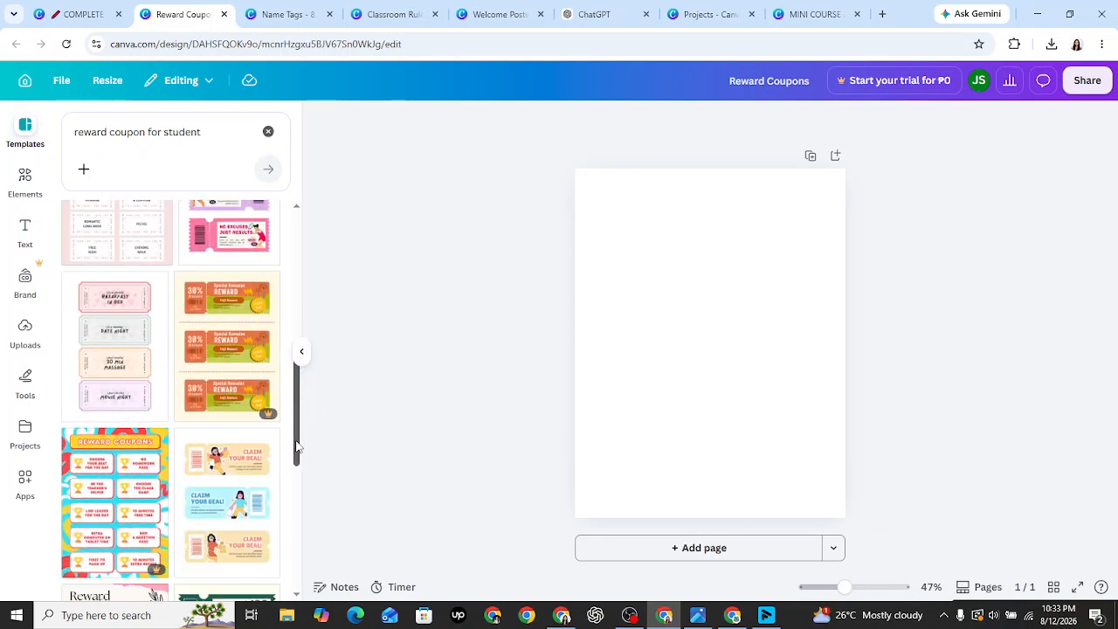
scroll(296, 445, down, 4)
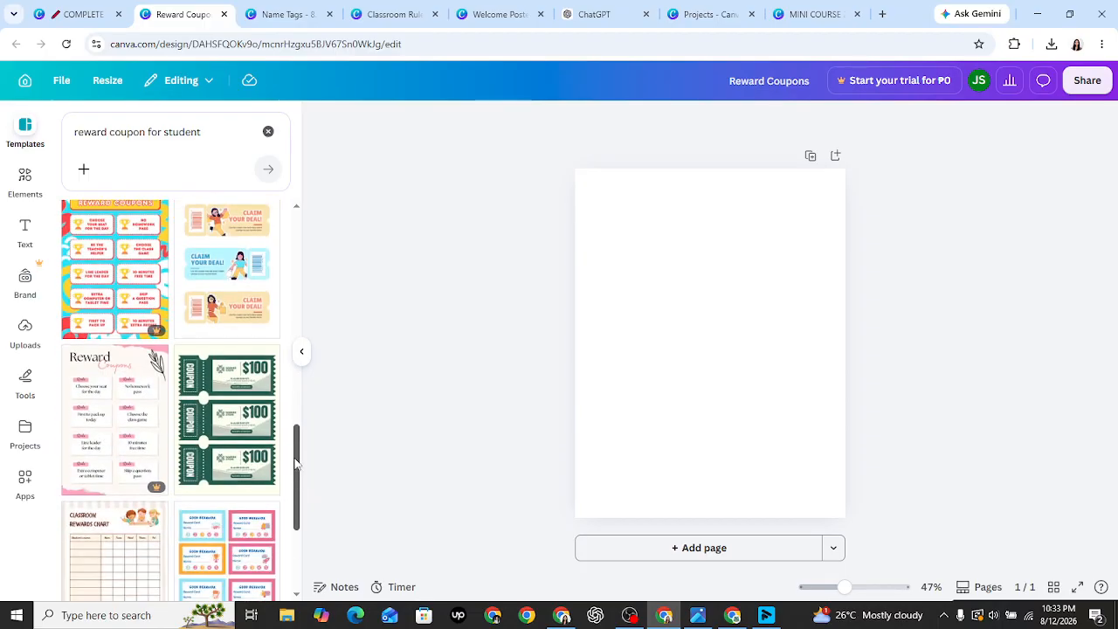
scroll(295, 459, down, 3)
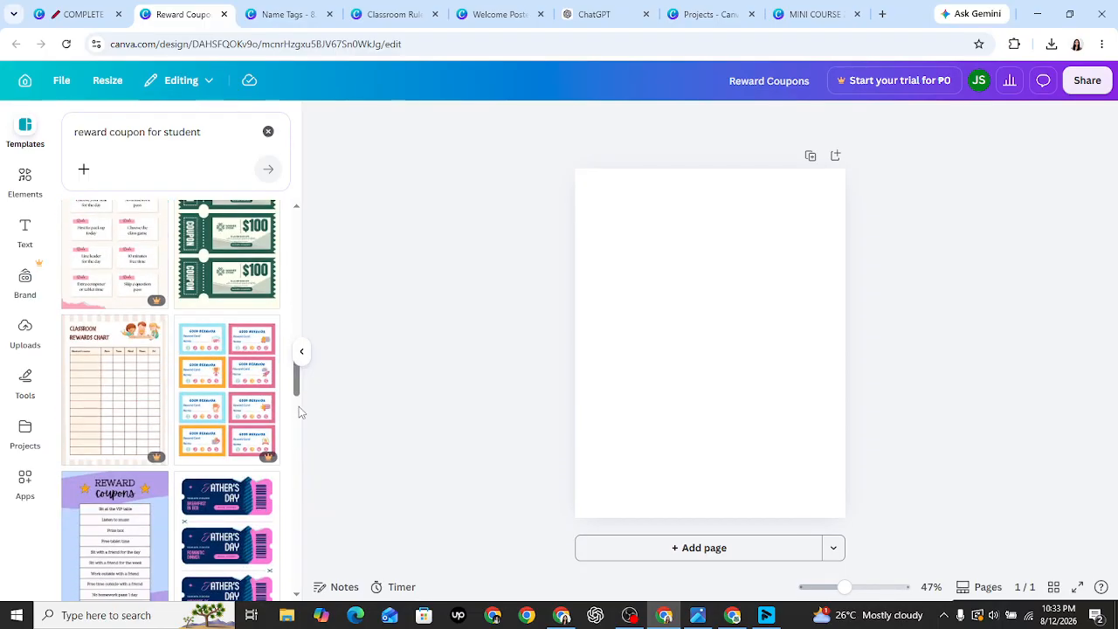
scroll(299, 412, down, 5)
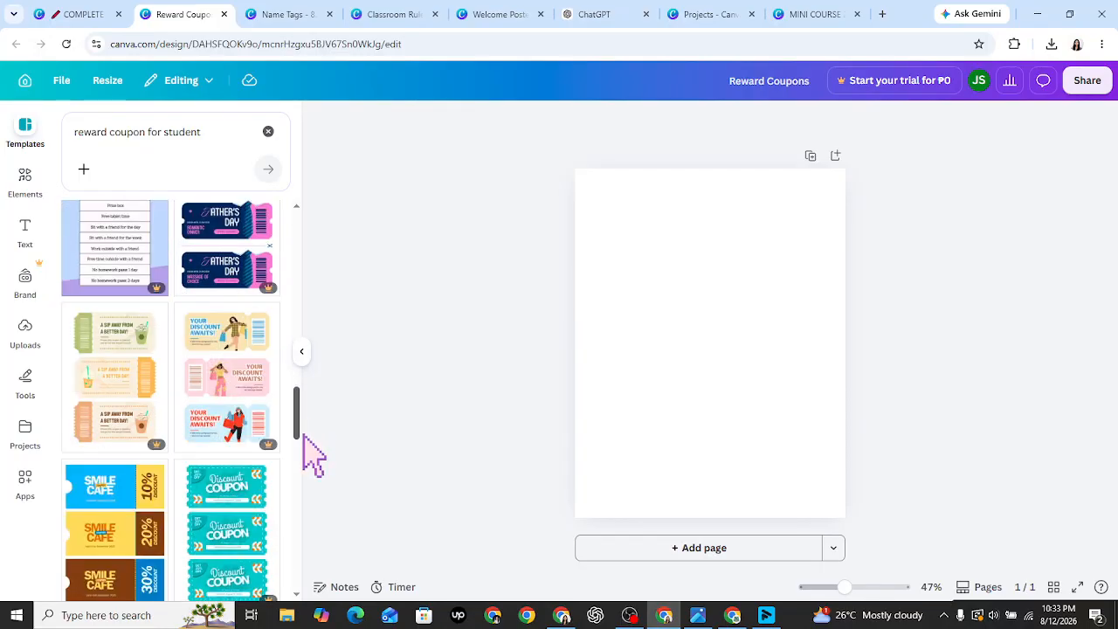
scroll(303, 434, down, 4)
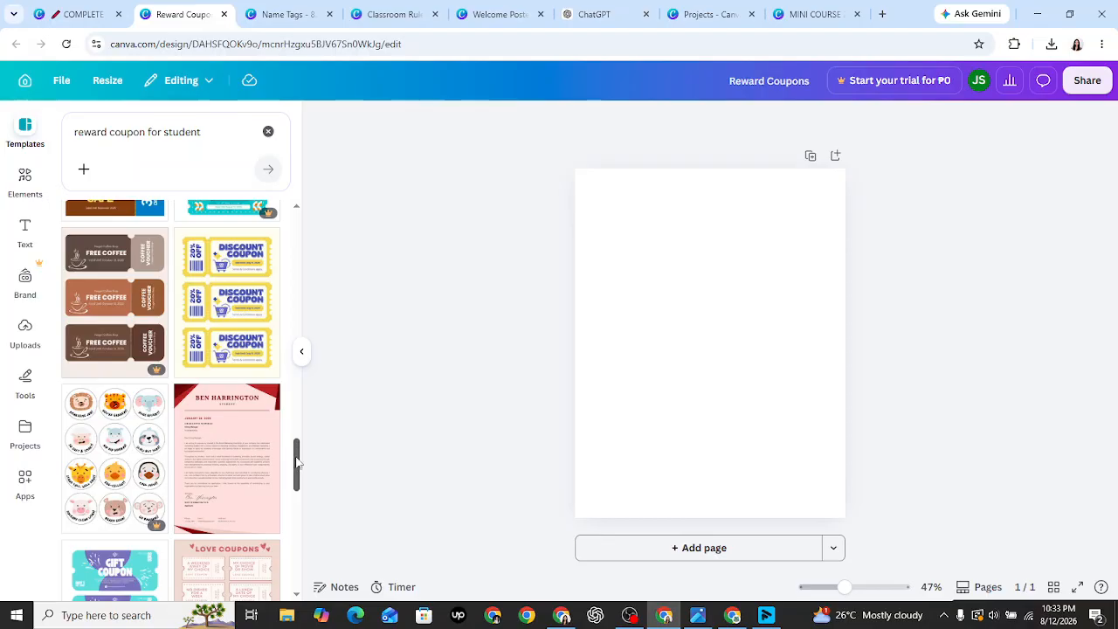
scroll(297, 462, down, 3)
scroll(303, 502, down, 2)
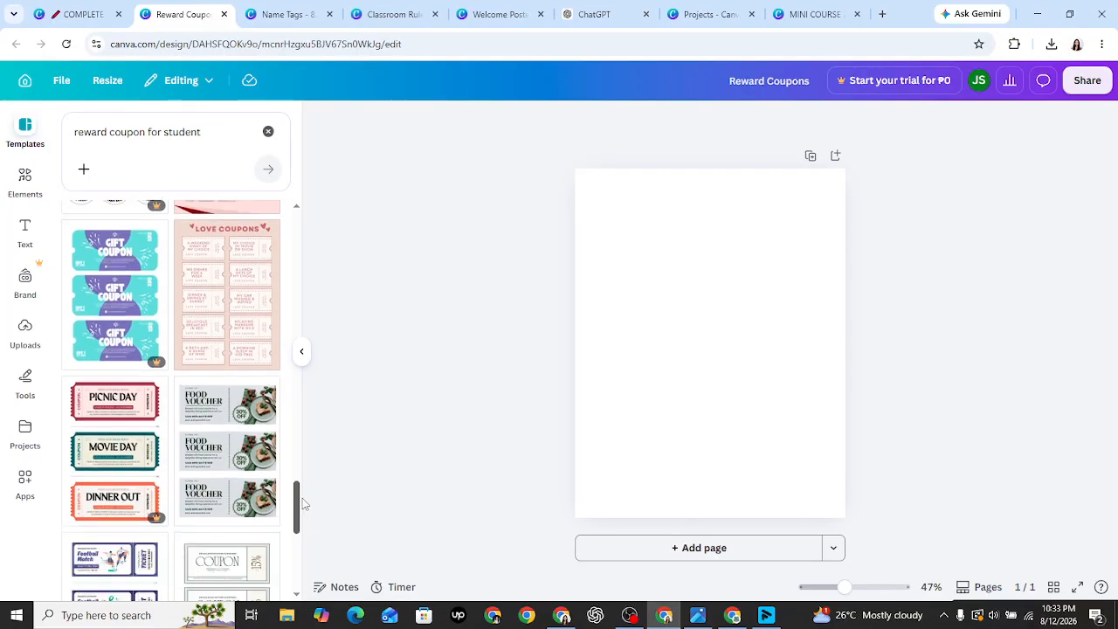
scroll(303, 504, down, 3)
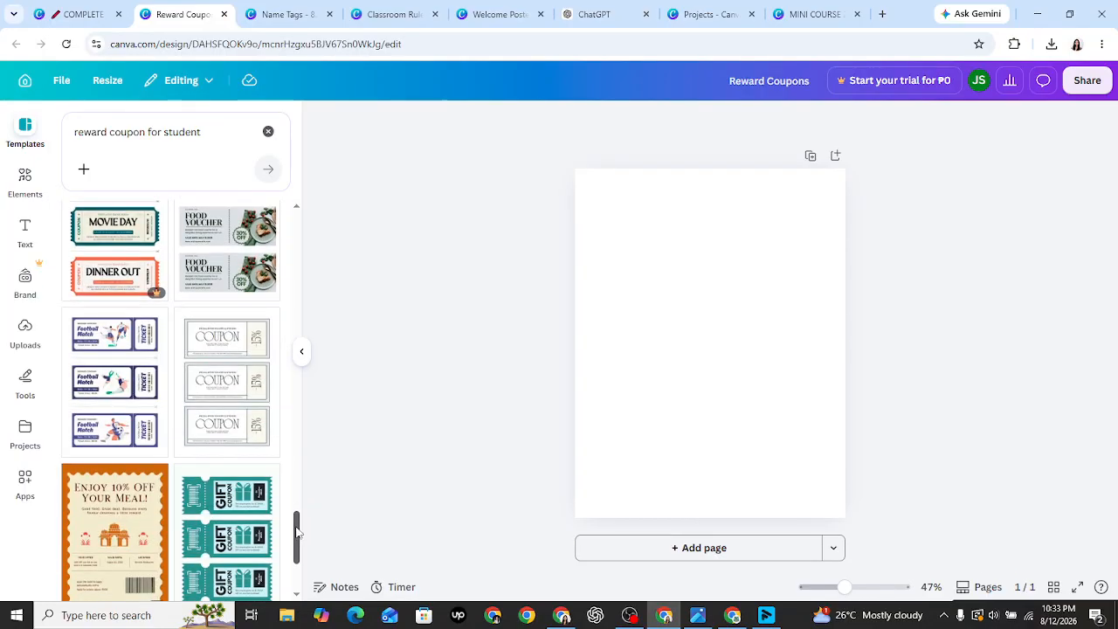
scroll(296, 533, down, 3)
scroll(300, 467, down, 1)
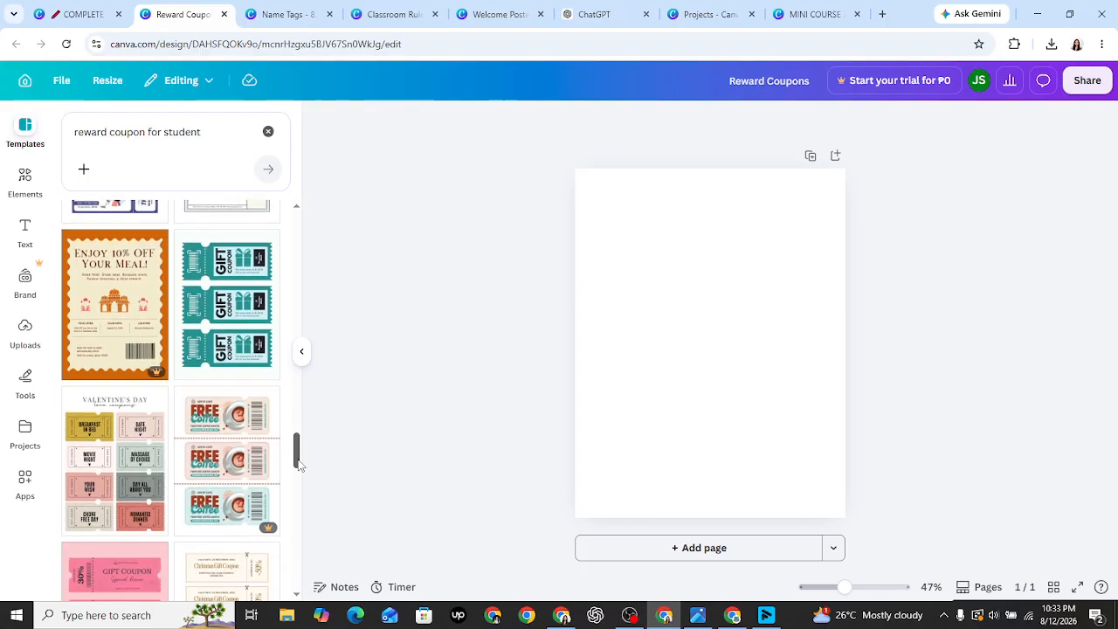
scroll(296, 464, down, 1)
scroll(300, 469, down, 4)
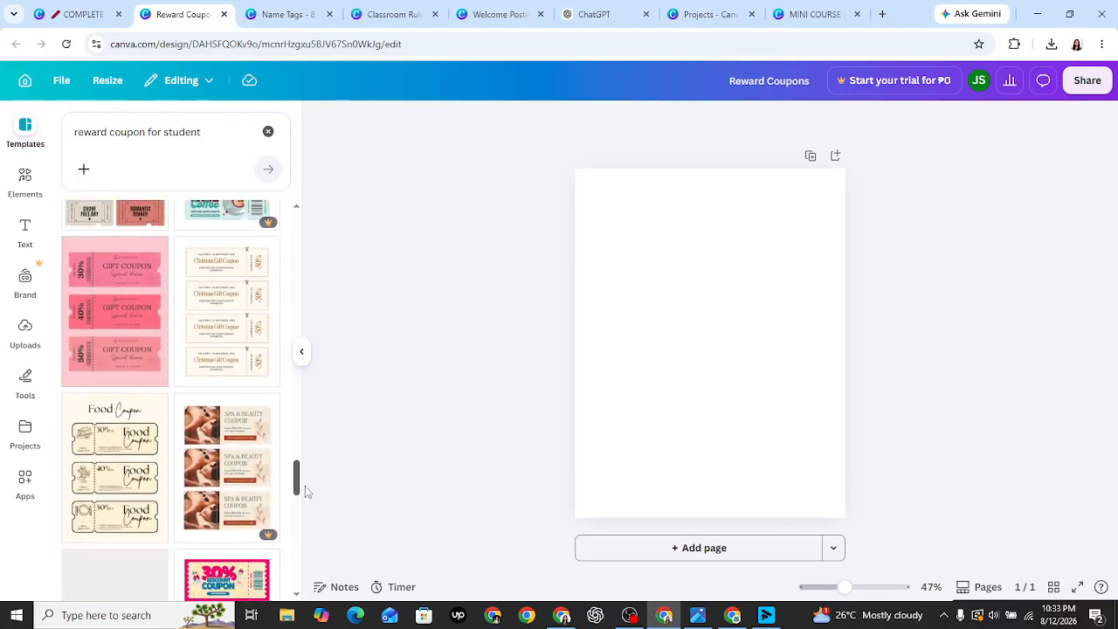
scroll(306, 497, down, 4)
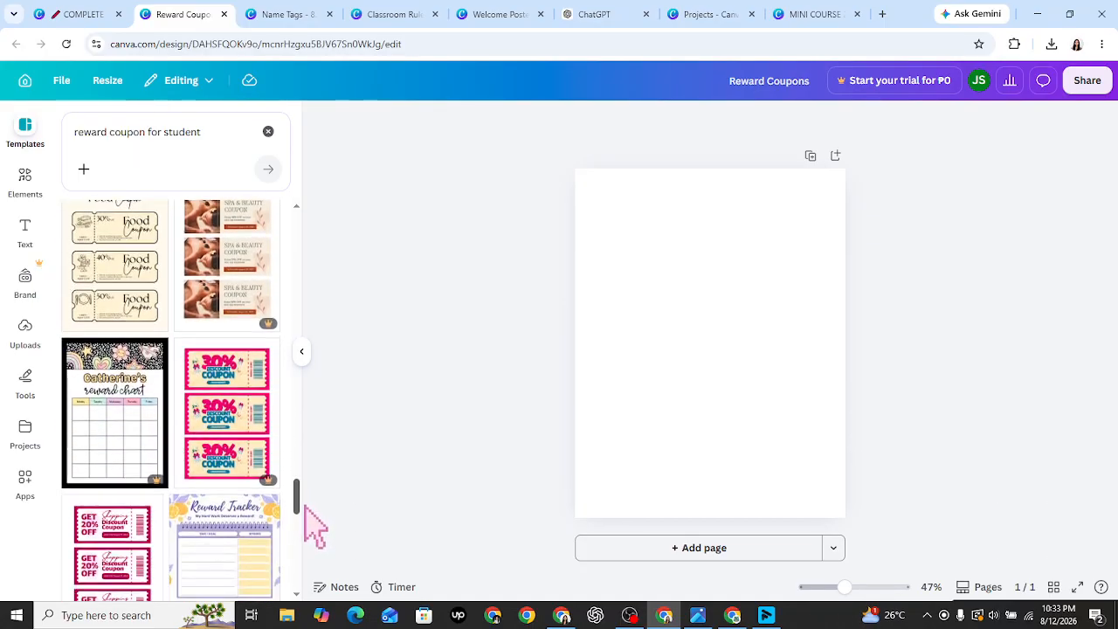
scroll(301, 533, down, 3)
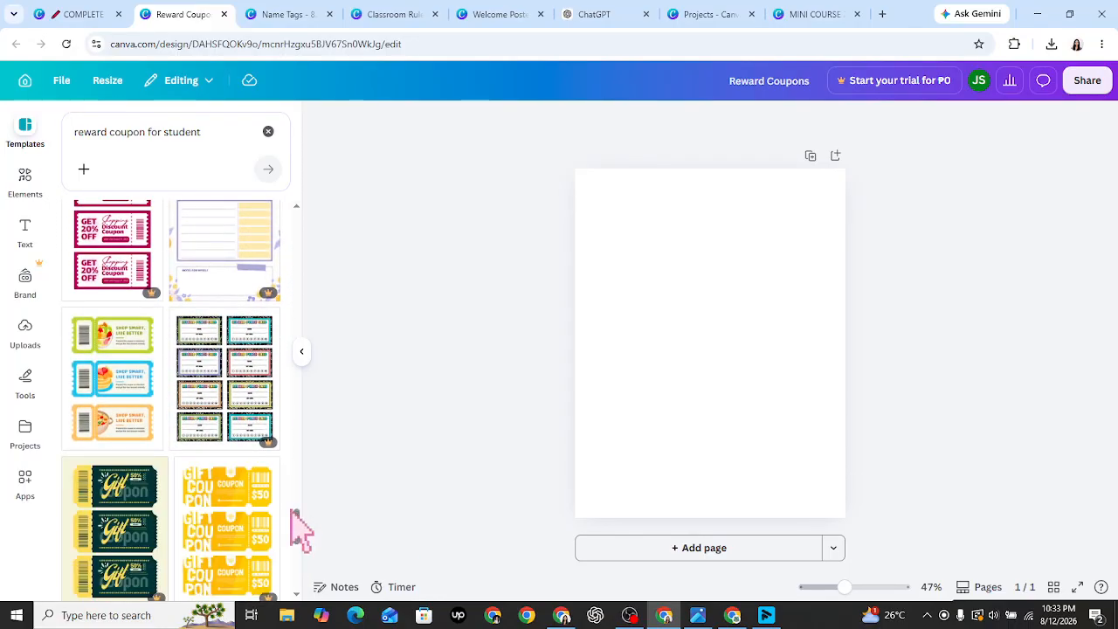
scroll(299, 535, down, 2)
scroll(300, 535, down, 5)
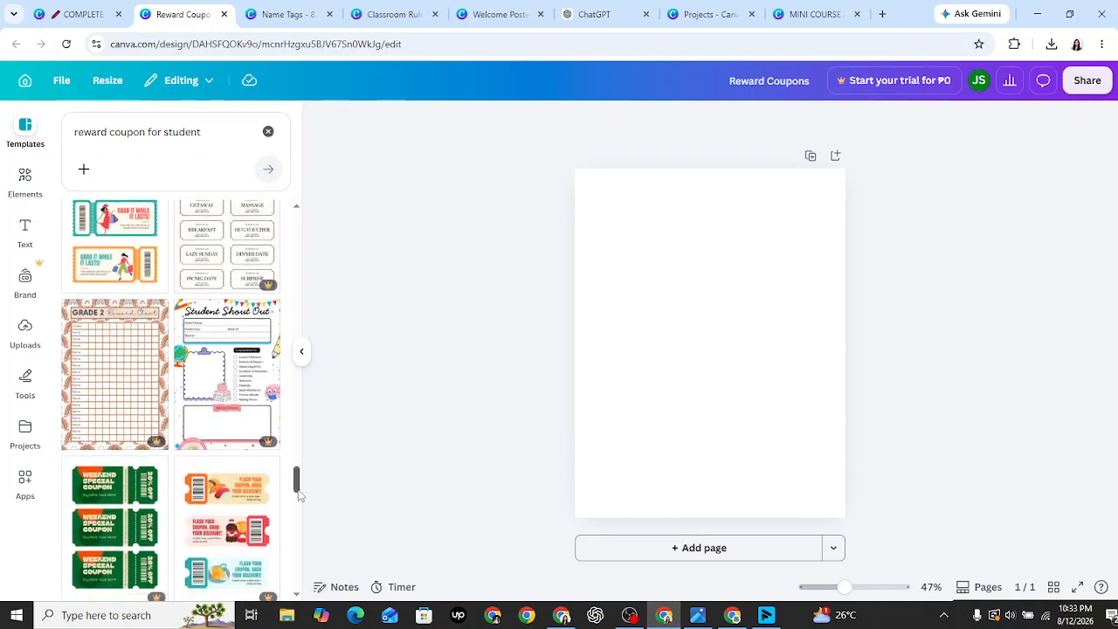
drag(297, 491, 299, 548)
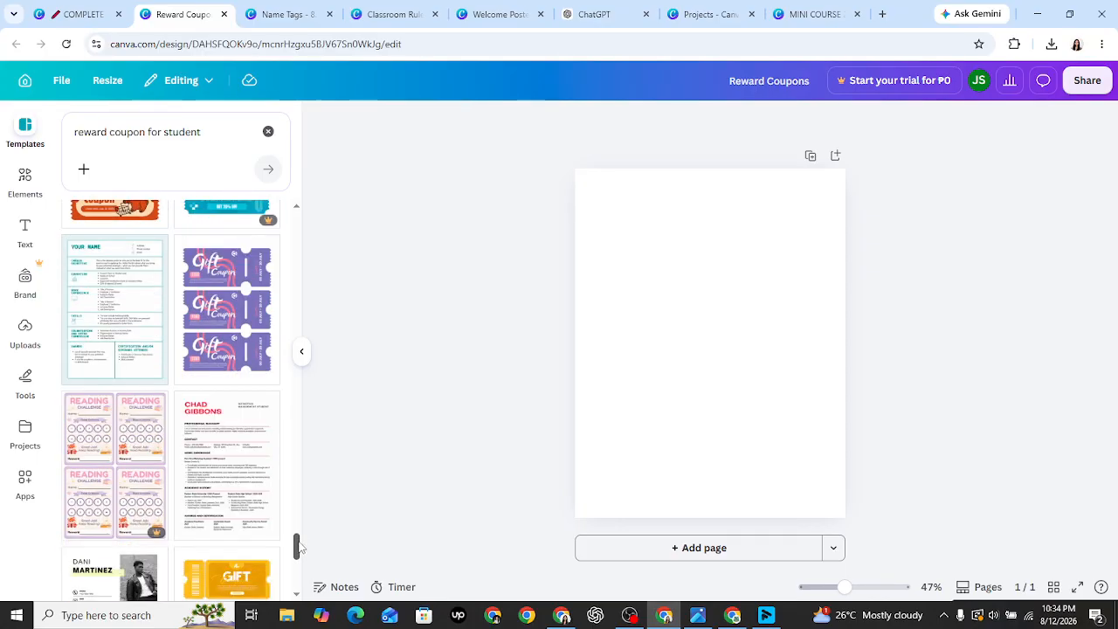
scroll(122, 249, up, 2)
- Apply the orange Brown Playful Illustration Discount Coupon template and zoom to about 61%
click(116, 233)
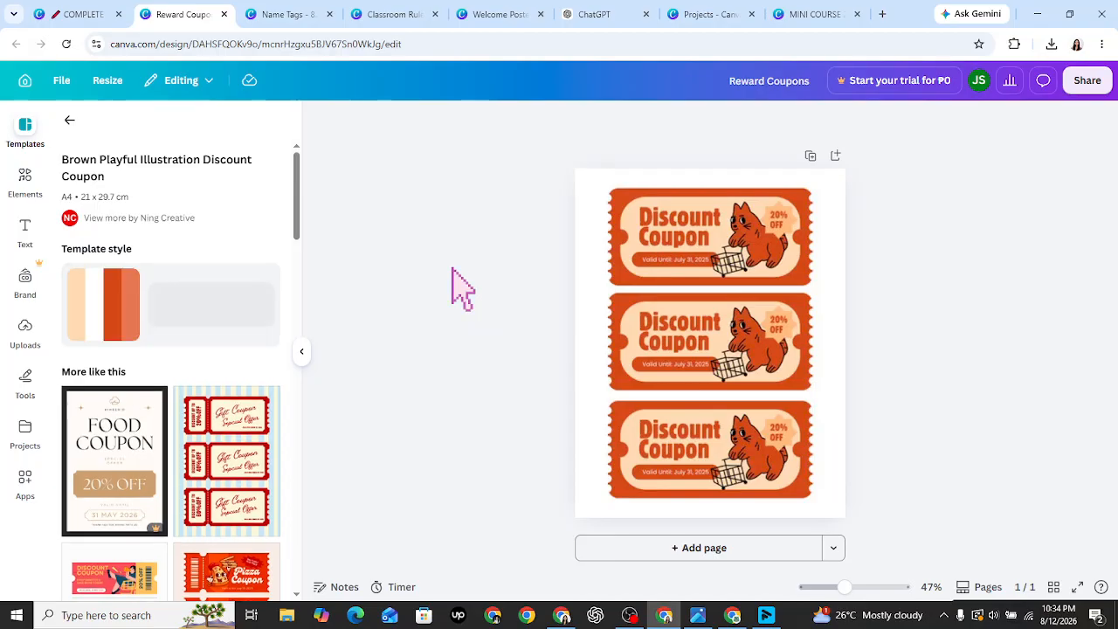
click(692, 248)
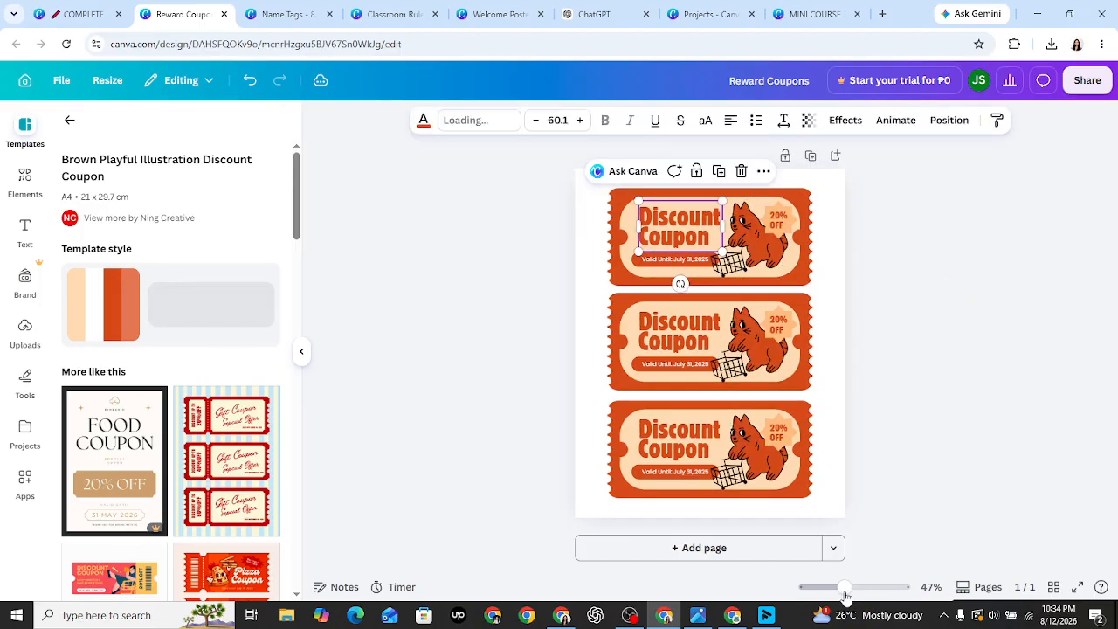
drag(845, 587, 849, 587)
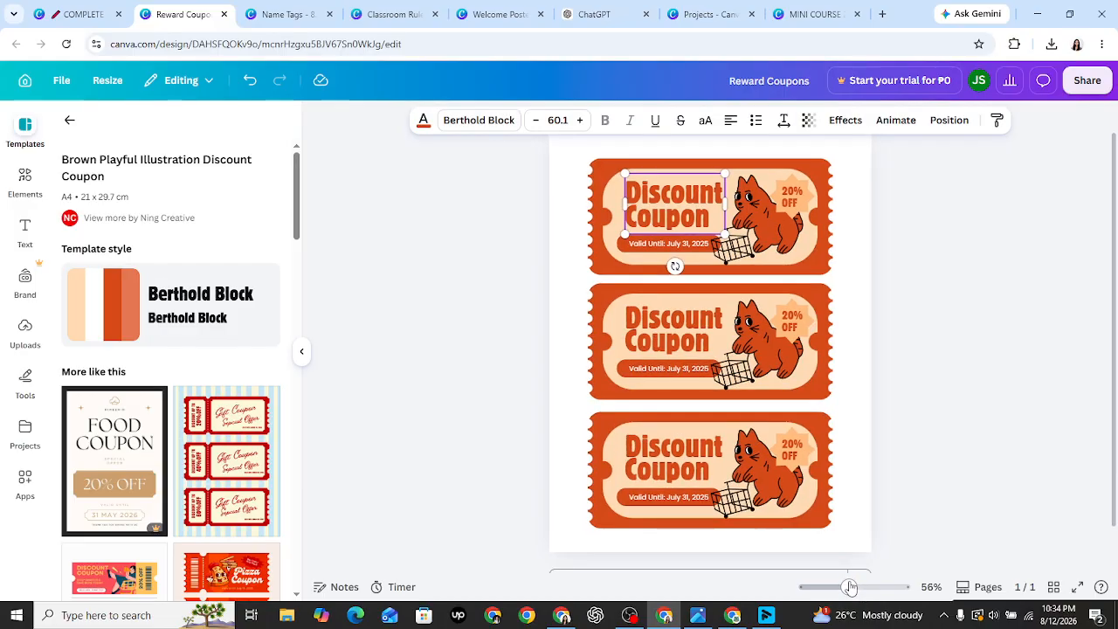
- Change the top ticket's 'Discount Coupon' heading to 'Choose your seat' and widen its text box
double_click(661, 192)
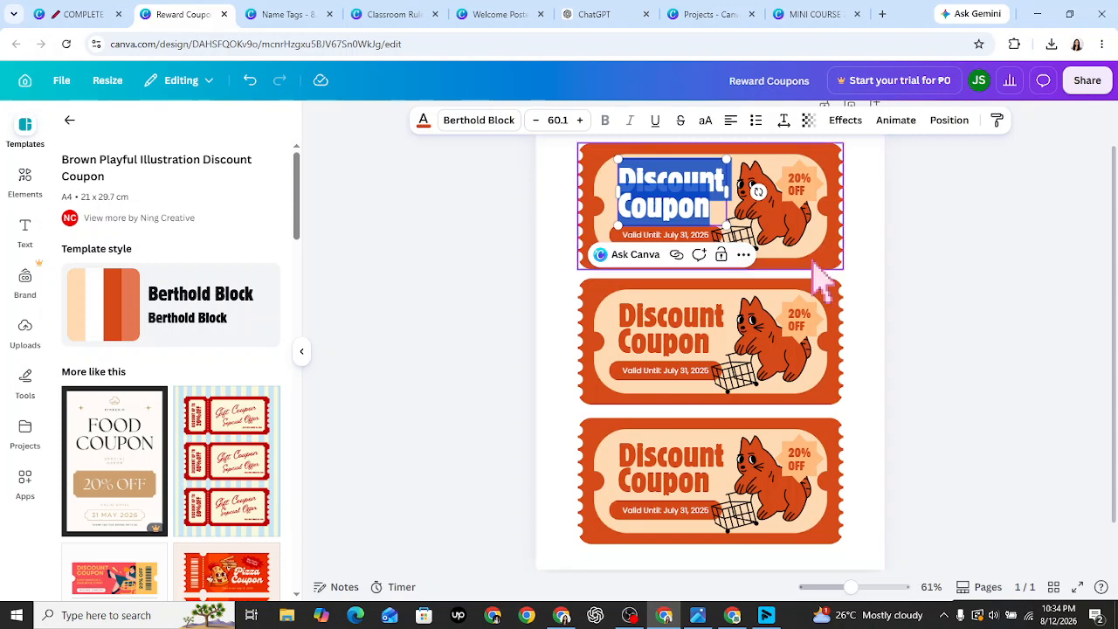
key(BackSpace)
text(Ch)
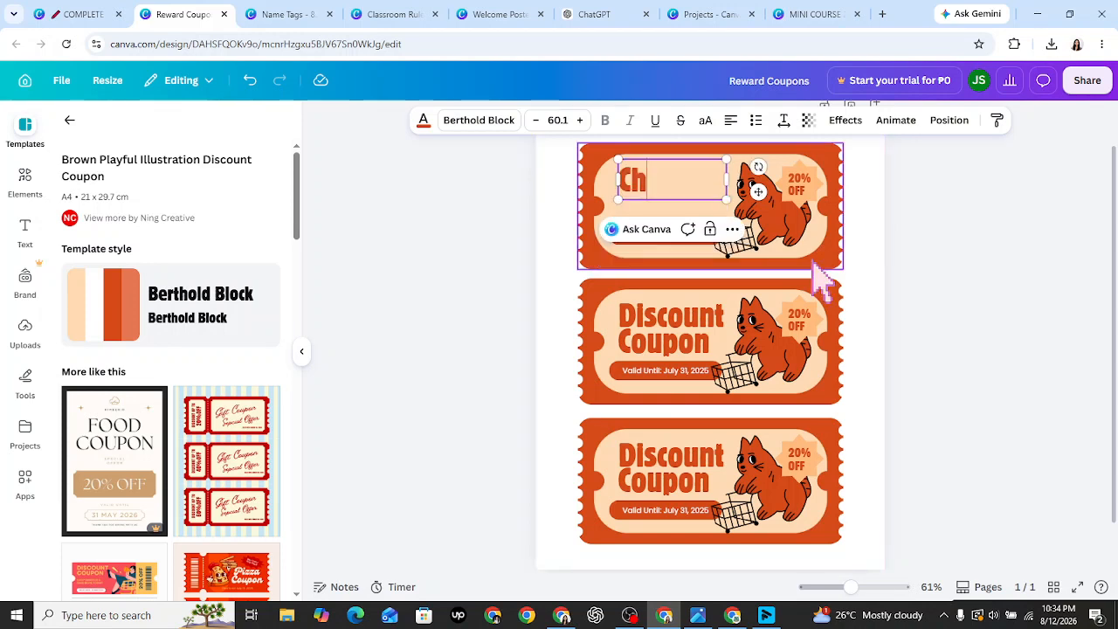
text(oose y)
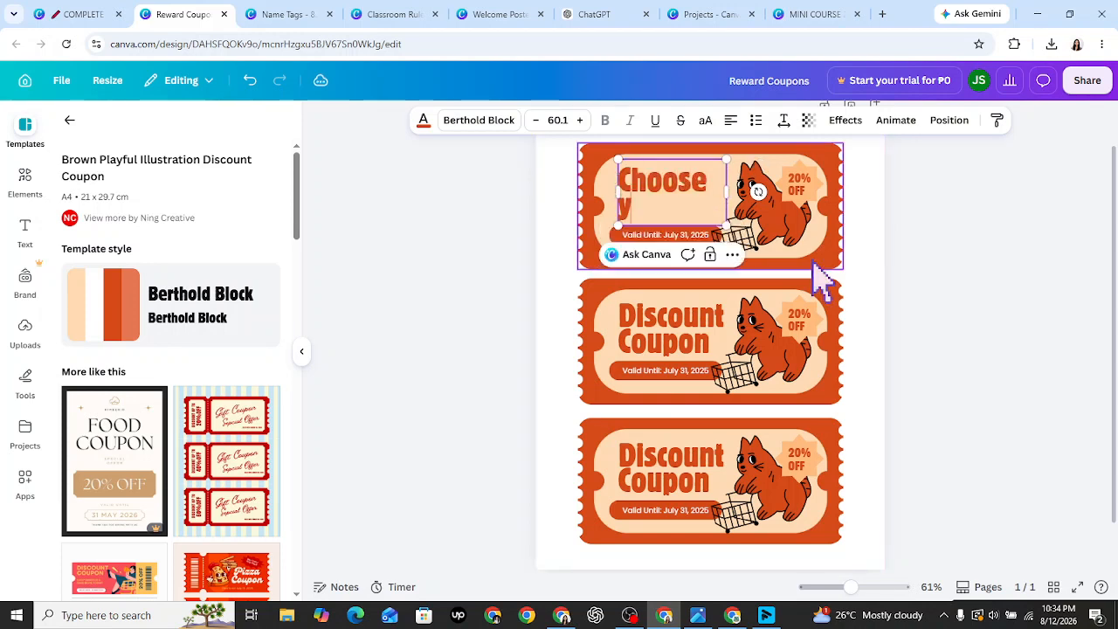
text(our set)
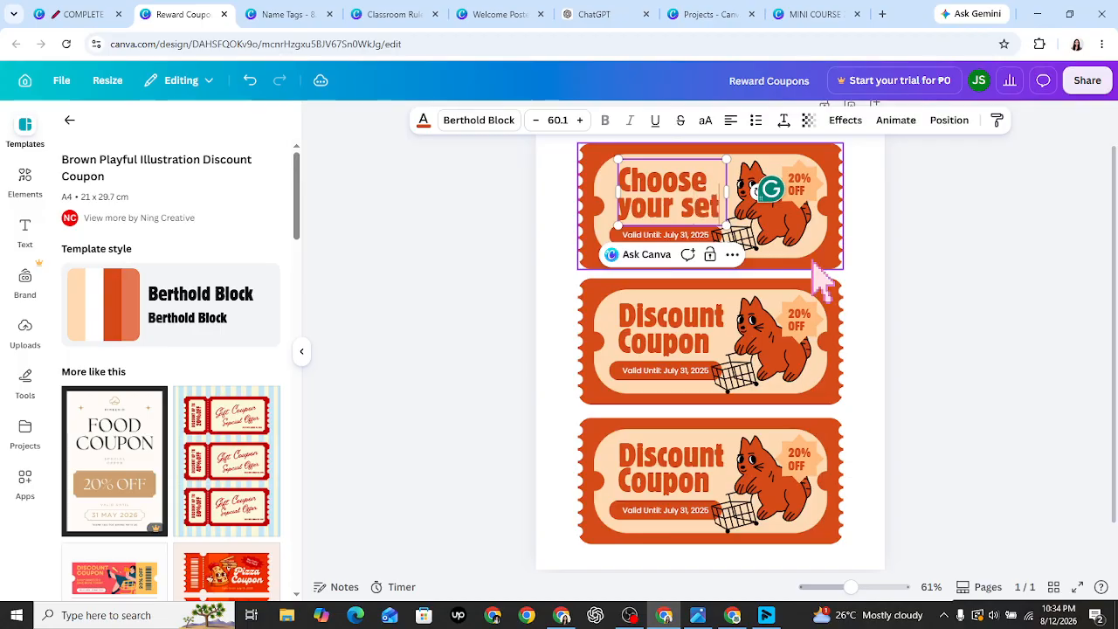
key(BackSpace)
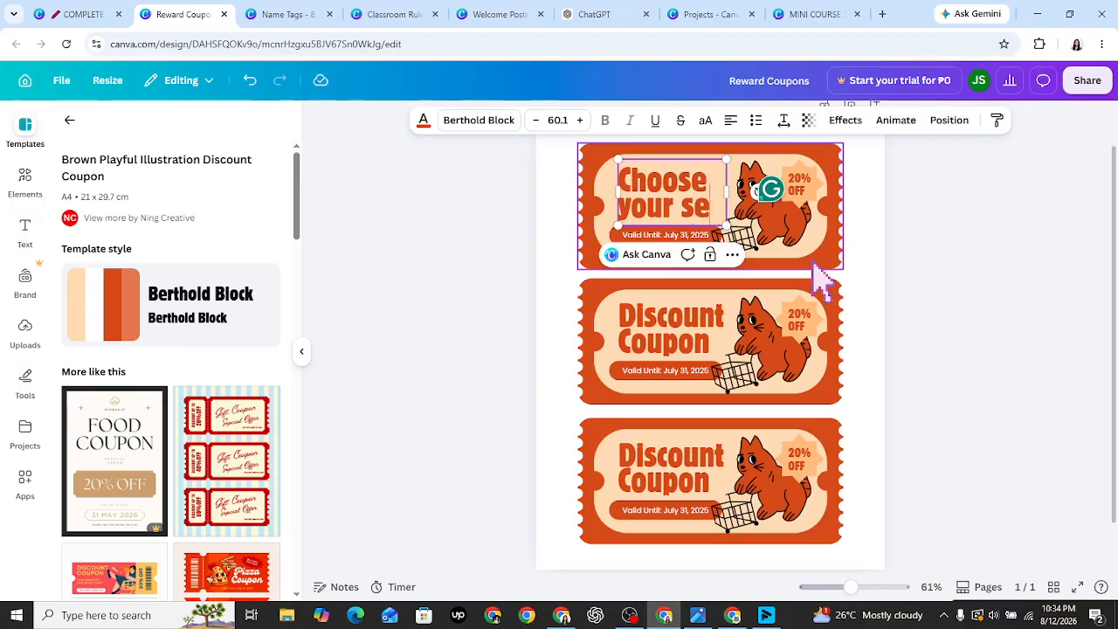
text(at)
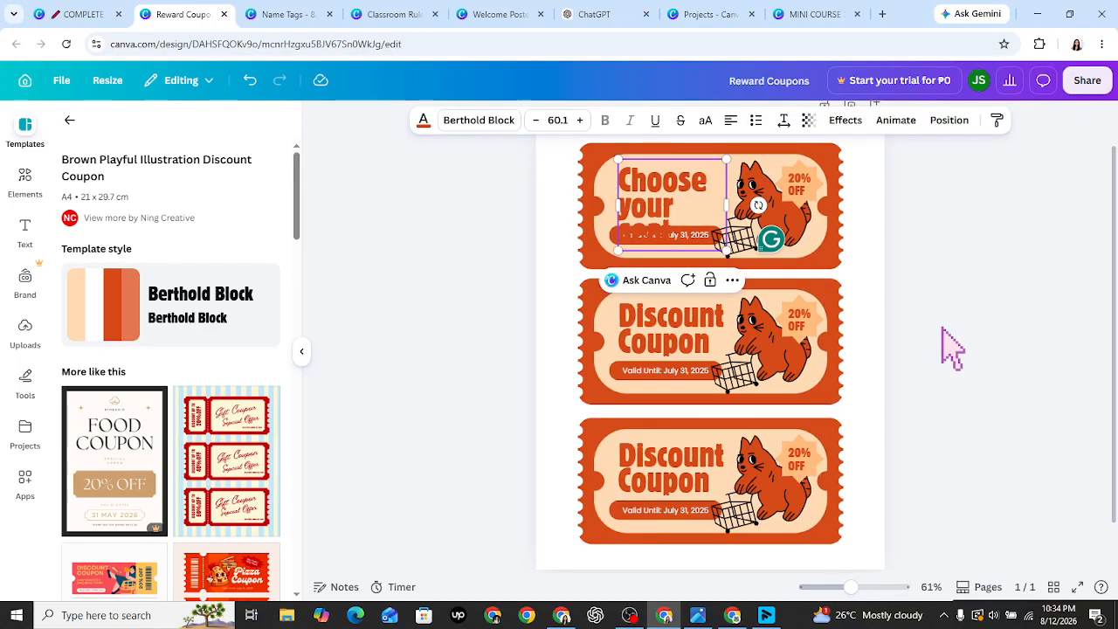
click(950, 349)
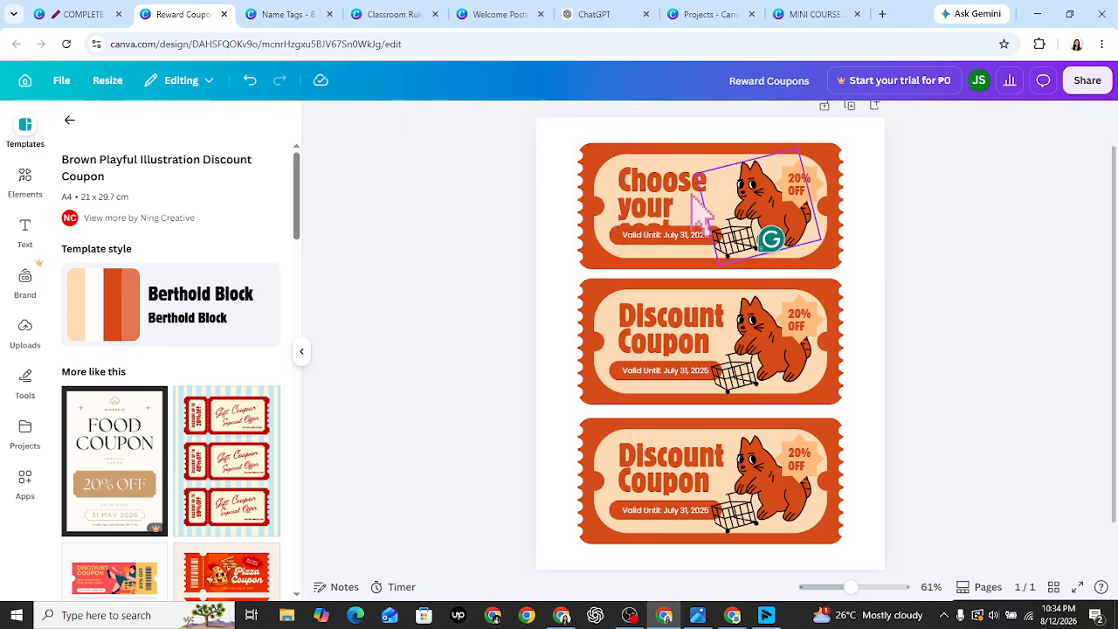
click(694, 195)
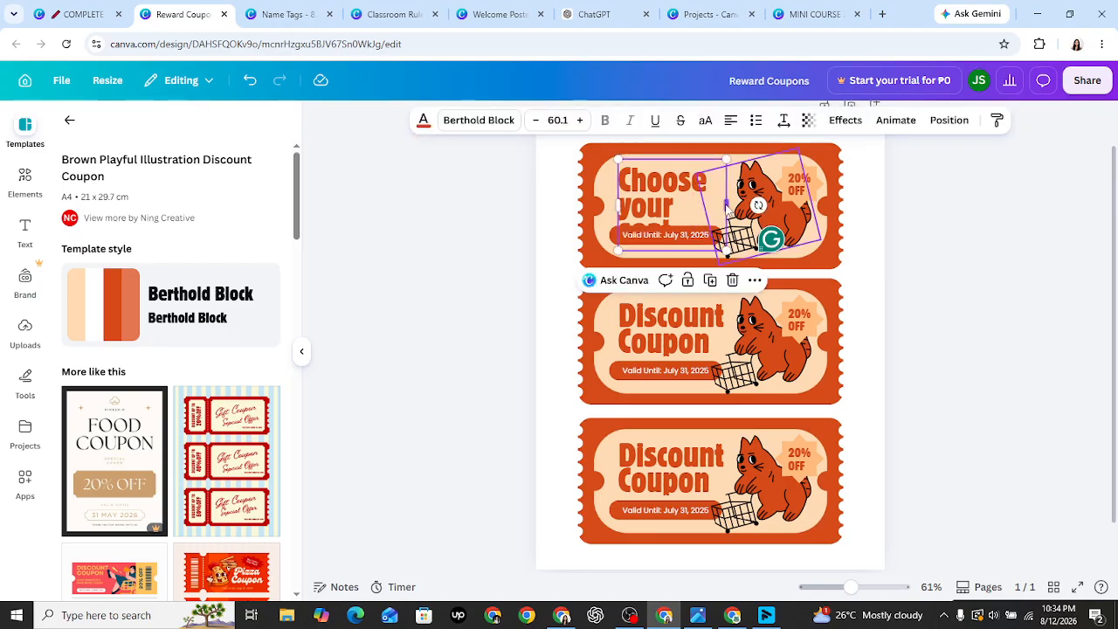
drag(726, 204, 736, 206)
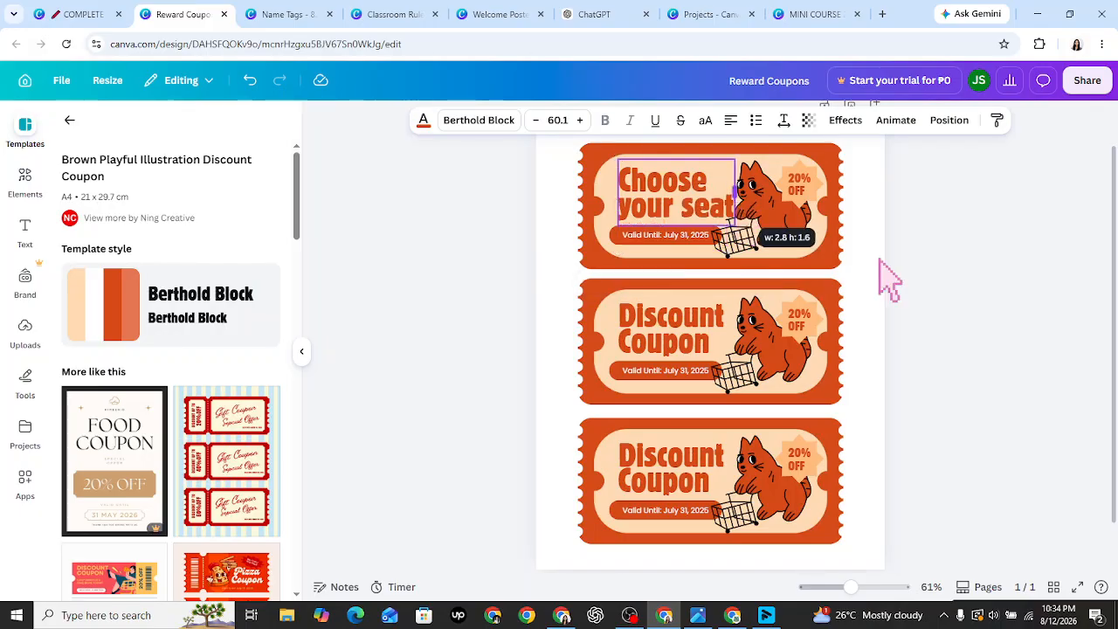
click(889, 279)
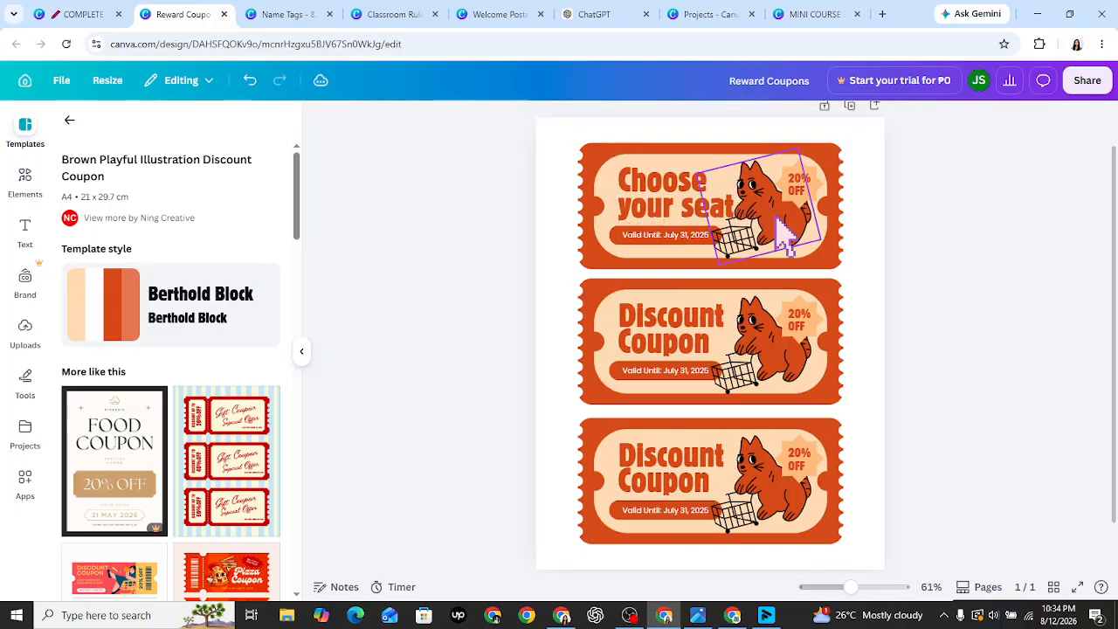
- Delete the cat illustration from the top ticket
click(787, 230)
key(Delete)
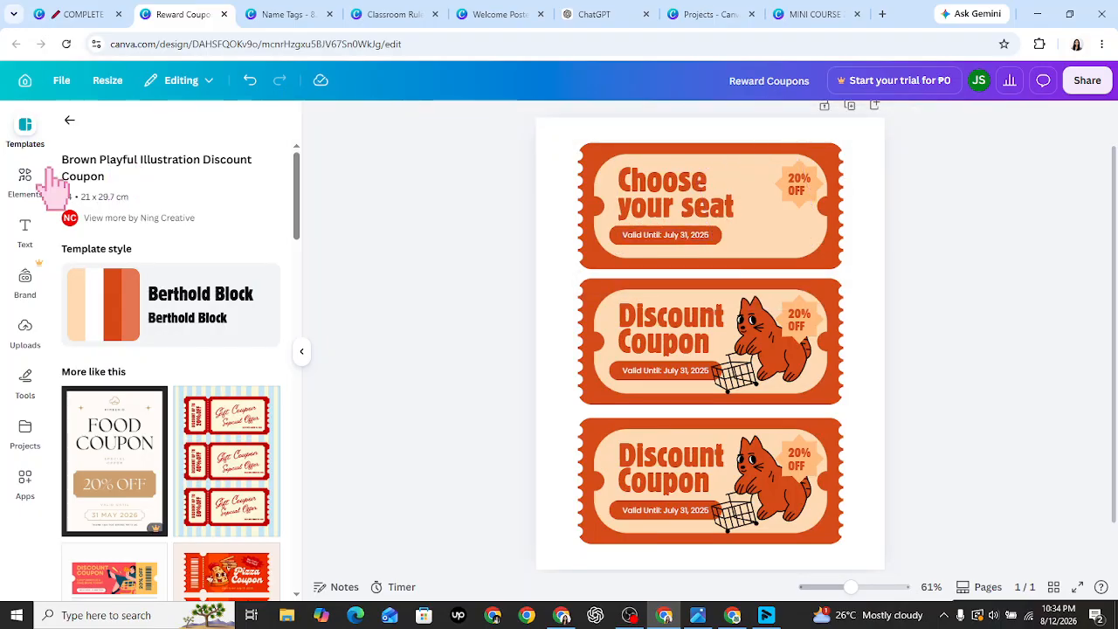
click(25, 181)
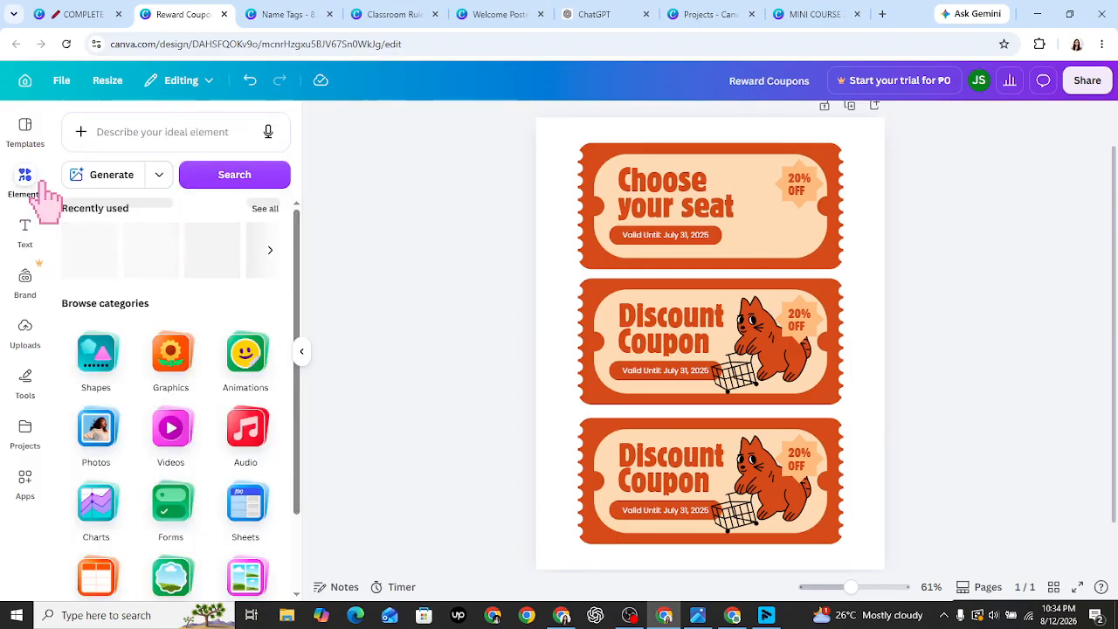
- Search Elements for 'seat' and add the seated-boy graphic from Graphics to the page
click(200, 147)
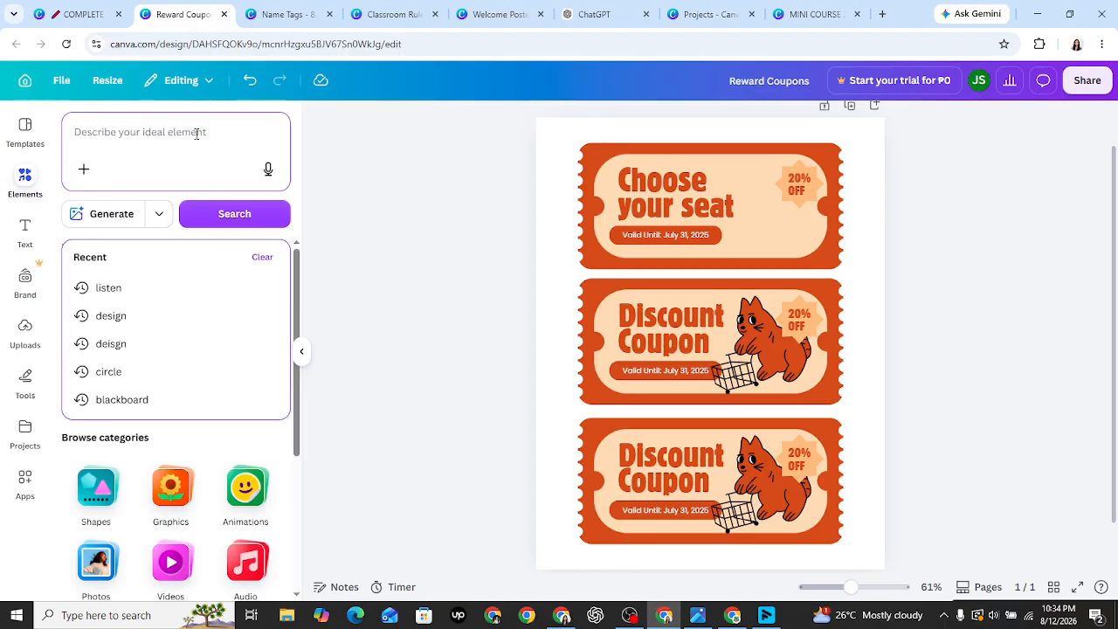
text(seat)
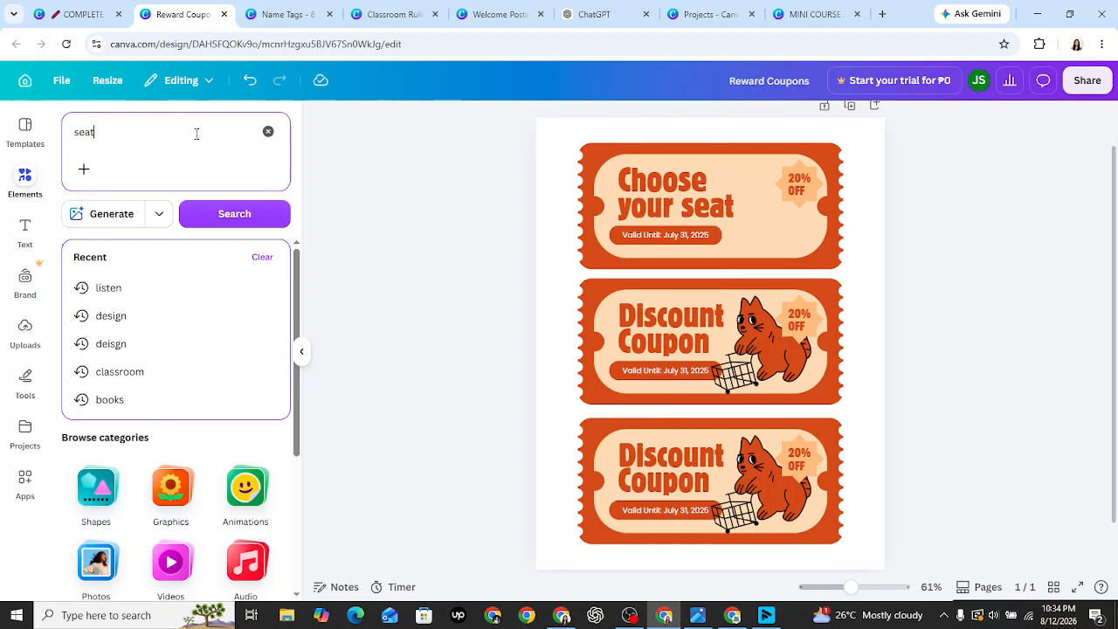
key(Return)
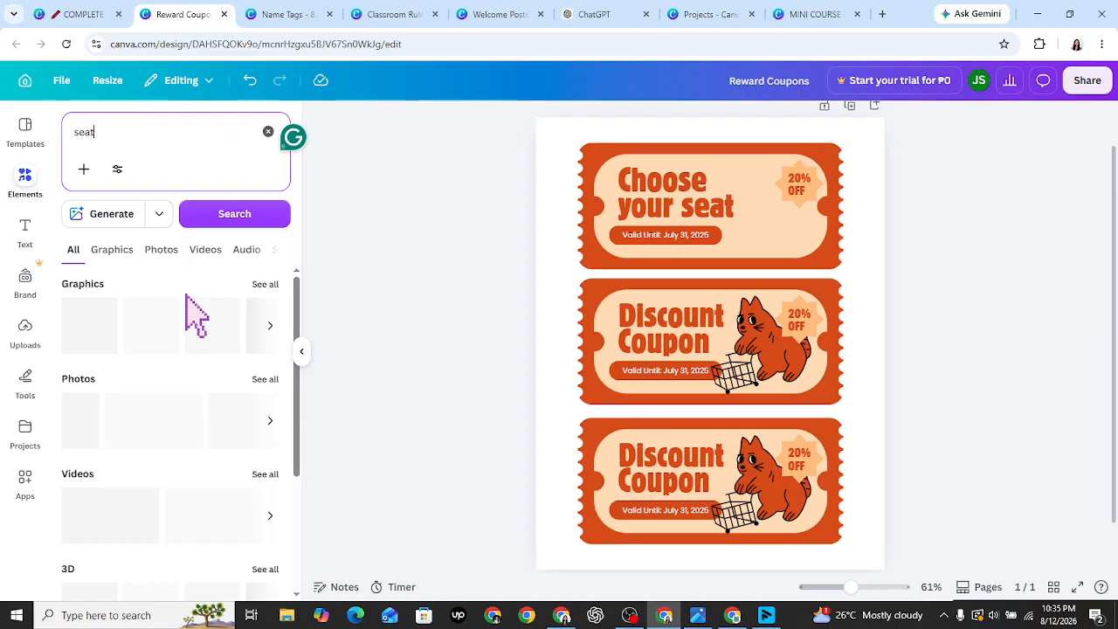
click(264, 285)
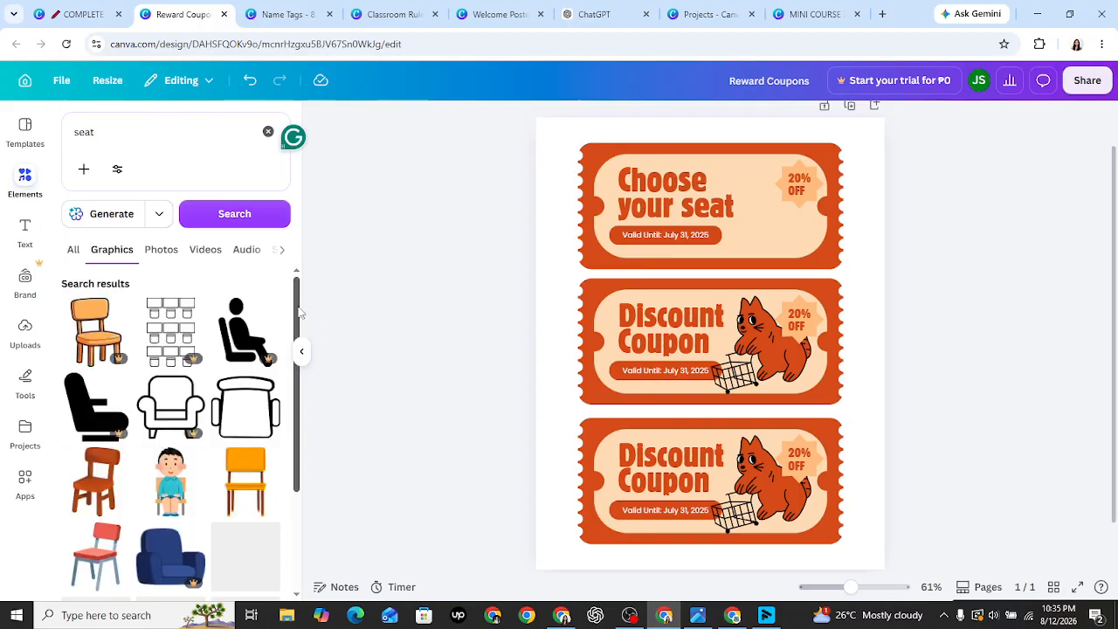
scroll(301, 340, down, 1)
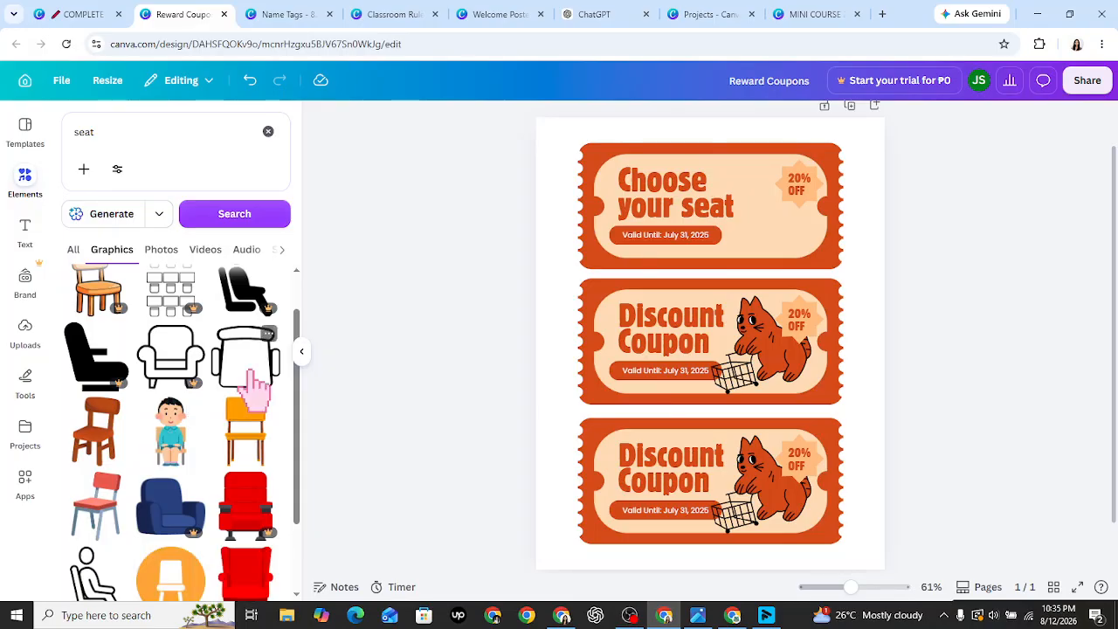
drag(298, 437, 293, 498)
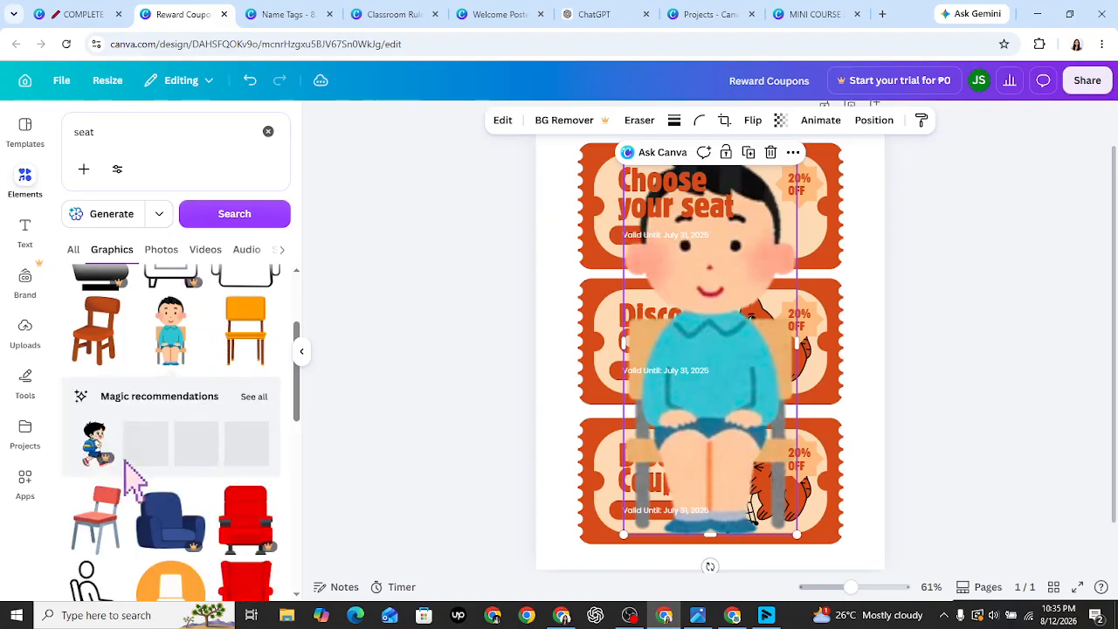
click(253, 398)
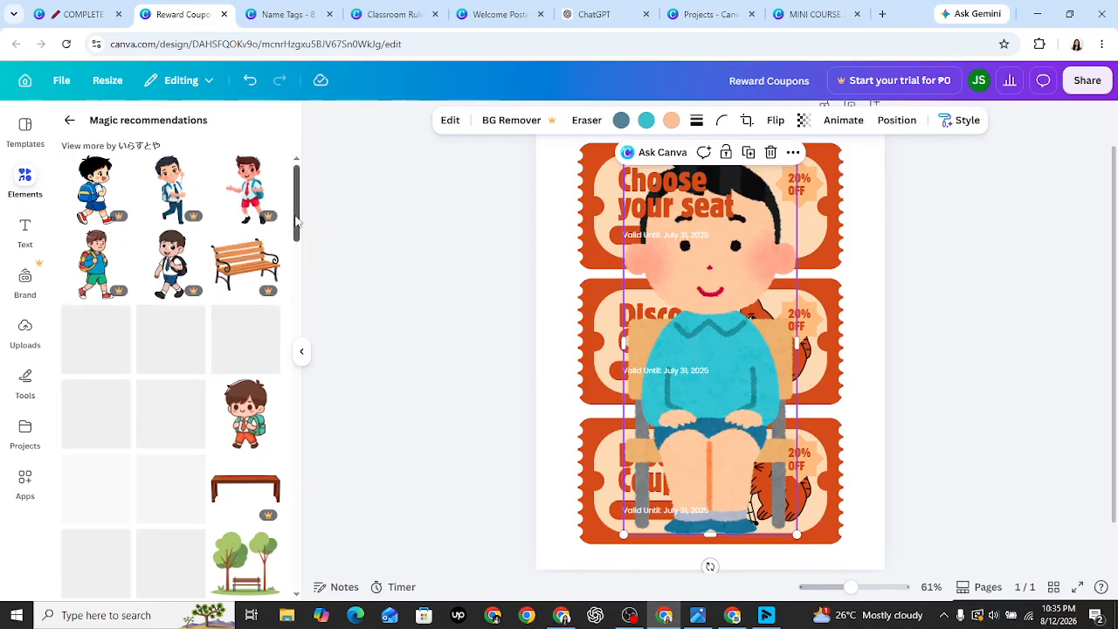
drag(296, 222, 304, 245)
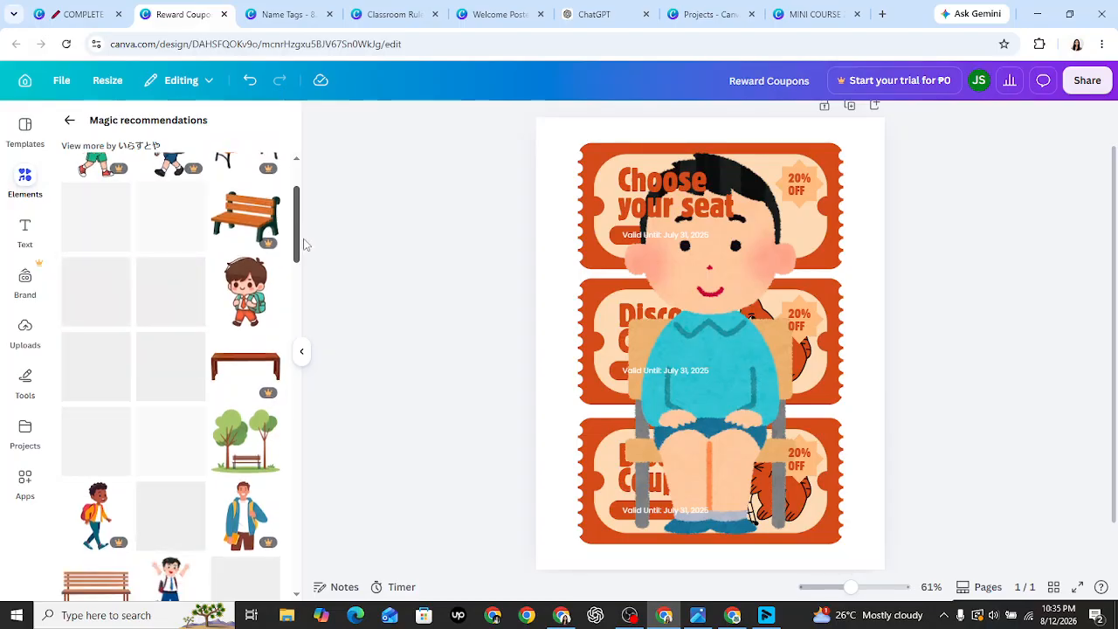
drag(305, 245, 280, 206)
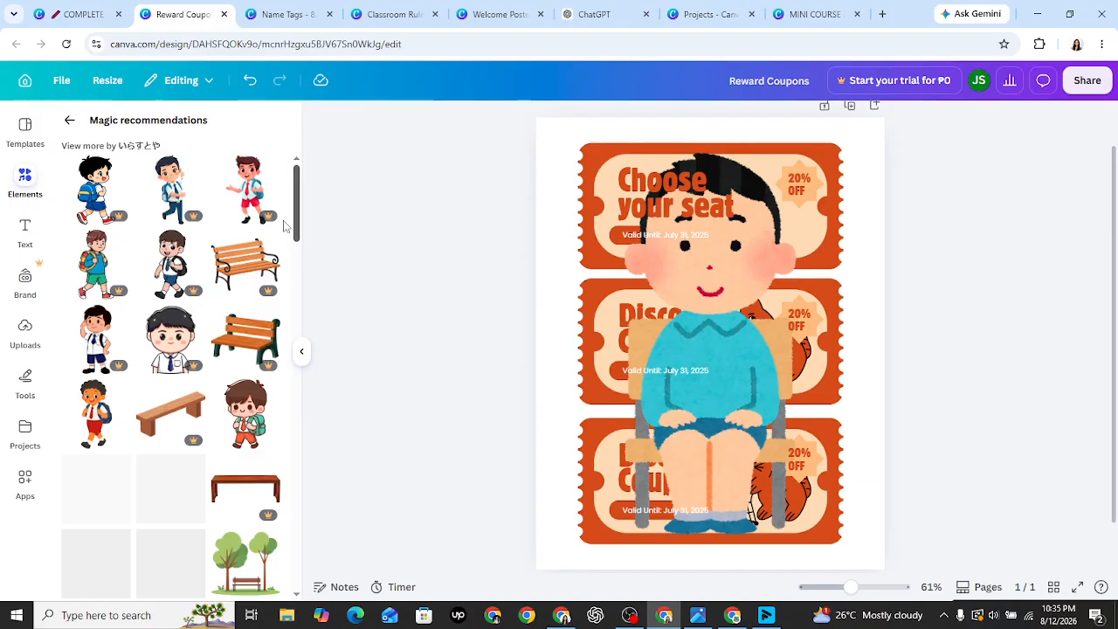
drag(284, 226, 303, 326)
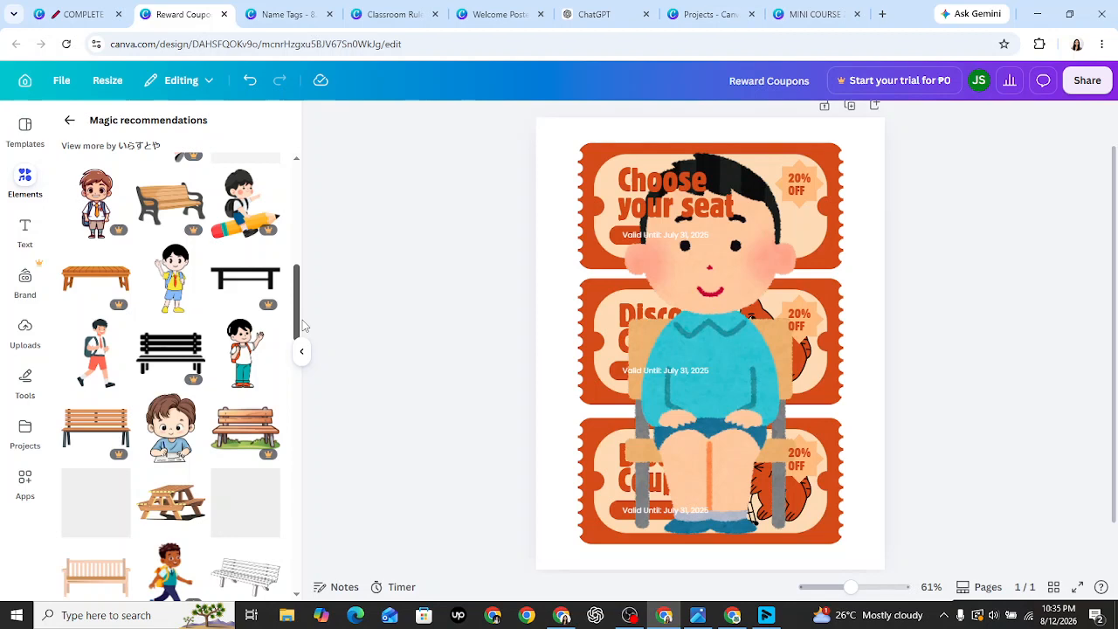
scroll(288, 260, up, 3)
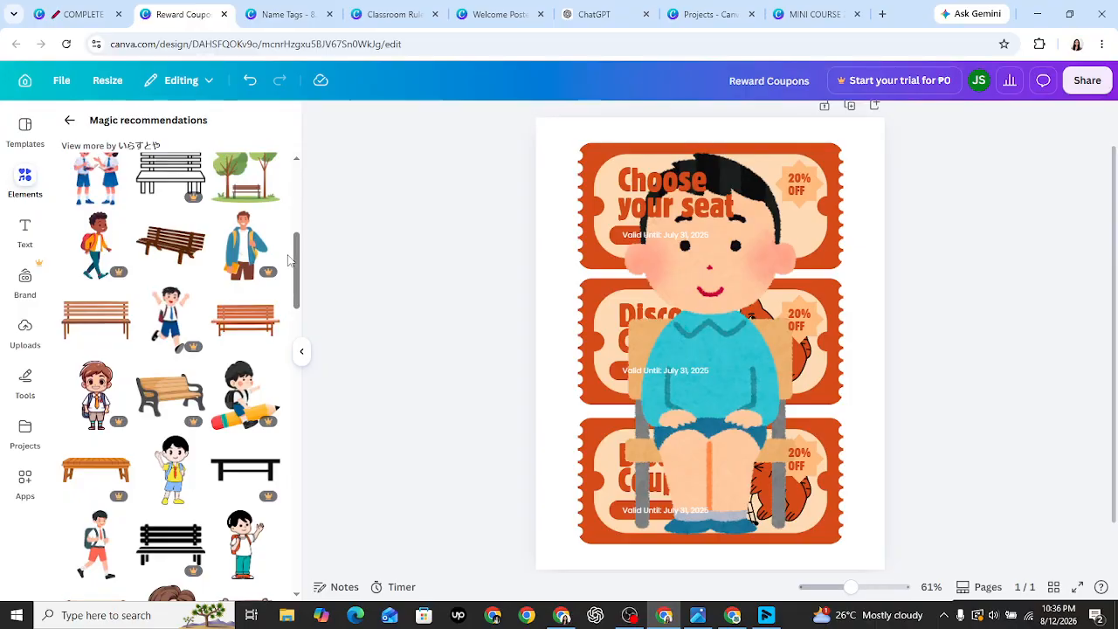
scroll(288, 260, up, 1)
click(791, 528)
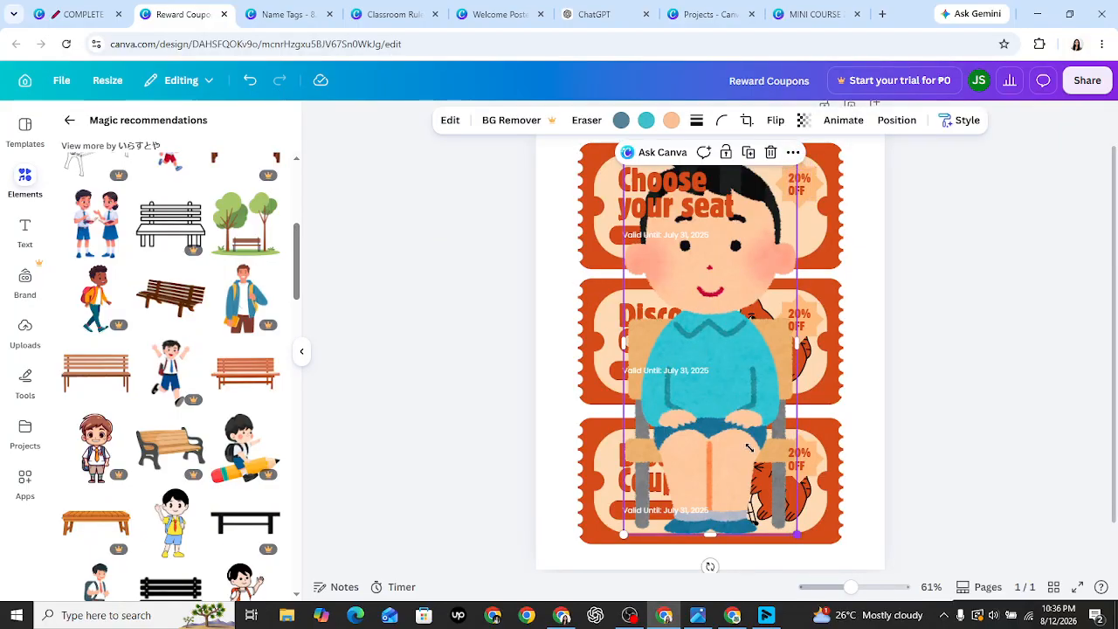
- Shrink the seated boy to a small figure on the top coupon
drag(750, 447, 691, 260)
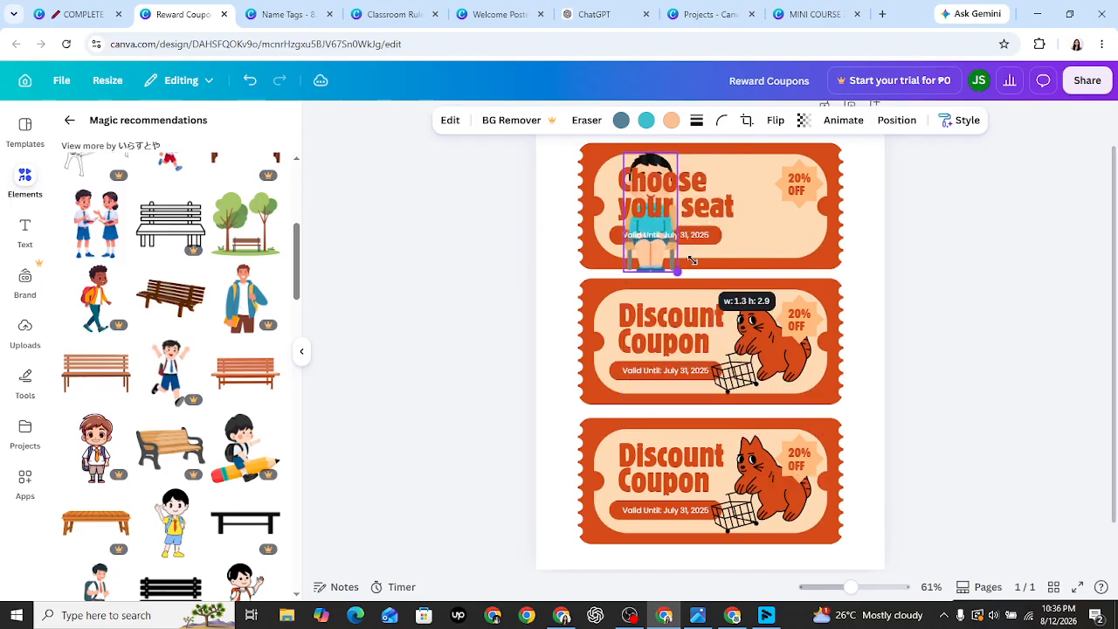
click(660, 276)
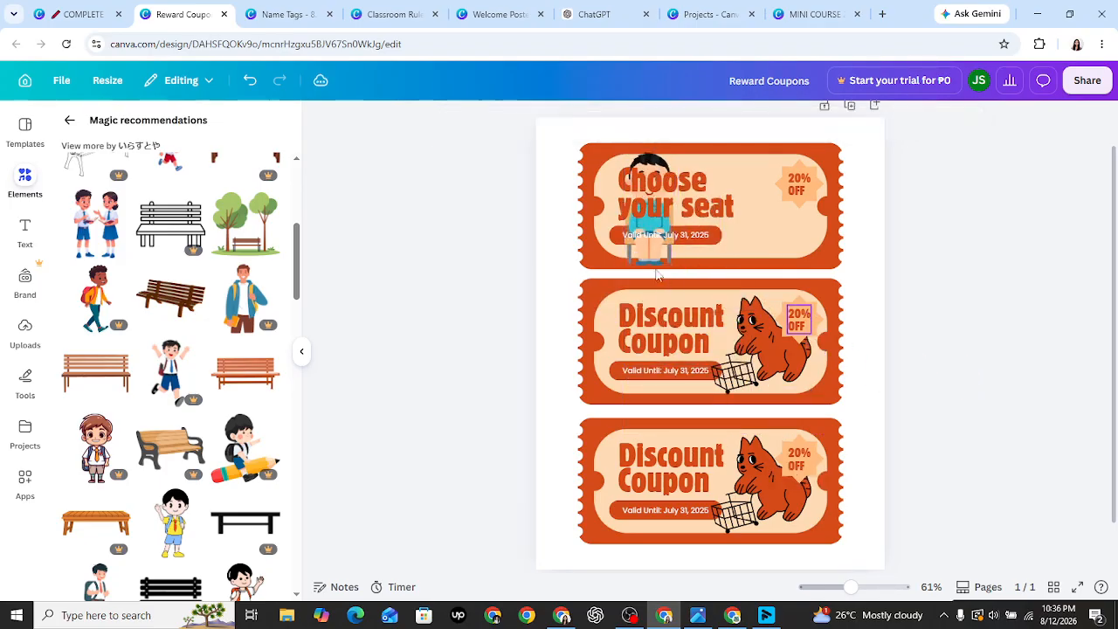
drag(676, 220, 791, 225)
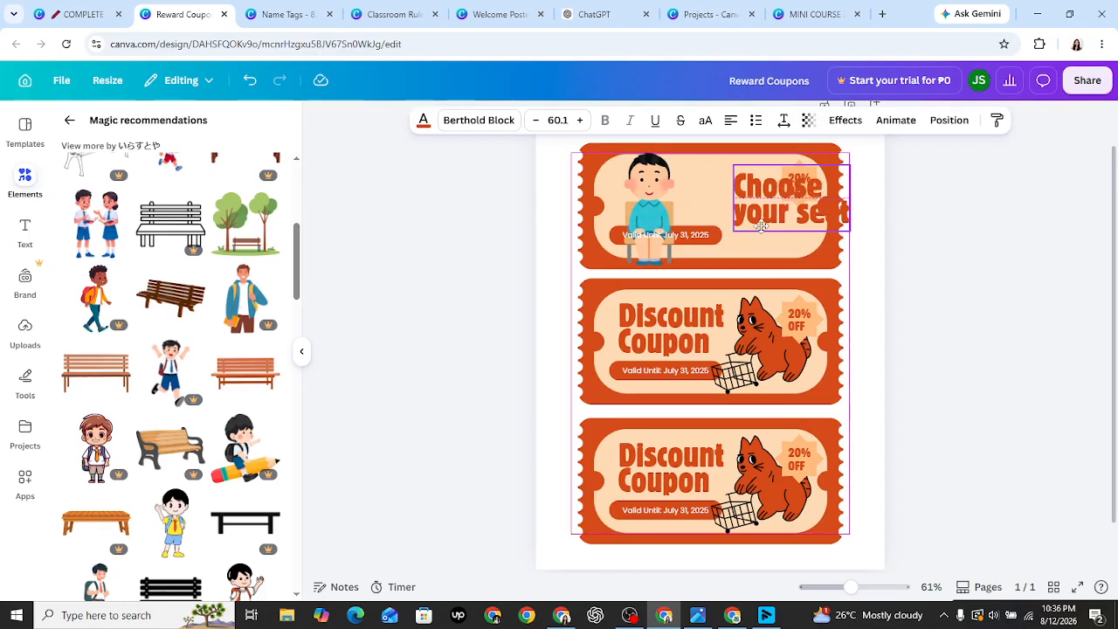
click(251, 83)
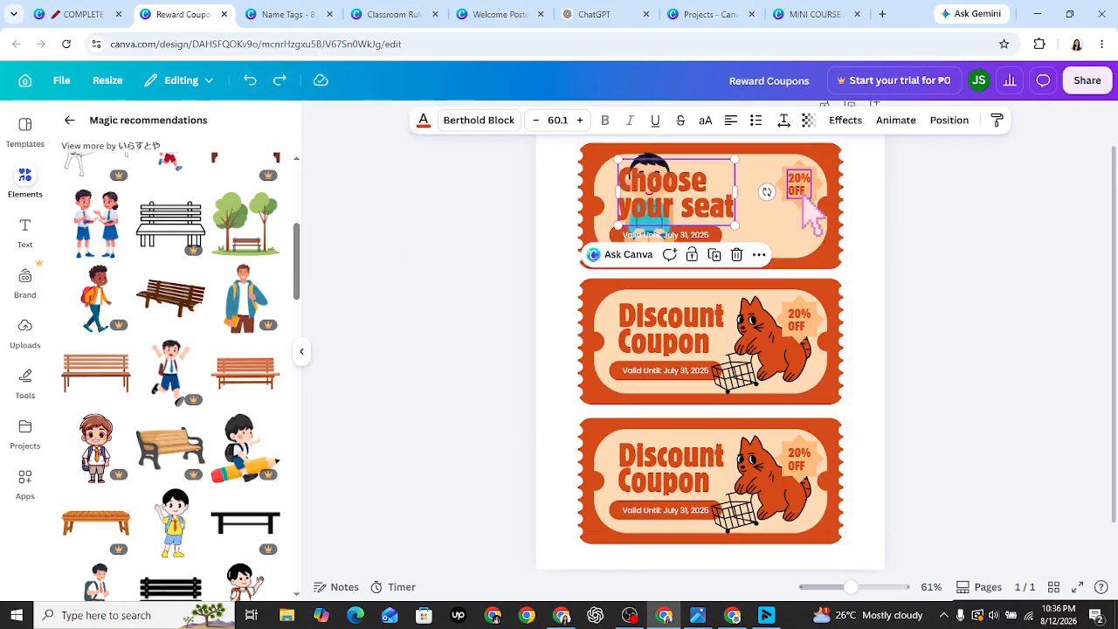
- Delete the 20% OFF text and star badge from the top coupon
click(804, 196)
key(Delete)
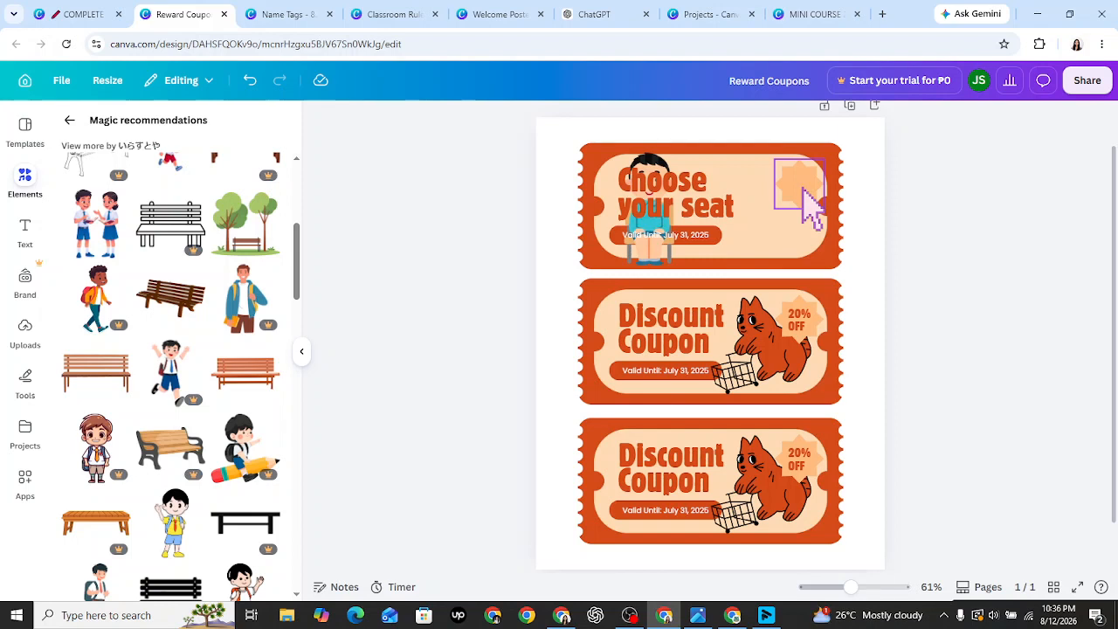
key(Delete)
- Move the small boy to the right end of the top 'Choose your seat' coupon
click(657, 257)
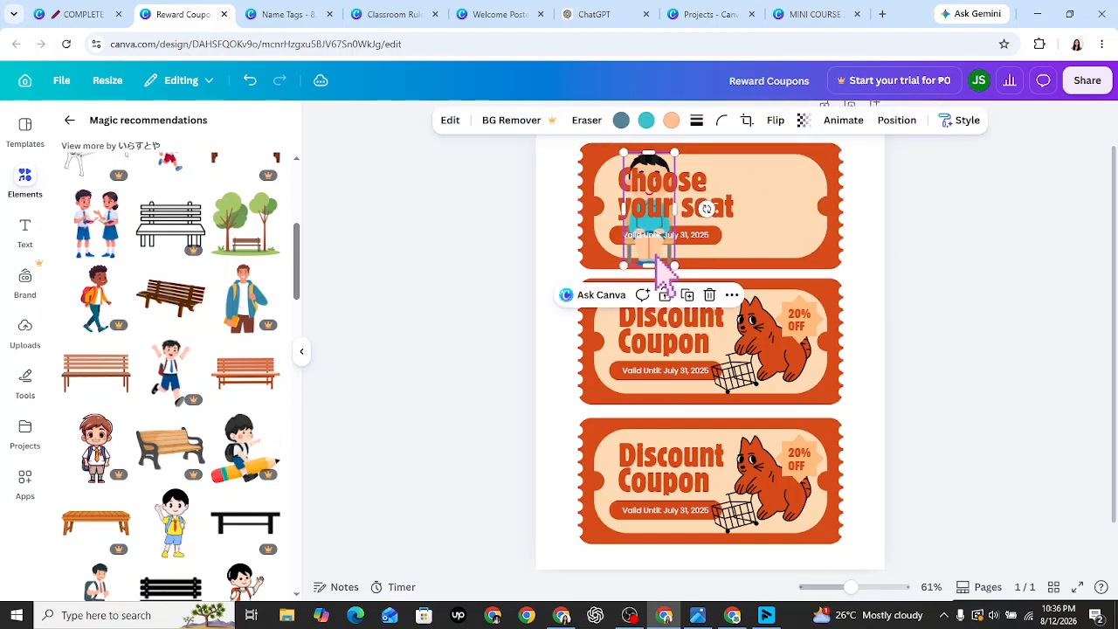
drag(661, 254, 793, 246)
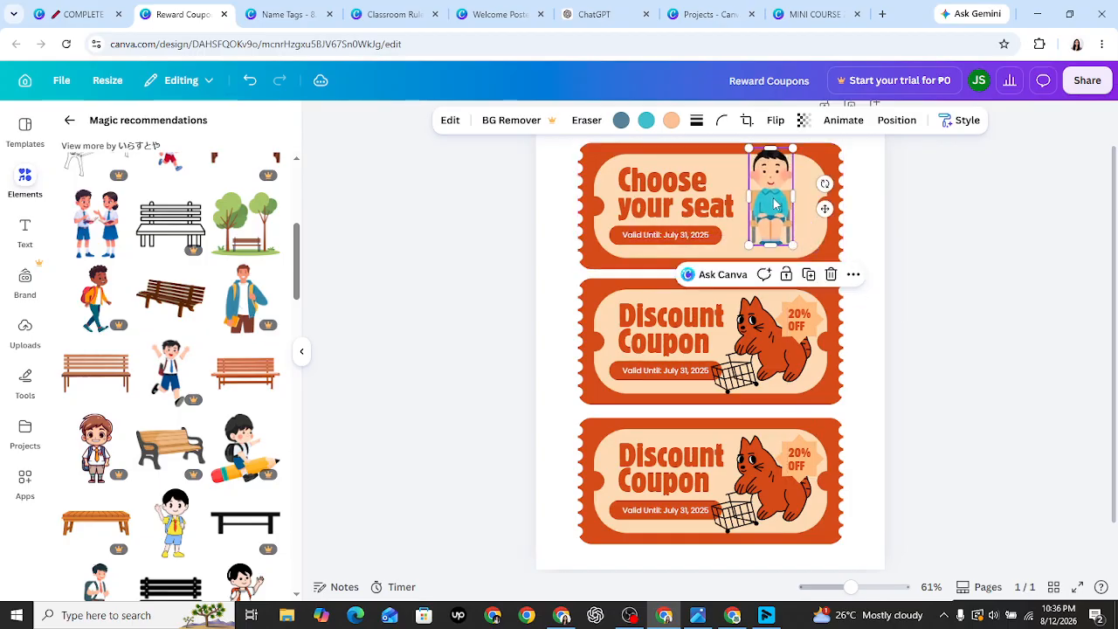
drag(774, 203, 776, 205)
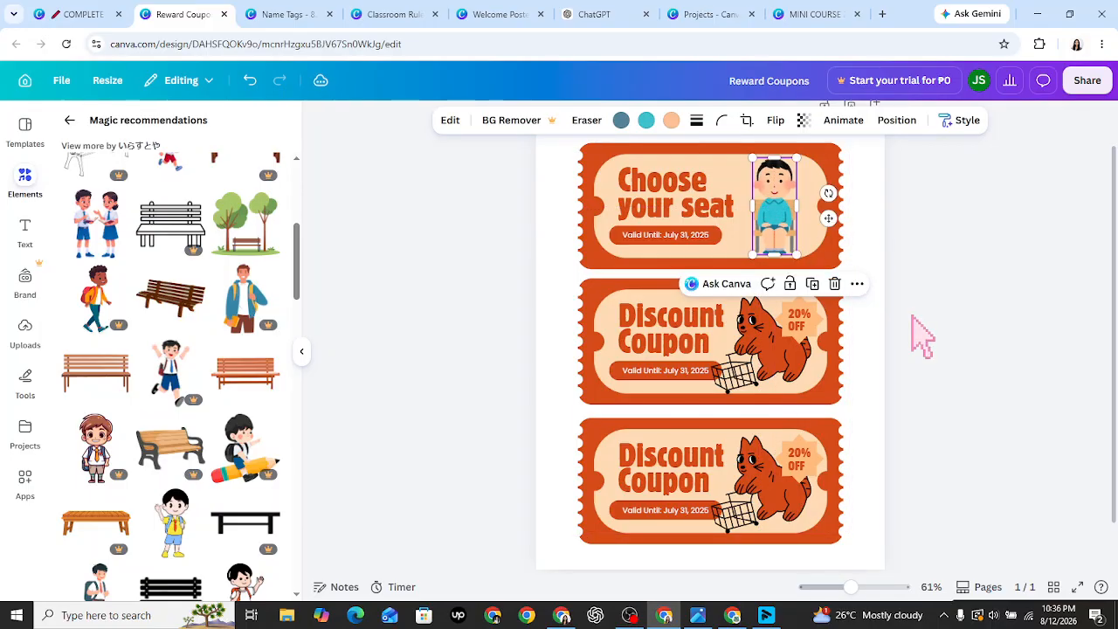
click(921, 336)
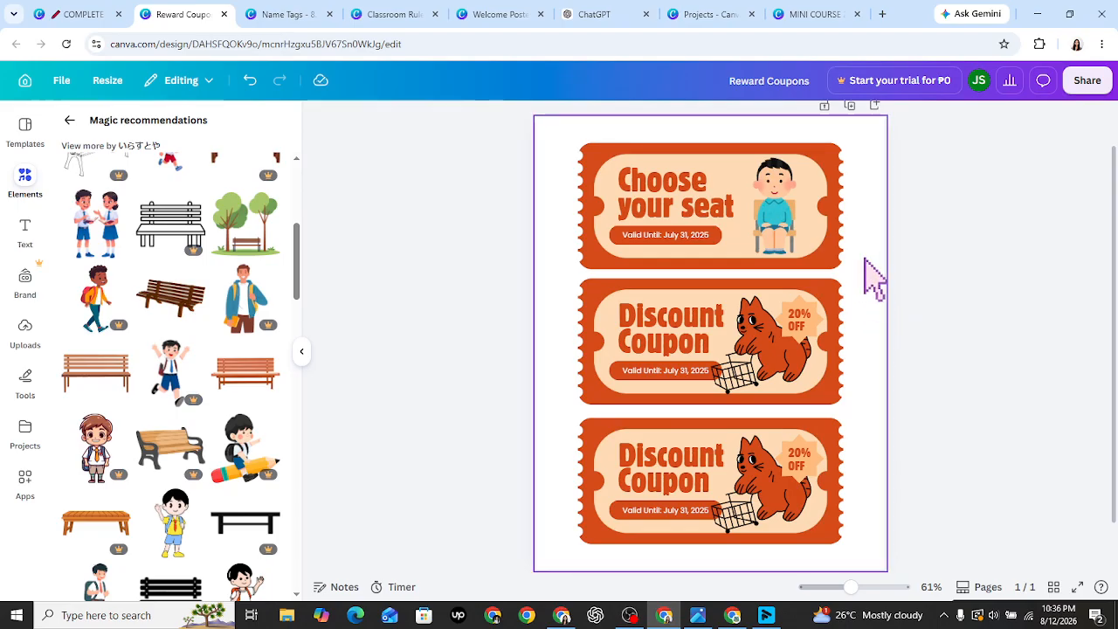
- Change the middle coupon's title from Discount Coupon to 'Class Helper'
double_click(665, 340)
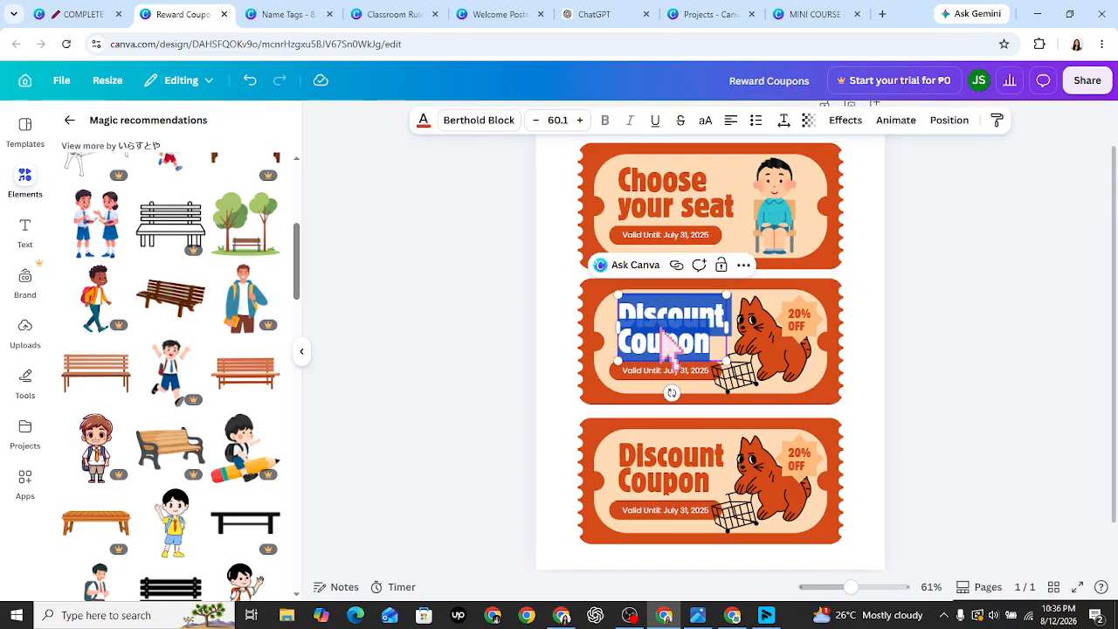
text(cla)
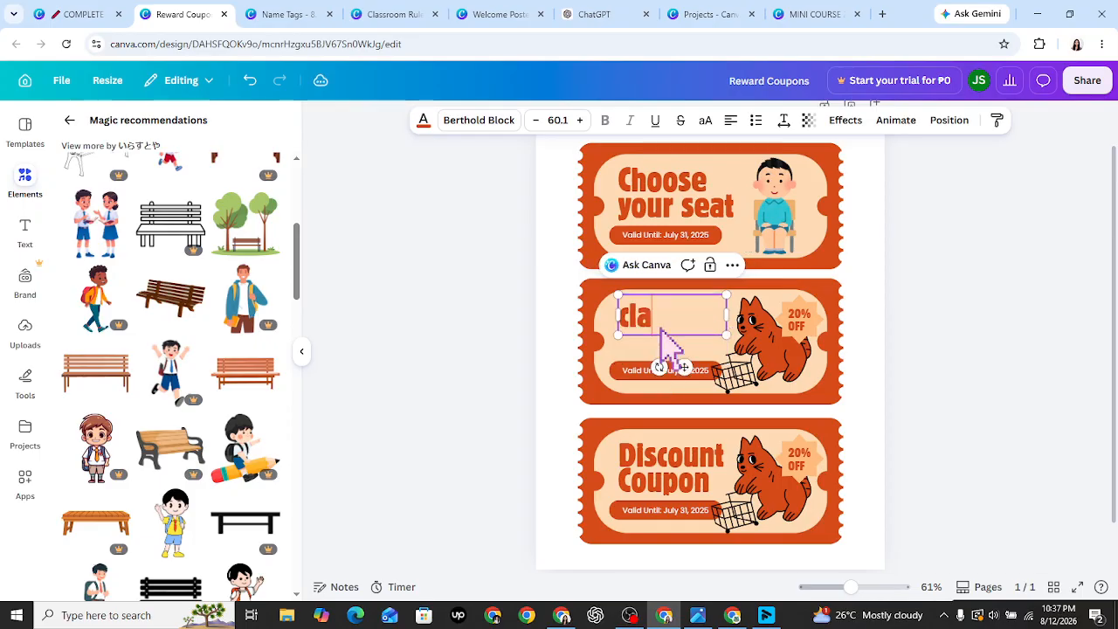
text(ss helper)
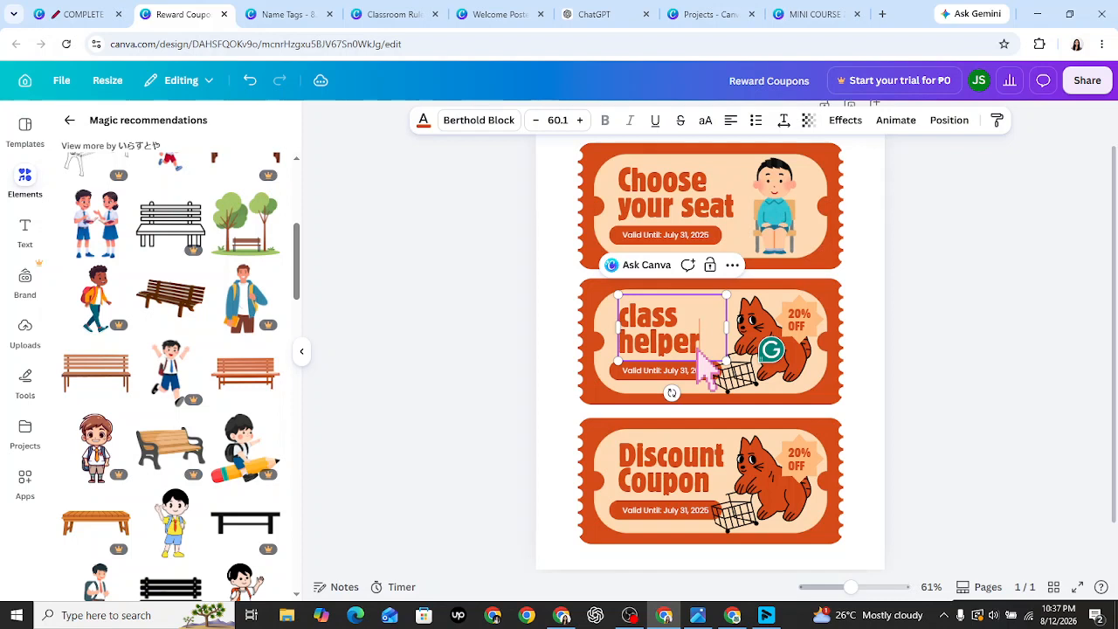
key(ctrl+a)
text(Cla)
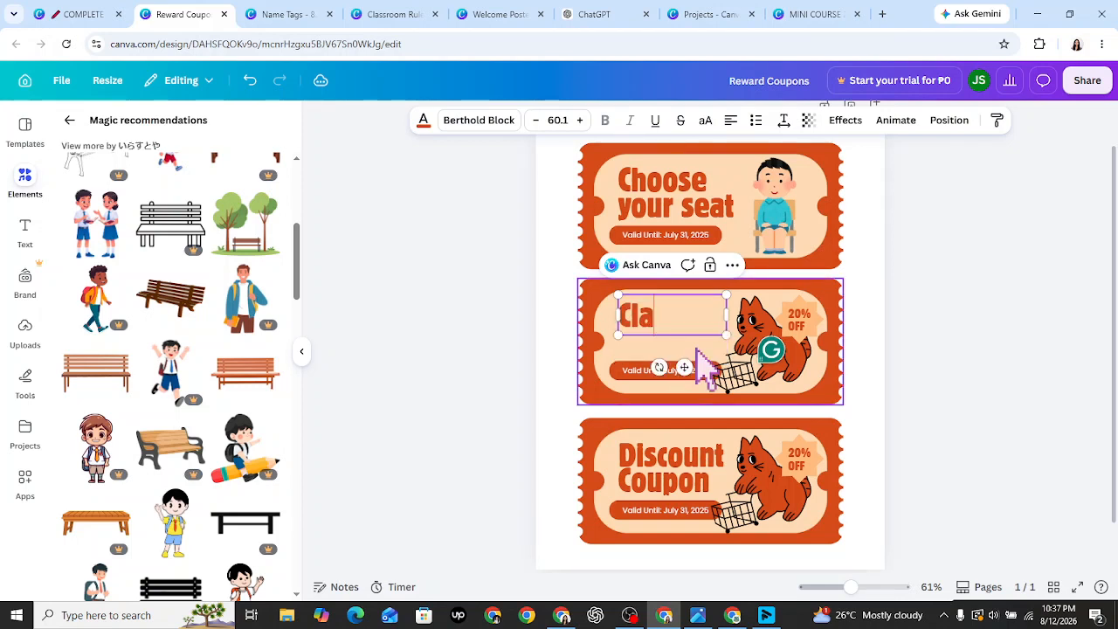
text(ss he)
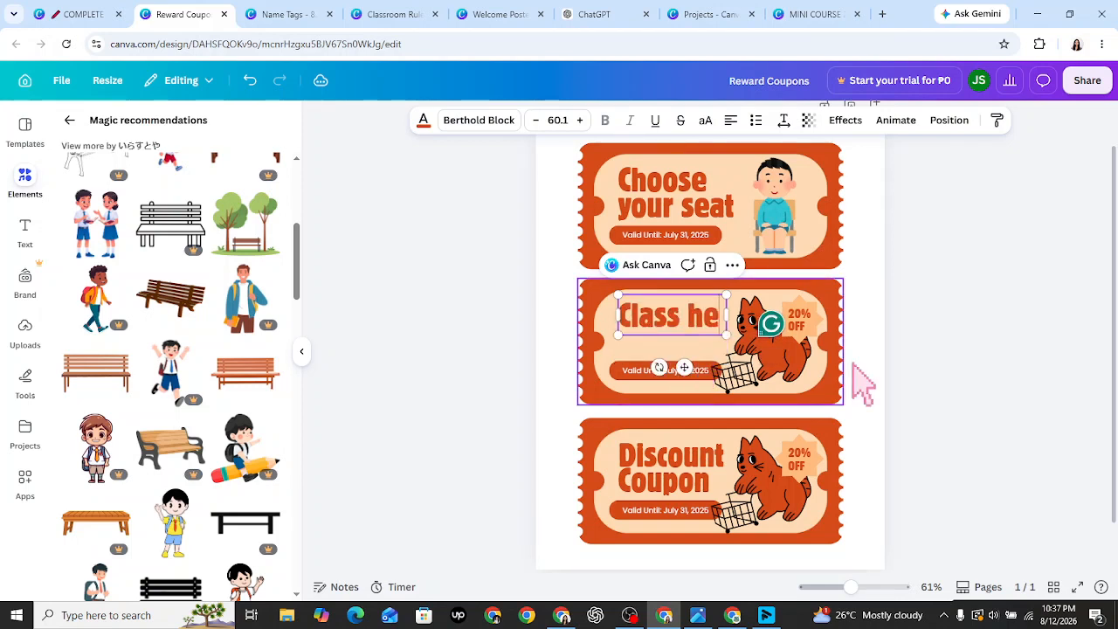
text(lper)
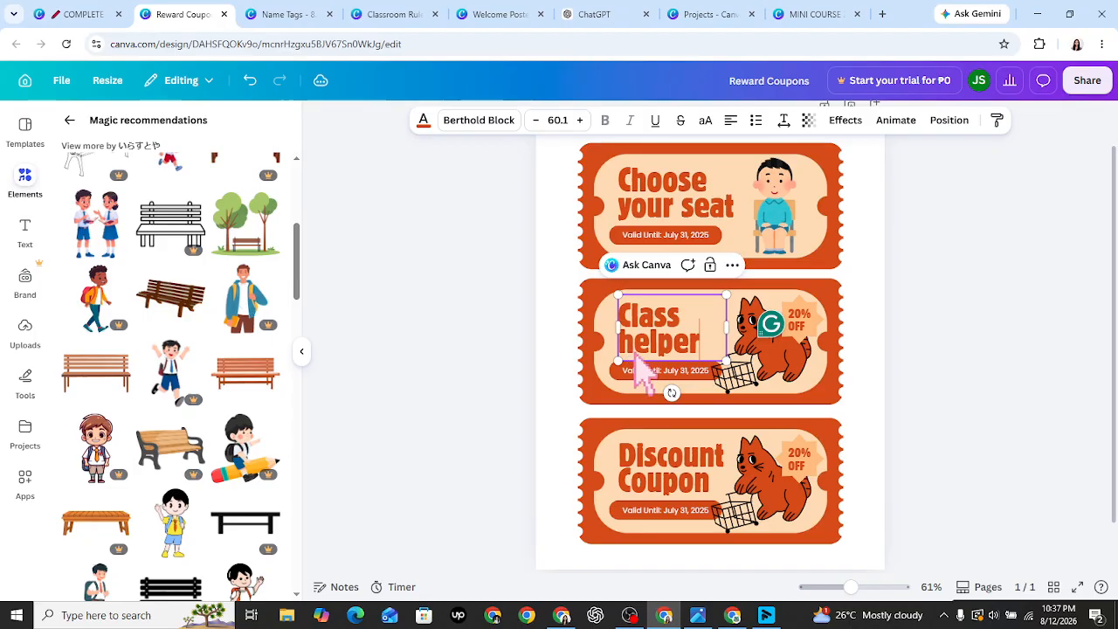
drag(622, 351, 628, 352)
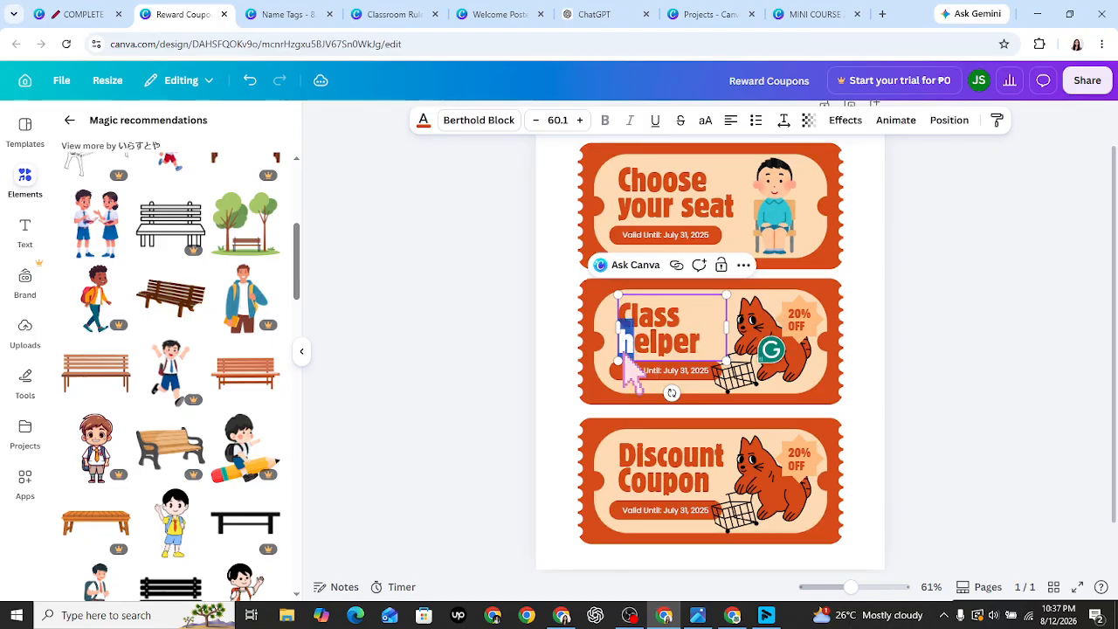
text(H)
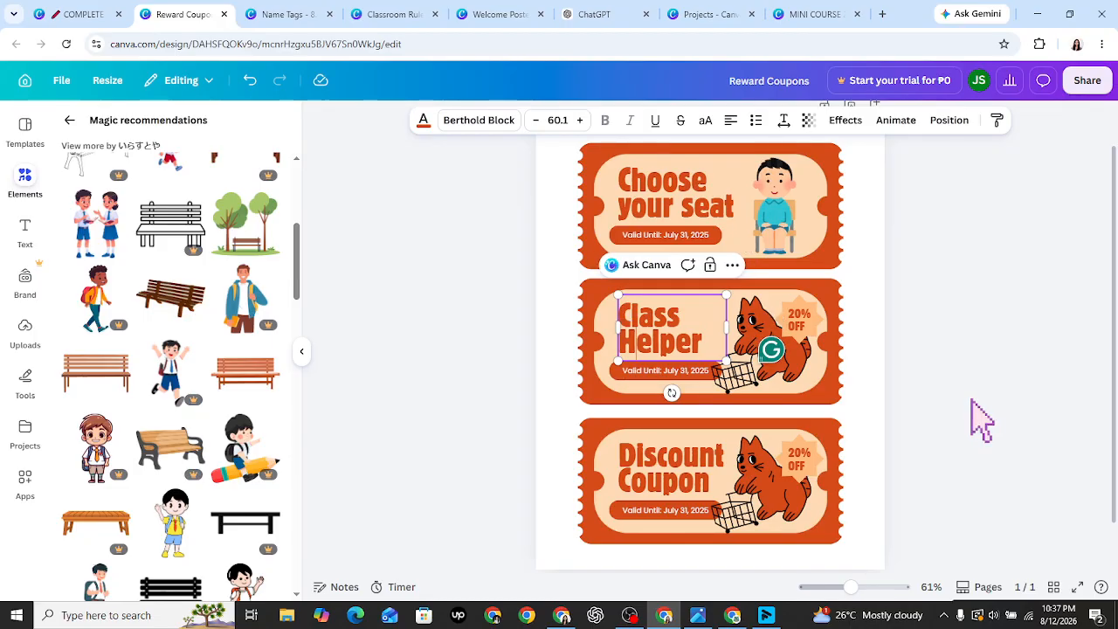
- Delete the cat and the 20% OFF starburst from the middle coupon
click(754, 325)
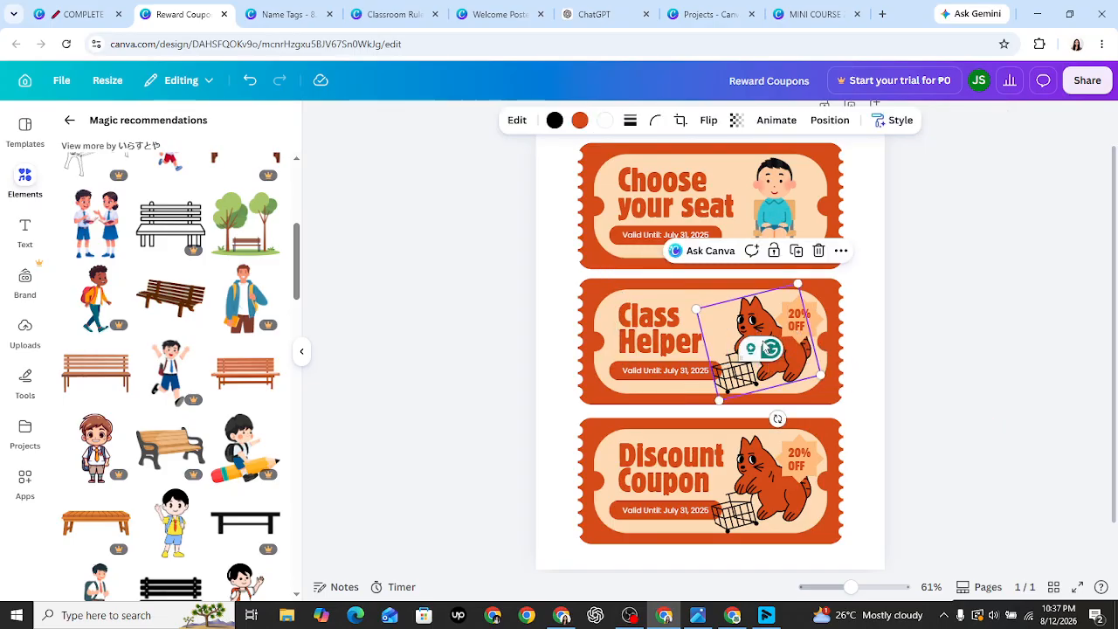
key(Delete)
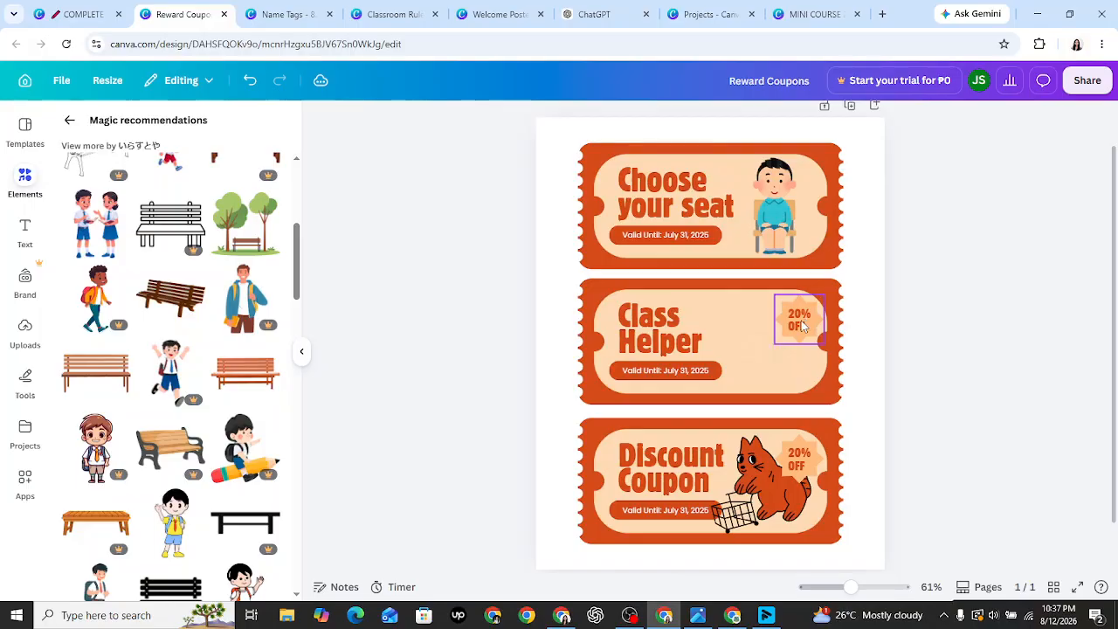
click(800, 326)
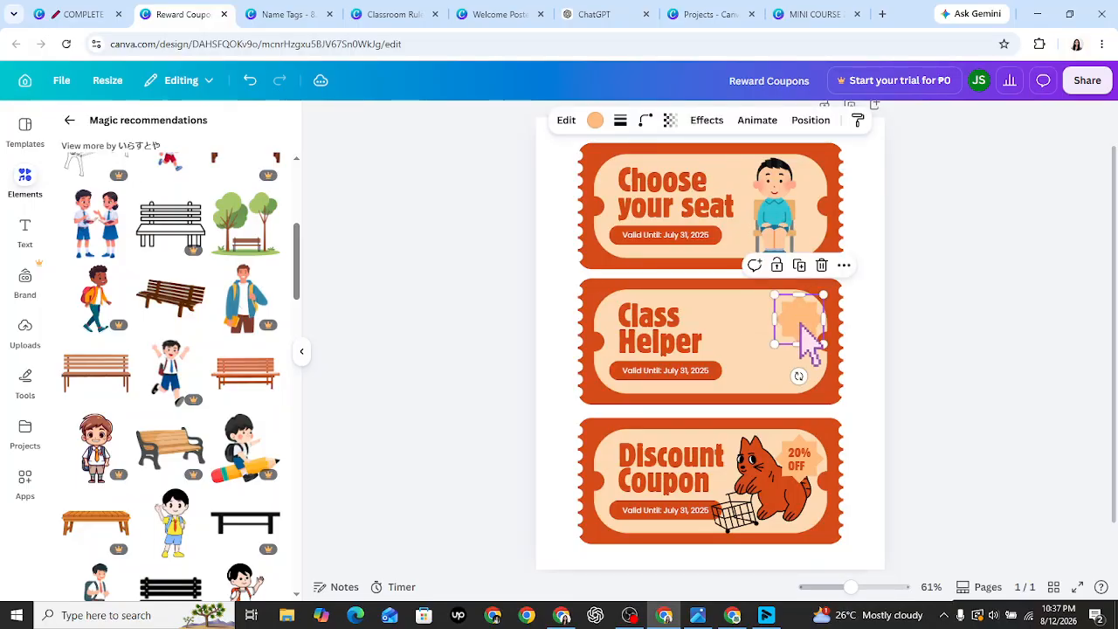
key(Delete)
click(72, 122)
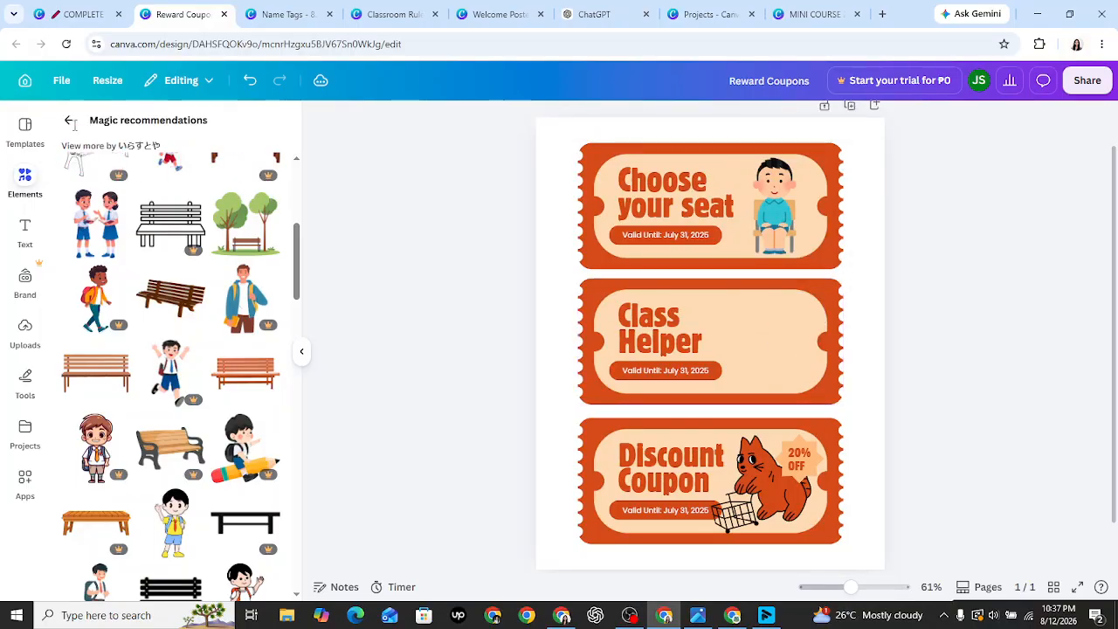
- Replace the 'seat' graphics search with 'class helper' and browse the results
click(86, 135)
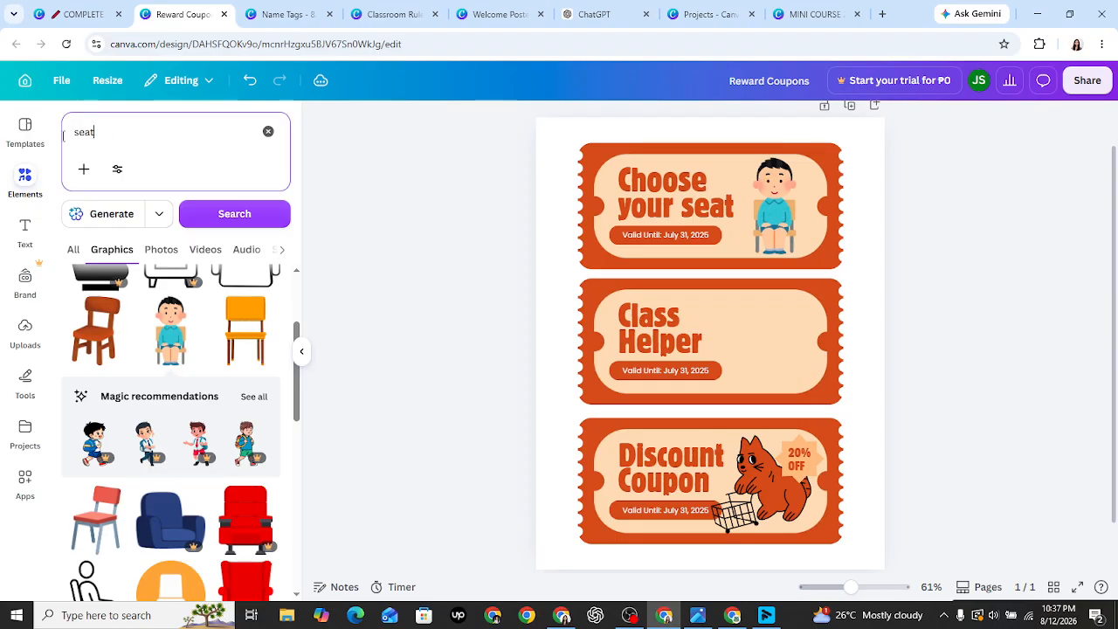
key(ctrl+a)
text(c)
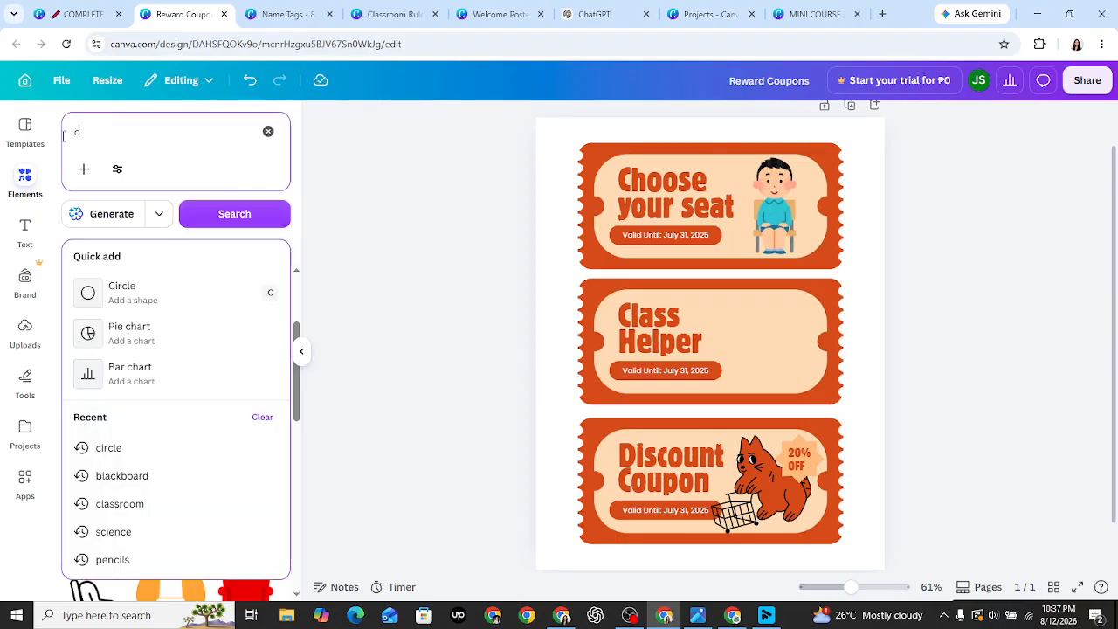
text(lass helper)
key(Return)
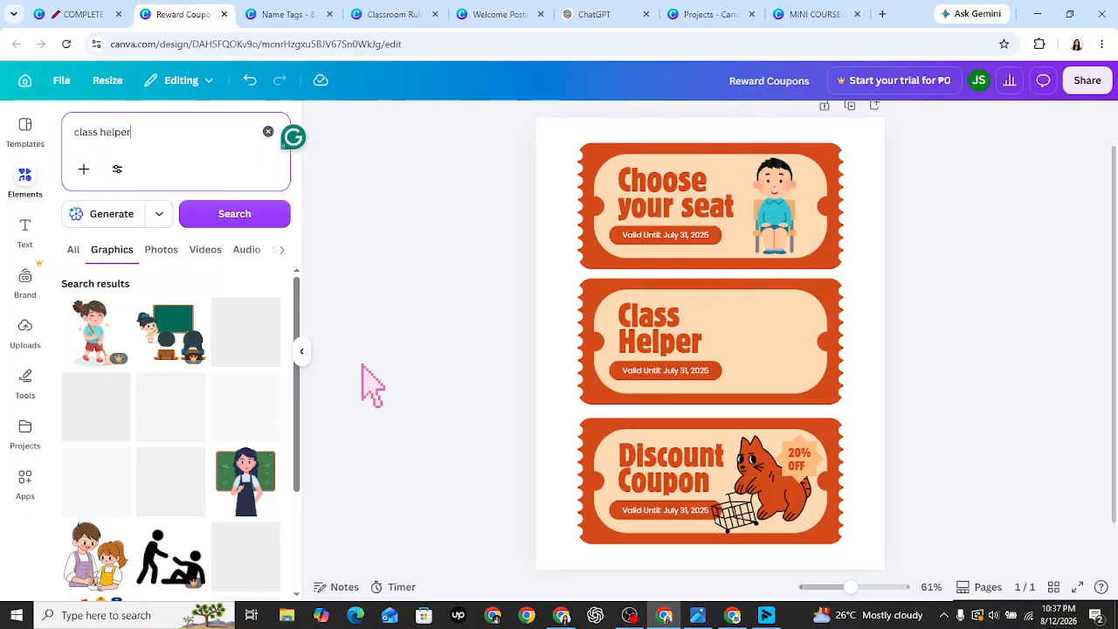
drag(296, 361, 291, 480)
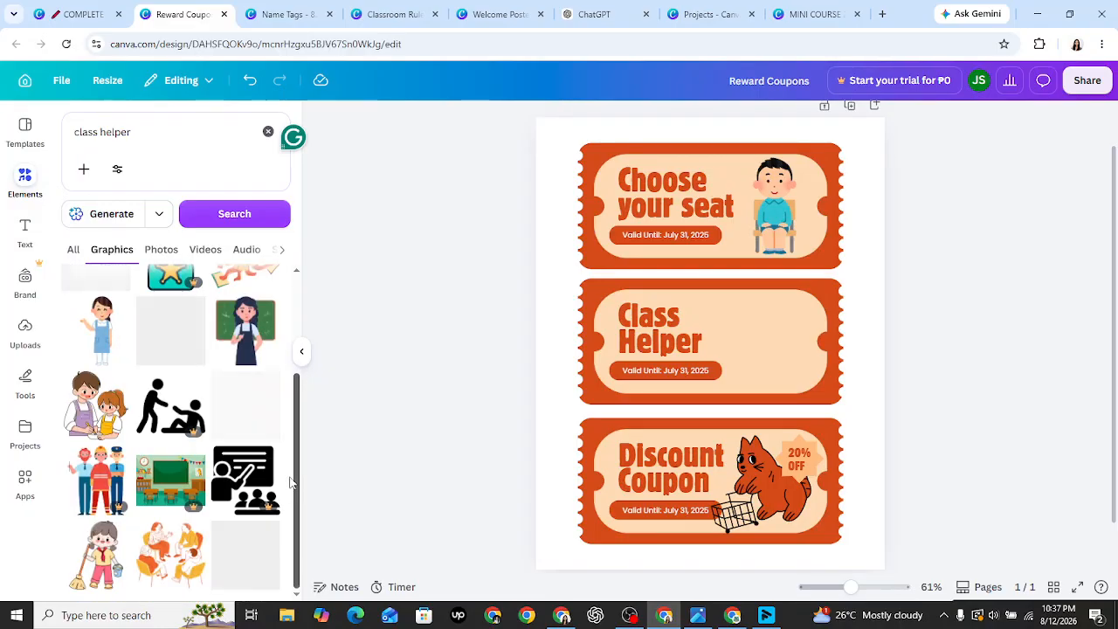
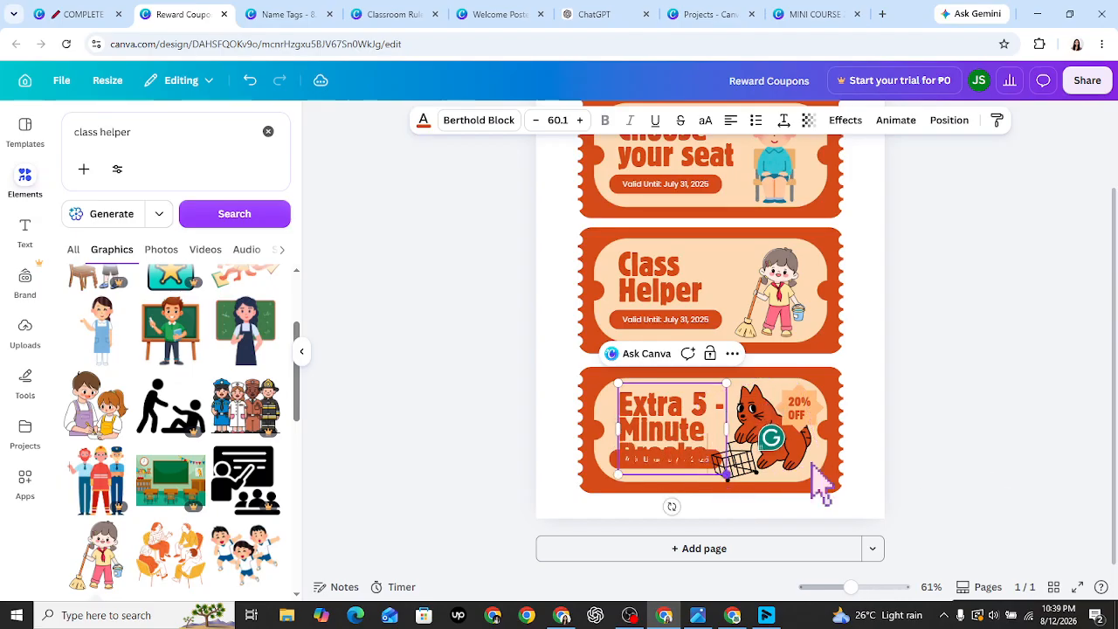
- Leave text editing and drag the Extra 5-Minute Breaks heading box slightly wider
key(Escape)
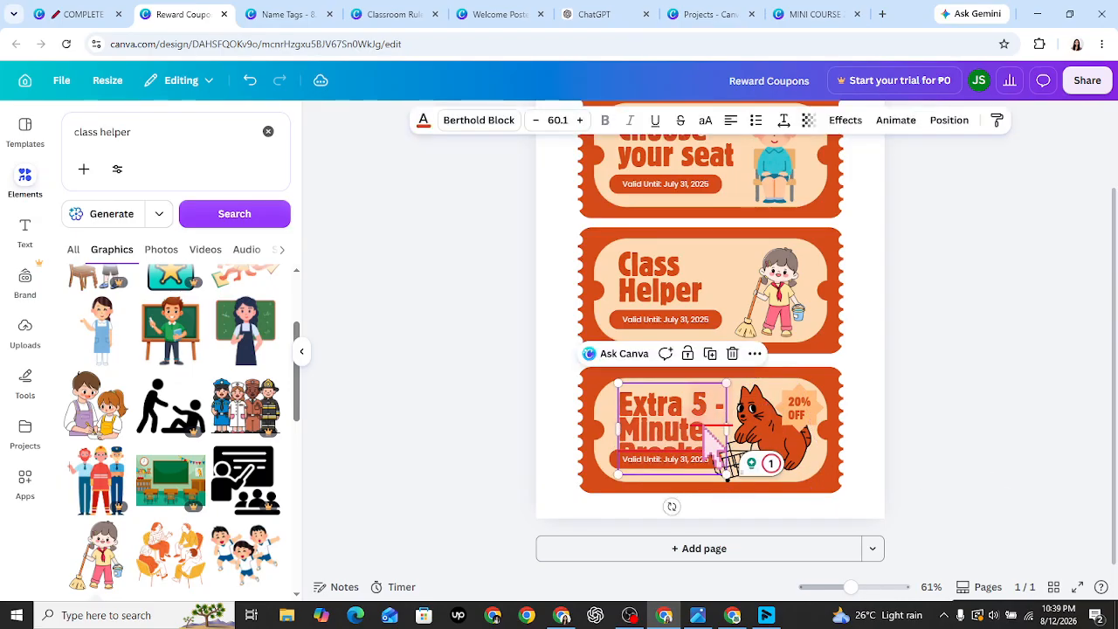
mouse_move(731, 431)
mouse_down()
mouse_move(786, 433)
mouse_move(736, 432)
mouse_up()
- Replace the third ticket's Extra 5-Minute Breaks heading with 'Extra Break'
click(732, 433)
click(666, 421)
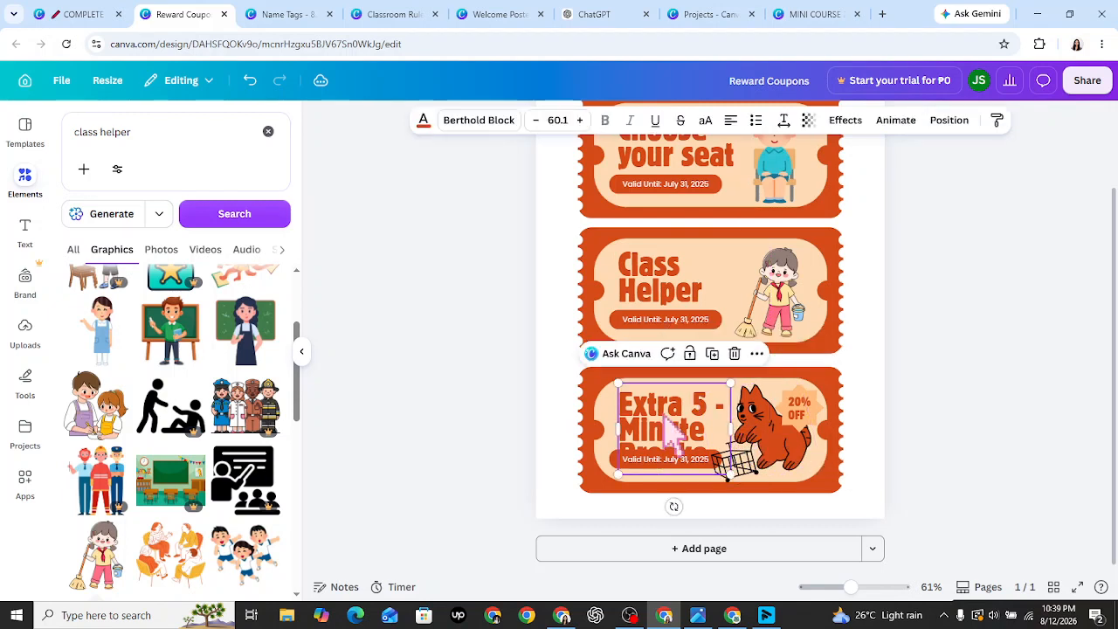
double_click(664, 415)
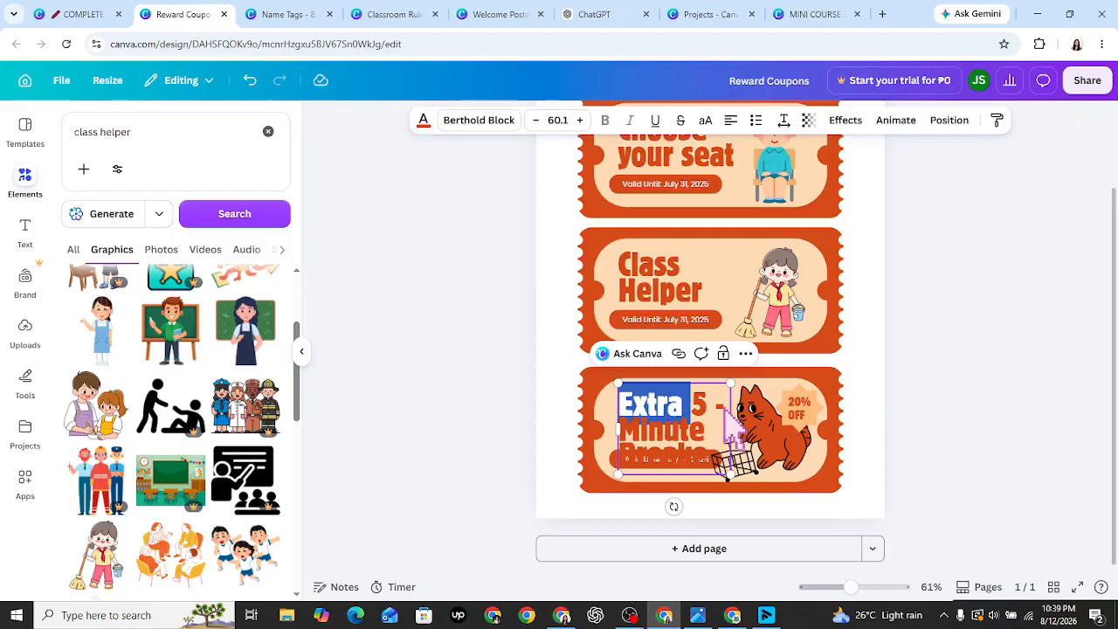
click(725, 408)
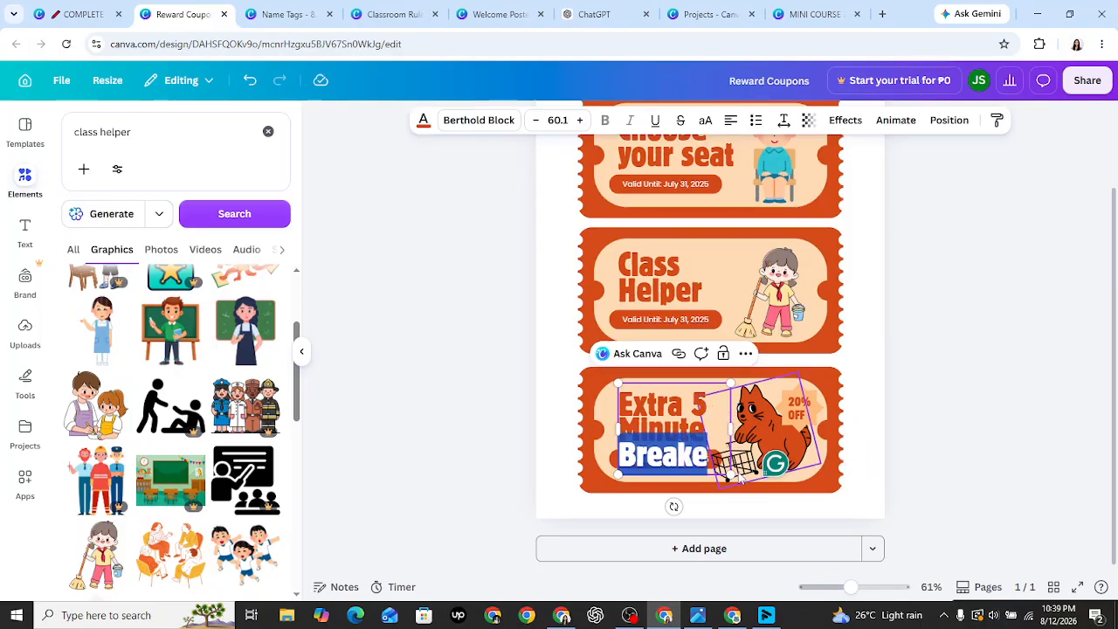
key(Return)
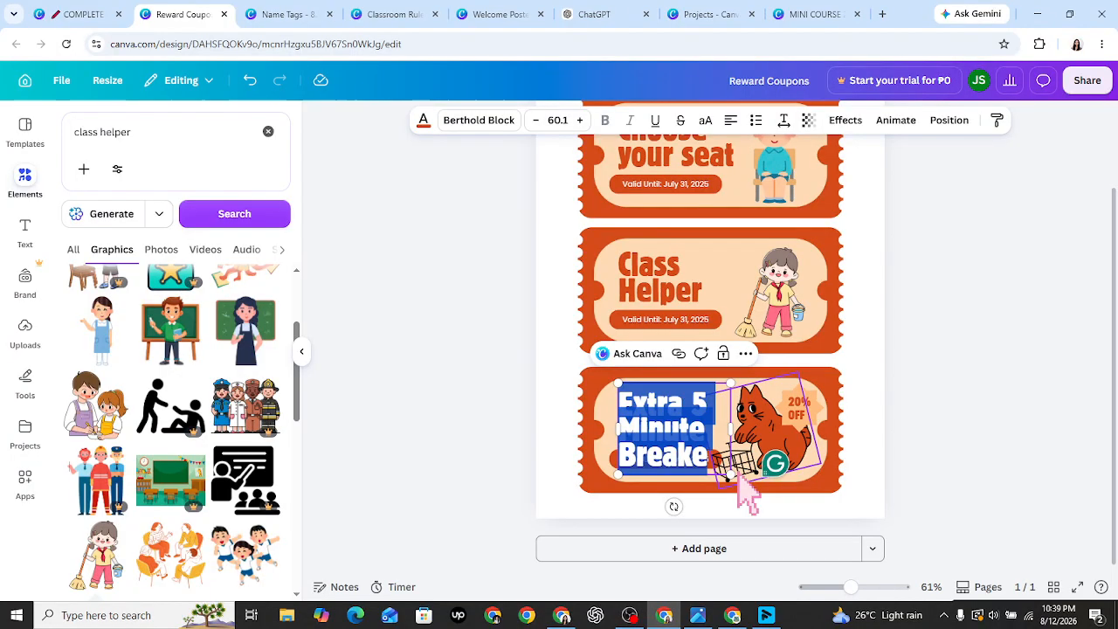
text(Extra)
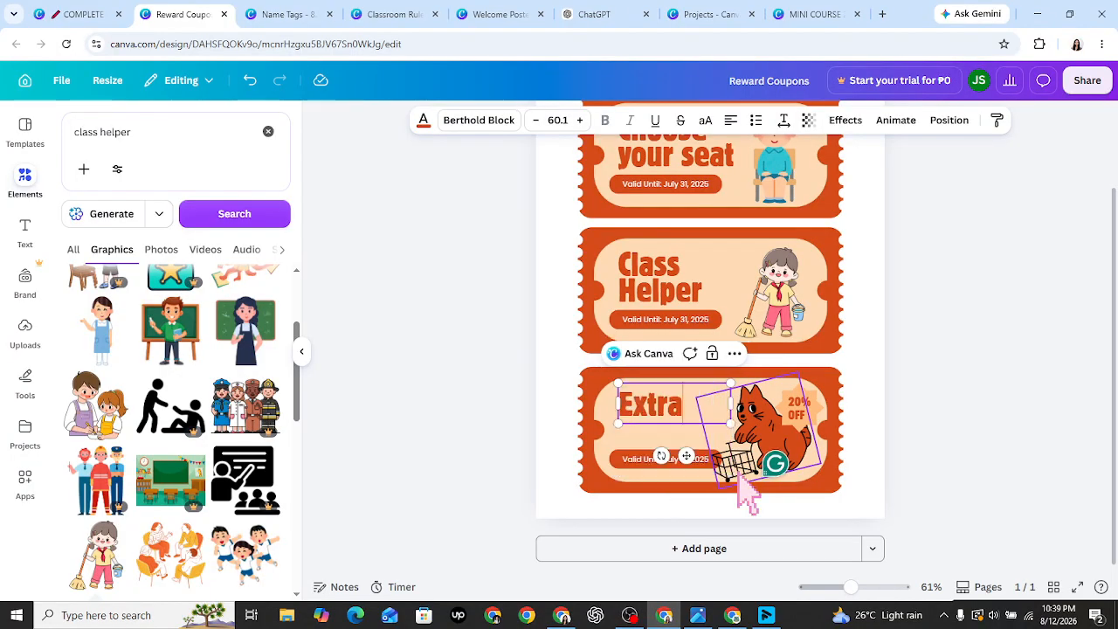
text( Break)
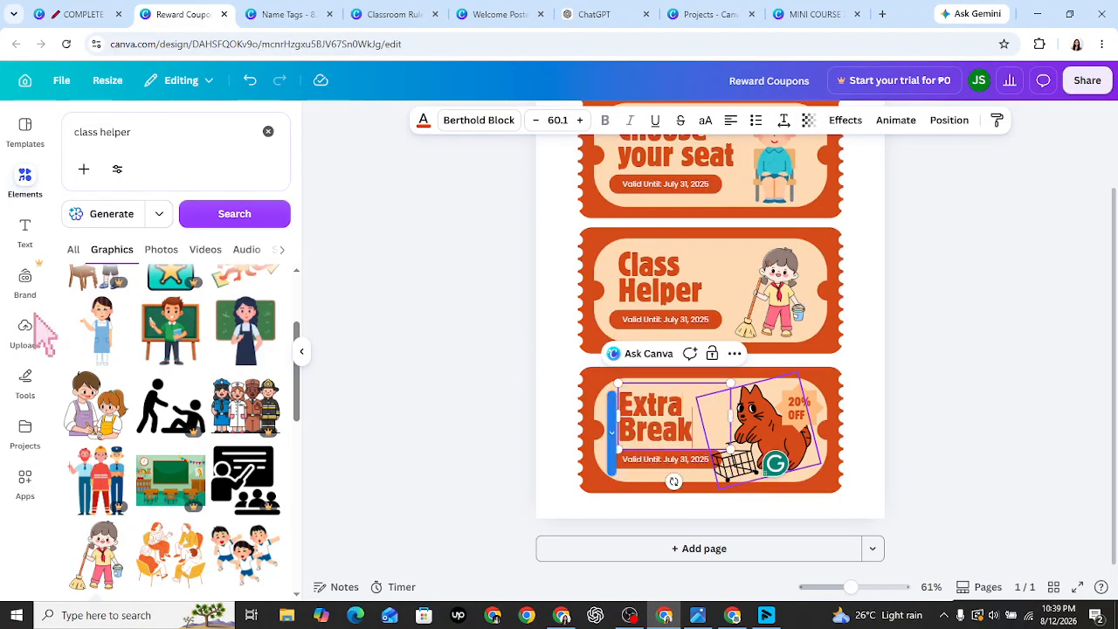
- Replace the class helper graphics search with an 'extra break' search
click(268, 132)
text(extra break)
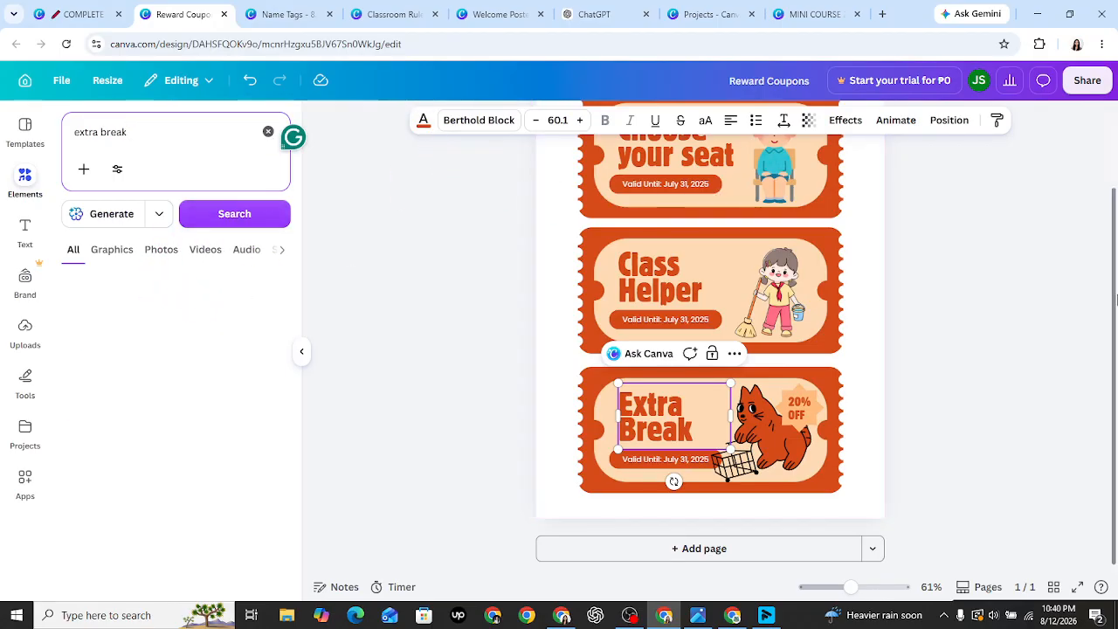
scroll(1109, 288, up, 3)
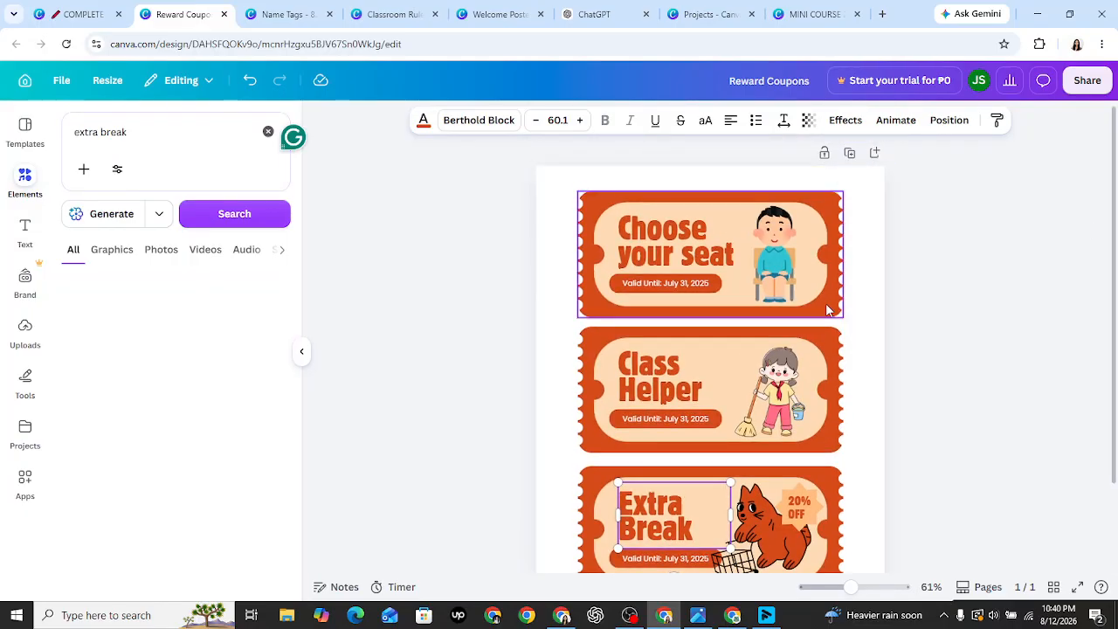
- Check the Welcome Poster's blue, yellow and green palette, then return to the Reward Coupons design
click(828, 310)
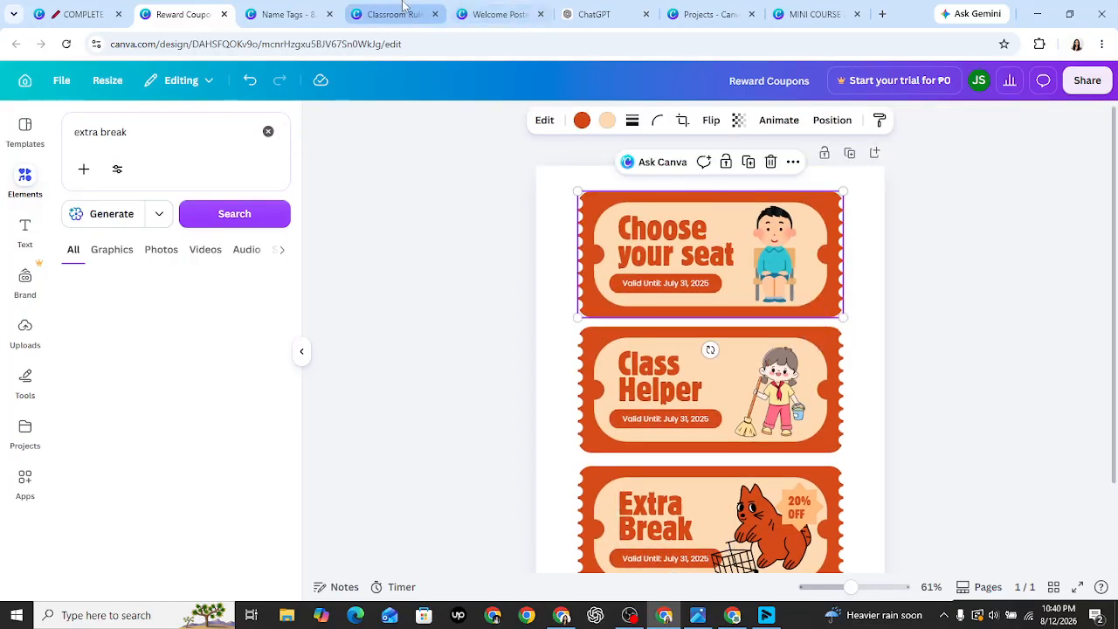
click(495, 14)
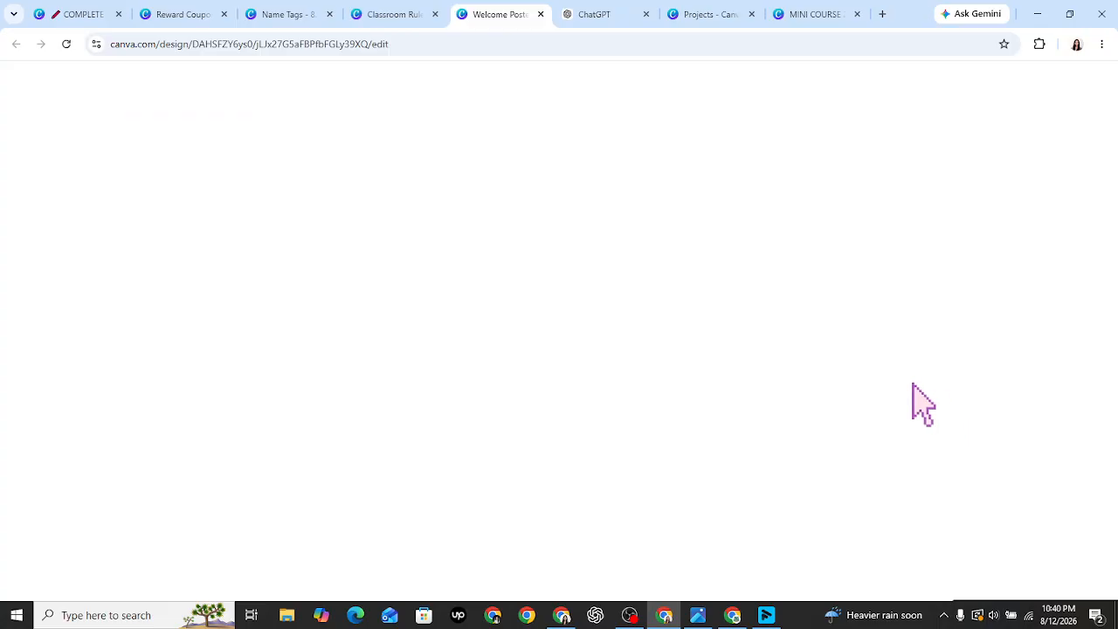
scroll(922, 404, up, 5)
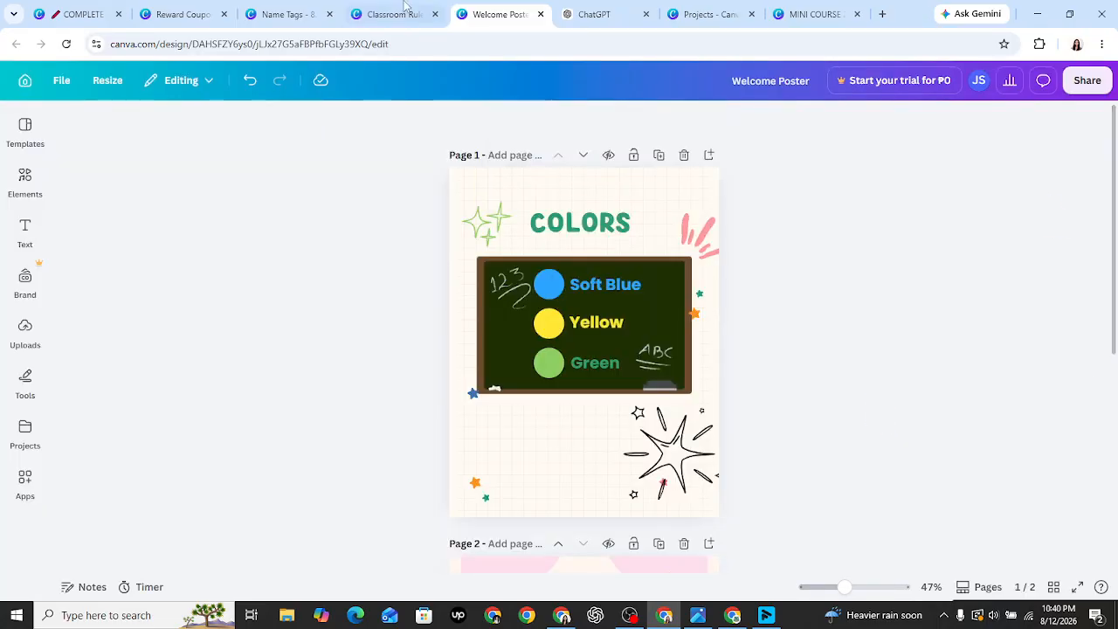
click(190, 5)
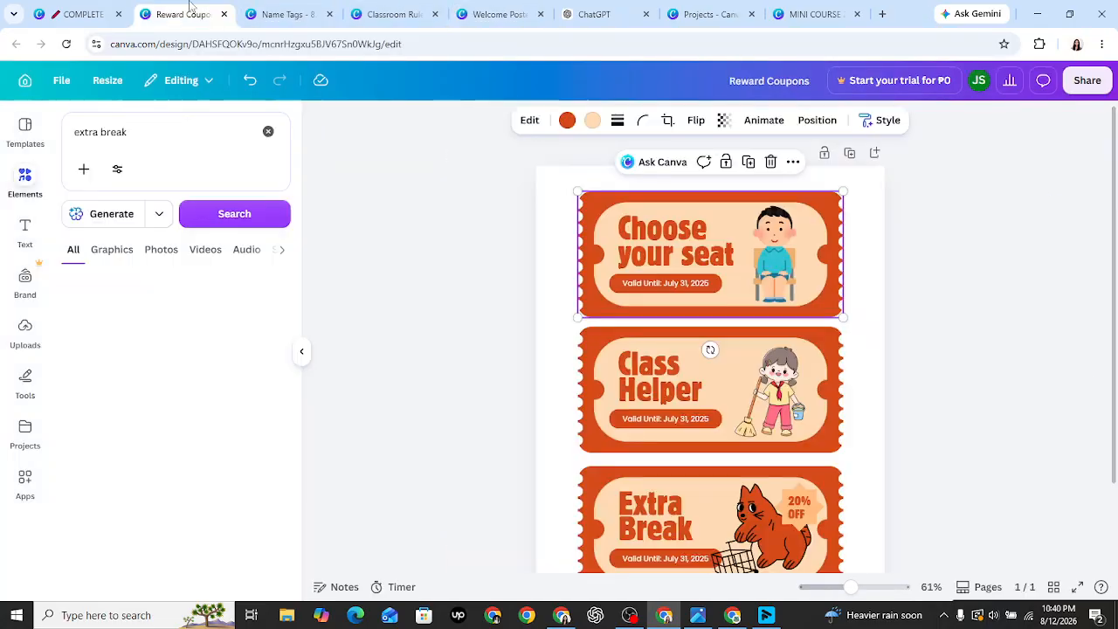
- Recolour the first ticket's border soft blue
click(567, 122)
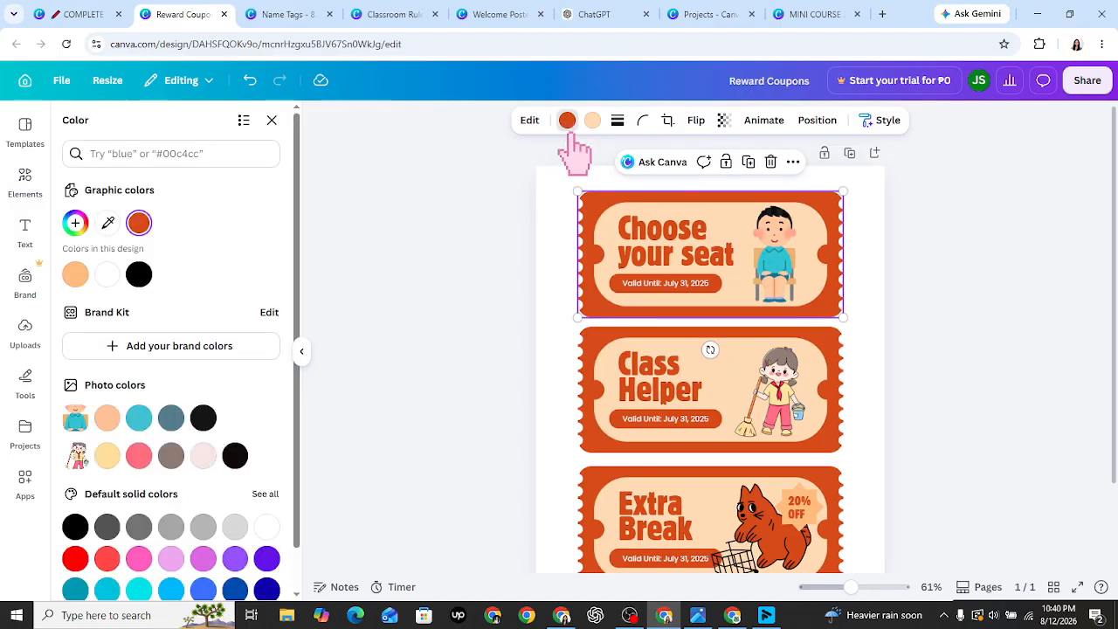
click(223, 155)
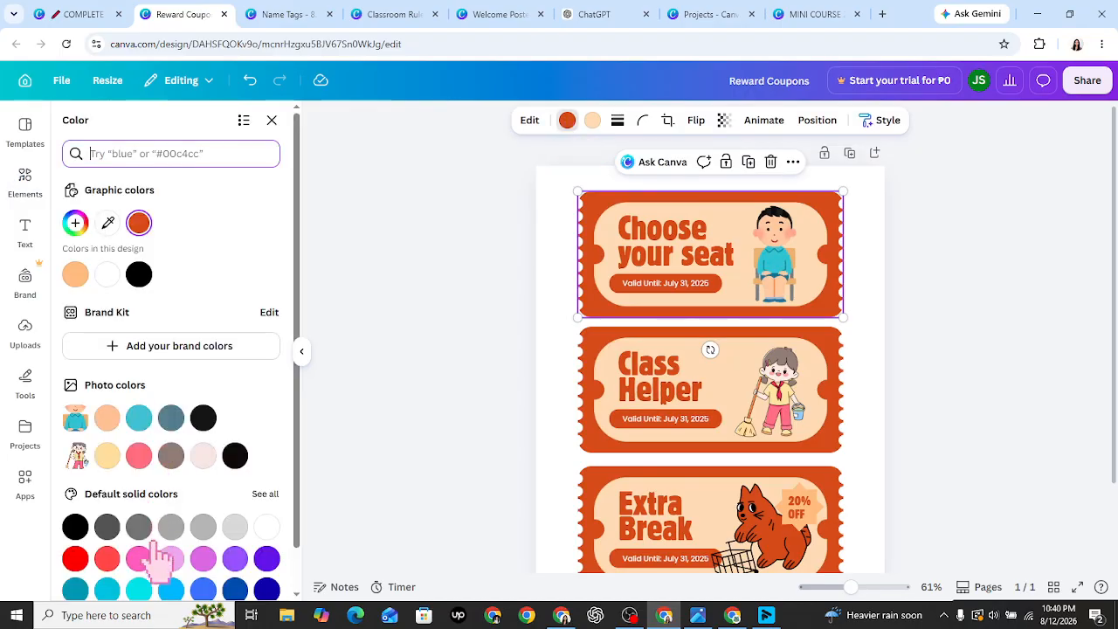
text(soft blue)
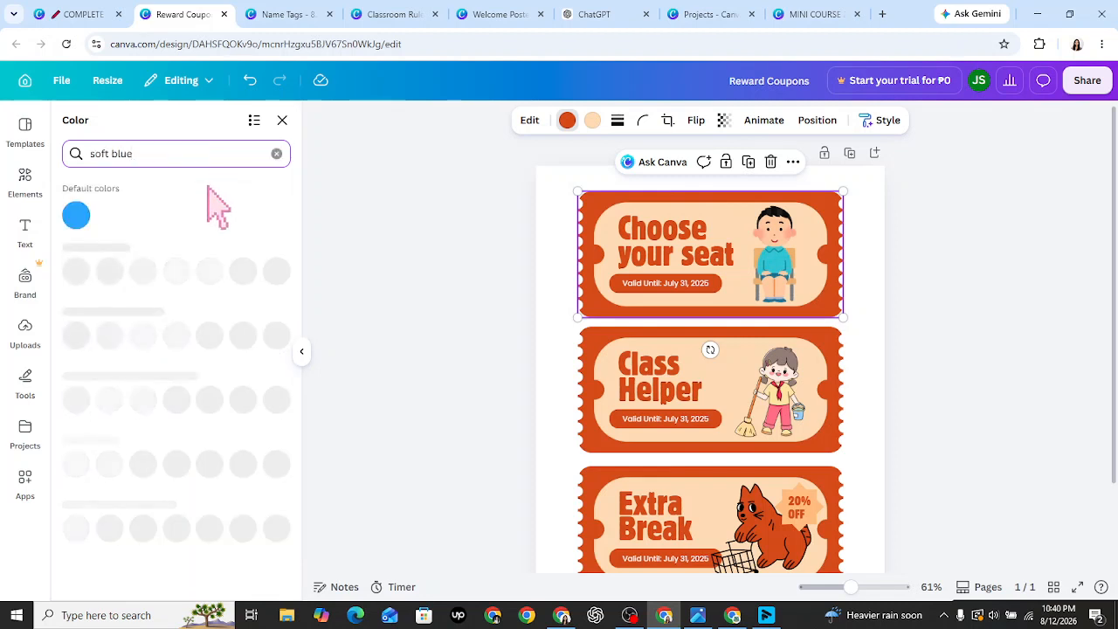
click(76, 214)
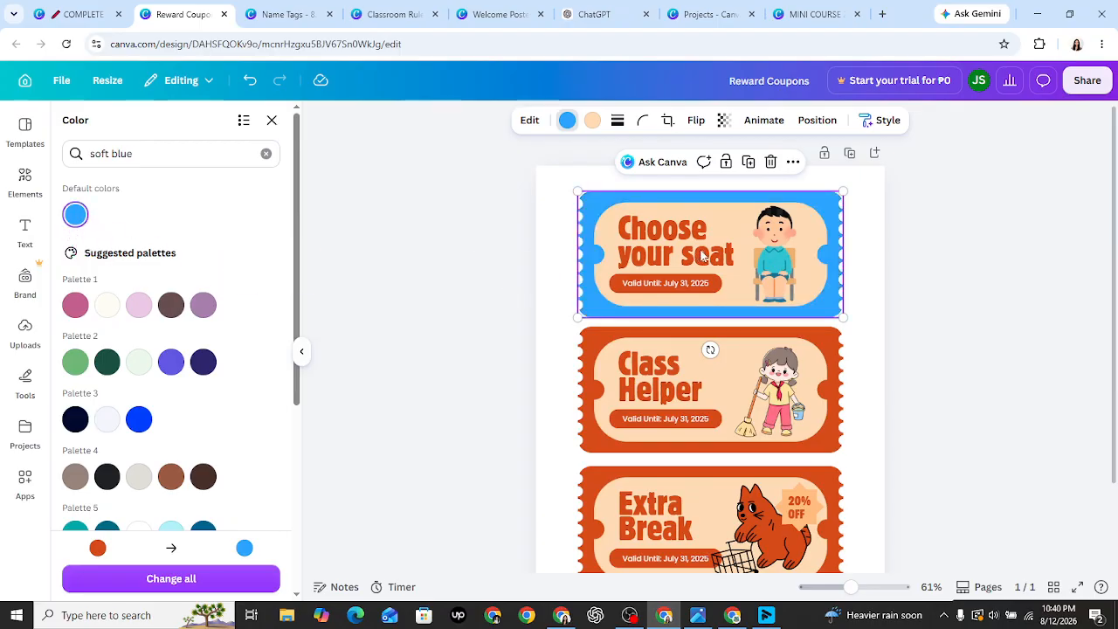
- Delete a stray blue square and make the Class Helper ticket border yellow
click(601, 371)
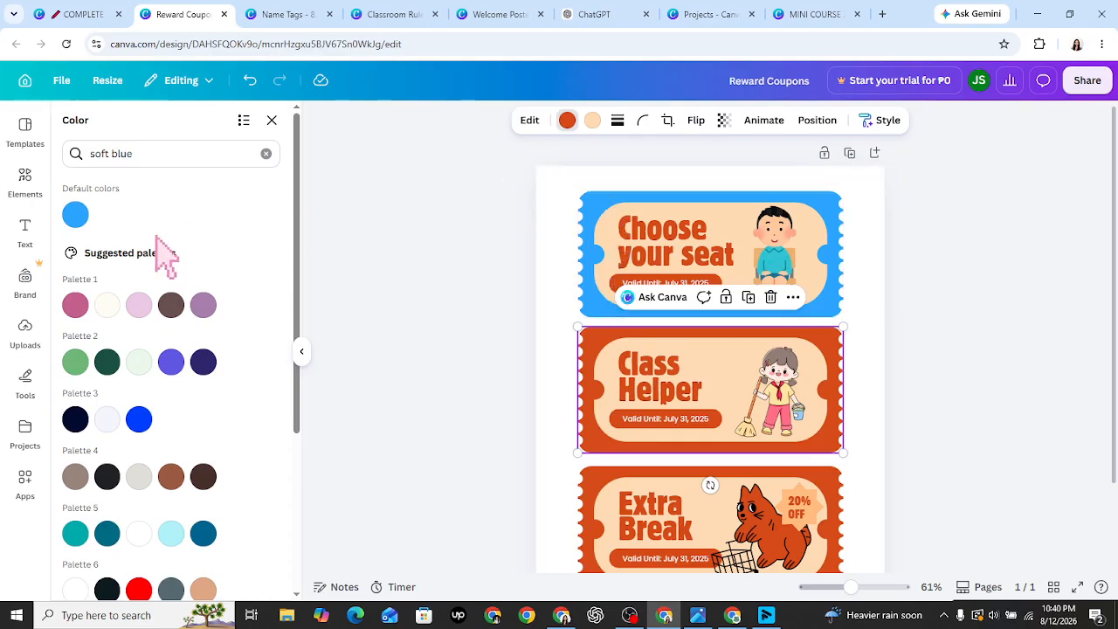
click(266, 155)
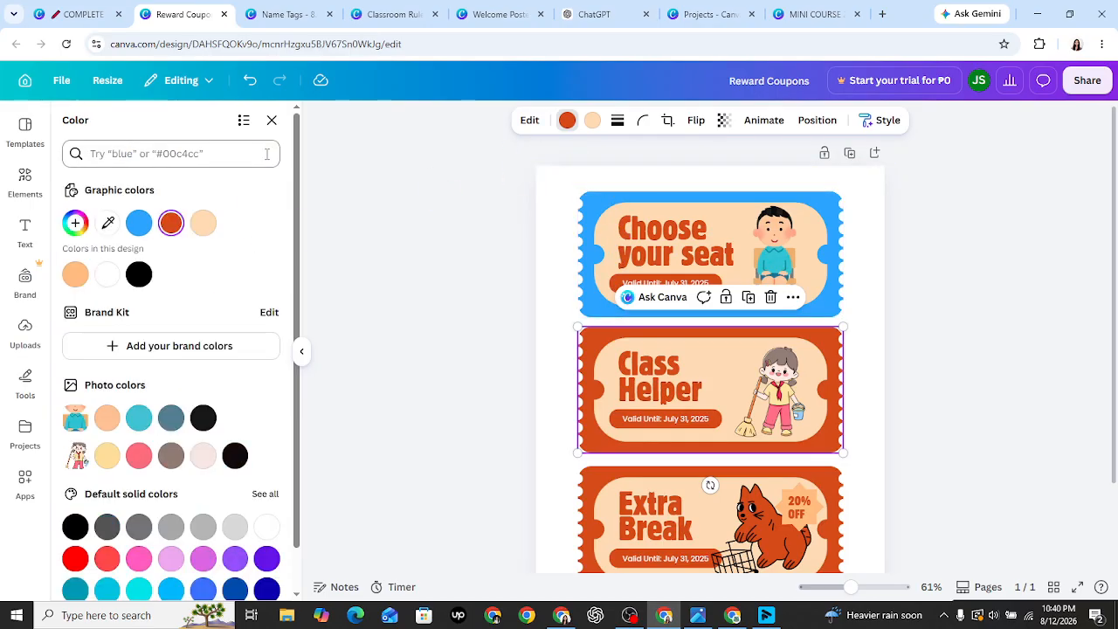
text(ree)
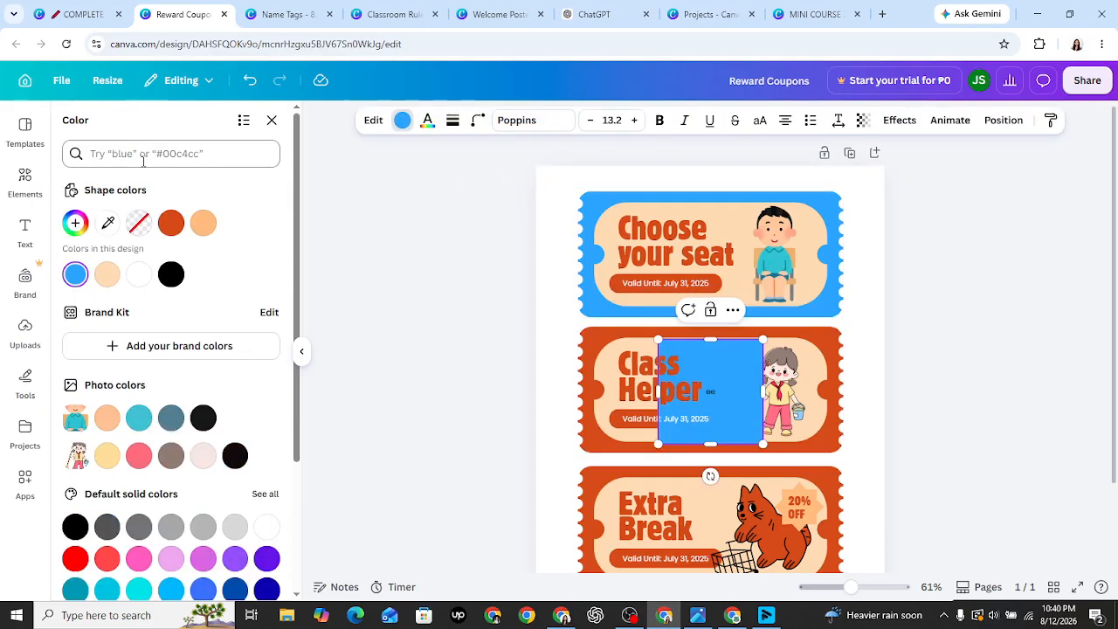
click(729, 387)
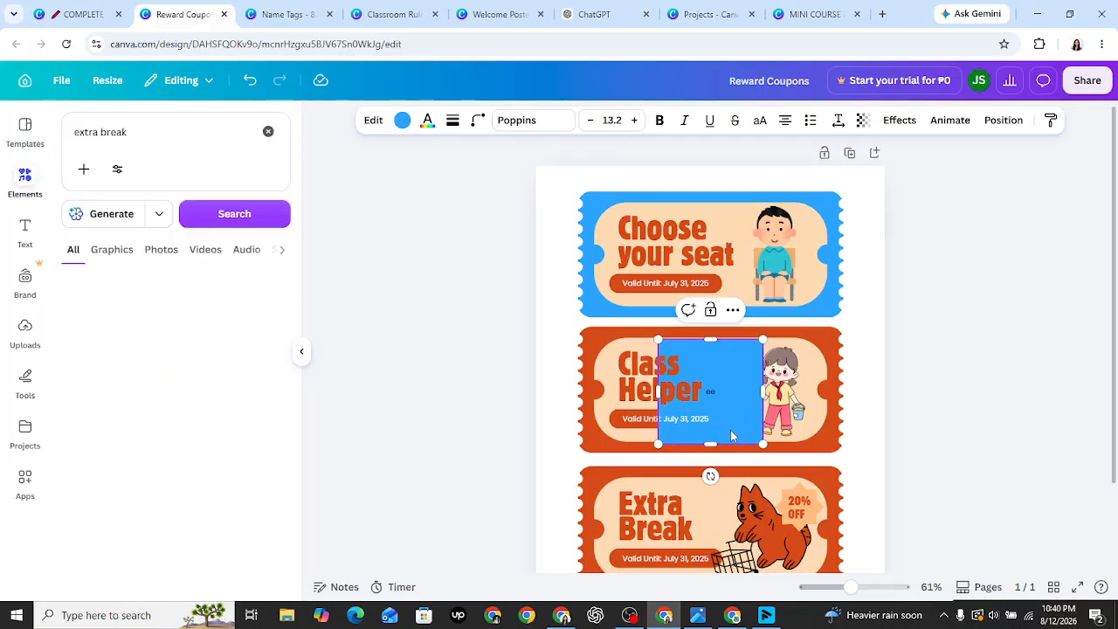
key(Delete)
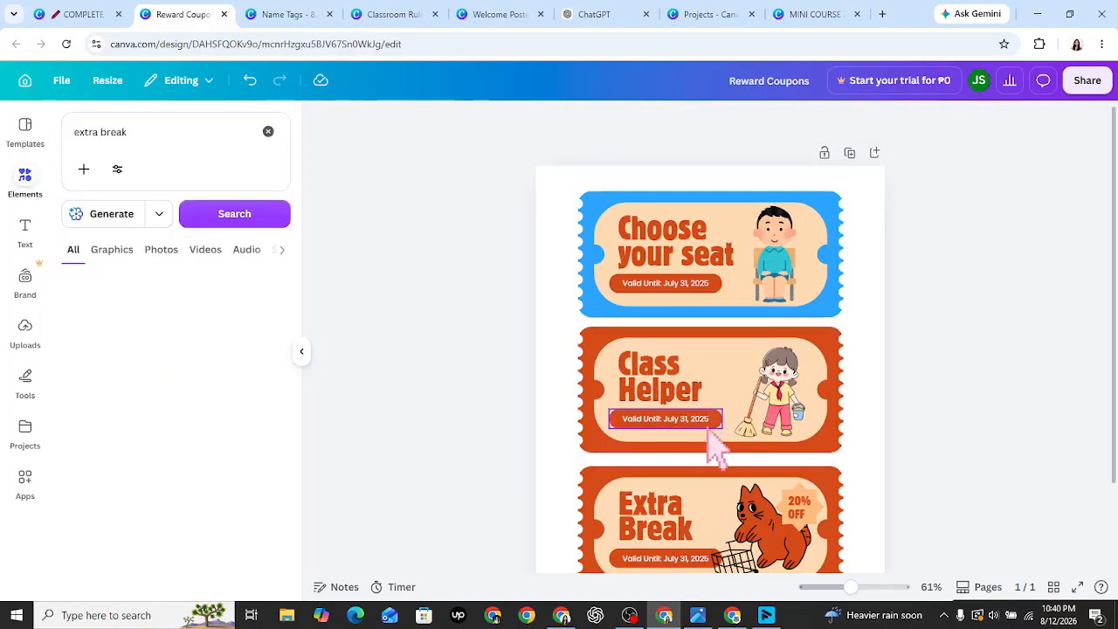
click(599, 358)
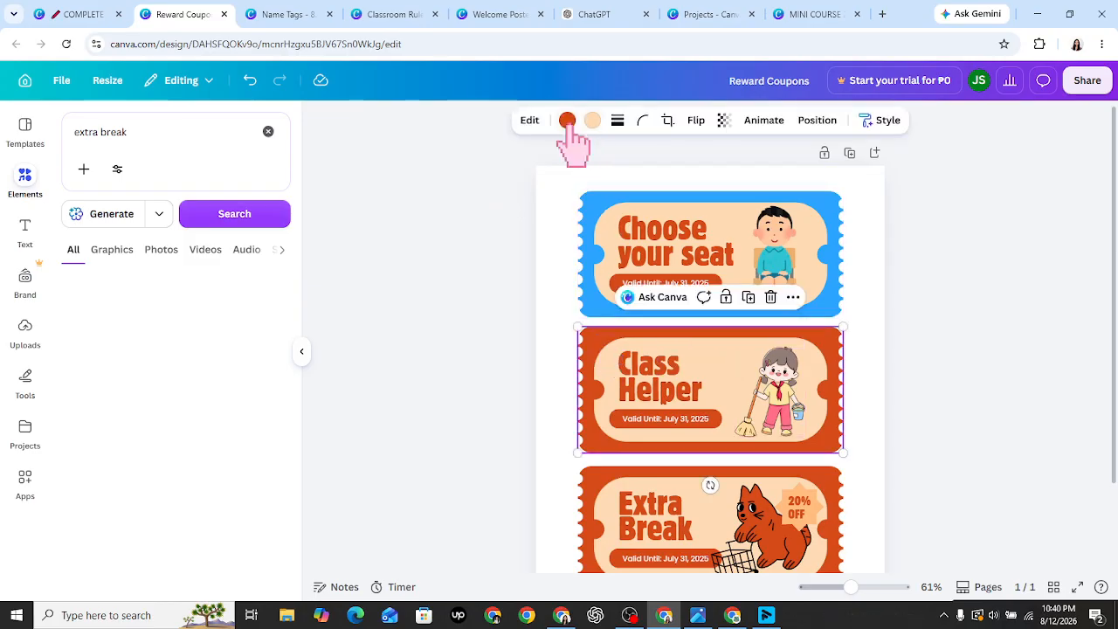
click(568, 122)
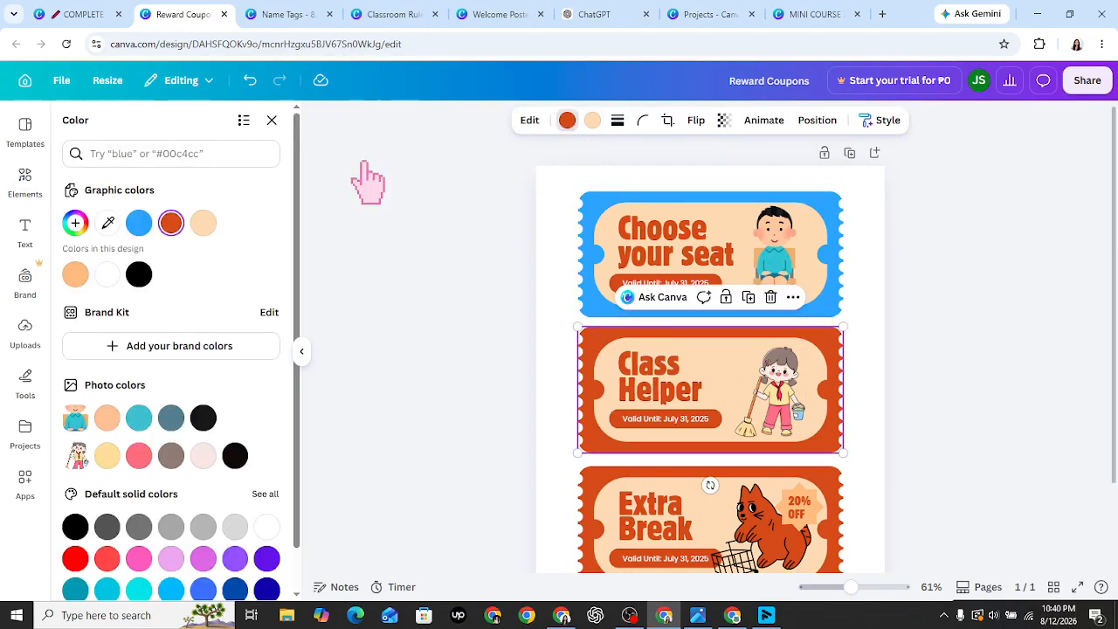
click(253, 153)
text(yellow)
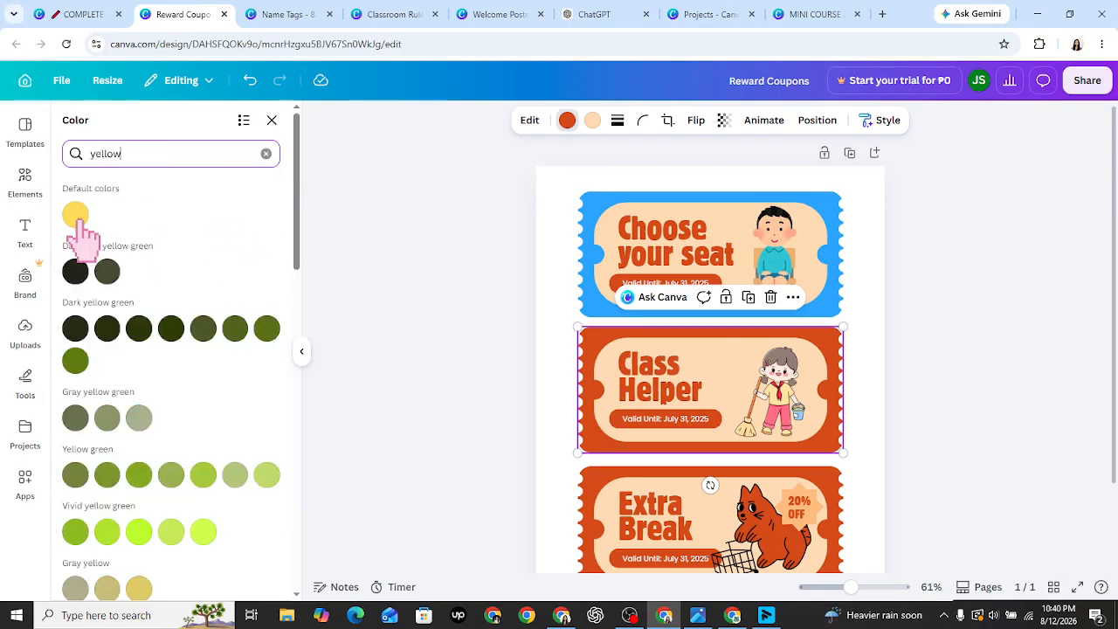
click(76, 215)
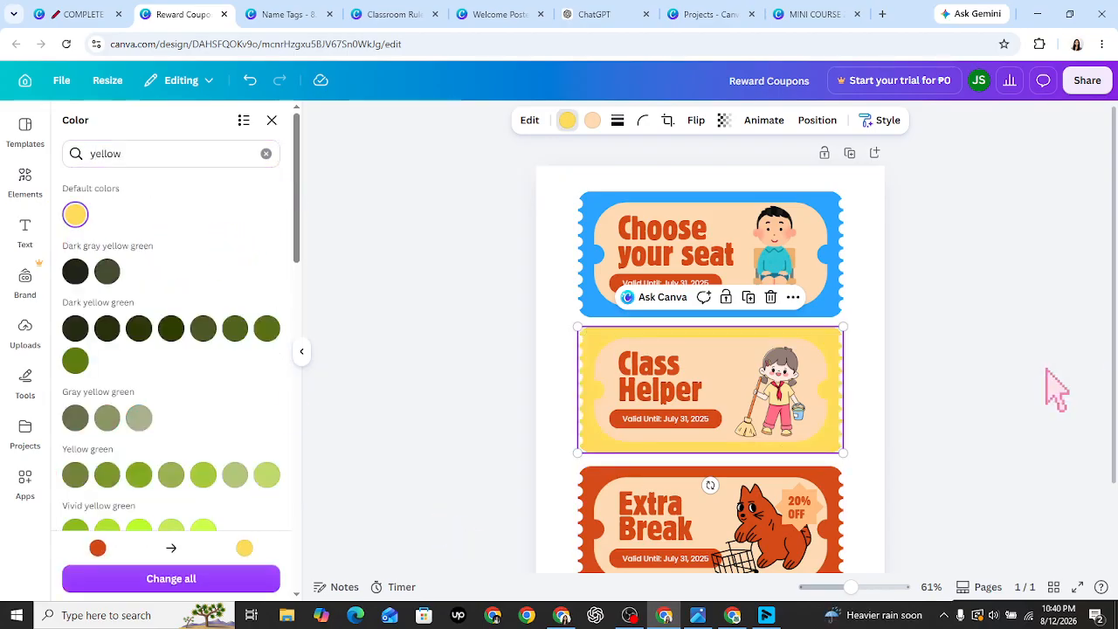
drag(1115, 434, 1116, 517)
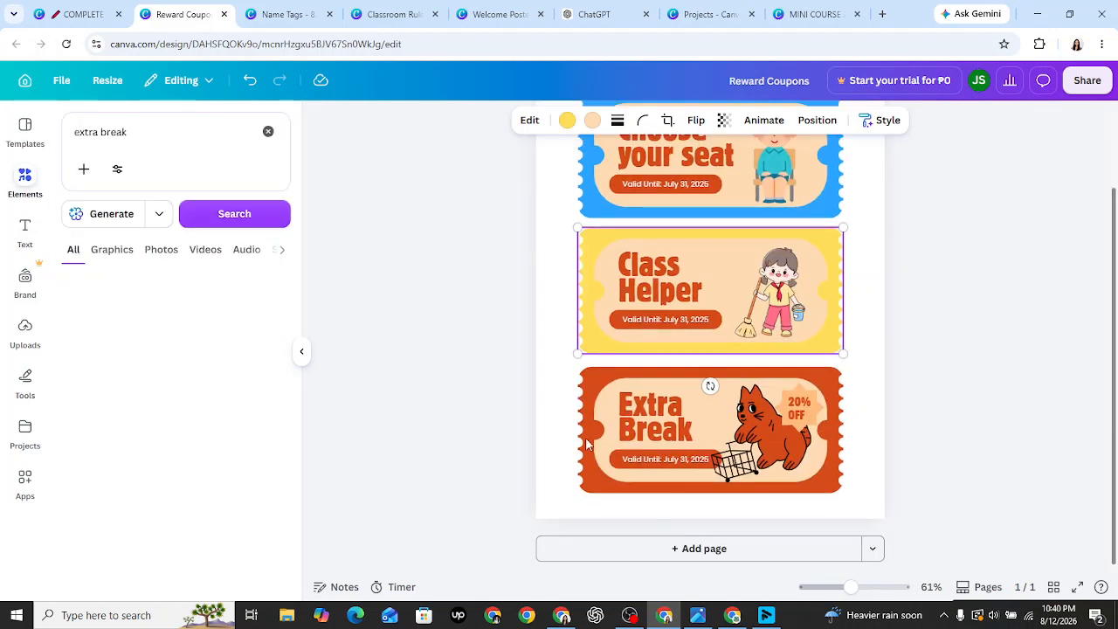
- Recolour the Extra Break ticket dark green (#007a3f) and return to the graphics search
click(601, 411)
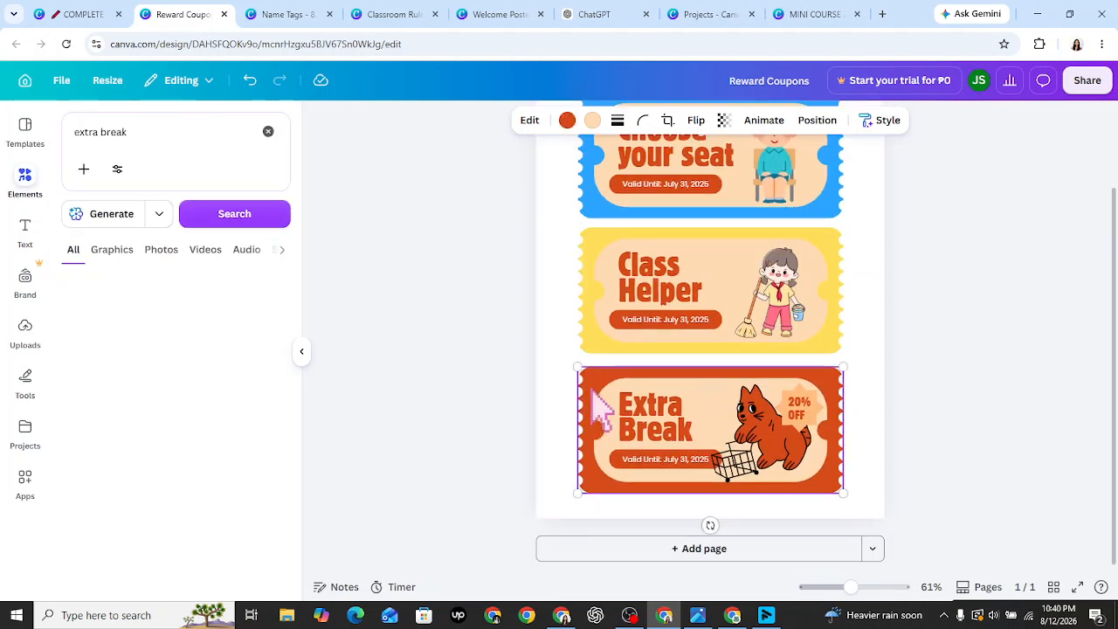
click(567, 120)
click(214, 154)
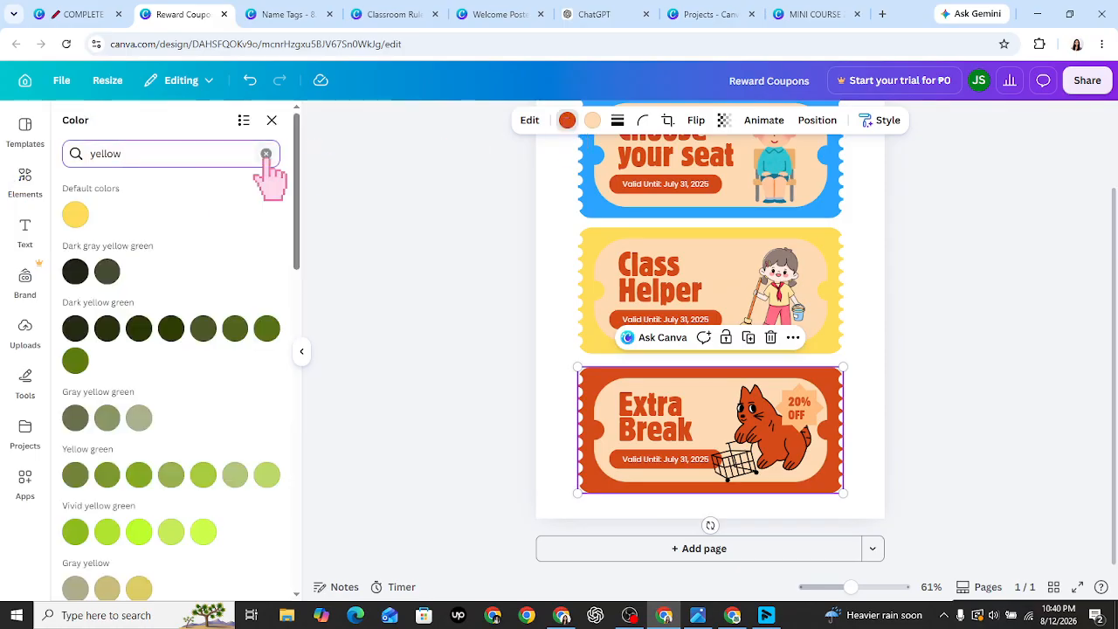
click(265, 154)
click(202, 155)
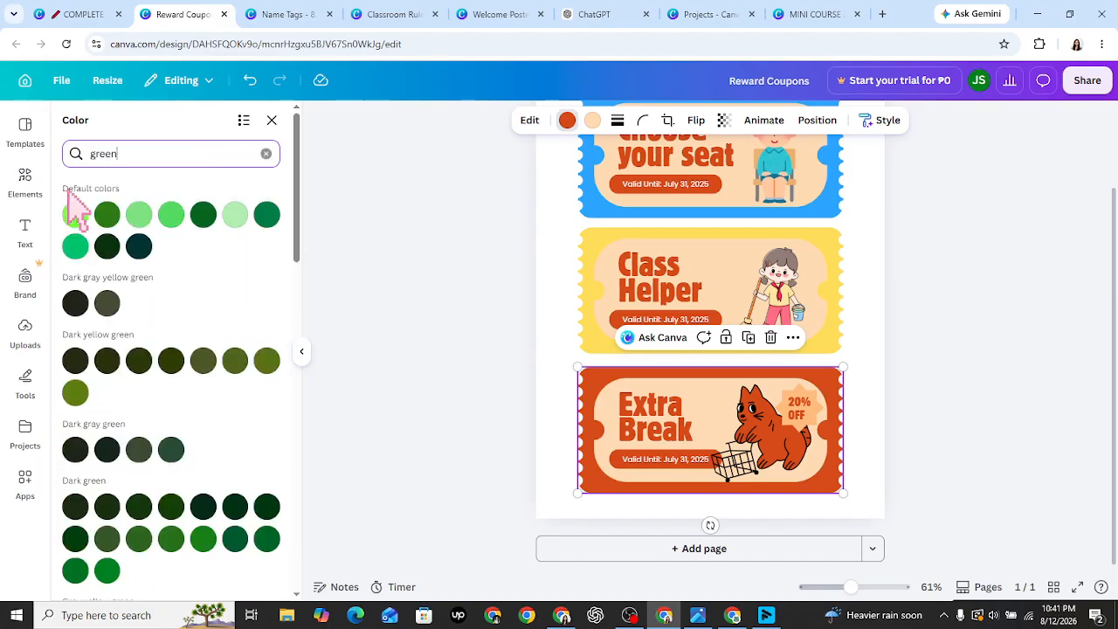
click(270, 223)
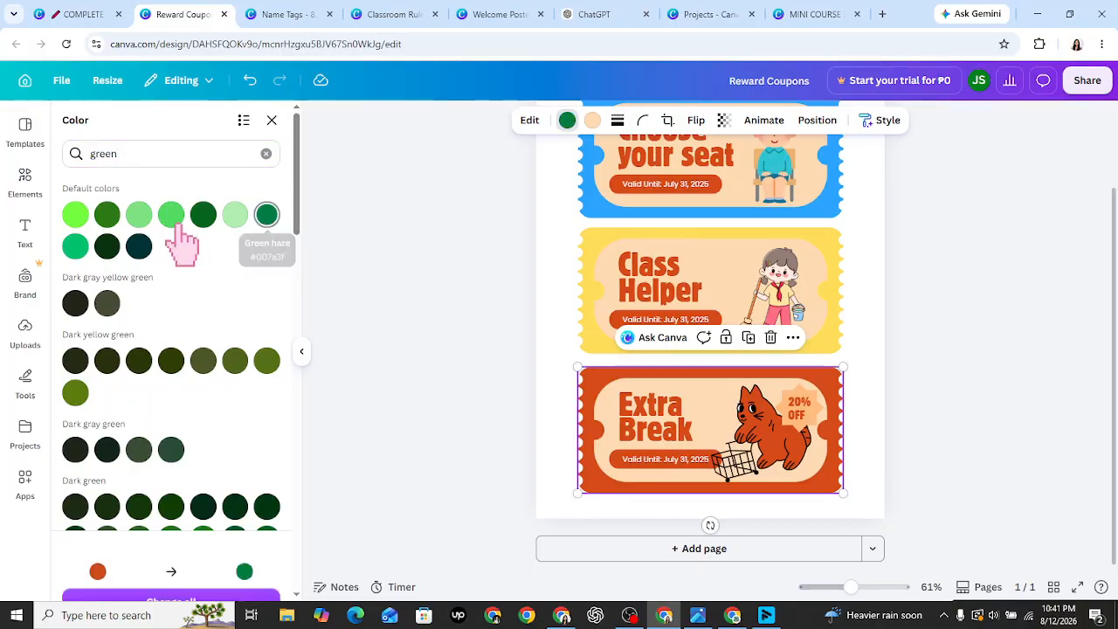
click(24, 179)
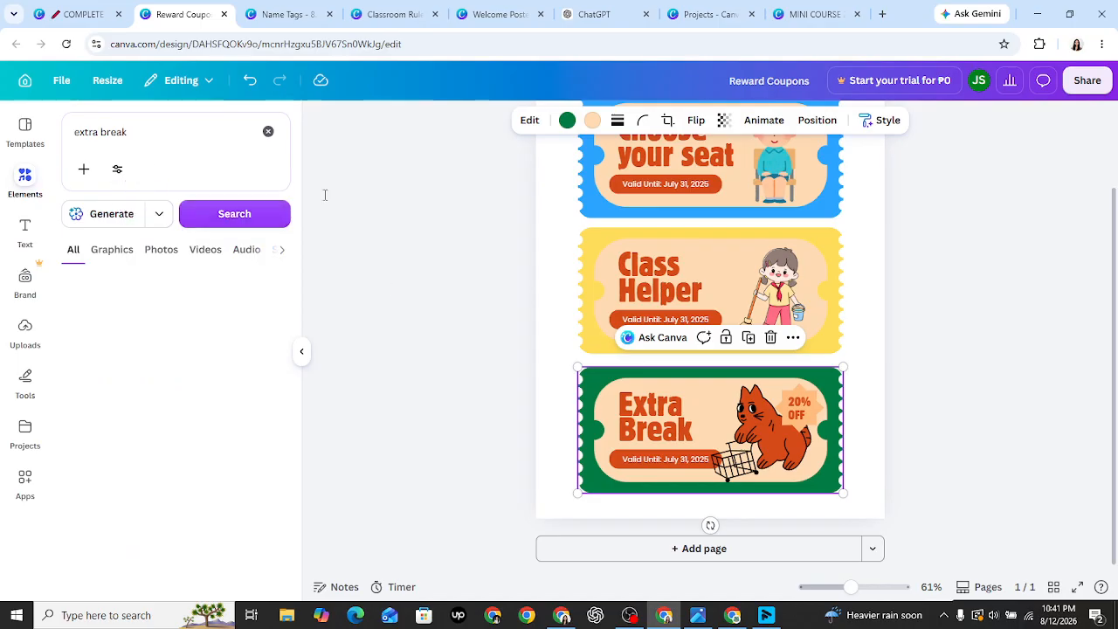
- Delete the cat graphic, the 20% OFF text and its orange badge from the Extra Break coupon
click(770, 432)
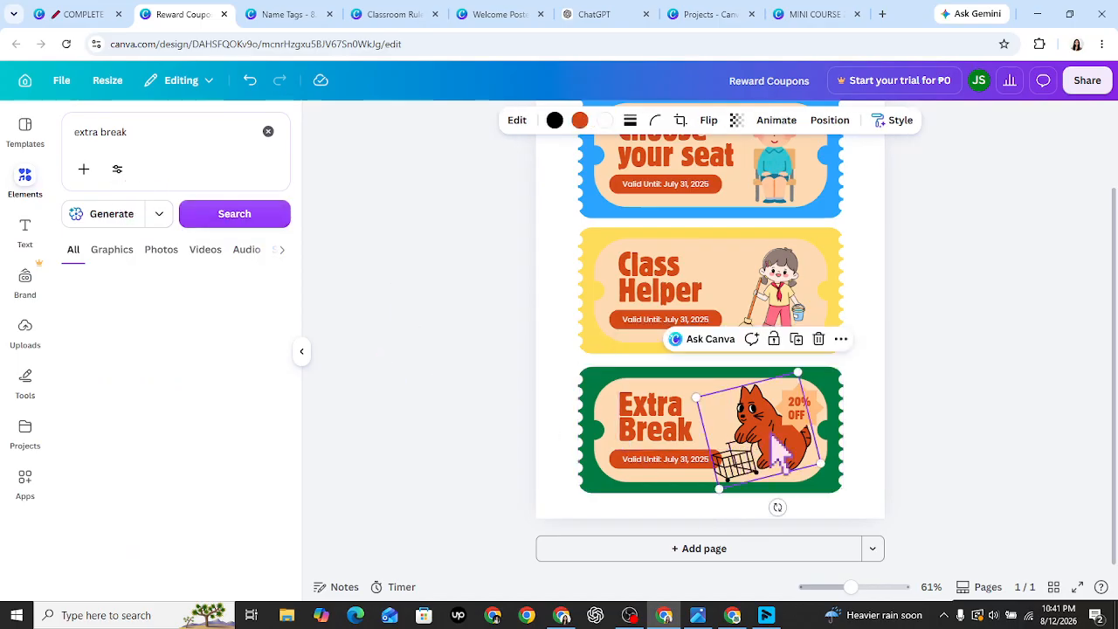
key(Delete)
click(806, 413)
key(Delete)
click(803, 410)
key(Delete)
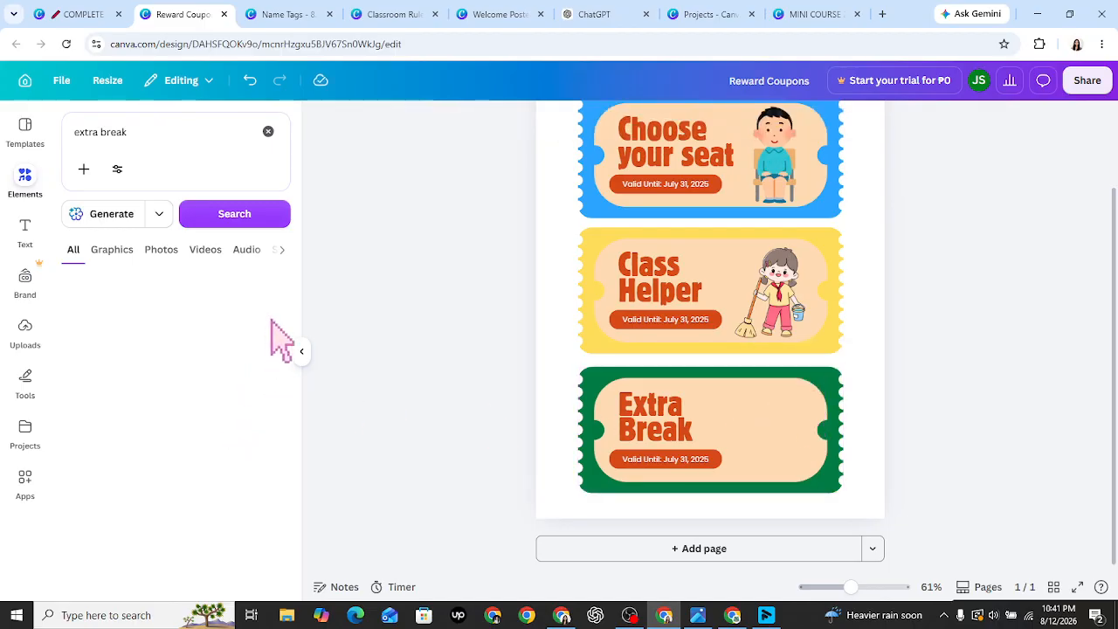
click(241, 220)
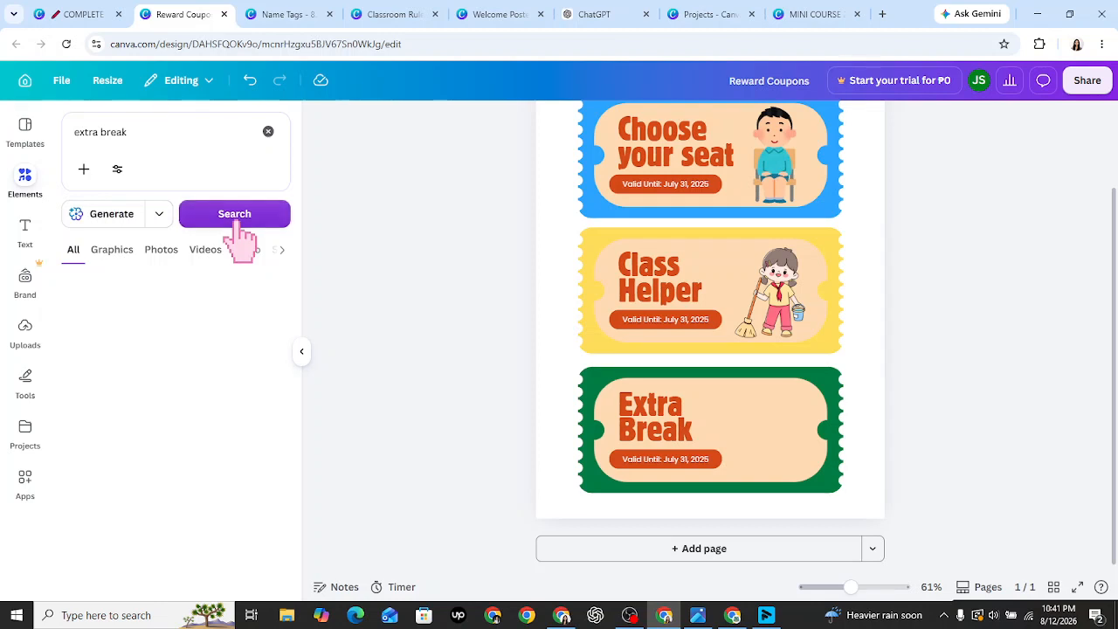
- Change the blue coupon's date line to 'Valid Until School Year End'
click(141, 146)
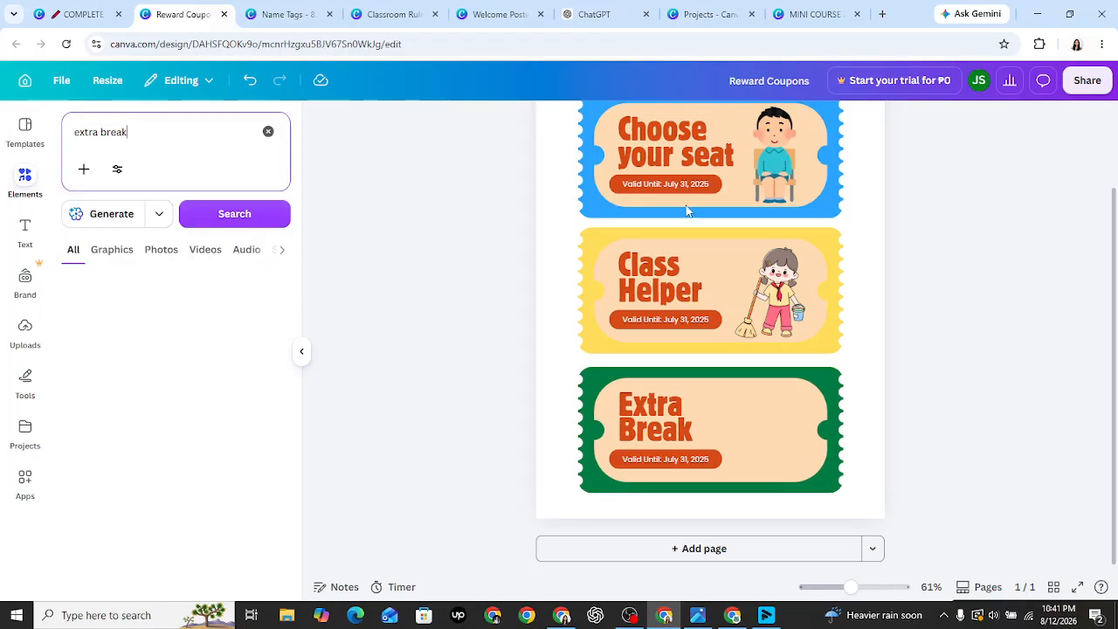
click(671, 186)
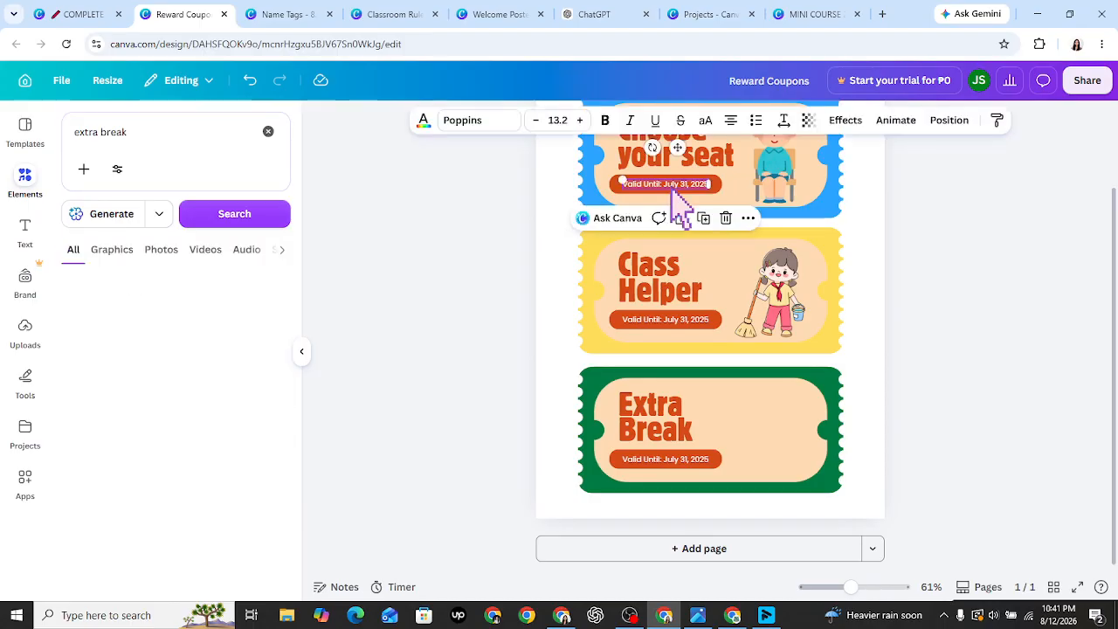
click(670, 186)
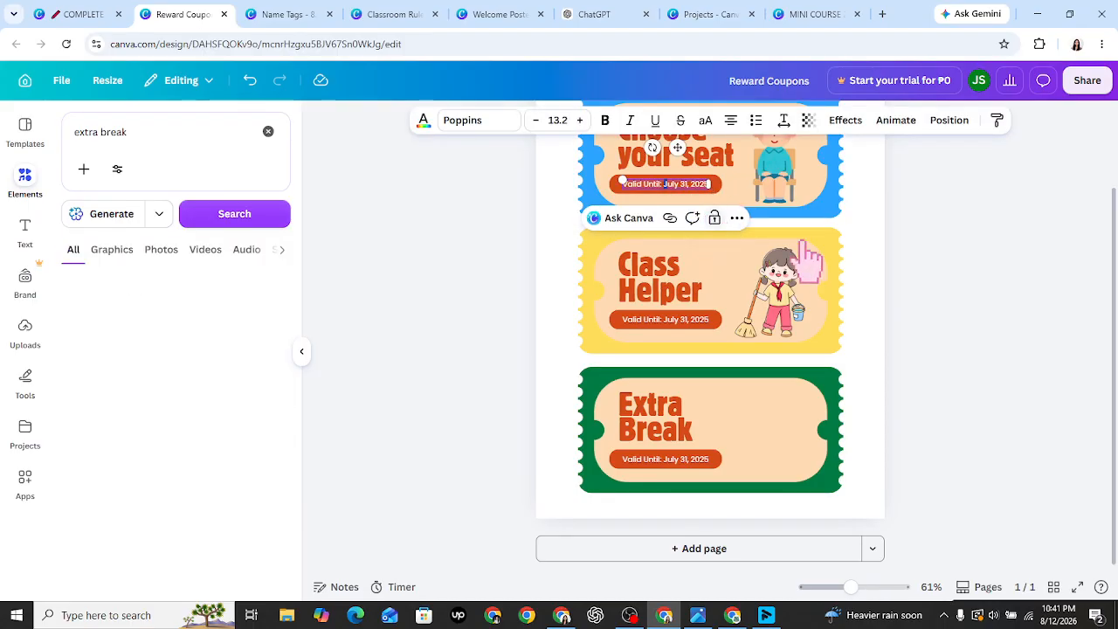
click(1056, 306)
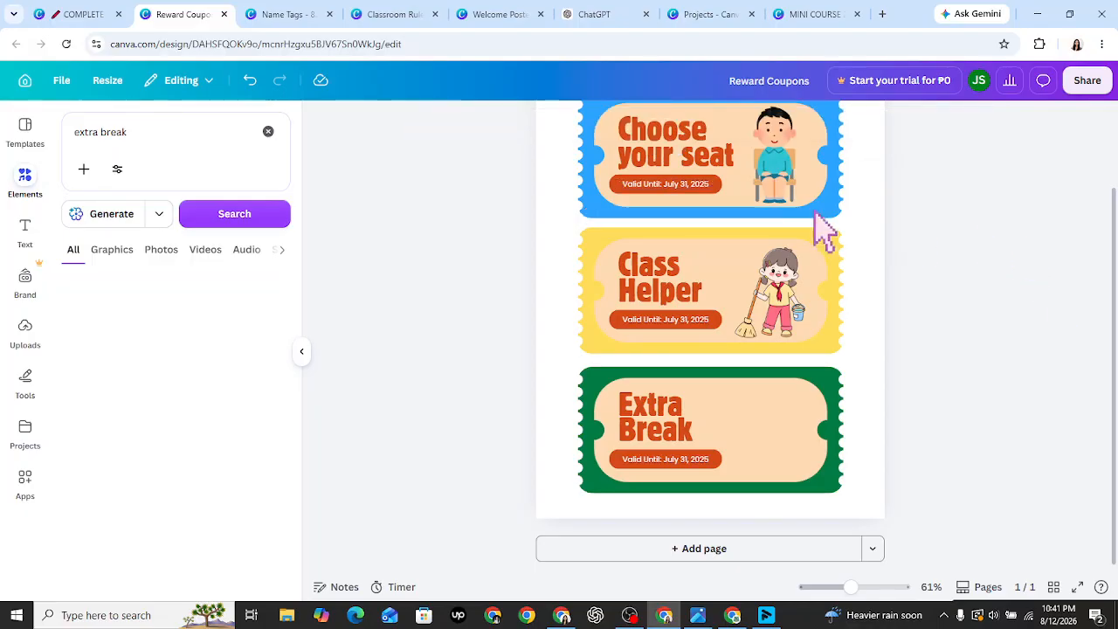
click(674, 187)
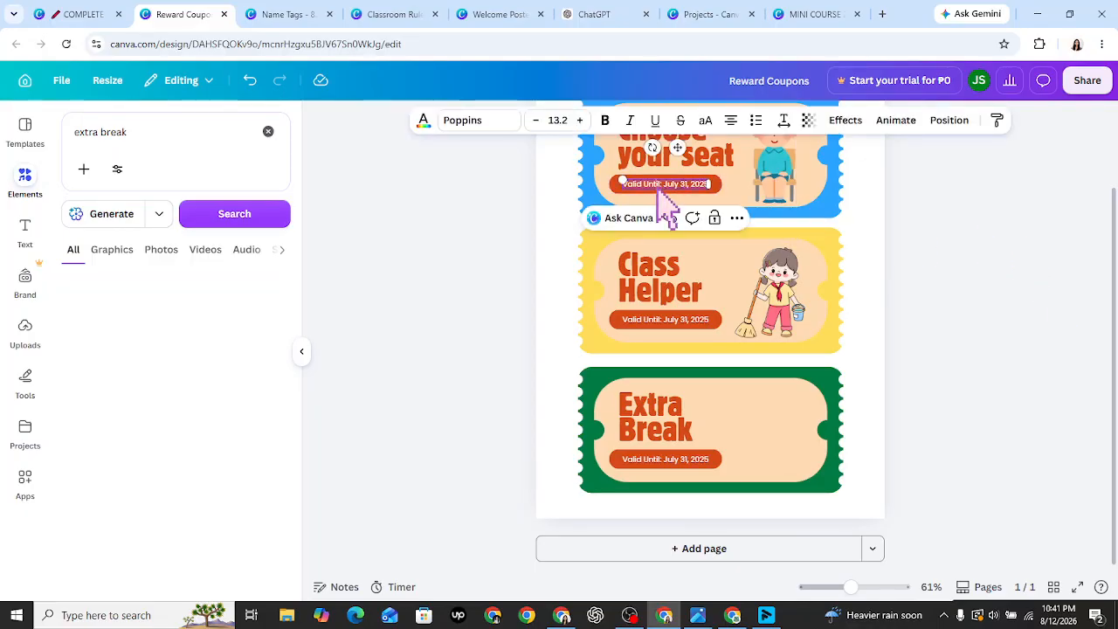
drag(672, 186, 708, 187)
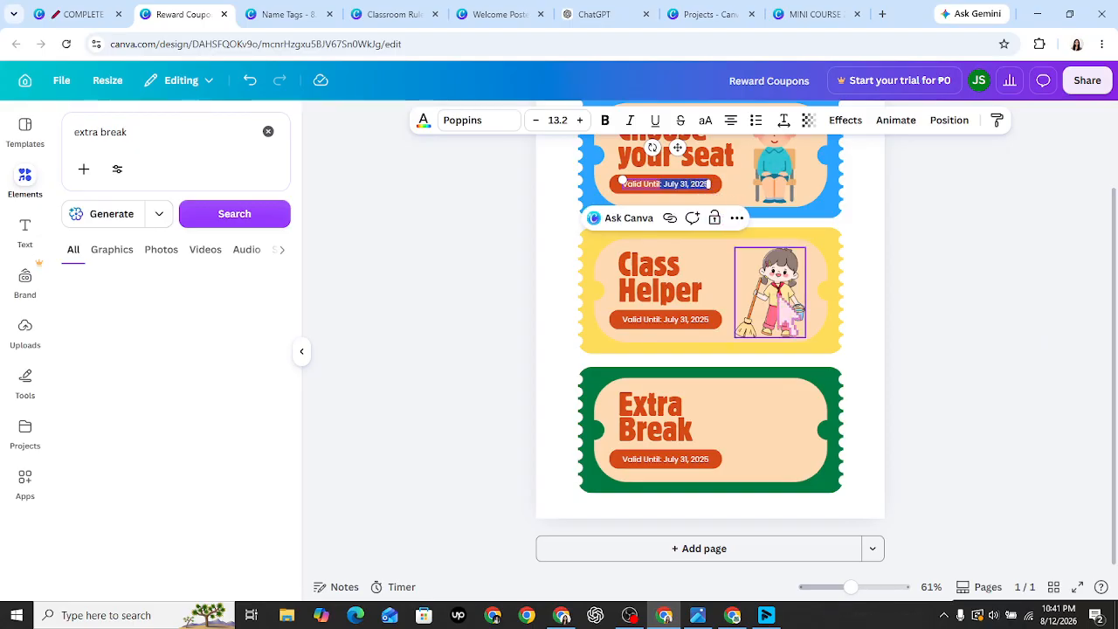
text(Valid Until School Year End)
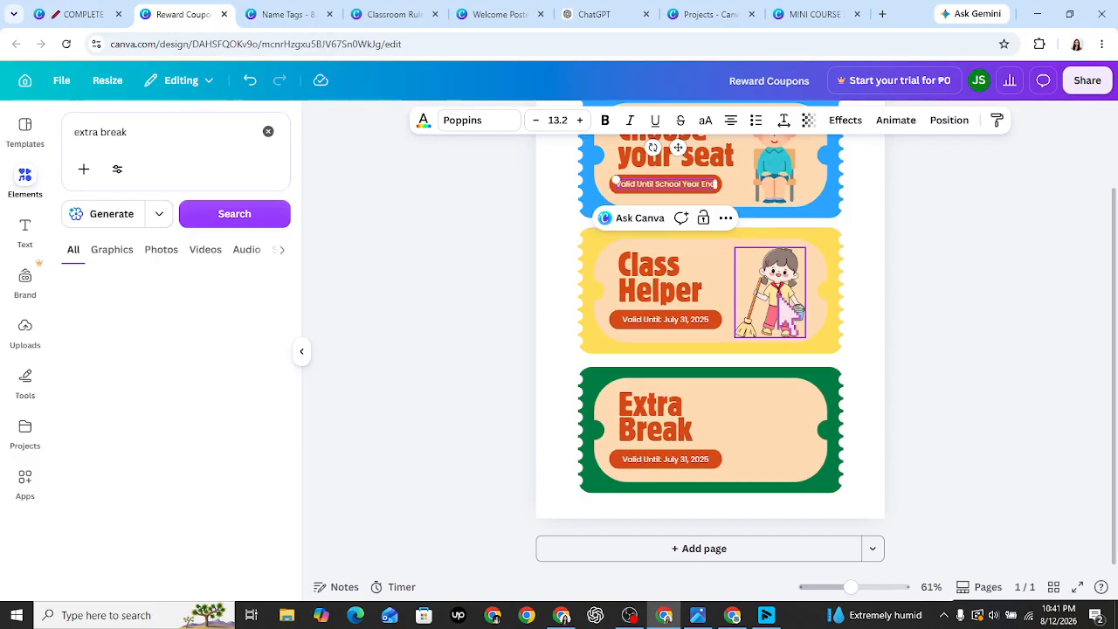
click(1064, 439)
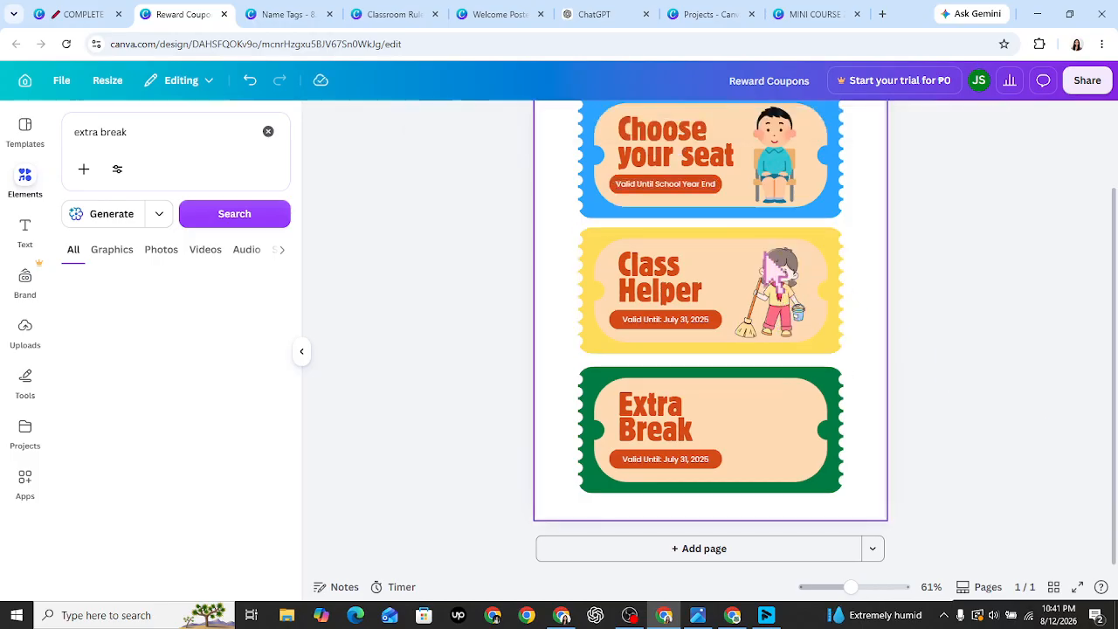
- Copy the School Year End label onto the yellow and green coupons, replacing their July 31 dates
click(686, 185)
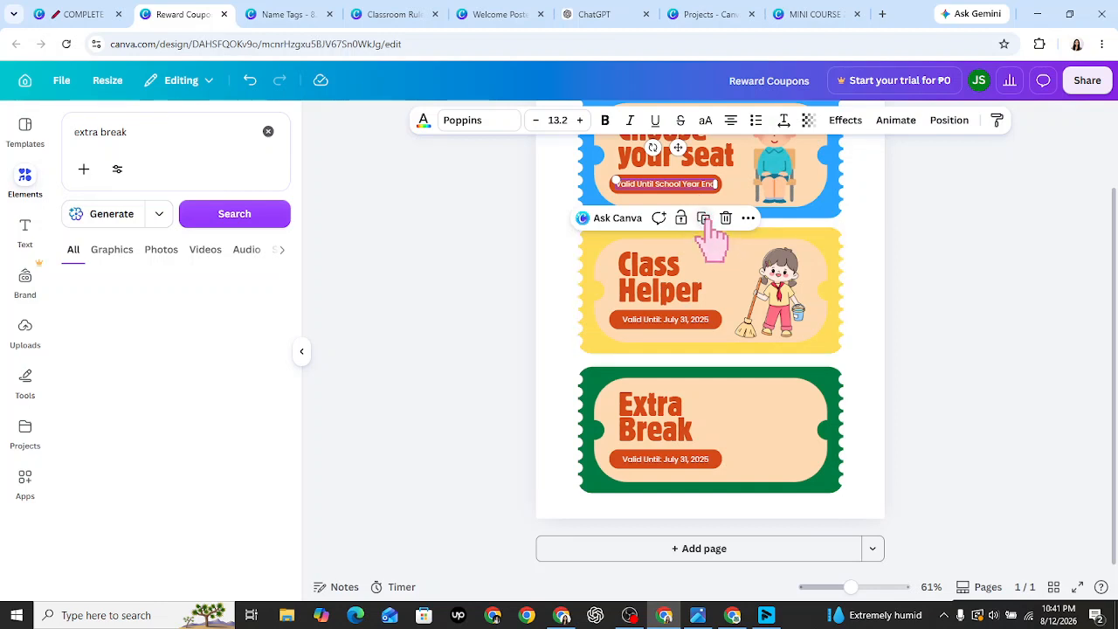
click(704, 218)
click(701, 214)
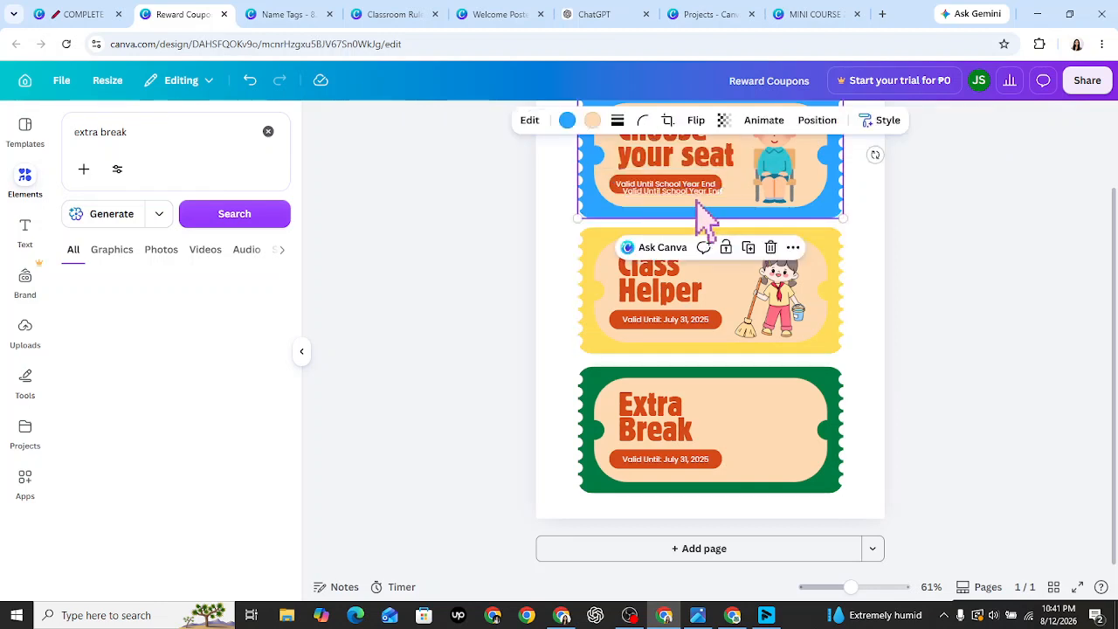
click(699, 212)
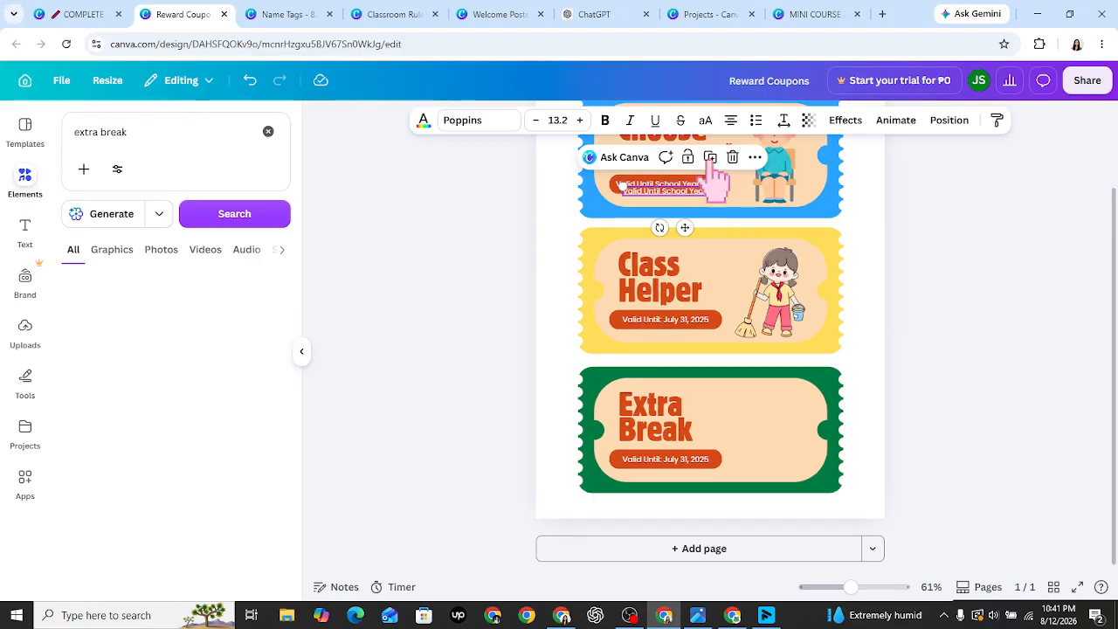
click(693, 323)
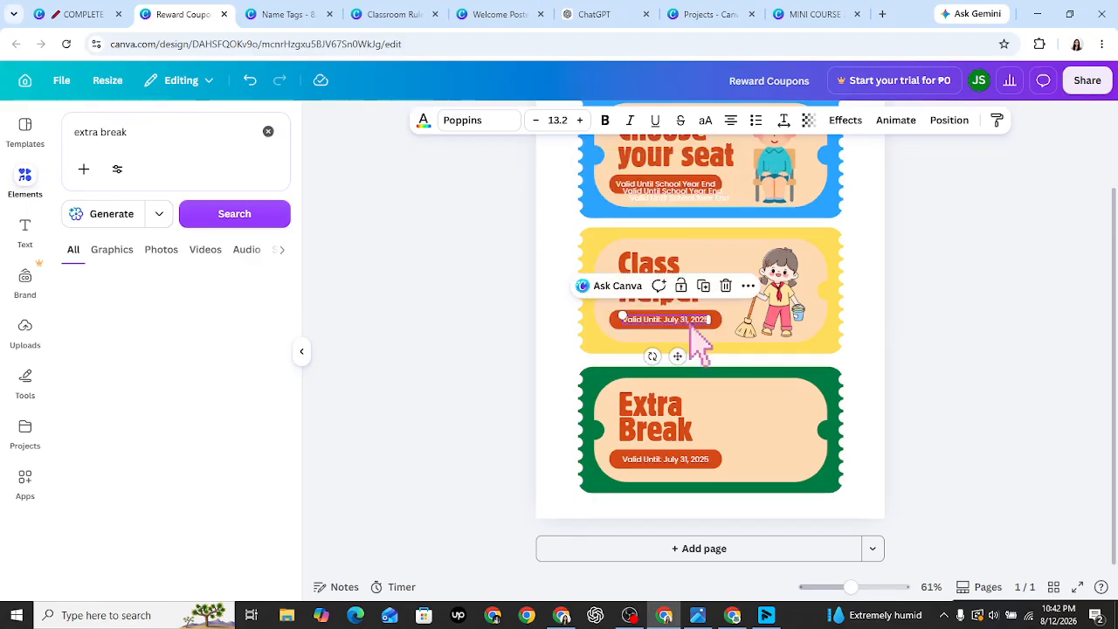
drag(693, 321, 669, 224)
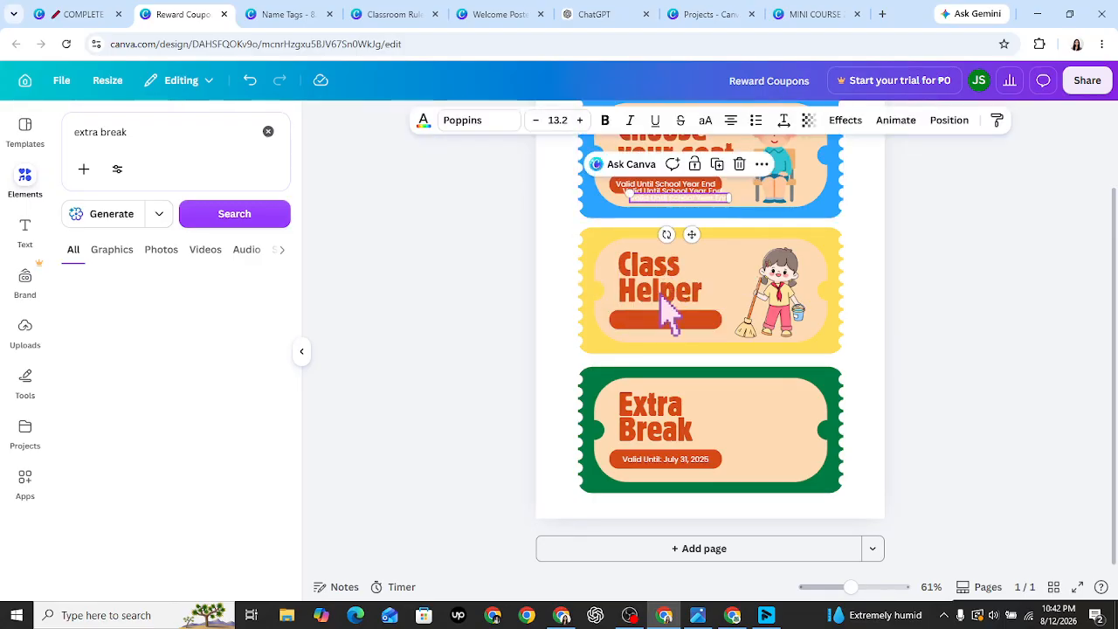
drag(660, 304, 647, 320)
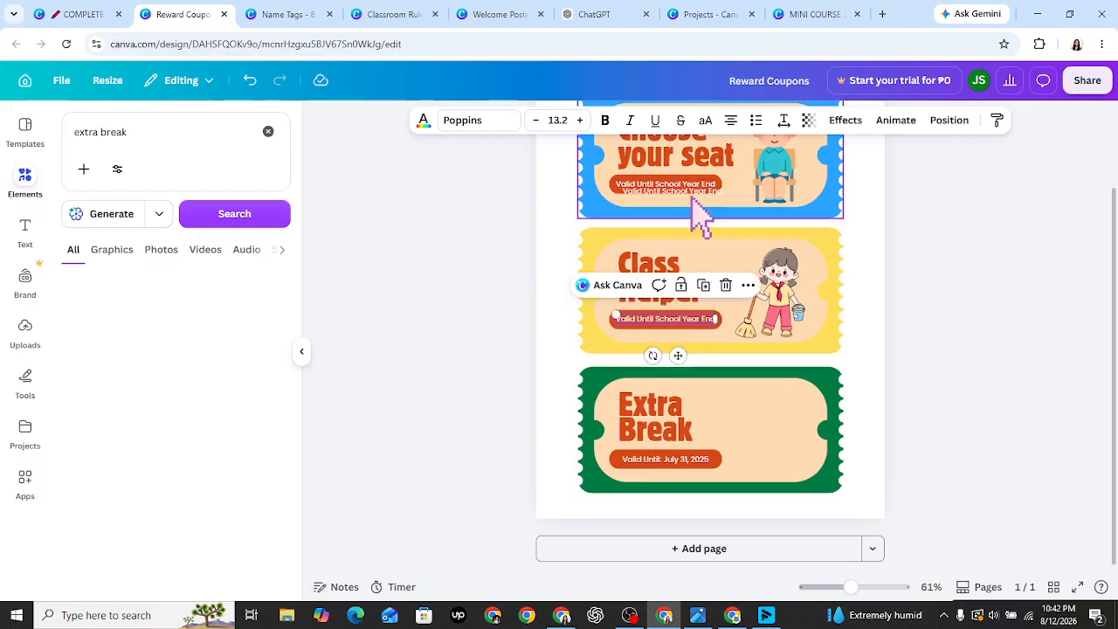
drag(691, 194, 695, 428)
click(645, 461)
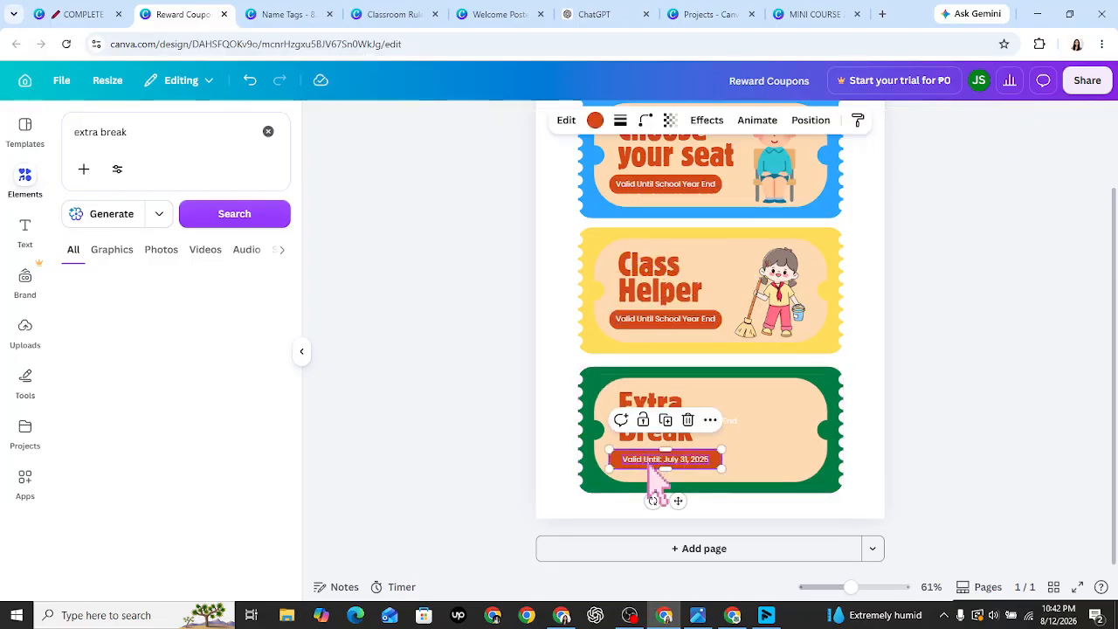
key(Delete)
drag(699, 423, 690, 460)
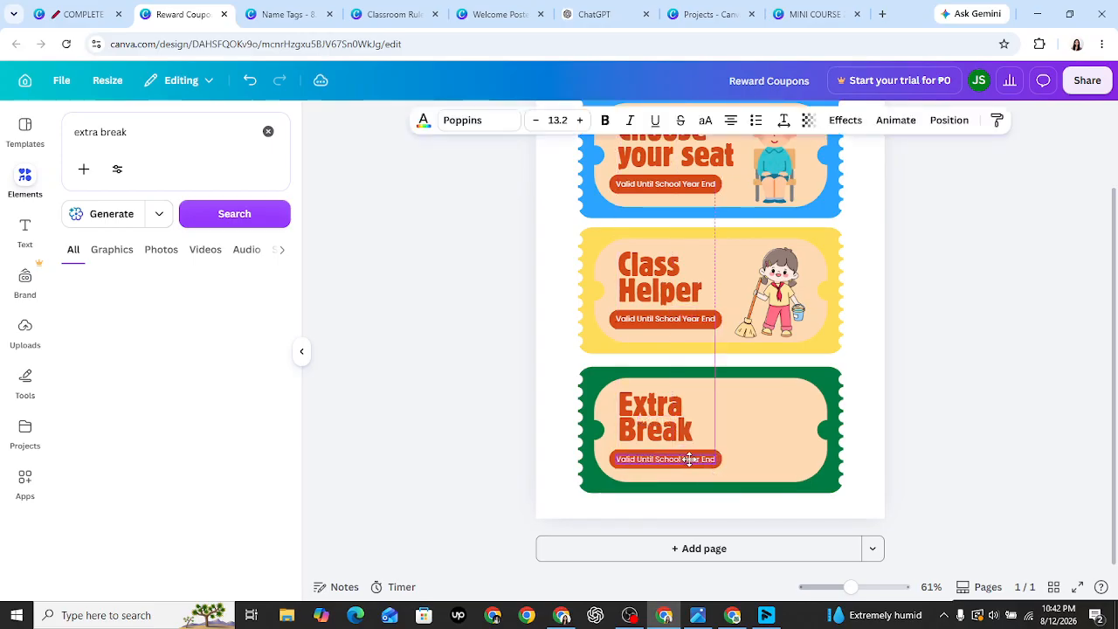
click(758, 488)
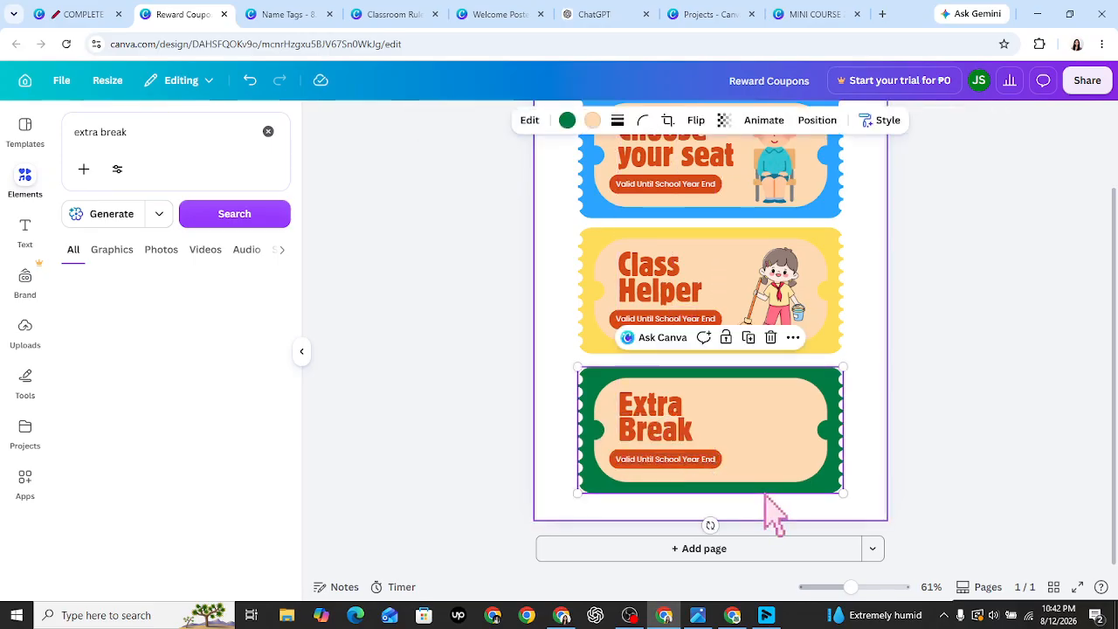
- Clear the old search and search elements for 'extra 5 minute break'
click(428, 432)
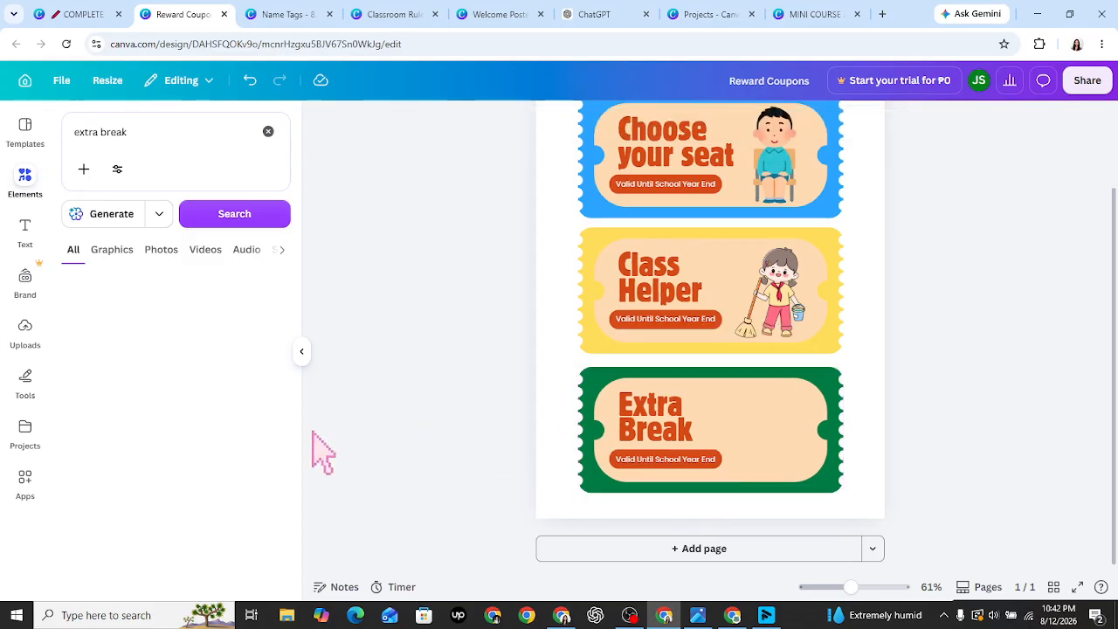
click(267, 132)
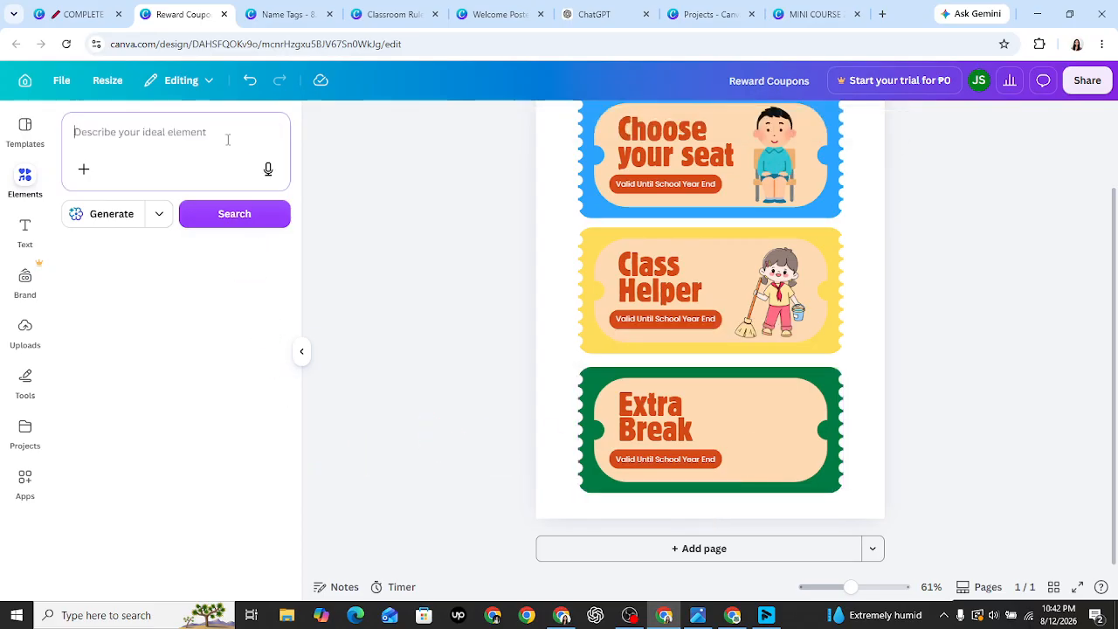
text(extra)
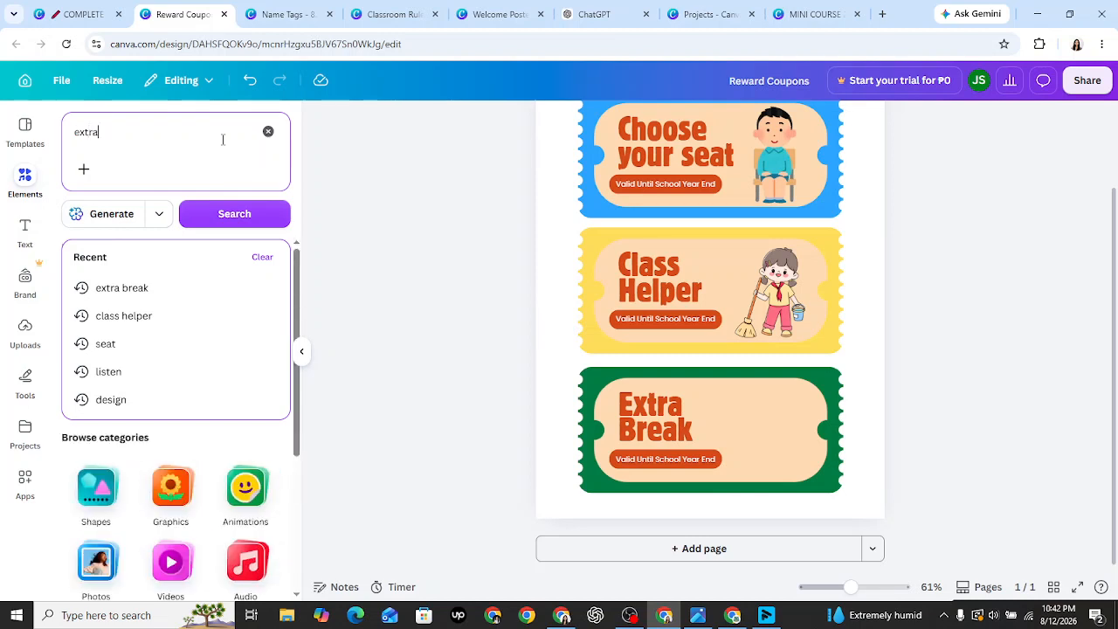
text( 5 minut)
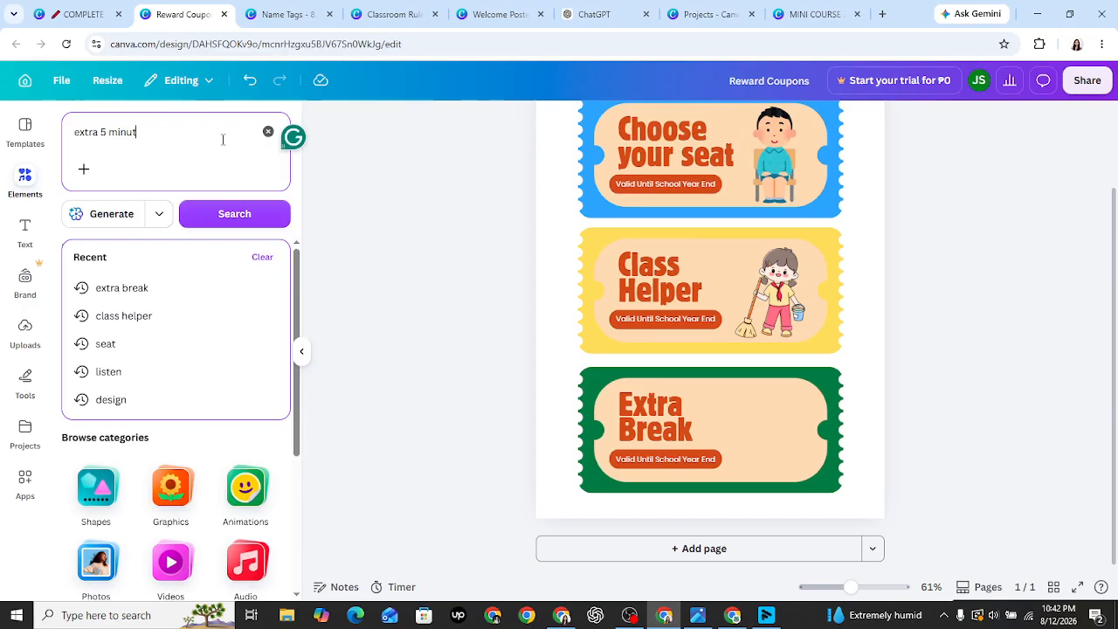
text(e break)
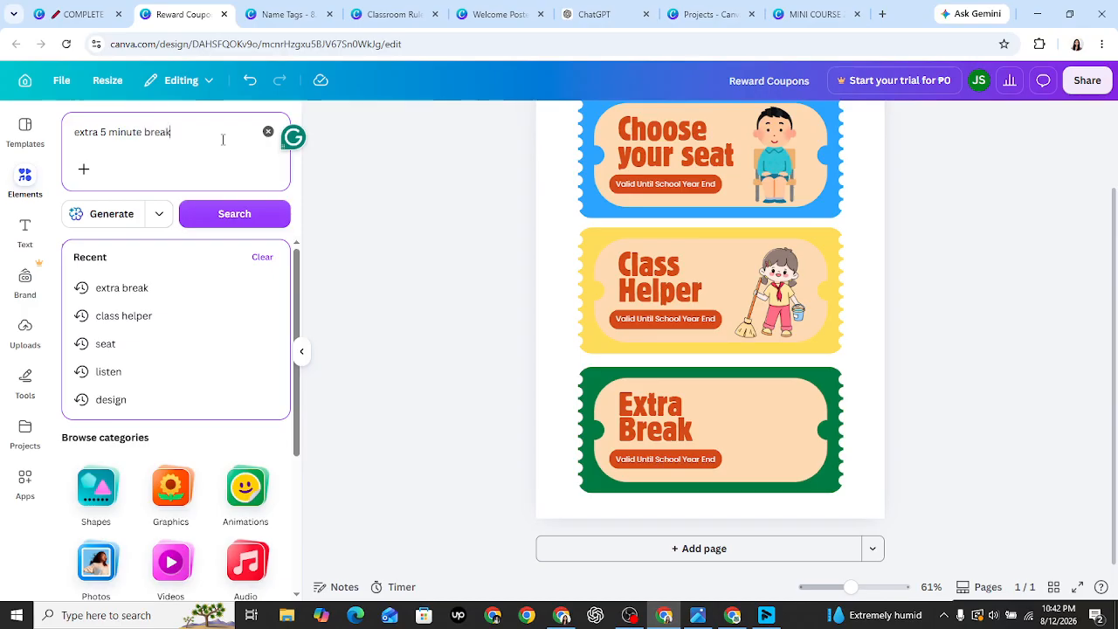
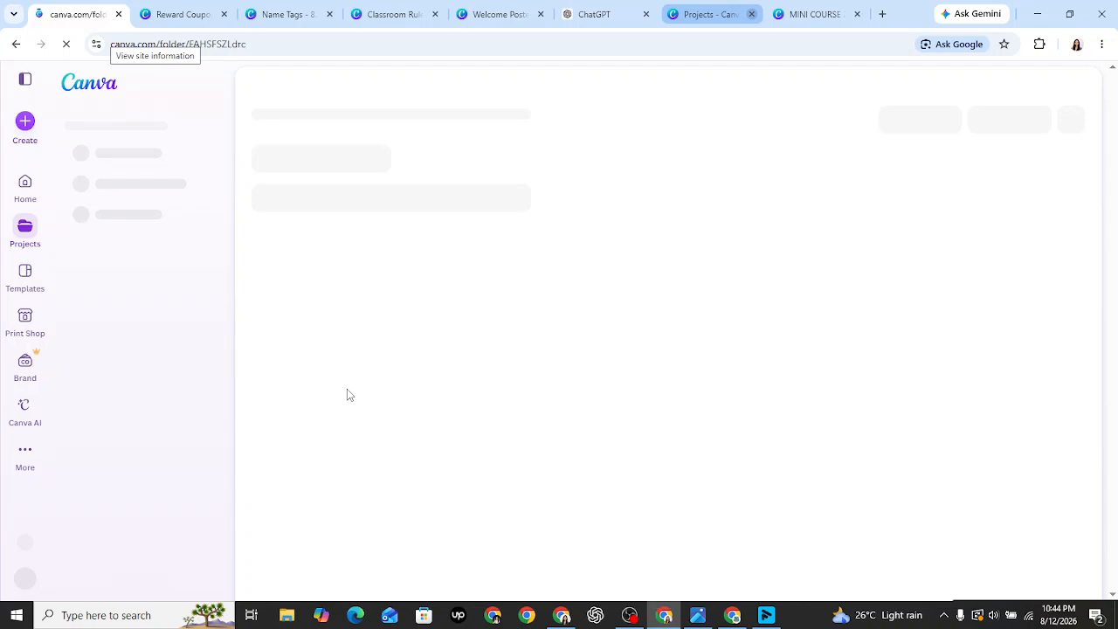
- Close the Projects and MINI COURSE tabs and open the blank 11 × 8.5 Certificate design from the classroom kit
click(752, 14)
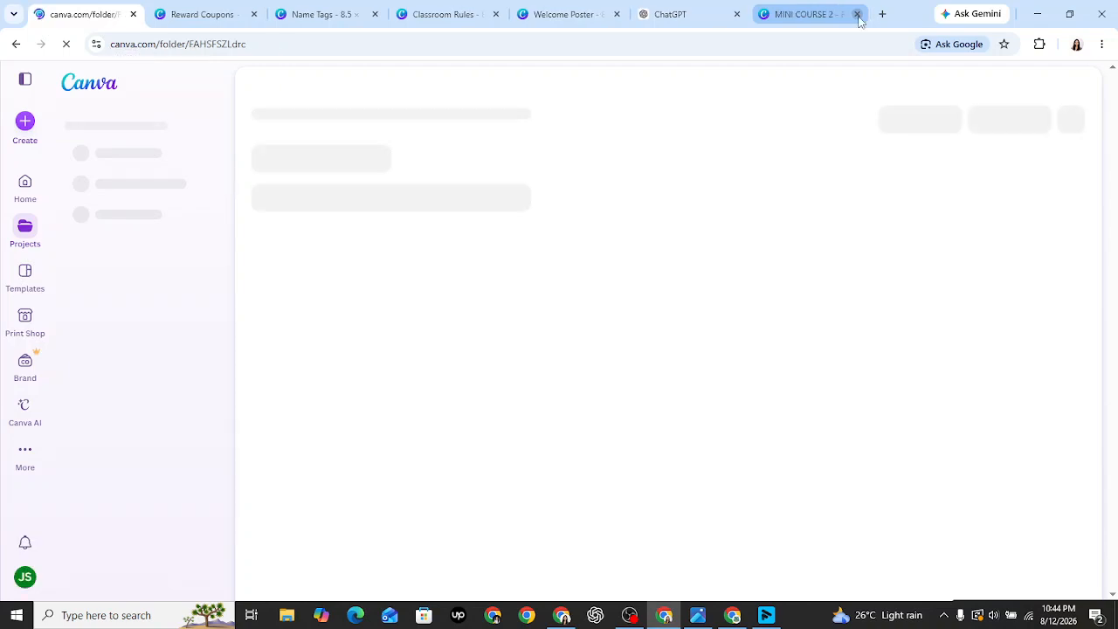
click(856, 14)
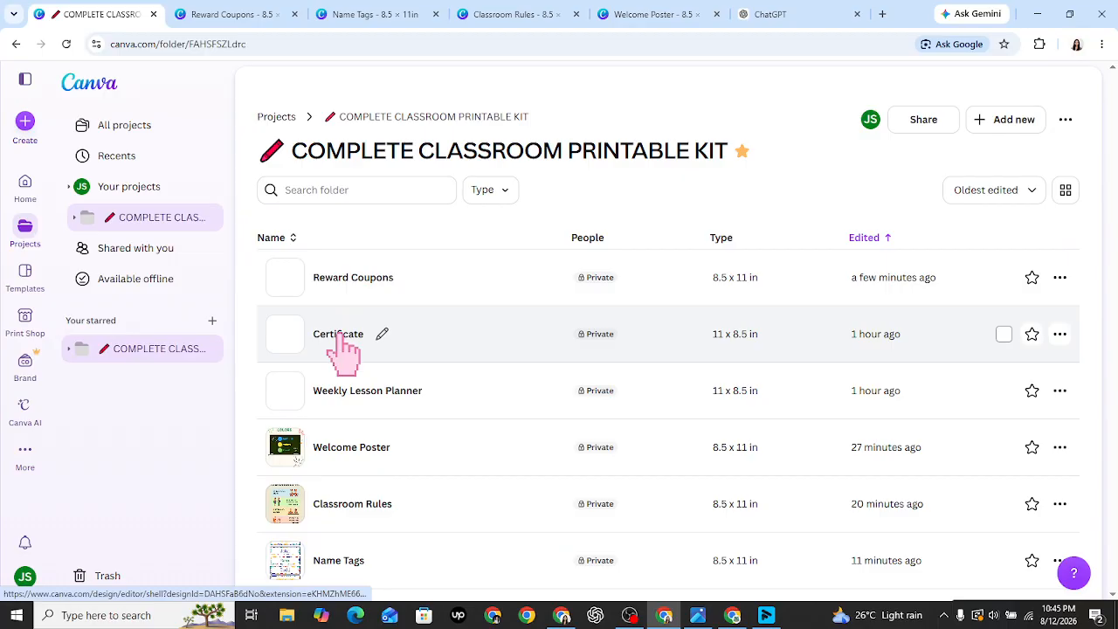
click(341, 337)
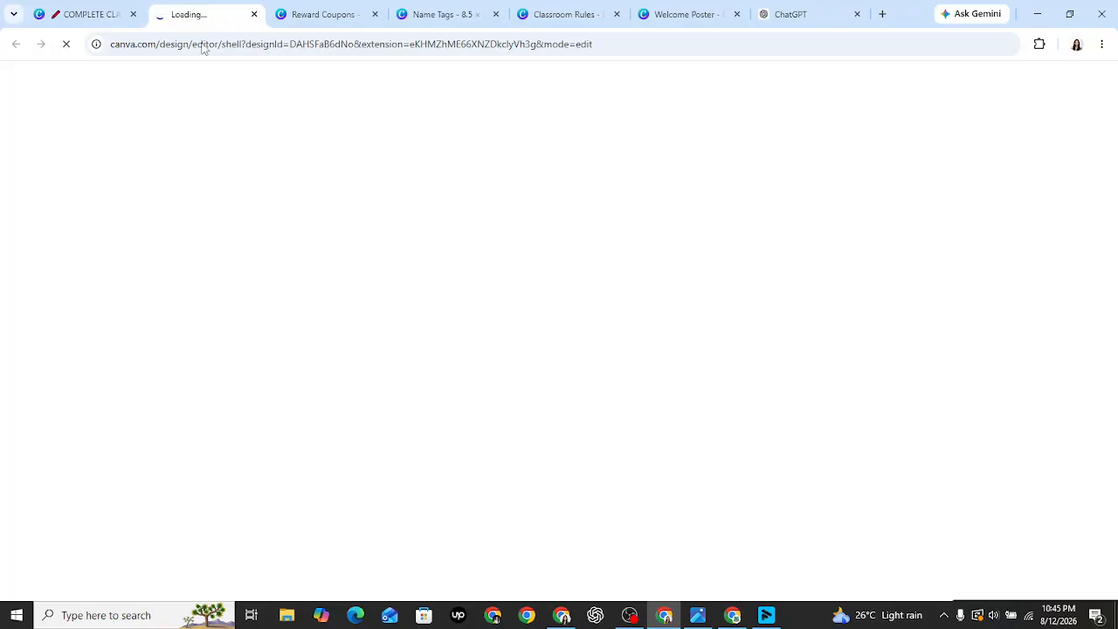
click(83, 14)
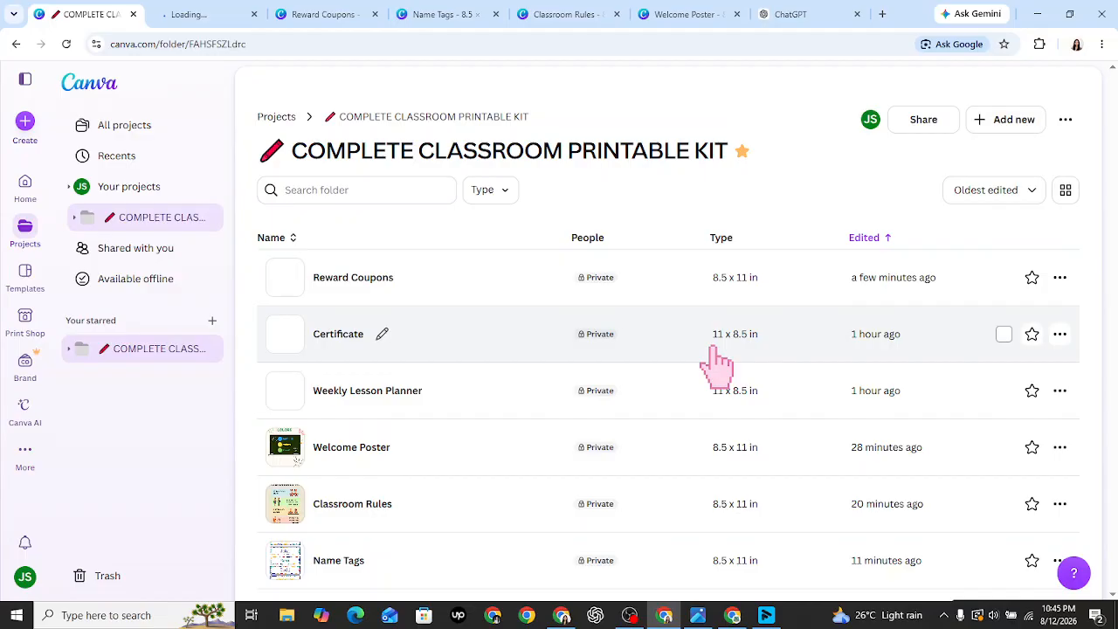
click(217, 10)
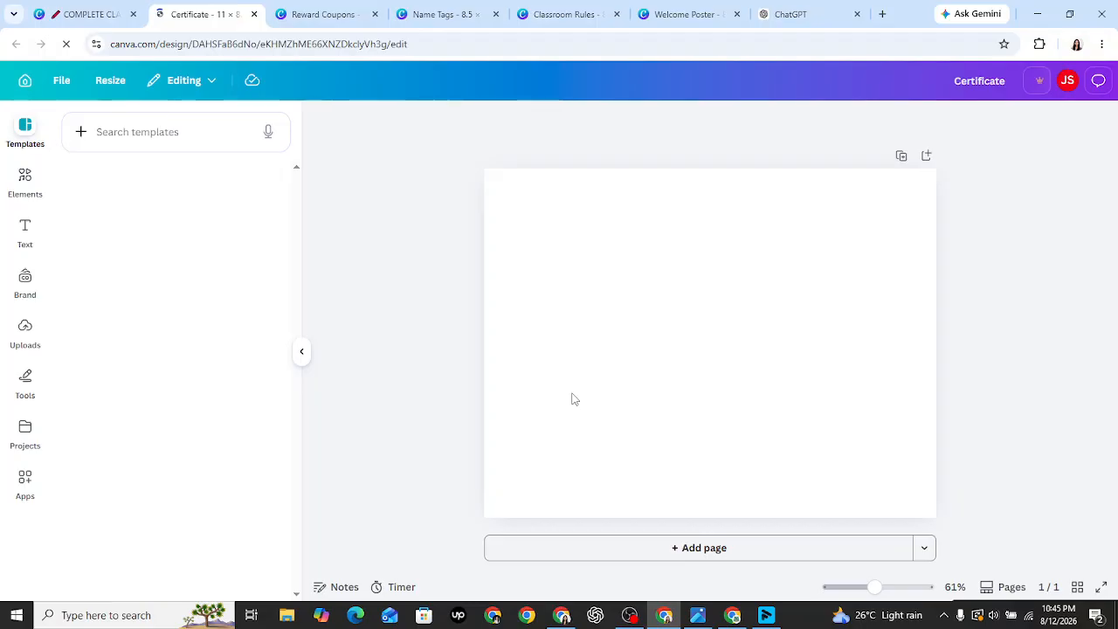
- Search templates for 'certificate of recognition' and apply the Gold and Yellow Modern School Certificate
click(143, 132)
text(certificate)
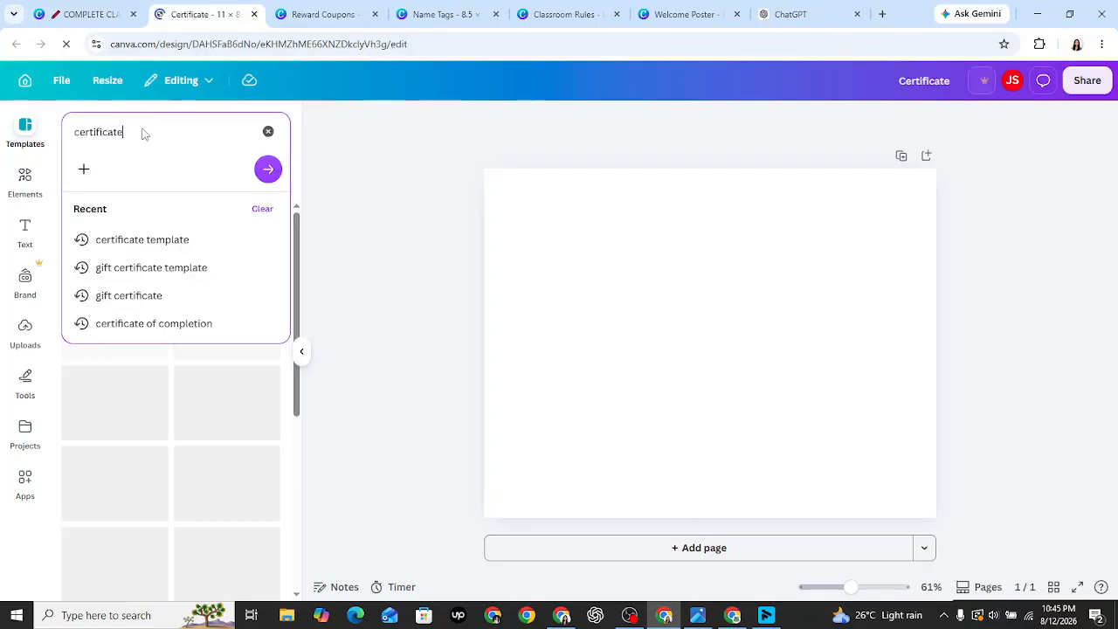
text( of r)
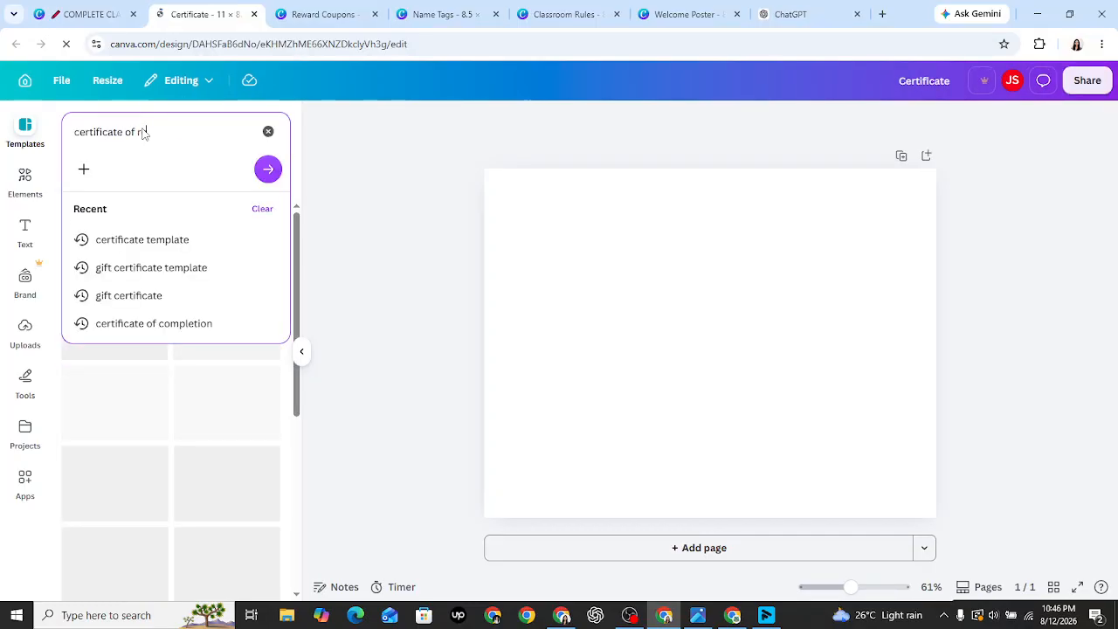
text(ecognitio)
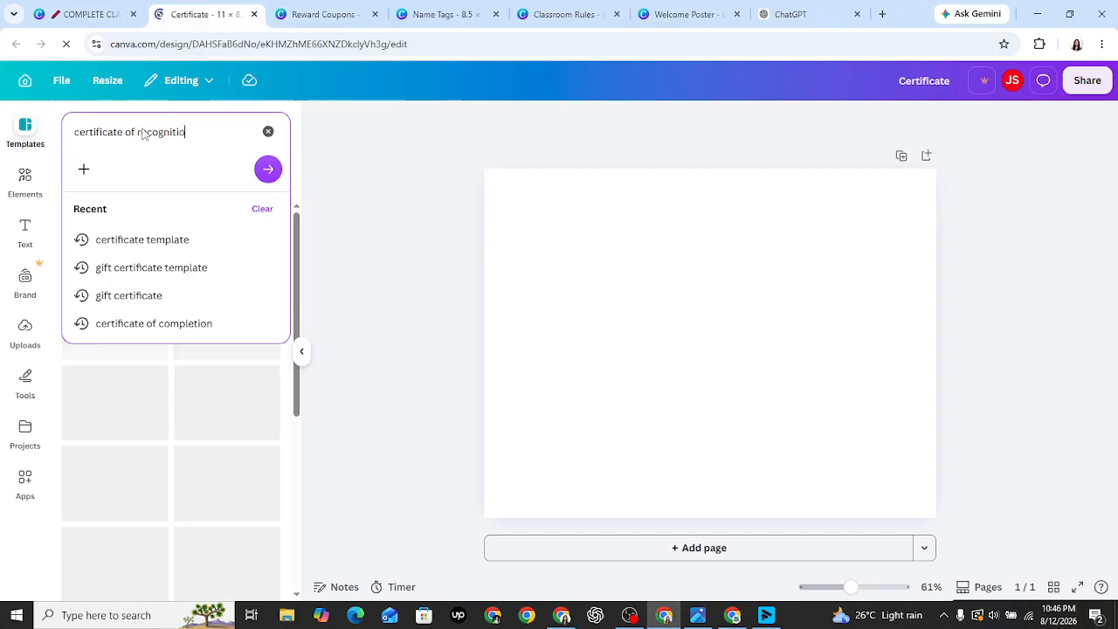
text(n)
key(Return)
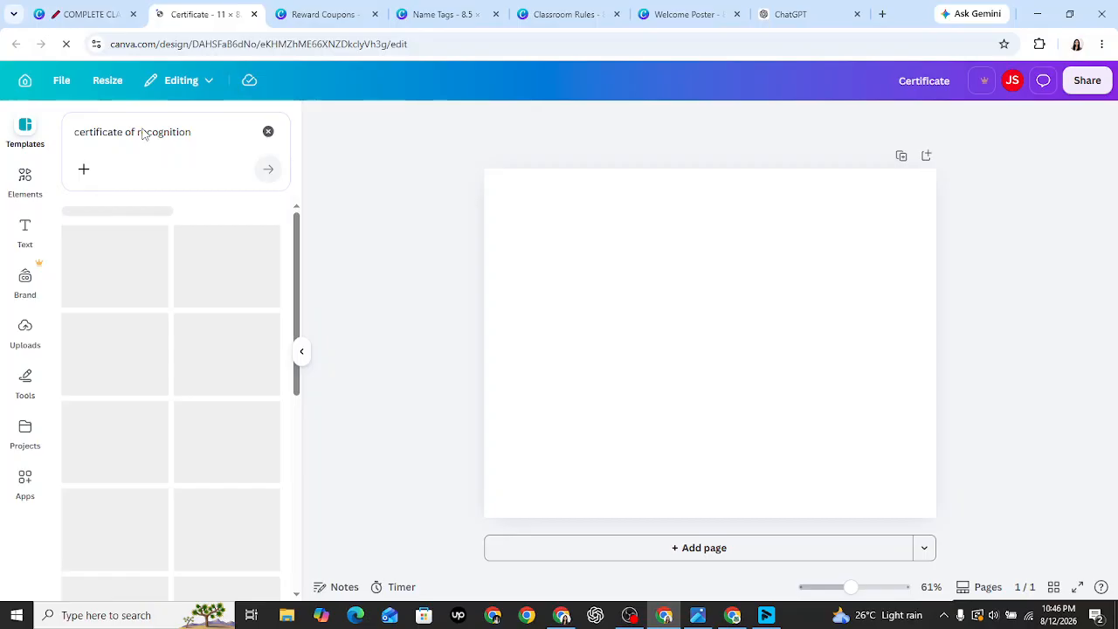
scroll(154, 350, down, 2)
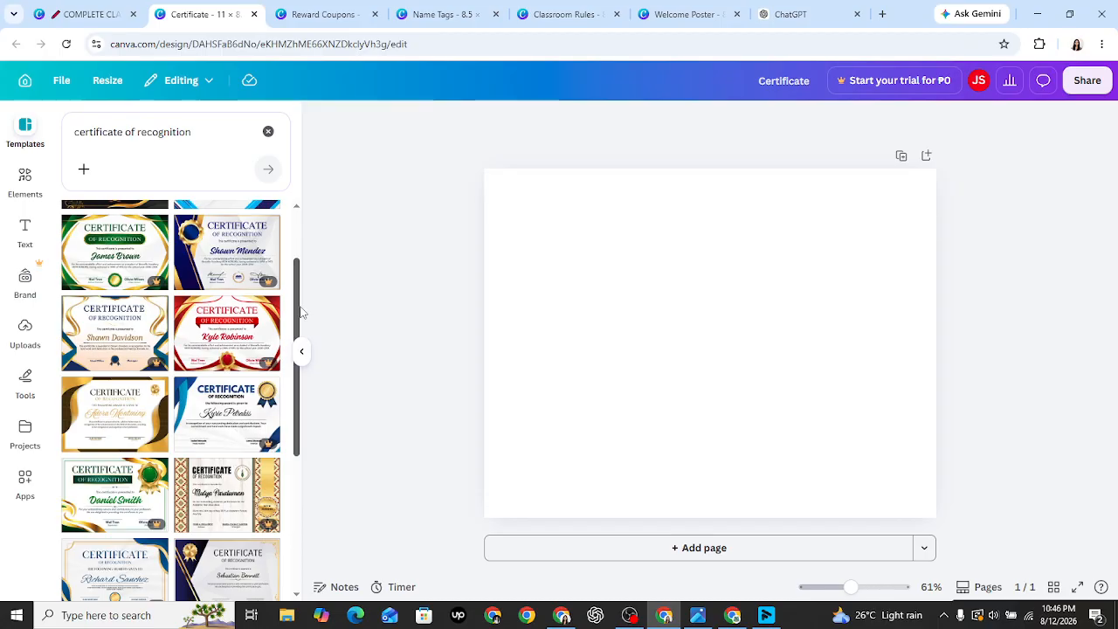
scroll(301, 312, down, 3)
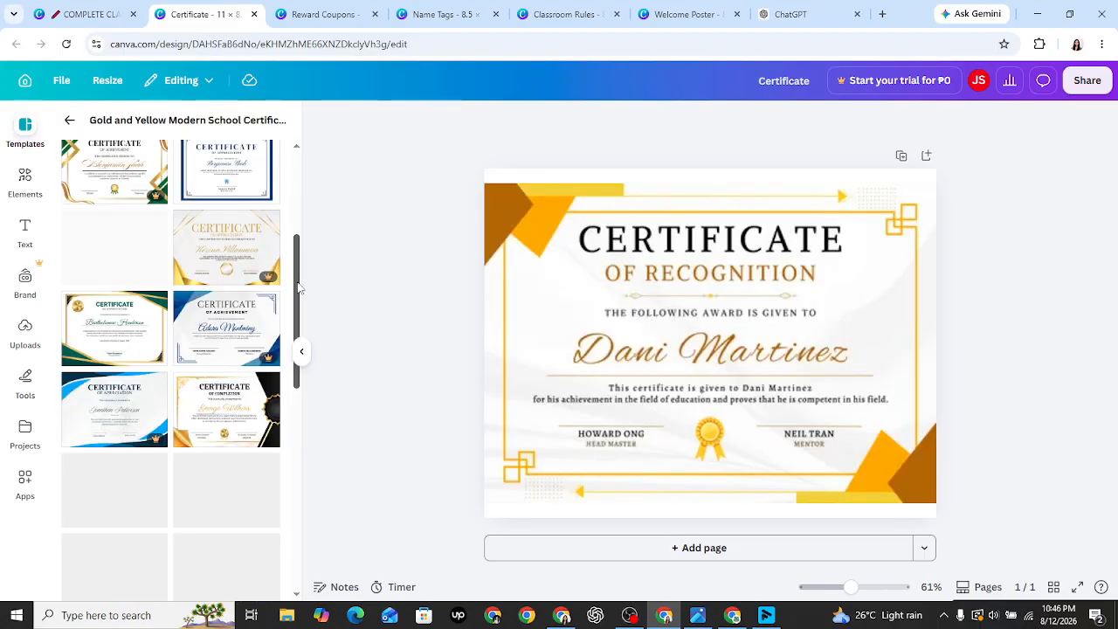
scroll(298, 287, up, 3)
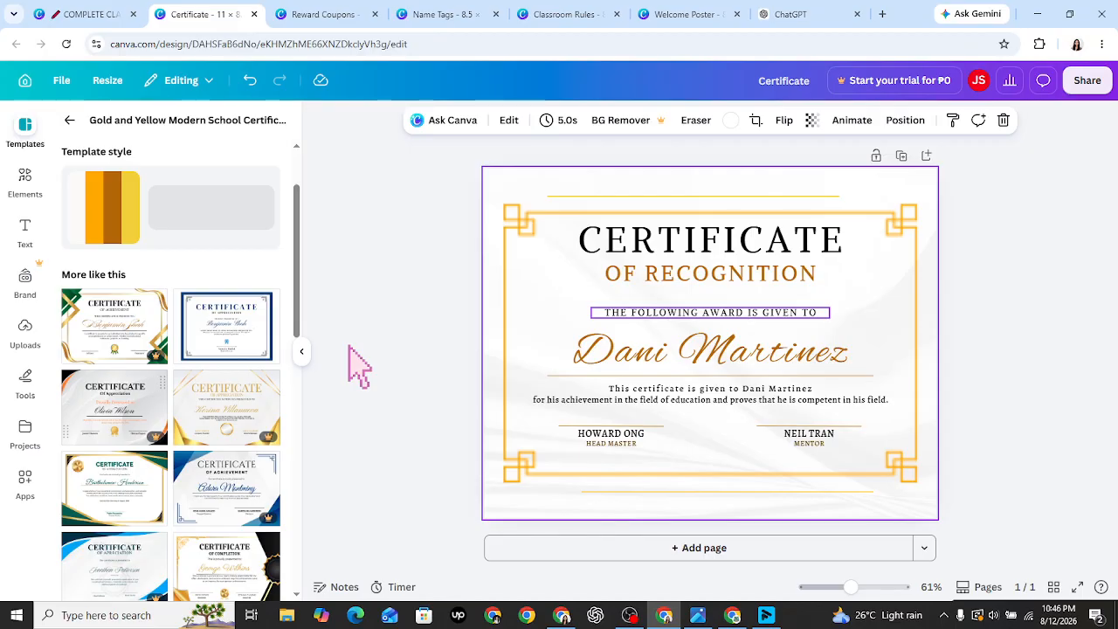
- Reword the line above the name to 'THIS CERTIFICATE IS PROUDLY PRESENTED TO', widened and centred on one row
double_click(698, 318)
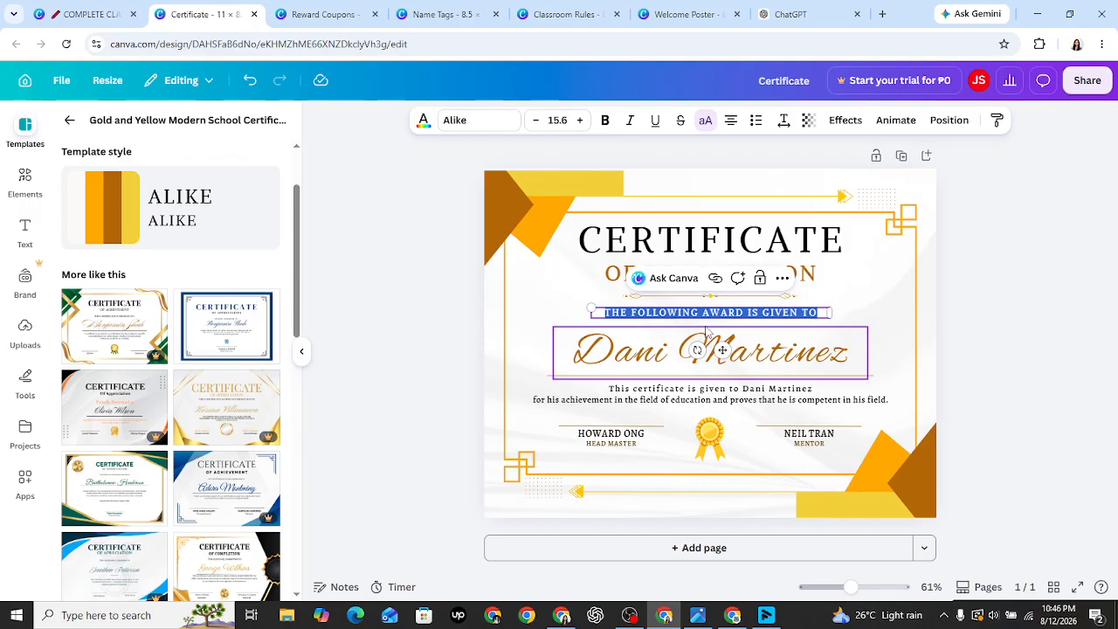
text(THIS CERTIFICATE IS PO)
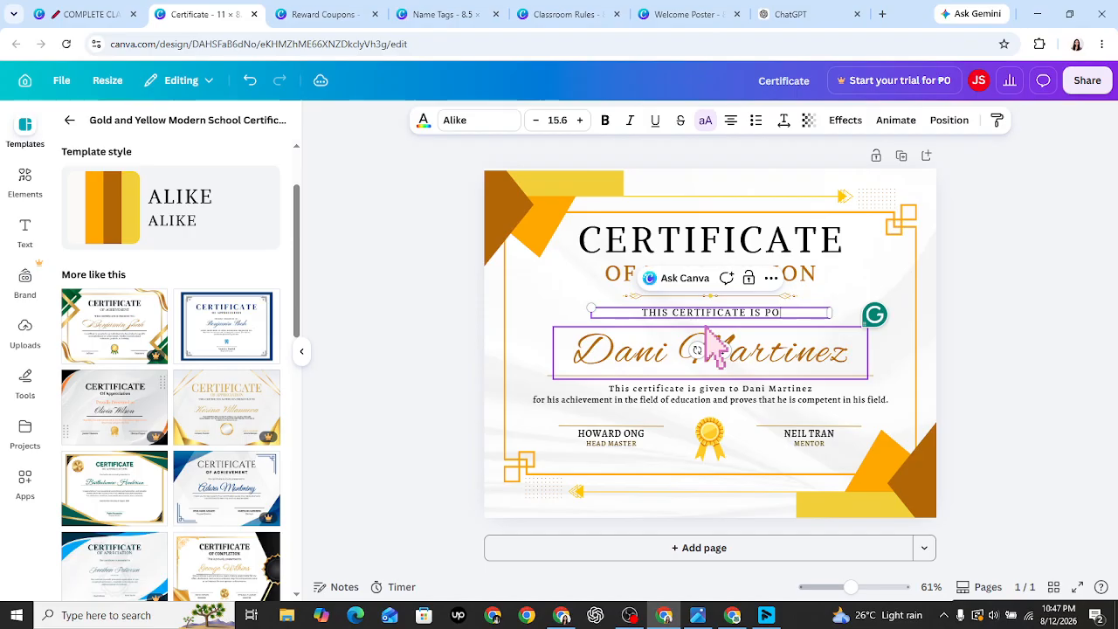
key(BackSpace)
text(ROUDLY PRESENTED TO)
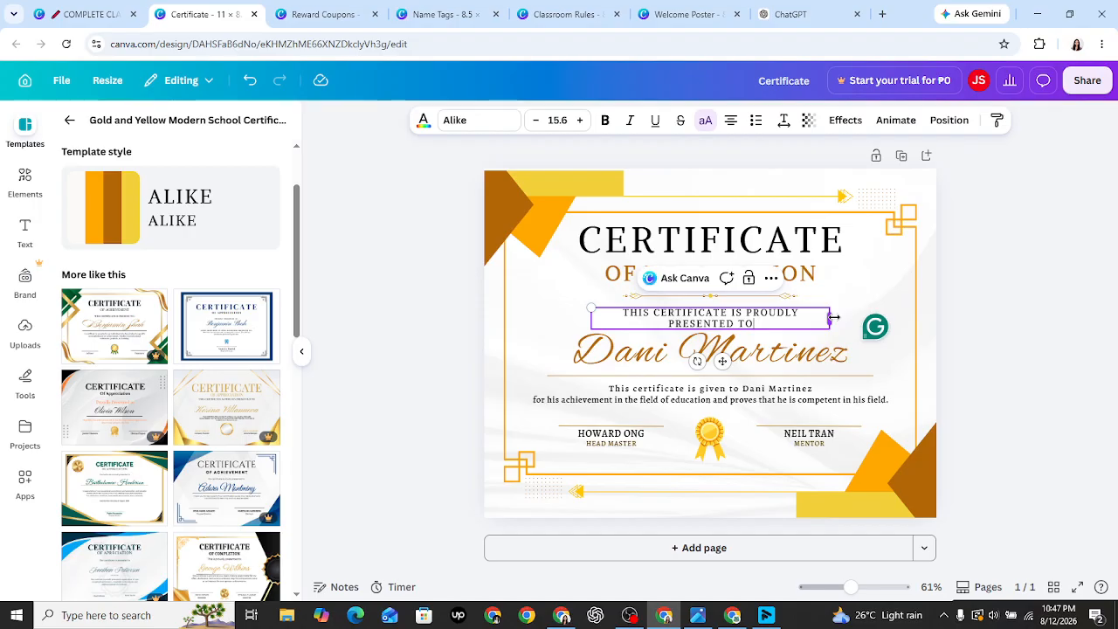
drag(834, 317, 863, 316)
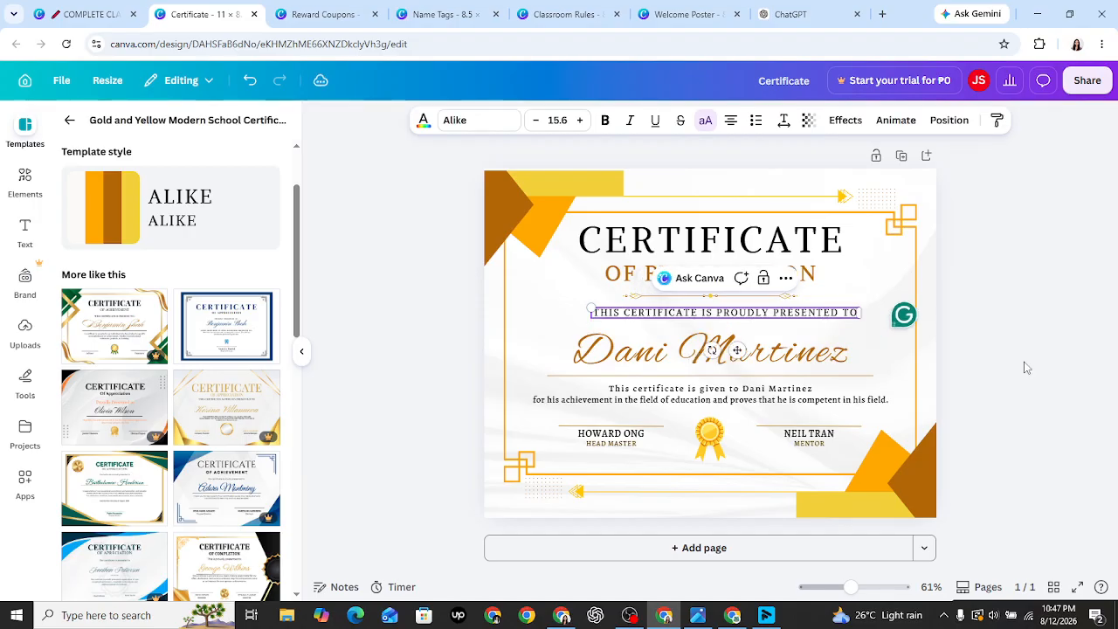
drag(830, 314, 800, 315)
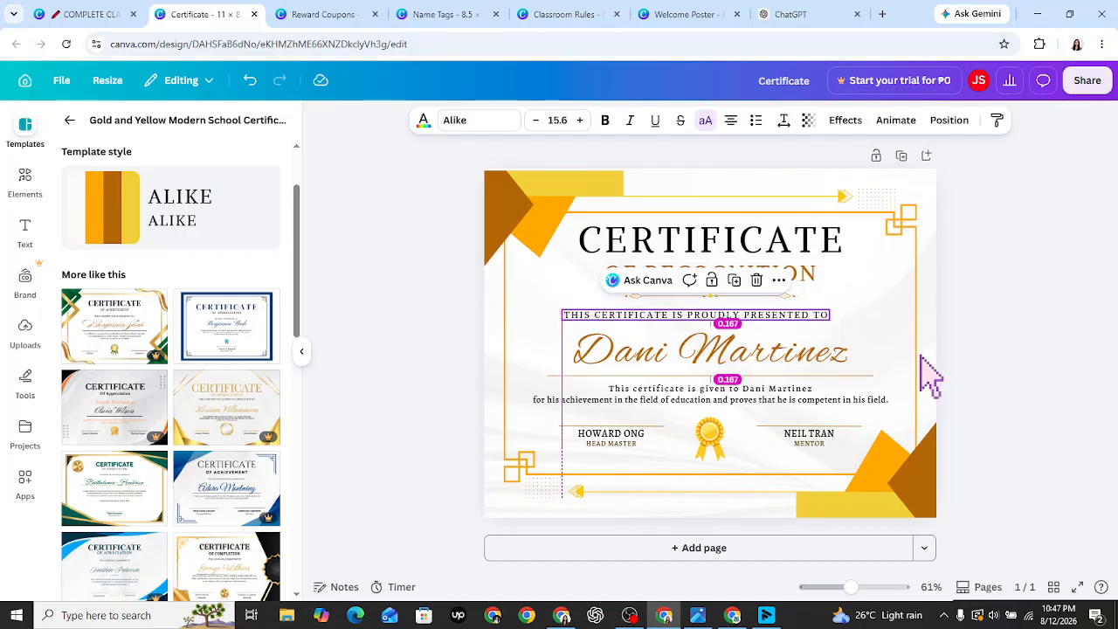
drag(684, 319, 694, 313)
click(943, 375)
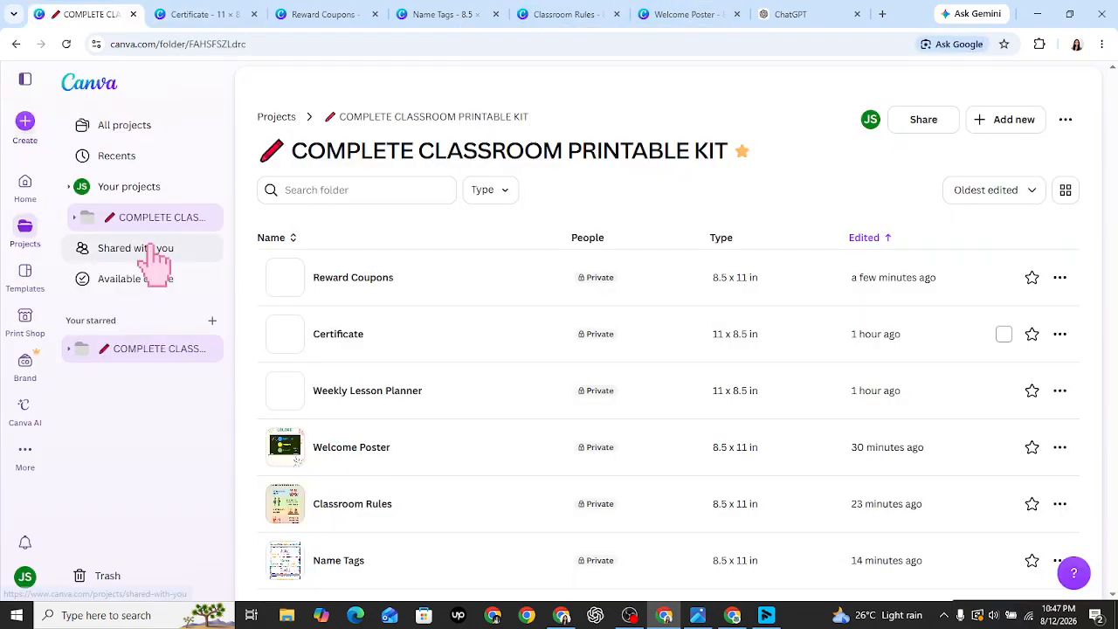
- Open Blue Modern Certificate A4 Landscape from All projects, then go back to the Certificate design
click(144, 133)
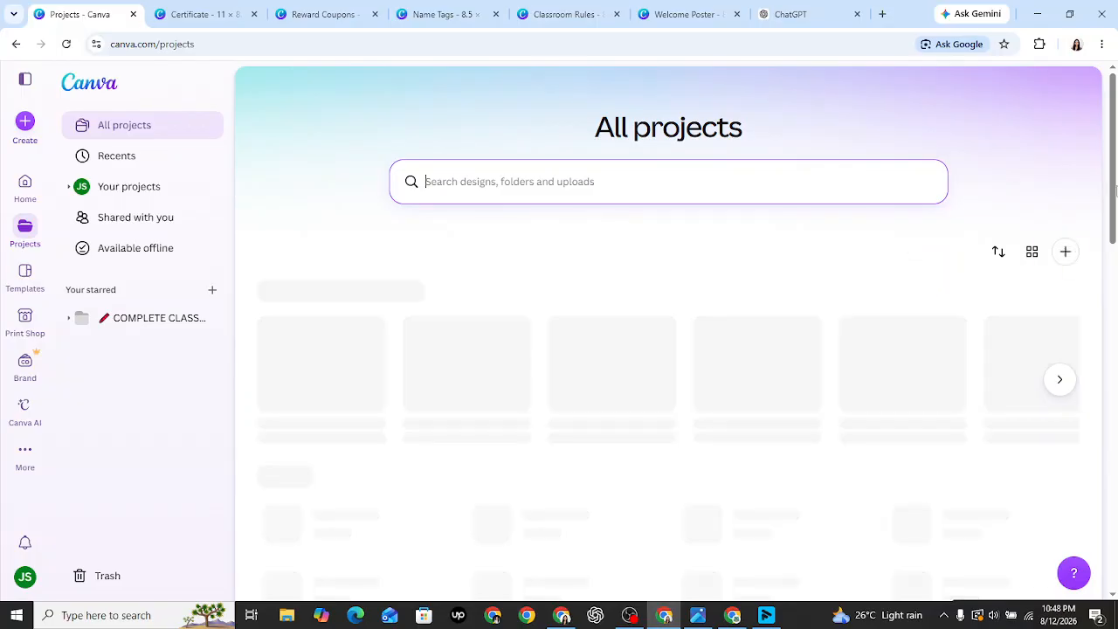
drag(1113, 193, 1116, 241)
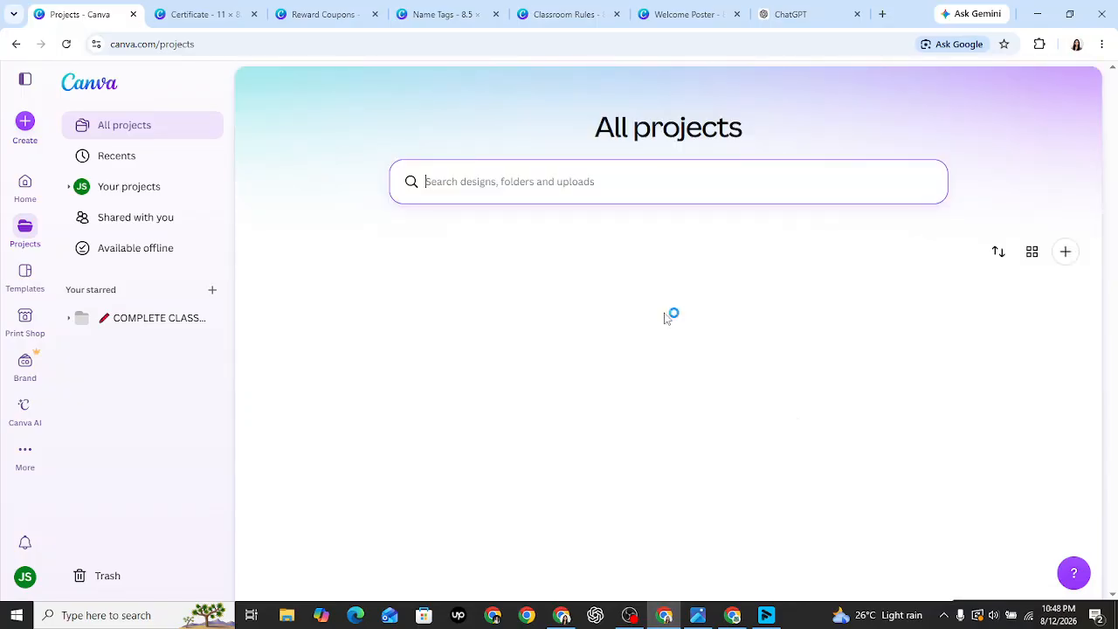
drag(1114, 186, 1114, 274)
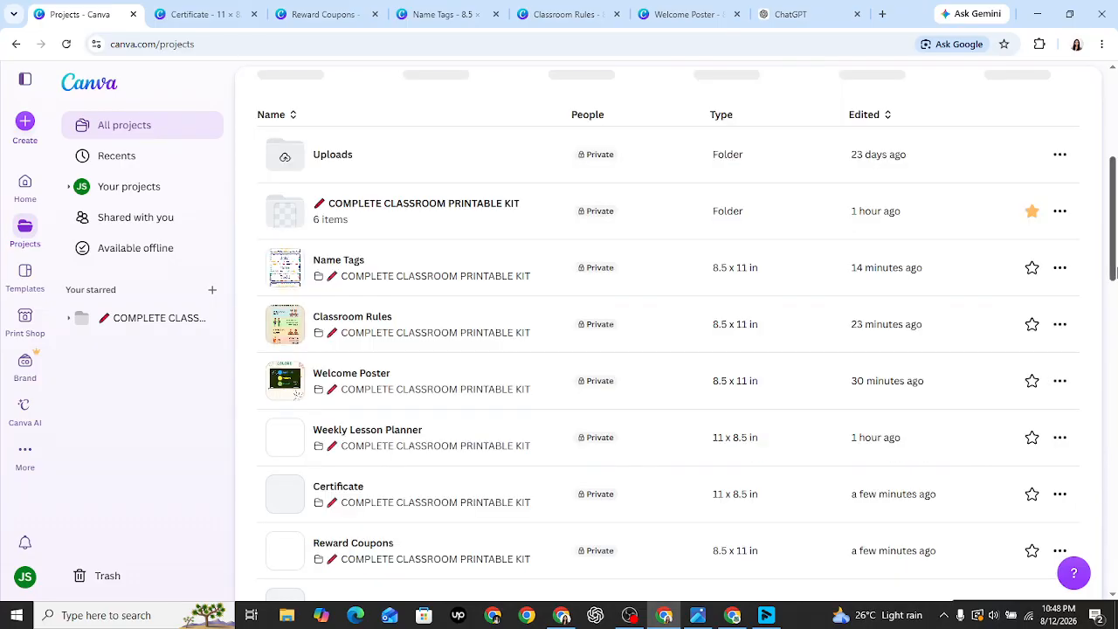
drag(1114, 273, 1078, 462)
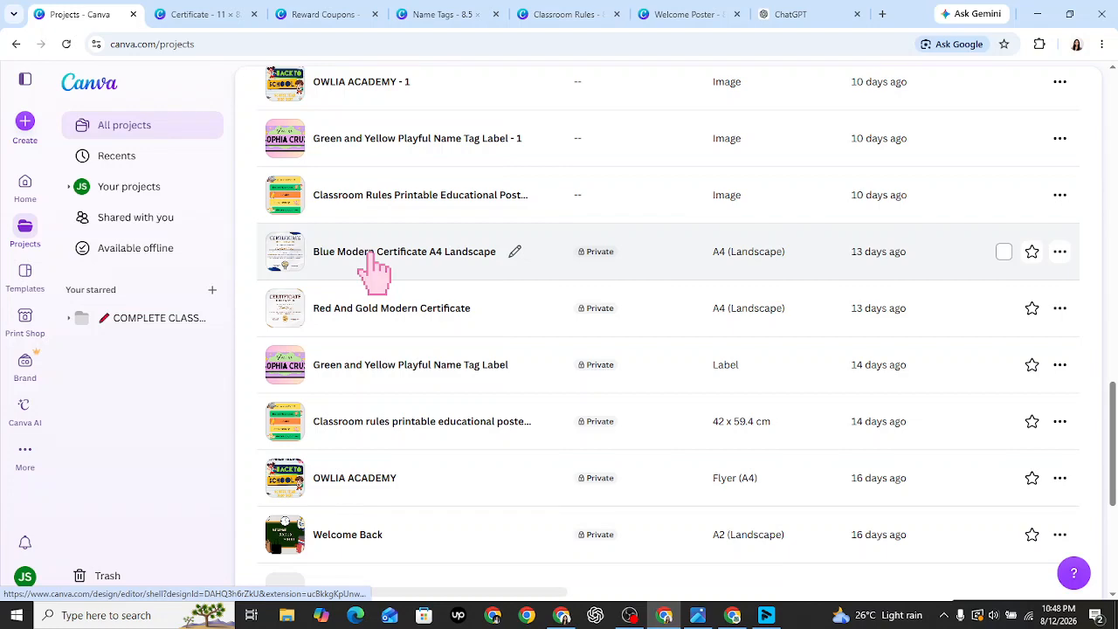
click(159, 320)
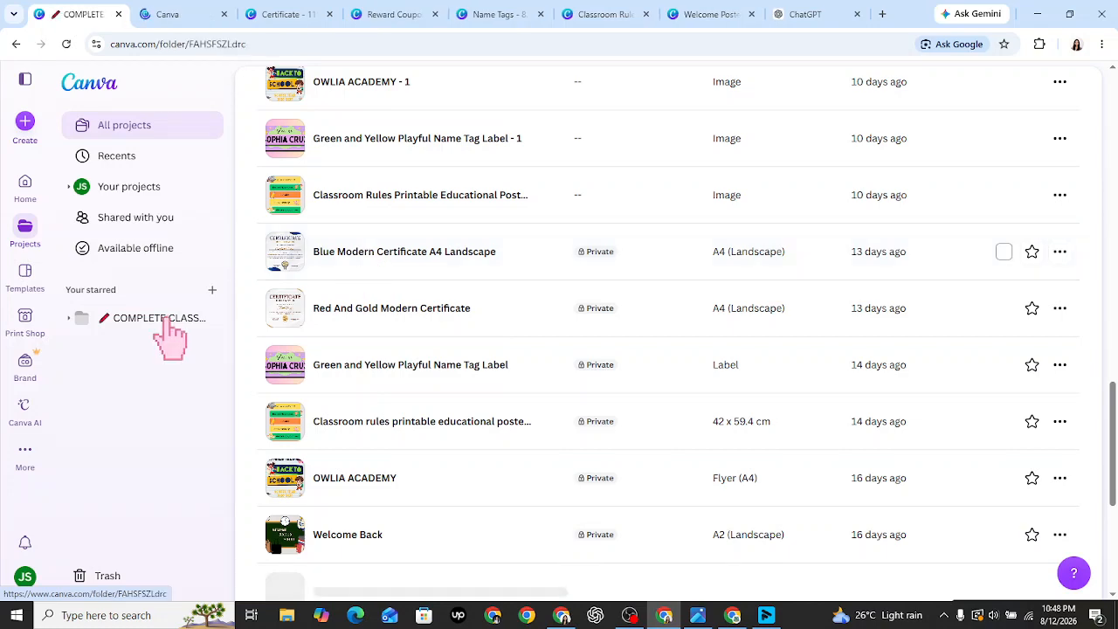
click(321, 10)
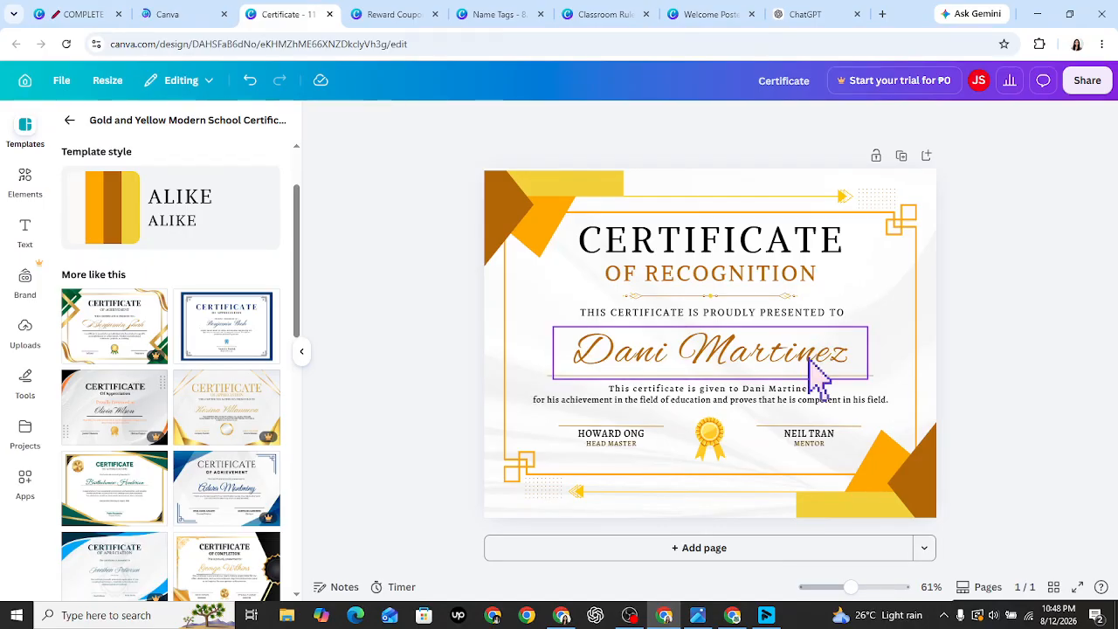
- Replace the certificate's sample recipient name with the student's full name
click(181, 12)
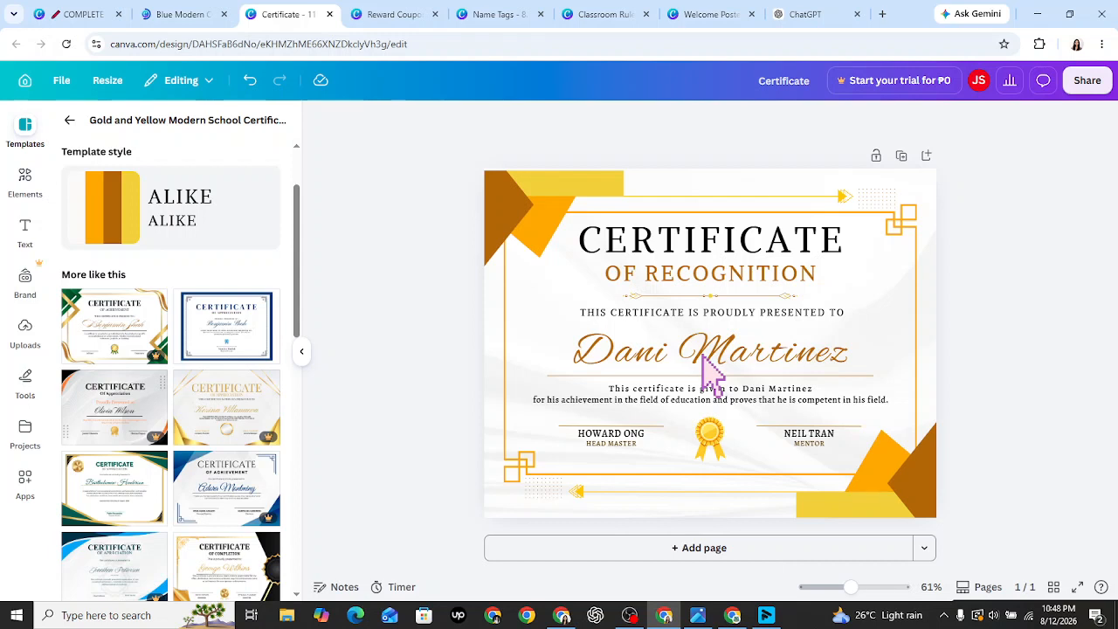
double_click(703, 357)
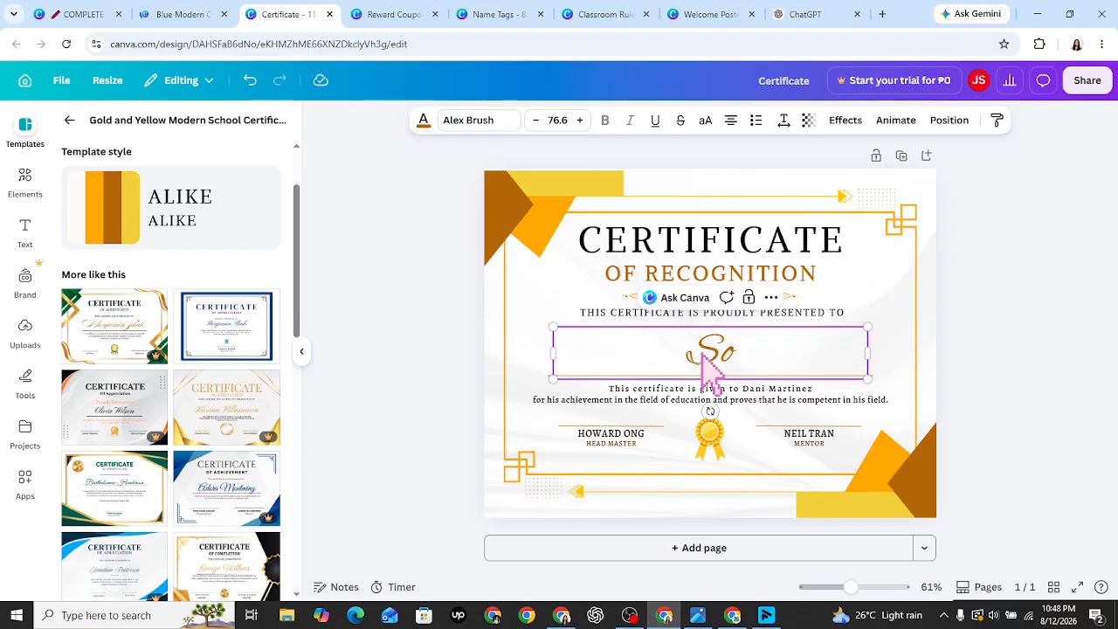
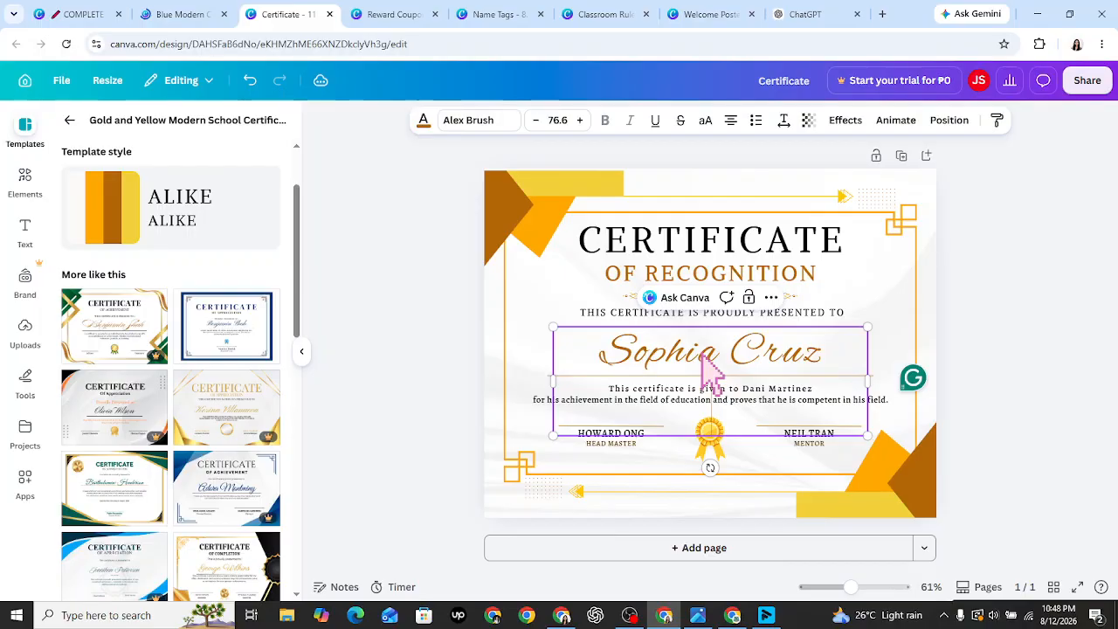
click(487, 146)
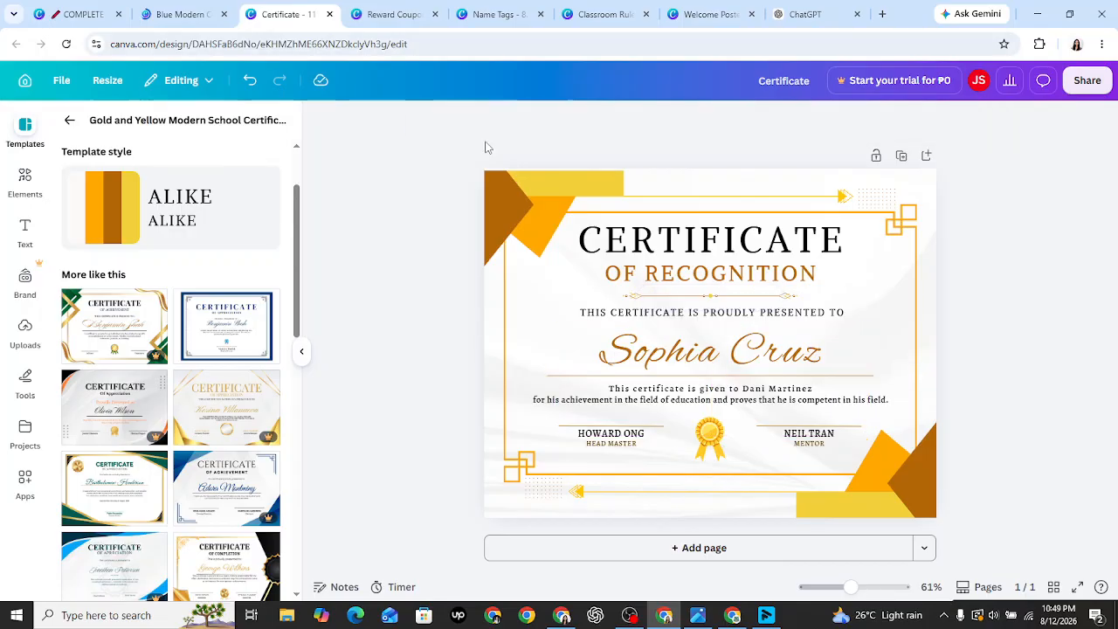
- View the top-left corner shape's colours as a named list, then switch to the Blue Modern Certificate
click(556, 207)
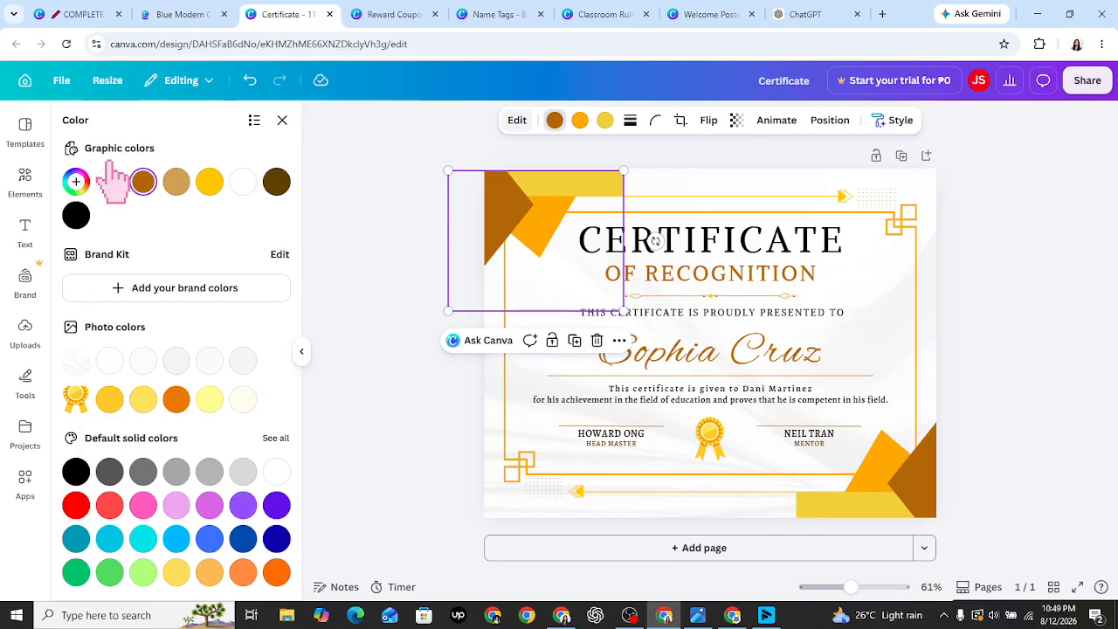
click(254, 121)
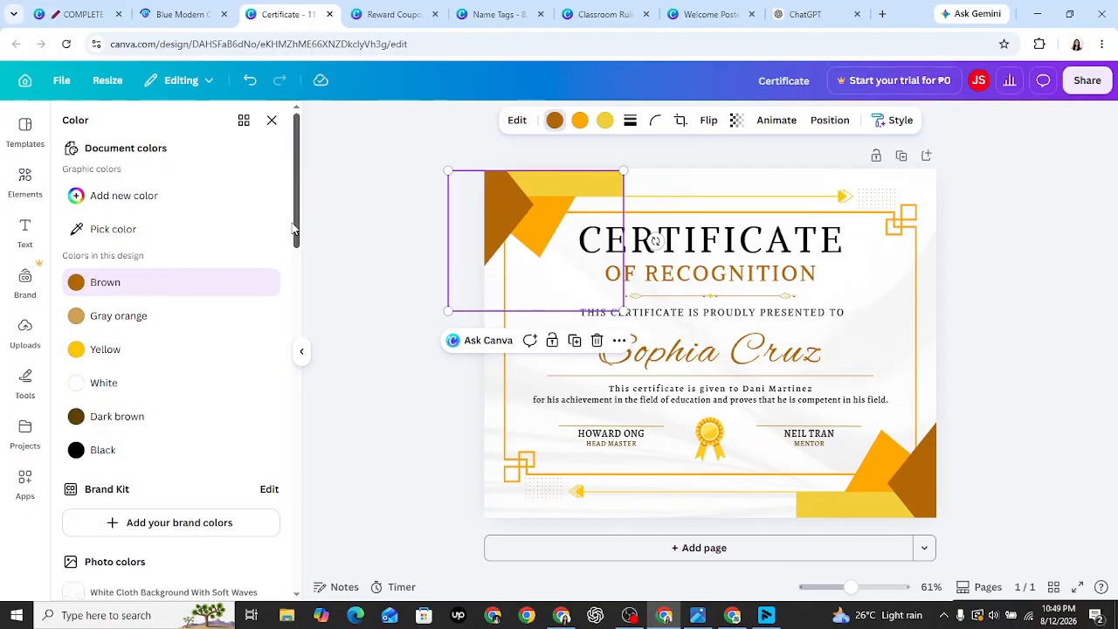
key(ctrl+shift+Tab)
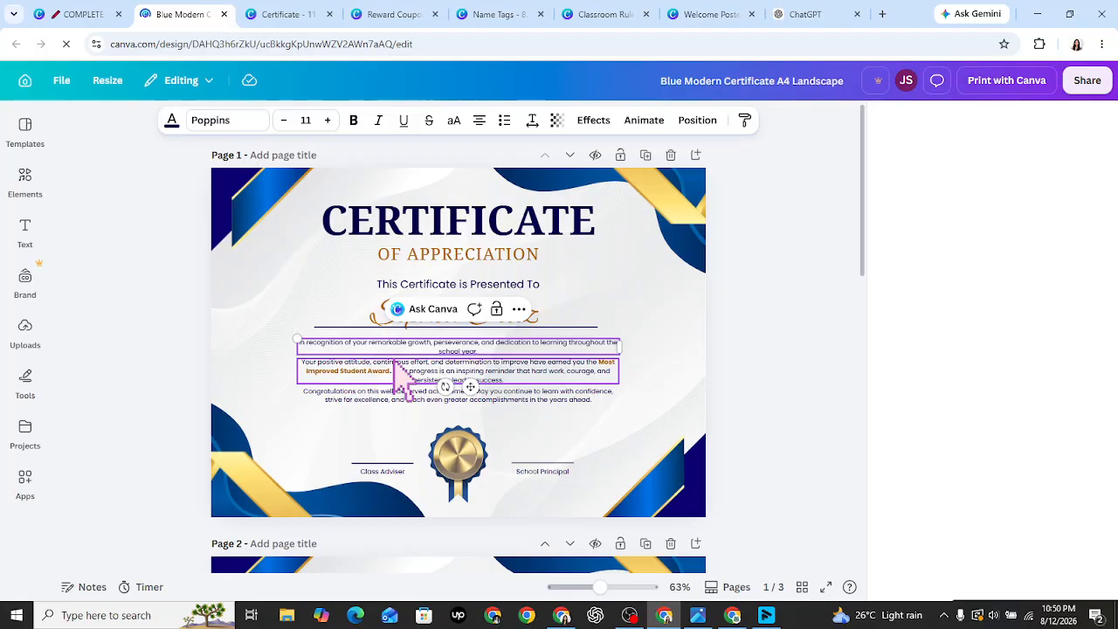
- Copy the blue certificate's 'Your positive attitude…' paragraph and paste it into the gold certificate's body text
click(392, 367)
double_click(397, 393)
key(ctrl+c)
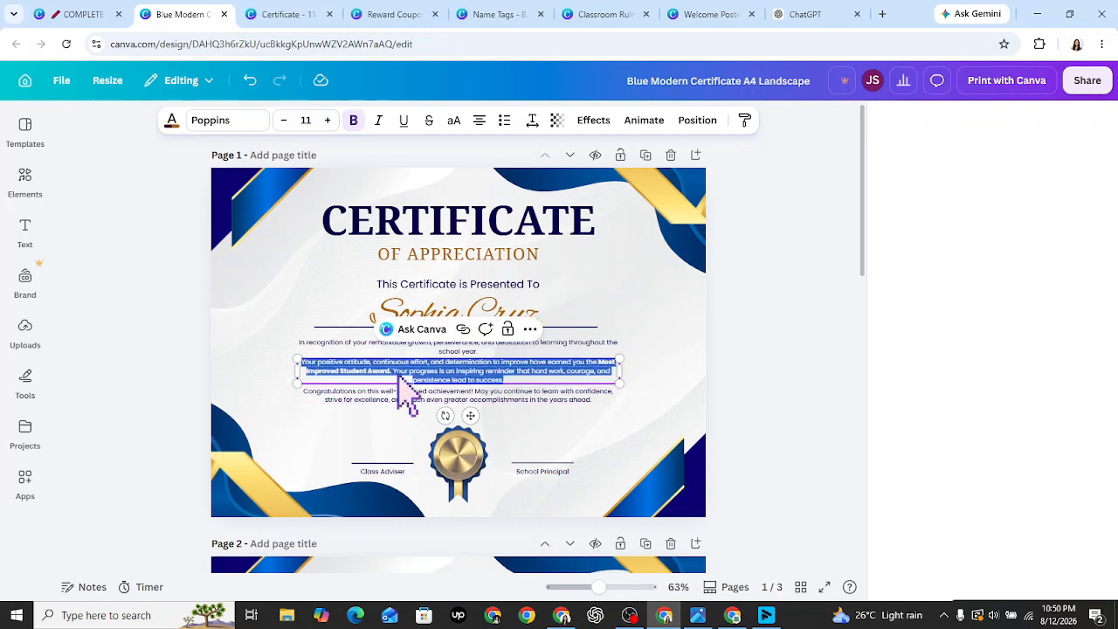
key(ctrl+b)
key(ctrl+Tab)
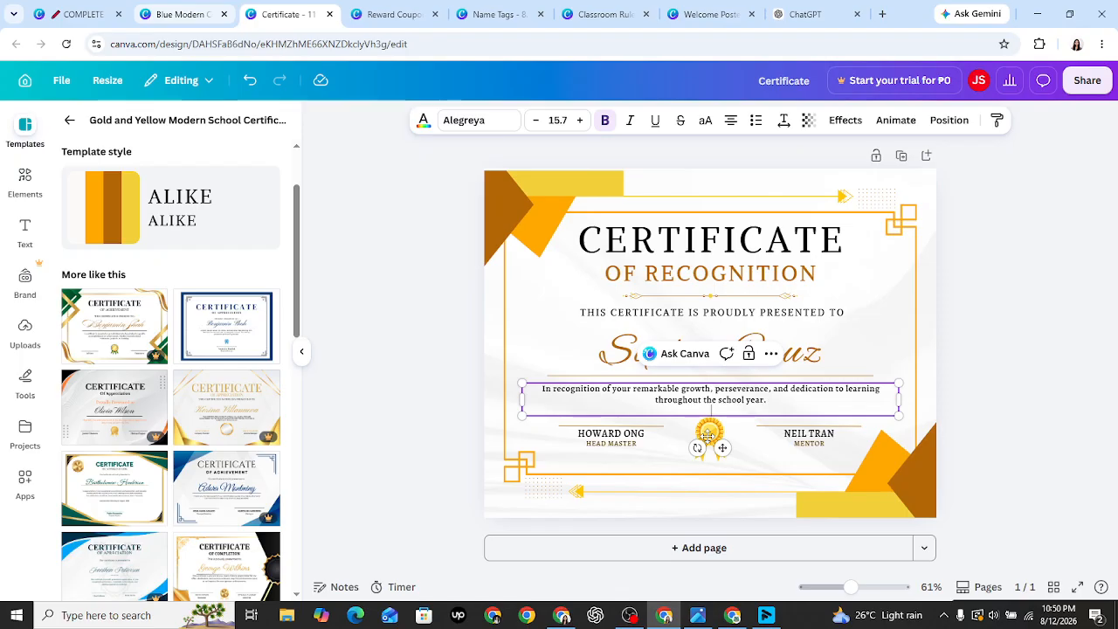
key(ctrl+v)
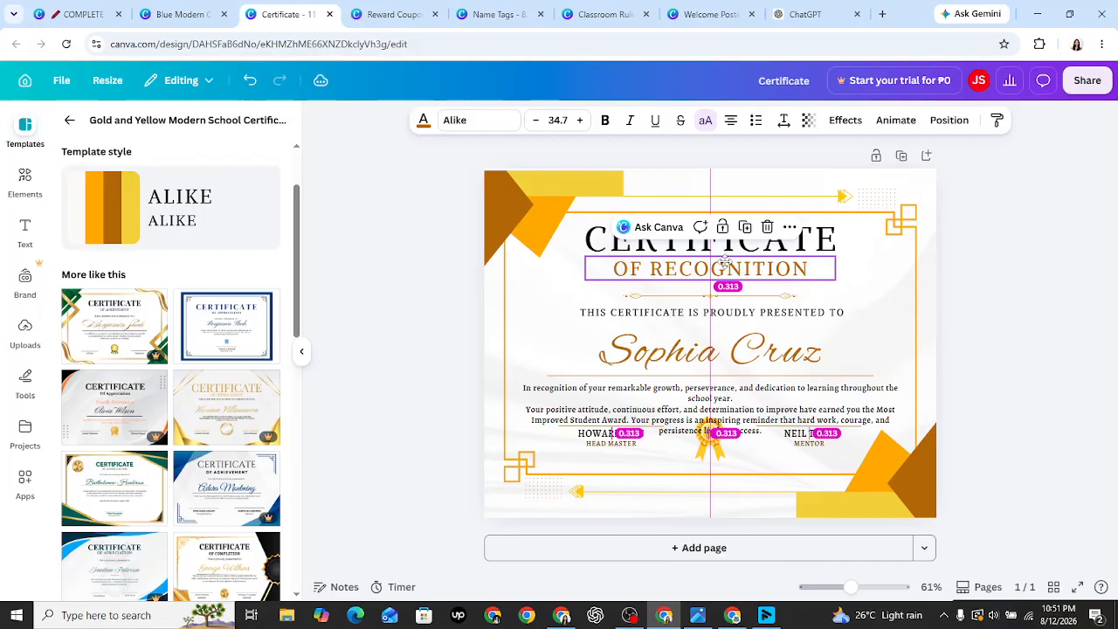
- Centre the ornament line under OF RECOGNITION and raise the body paragraph slightly
click(732, 291)
drag(732, 290, 734, 291)
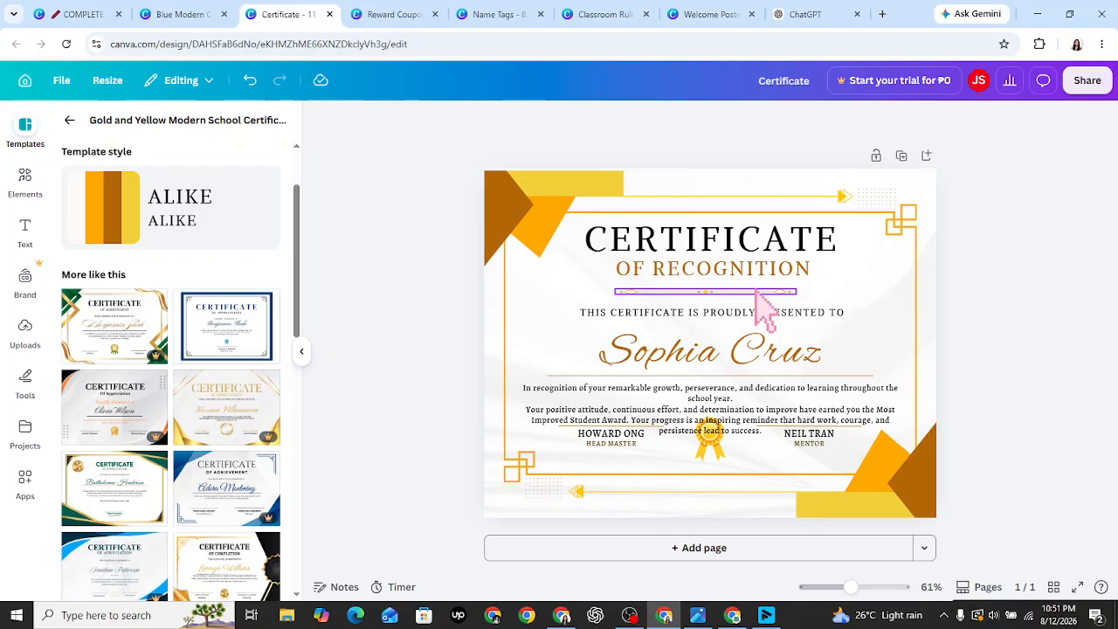
drag(764, 401, 764, 390)
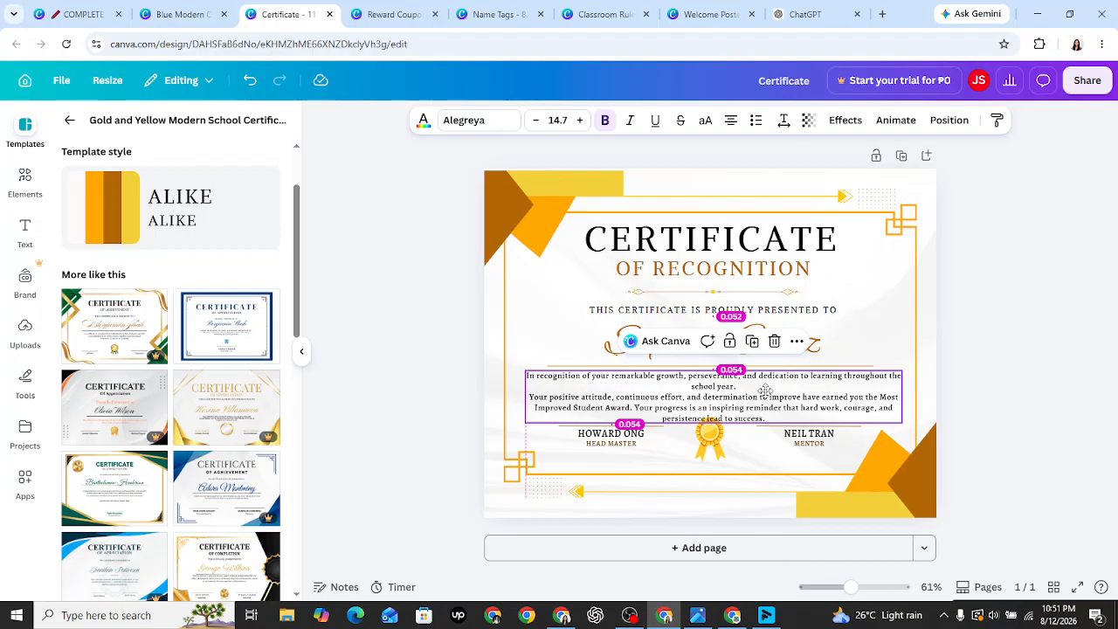
drag(764, 389, 764, 390)
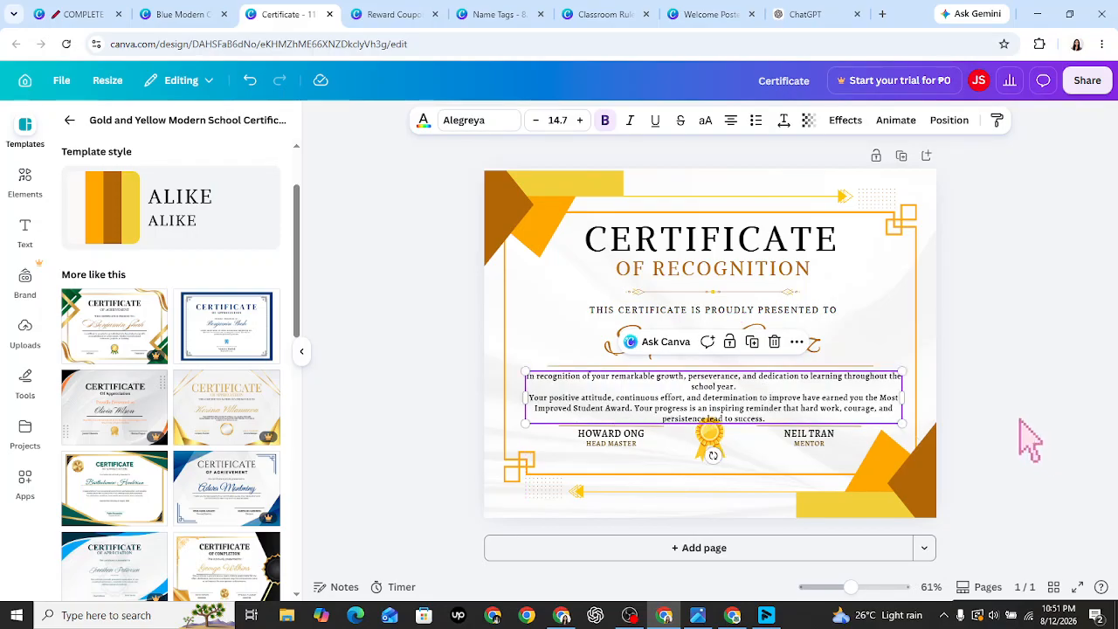
click(1030, 441)
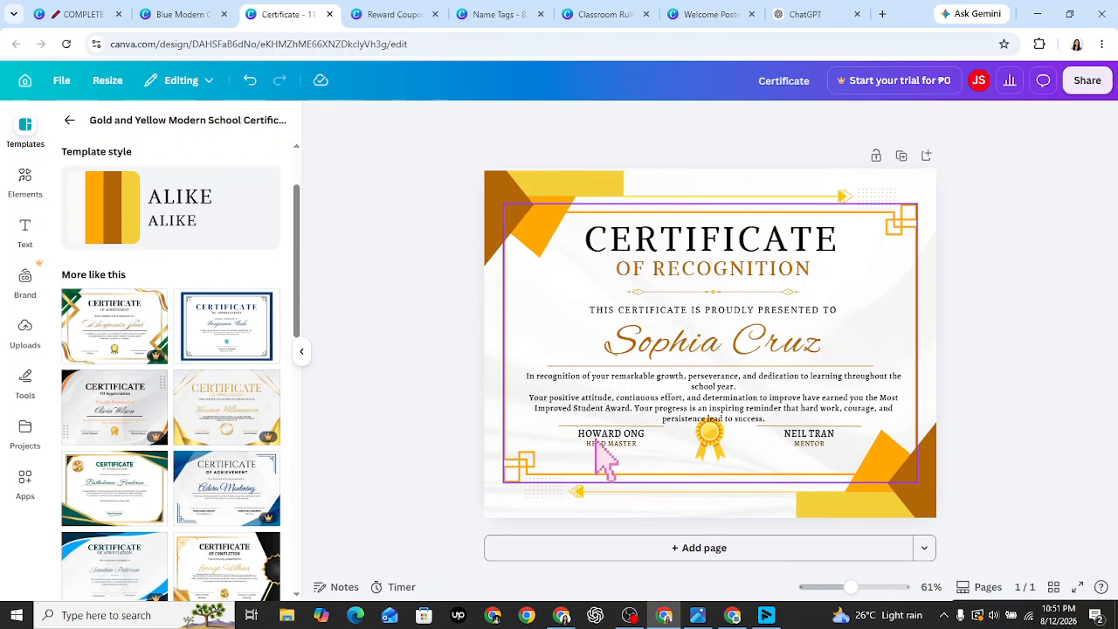
- Lower the left signature block and select the mentor's name text
click(597, 442)
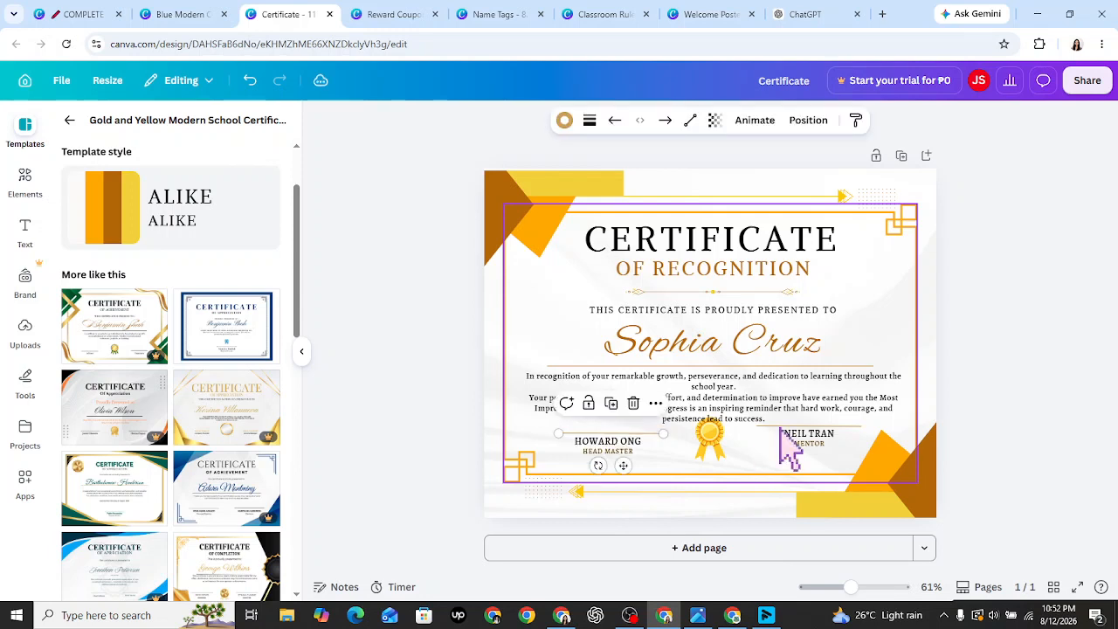
click(781, 431)
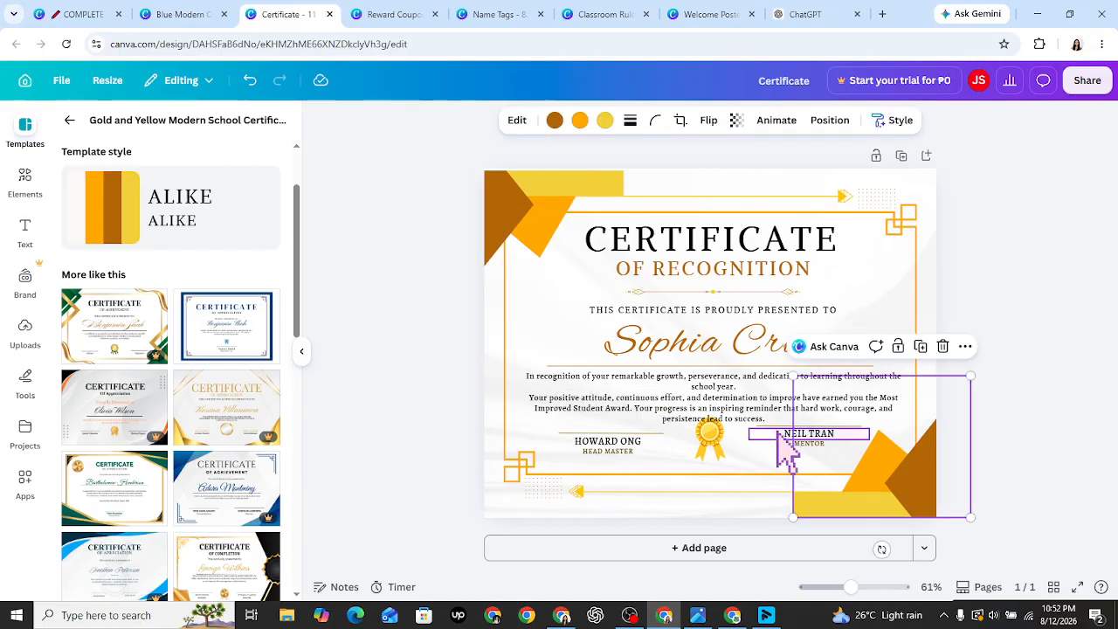
click(777, 433)
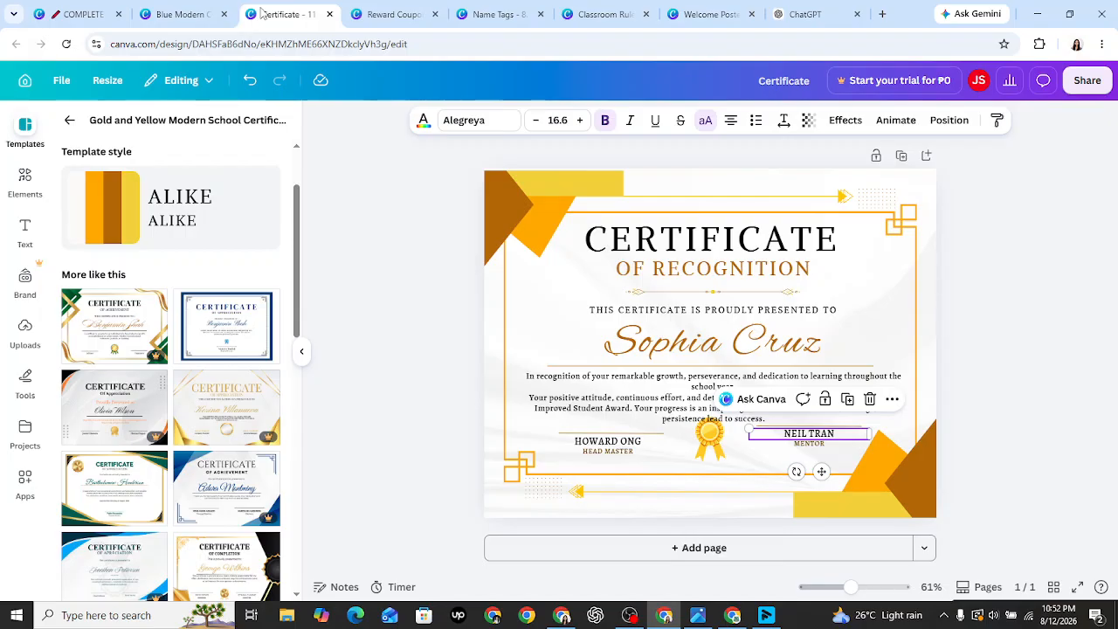
- Delete the mentor's name, retitle the labels SCHOOL PRINCIPAL and CLASS ADVISER, and enter the adviser's name
key(Delete)
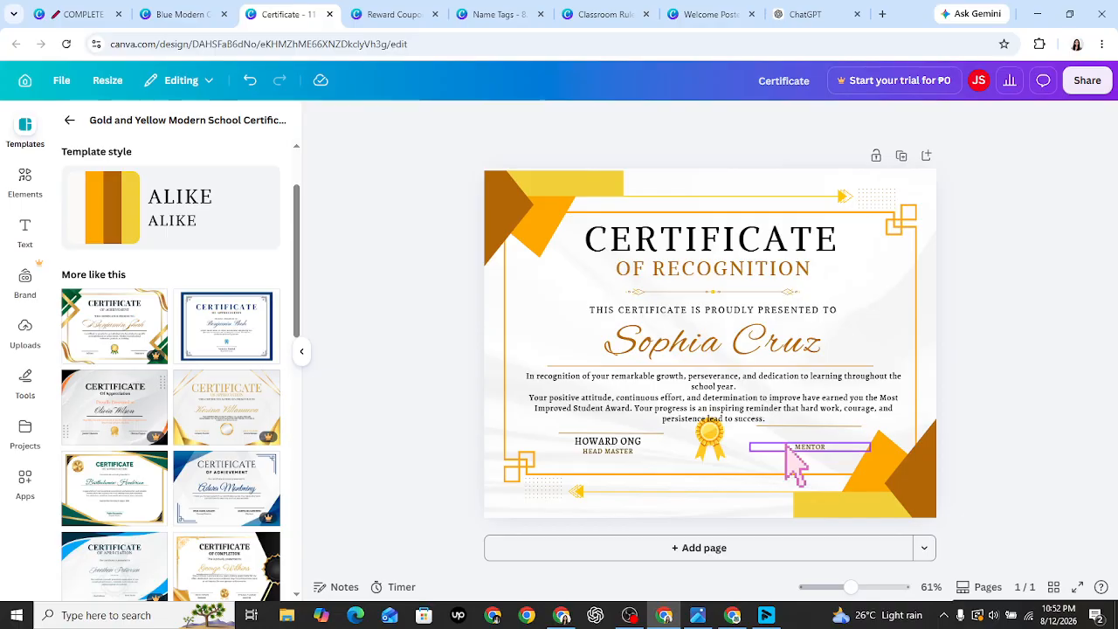
click(786, 447)
text(SCHOOL)
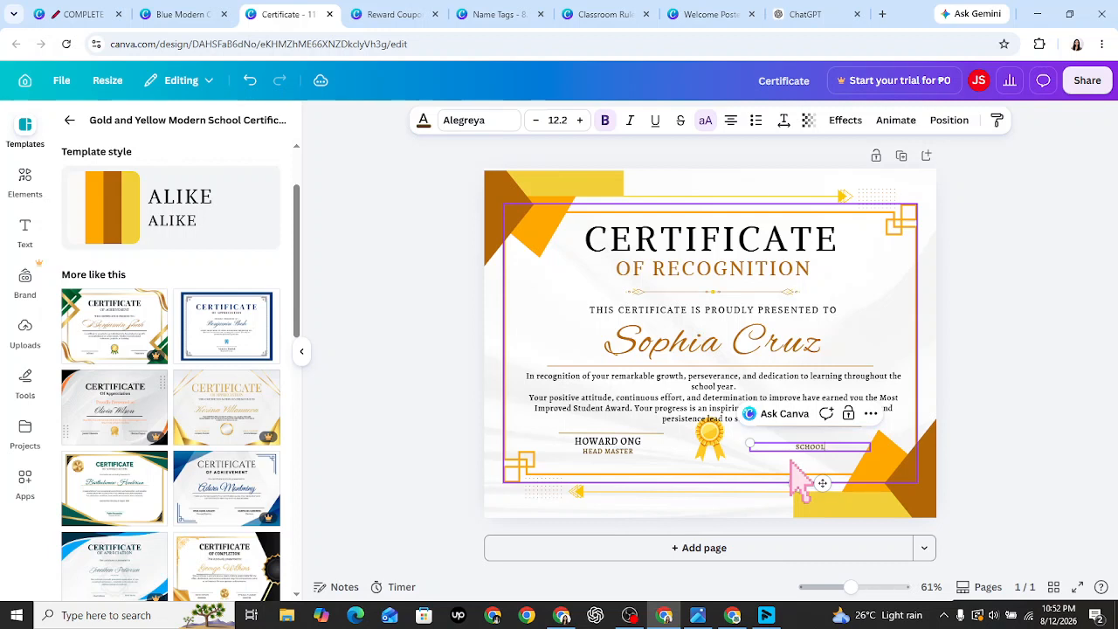
click(791, 437)
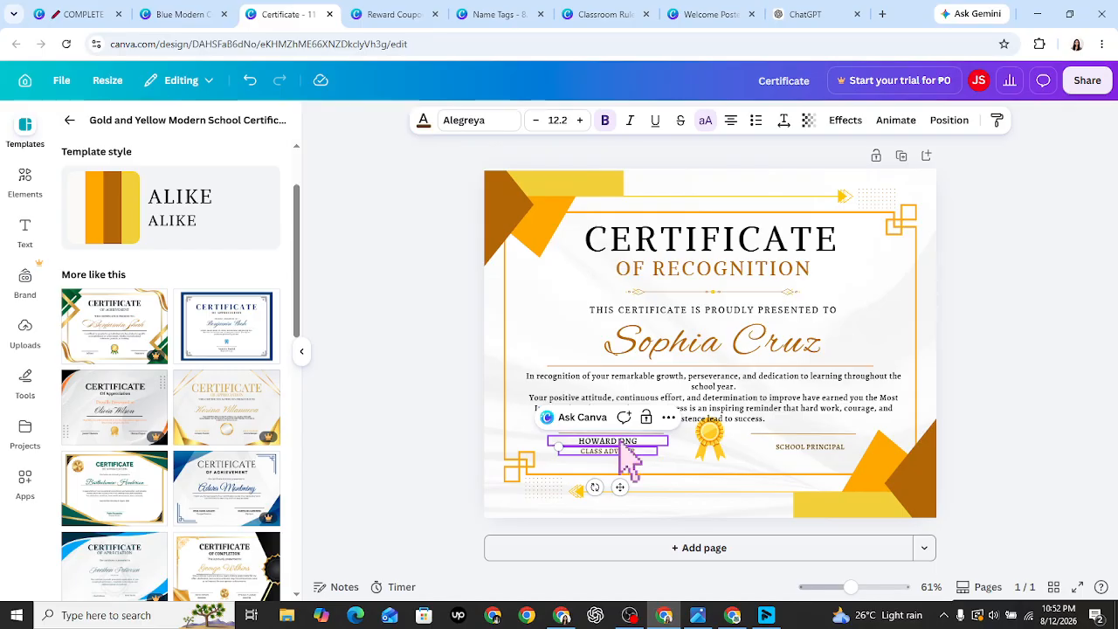
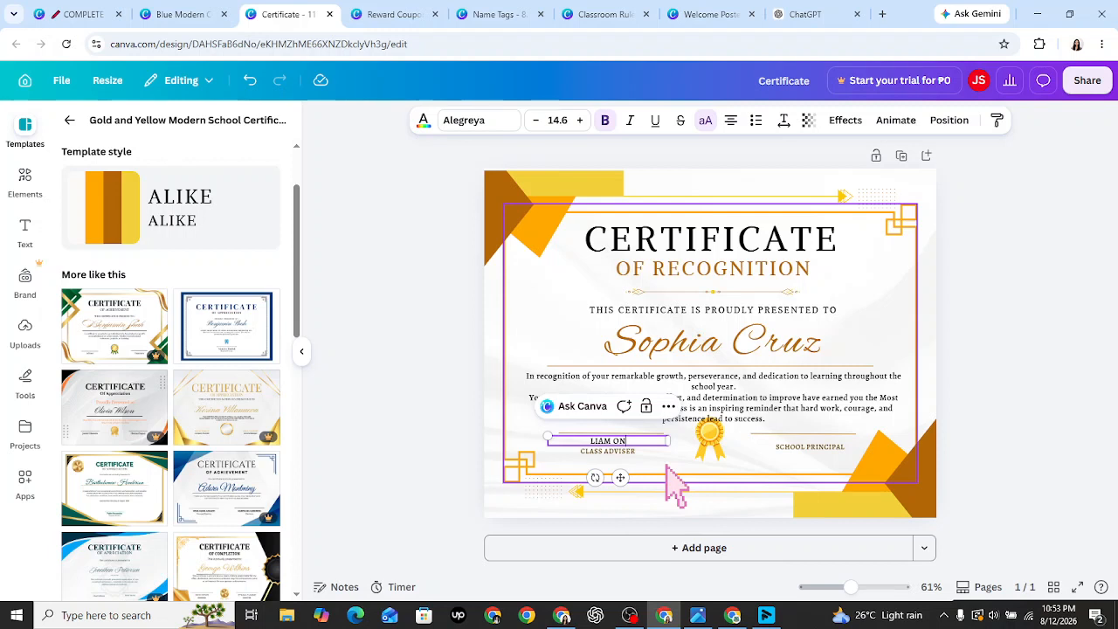
key(Escape)
key(Escape)
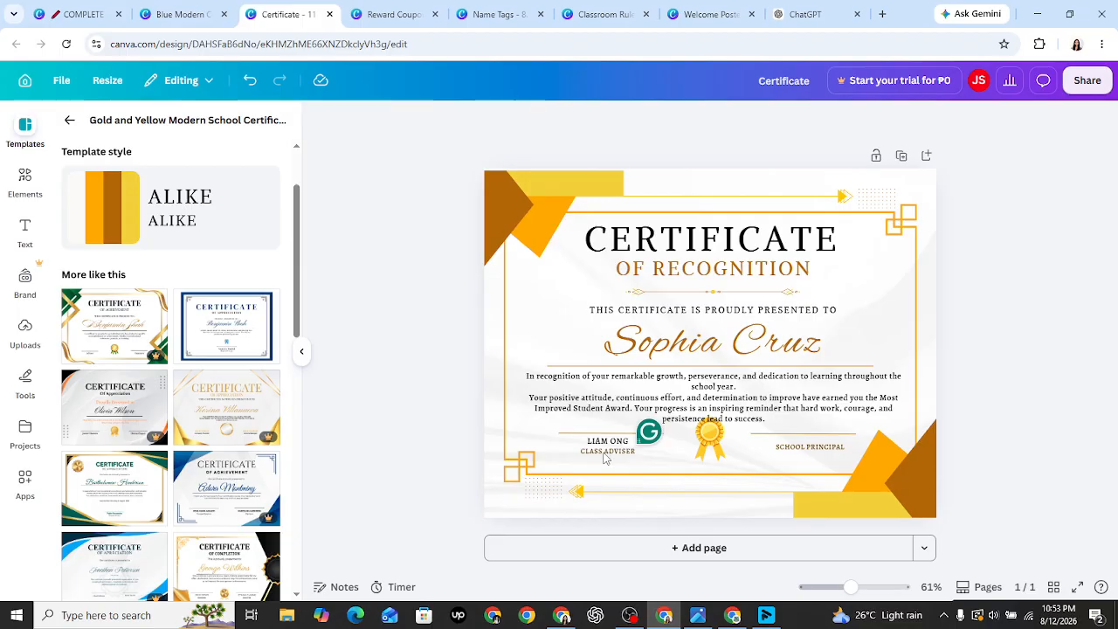
- Shrink the body paragraph to size 12.7 with letter spacing 43 and line spacing 1.38
click(597, 414)
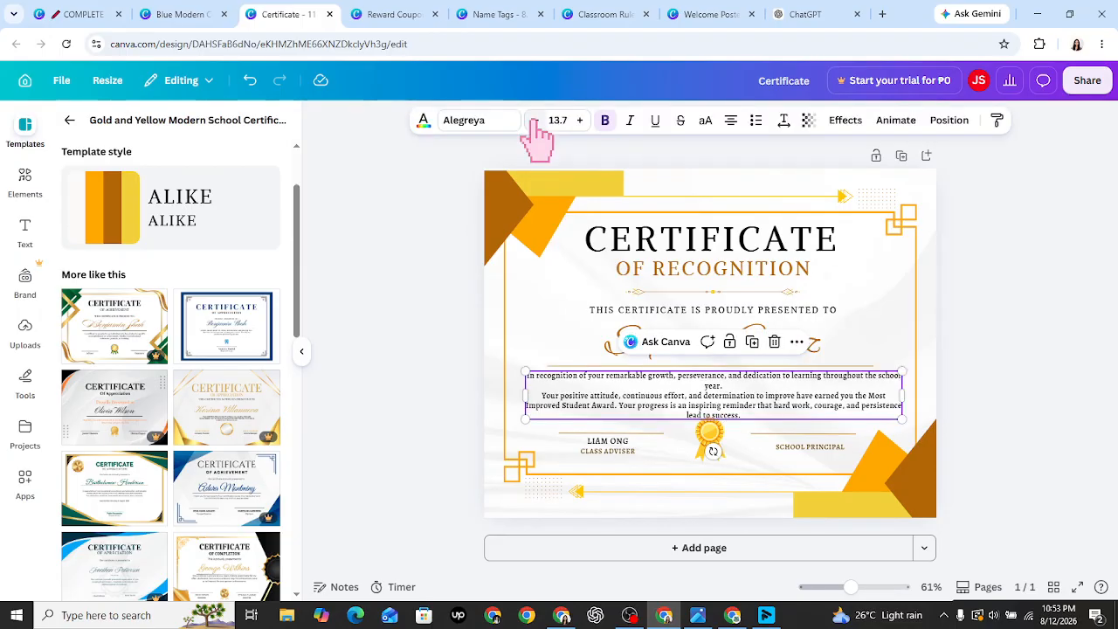
click(534, 120)
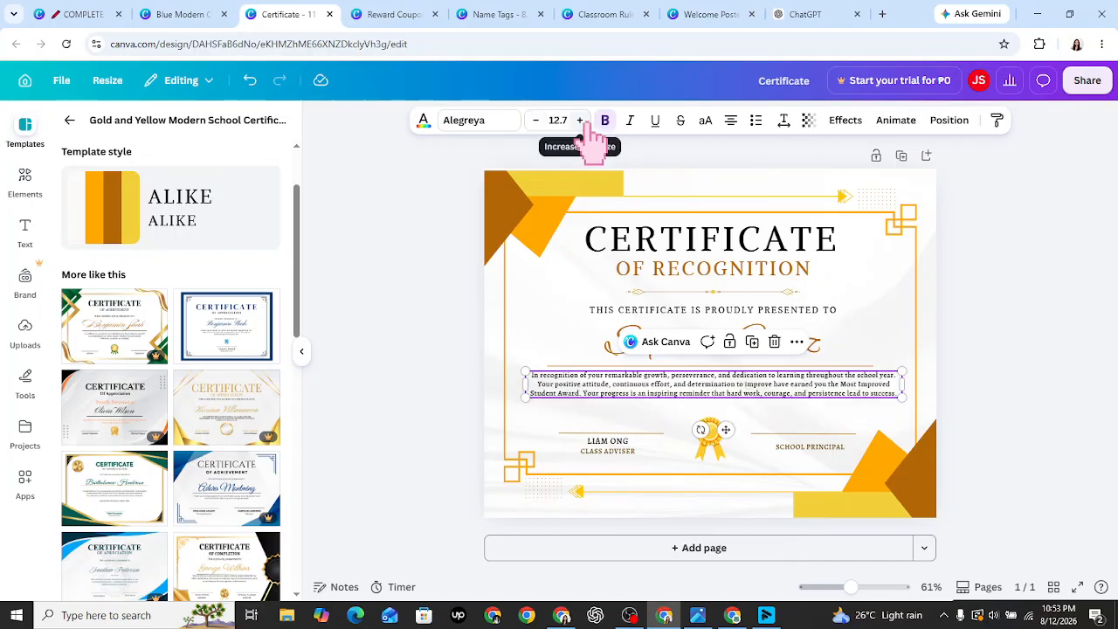
click(783, 122)
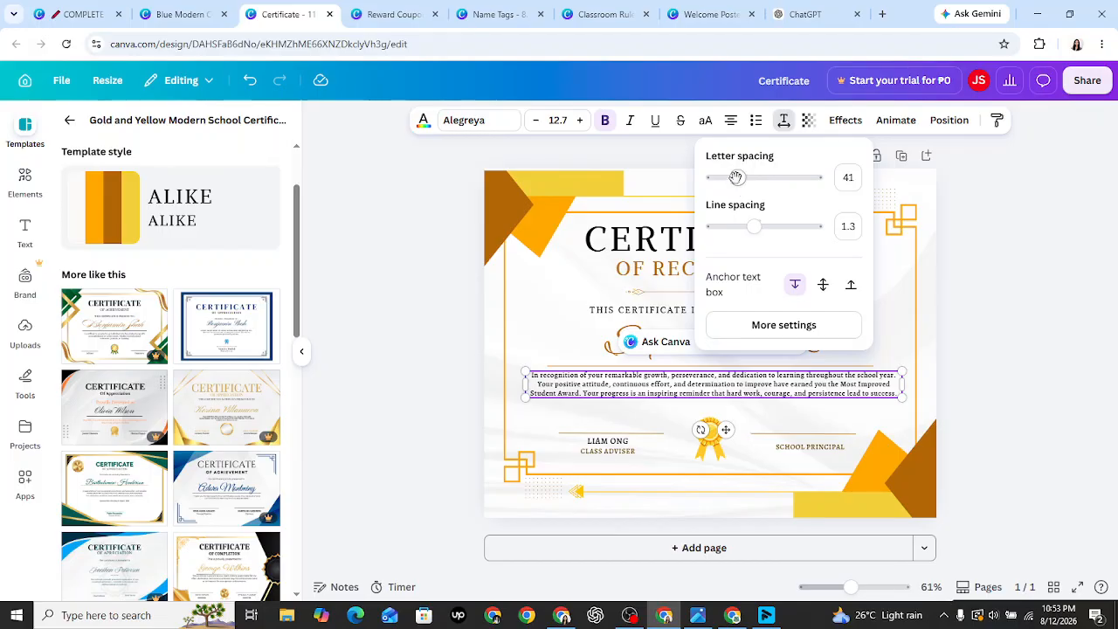
drag(737, 178, 739, 177)
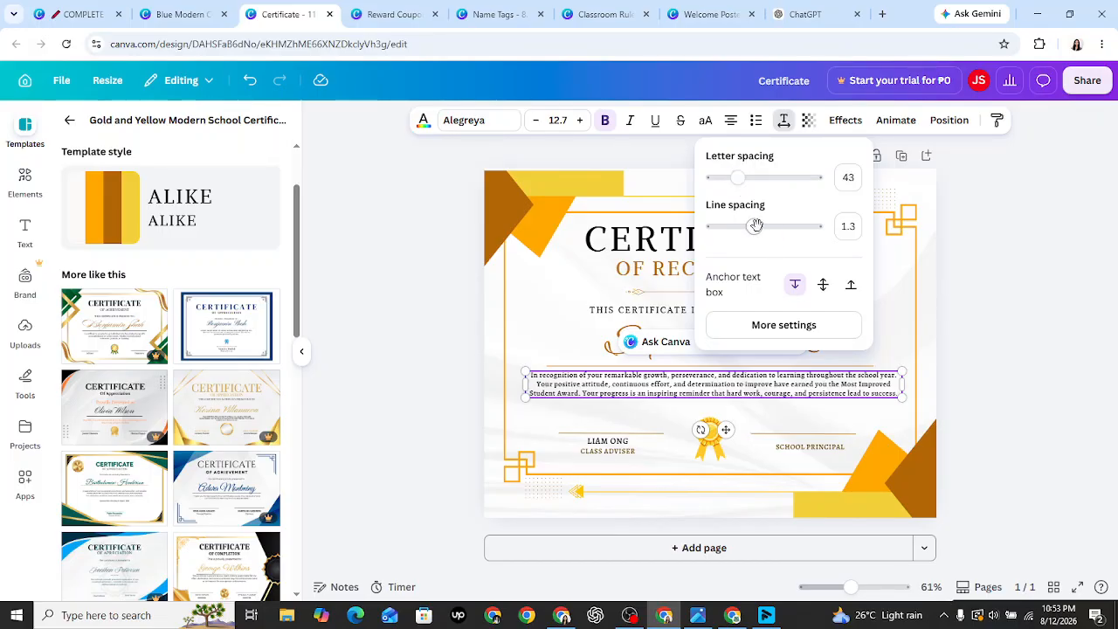
drag(756, 226, 757, 226)
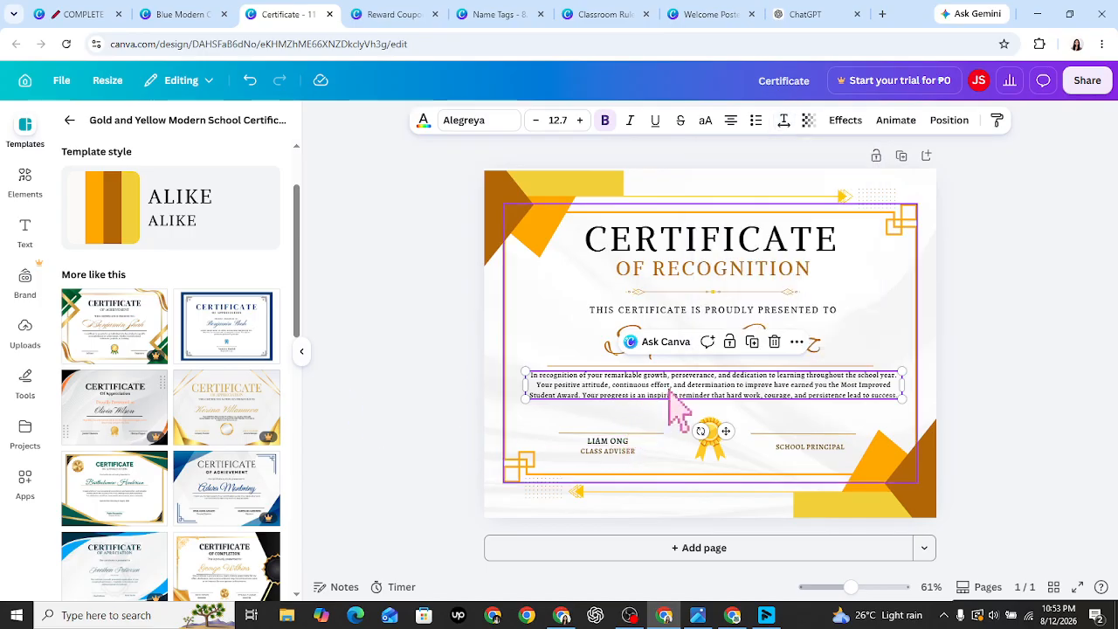
click(425, 466)
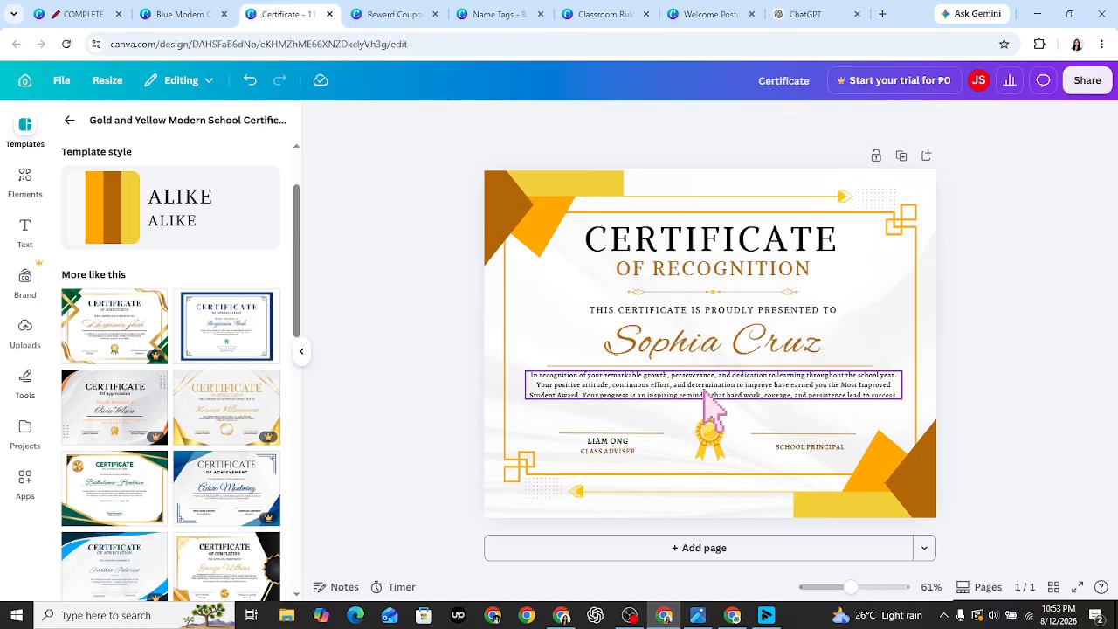
- Shift the paragraph down slightly and select the 'Most Improved Student Award' text
drag(703, 390, 703, 394)
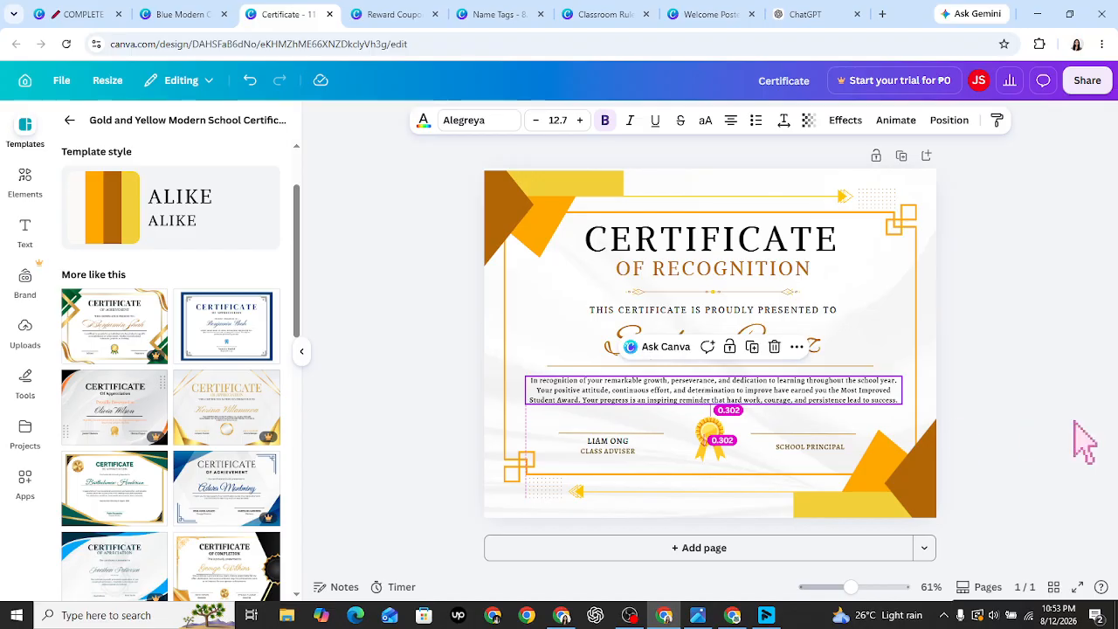
double_click(782, 390)
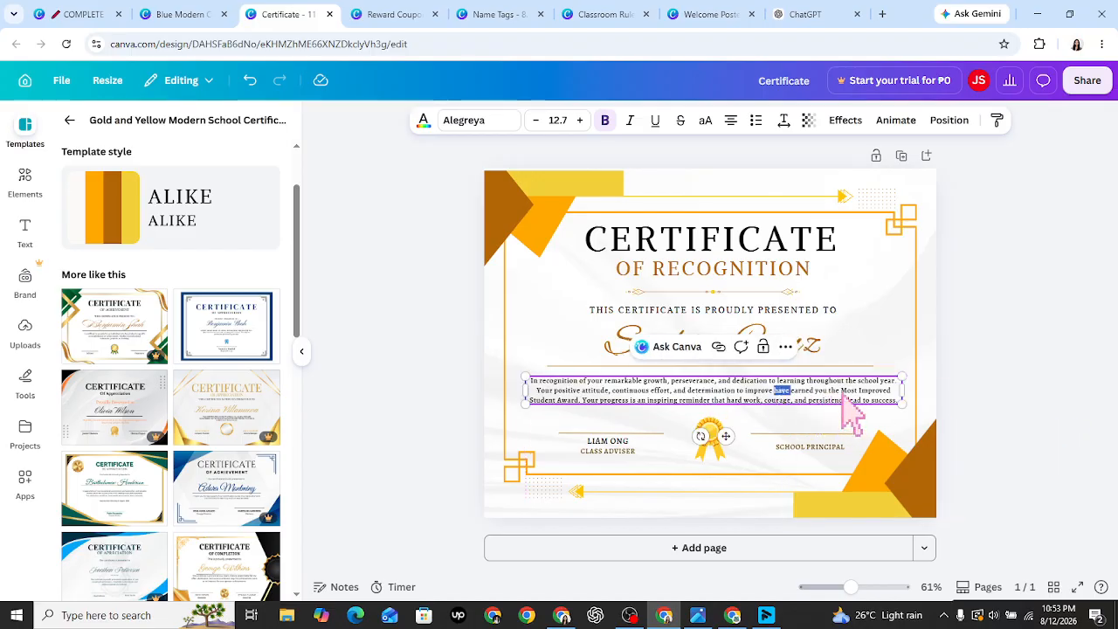
drag(840, 390, 846, 400)
drag(586, 409, 578, 402)
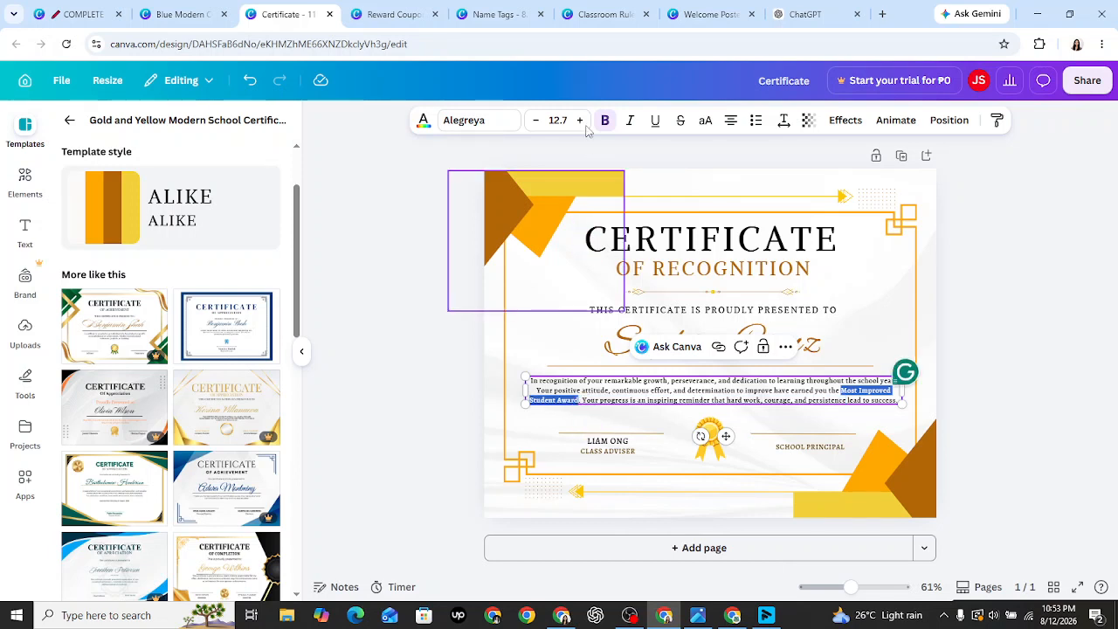
- Colour the phrase 'Most Improved Student Award' in the design's tan gold swatch
click(423, 120)
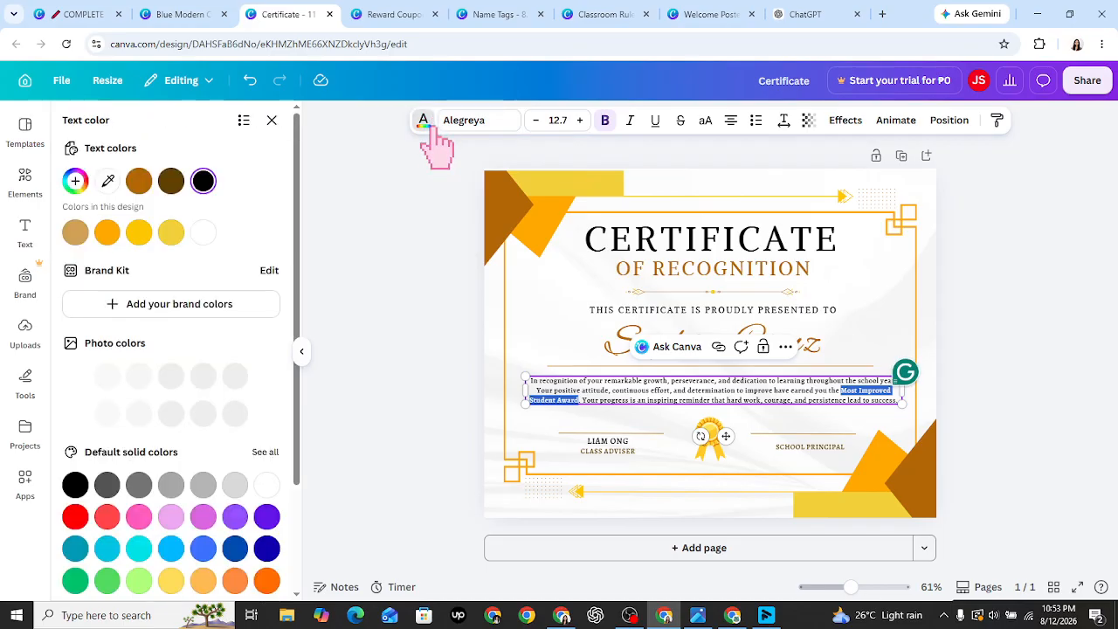
click(76, 235)
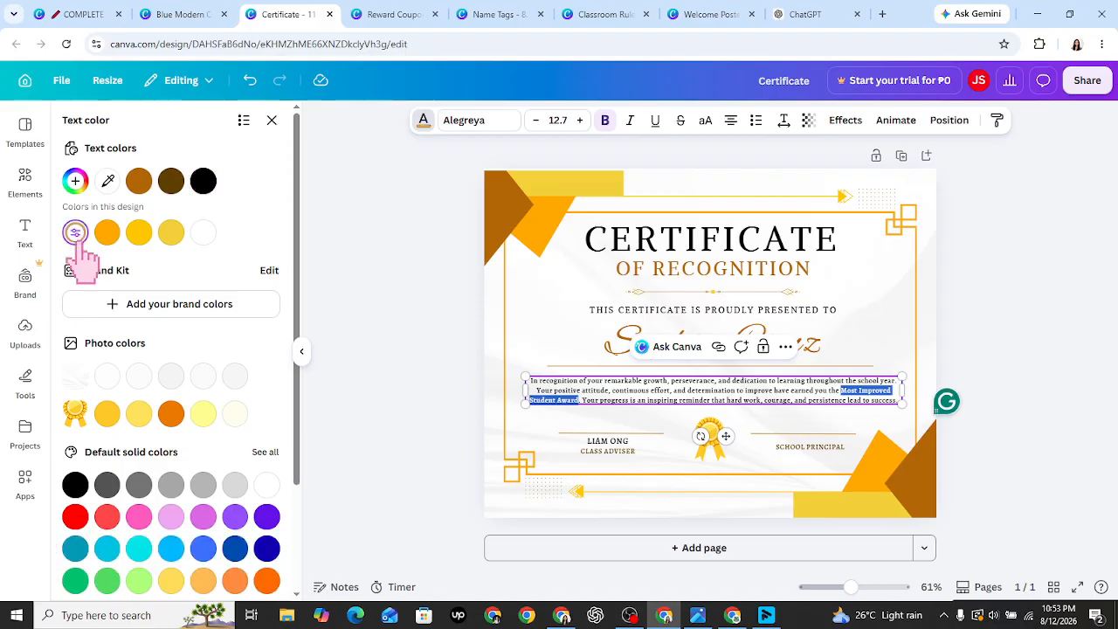
click(380, 381)
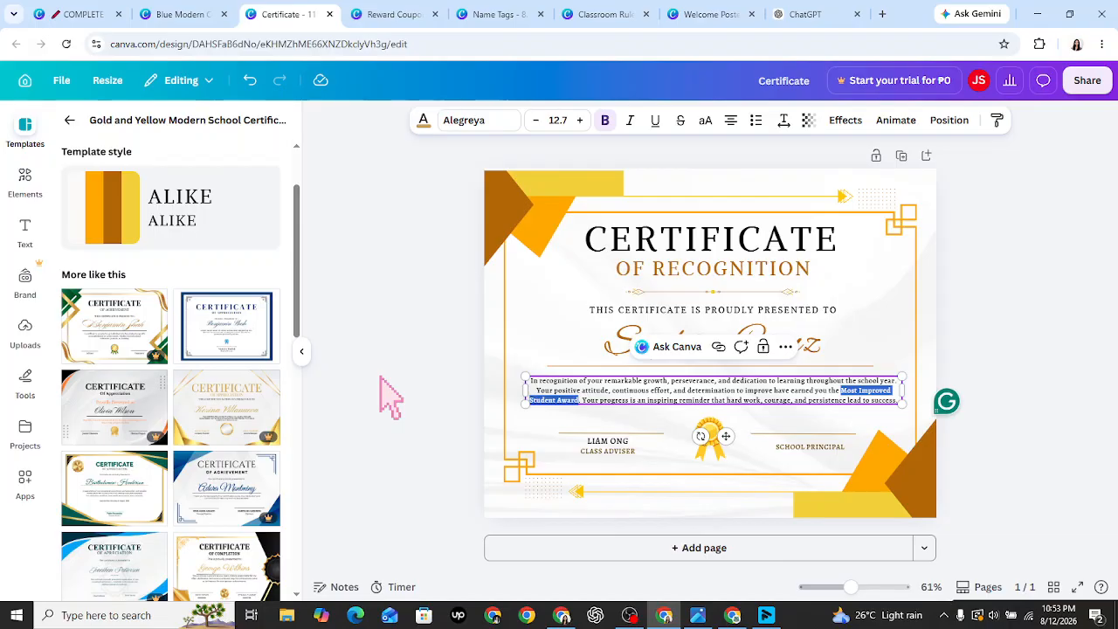
click(381, 376)
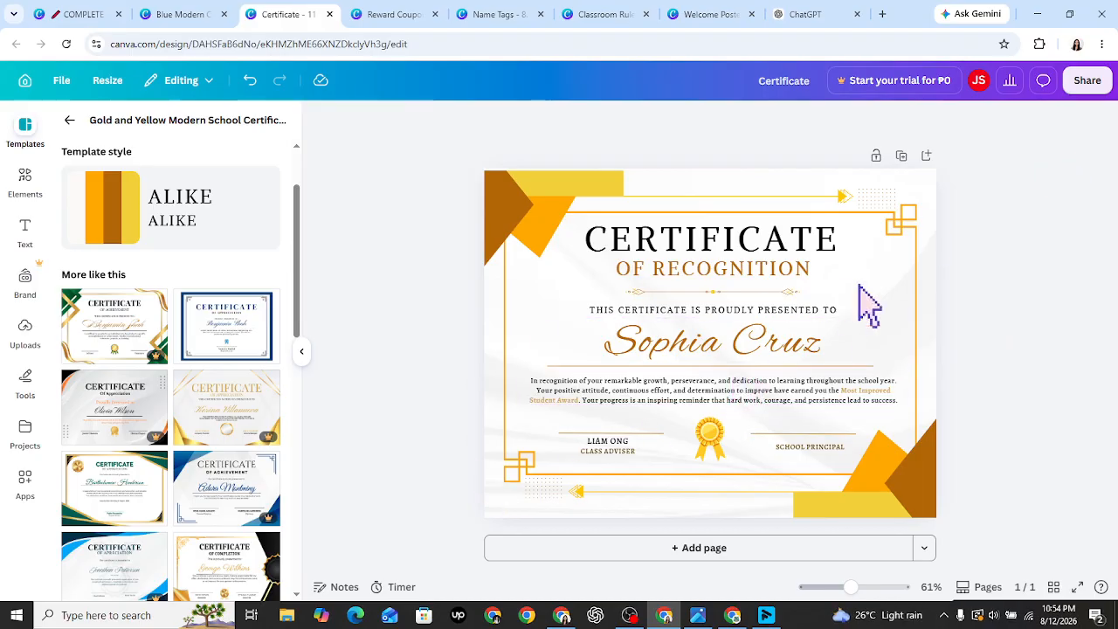
- Duplicate the certificate page and change the recipient's name to Noah
click(903, 158)
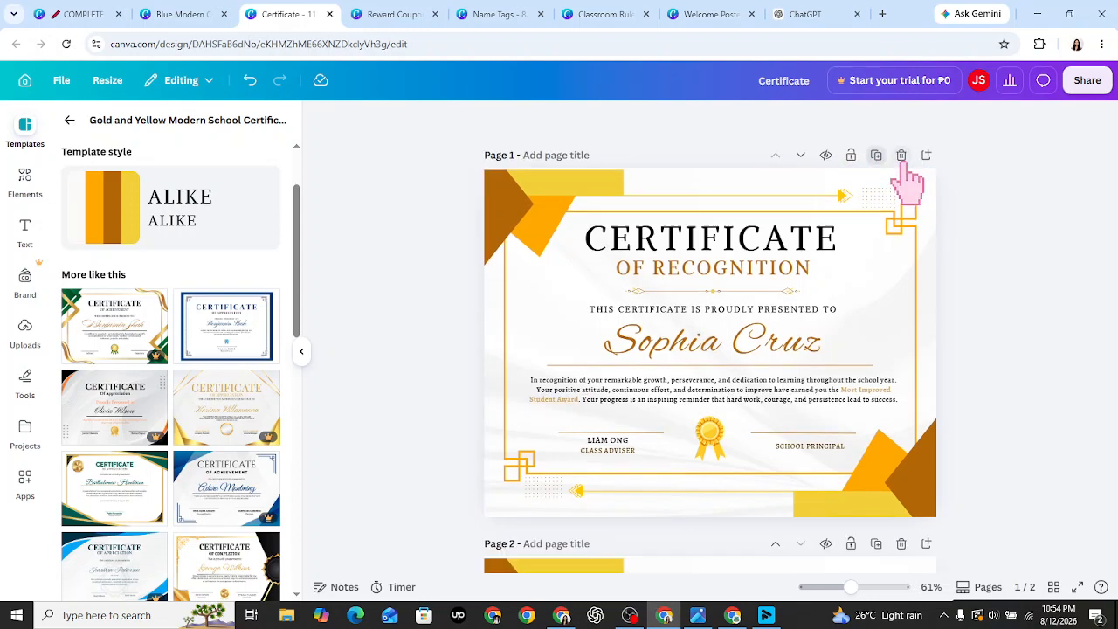
double_click(671, 357)
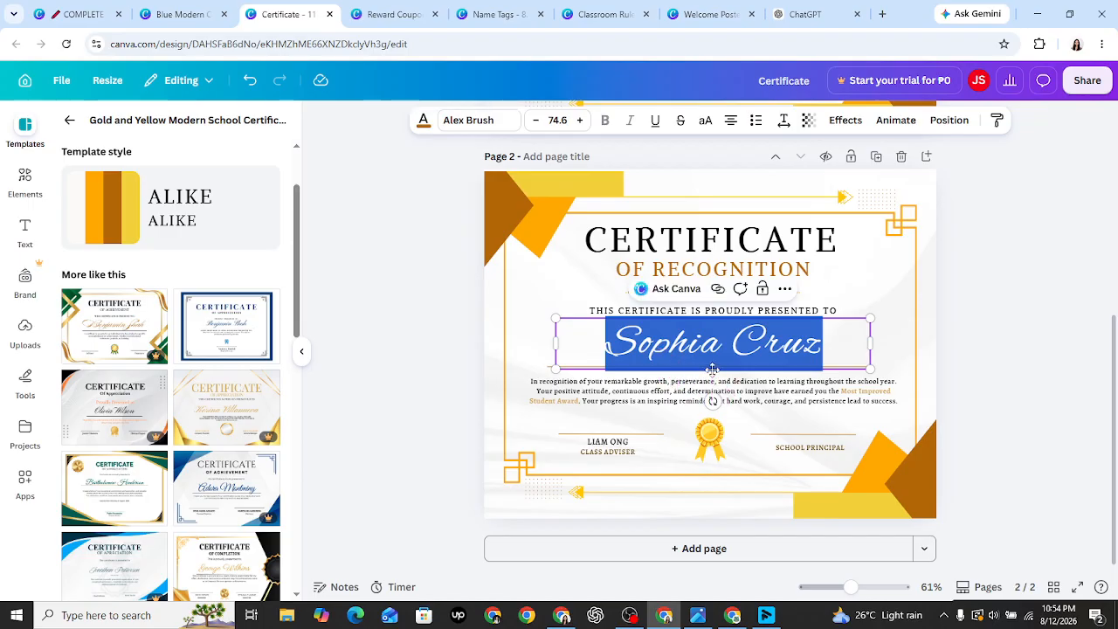
text(Noah)
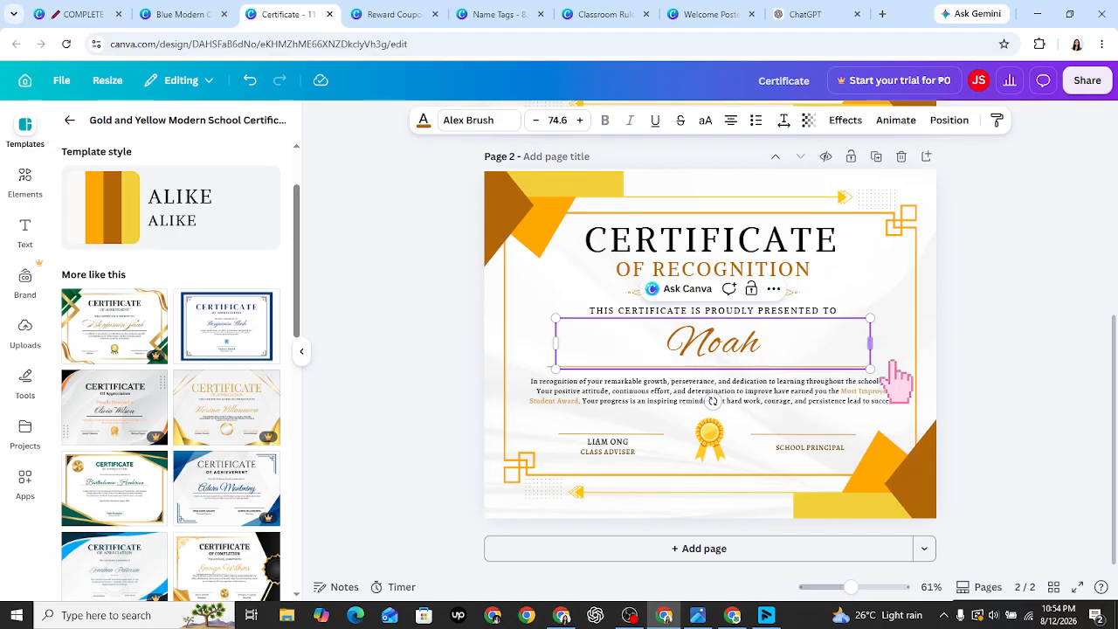
click(961, 397)
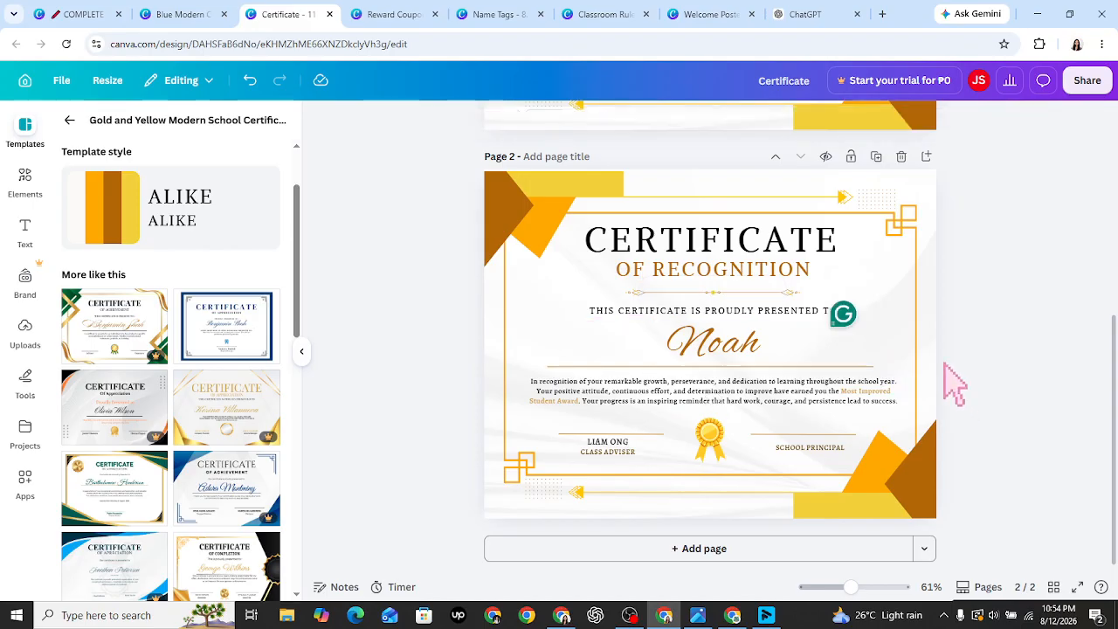
- Make another certificate copy named Erin and return to the classroom printable kit folder
click(876, 157)
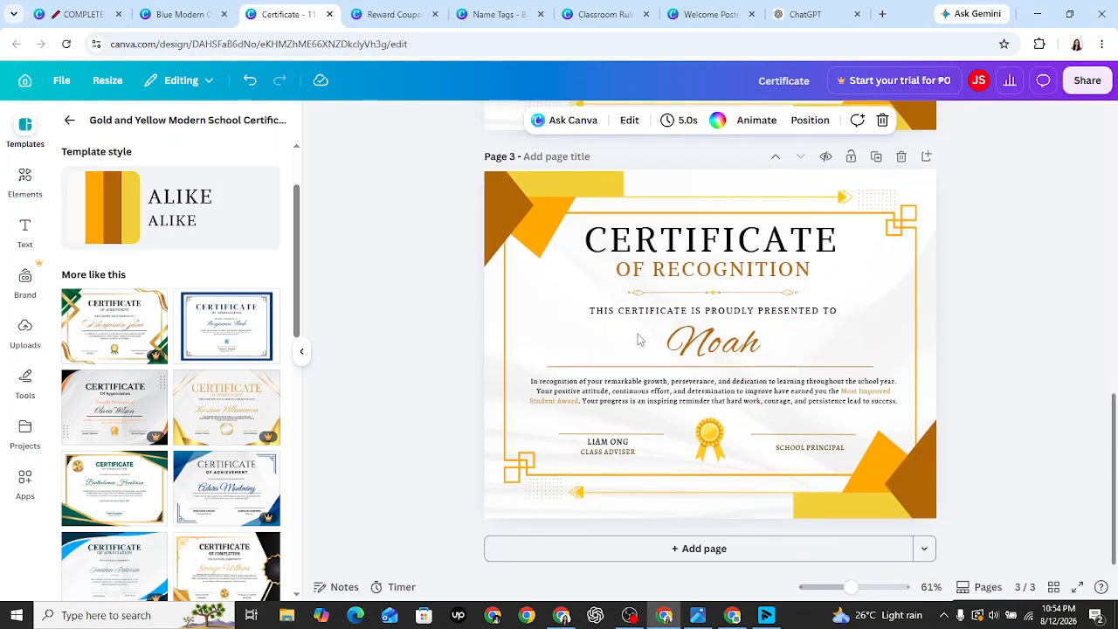
double_click(699, 365)
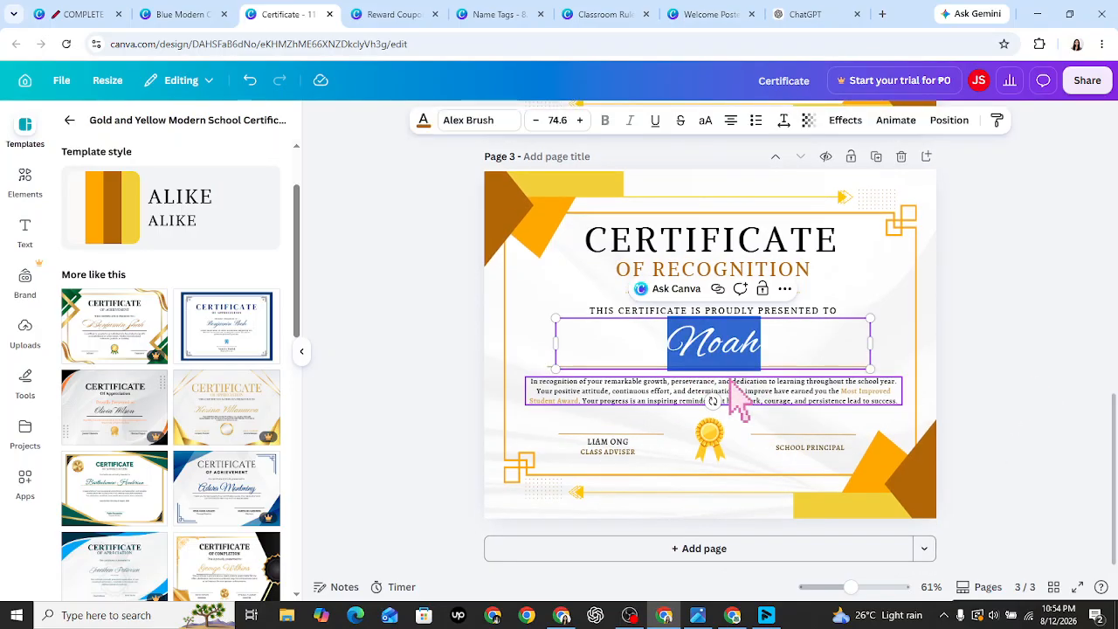
text(e)
key(BackSpace)
text(Erin)
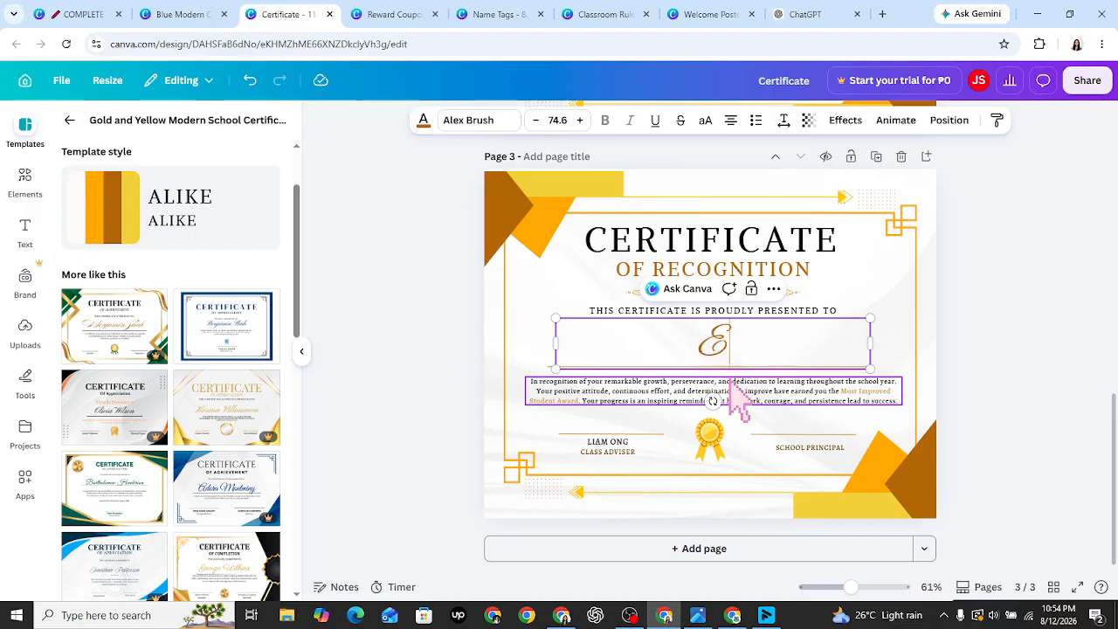
click(998, 375)
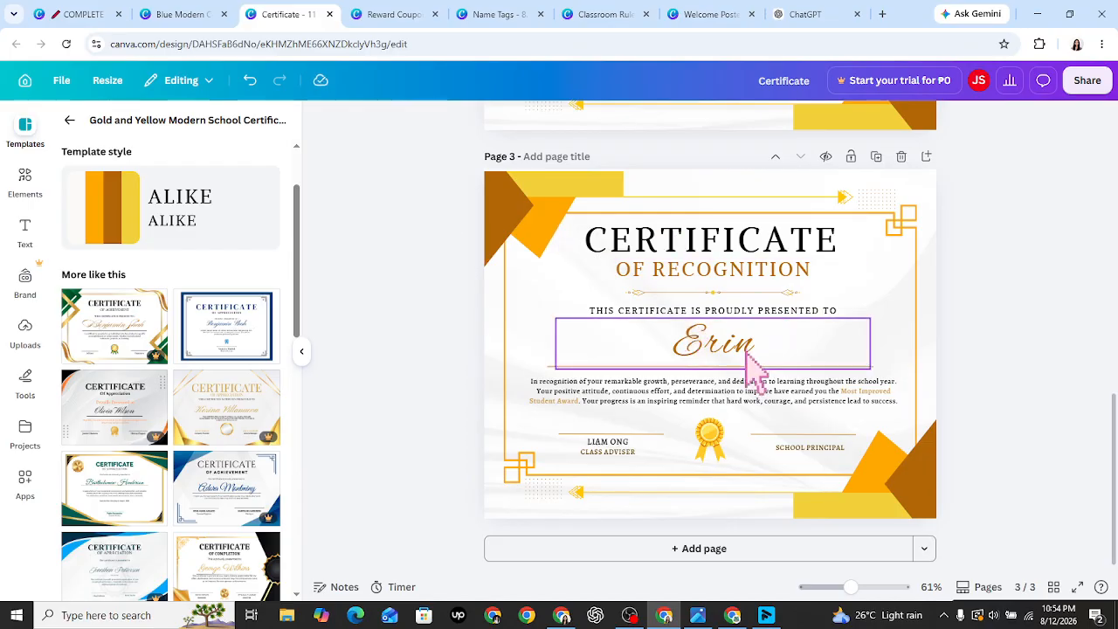
click(753, 367)
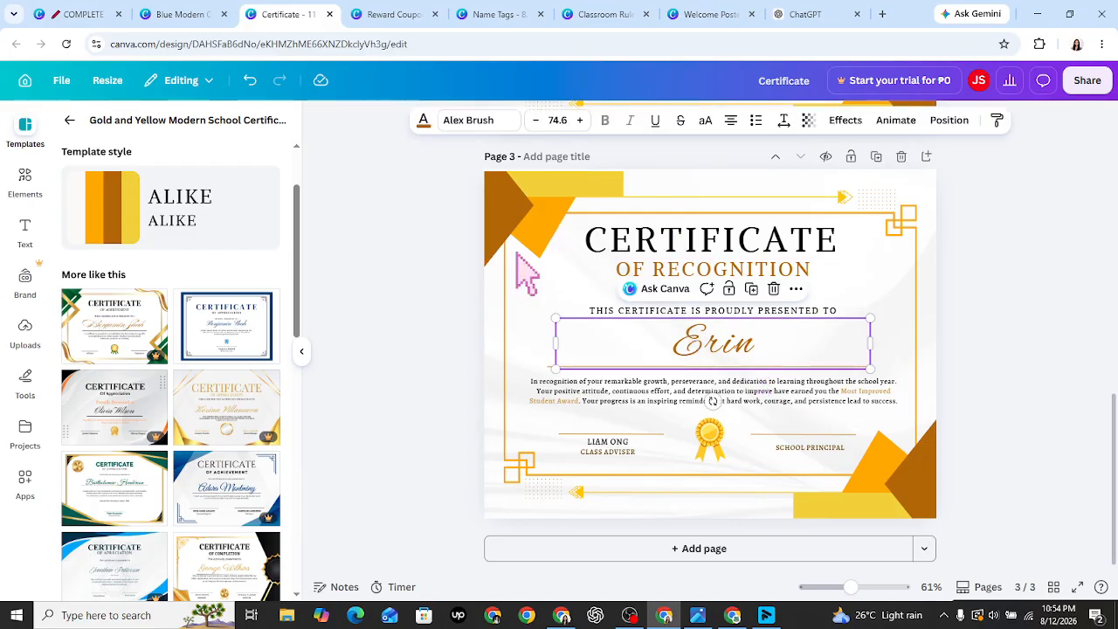
click(55, 7)
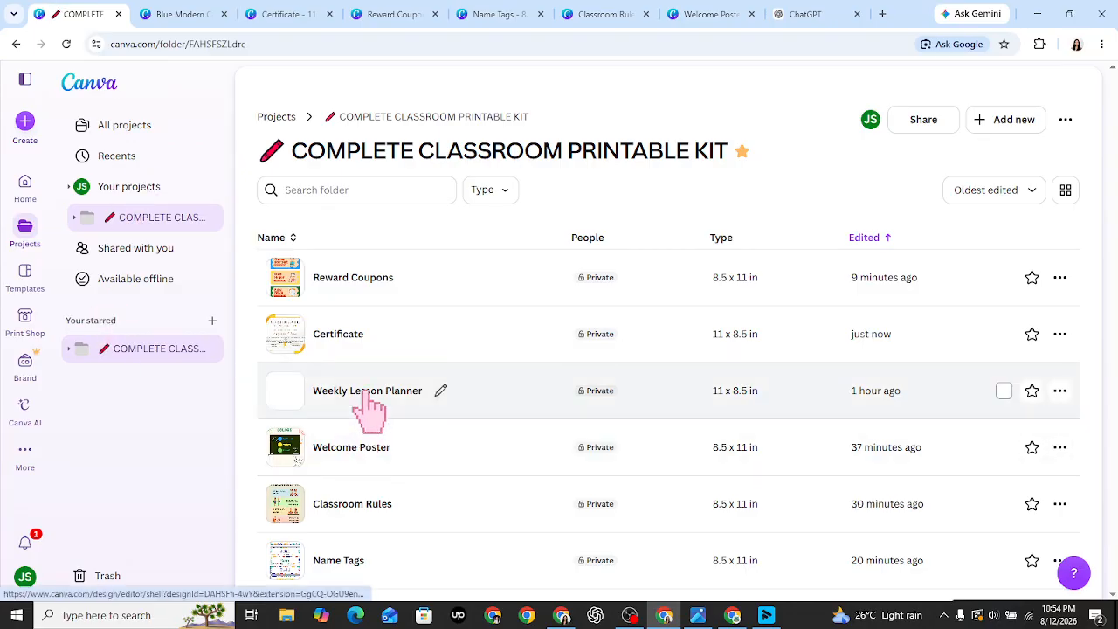
- Open the blank Weekly Lesson Planner design in its own tab, then switch to ChatGPT
click(369, 411)
click(105, 10)
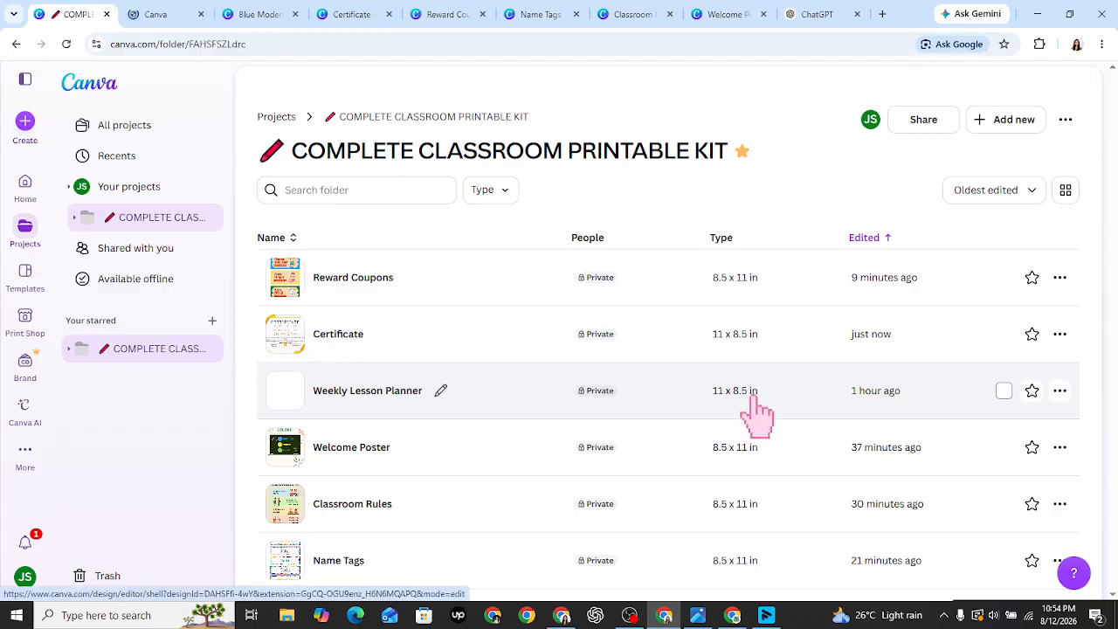
click(175, 9)
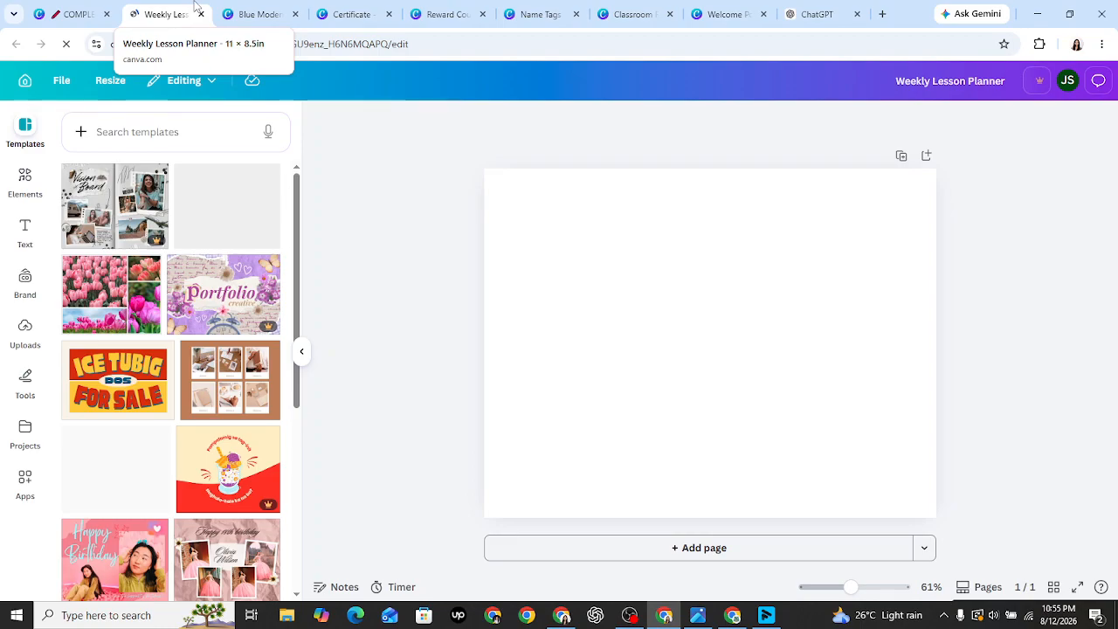
click(818, 14)
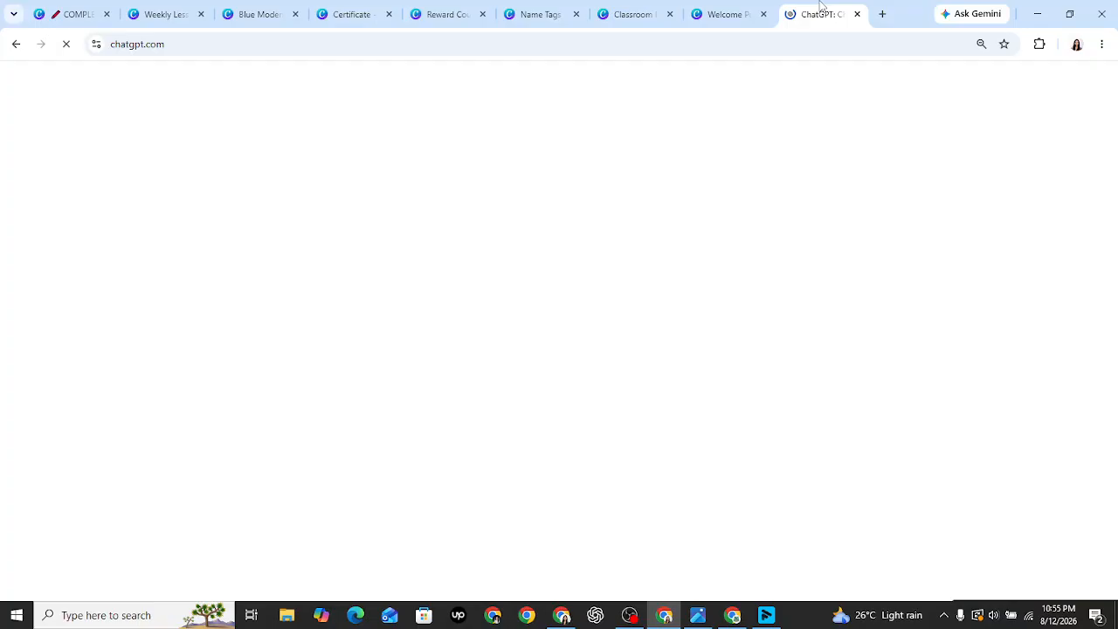
- Ask ChatGPT for a simple Grade 3 Monday–Friday plan with English, Math, Science, Filipino, daily activities
click(476, 303)
text(G)
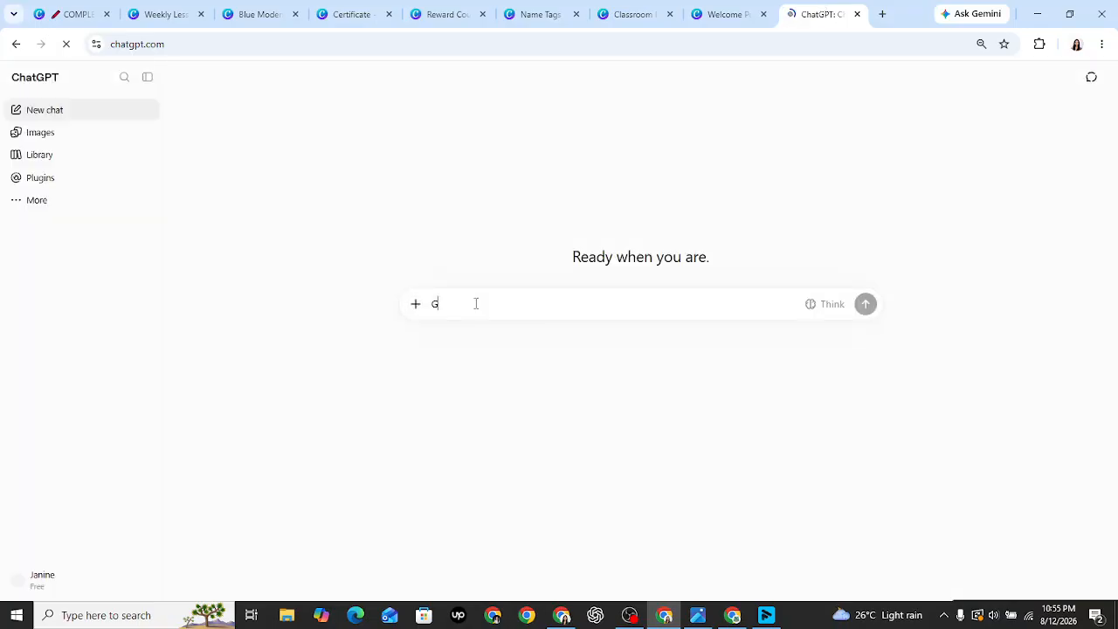
text(umawa ng simple weekly lesson plan sa)
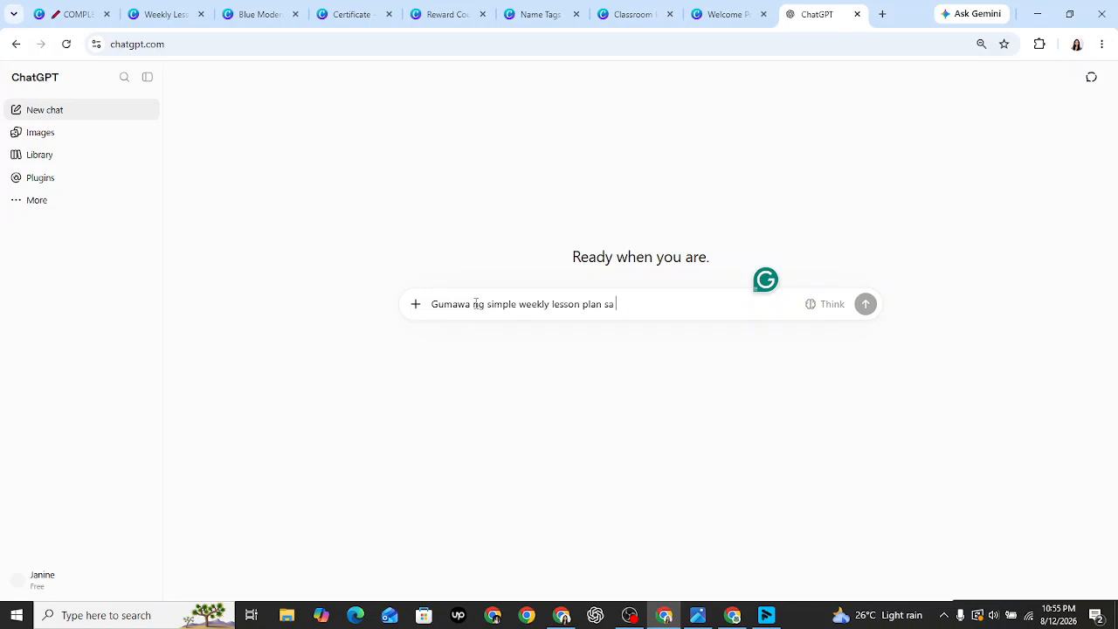
key(BackSpace)
key(BackSpace)
key(BackSpace)
text(para sa grade 3, m)
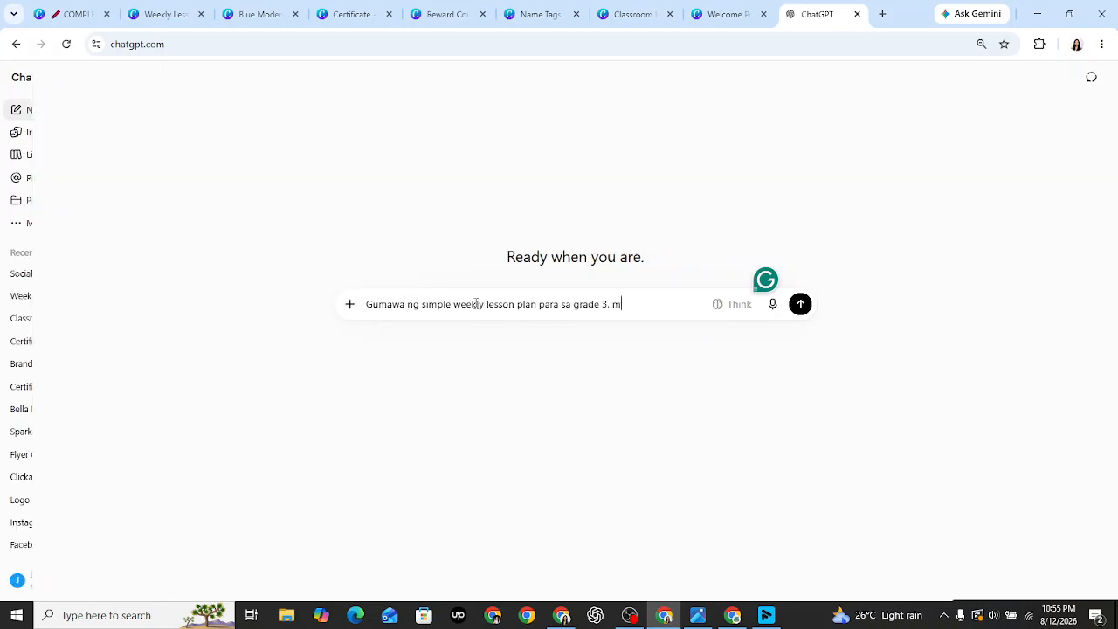
text(onday han)
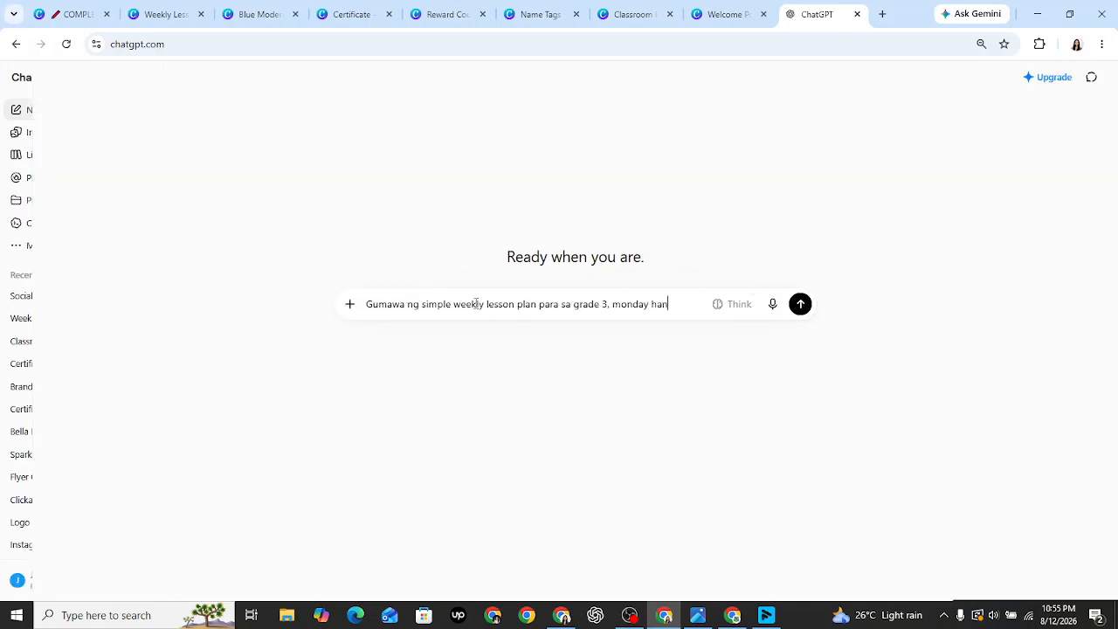
text(ggang friday.)
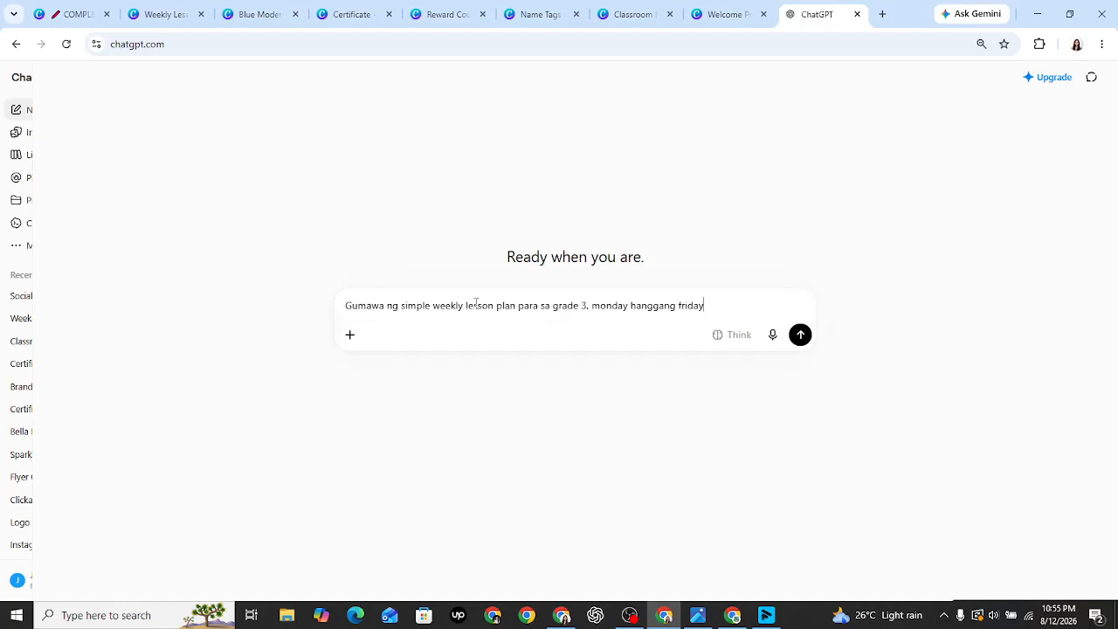
text( na may)
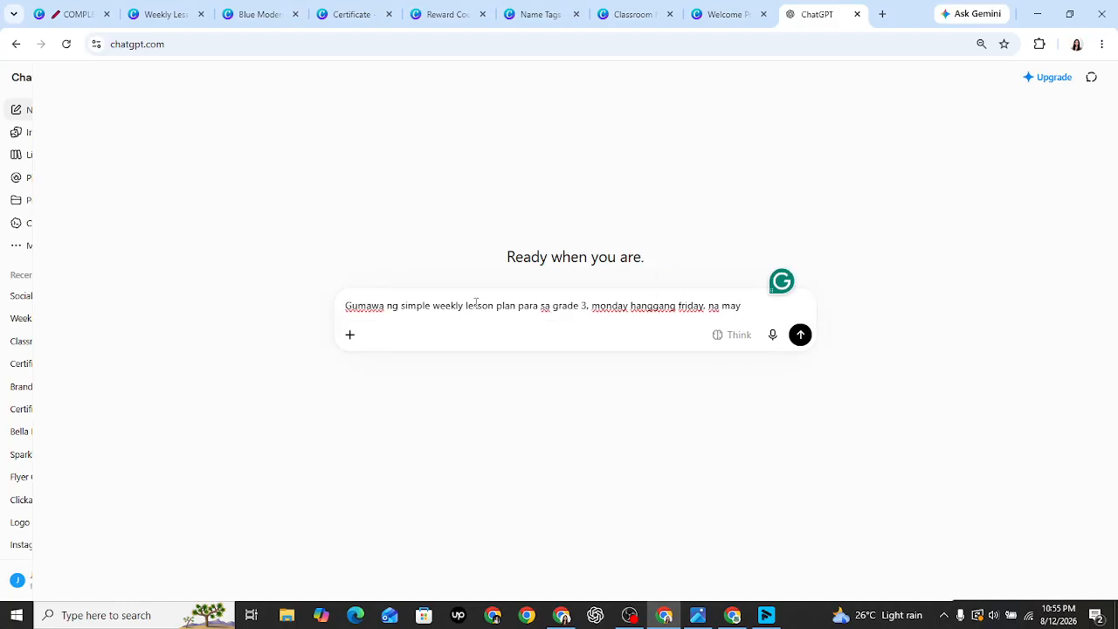
text( english, math,)
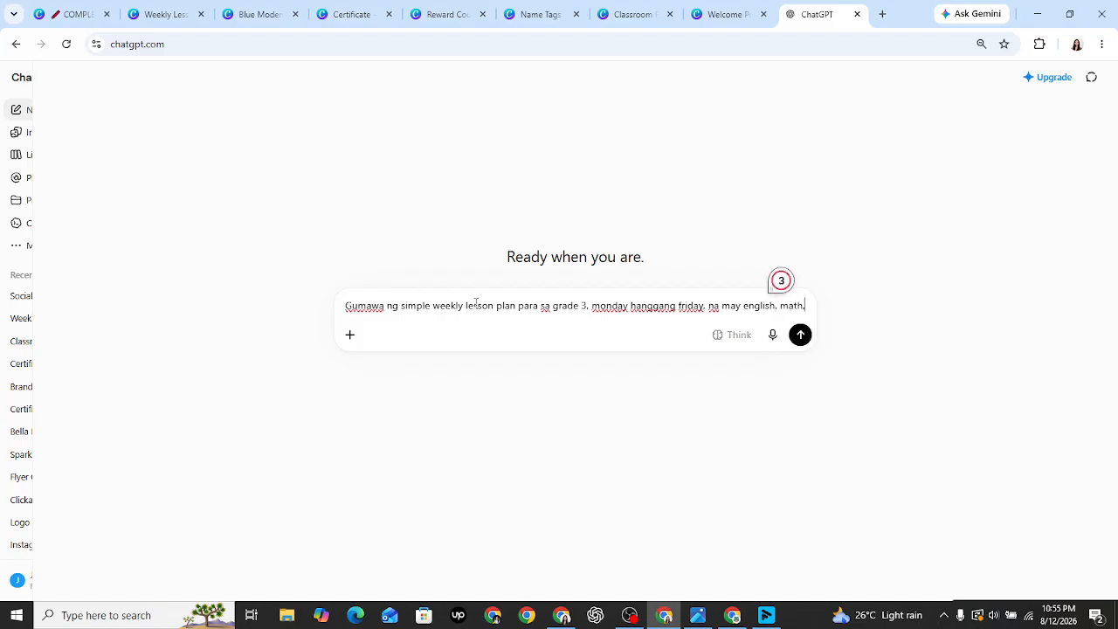
text( science )
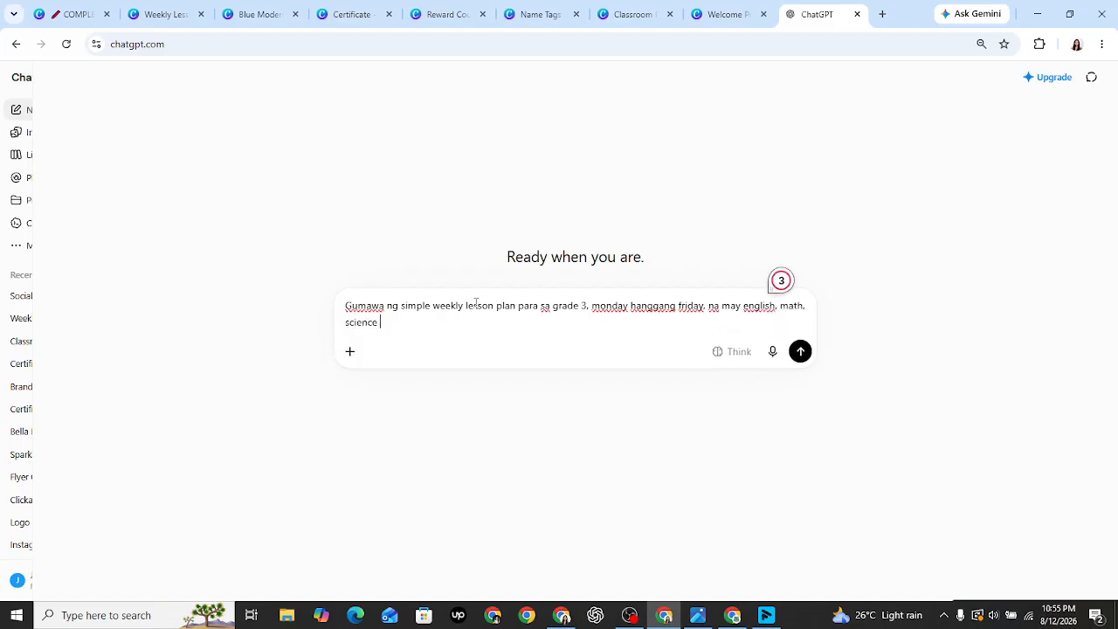
text(fi)
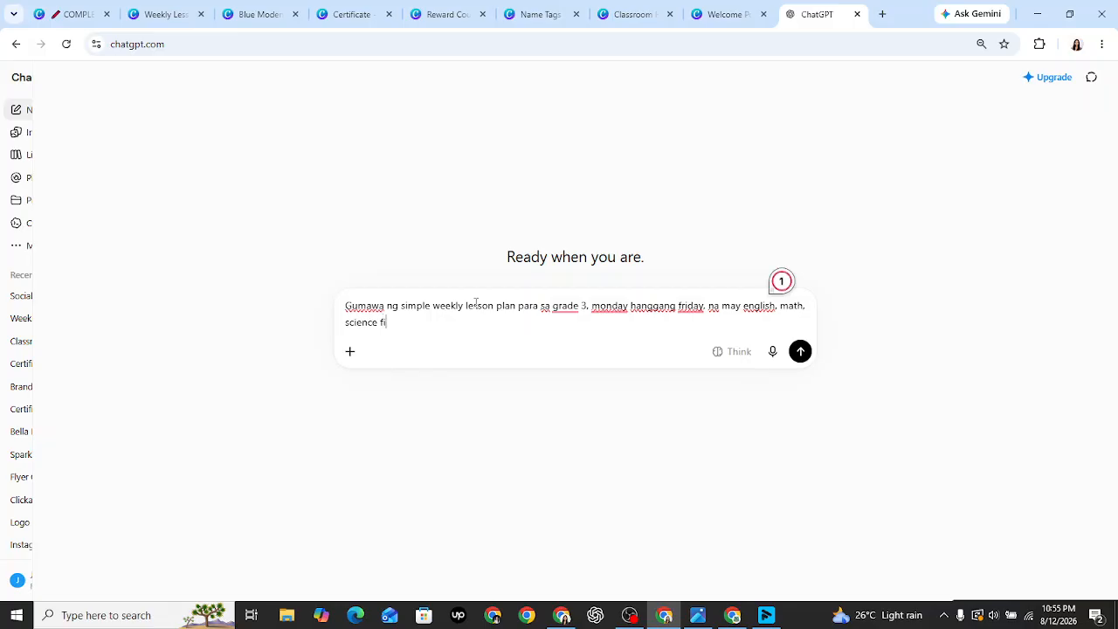
text(lipino at dail)
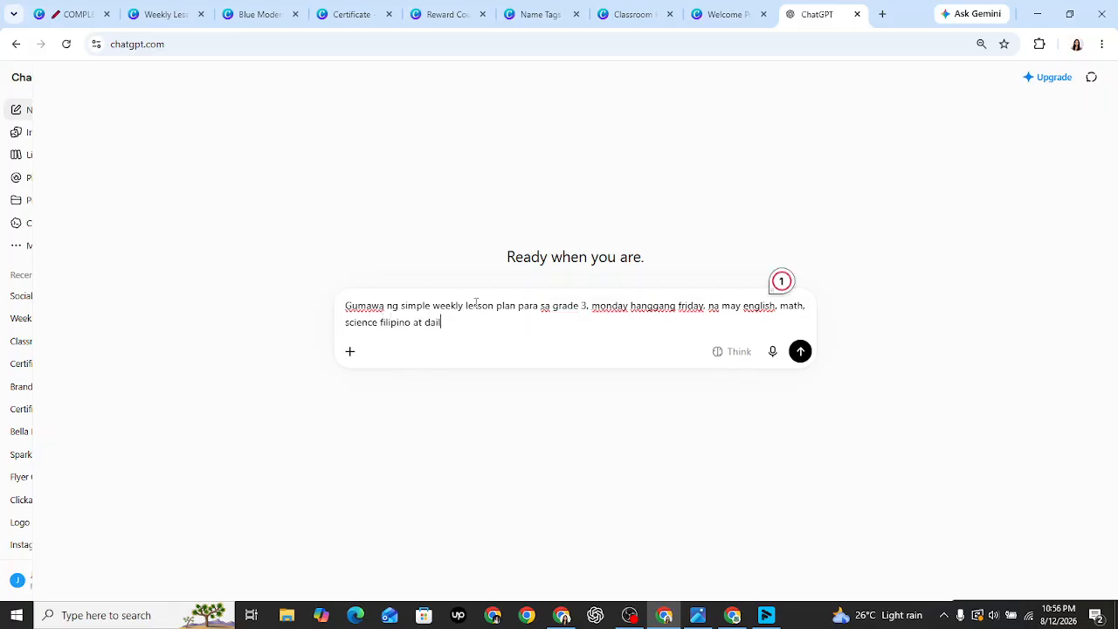
text(y classroom activity)
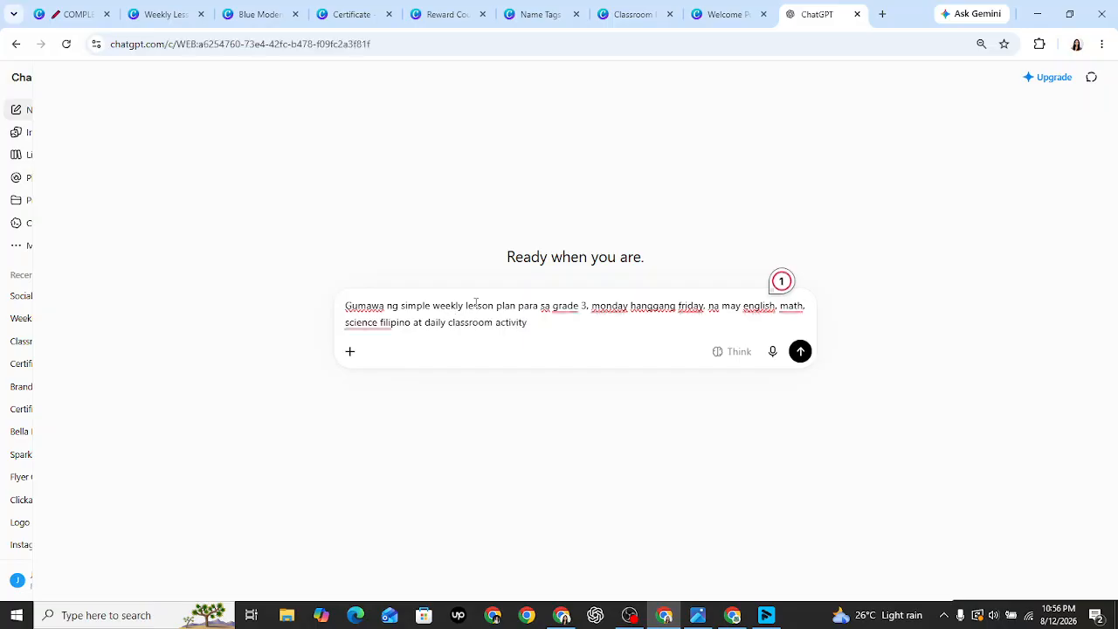
key(Return)
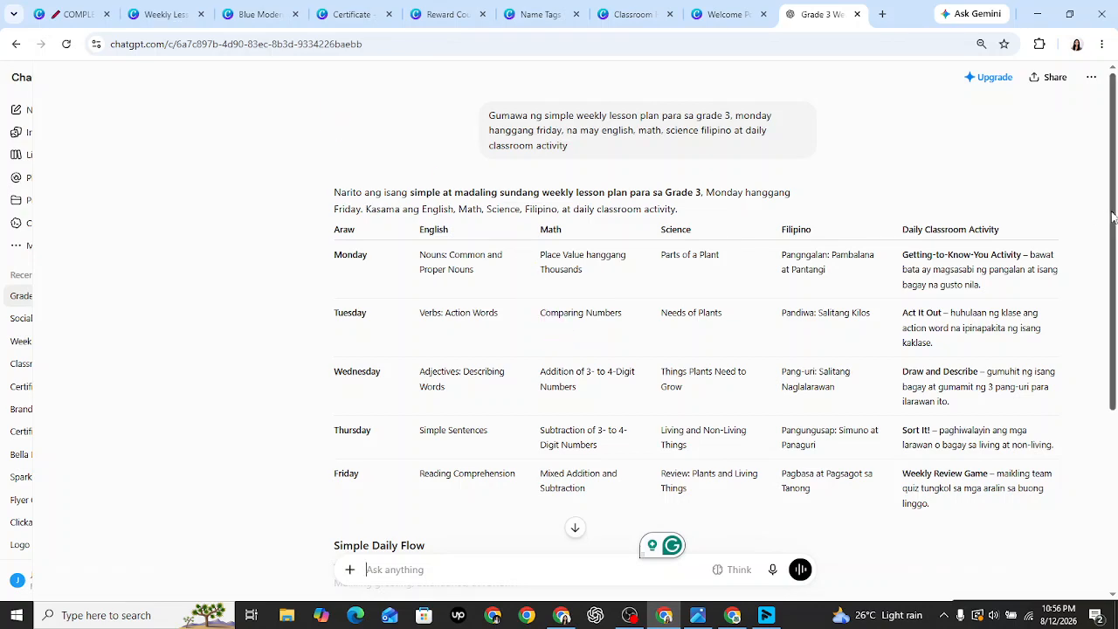
drag(1113, 216, 1116, 412)
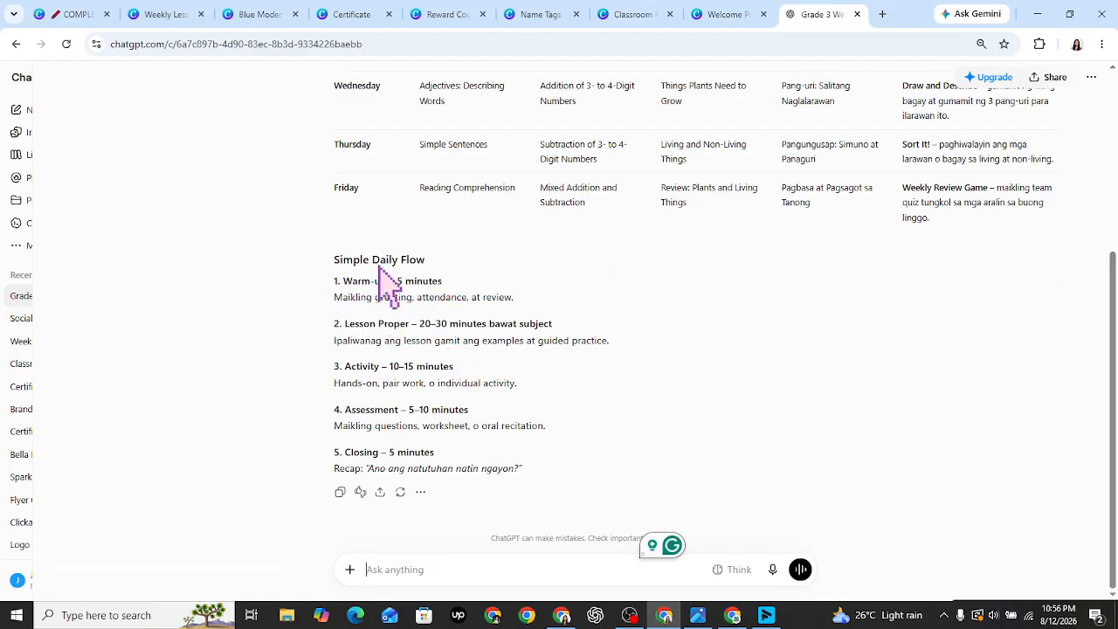
- Search templates for 'weekly planner' and apply the first result to the planner page
click(166, 14)
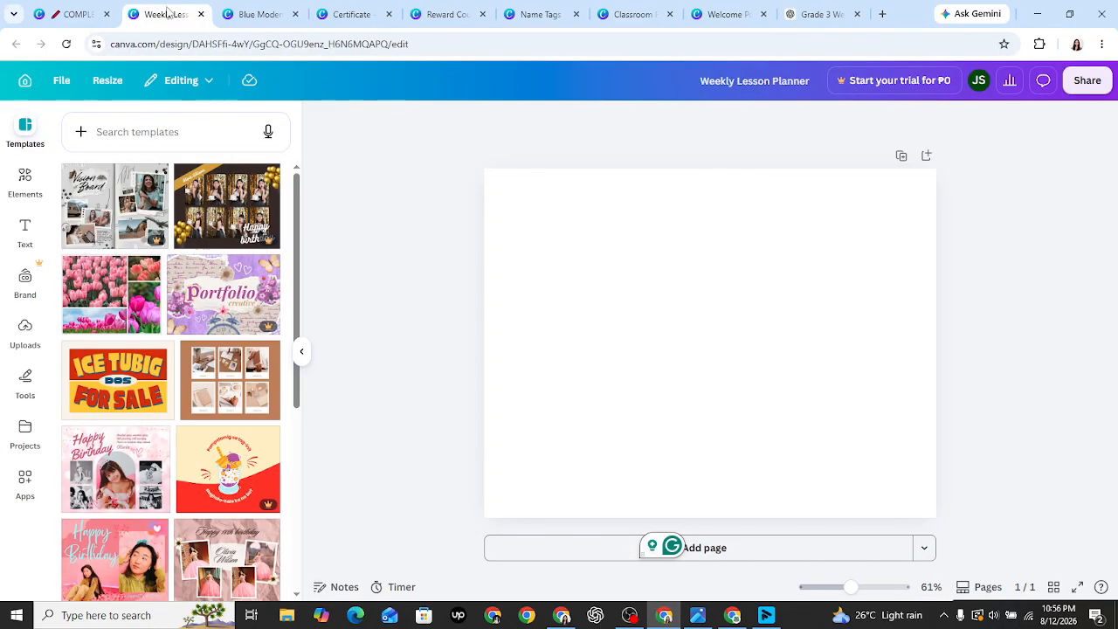
click(194, 136)
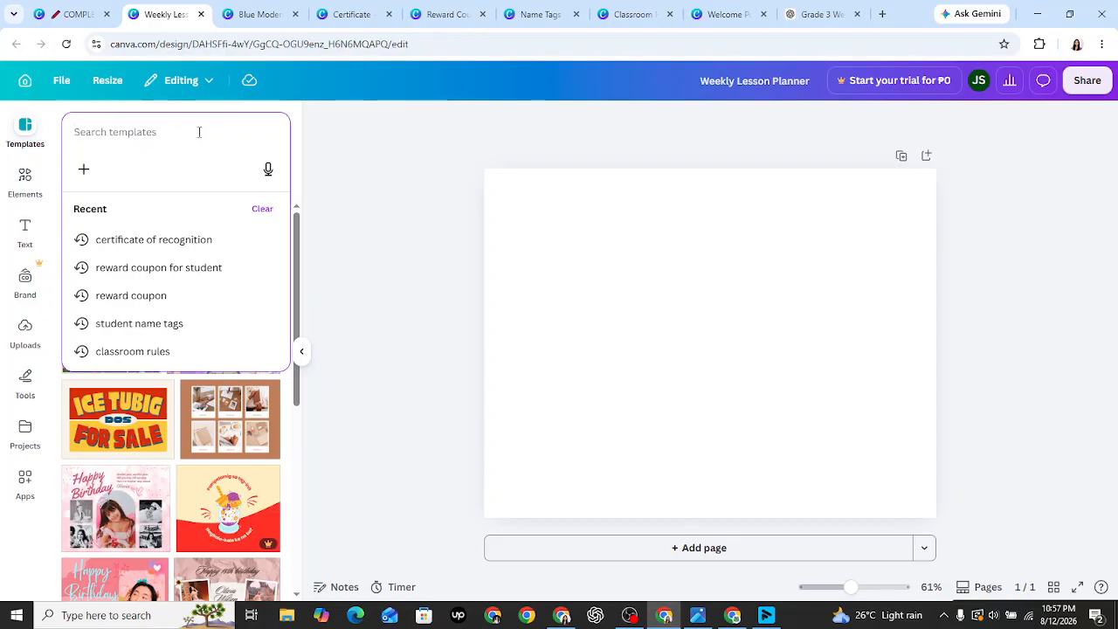
text(weekly)
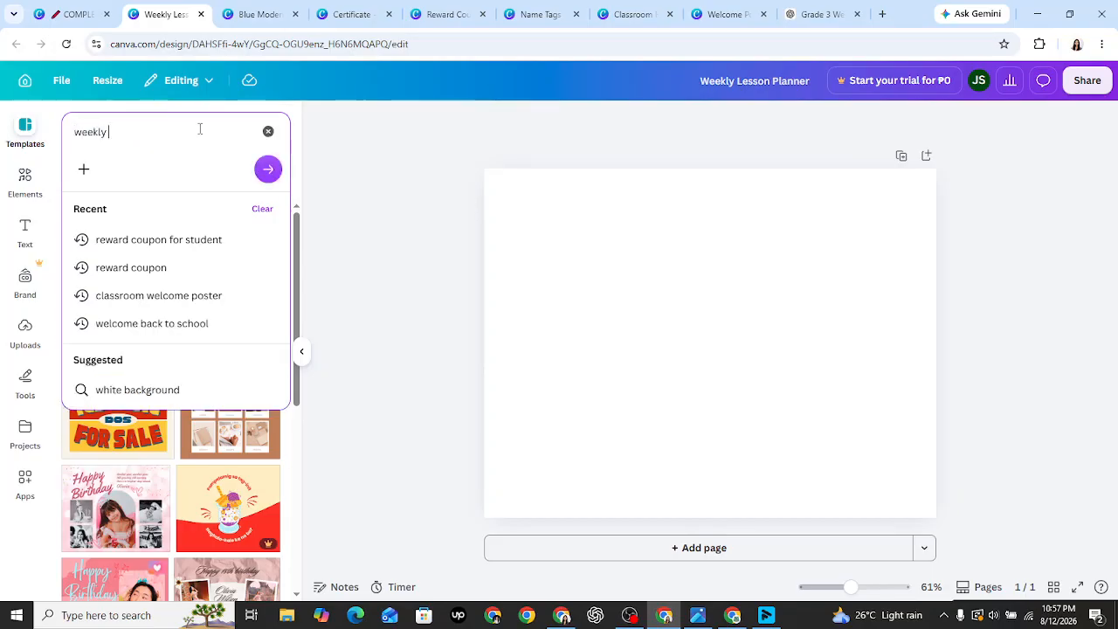
text( planner)
key(Return)
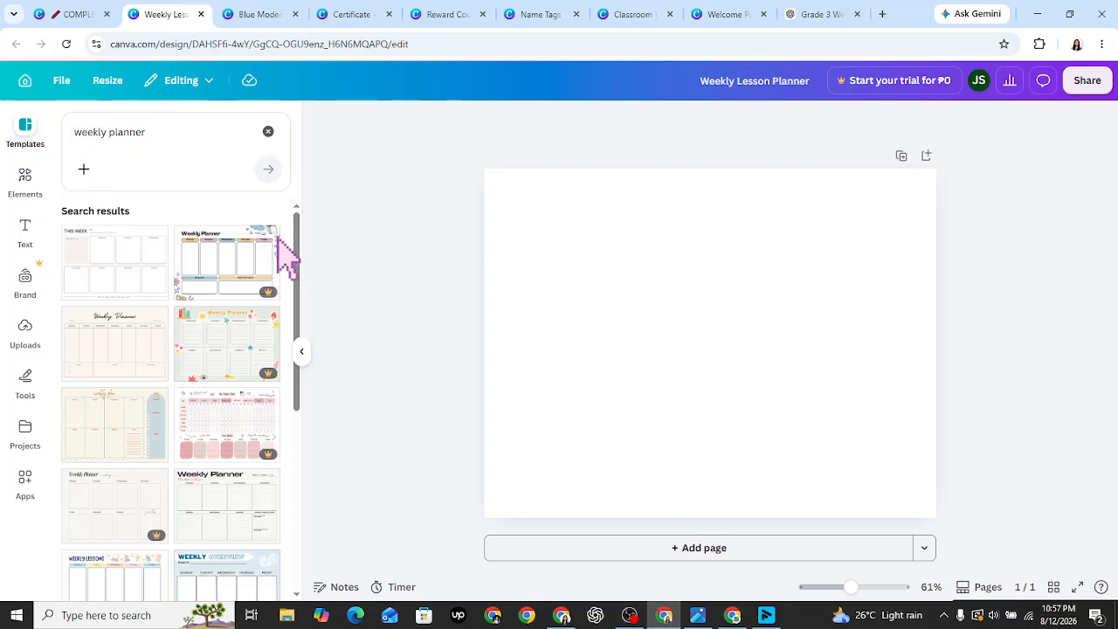
click(116, 288)
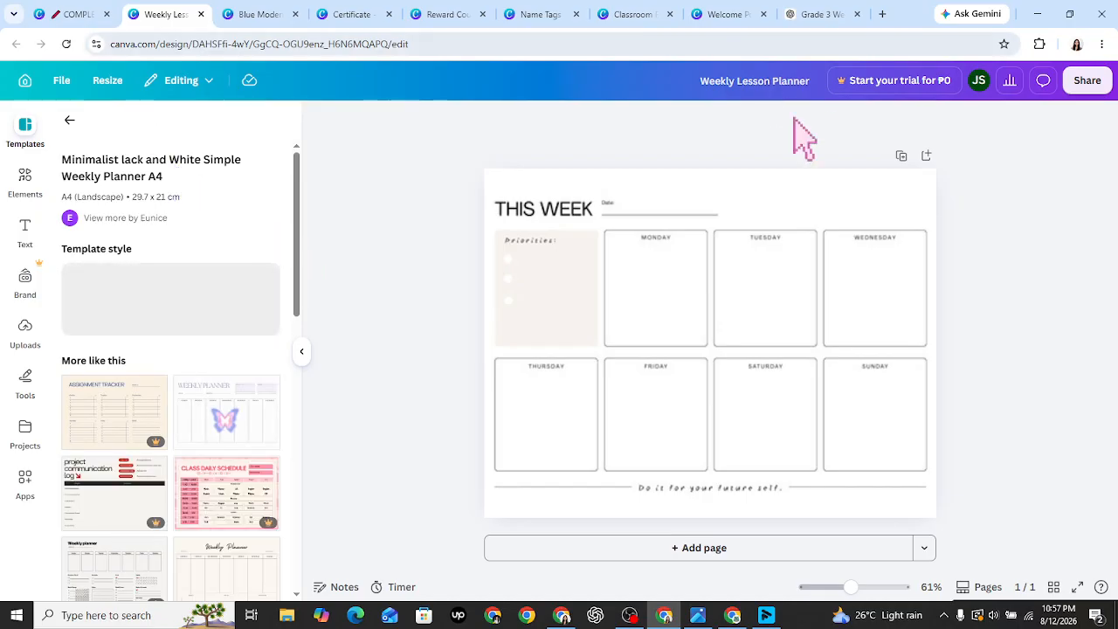
click(649, 218)
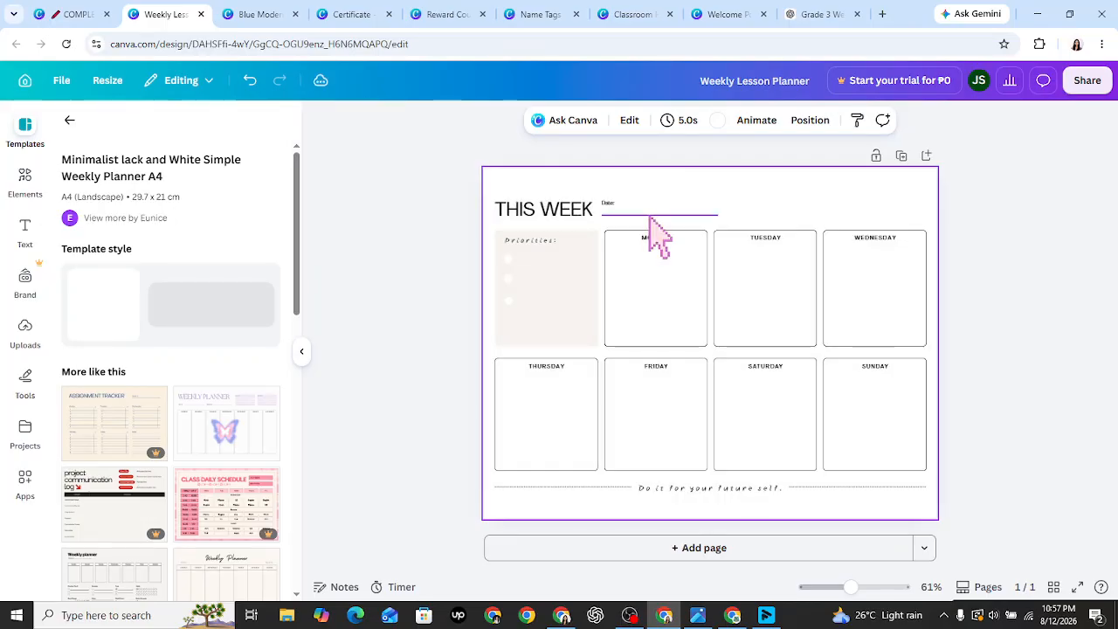
- Add 'lesson' to the template search and apply the peach Weekly Planner template
click(69, 120)
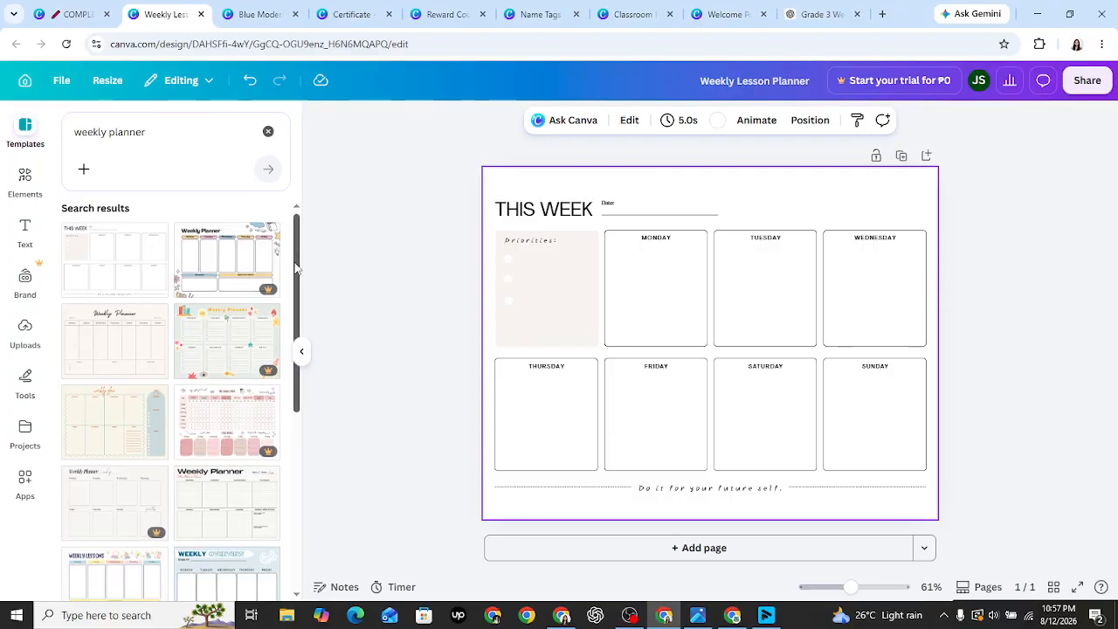
drag(295, 268, 299, 351)
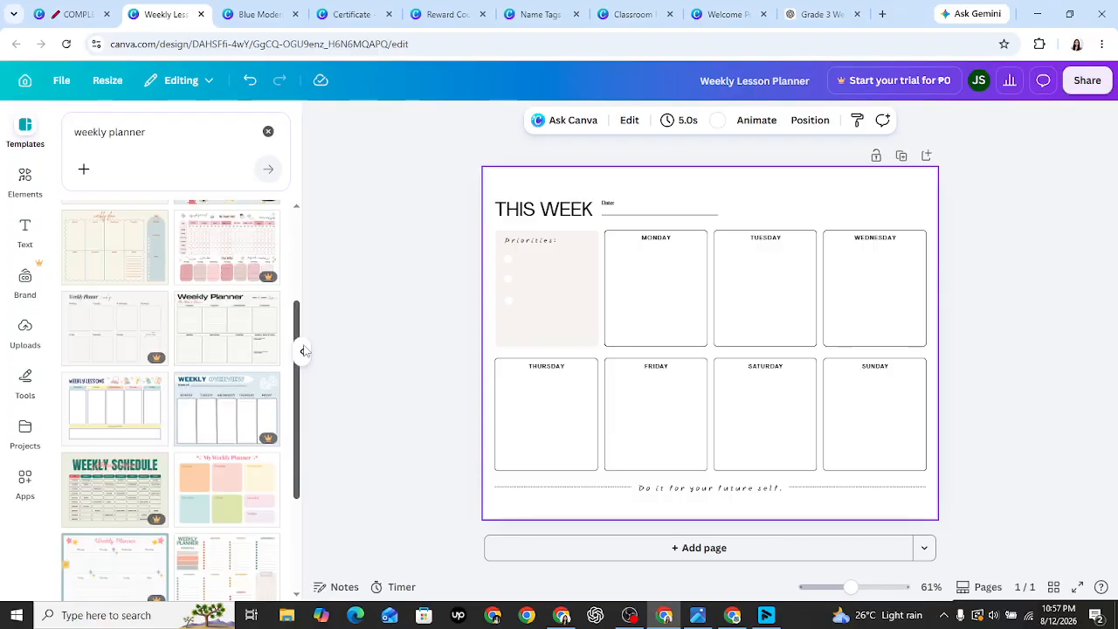
click(111, 137)
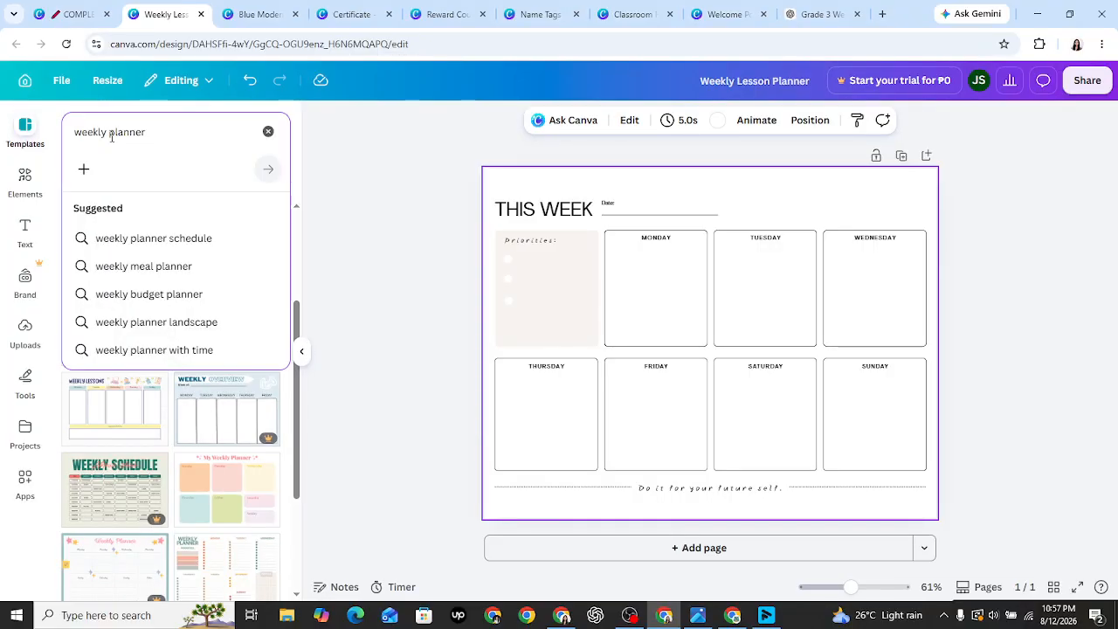
text(lesson)
key(Return)
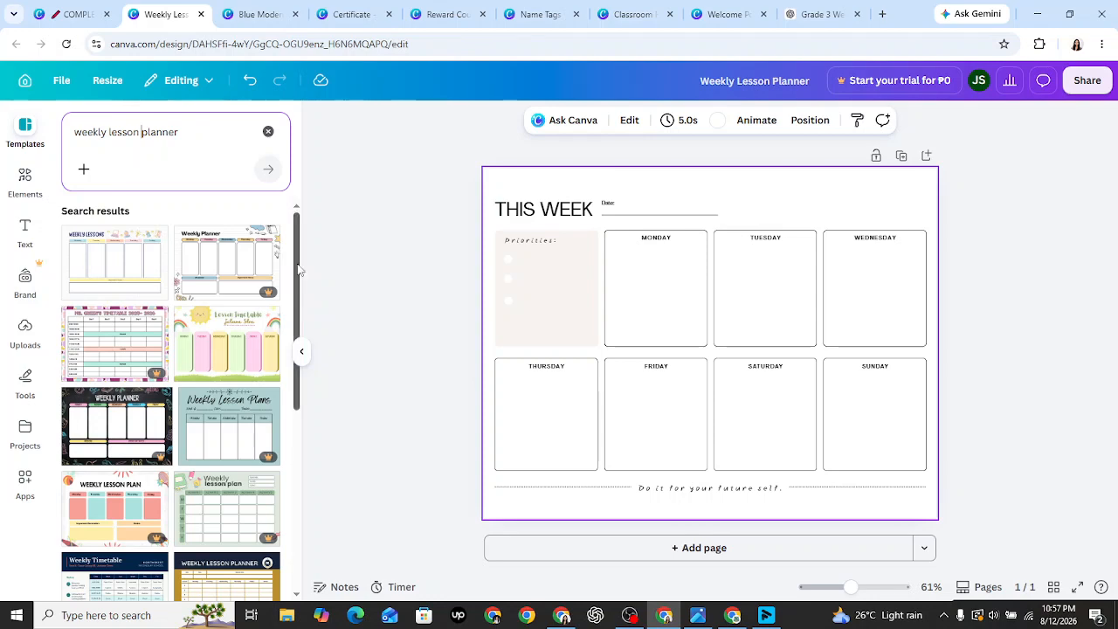
drag(298, 269, 307, 441)
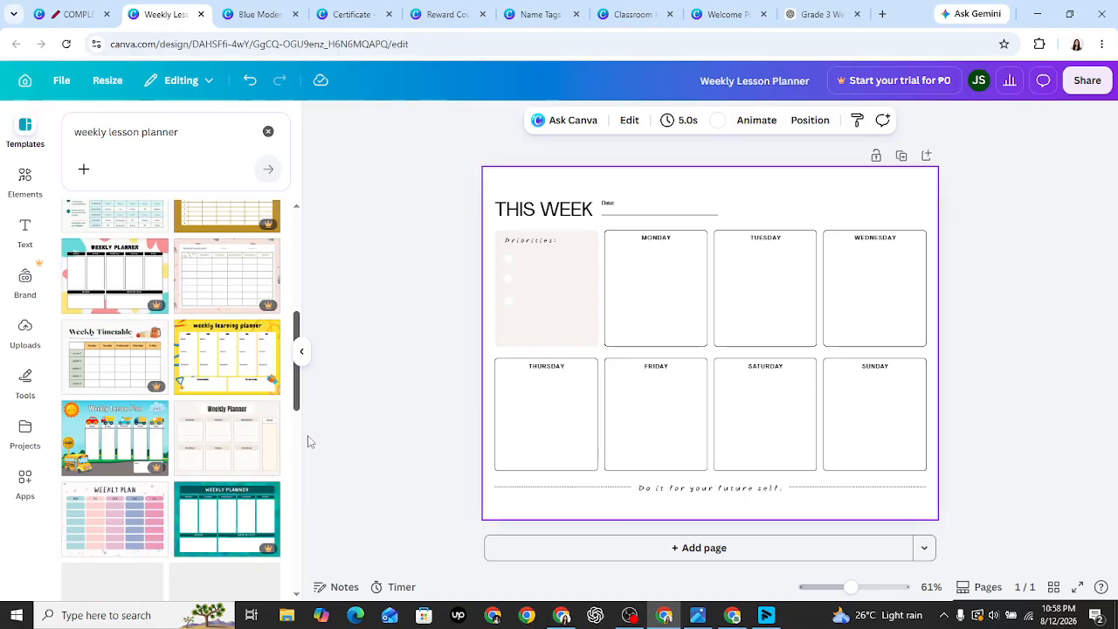
click(222, 449)
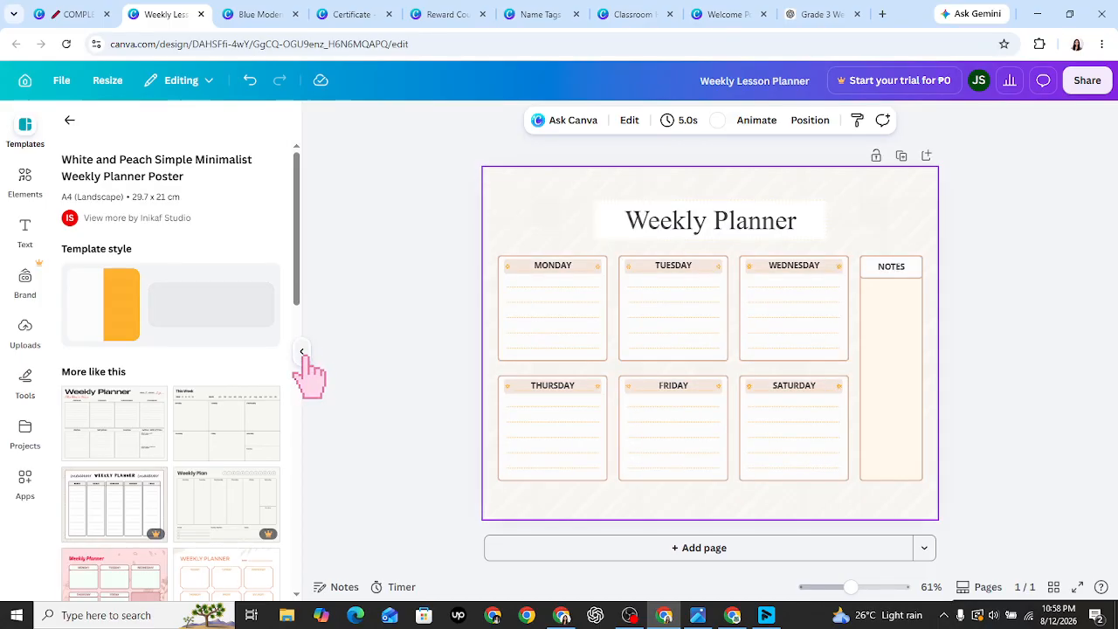
- Enlarge the canvas, open the text options, and review the ChatGPT lesson plan
click(302, 352)
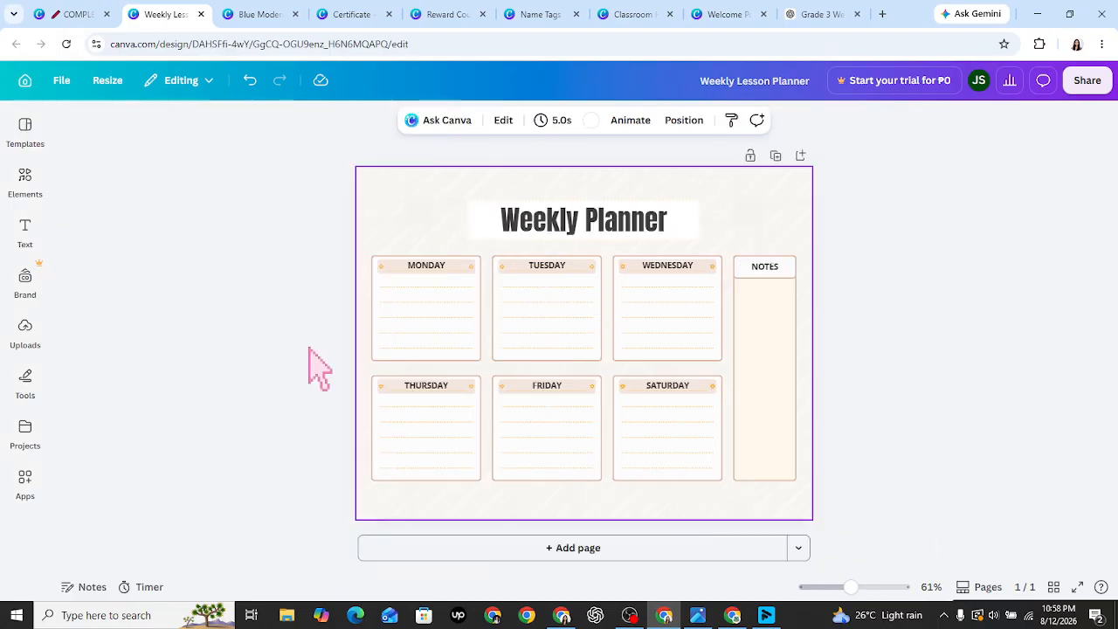
click(436, 347)
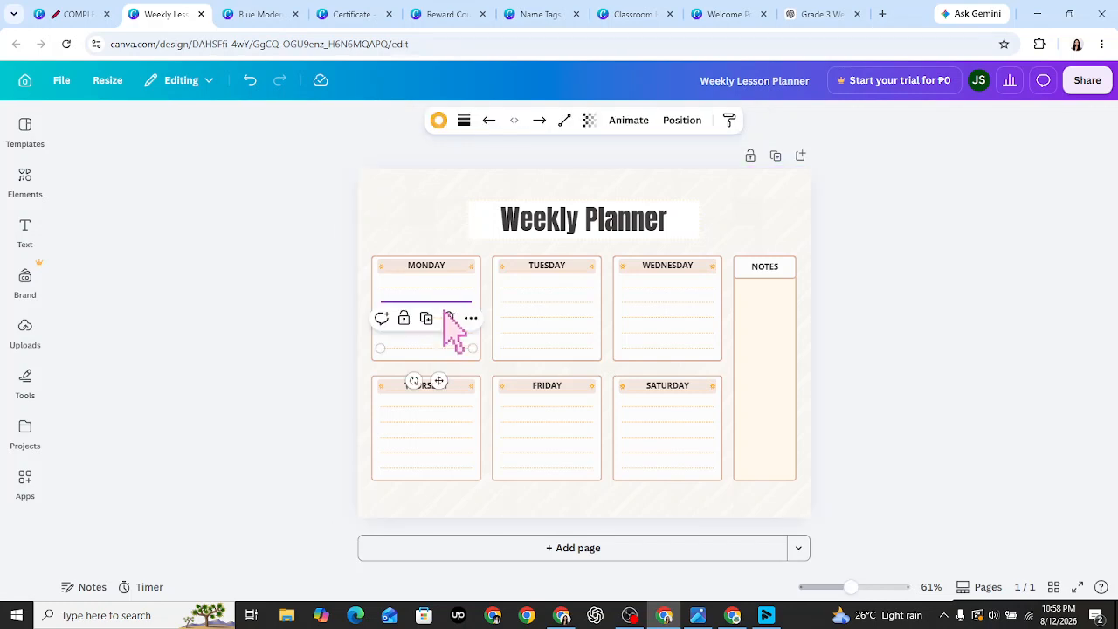
click(444, 287)
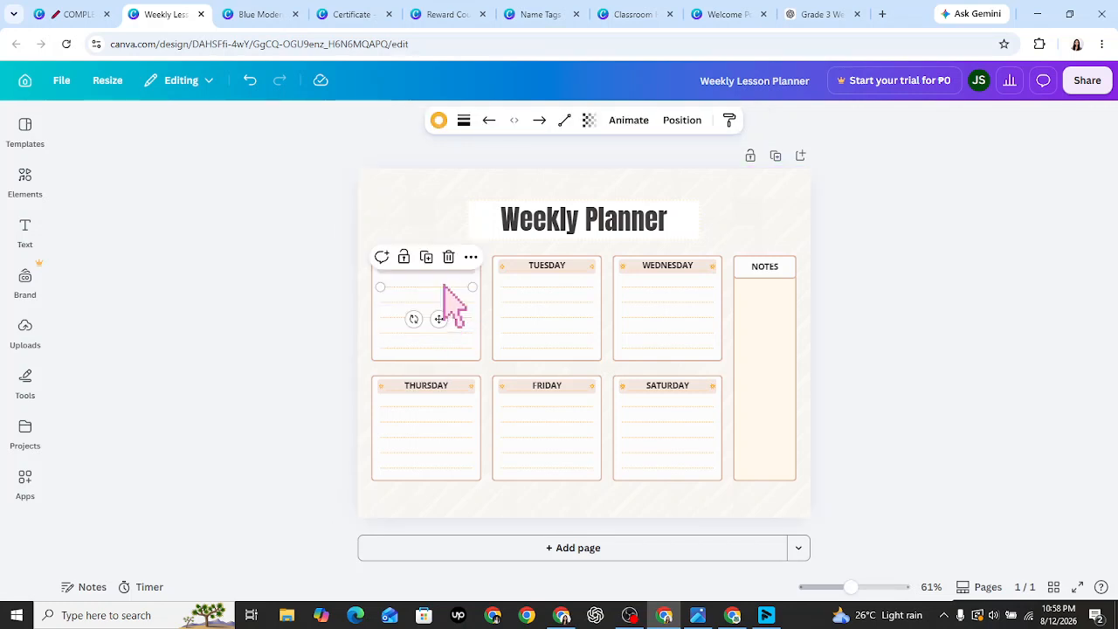
click(25, 229)
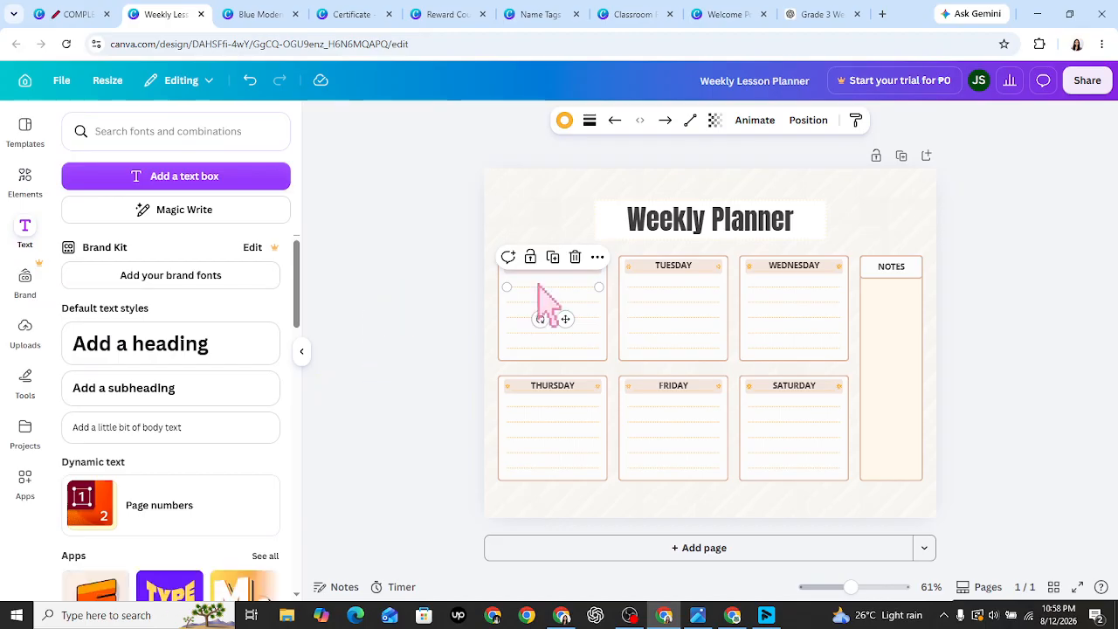
click(821, 14)
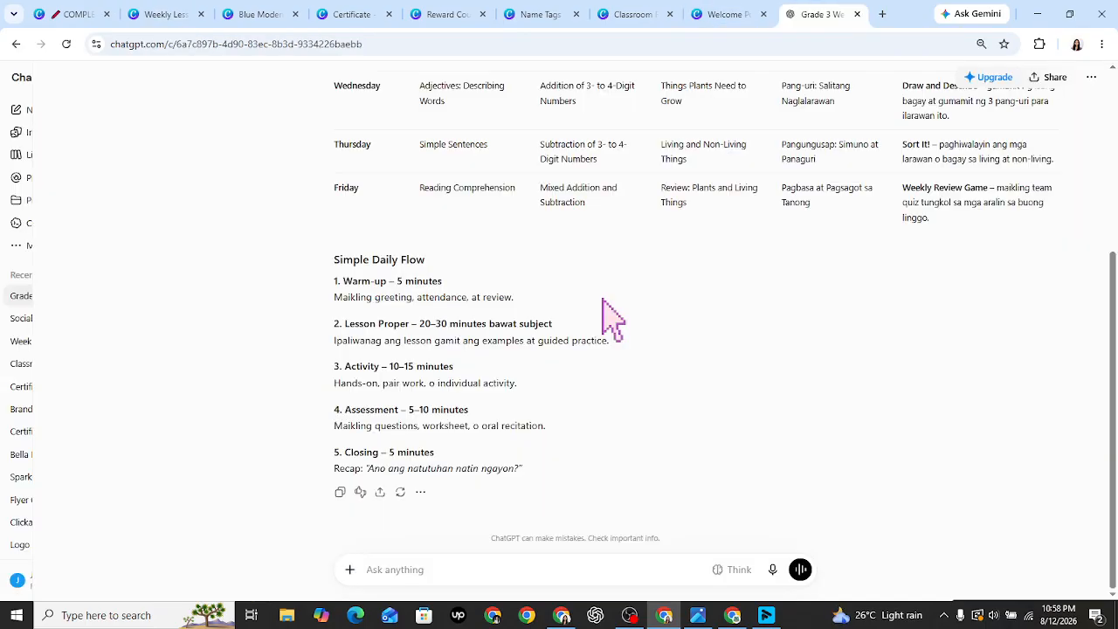
scroll(1063, 212, up, 3)
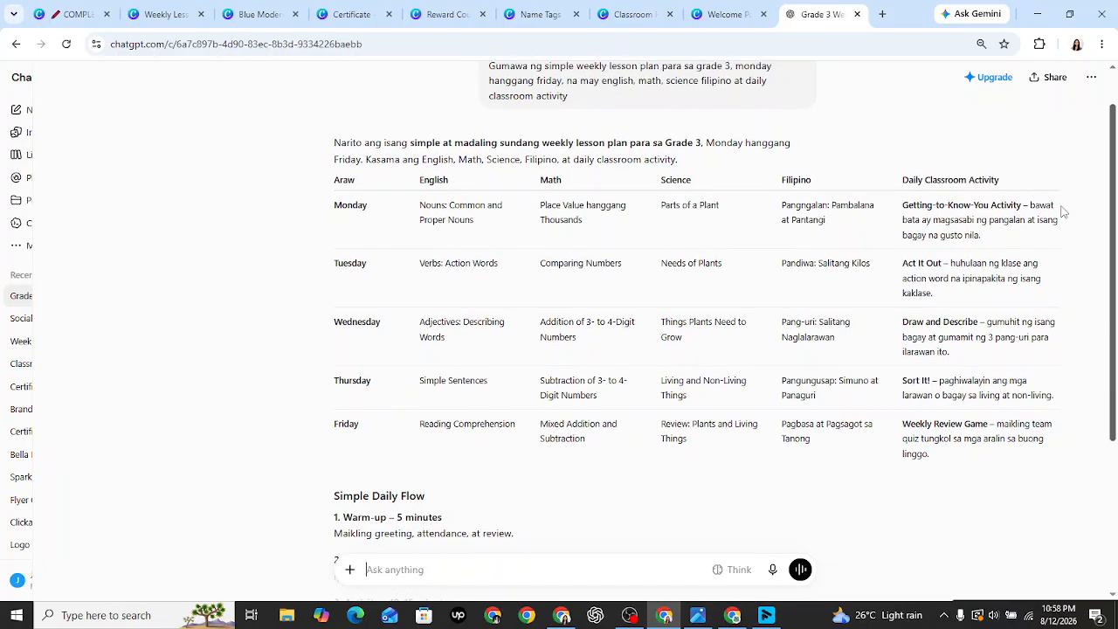
click(163, 11)
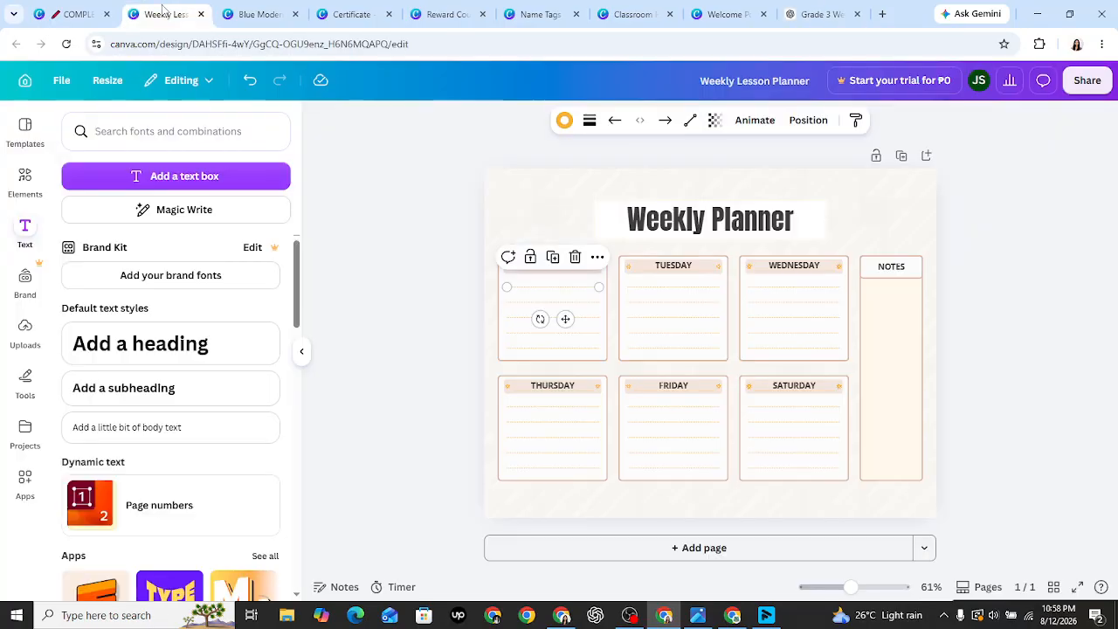
- Add a body text box and paste 'English' with 'Nouns: Common and Proper Nouns' into it
click(358, 312)
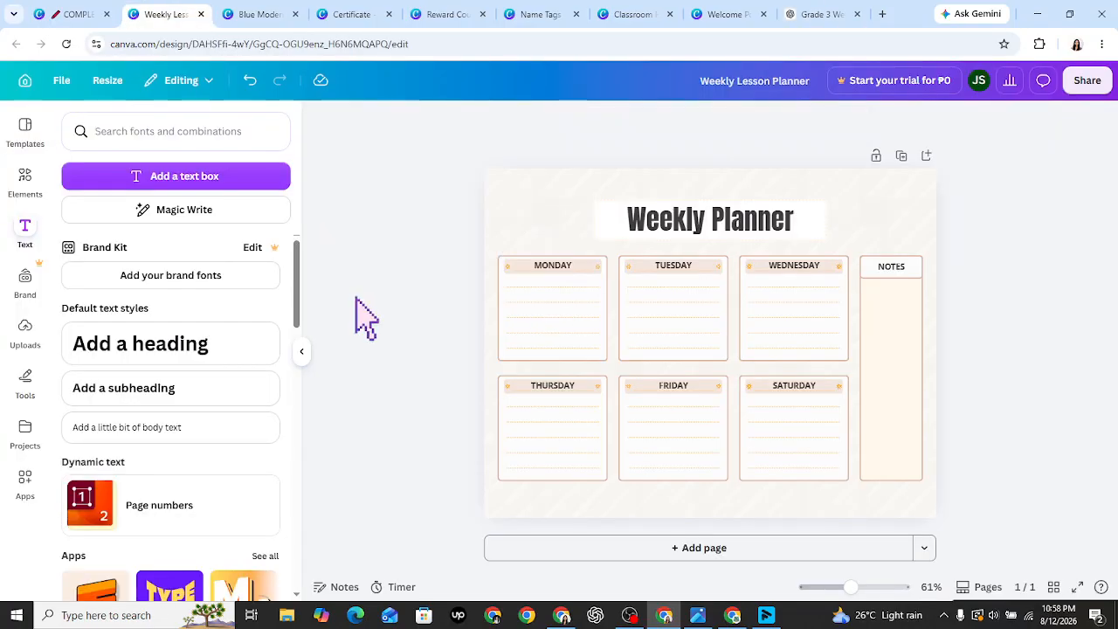
click(550, 316)
click(406, 330)
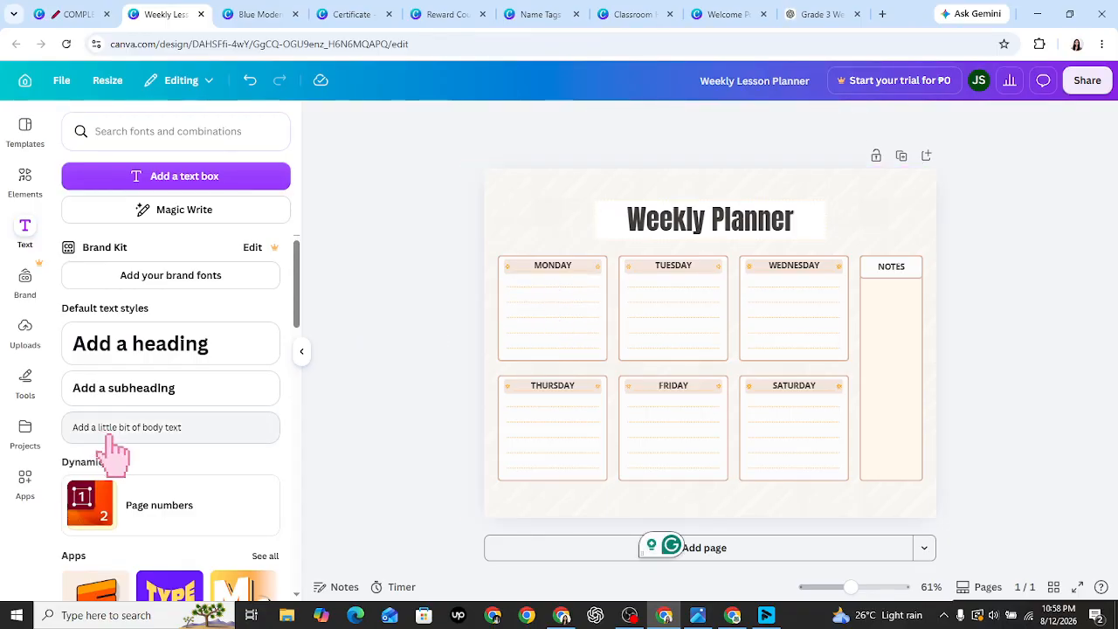
click(110, 436)
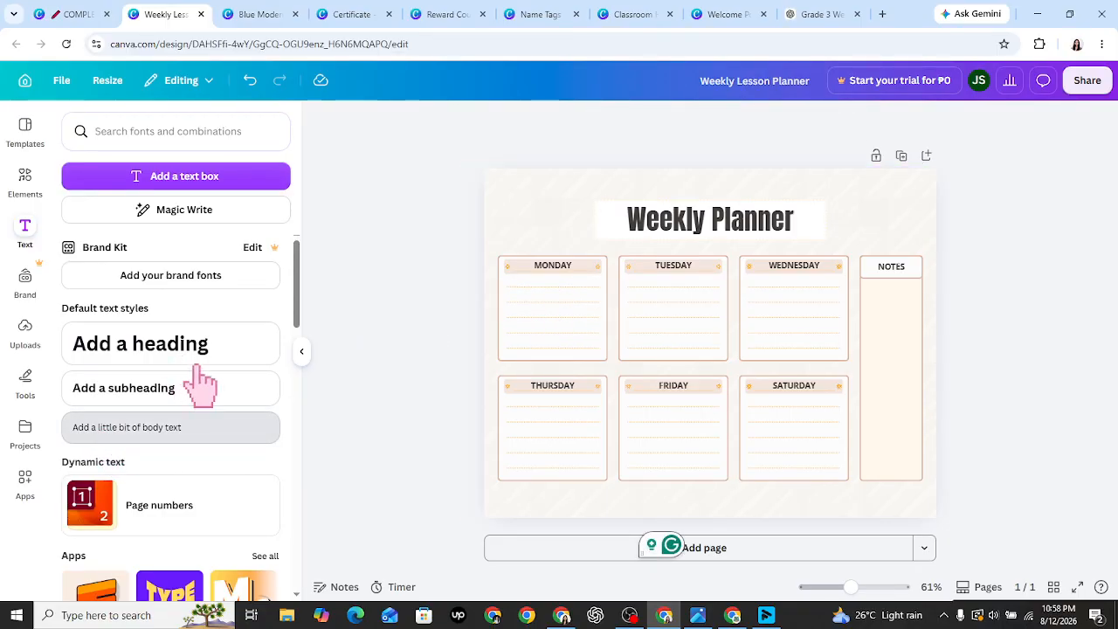
click(802, 7)
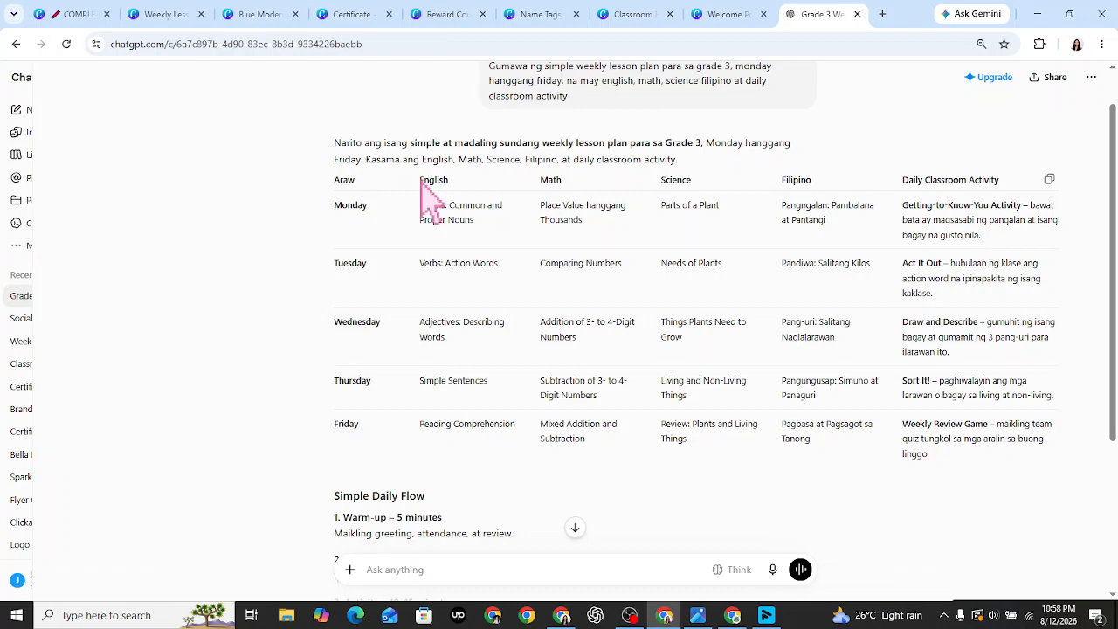
click(159, 14)
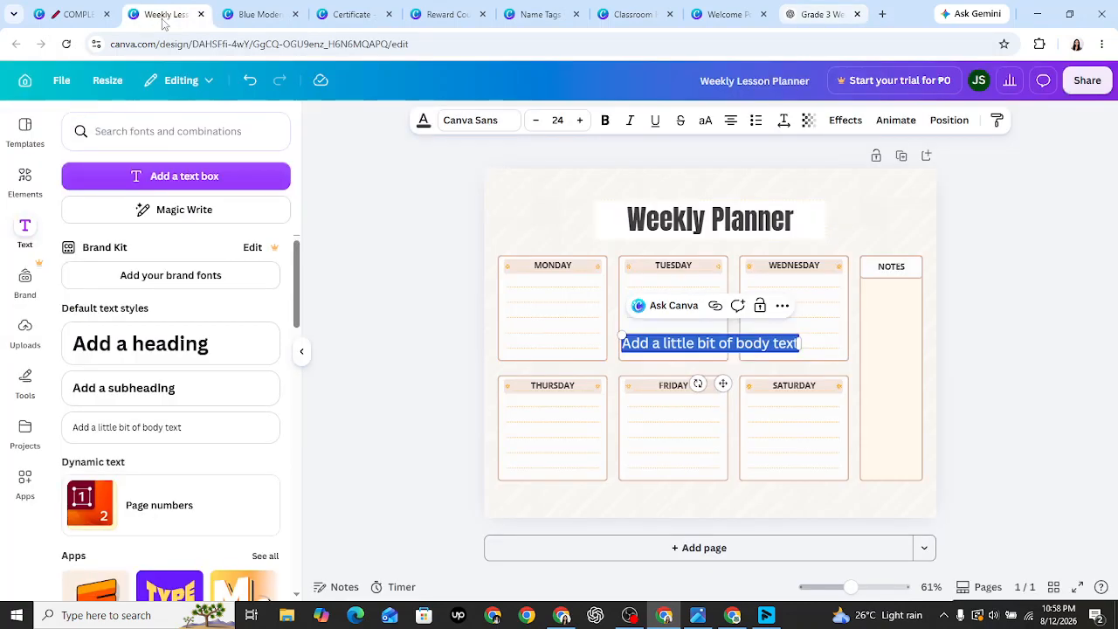
double_click(755, 348)
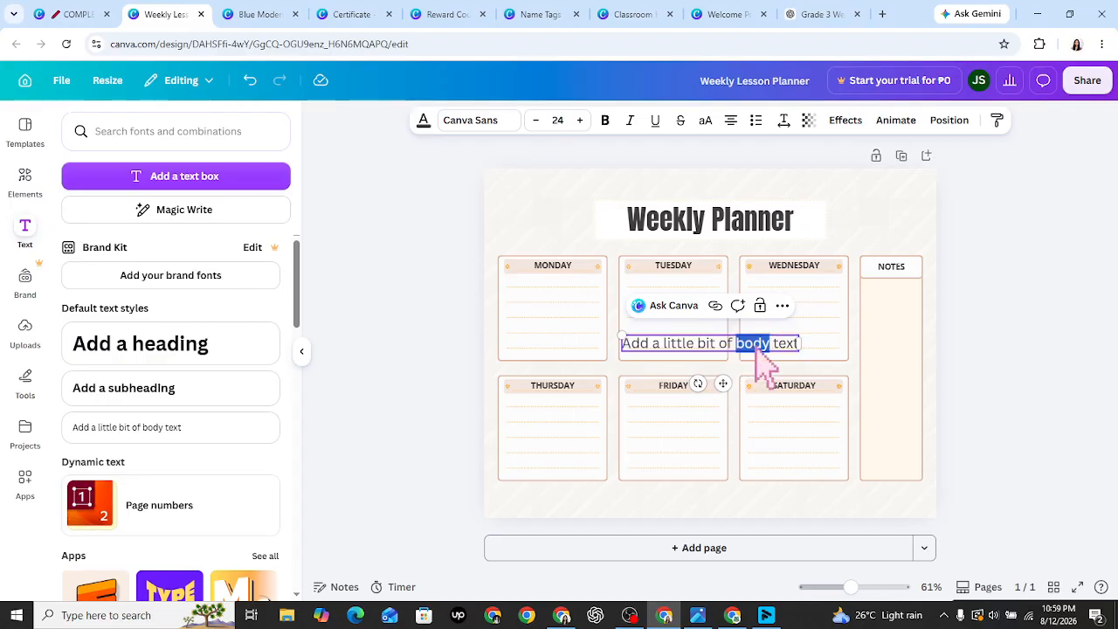
text(Add a little bit of body text)
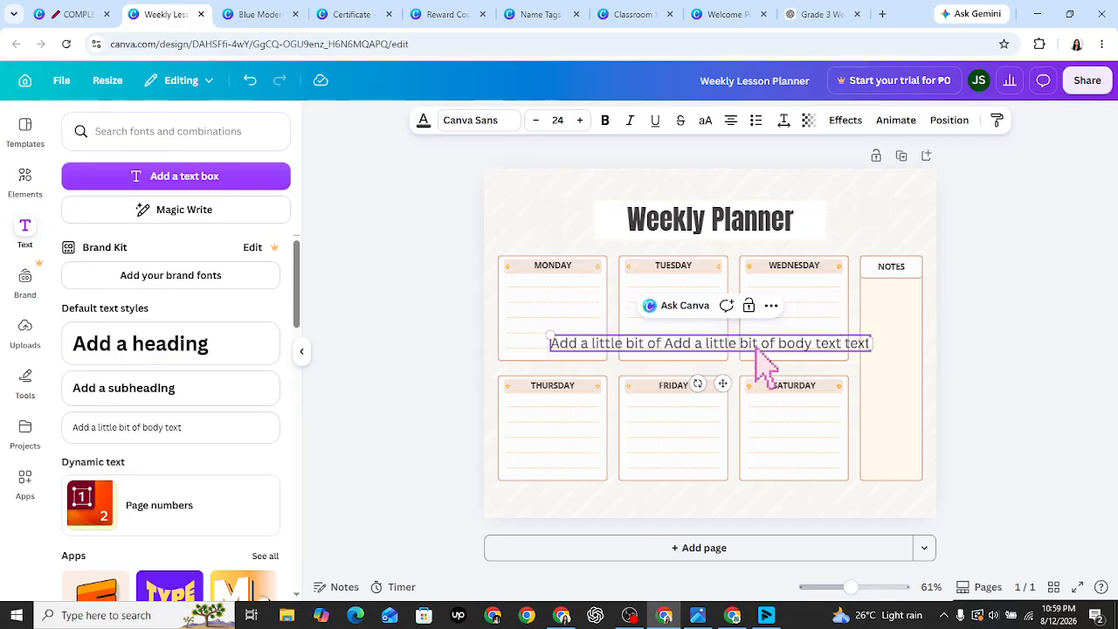
key(ctrl+z)
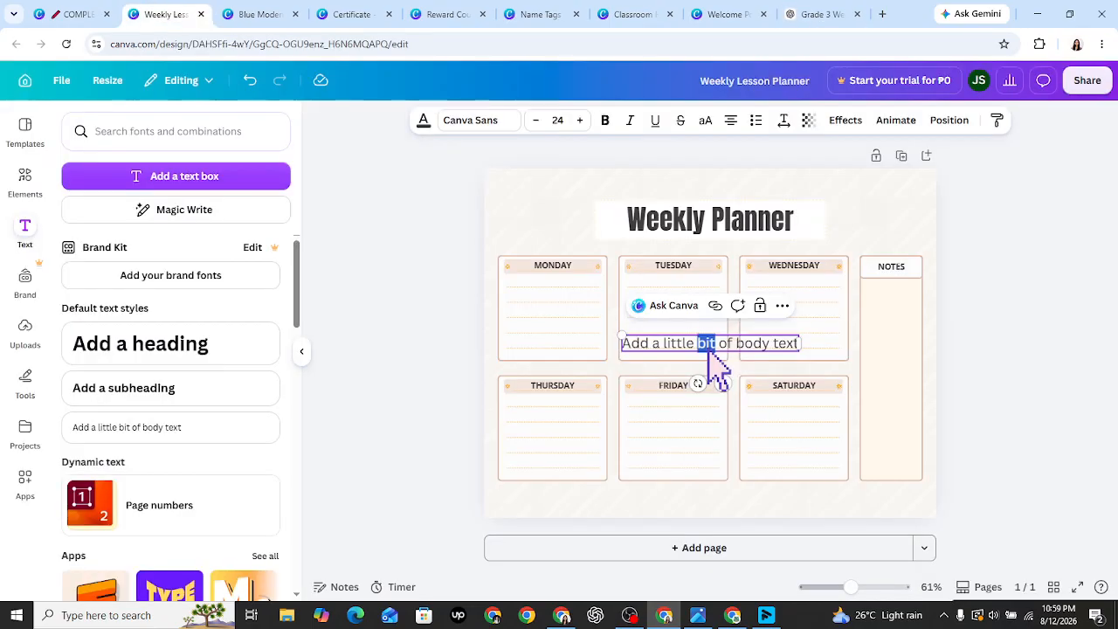
text(English)
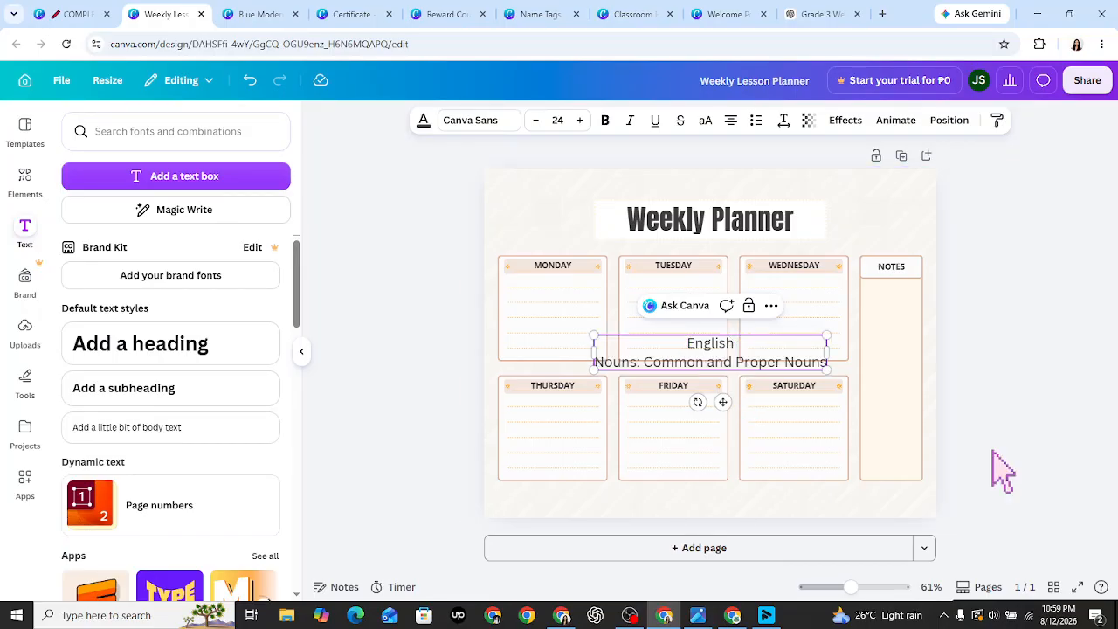
- Deselect the finished English text box
click(1002, 471)
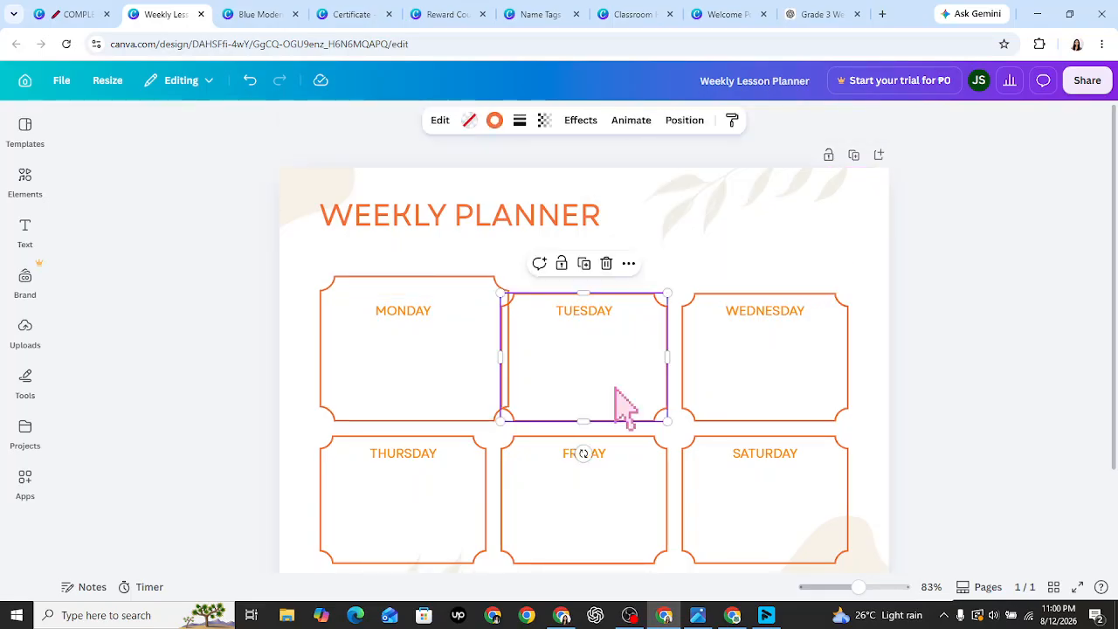
- Delete the Date label and line, and duplicate a day frame into the lower right
key(Delete)
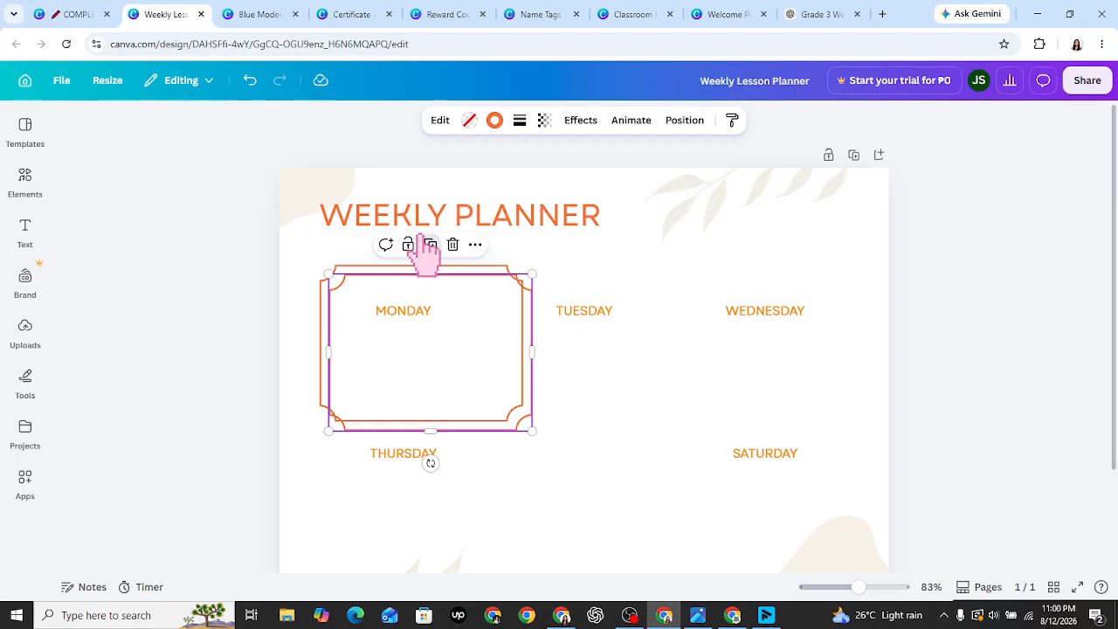
click(429, 245)
drag(497, 354, 471, 508)
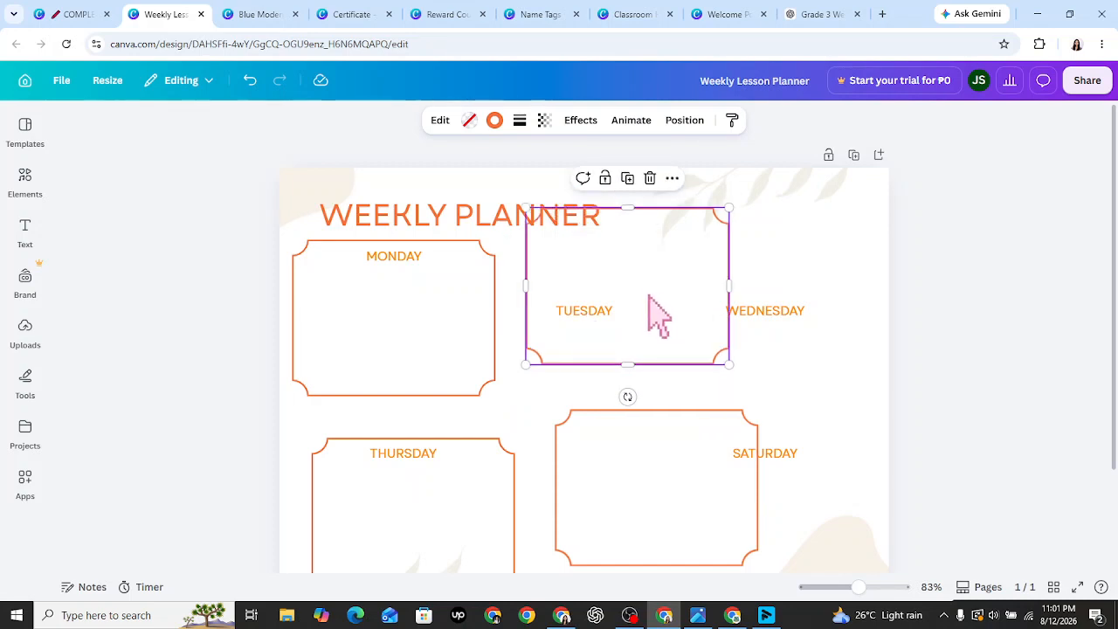
drag(659, 316, 606, 332)
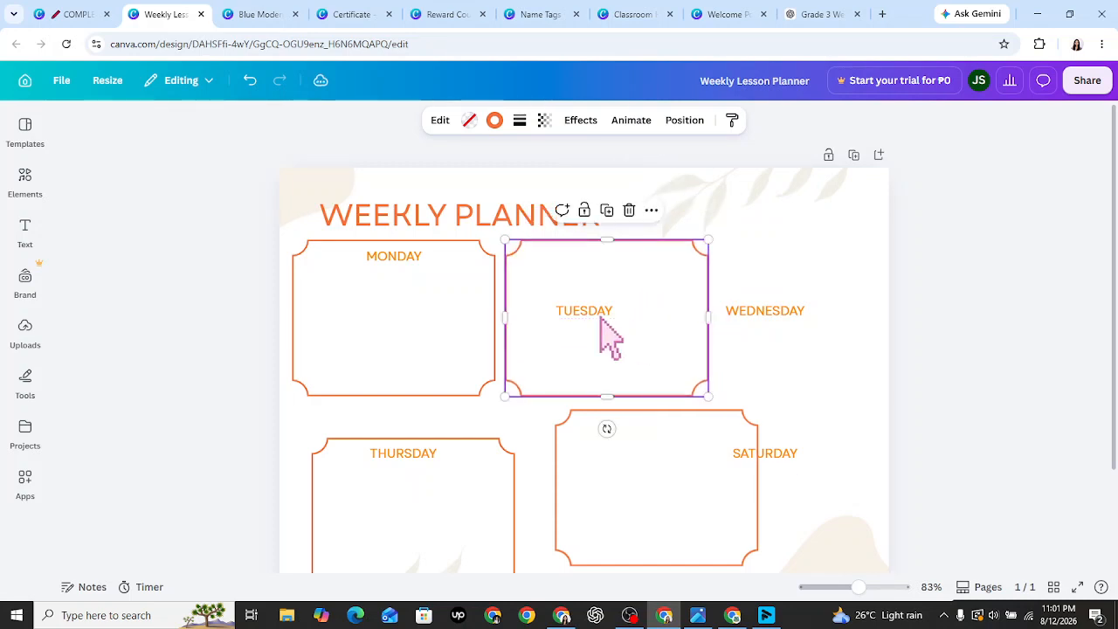
- Send the Tuesday frame behind its label and move TUESDAY to the frame's top
right_click(577, 317)
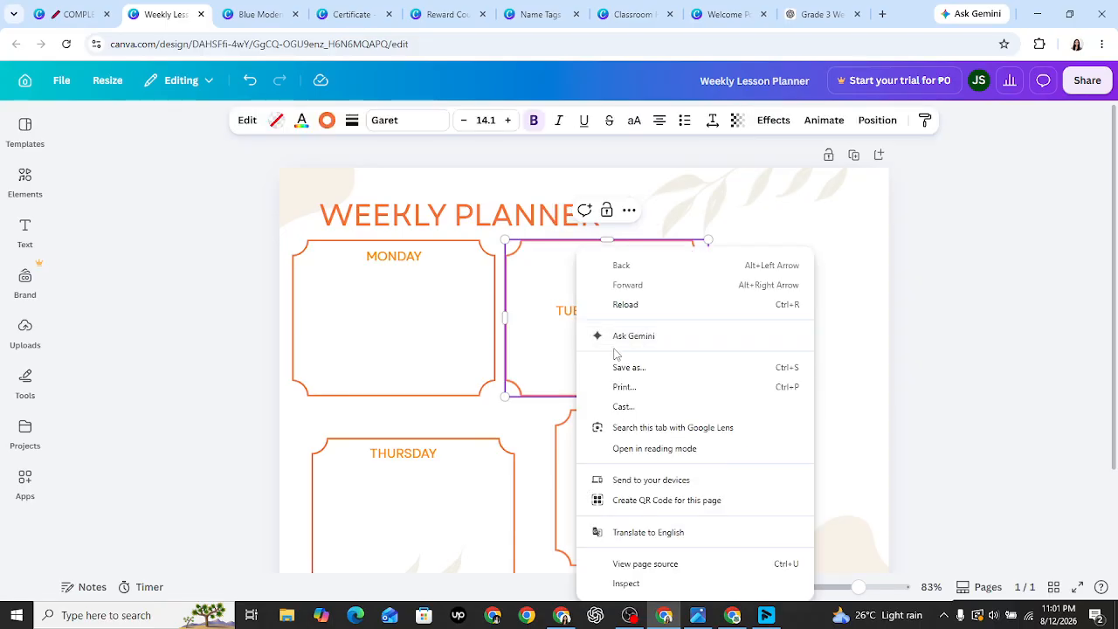
key(Escape)
click(629, 214)
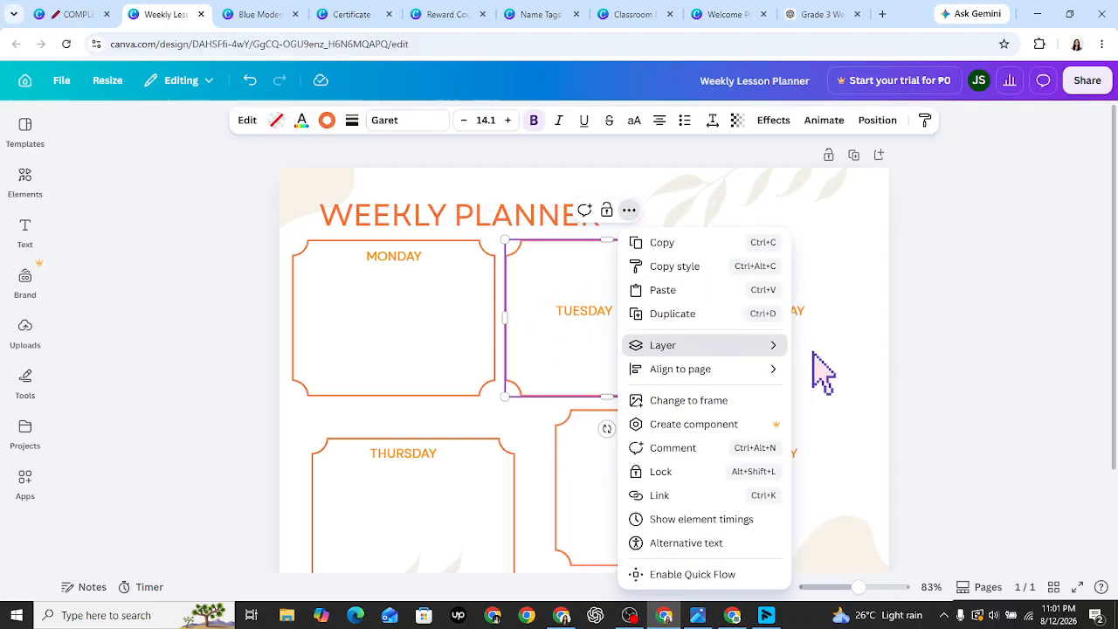
mouse_move(692, 348)
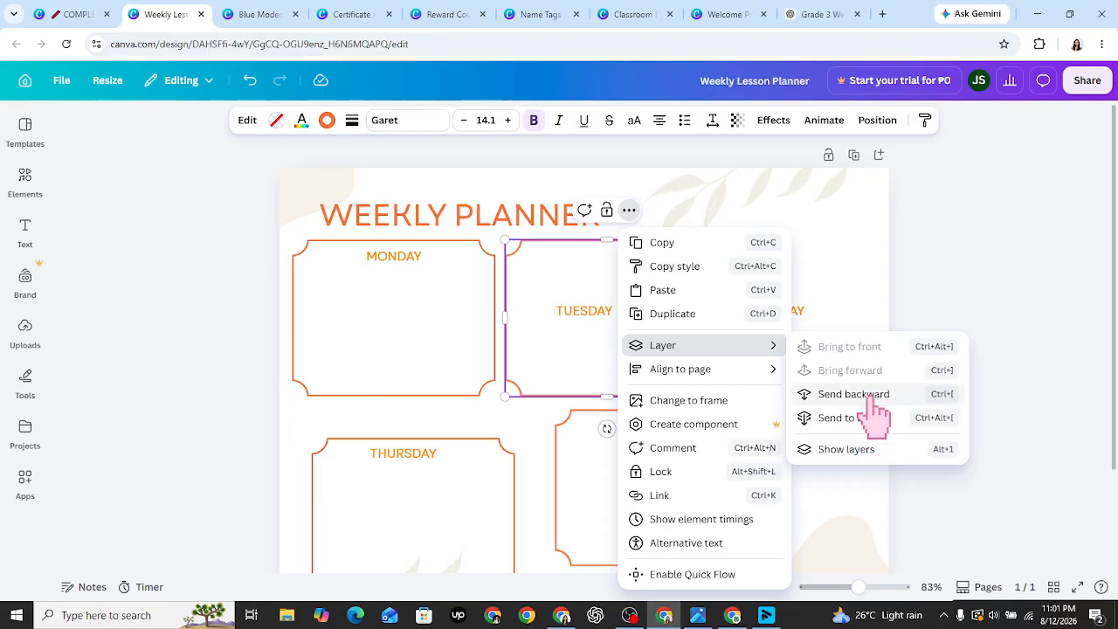
click(856, 394)
click(594, 339)
click(587, 317)
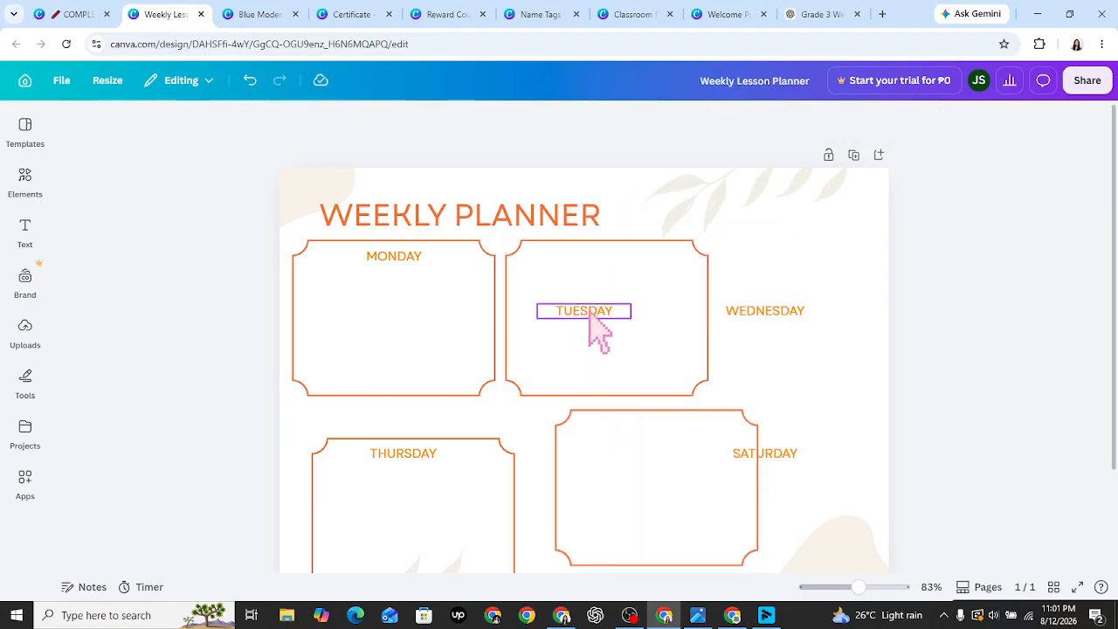
drag(589, 316, 614, 258)
- Fit a frame around SATURDAY, then place a copy of it around WEDNESDAY
click(644, 481)
drag(646, 481, 678, 471)
scroll(1117, 407, down, 2)
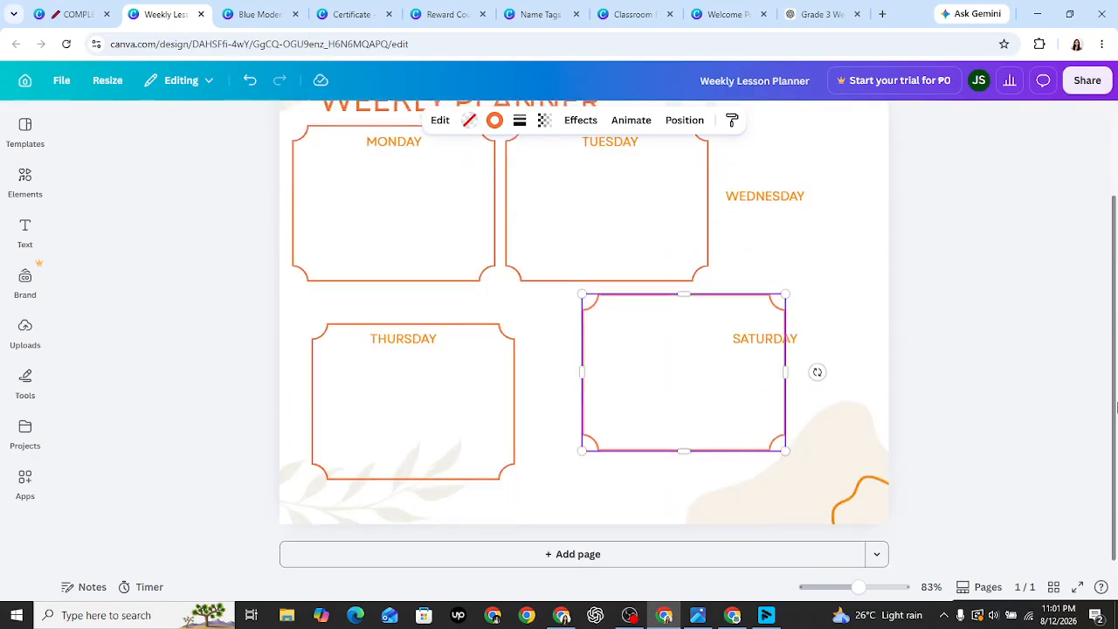
scroll(1116, 407, up, 2)
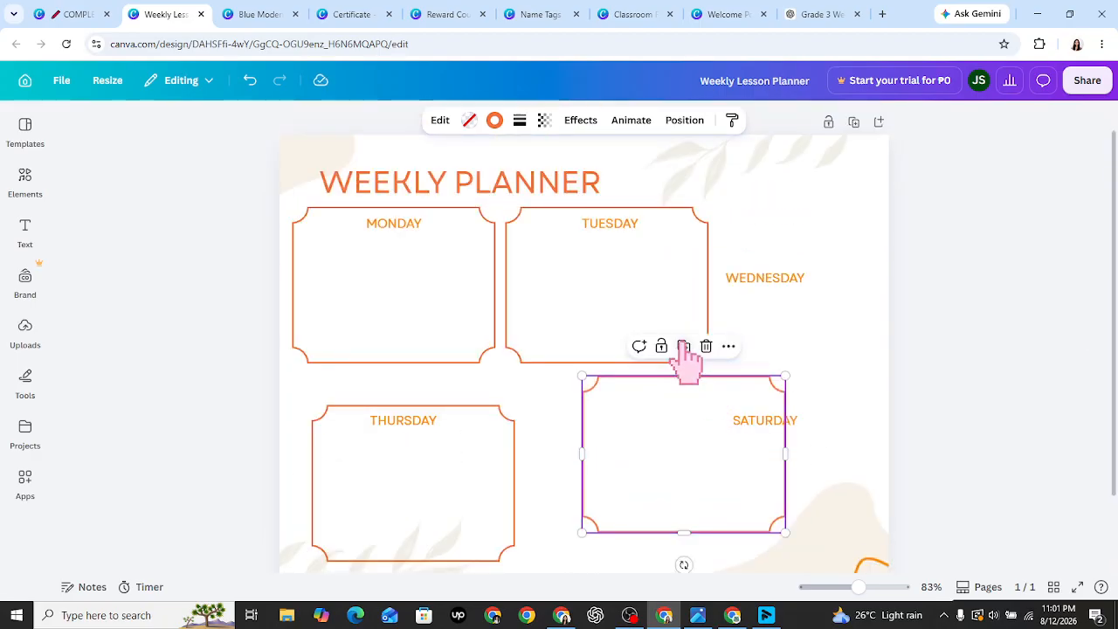
click(684, 348)
drag(704, 469, 802, 261)
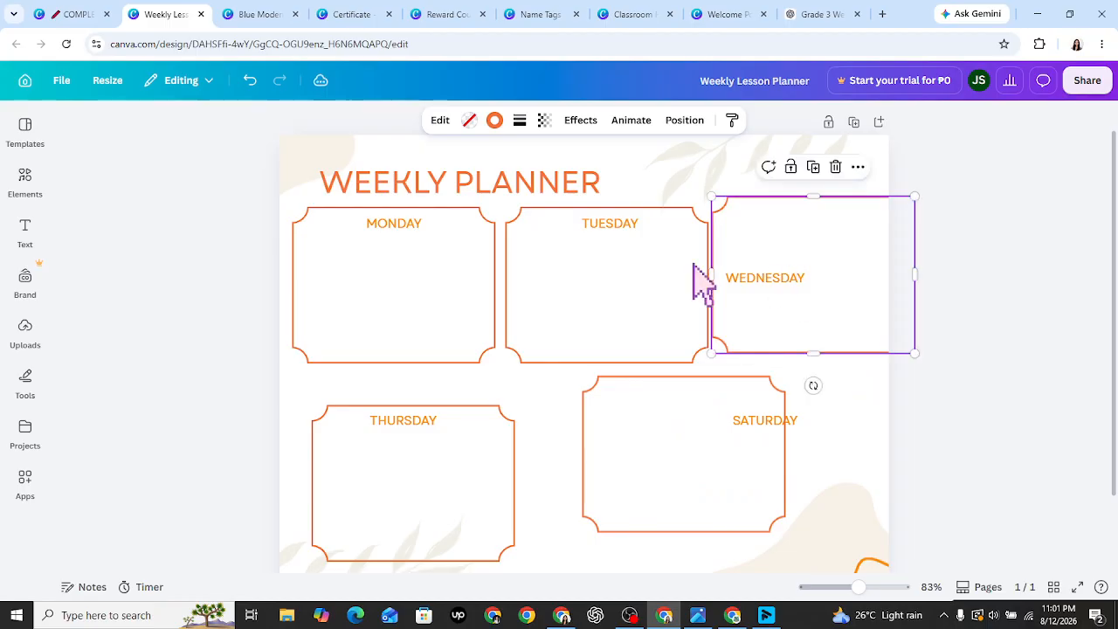
- Nudge the Monday, Tuesday and Wednesday frames until they sit side by side in the top row
click(411, 307)
drag(429, 309, 424, 308)
click(564, 299)
drag(564, 300, 557, 297)
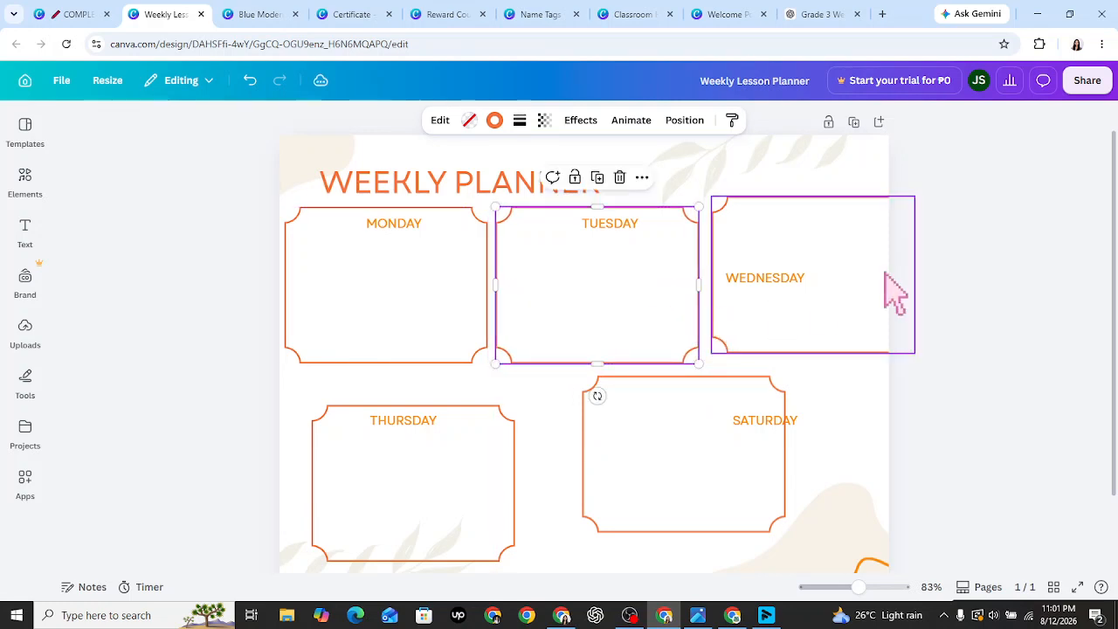
drag(855, 257, 855, 267)
click(960, 385)
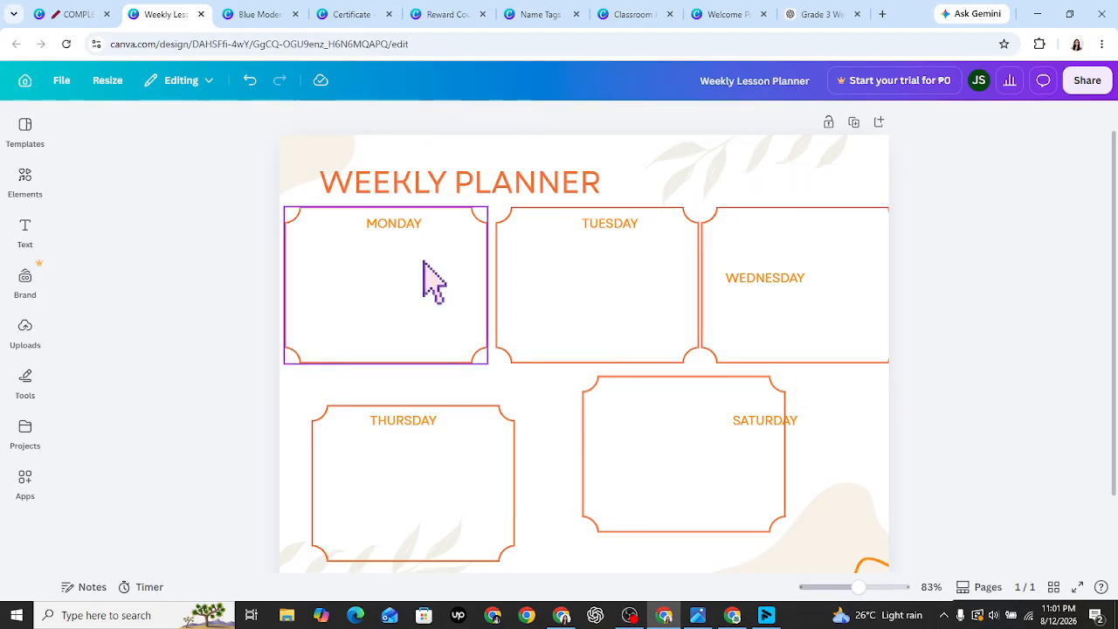
click(432, 281)
drag(420, 262, 415, 261)
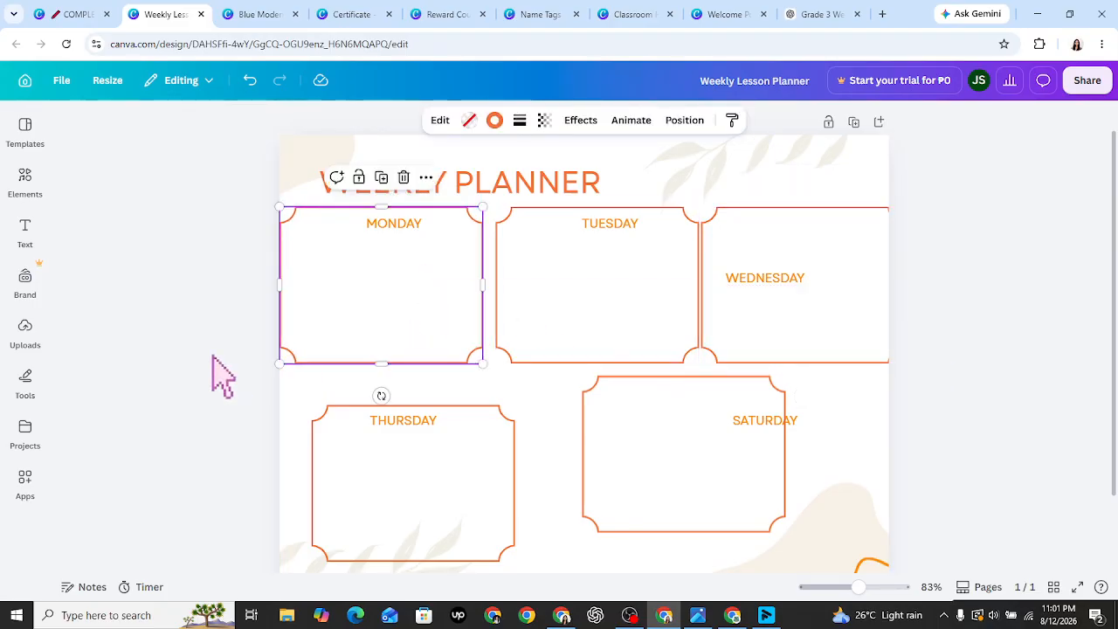
click(209, 377)
click(602, 316)
drag(599, 318, 588, 297)
click(793, 289)
drag(793, 289, 787, 288)
mouse_move(574, 297)
mouse_down()
mouse_move(582, 312)
mouse_move(569, 290)
mouse_up()
click(766, 317)
mouse_move(766, 317)
mouse_down()
mouse_move(793, 297)
mouse_move(762, 298)
mouse_up()
click(966, 364)
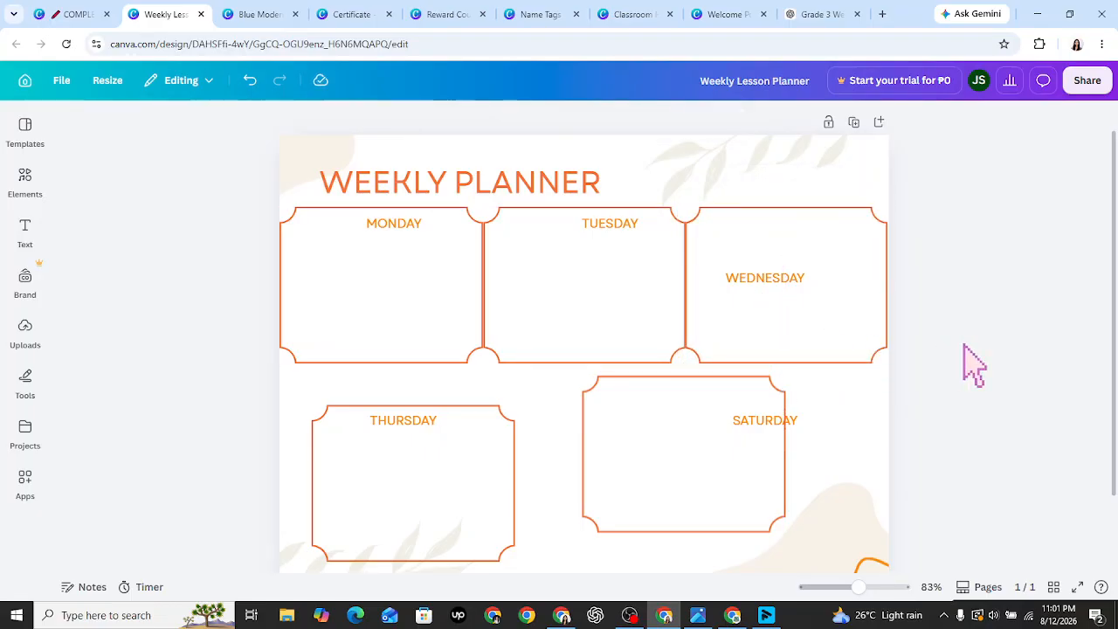
- Send the WEDNESDAY frame back two layers, raise its label to the heading row, and adjust TUESDAY's label
click(765, 285)
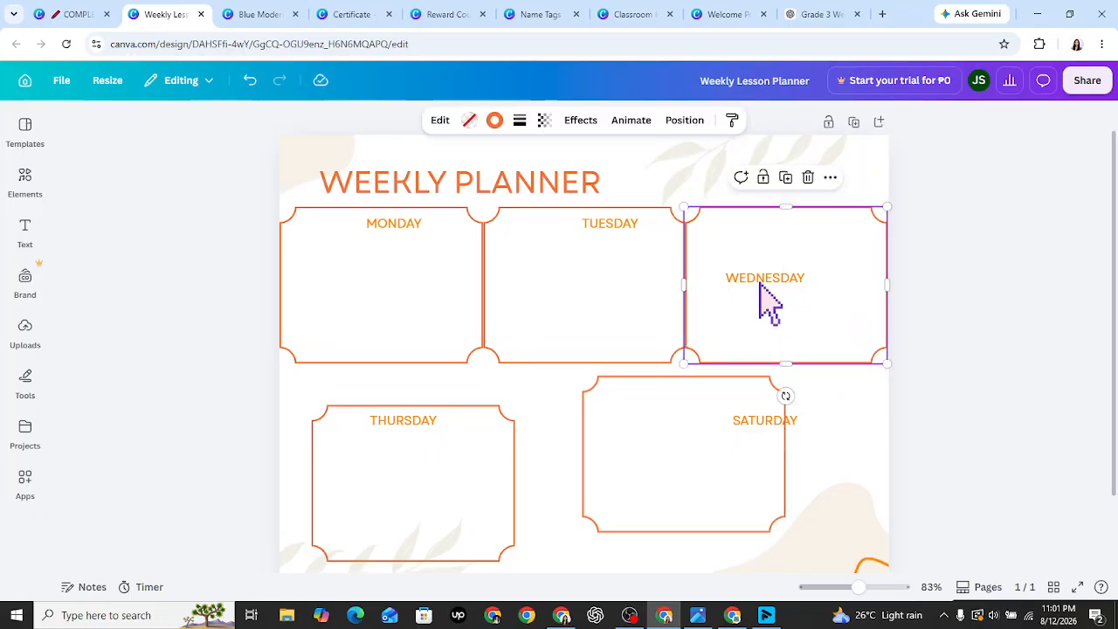
click(830, 177)
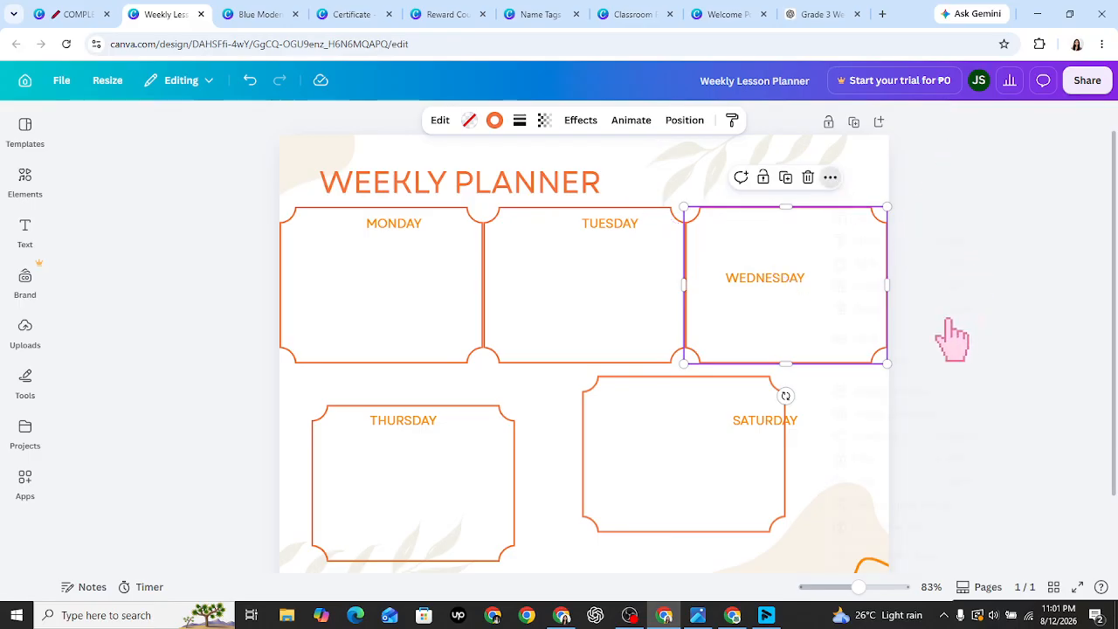
mouse_move(932, 339)
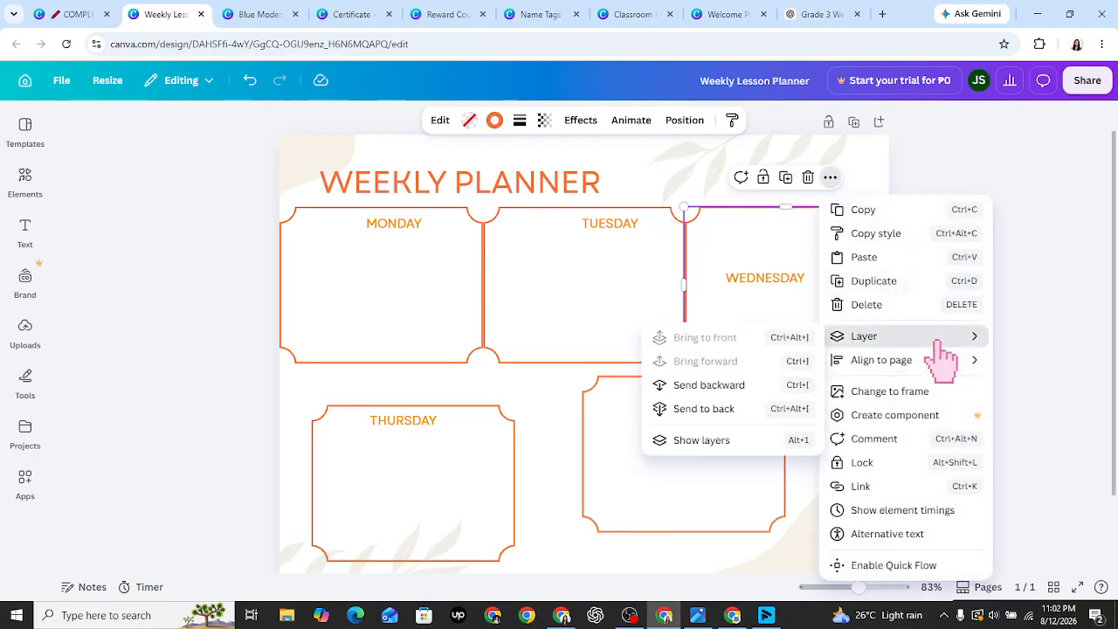
click(749, 389)
click(776, 297)
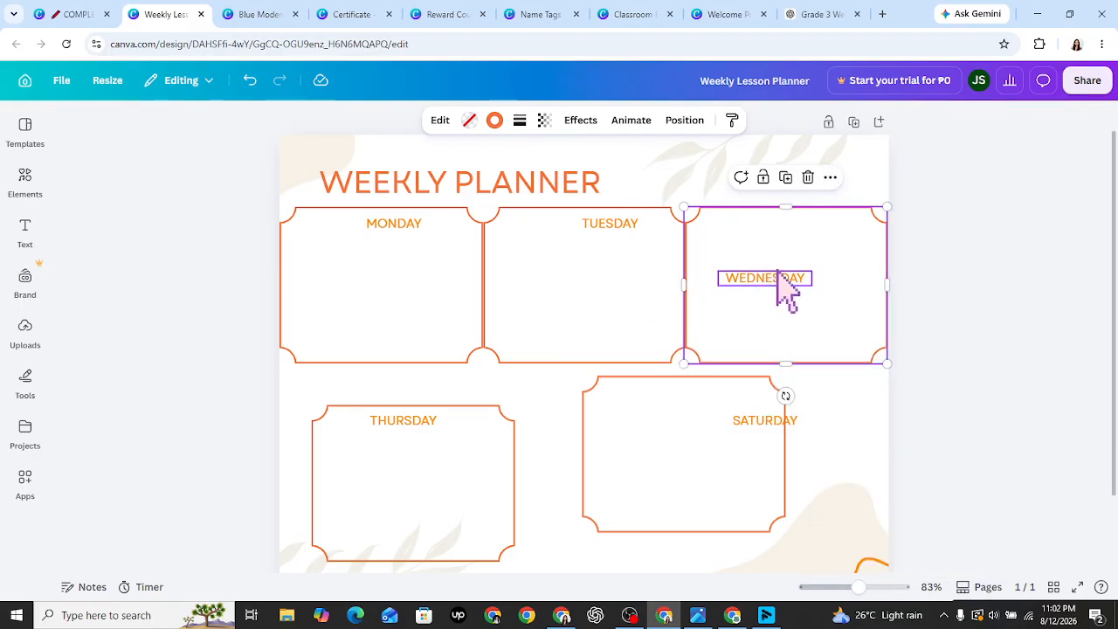
drag(787, 288, 797, 225)
click(1033, 346)
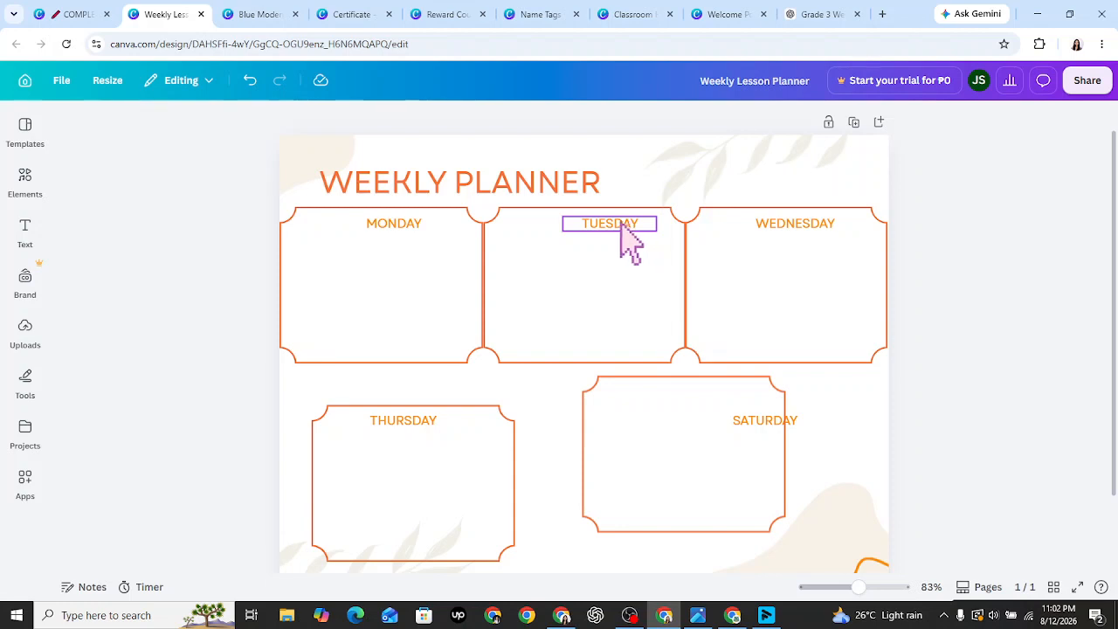
drag(621, 227, 615, 223)
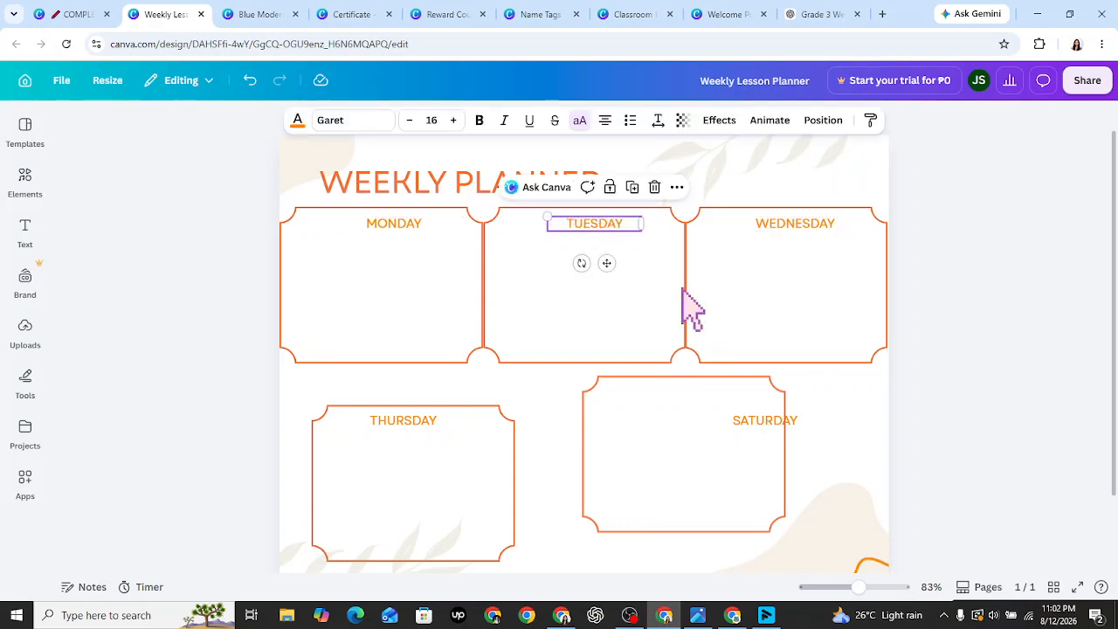
click(941, 452)
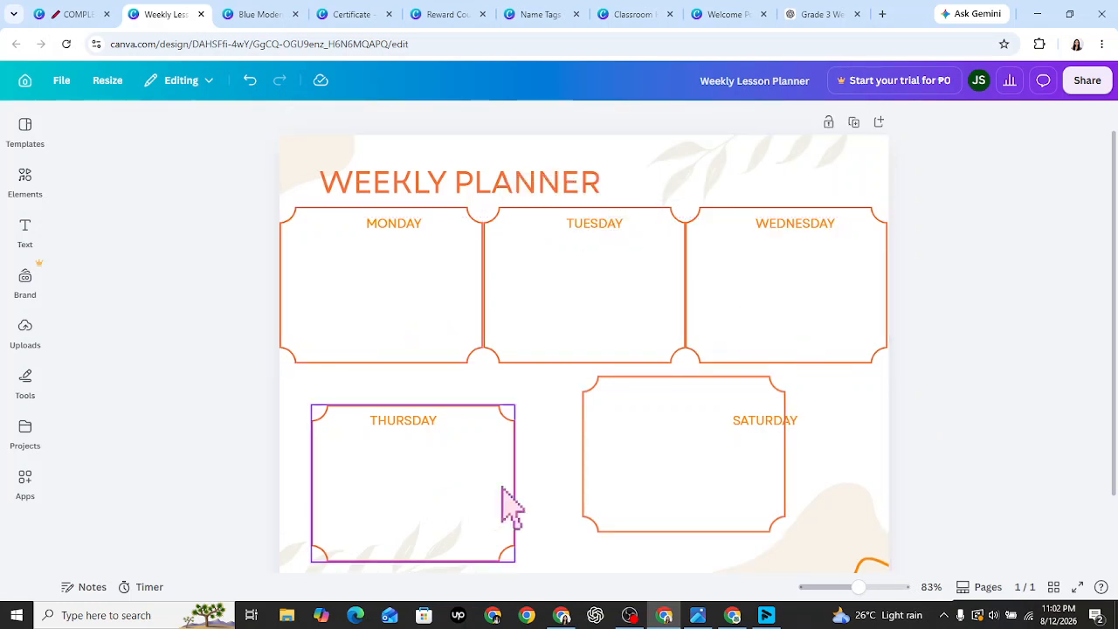
- Delete the Thursday frame while keeping its THURSDAY label
scroll(1117, 440, down, 1)
scroll(1116, 439, down, 2)
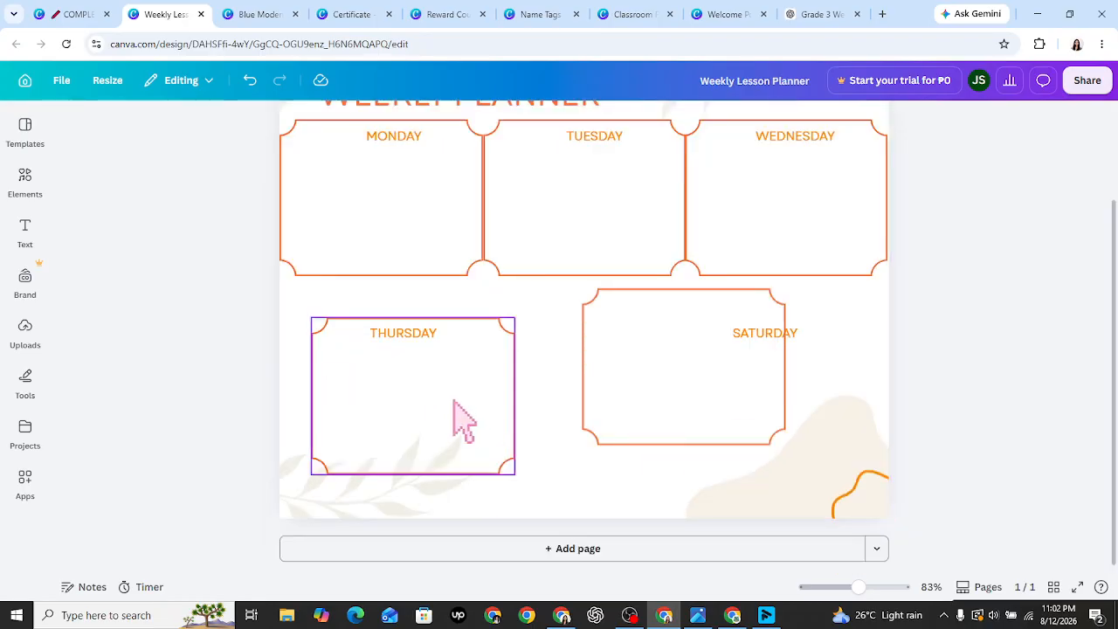
drag(454, 419, 436, 384)
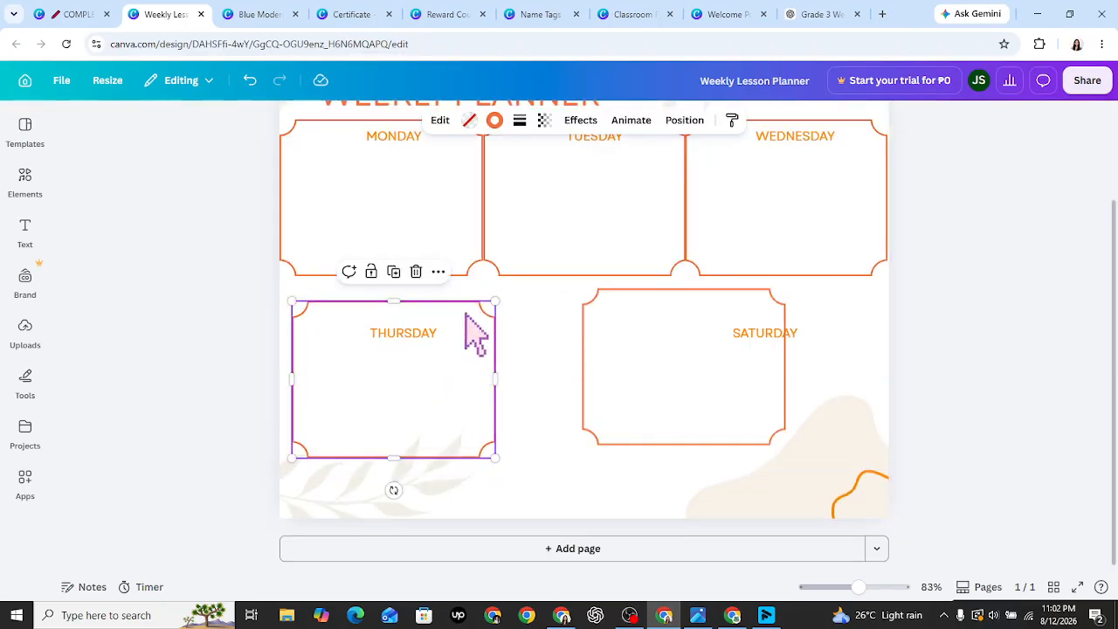
click(415, 271)
- Duplicate the Tuesday frame and align the copy in the Thursday slot under MONDAY
click(462, 160)
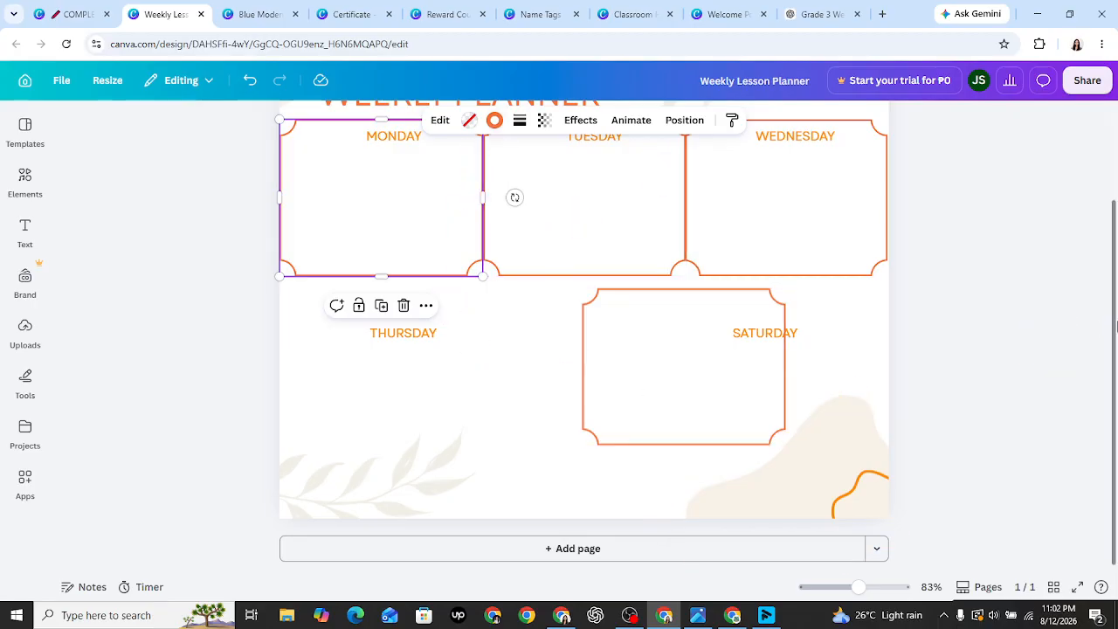
scroll(1116, 325, up, 3)
click(599, 347)
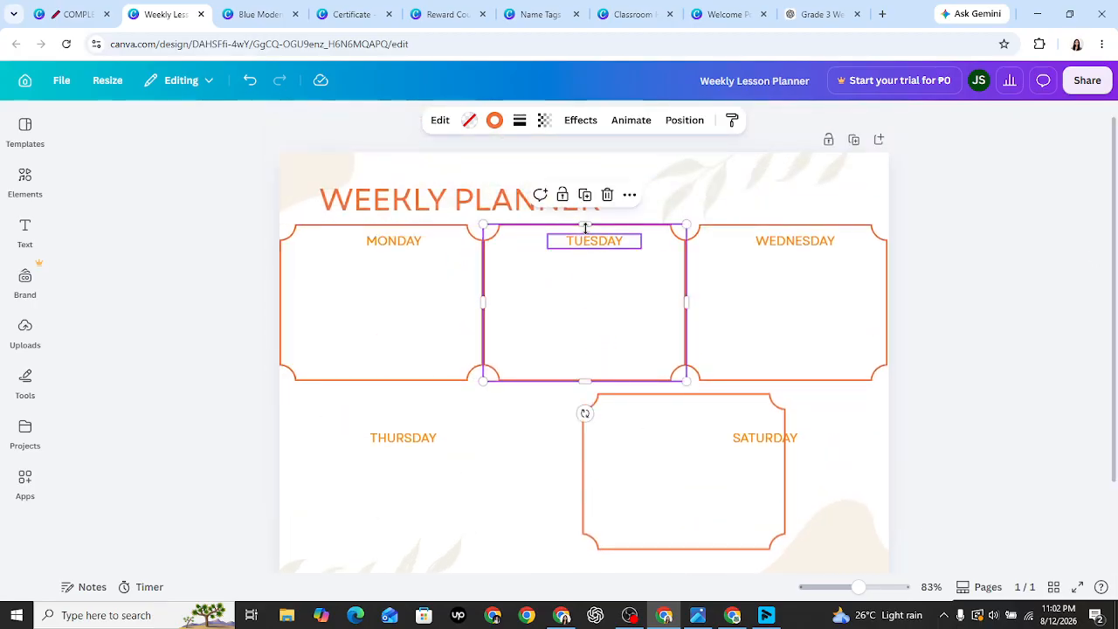
click(584, 194)
drag(600, 339, 367, 494)
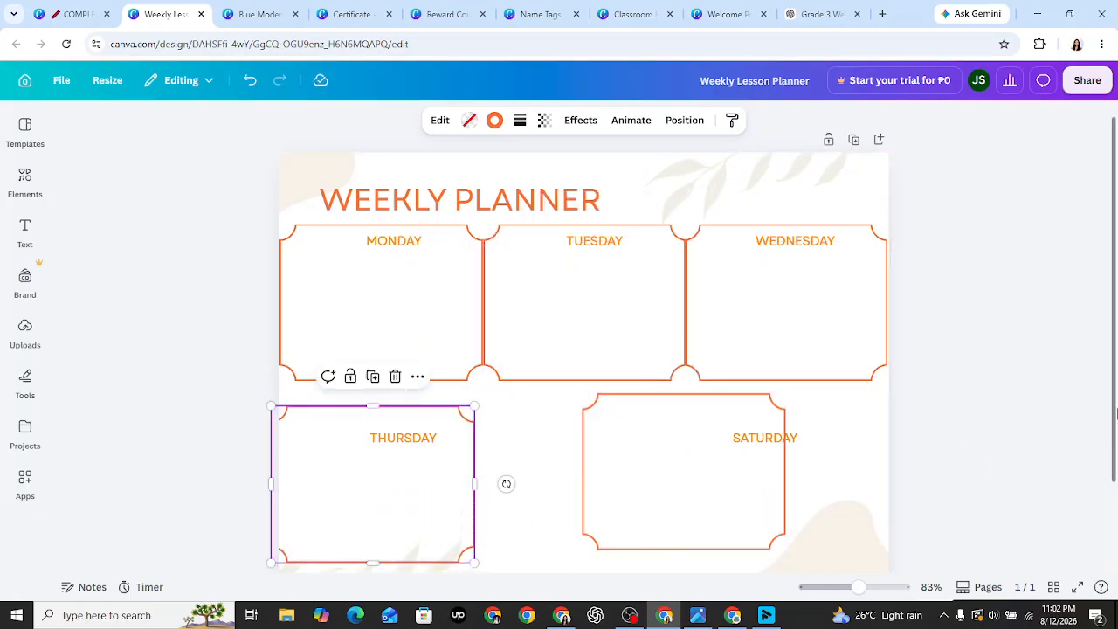
scroll(1117, 474, down, 1)
drag(375, 420, 443, 456)
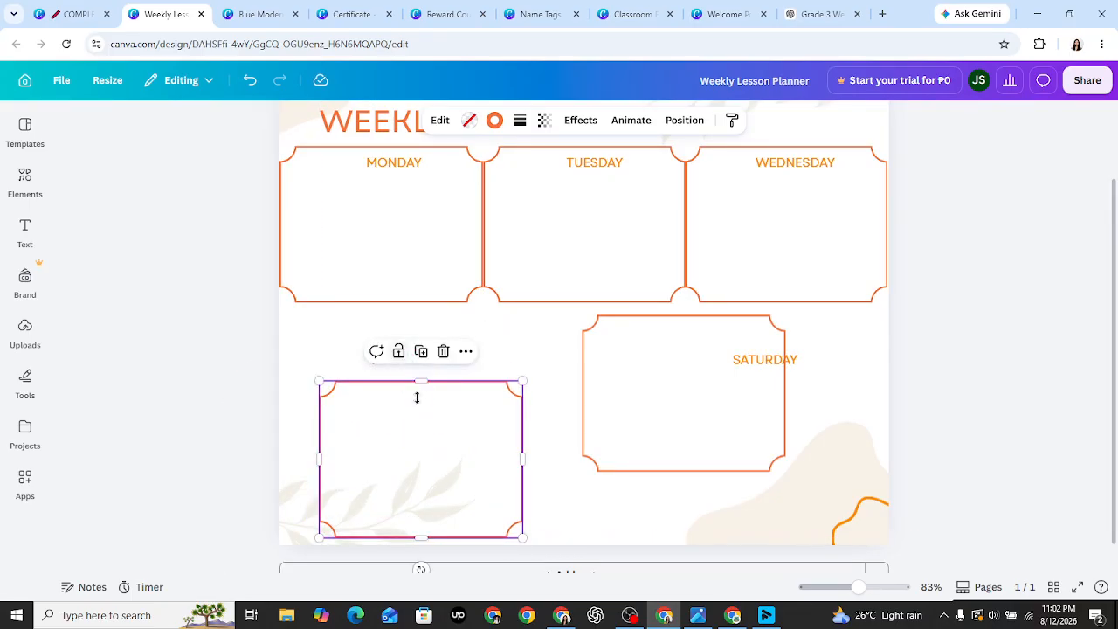
drag(377, 361, 576, 355)
click(394, 425)
drag(394, 424, 377, 386)
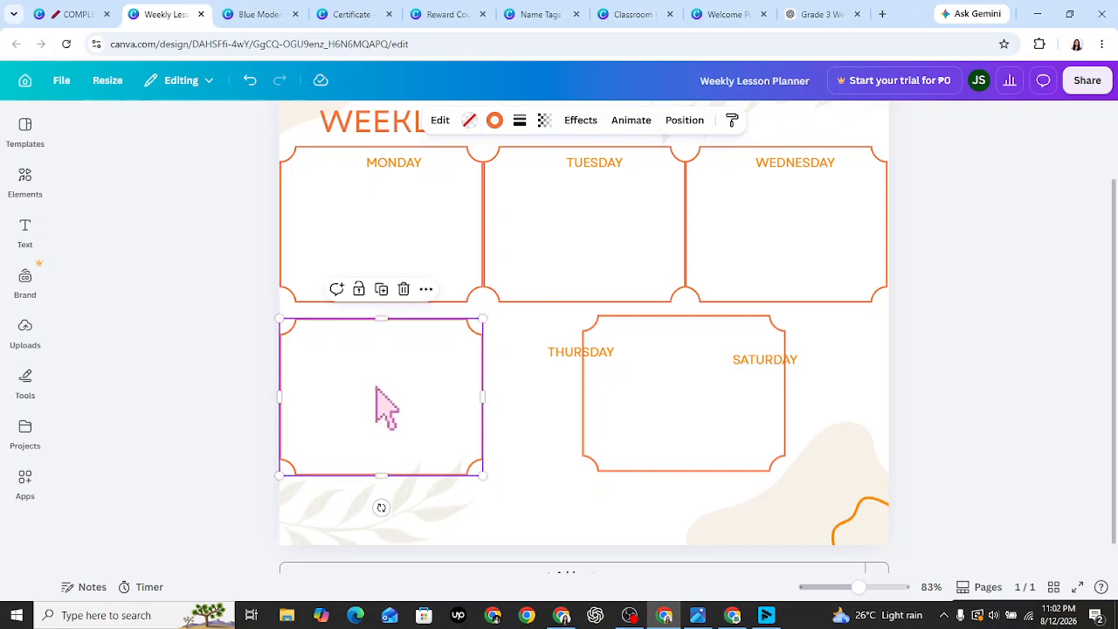
- Put the THURSDAY label into the new frame, narrow the MONDAY label, and move the Saturday frame alongside
click(579, 354)
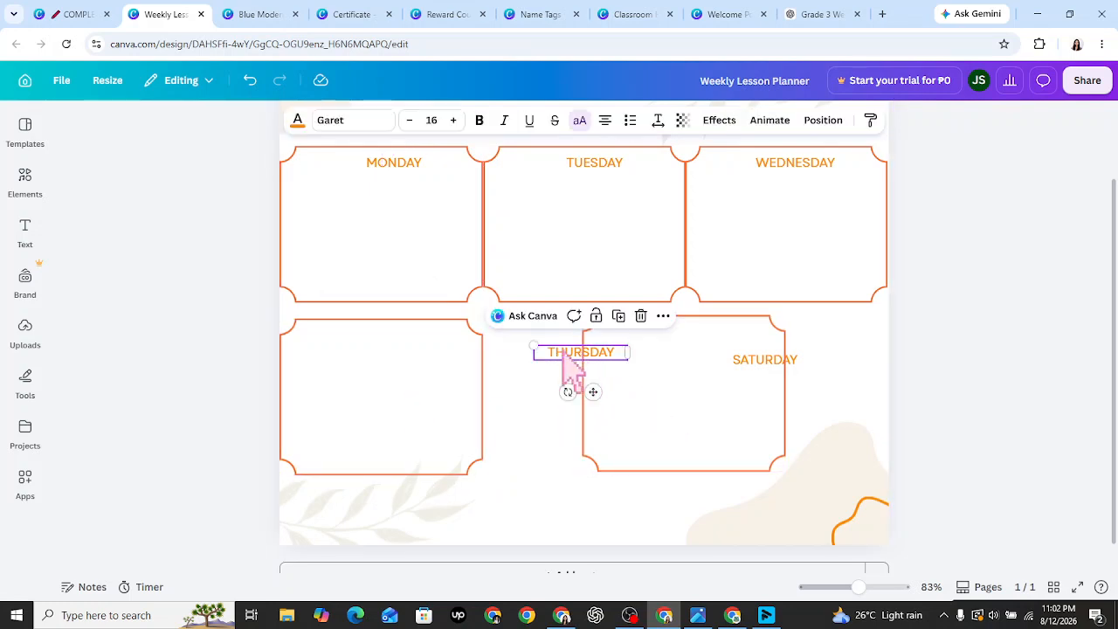
drag(568, 354, 363, 332)
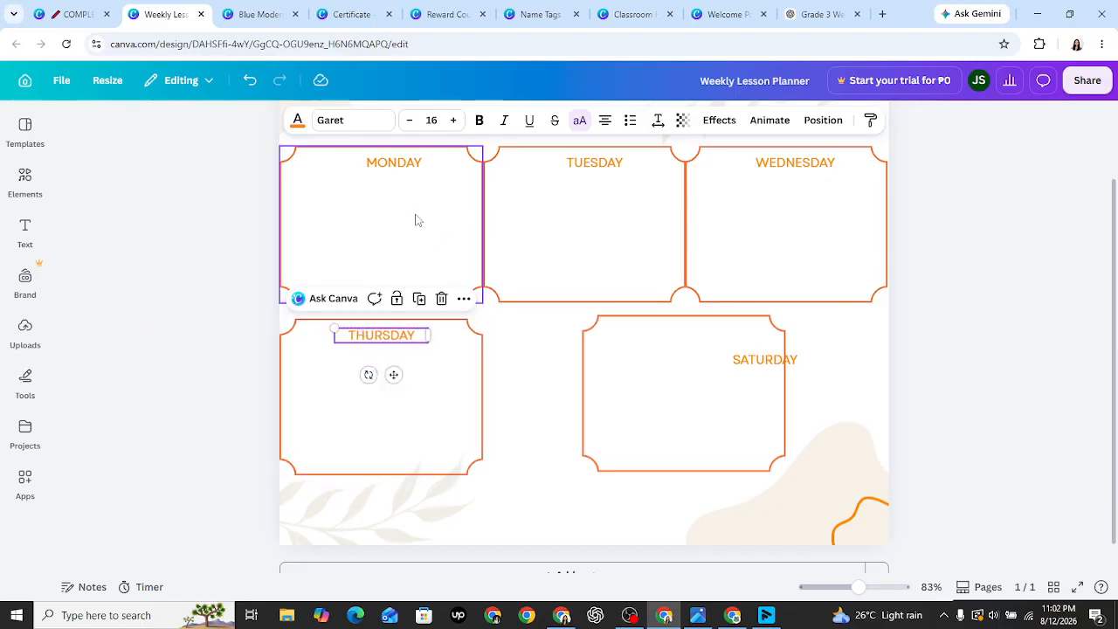
click(415, 166)
drag(439, 162, 407, 164)
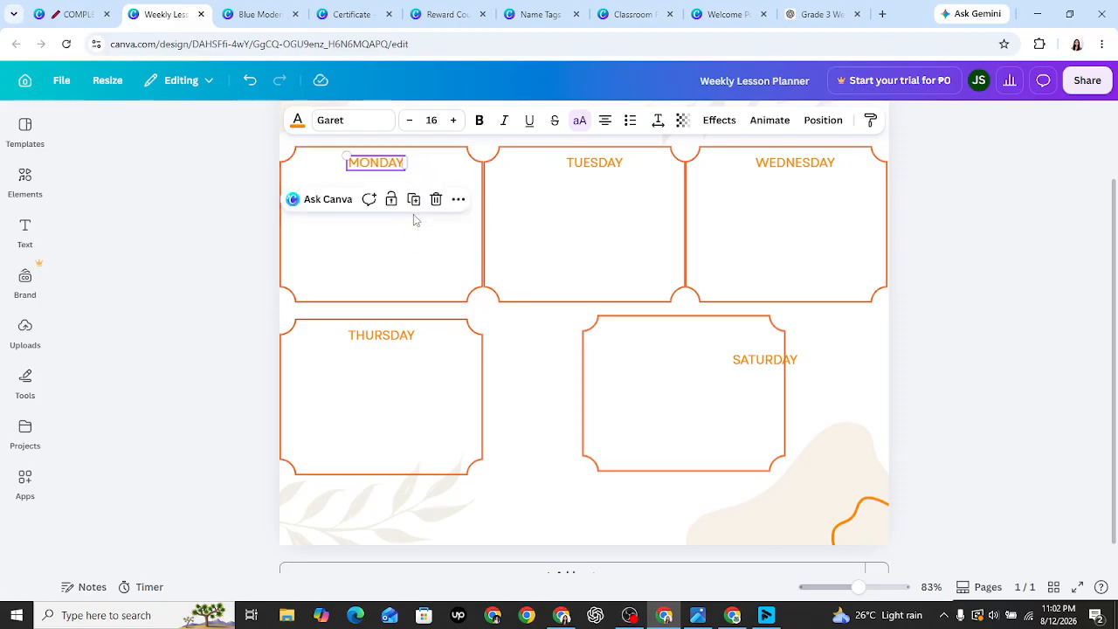
click(357, 294)
click(332, 421)
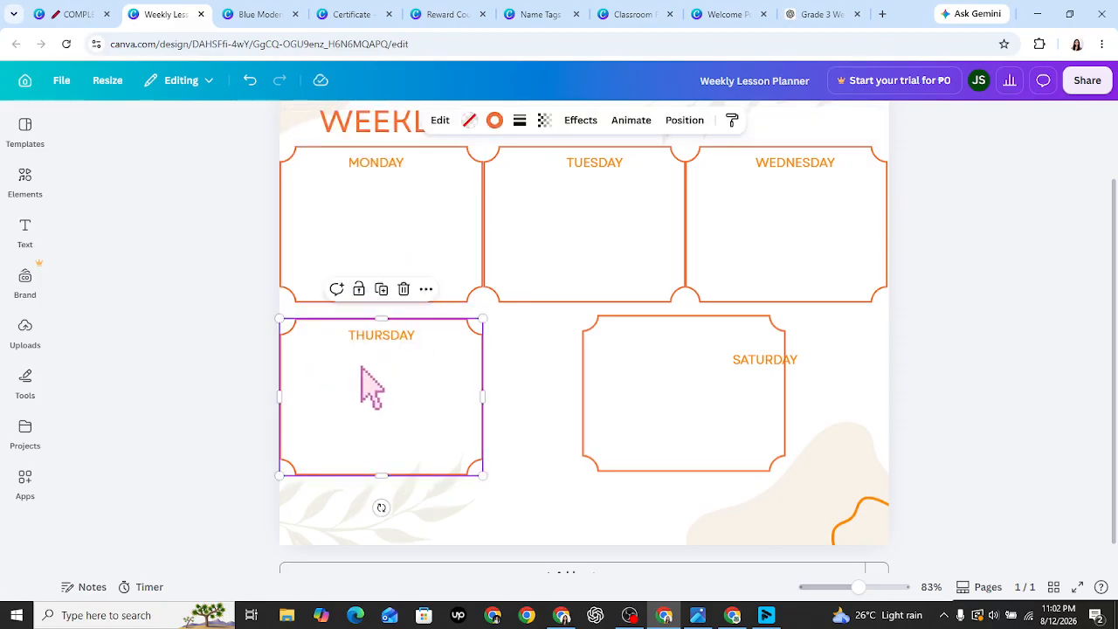
click(390, 355)
key(Escape)
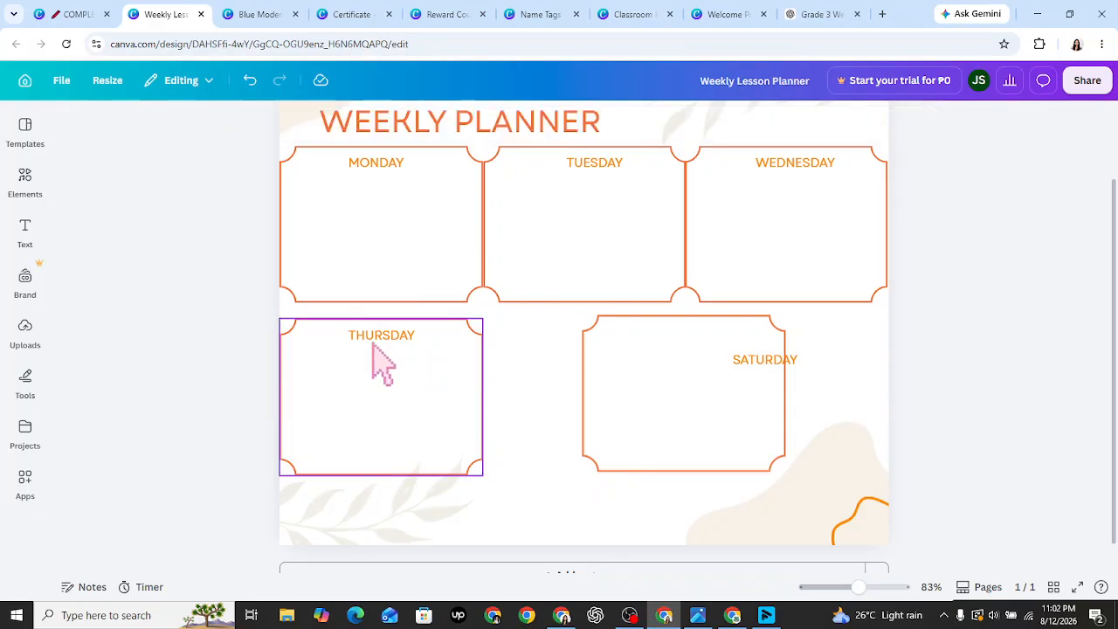
click(385, 343)
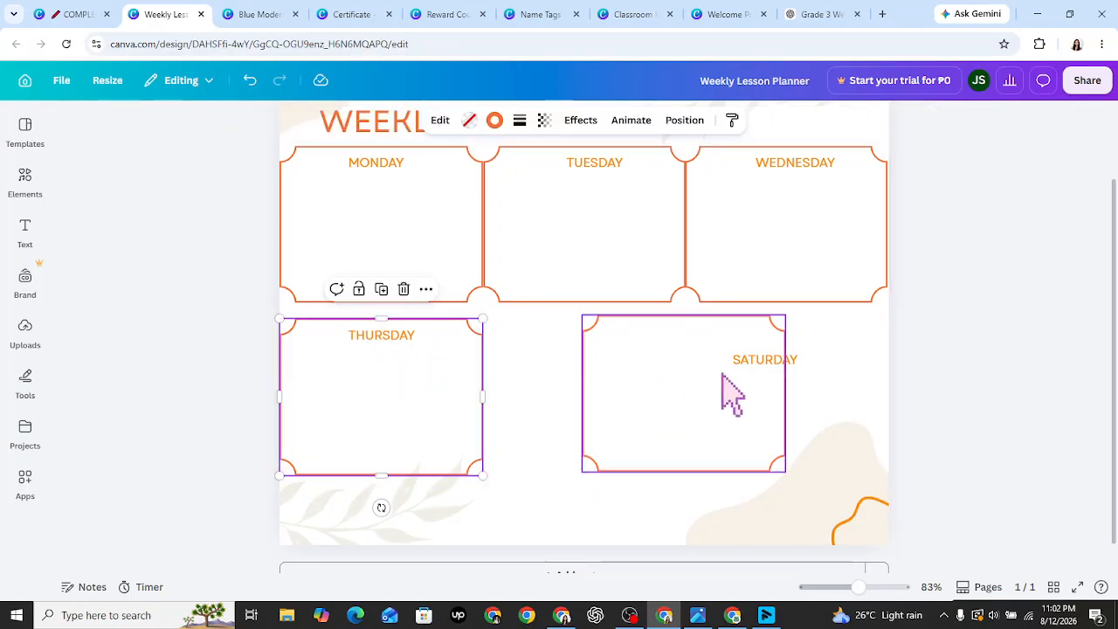
drag(709, 377, 608, 376)
- Duplicate the box below TUESDAY into the lower row's right slot and move SATURDAY below the boxes
click(730, 452)
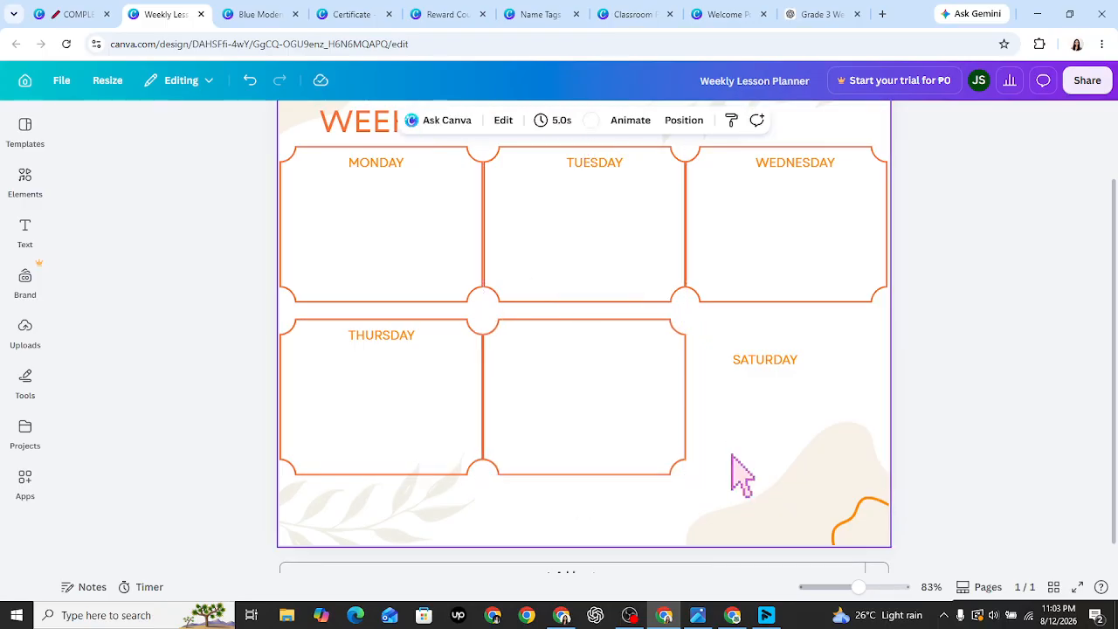
click(570, 256)
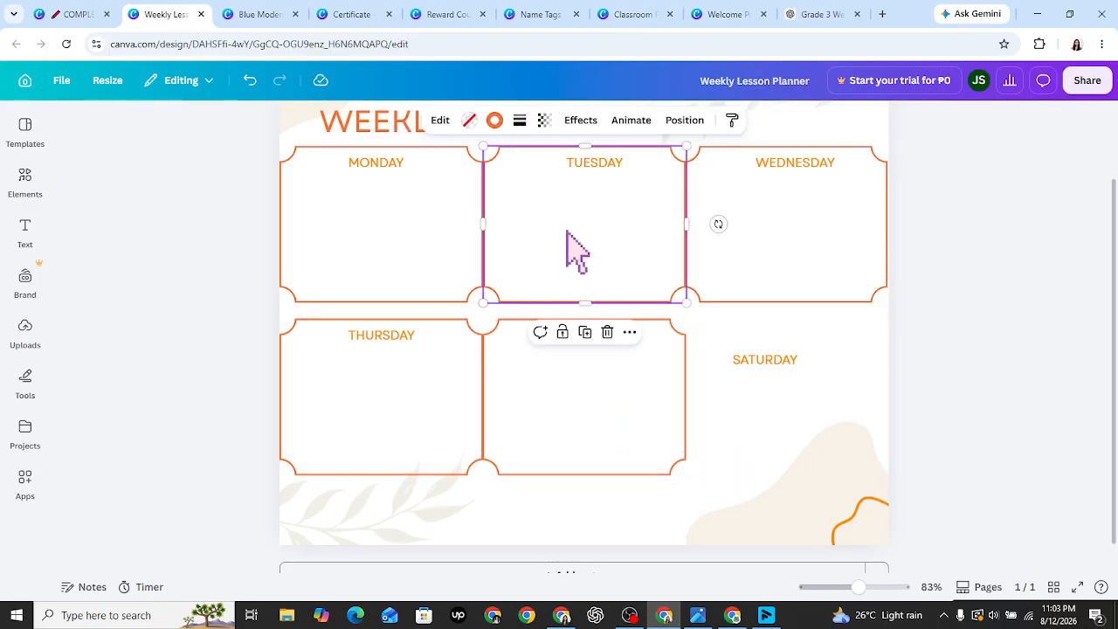
click(657, 426)
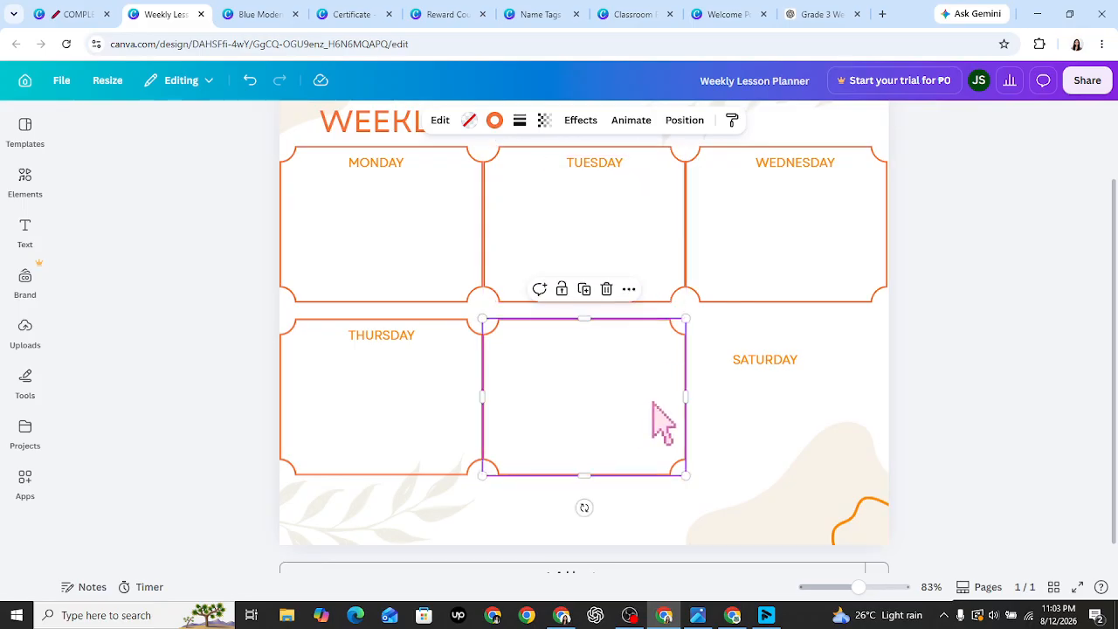
click(791, 276)
click(655, 372)
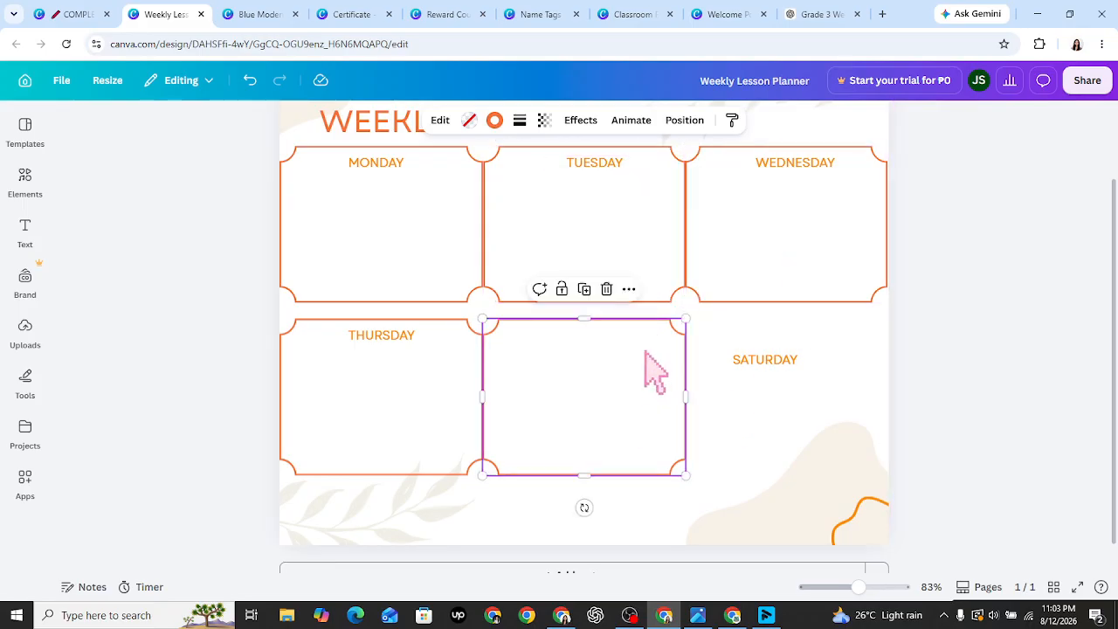
click(585, 289)
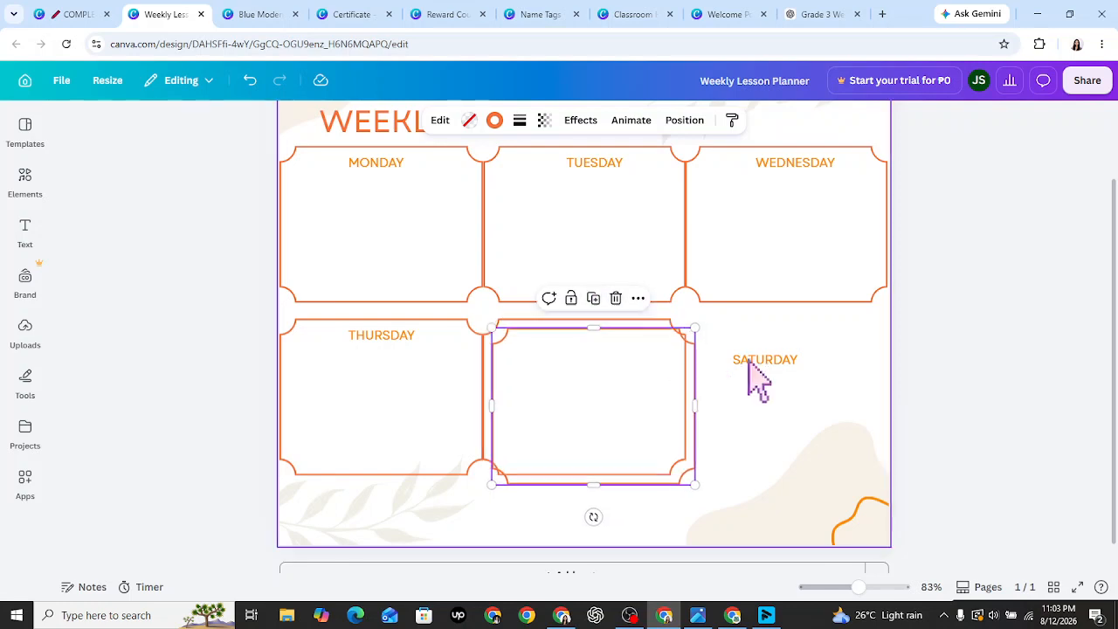
drag(748, 360, 590, 511)
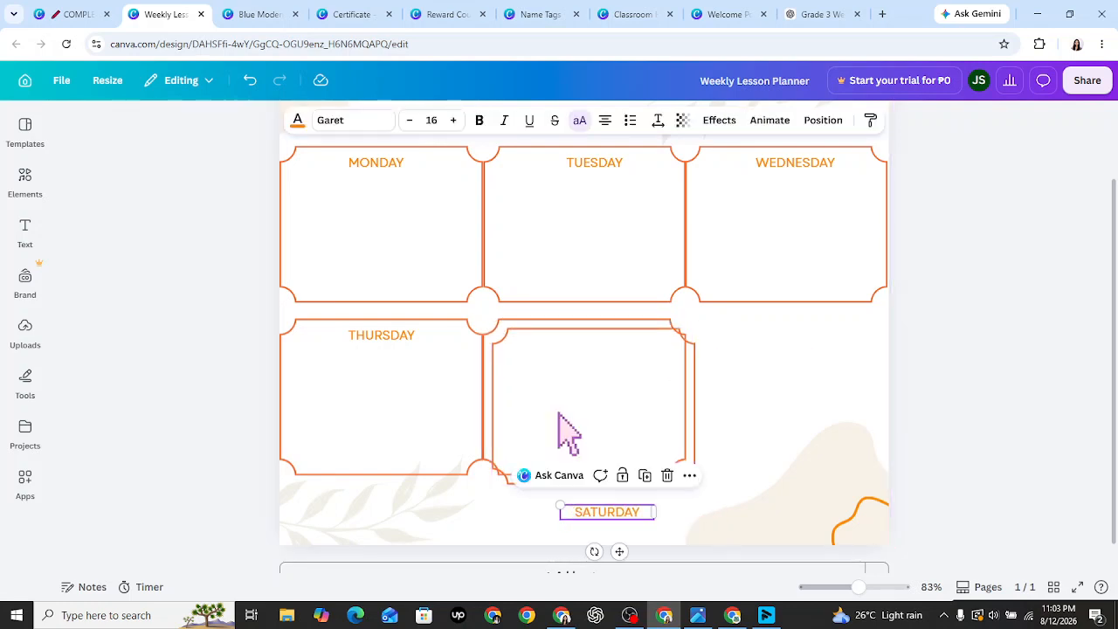
drag(642, 420, 757, 407)
click(935, 441)
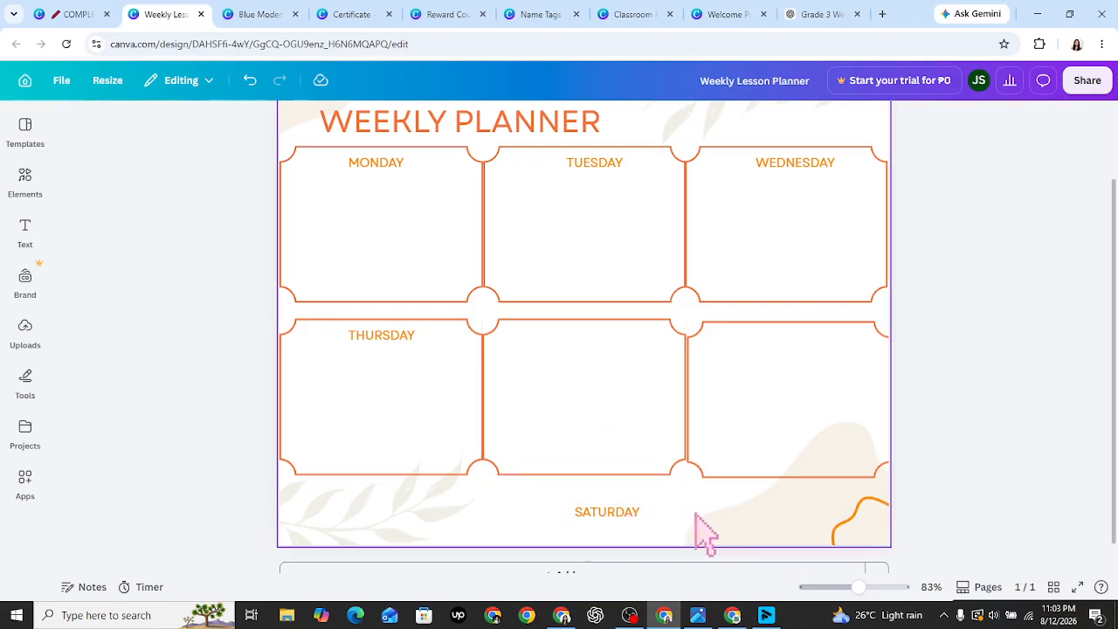
- Delete the misplaced right-hand box from the lower row
click(628, 408)
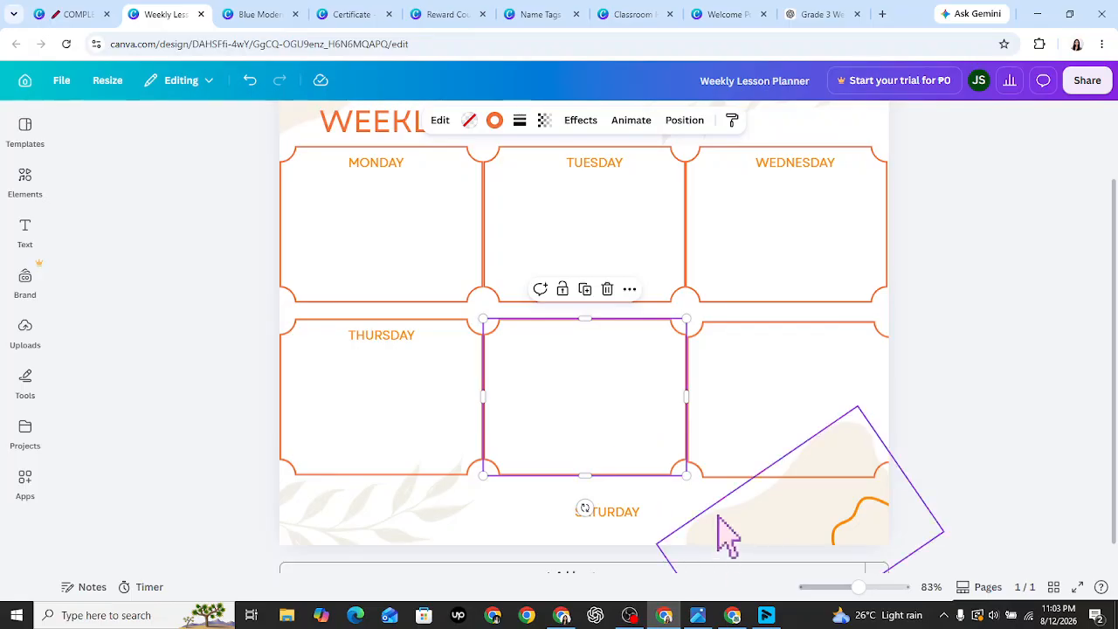
click(698, 519)
click(755, 428)
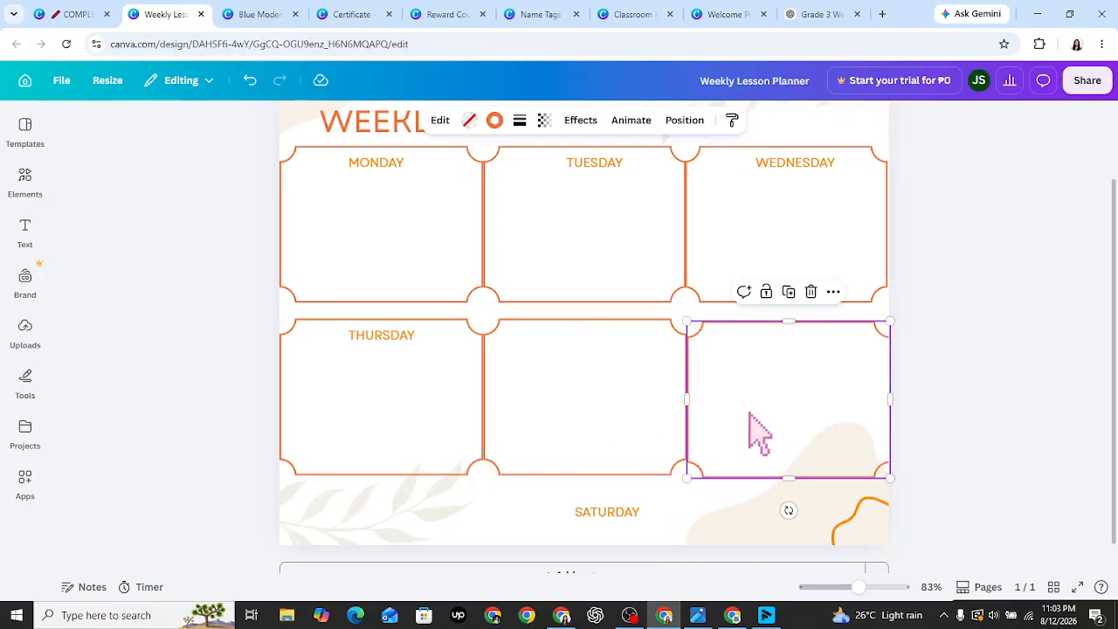
click(811, 292)
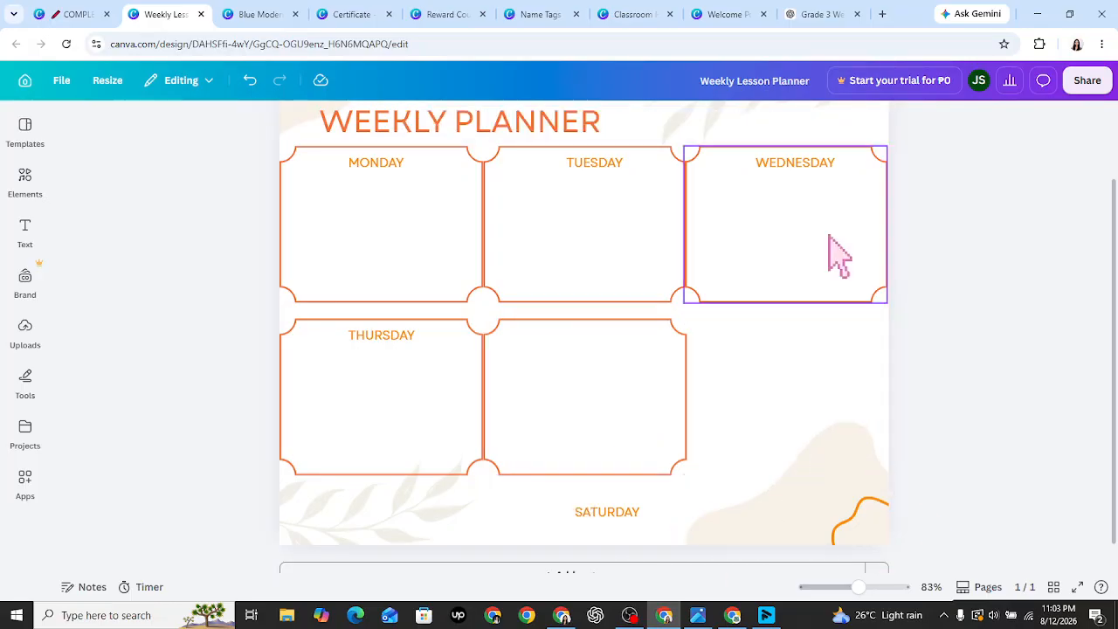
- Duplicate the Wednesday box and fit the copy into the second row's right slot
click(845, 245)
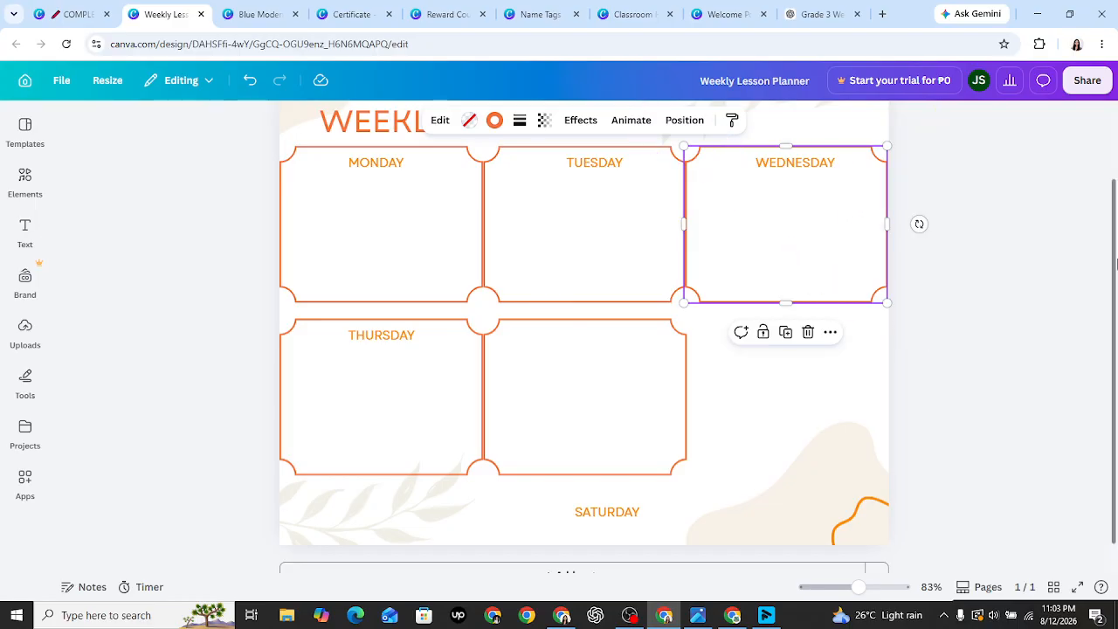
scroll(1070, 295, up, 1)
click(783, 367)
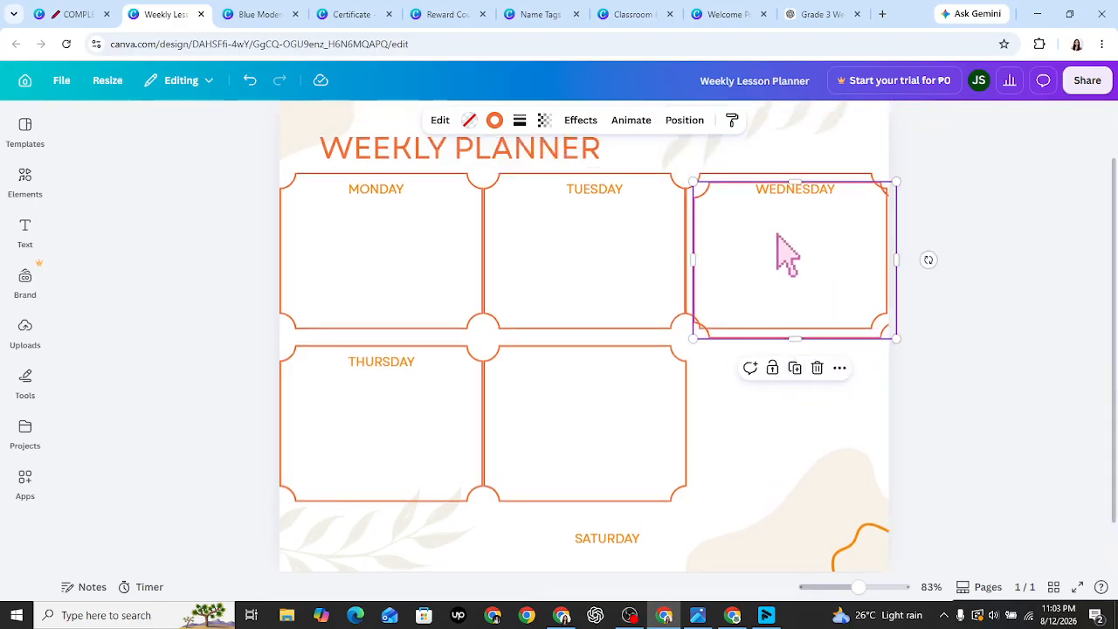
drag(787, 254, 774, 406)
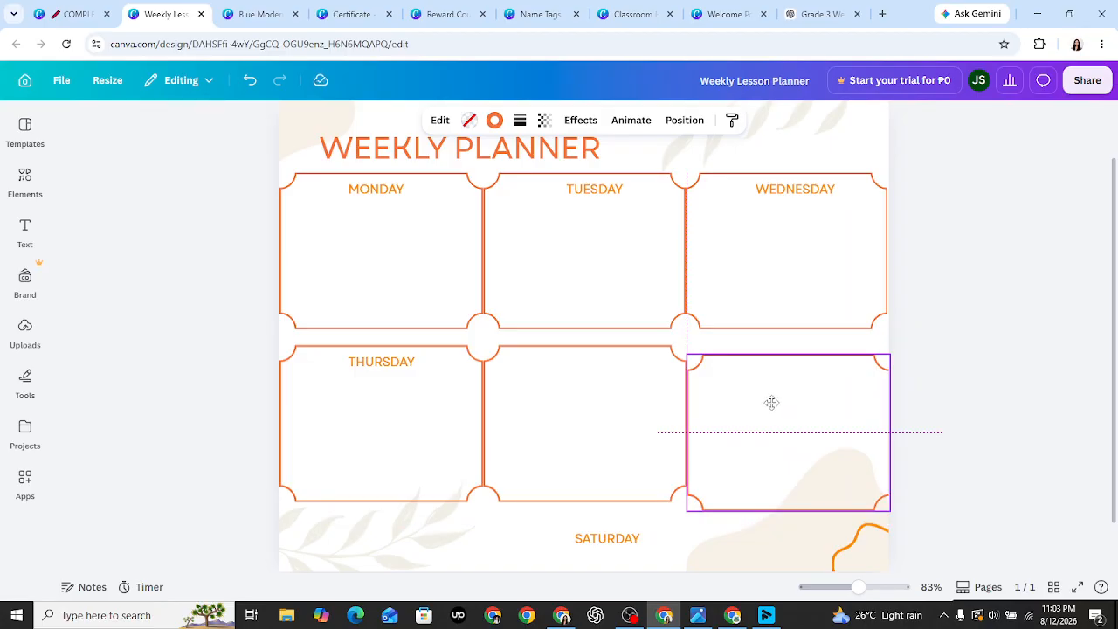
drag(772, 403, 772, 400)
click(958, 455)
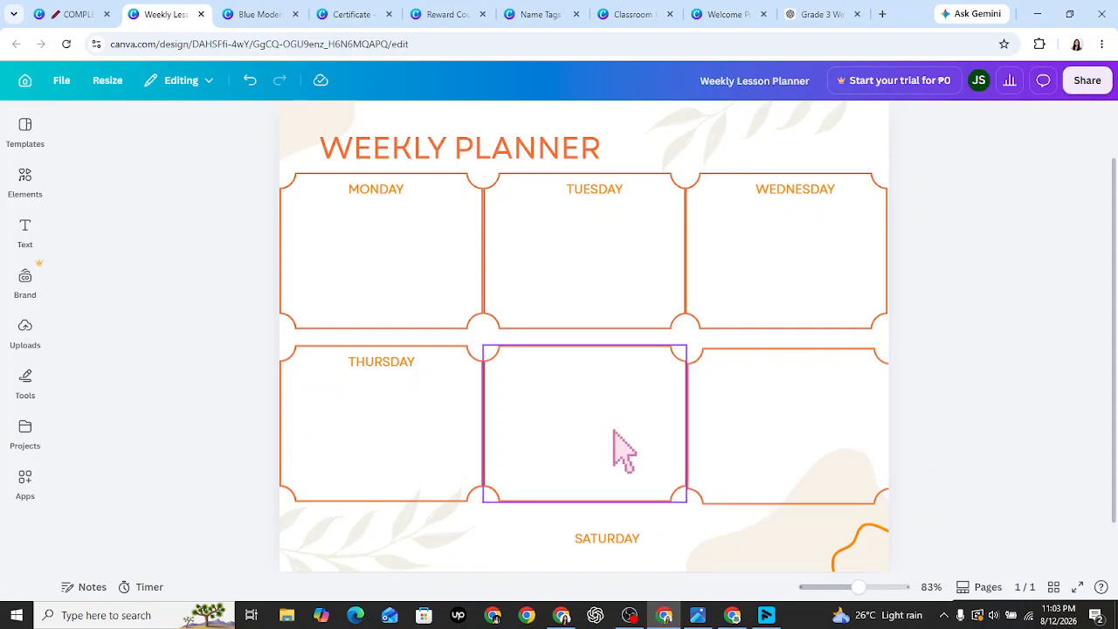
- Duplicate the Tuesday box and place the copy in the second row's middle slot
click(622, 367)
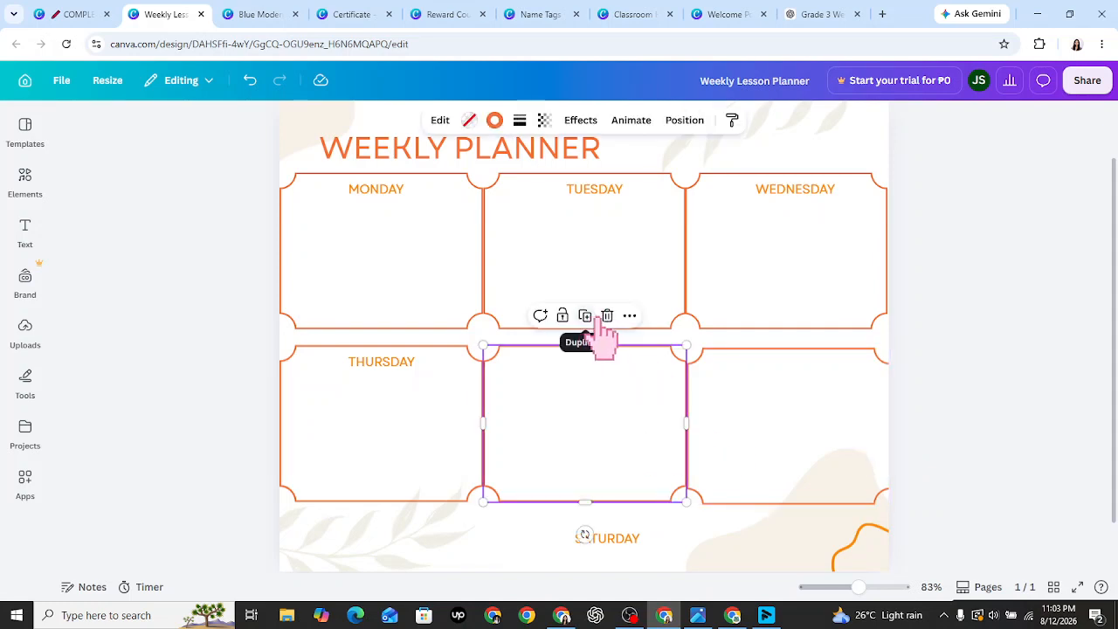
key(ctrl+z)
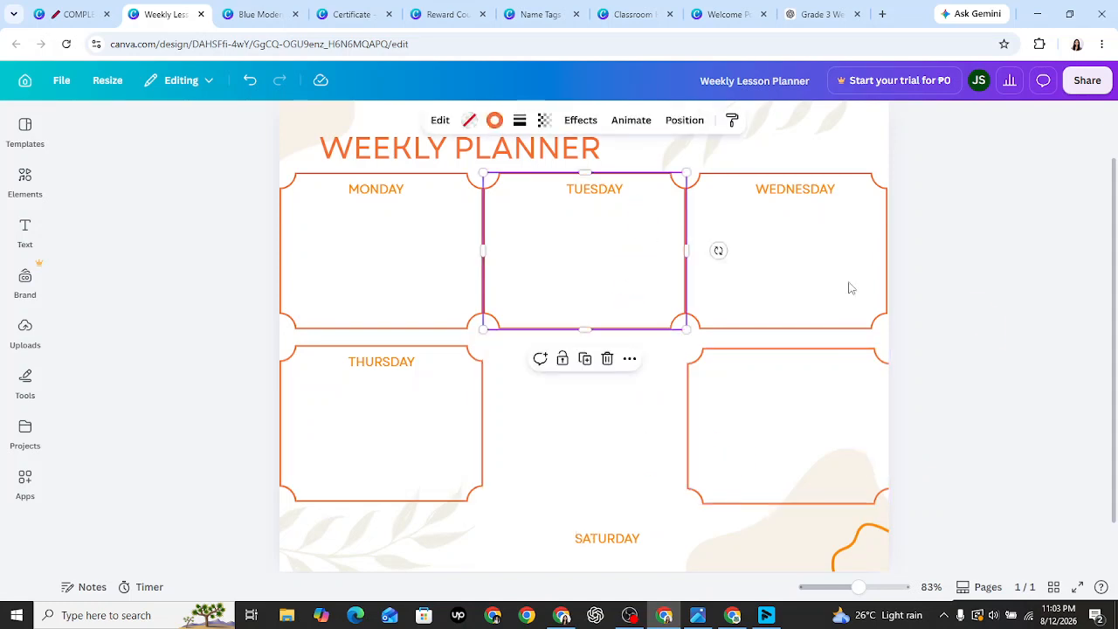
click(585, 358)
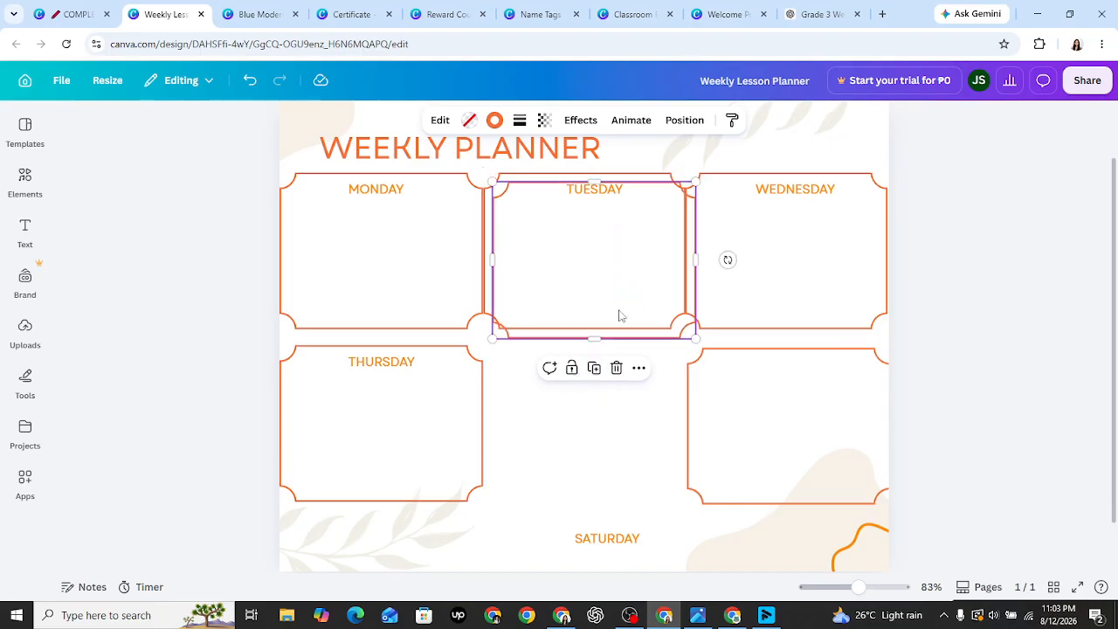
drag(619, 315, 603, 376)
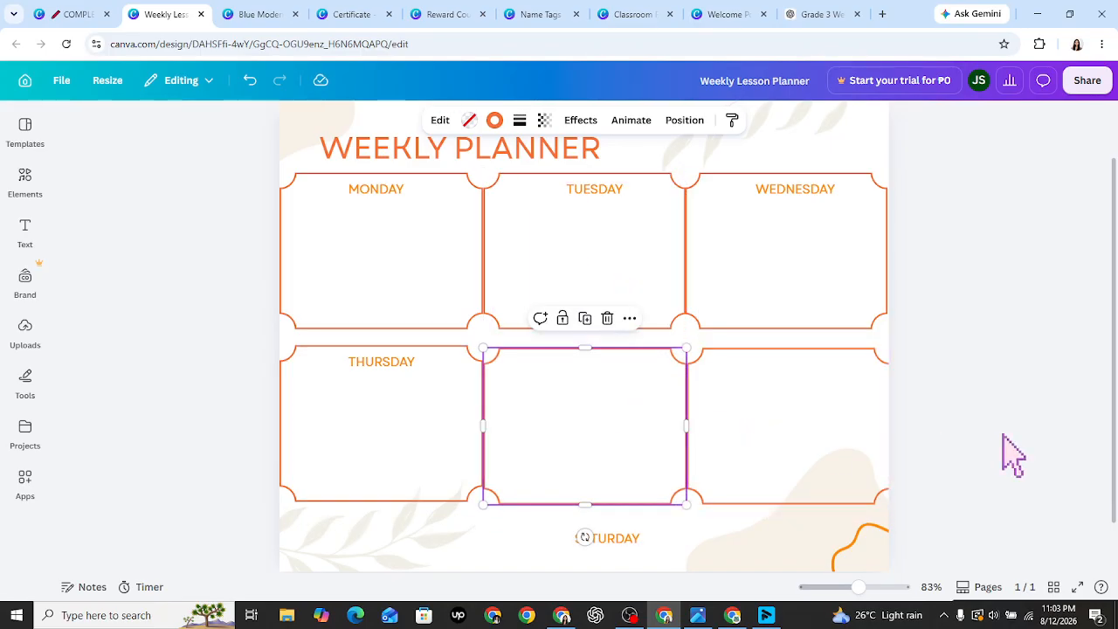
click(984, 485)
scroll(1061, 469, down, 1)
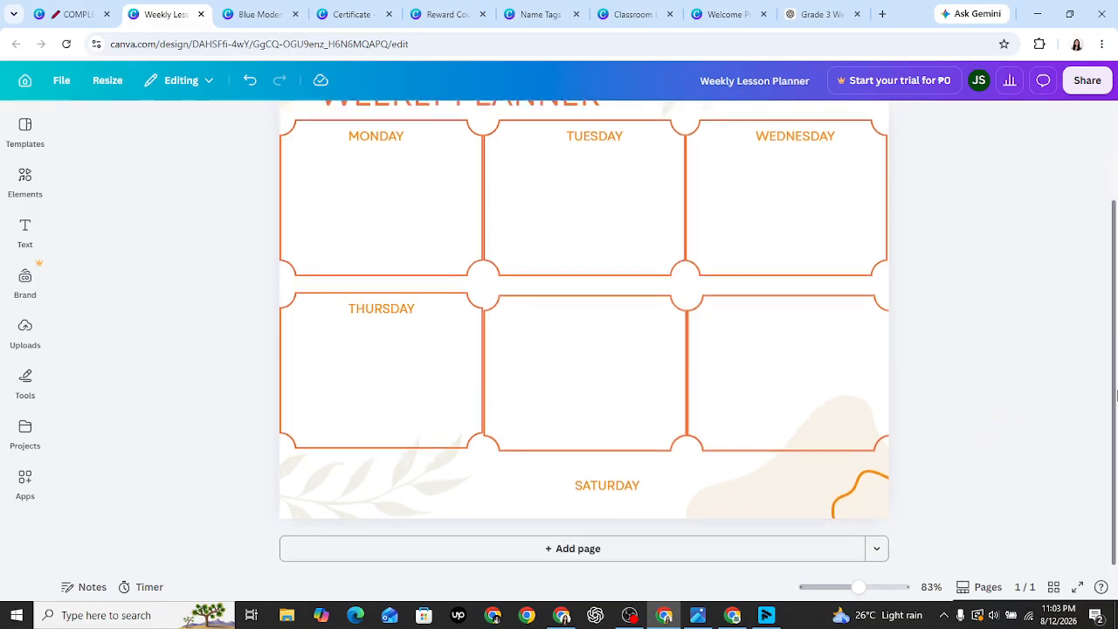
- Move SATURDAY into the right box and make a copy reading FRIDAY in the middle box
drag(616, 486, 786, 310)
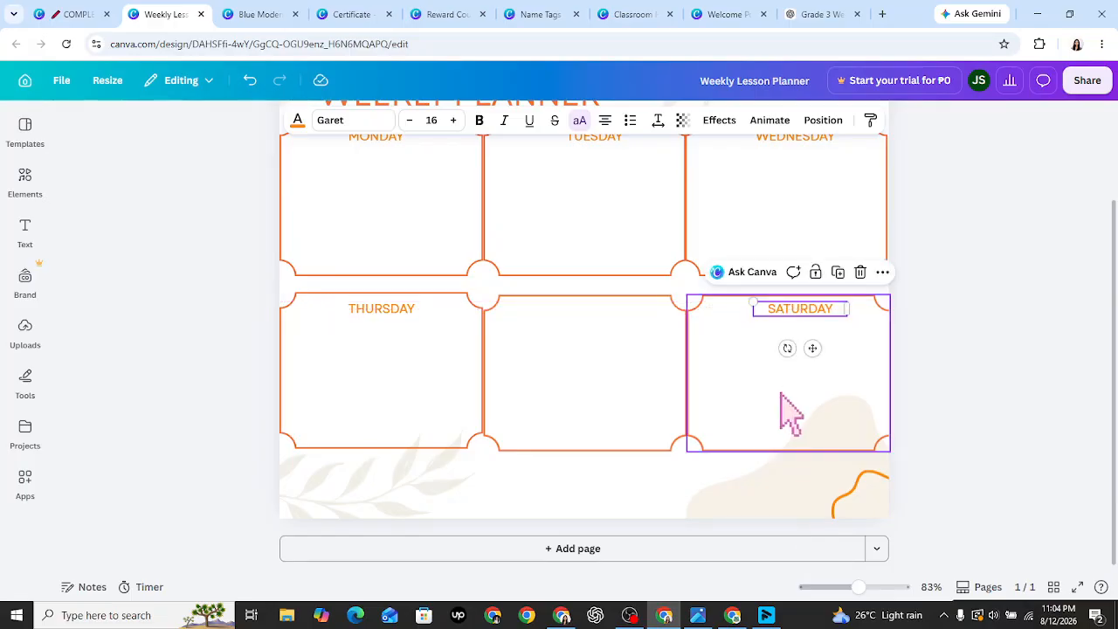
click(841, 274)
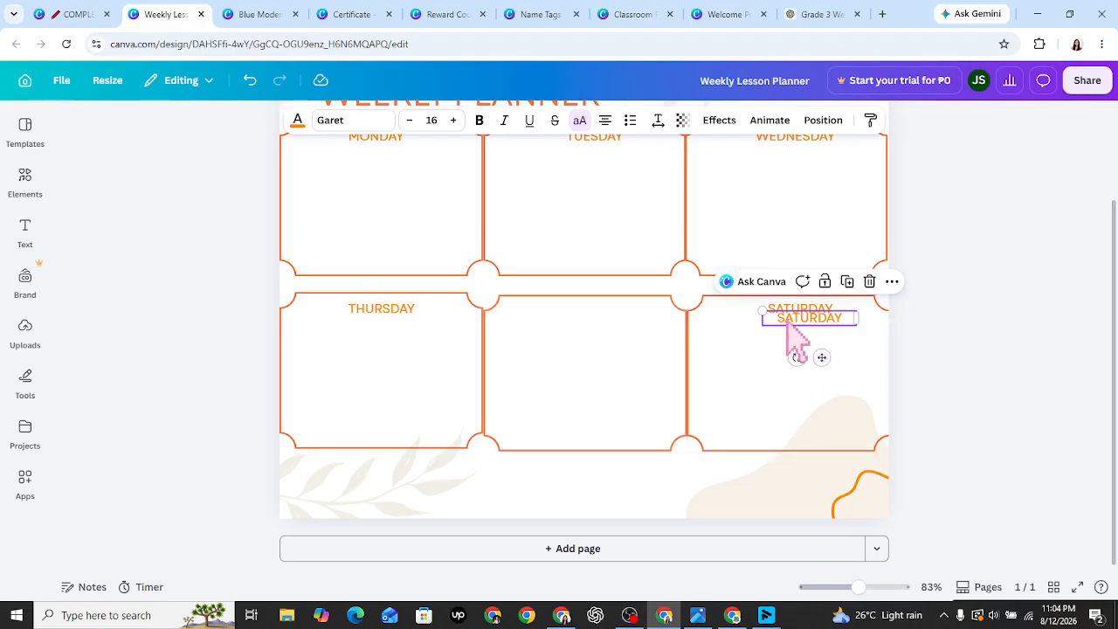
drag(786, 319, 577, 310)
double_click(578, 311)
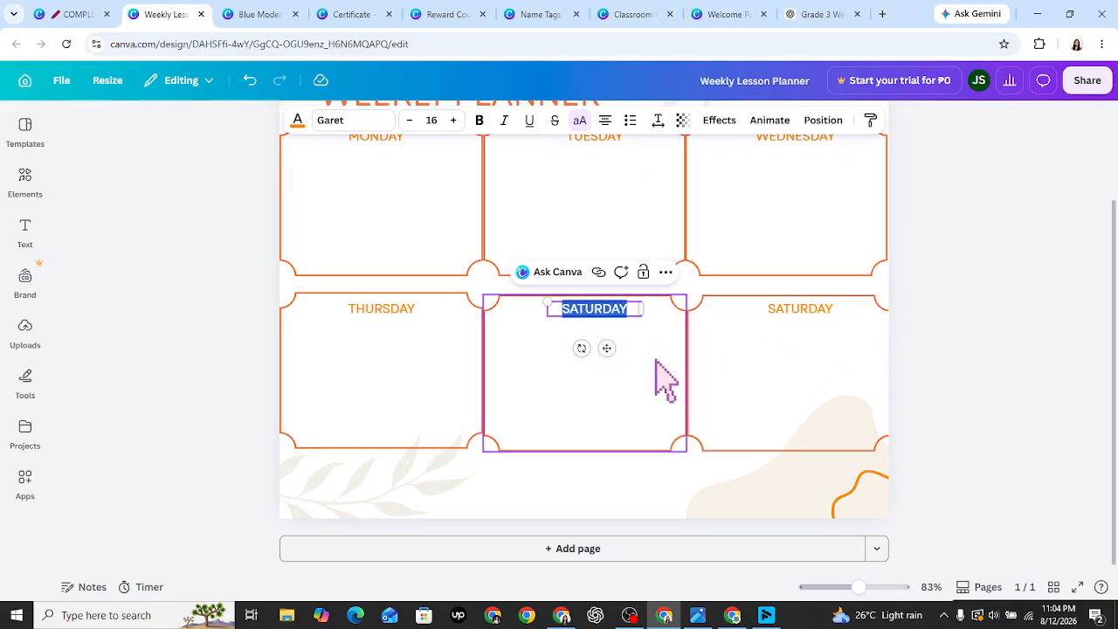
text(FRIDAY)
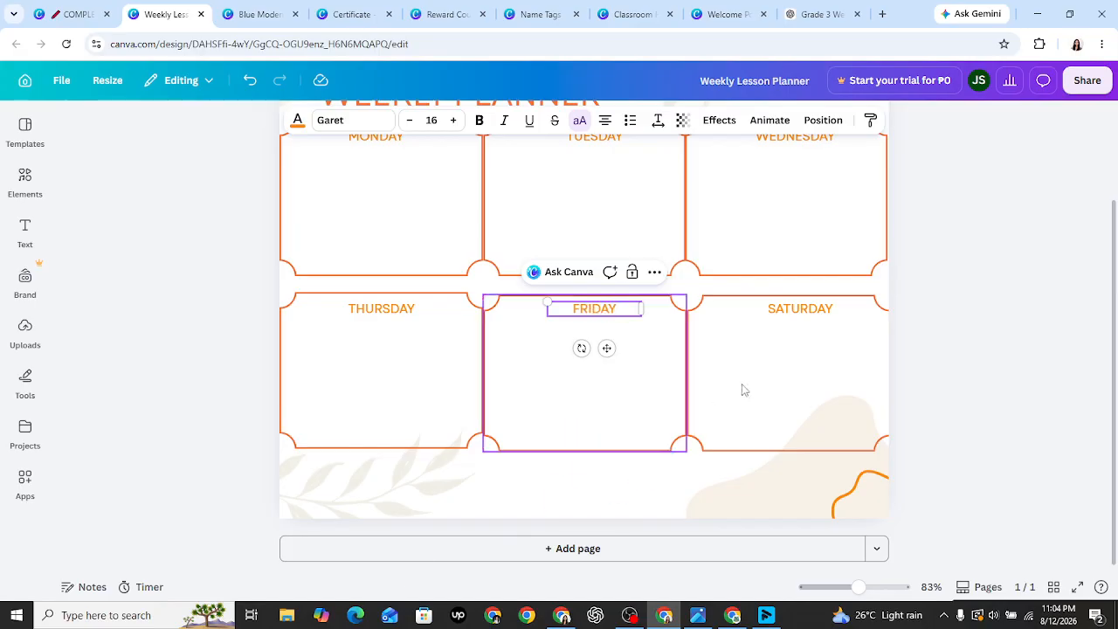
- Select 'Daily Classroom Activity' in ChatGPT and shift the right box to uncover SATURDAY
click(798, 9)
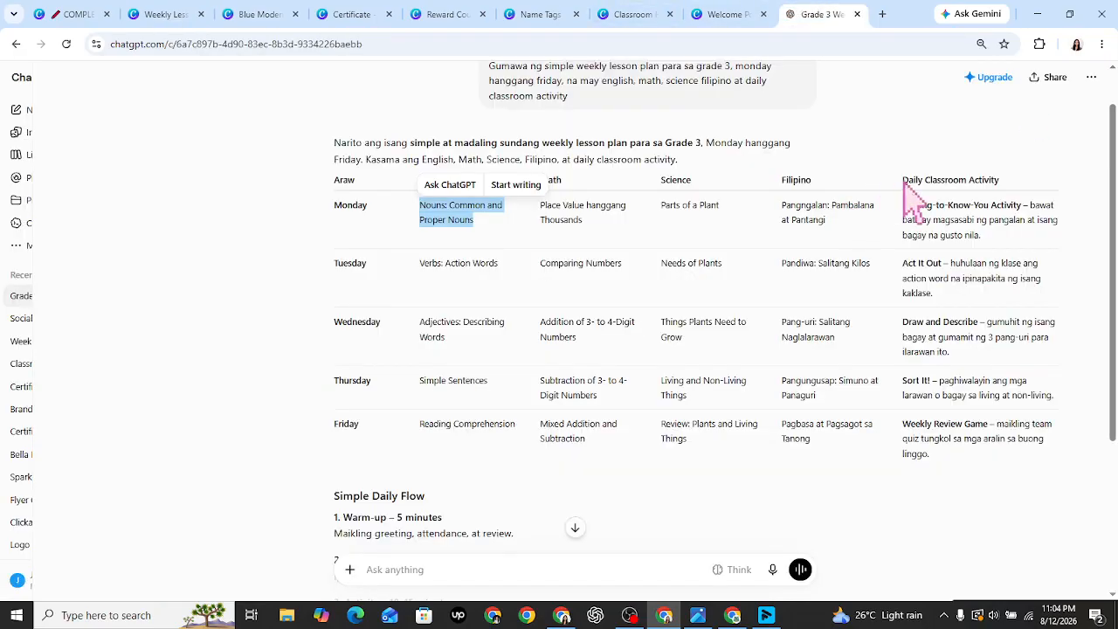
drag(904, 185, 976, 183)
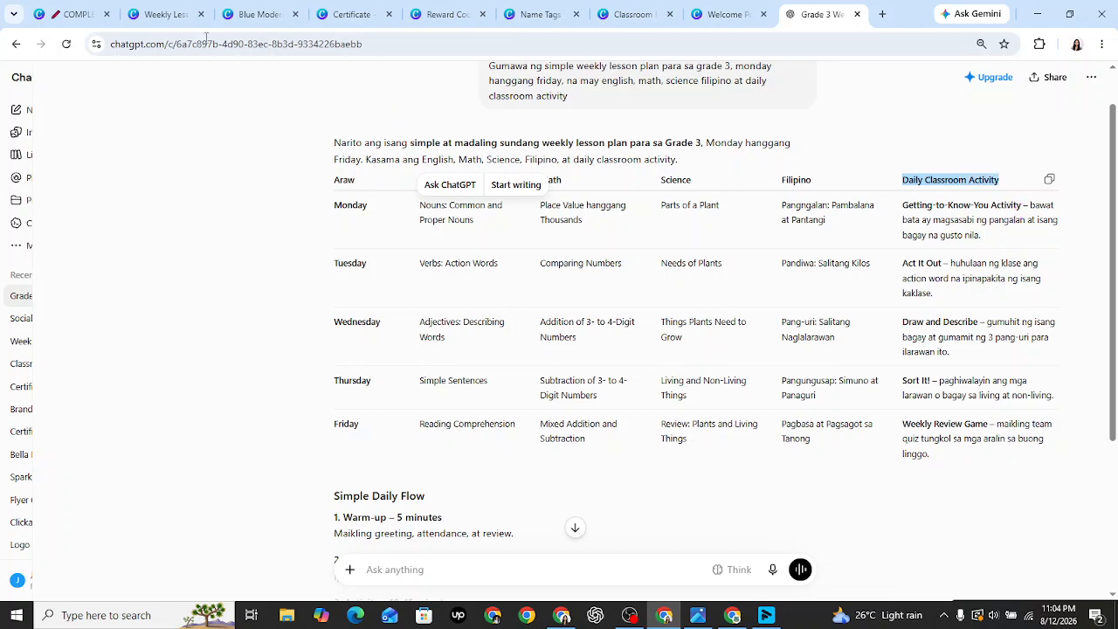
click(192, 16)
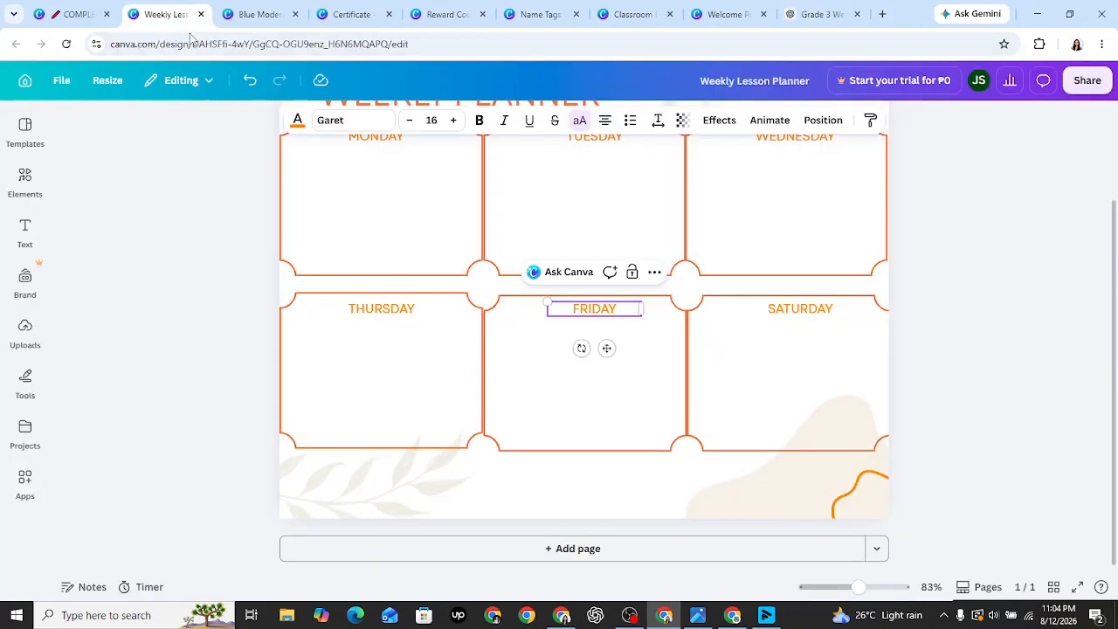
click(814, 330)
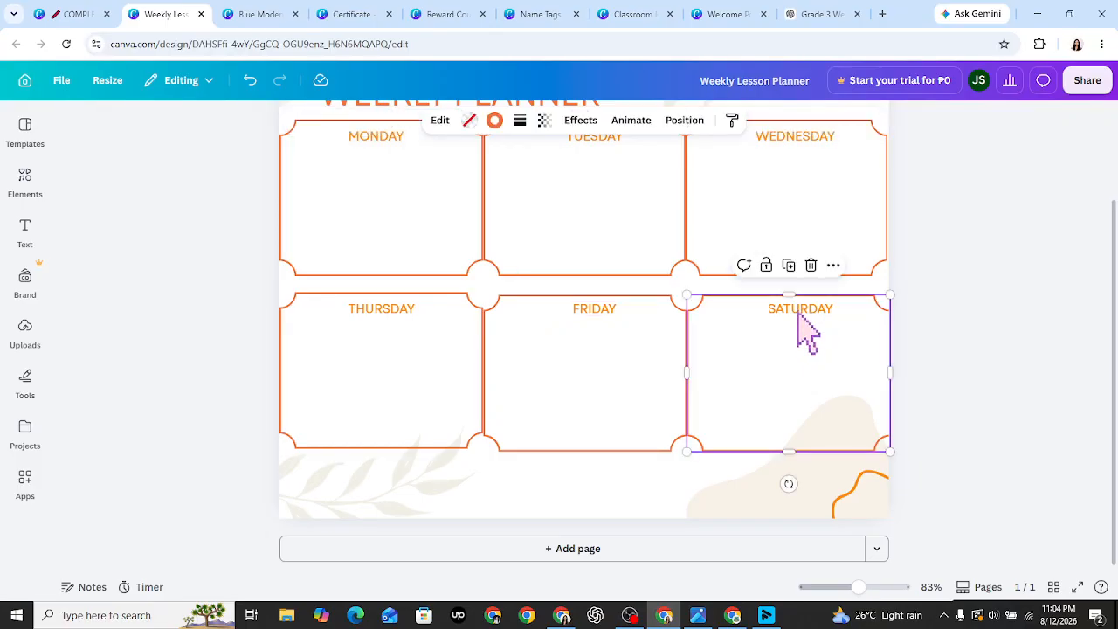
click(801, 335)
click(797, 313)
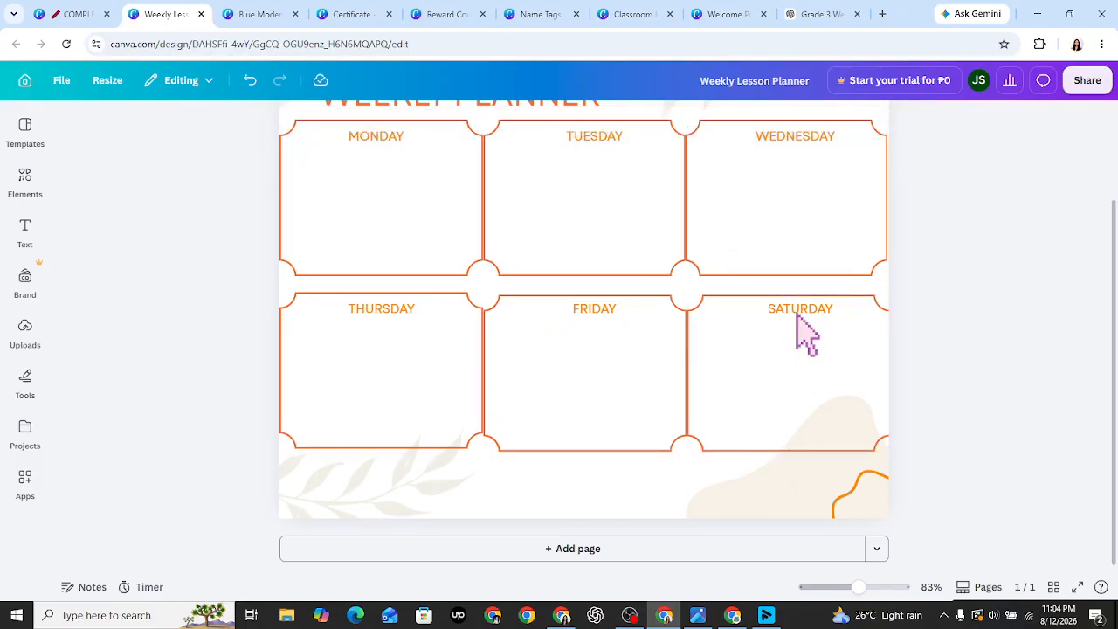
click(797, 316)
drag(811, 365, 798, 382)
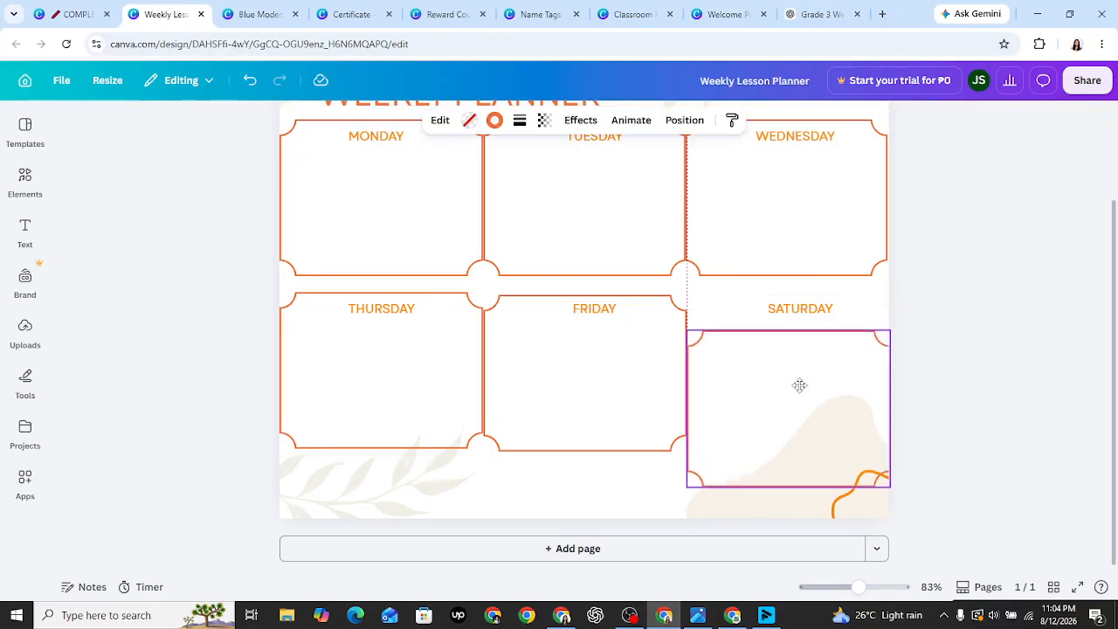
click(863, 306)
- Replace SATURDAY with DAILY CLASSROOM ACTIVITY, widen it to one line, and raise the right box
double_click(823, 315)
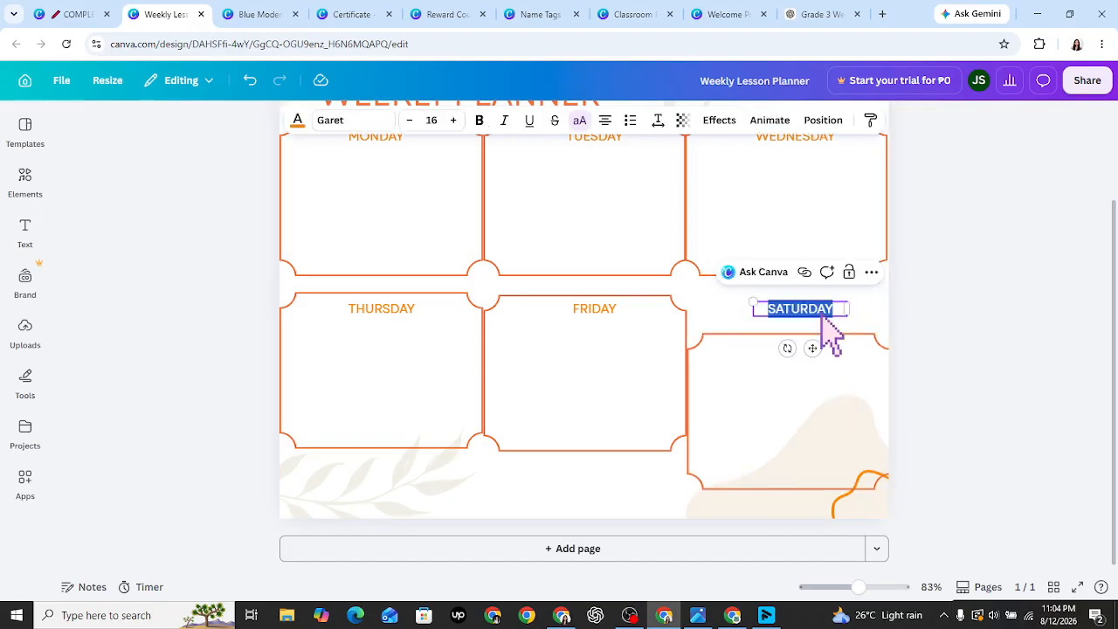
text(NOUNS: COMMON AND PROPER NOUNS)
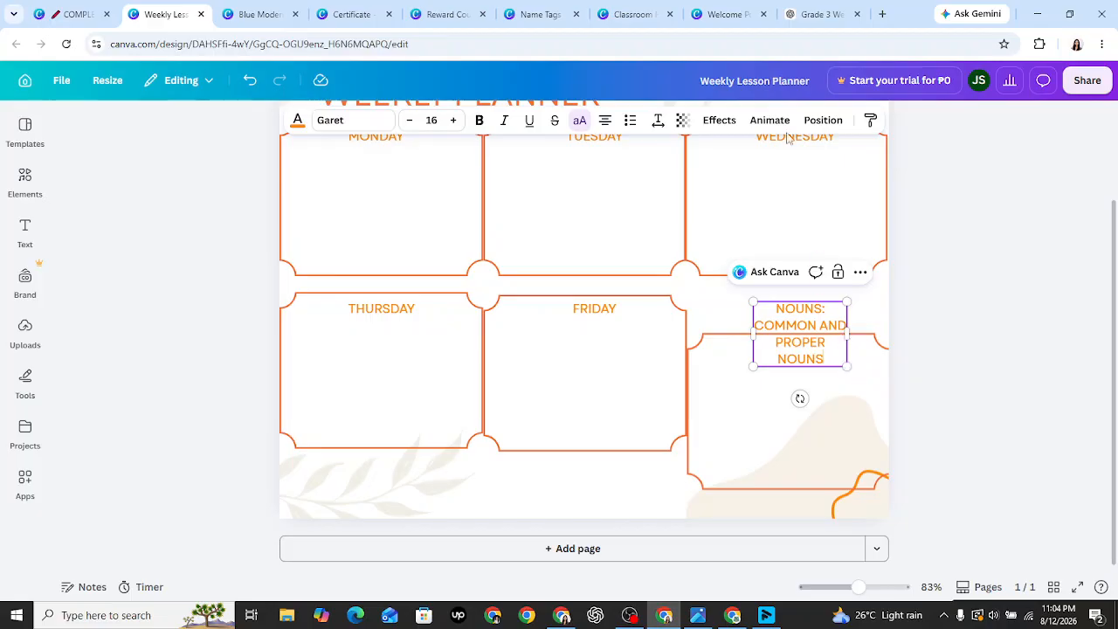
click(816, 14)
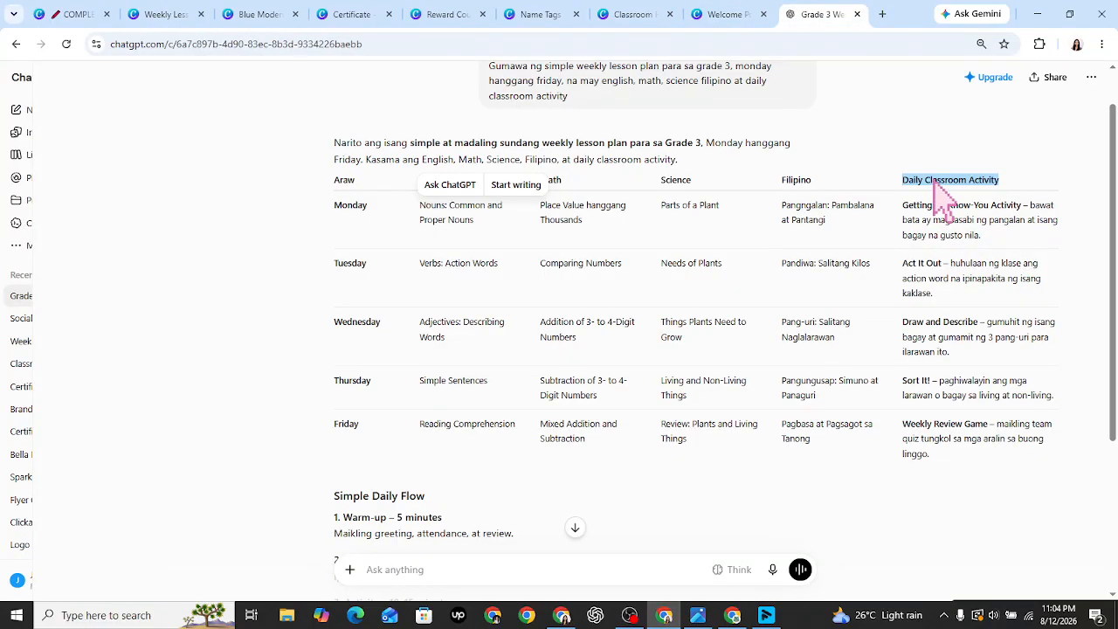
right_click(935, 186)
click(728, 198)
key(ctrl+2)
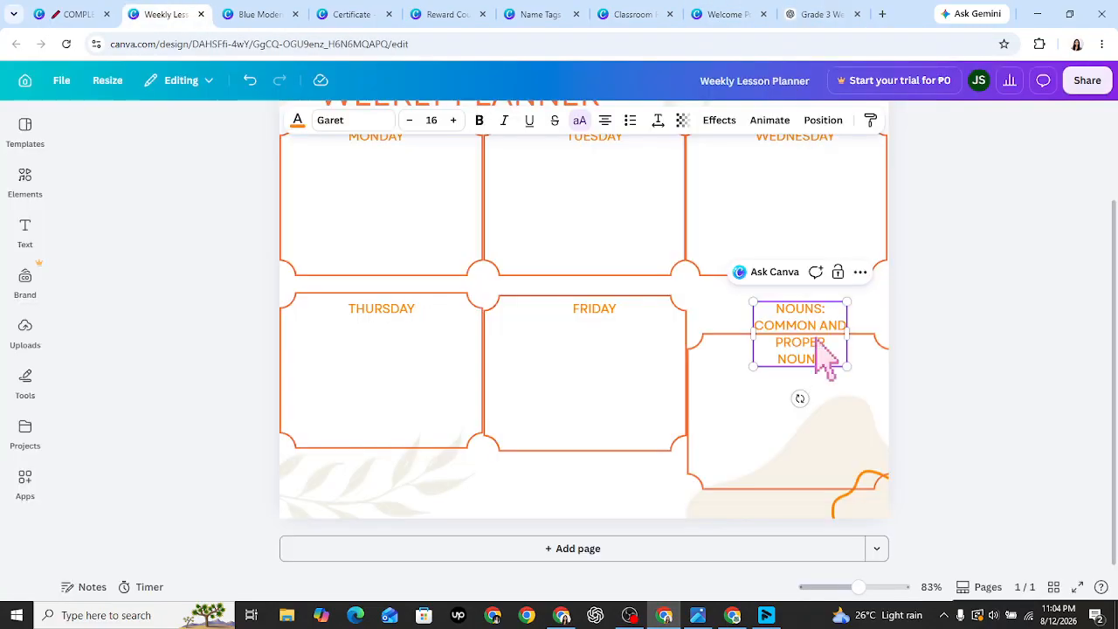
key(ctrl+a)
text(DAILY CLASSROOM ACTIVITY)
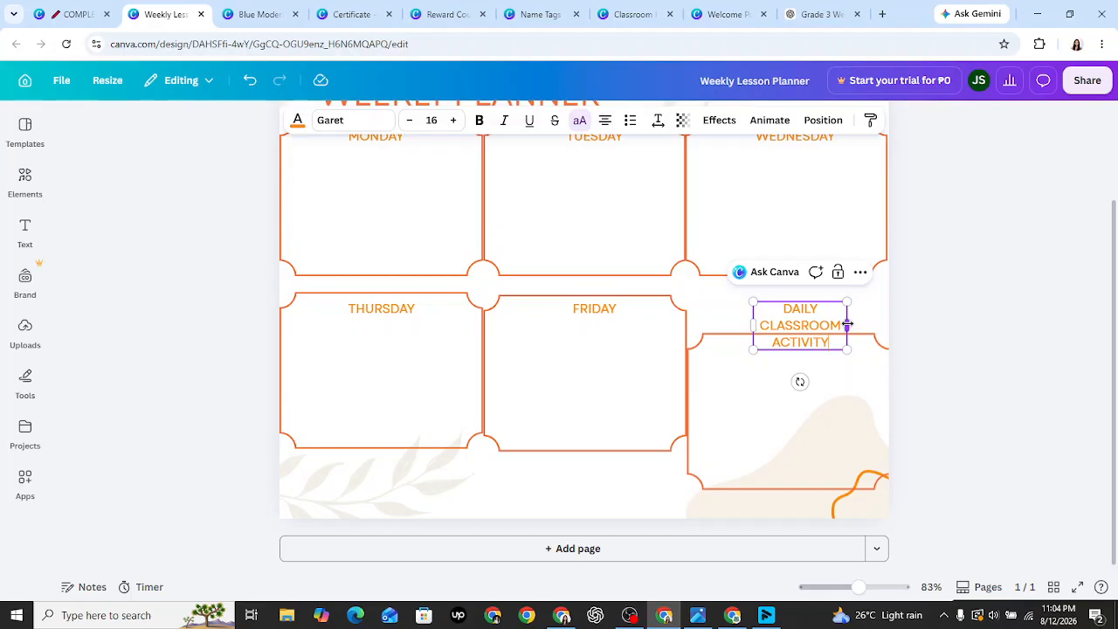
drag(847, 325, 935, 325)
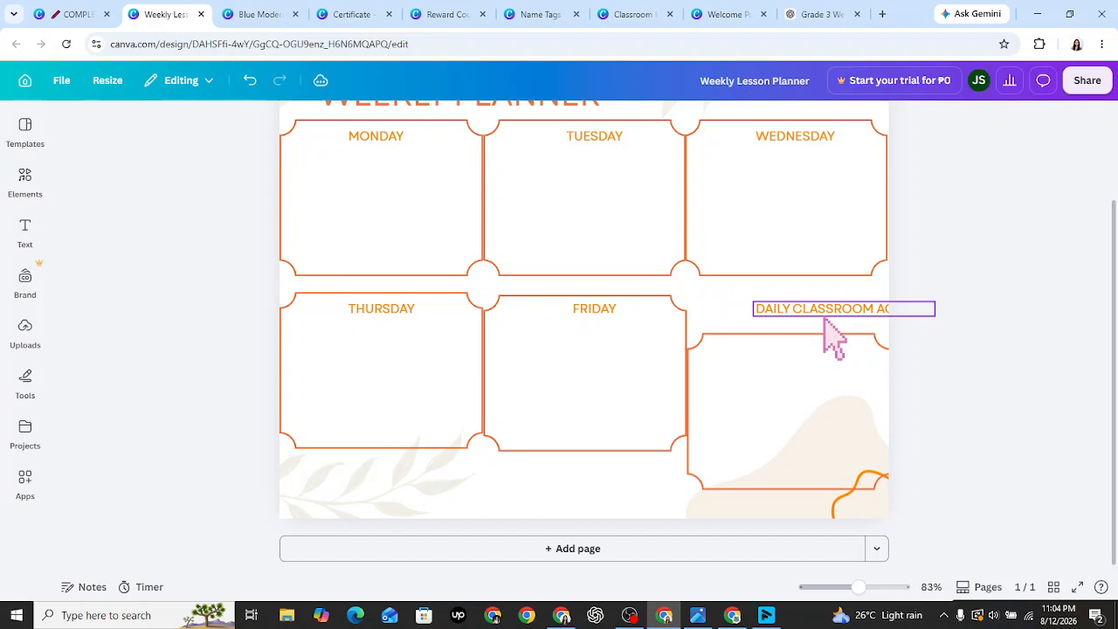
drag(825, 320, 801, 360)
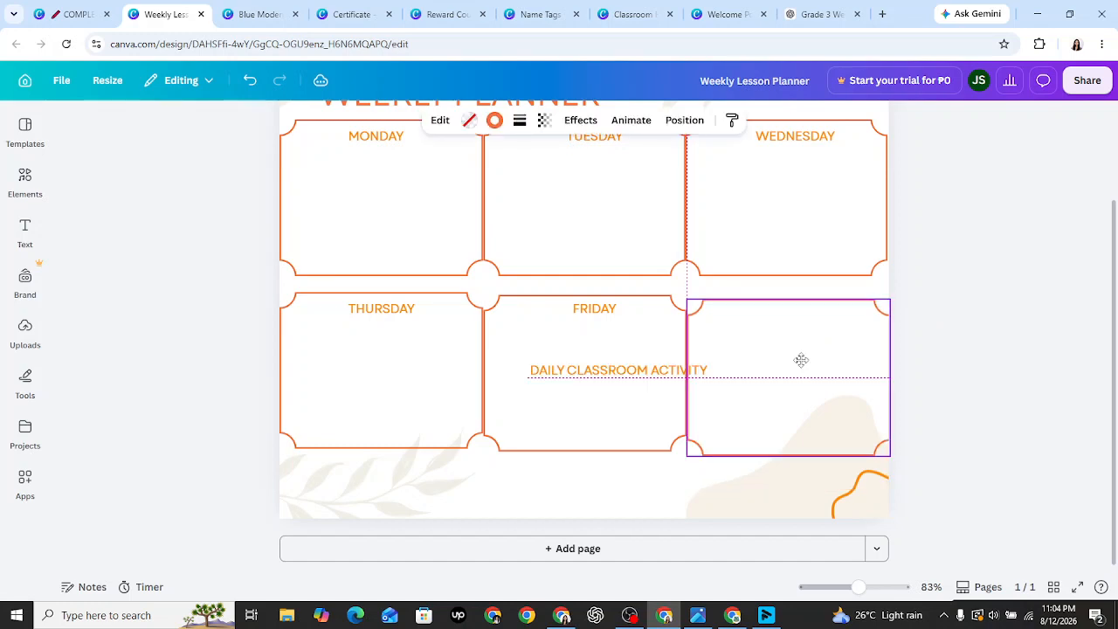
- Send the Friday box back one layer and realign it in its slot
right_click(646, 367)
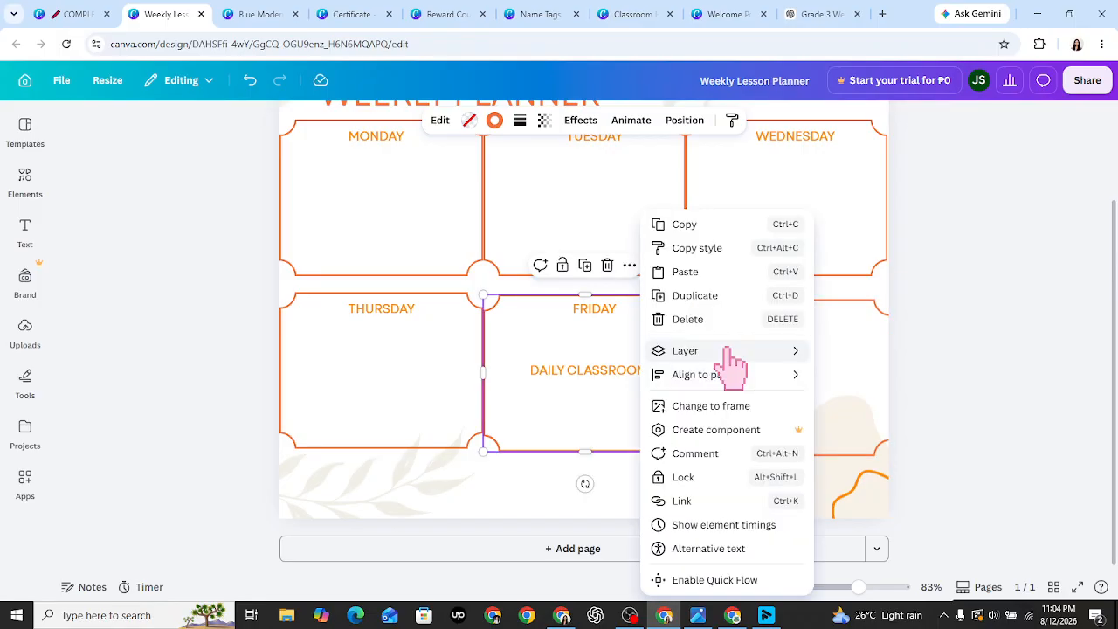
mouse_move(728, 350)
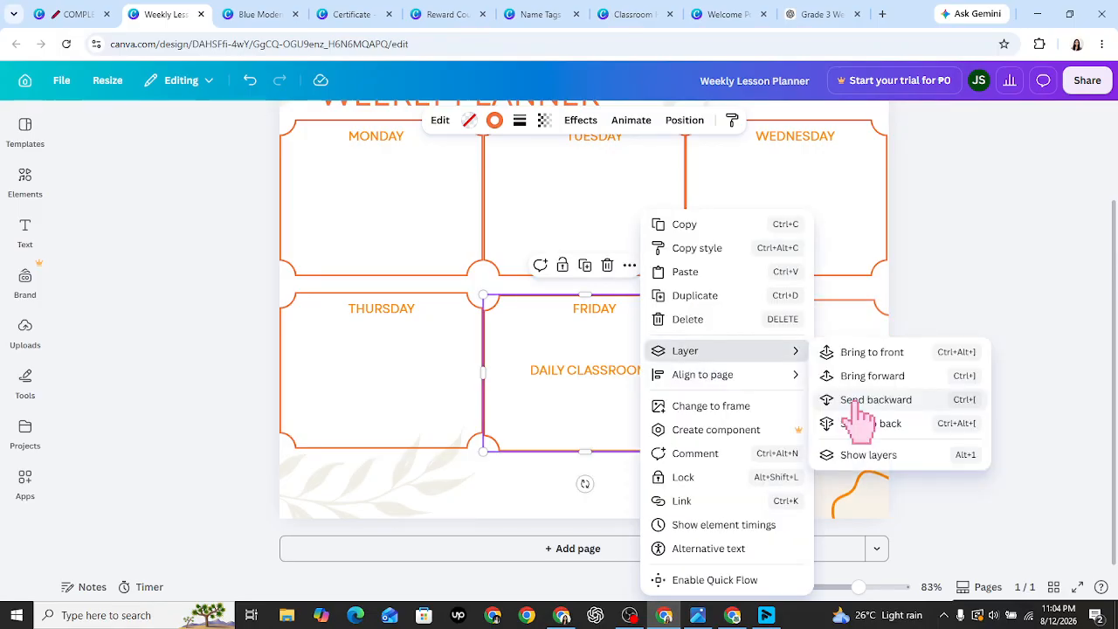
click(858, 401)
drag(623, 370, 599, 365)
- Line the right box up beside Friday and set DAILY CLASSROOM ACTIVITY at its top
drag(735, 434, 742, 489)
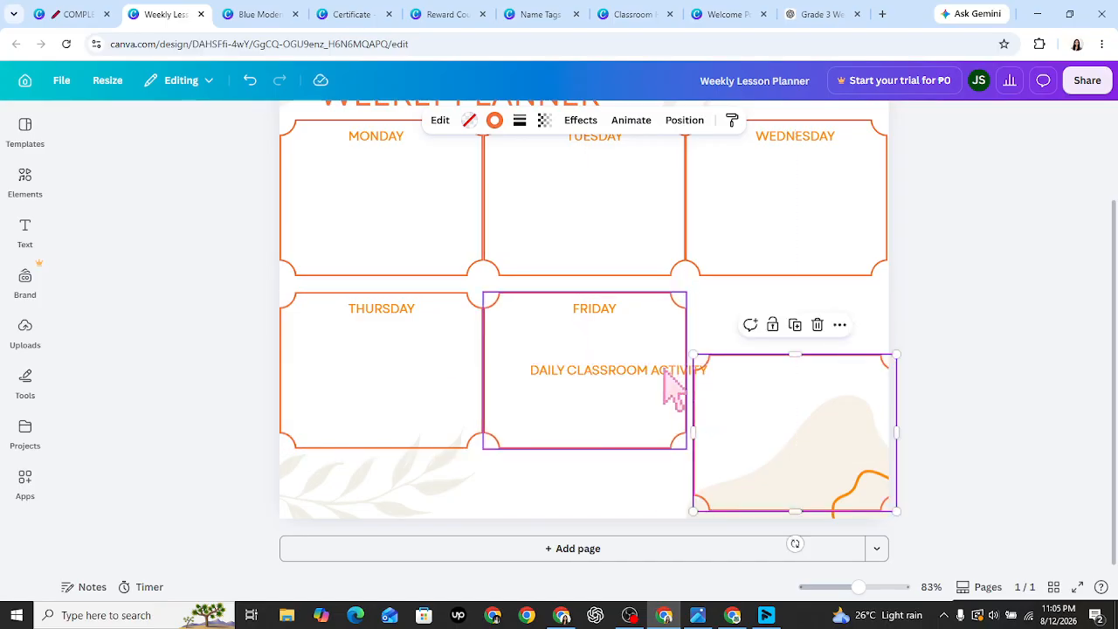
drag(761, 399, 752, 429)
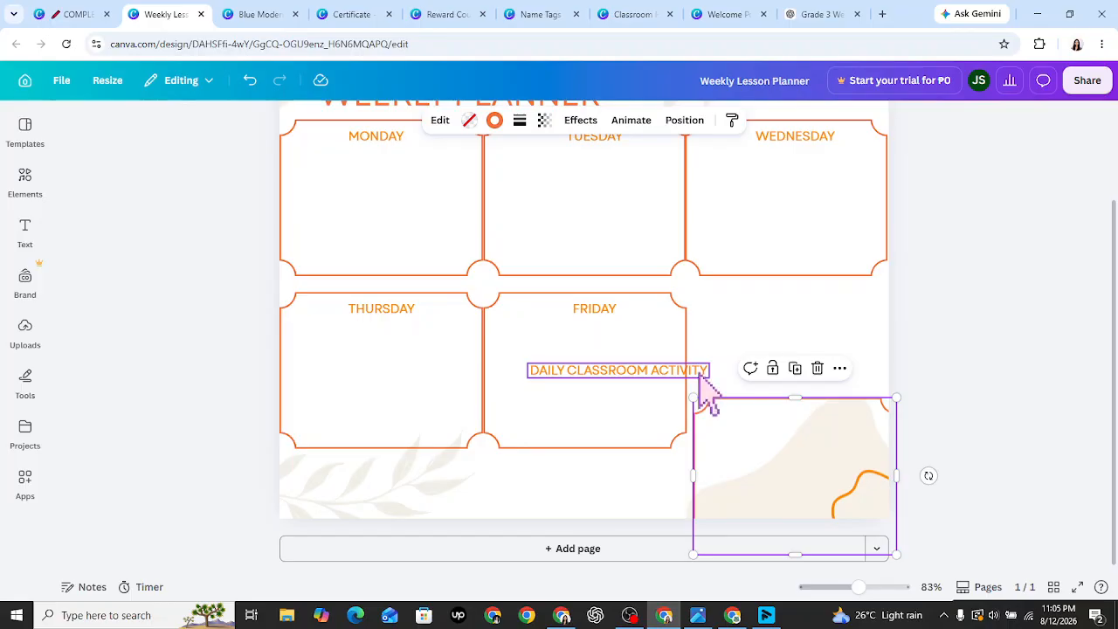
drag(684, 385, 651, 493)
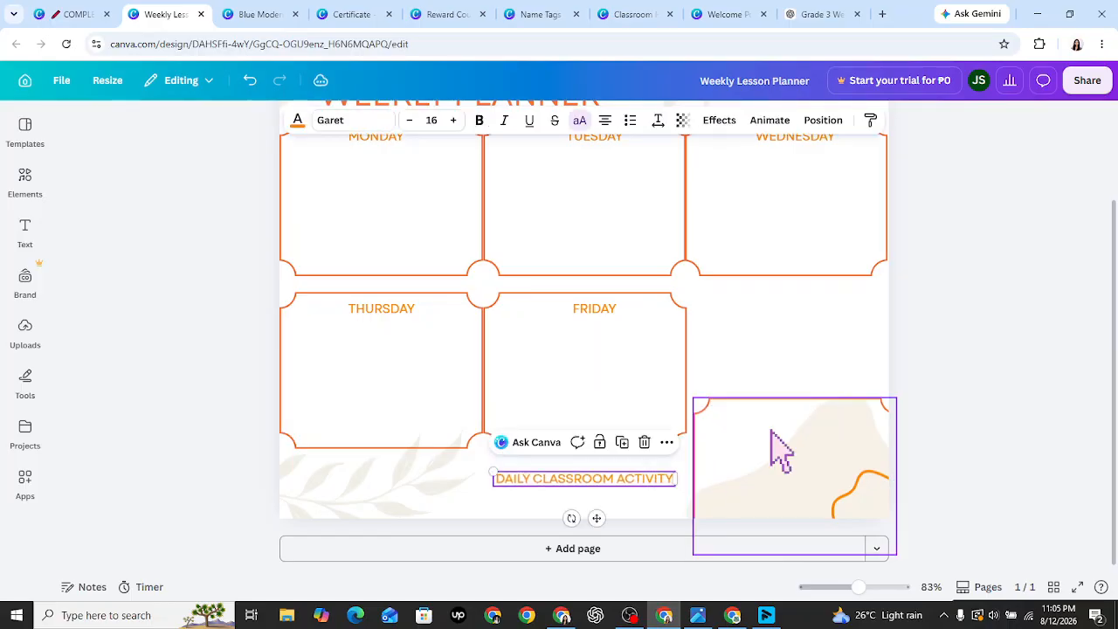
drag(777, 449, 759, 358)
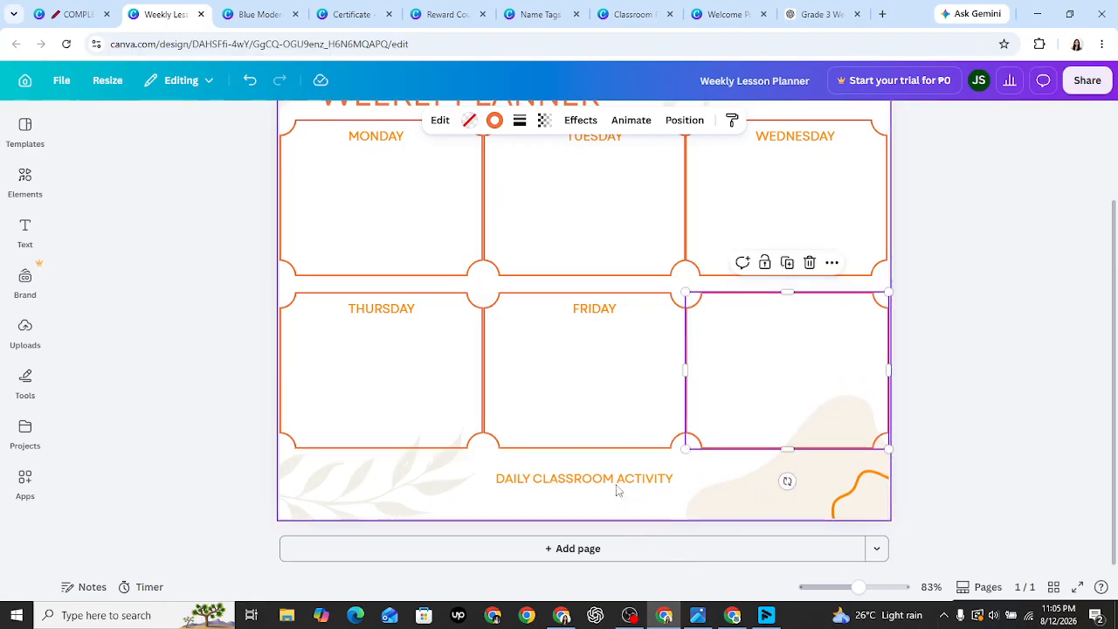
drag(617, 479, 812, 309)
click(999, 447)
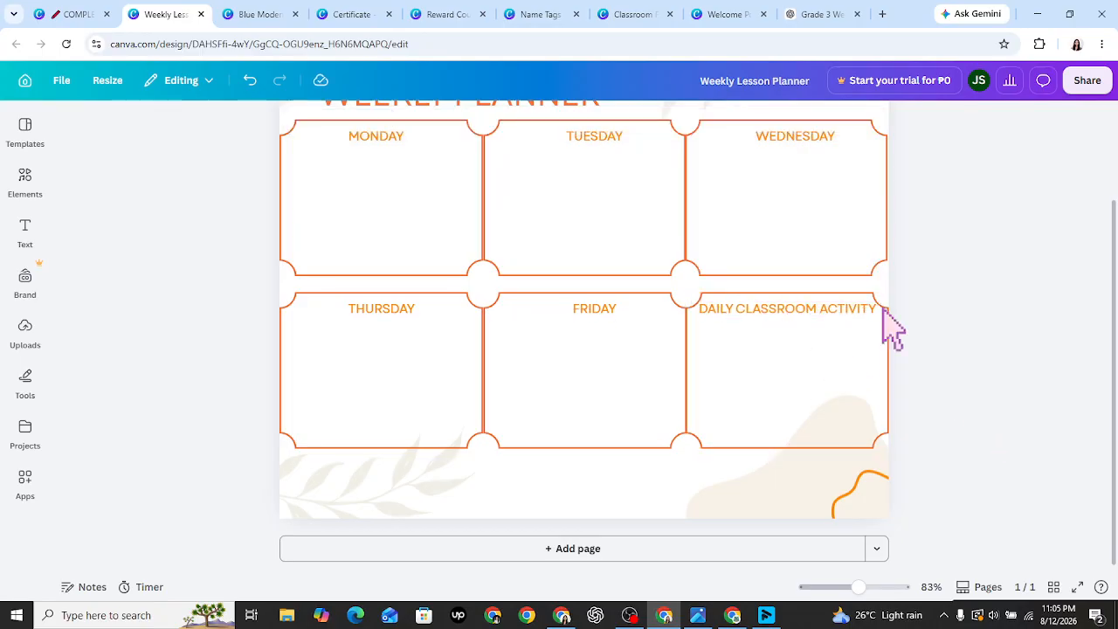
- Copy the whole Grade 3 lesson plan table from the ChatGPT chat
click(821, 14)
mouse_move(1092, 250)
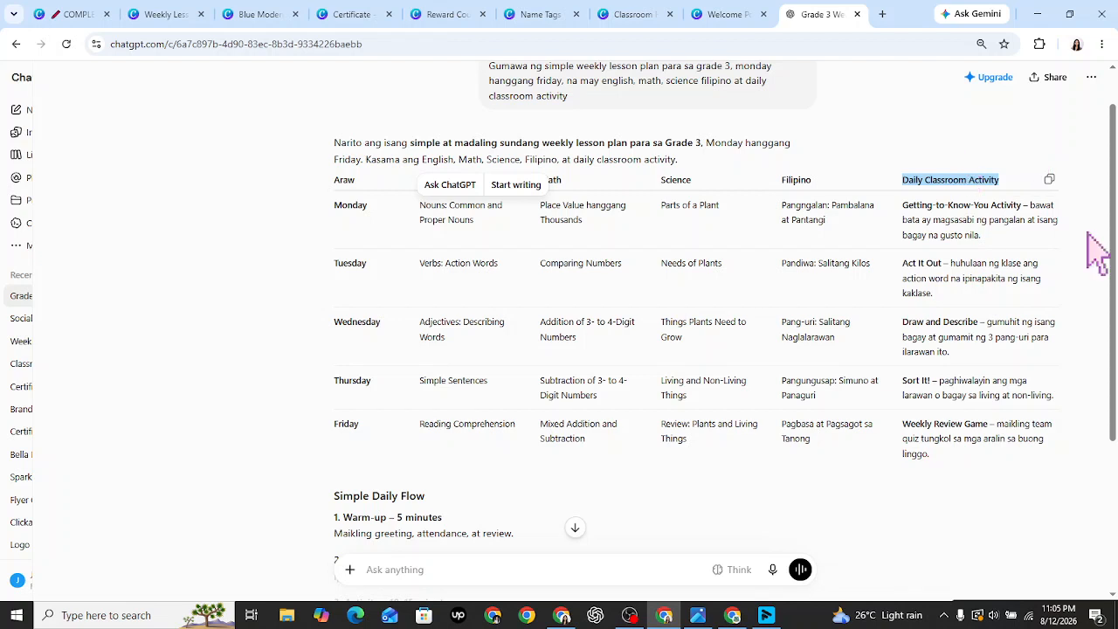
click(1050, 180)
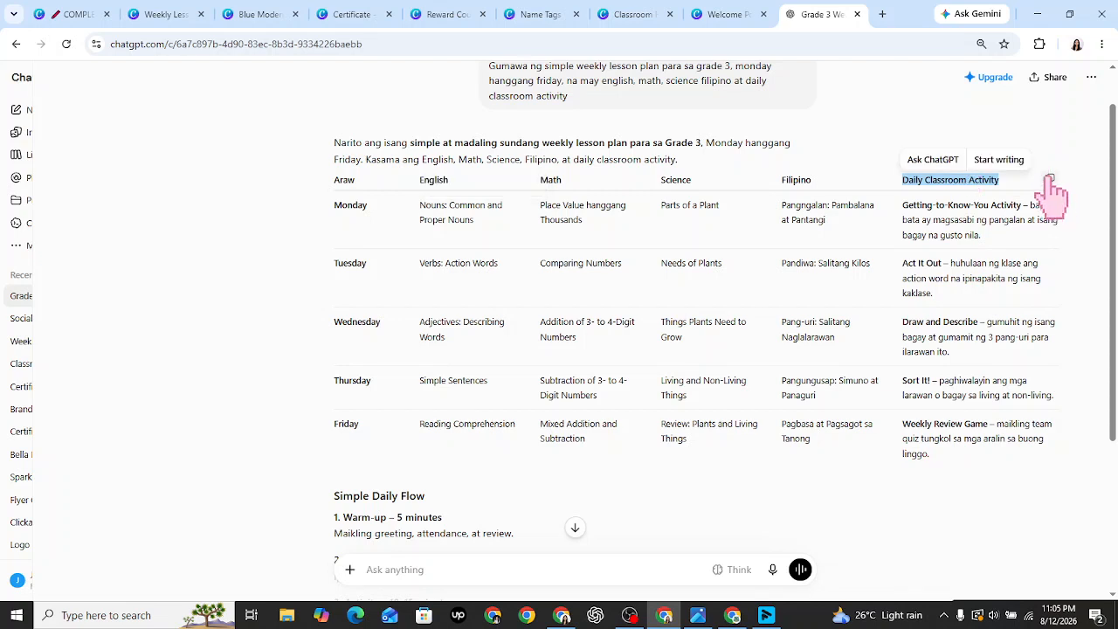
click(1049, 180)
- Open Google Keep in a new tab and start a new note
click(882, 12)
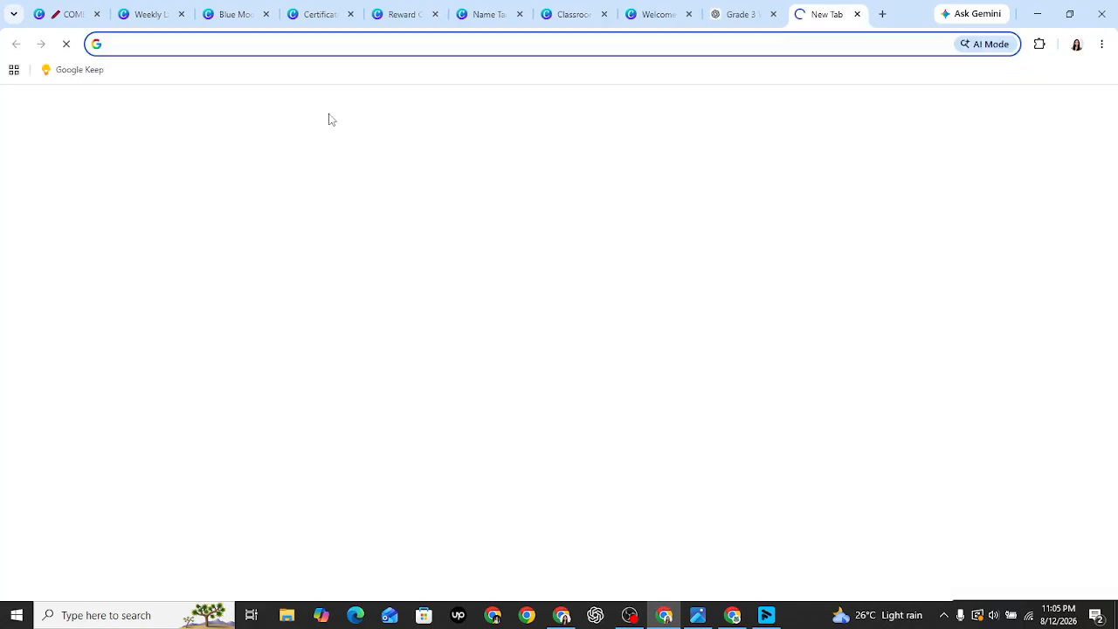
click(93, 70)
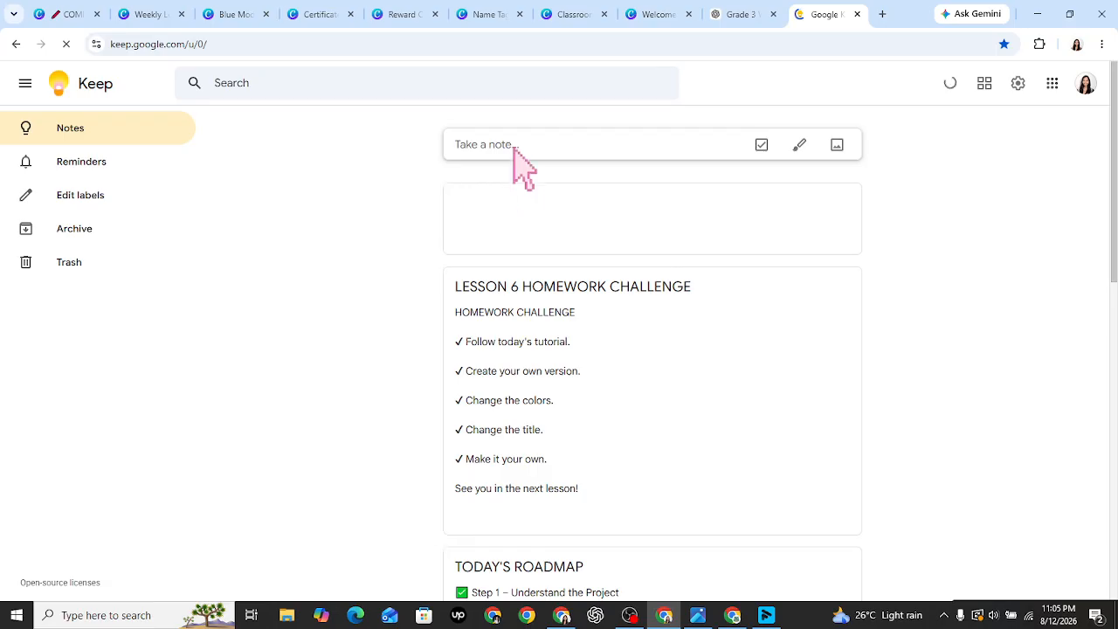
click(511, 145)
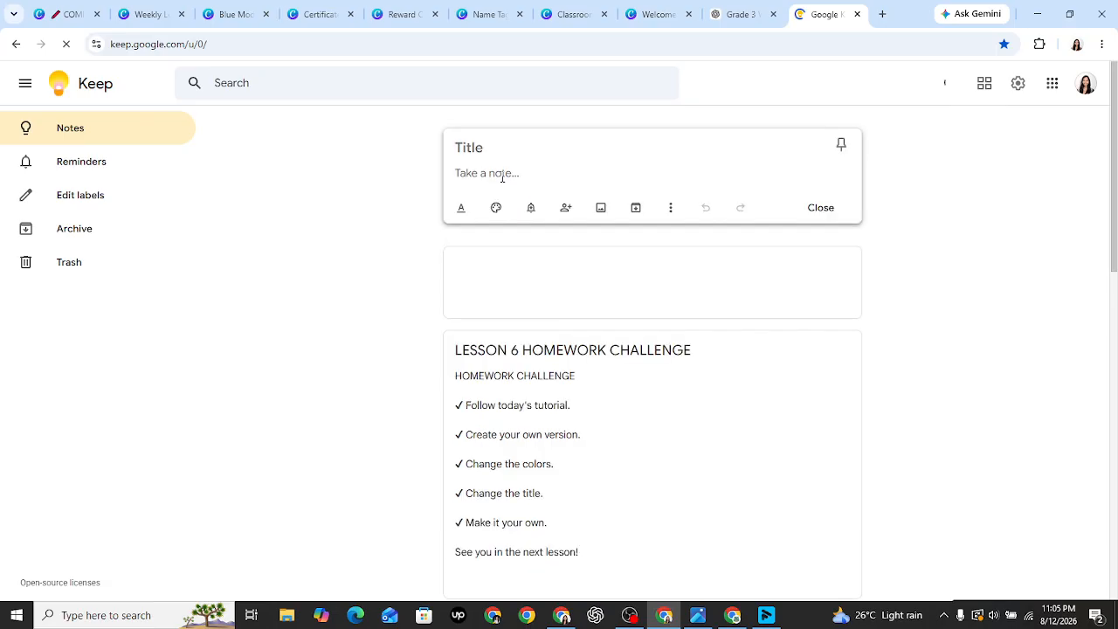
click(150, 8)
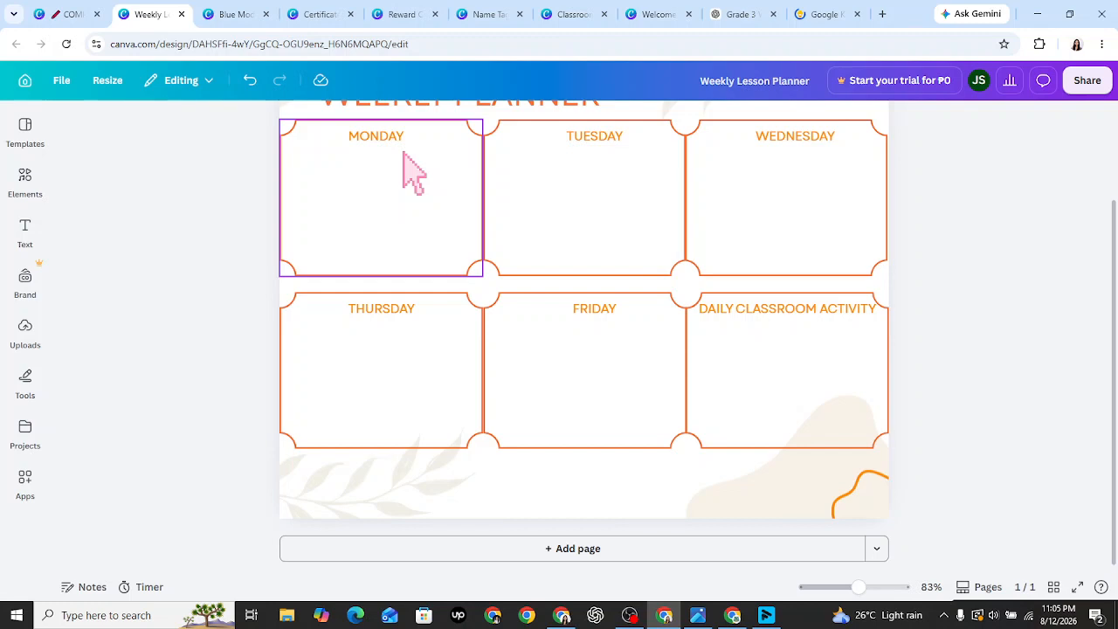
click(389, 188)
click(817, 14)
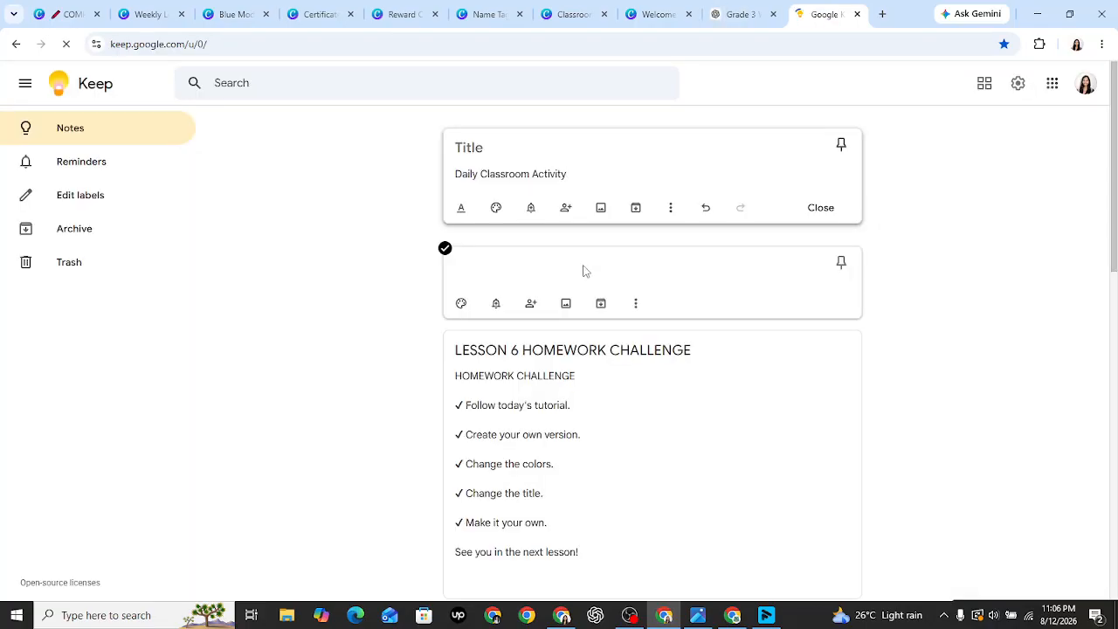
key(ctrl+a)
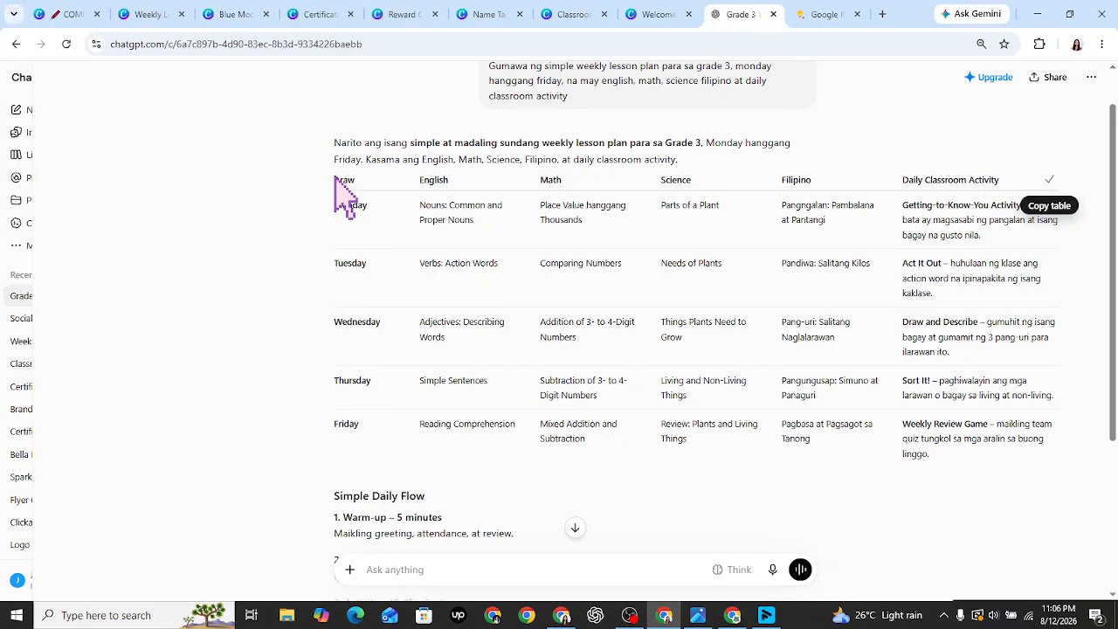
- Paste the full Monday–Friday lesson plan table into the Keep note and select 'English'
drag(336, 183, 936, 463)
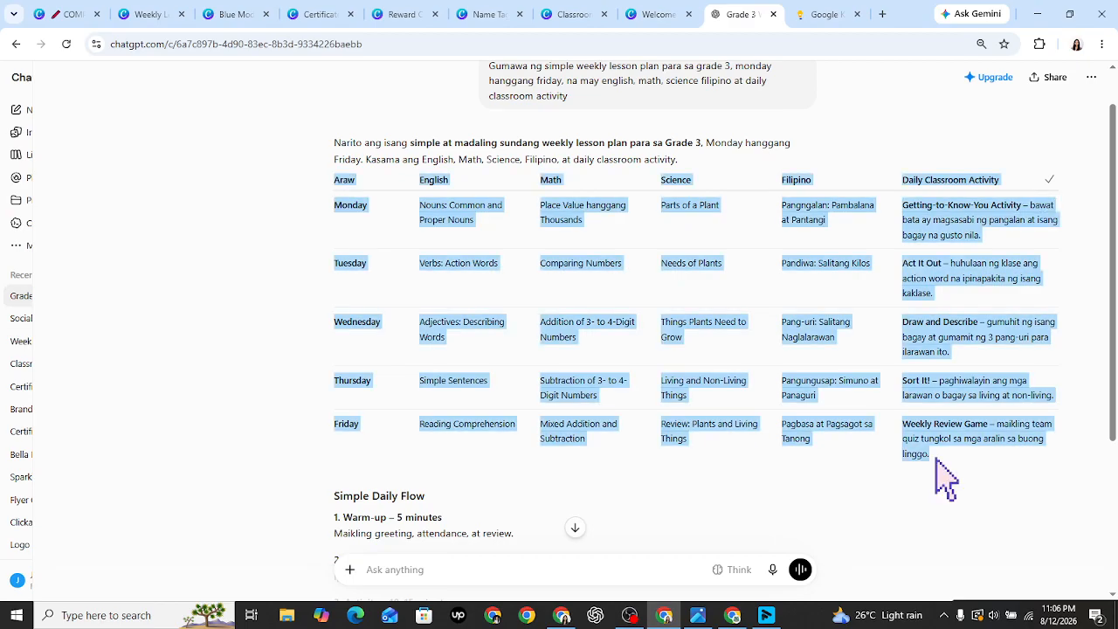
click(825, 14)
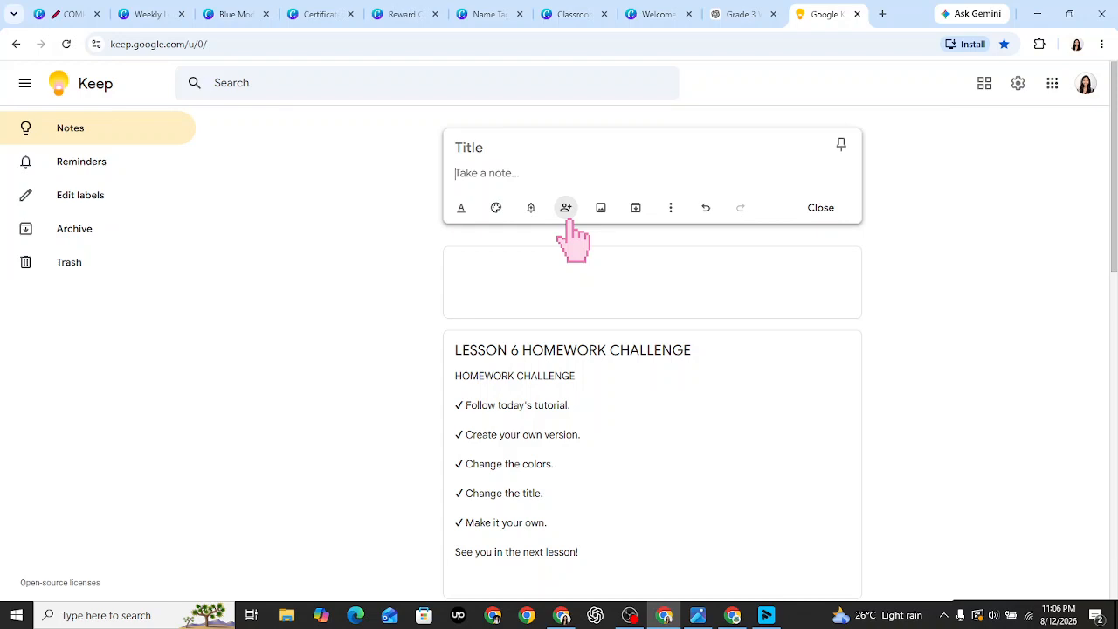
key(ctrl+v)
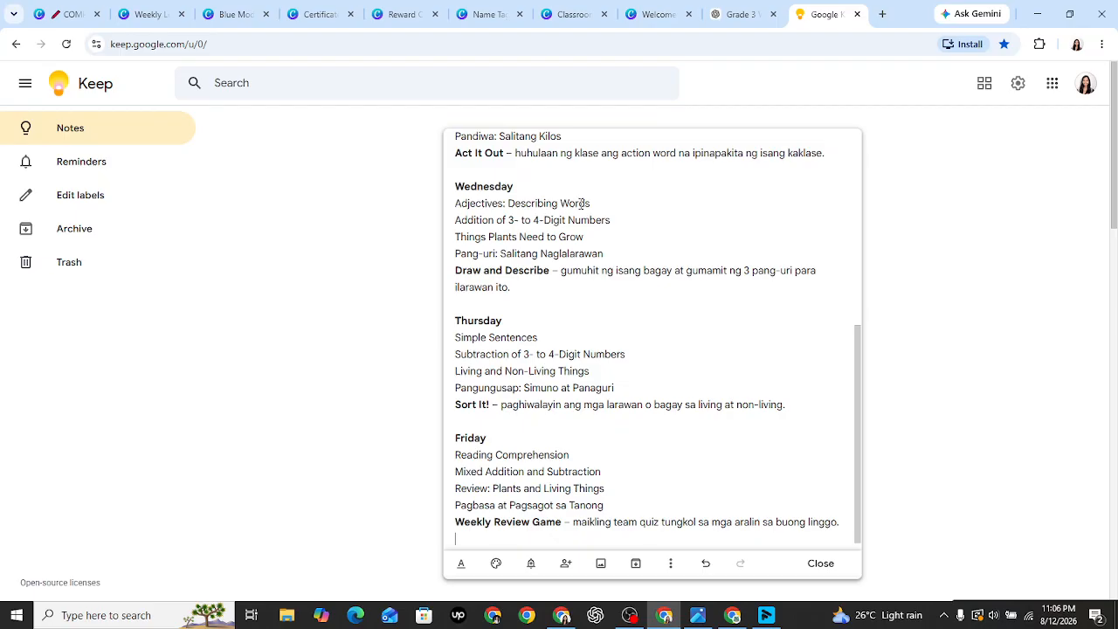
scroll(581, 203, up, 5)
double_click(489, 207)
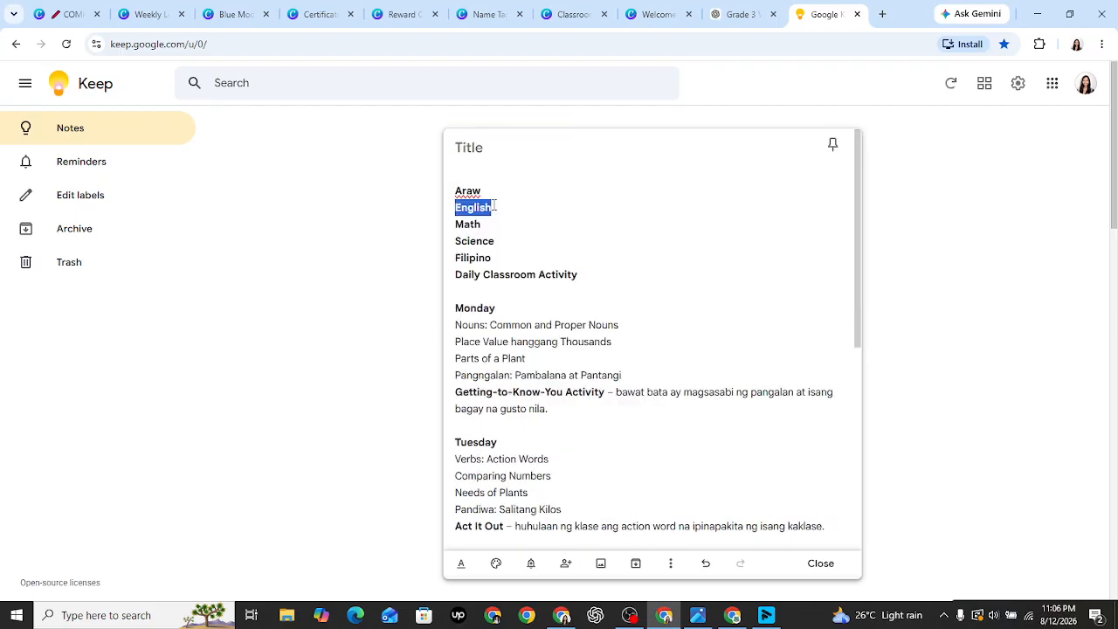
click(150, 14)
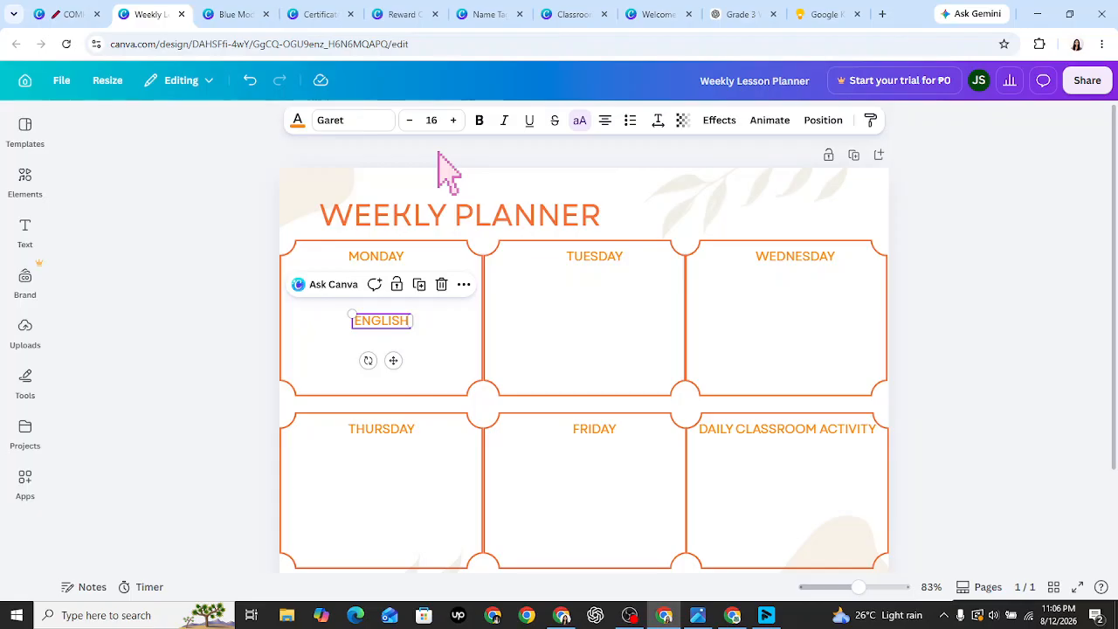
- Colour ENGLISH soft blue and move it to the Monday frame's top-left corner
click(297, 119)
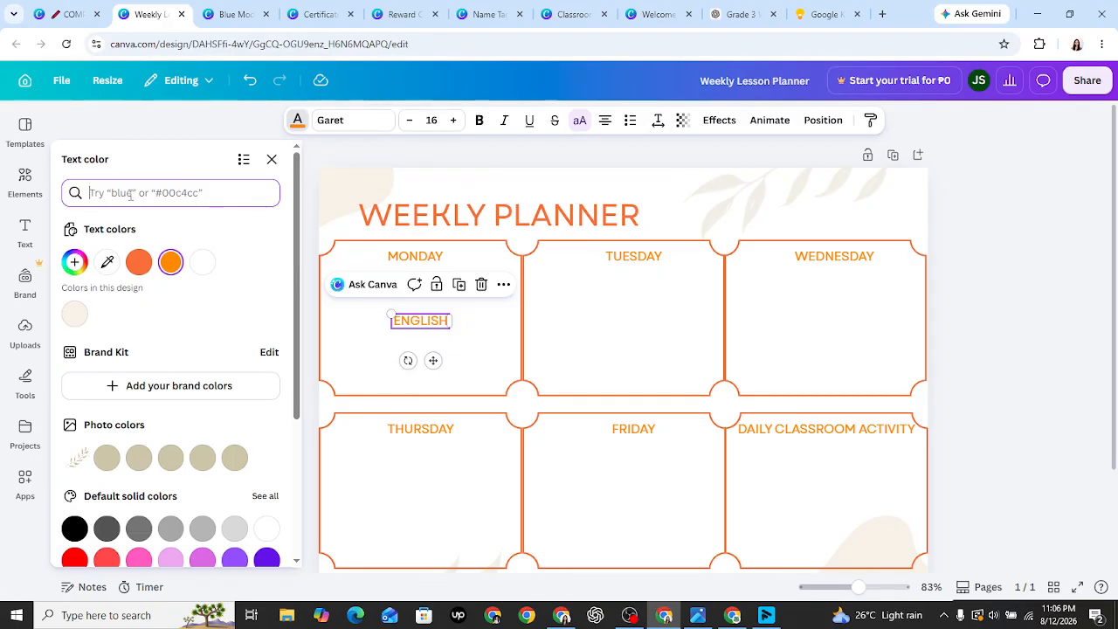
text(soft blue)
click(75, 255)
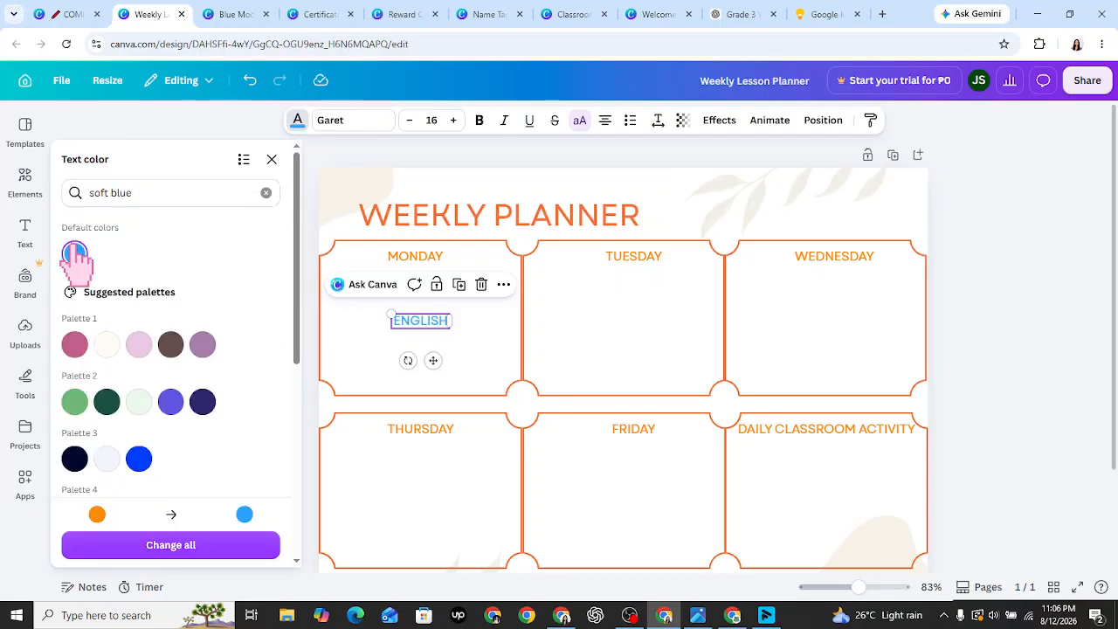
click(425, 340)
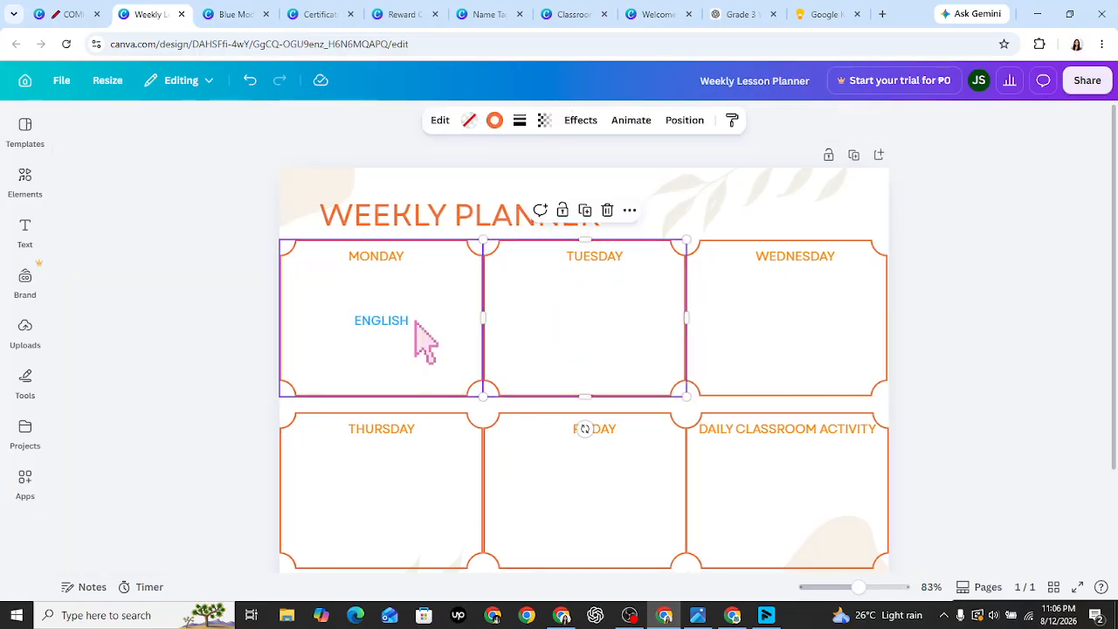
drag(414, 341, 350, 307)
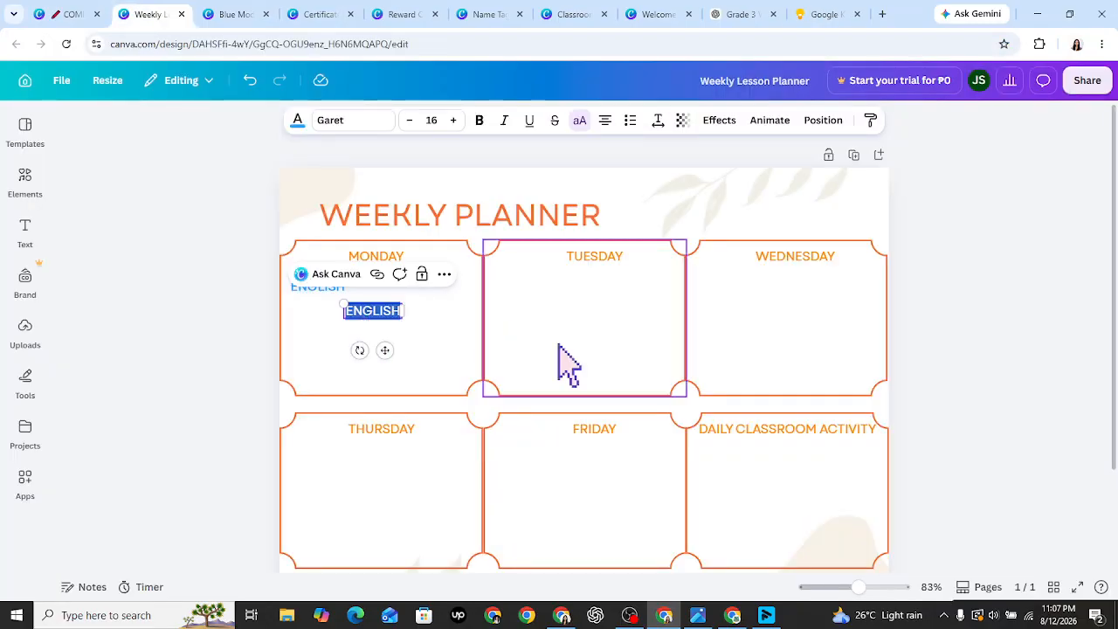
- Paste NOUNS: COMMON AND PROPER NOUNS over the copied label, widen it, and set it in Poppins
key(ctrl+v)
drag(402, 344, 503, 331)
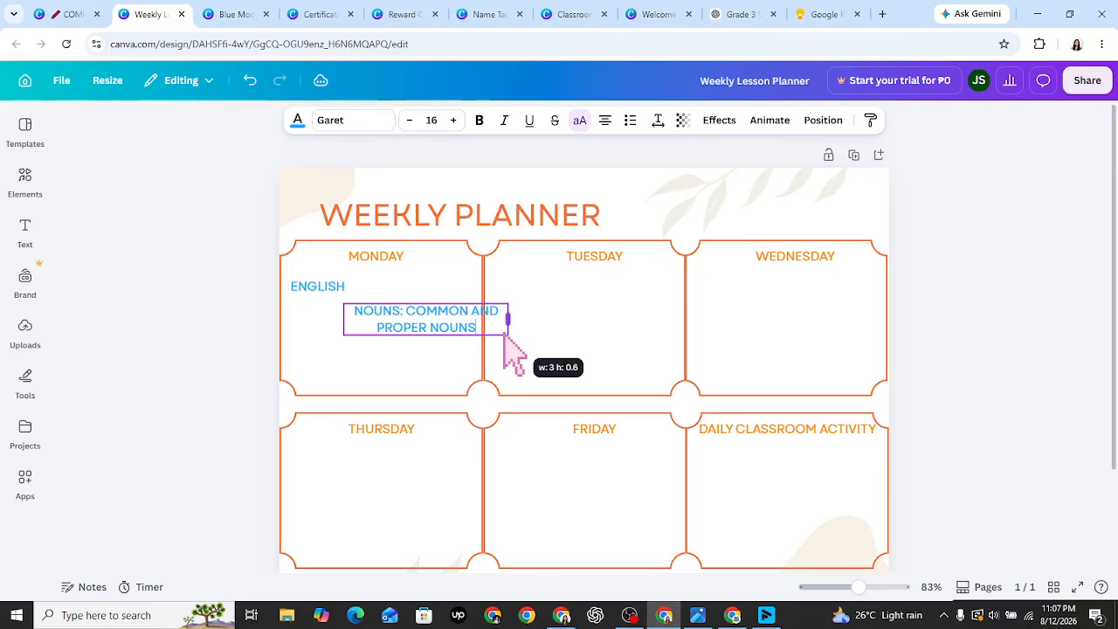
click(140, 426)
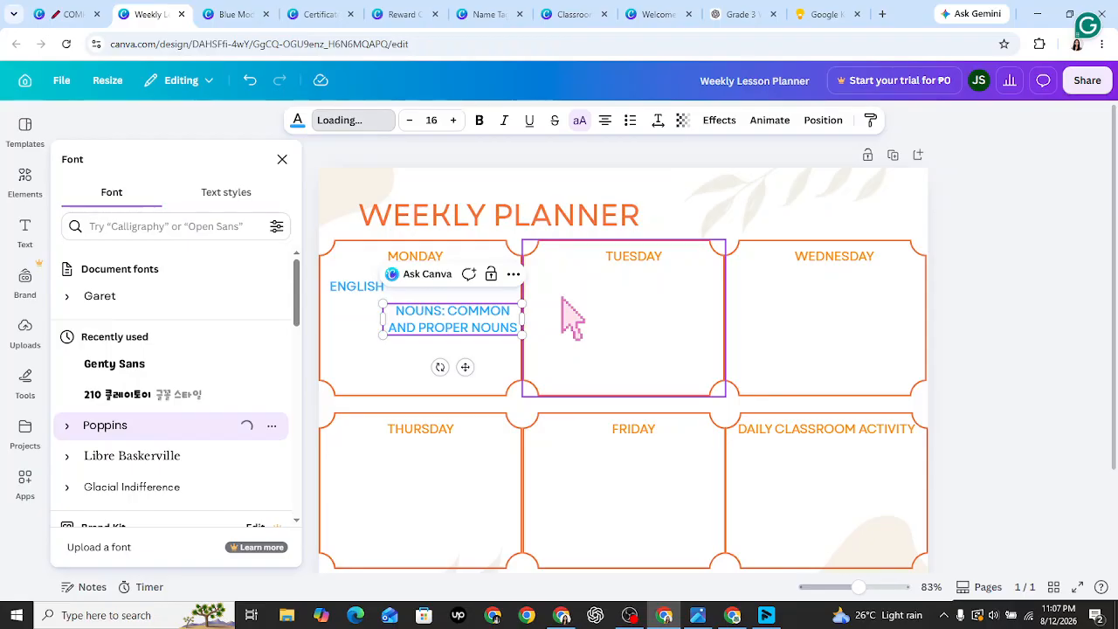
- Select the NOUNS topic text and undo a stray extra line and typed character
double_click(489, 331)
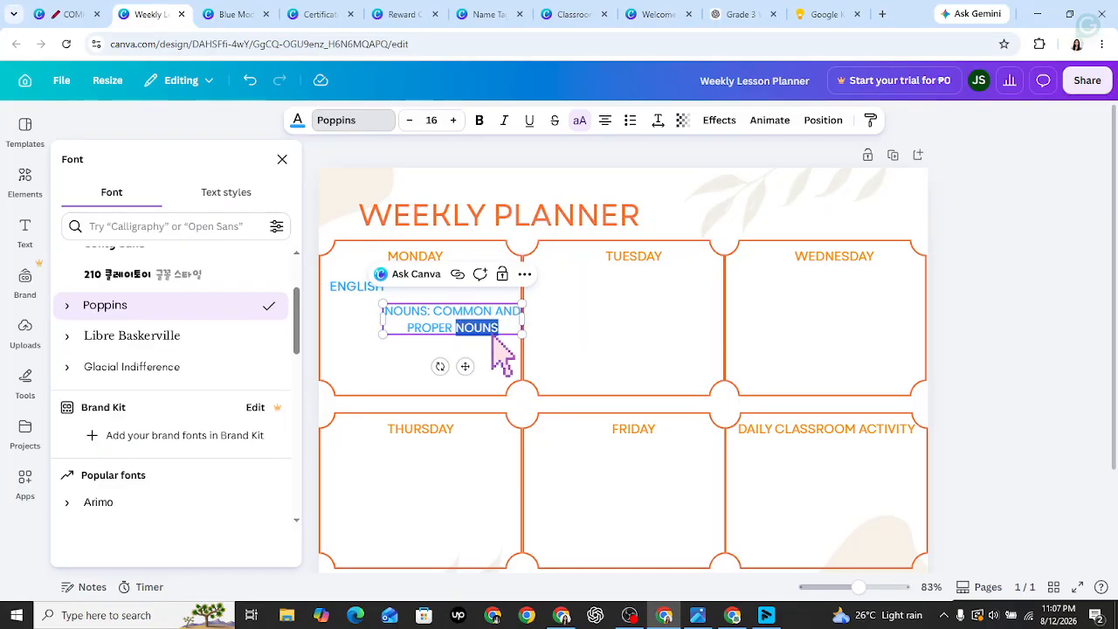
click(496, 335)
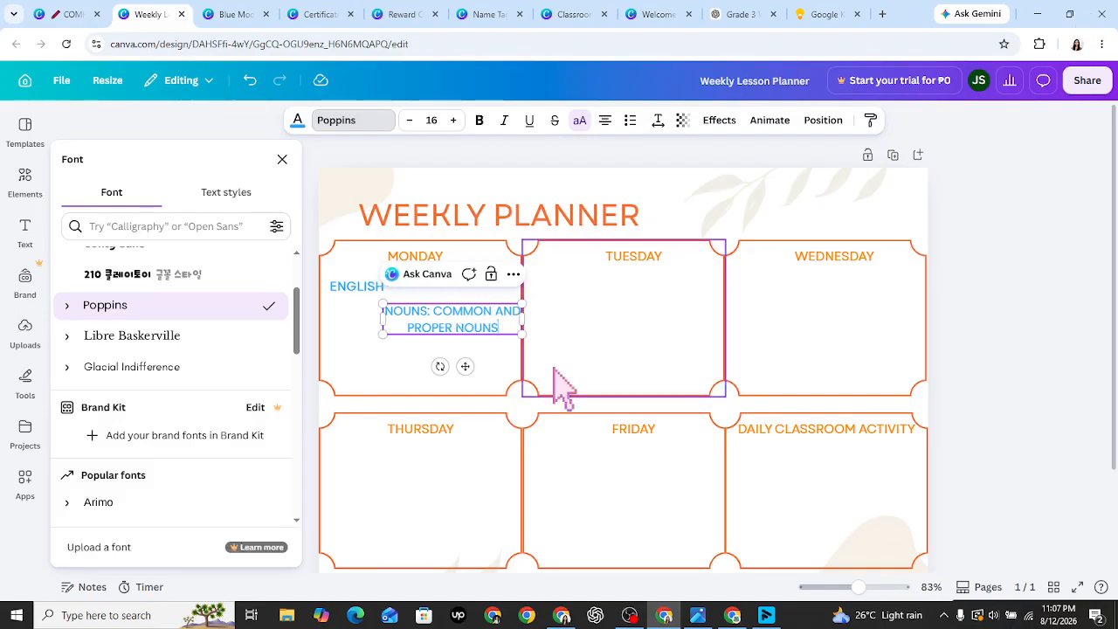
double_click(461, 325)
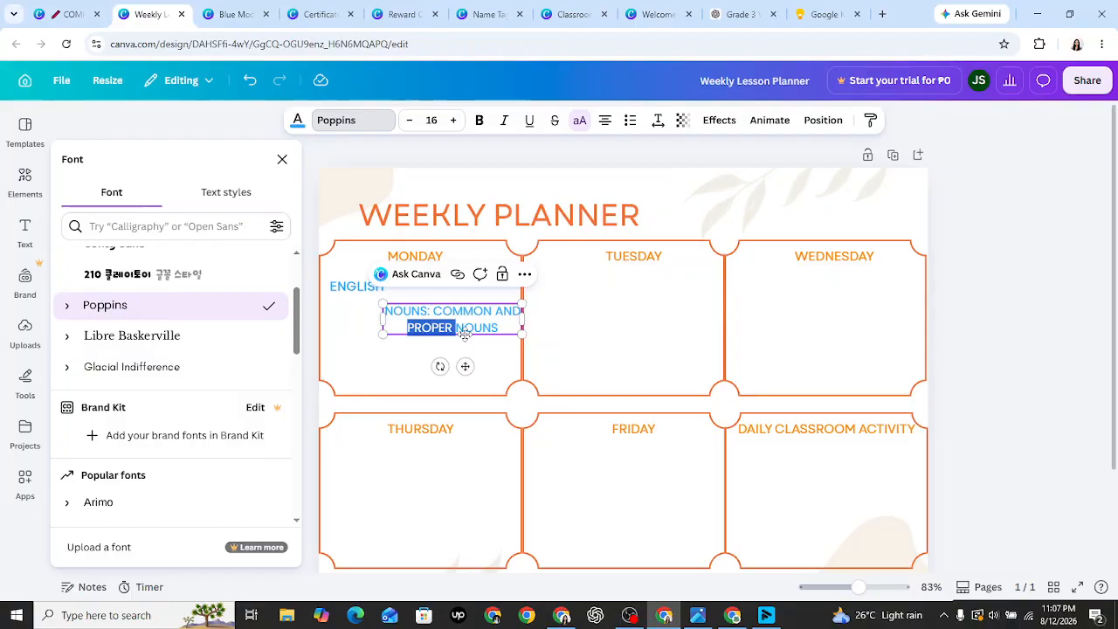
key(ctrl+a)
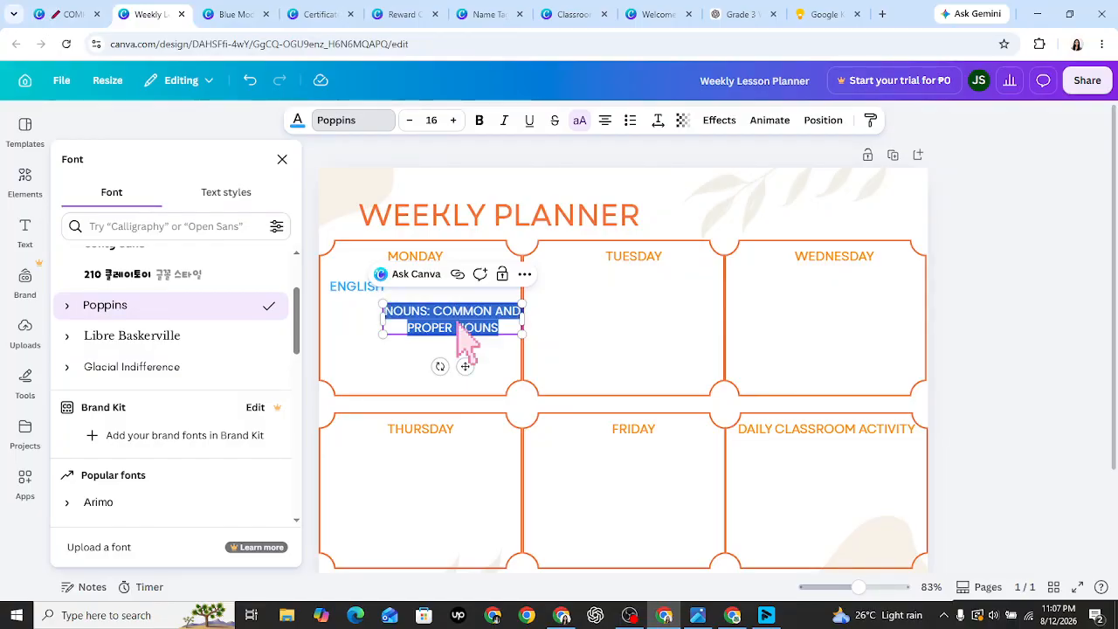
key(Right)
key(Return)
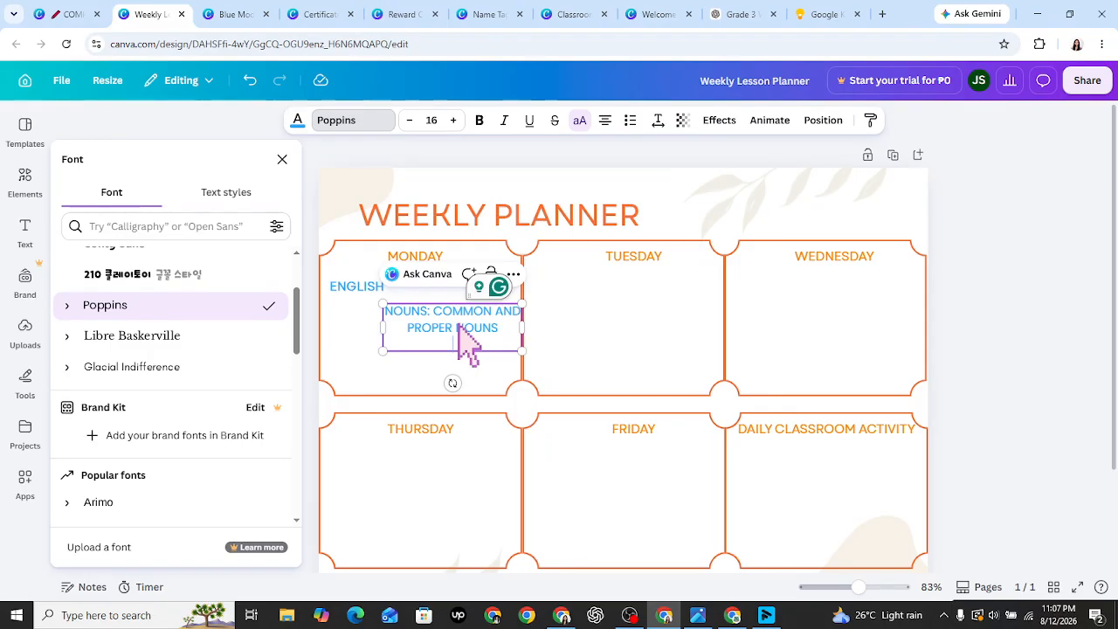
key(BackSpace)
key(BackSpace)
key(BackSpace)
text(U)
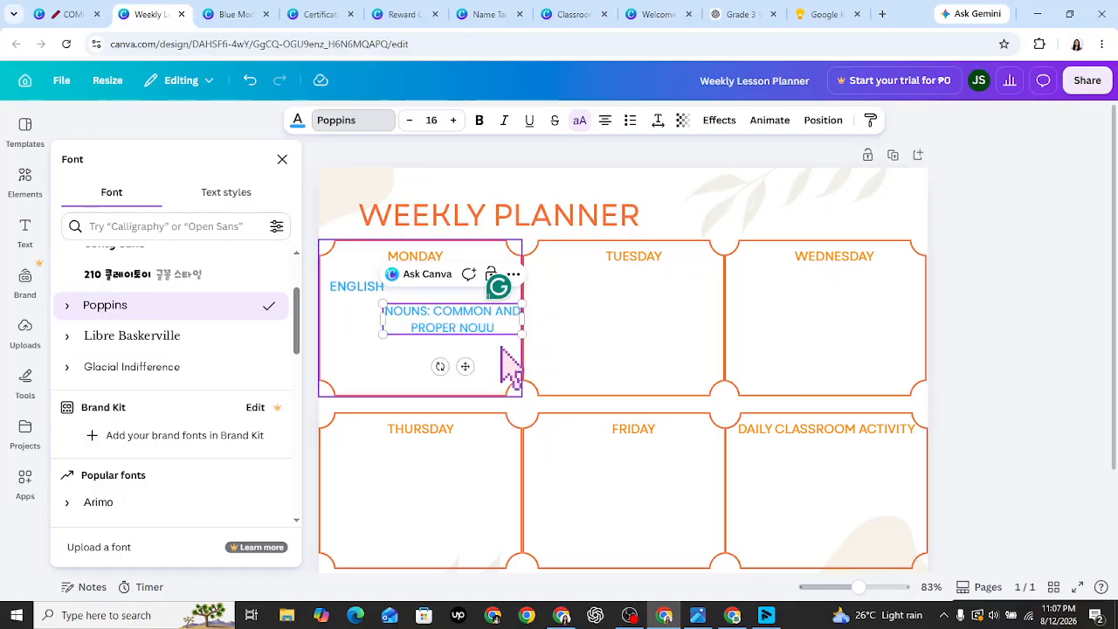
key(ctrl+z)
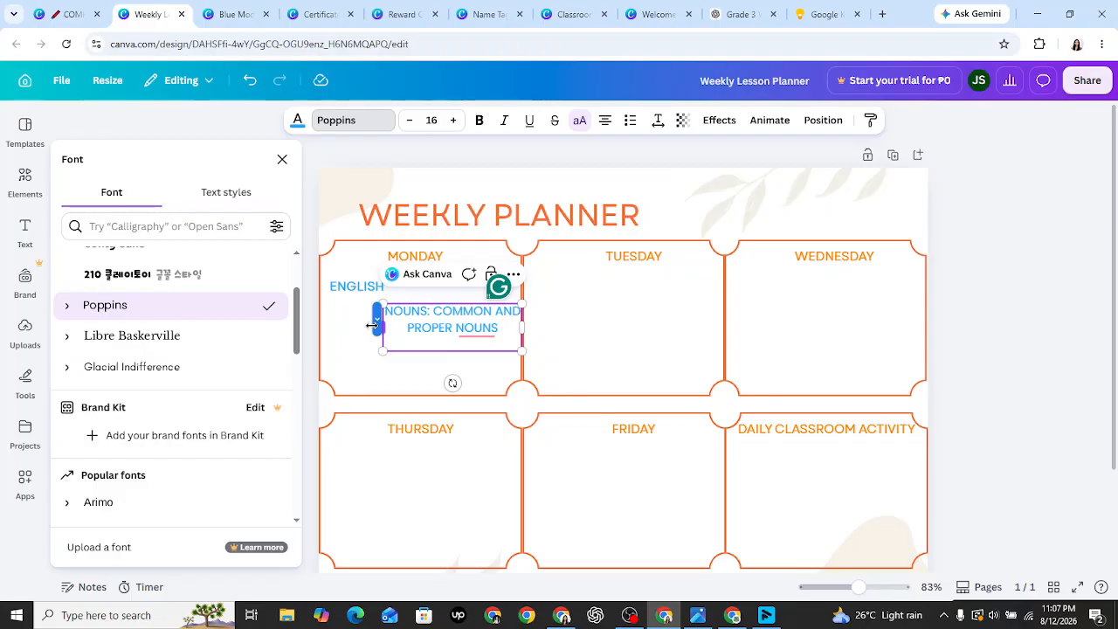
- Set the topic text in Montserrat from the Popular fonts list
scroll(150, 358, down, 2)
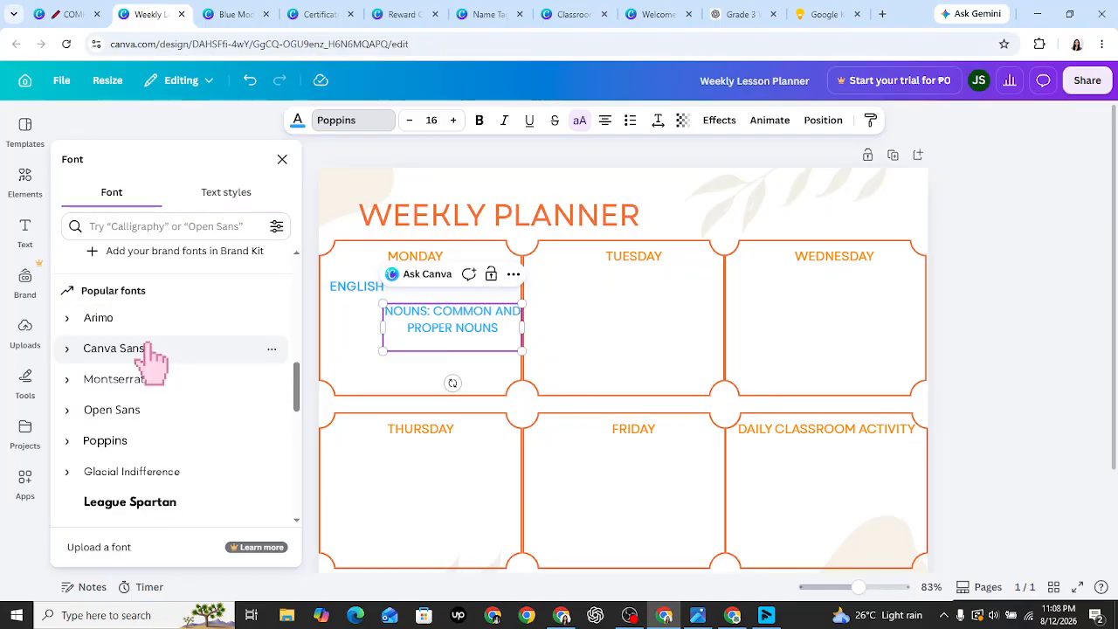
click(164, 379)
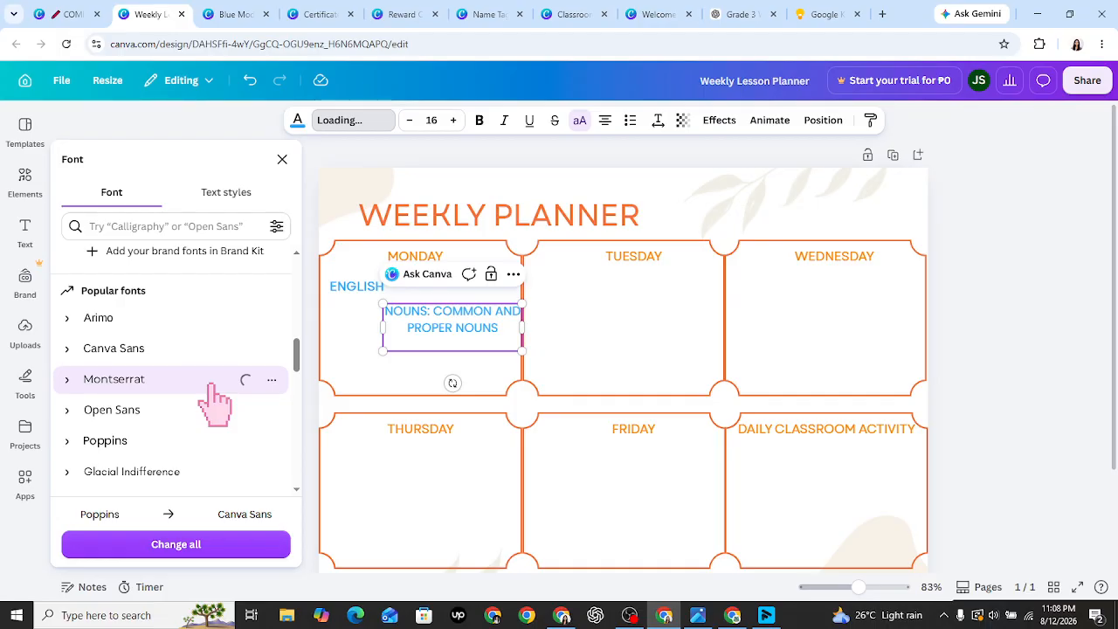
click(372, 374)
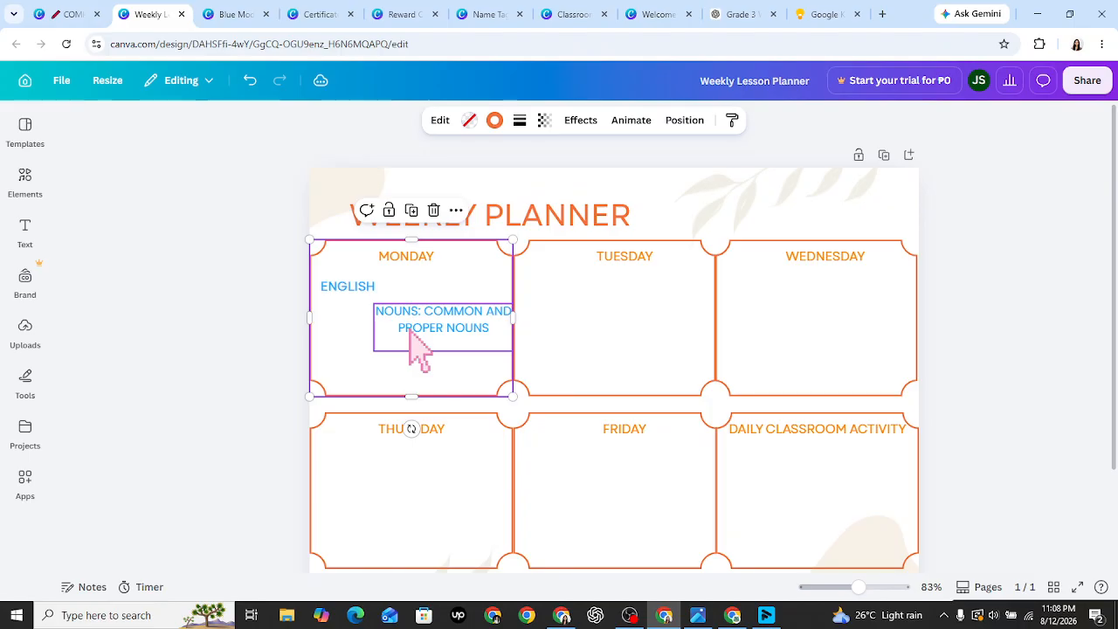
- Try Open Sans on the topic text, then undo the change
click(419, 345)
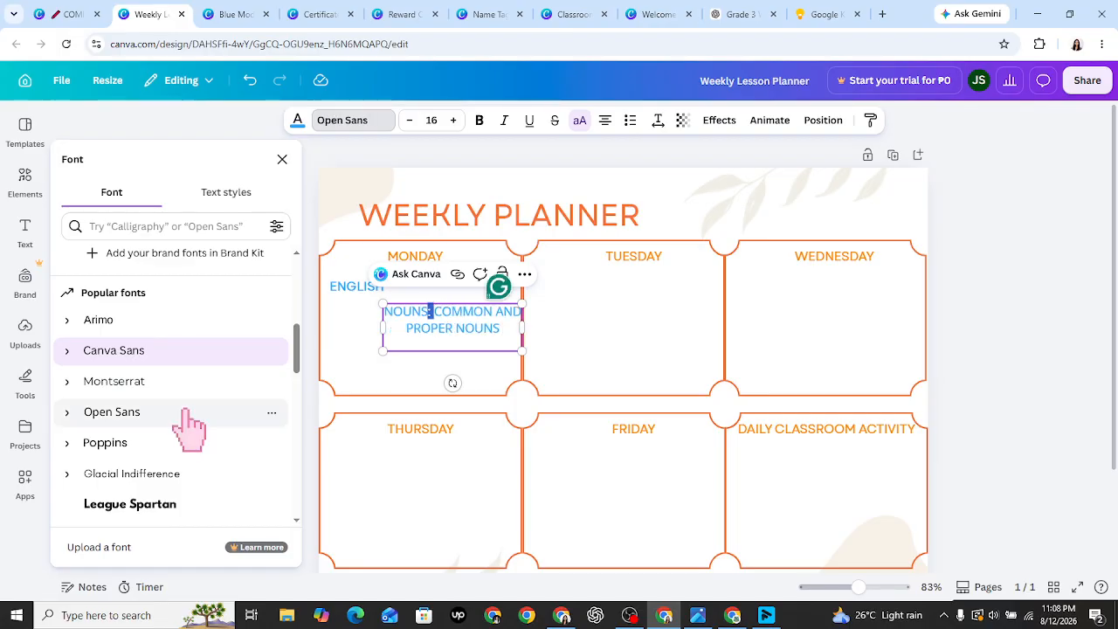
click(189, 417)
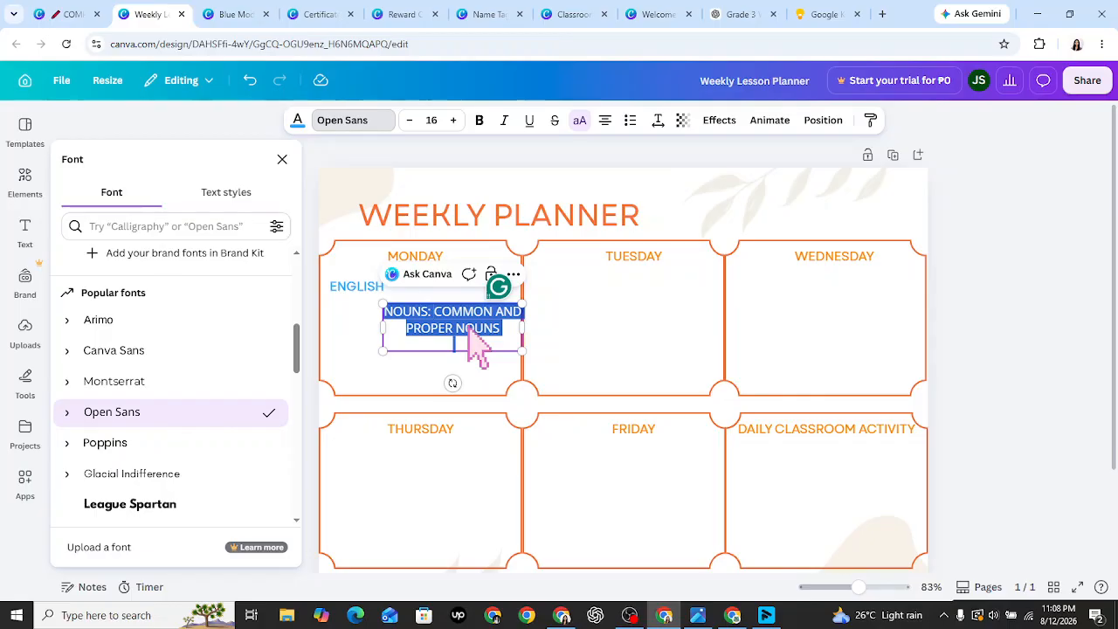
key(ctrl+z)
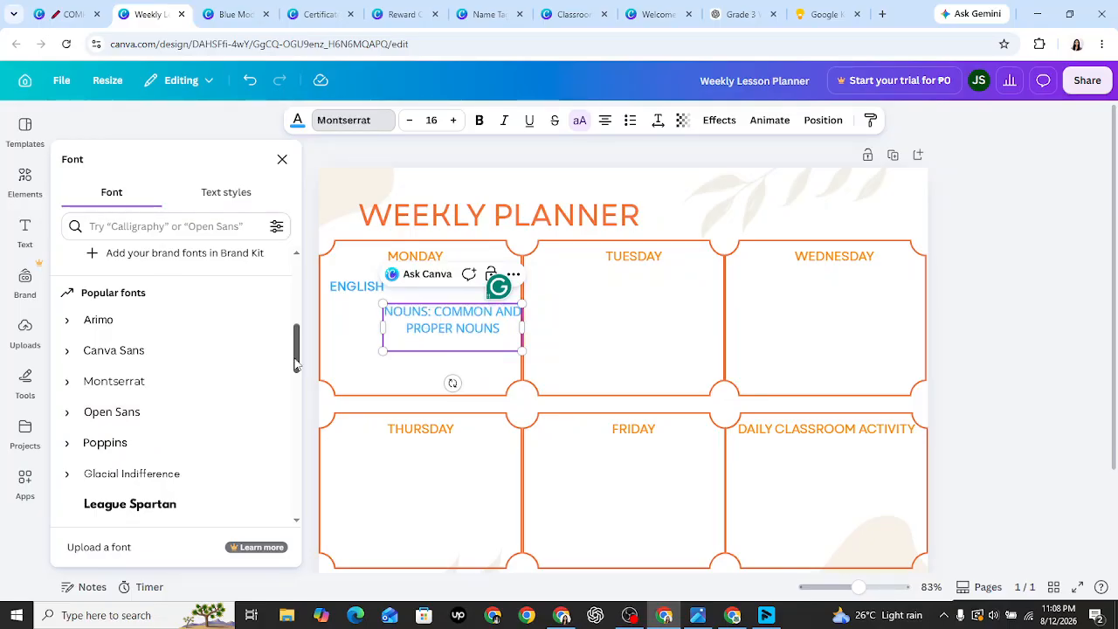
drag(296, 347, 296, 400)
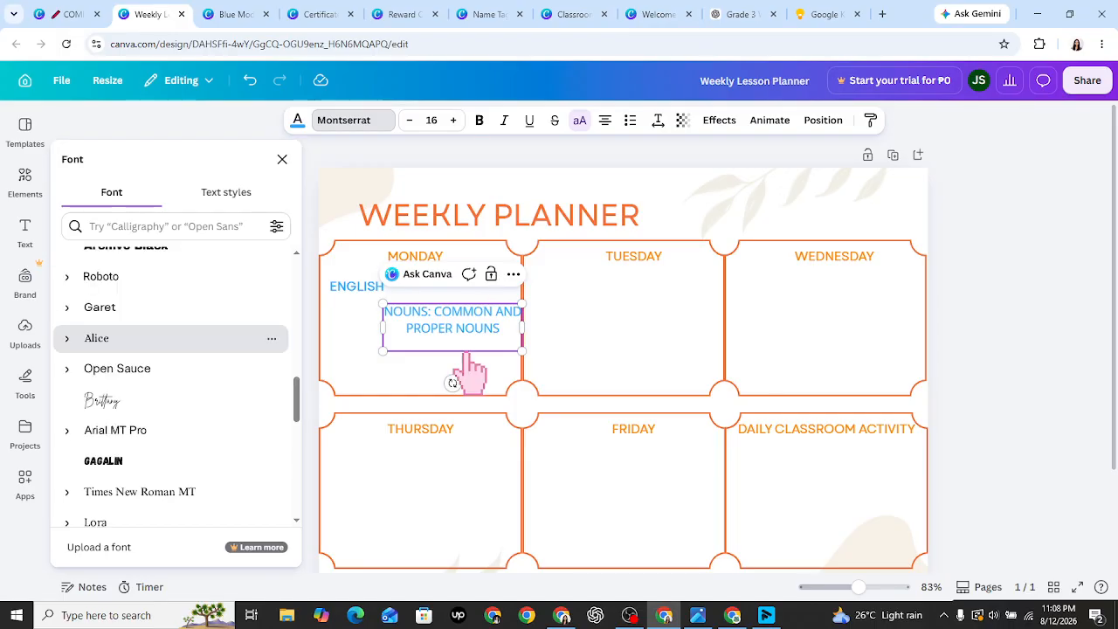
- Delete the uppercase NOUNS: COMMON AND PROPER NOUNS text box
click(515, 349)
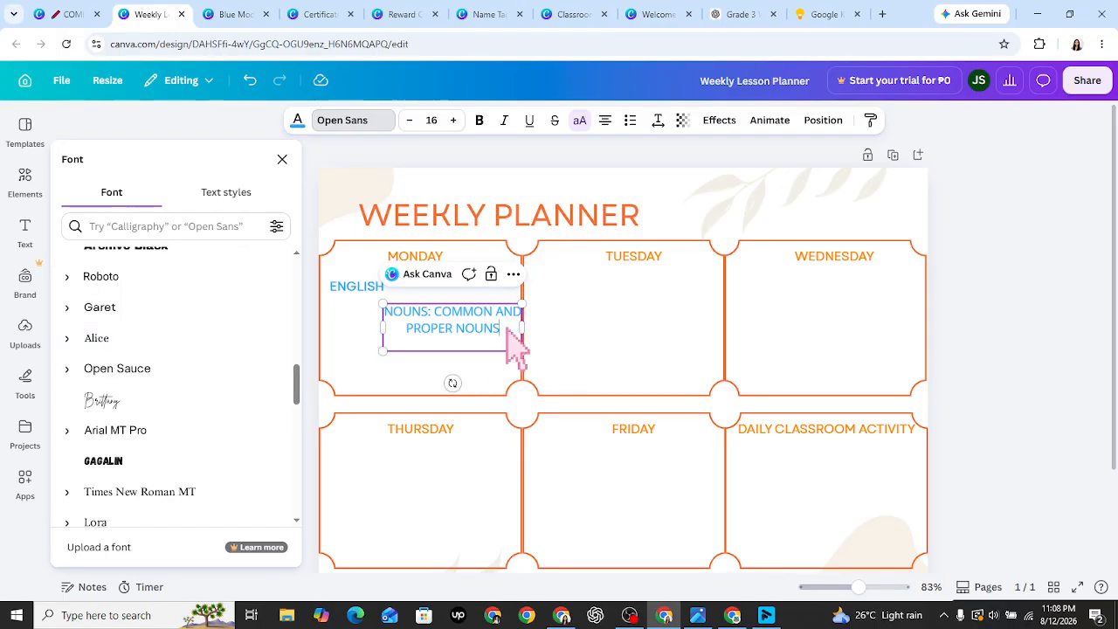
text(N)
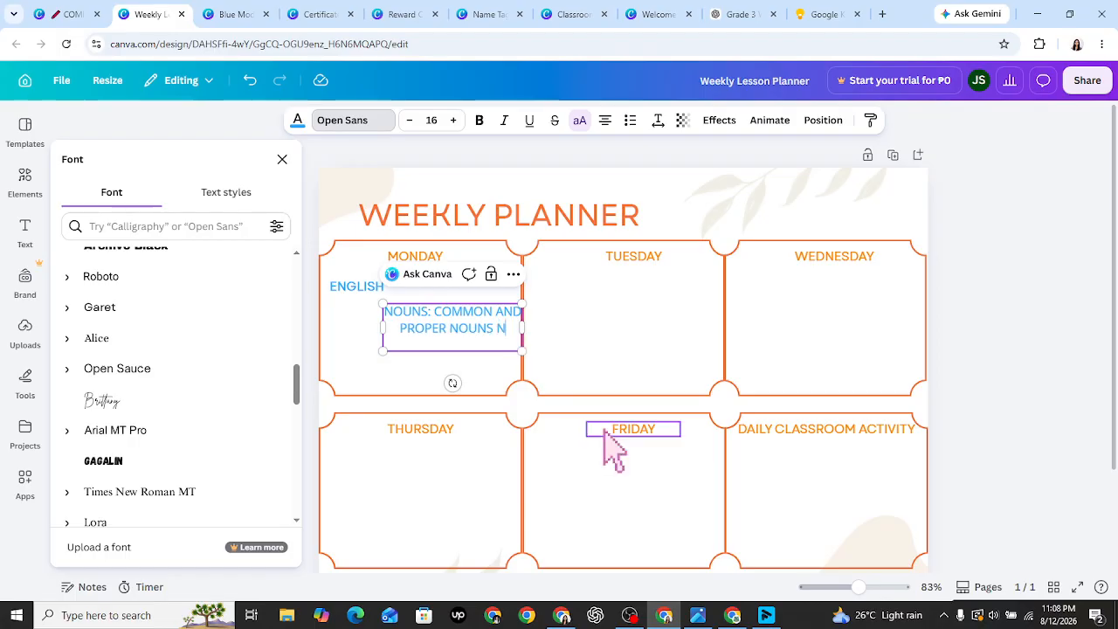
text(NNN)
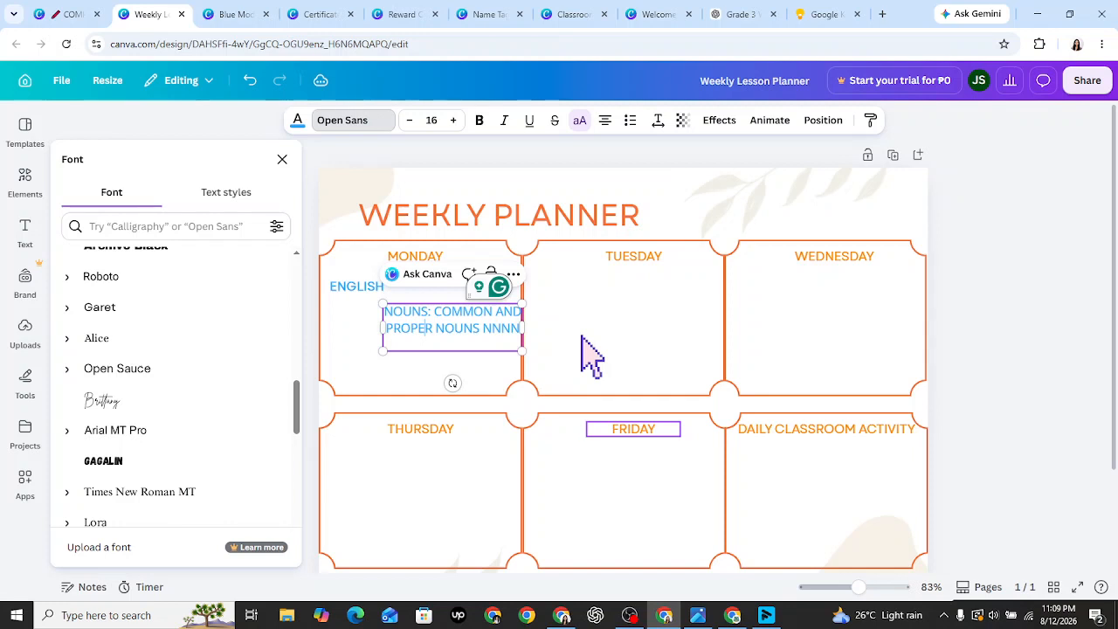
key(Escape)
key(Delete)
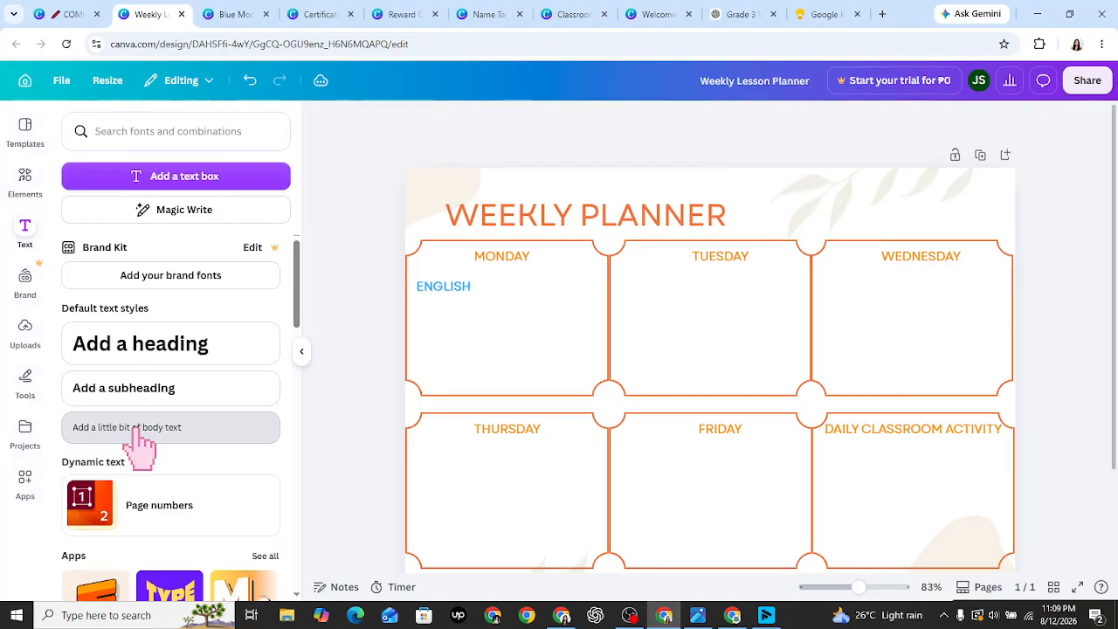
- Add a body text box with 'Nouns: Common and Proper Nouns' and move it into Monday
drag(140, 446, 738, 401)
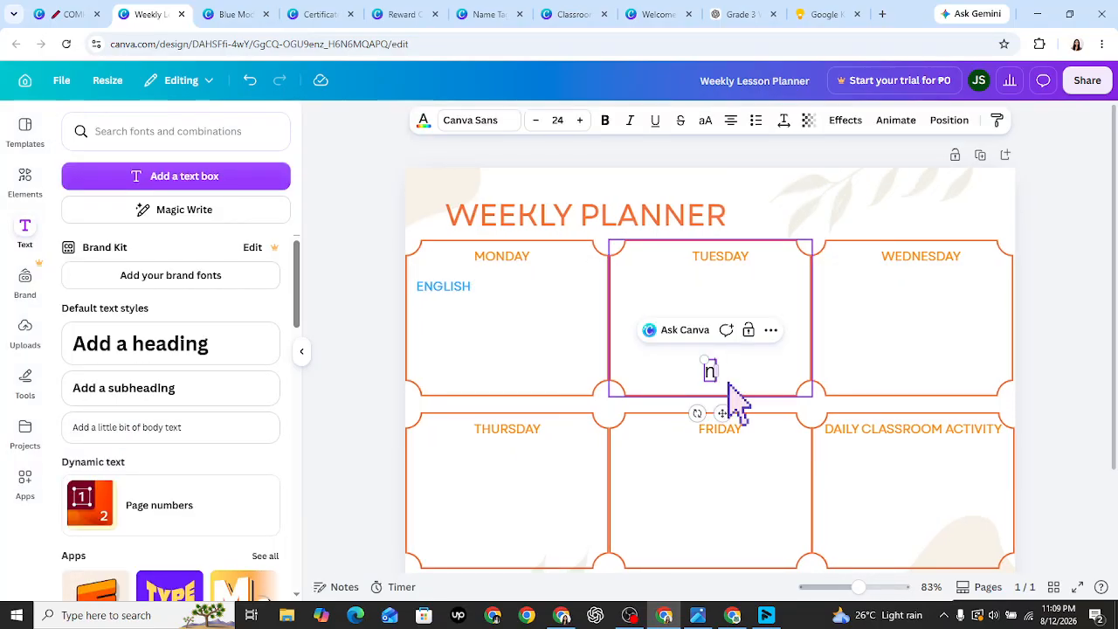
text(o)
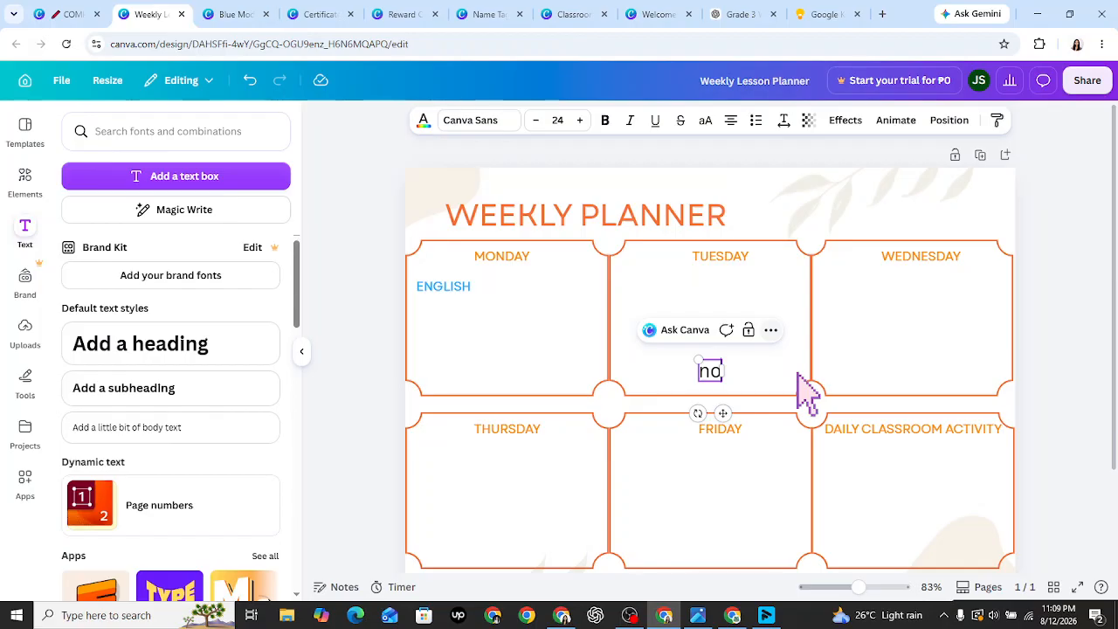
key(ctrl+a)
text(Nouns: Common and Proper Nouns)
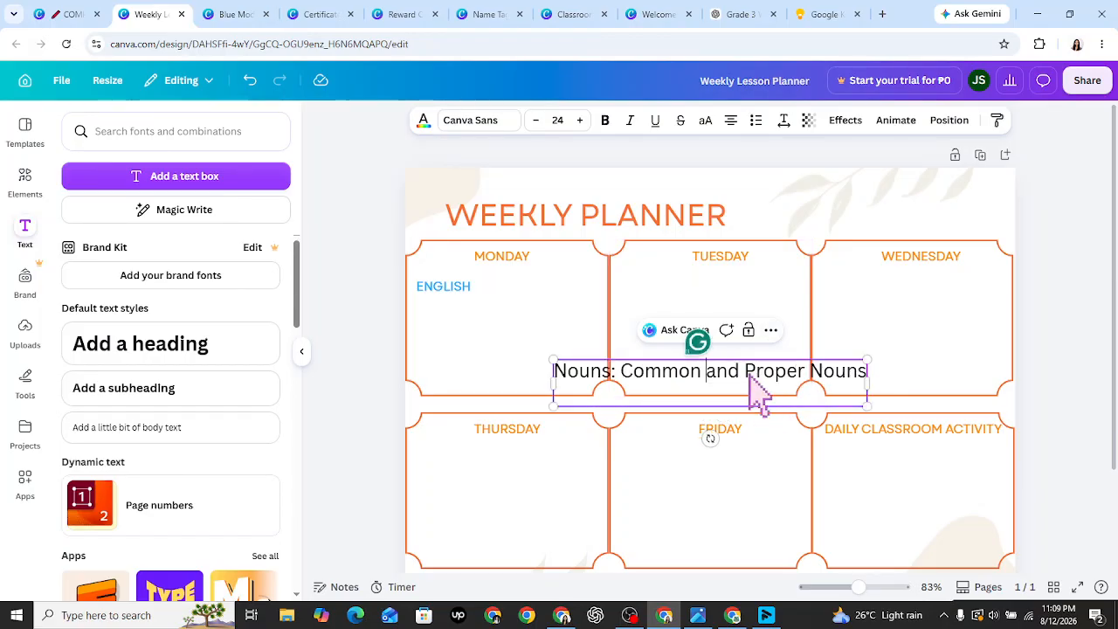
click(727, 395)
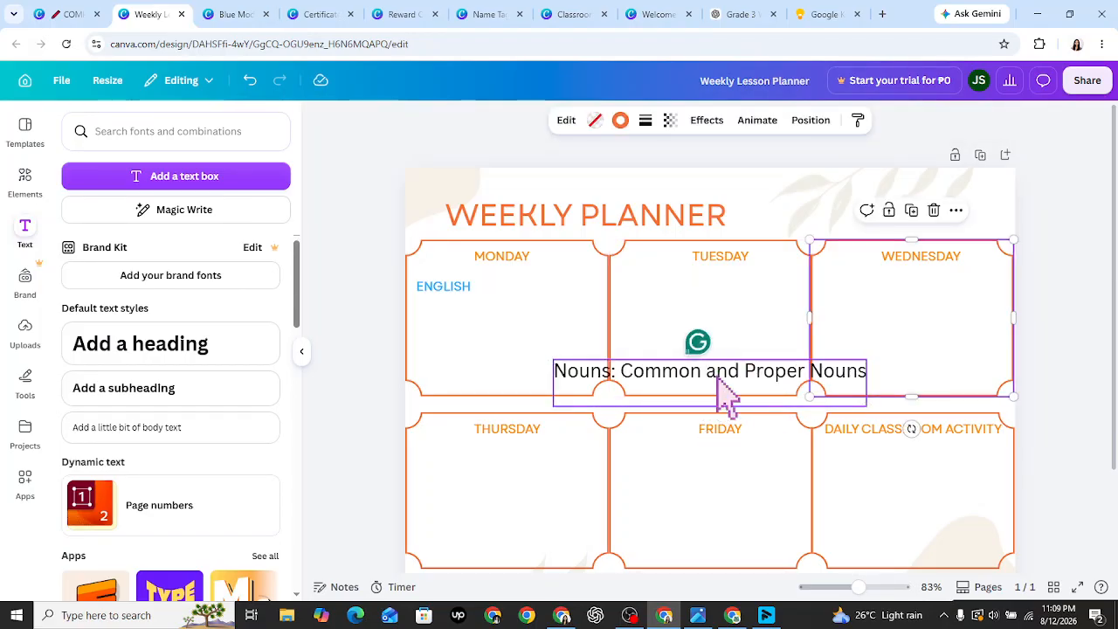
drag(681, 384, 469, 337)
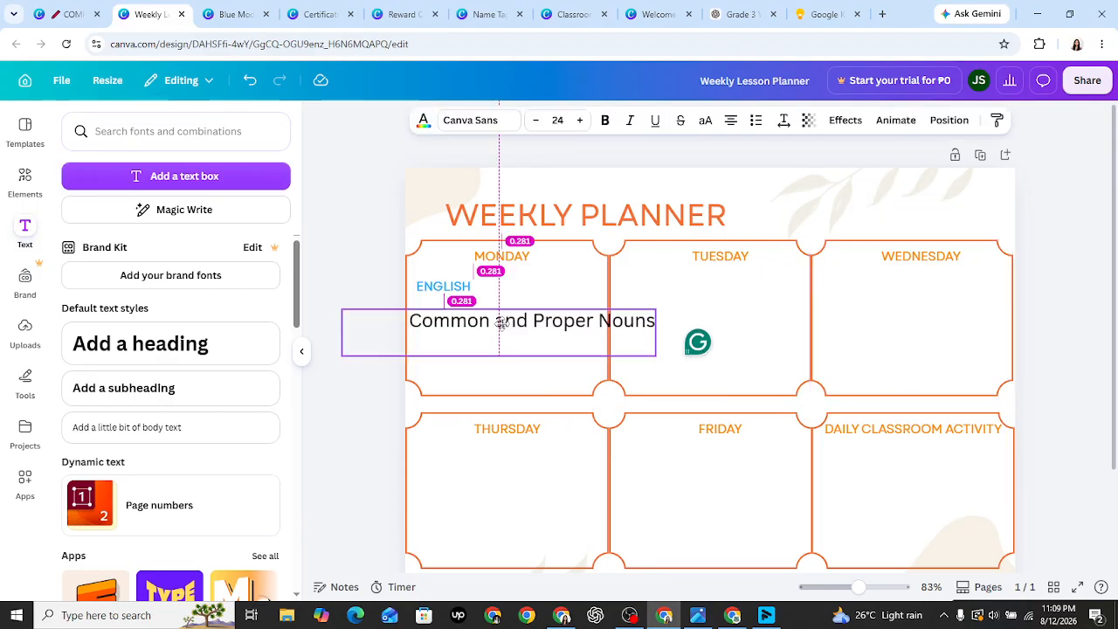
- Set the topic line to font size 10 and place it just below ENGLISH
click(557, 123)
text(10)
key(Return)
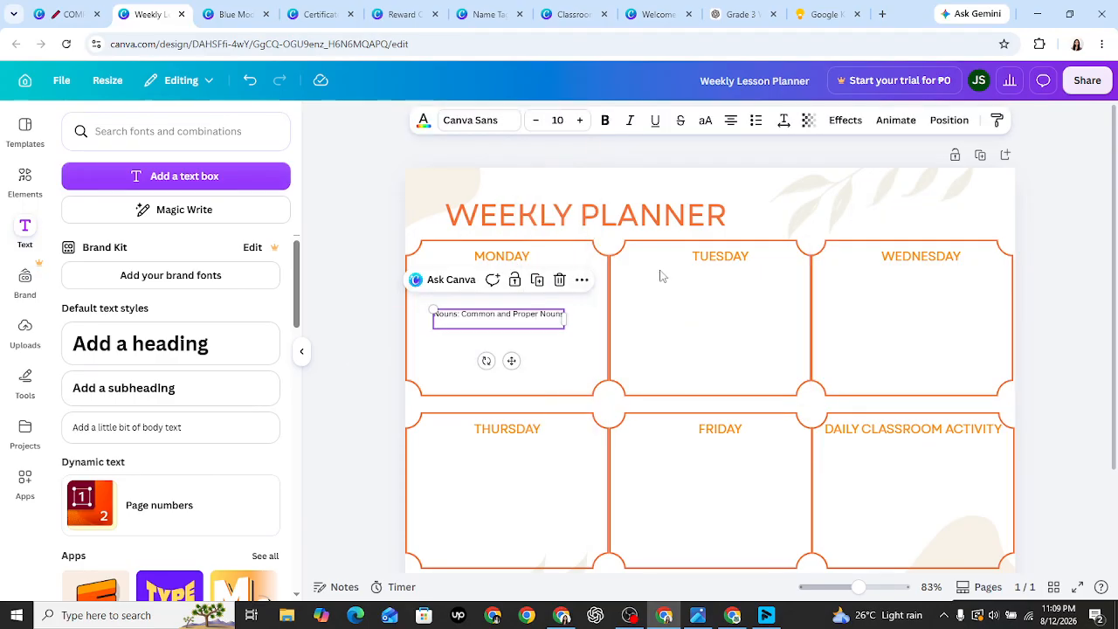
click(512, 336)
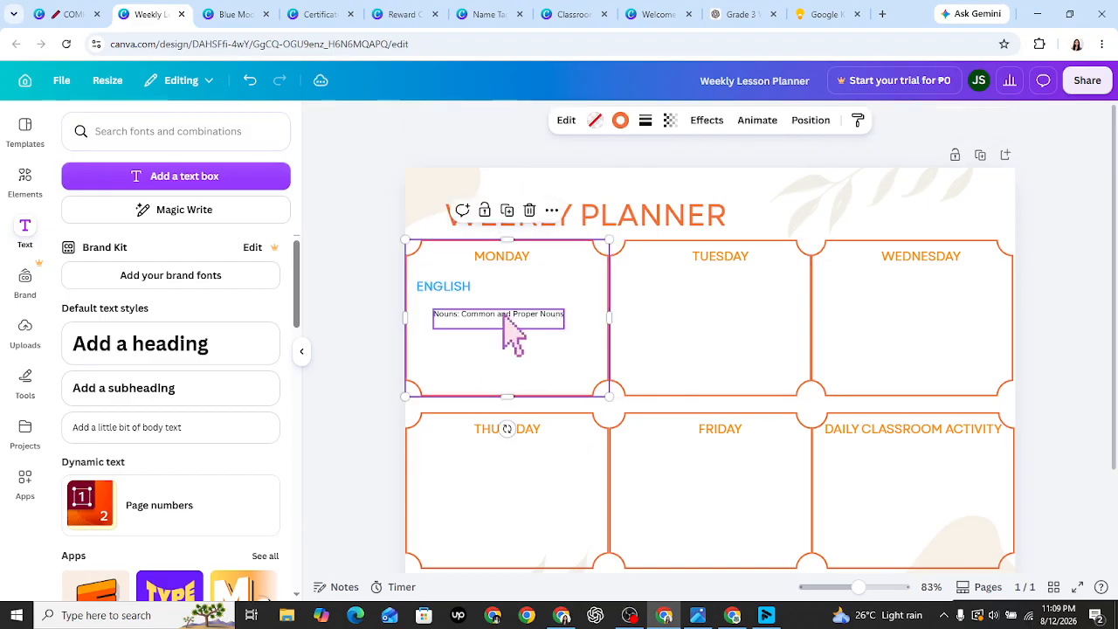
drag(507, 301, 516, 286)
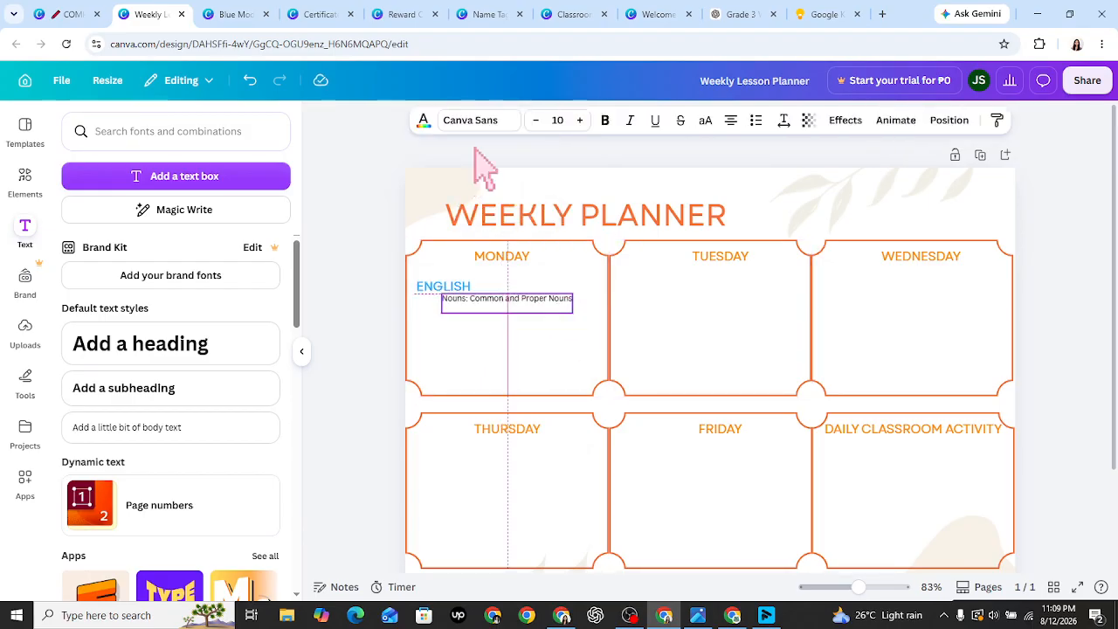
- Change the Monday topic line's font to Alice and raise its size to 13
click(473, 125)
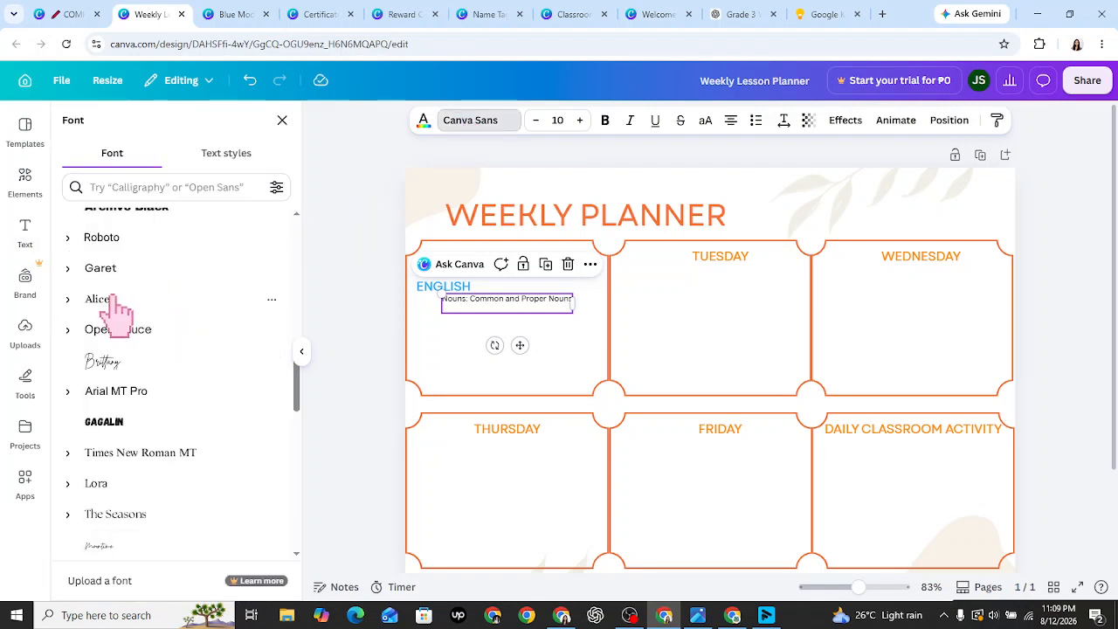
click(114, 306)
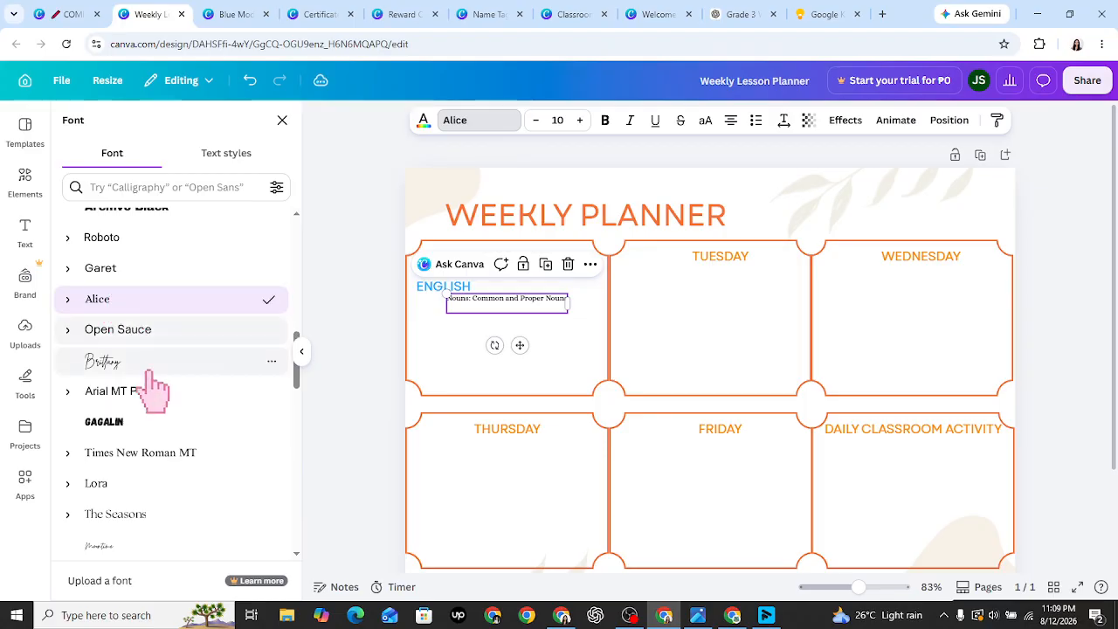
click(582, 125)
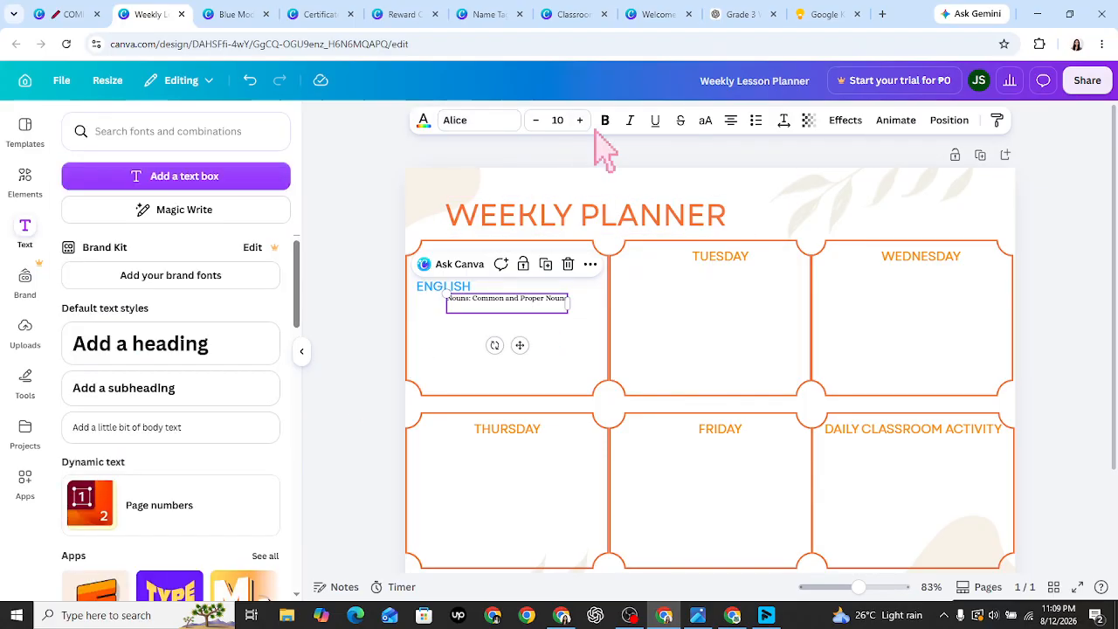
click(580, 121)
click(580, 120)
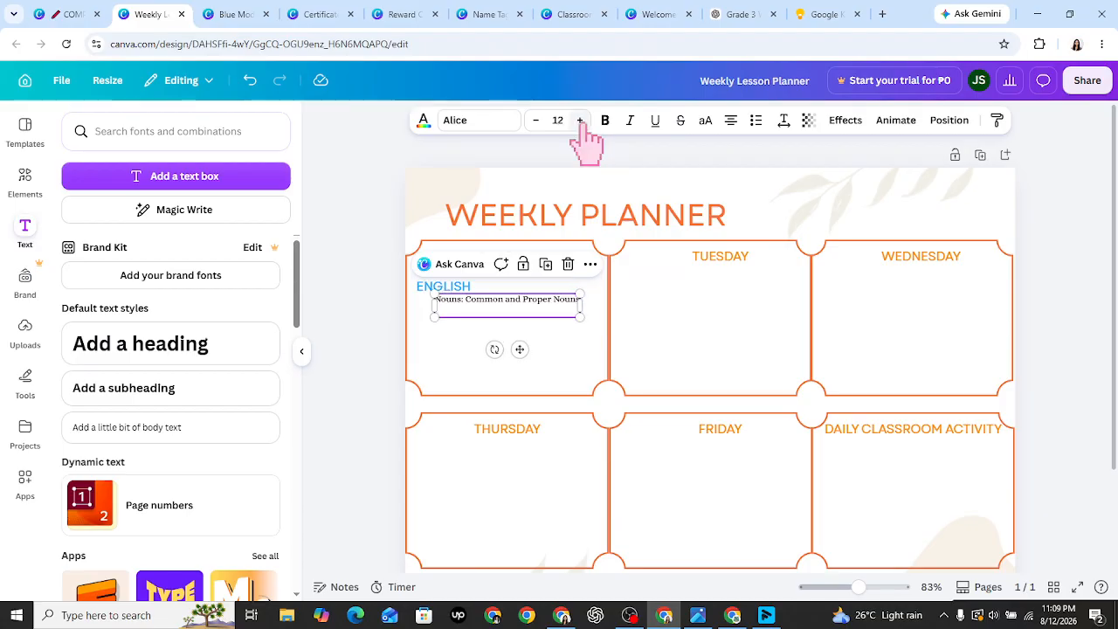
click(580, 120)
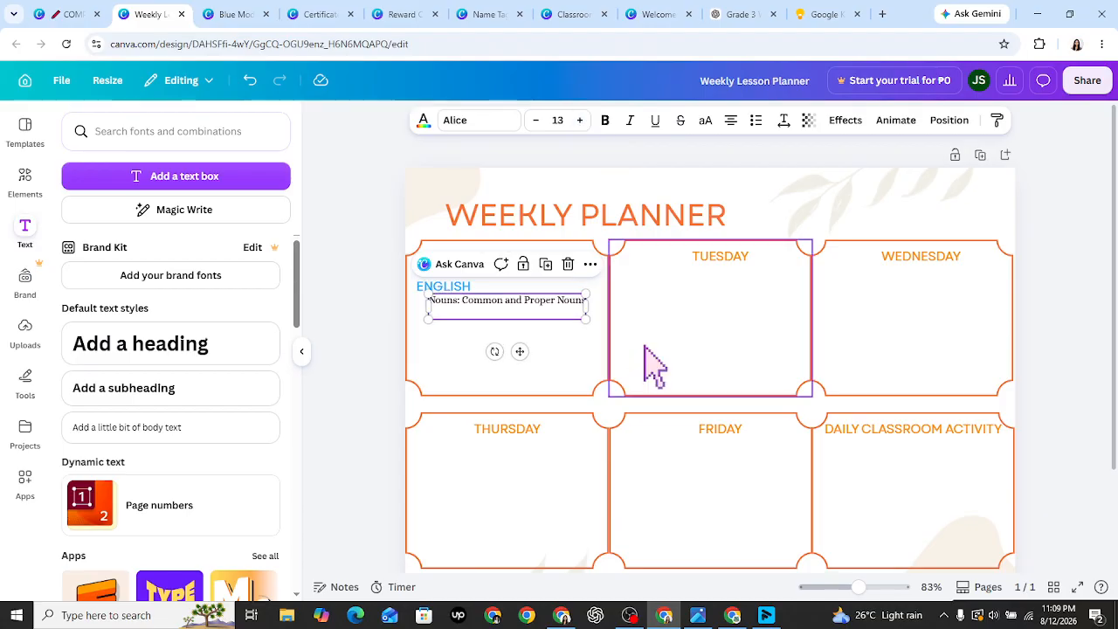
- Try a blue text colour on the topic line, then undo it to keep it black
click(424, 121)
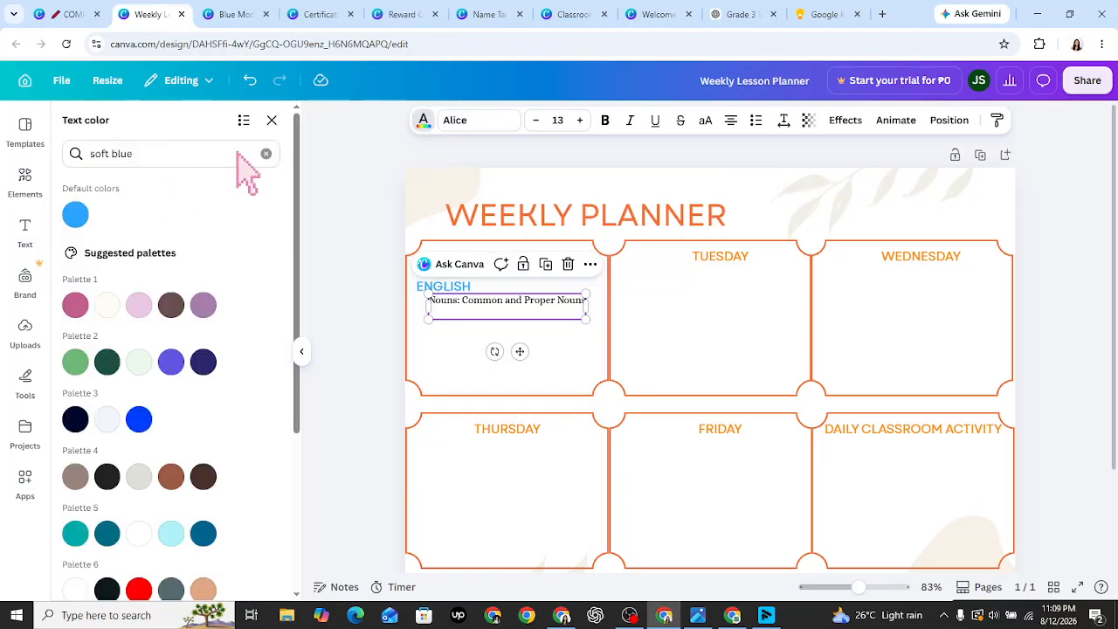
click(75, 215)
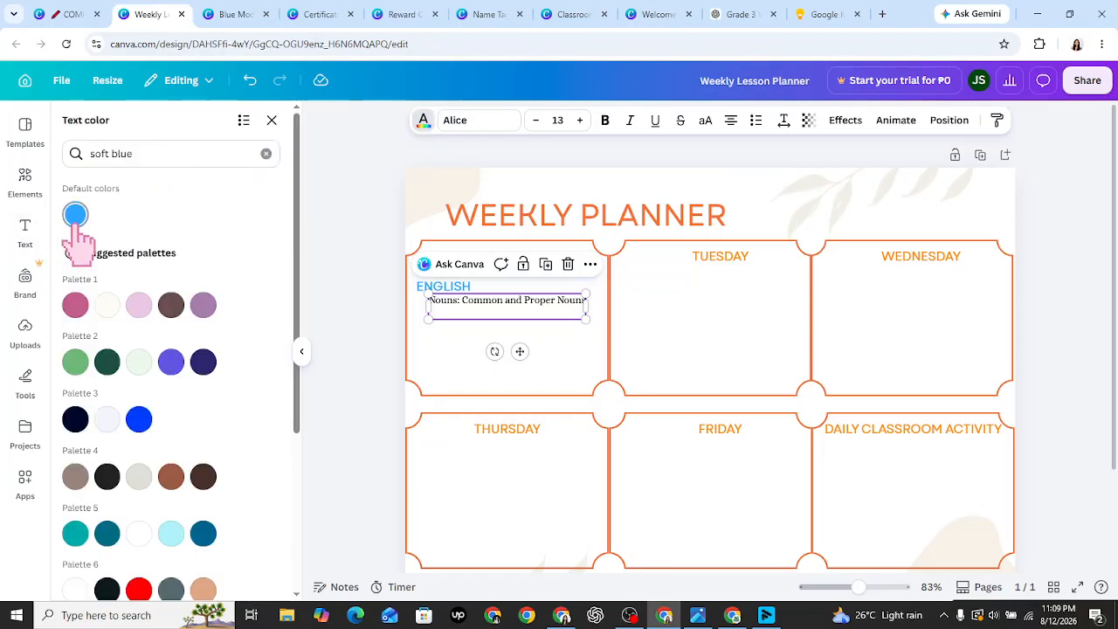
click(513, 314)
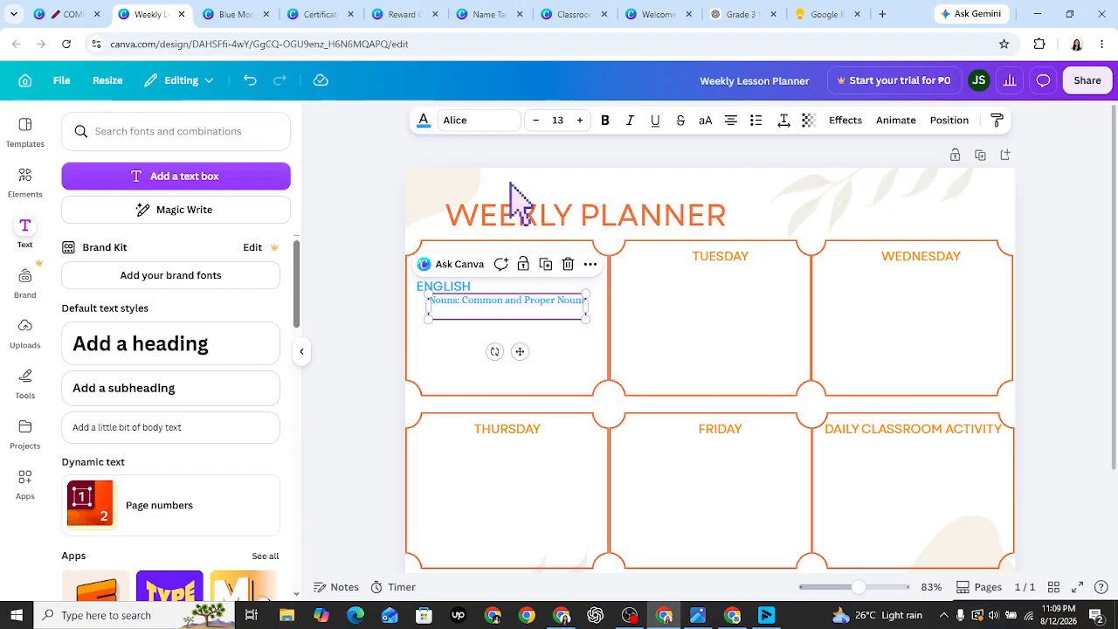
click(426, 120)
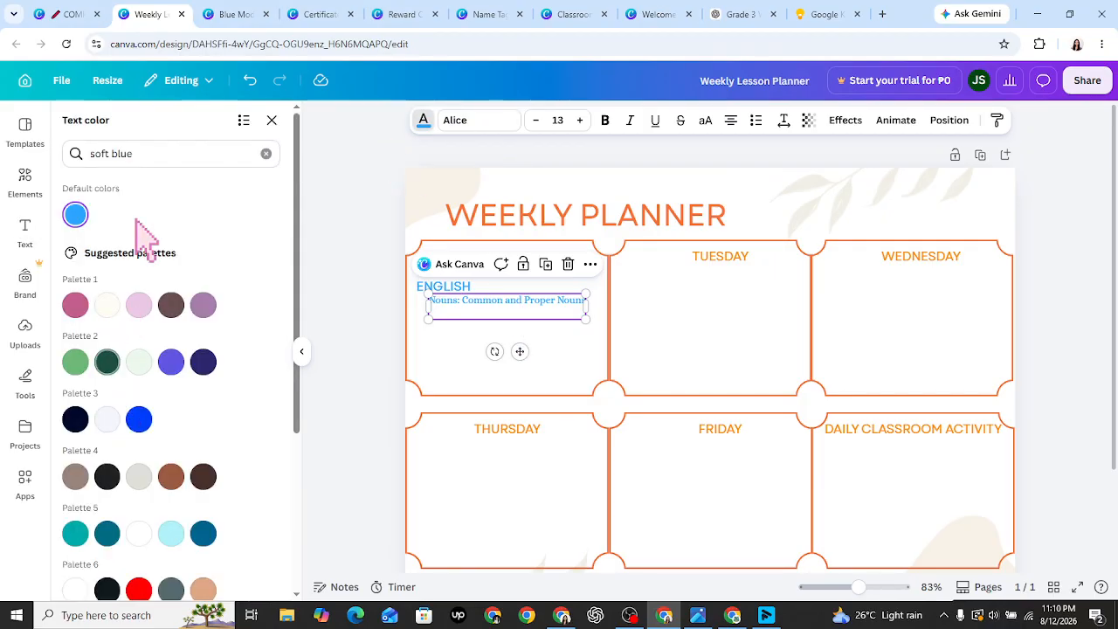
click(271, 120)
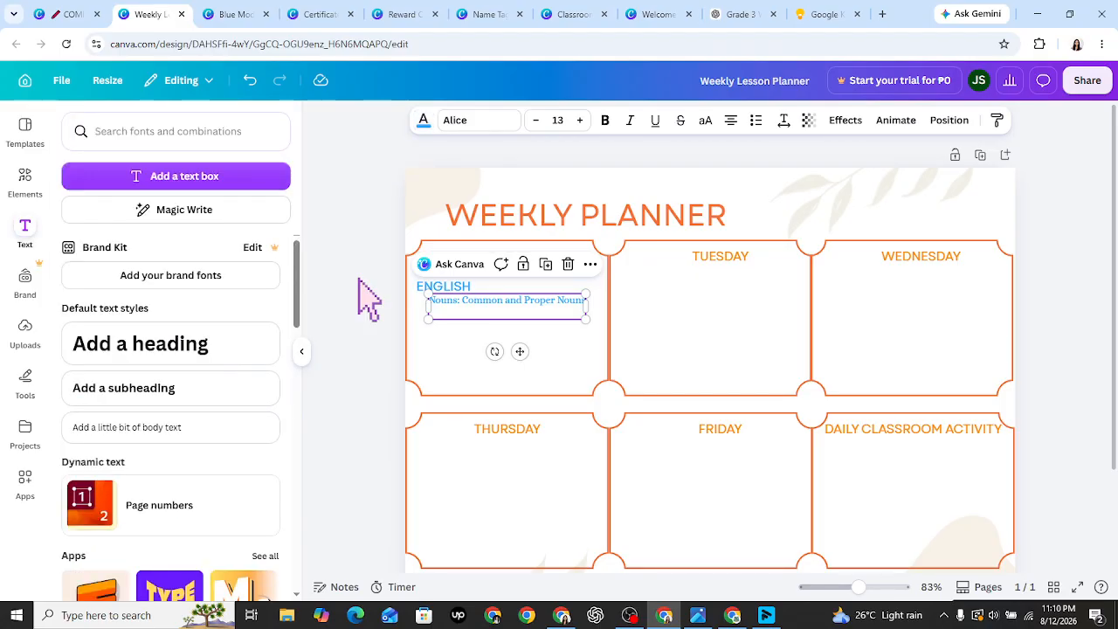
click(254, 82)
click(255, 82)
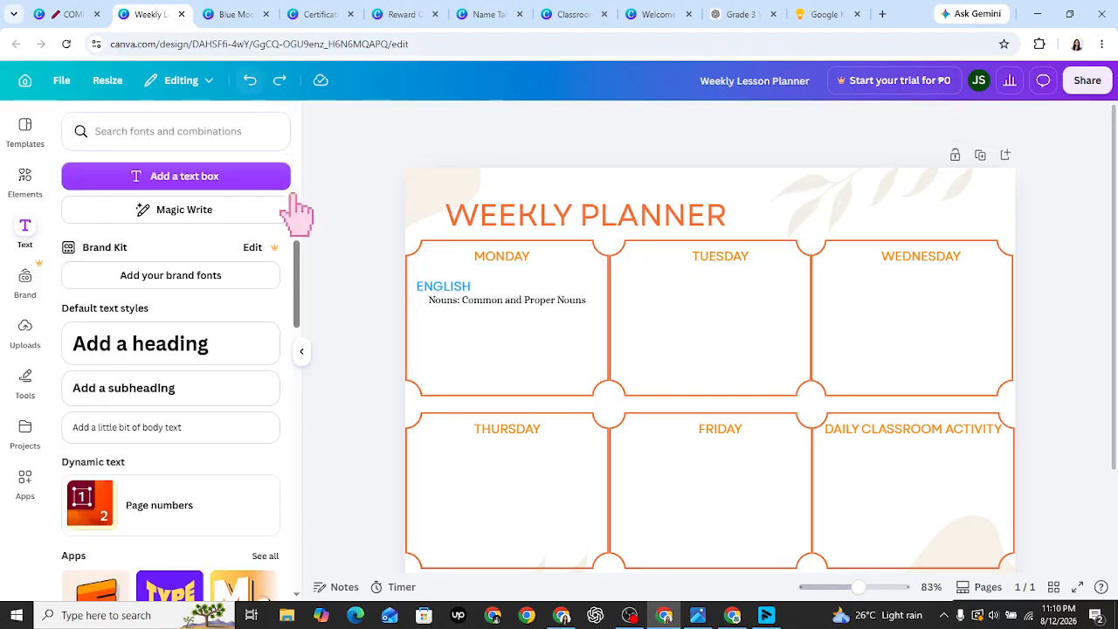
- Realign the topic line centred beneath ENGLISH, checking the ChatGPT lesson table
drag(464, 307, 451, 308)
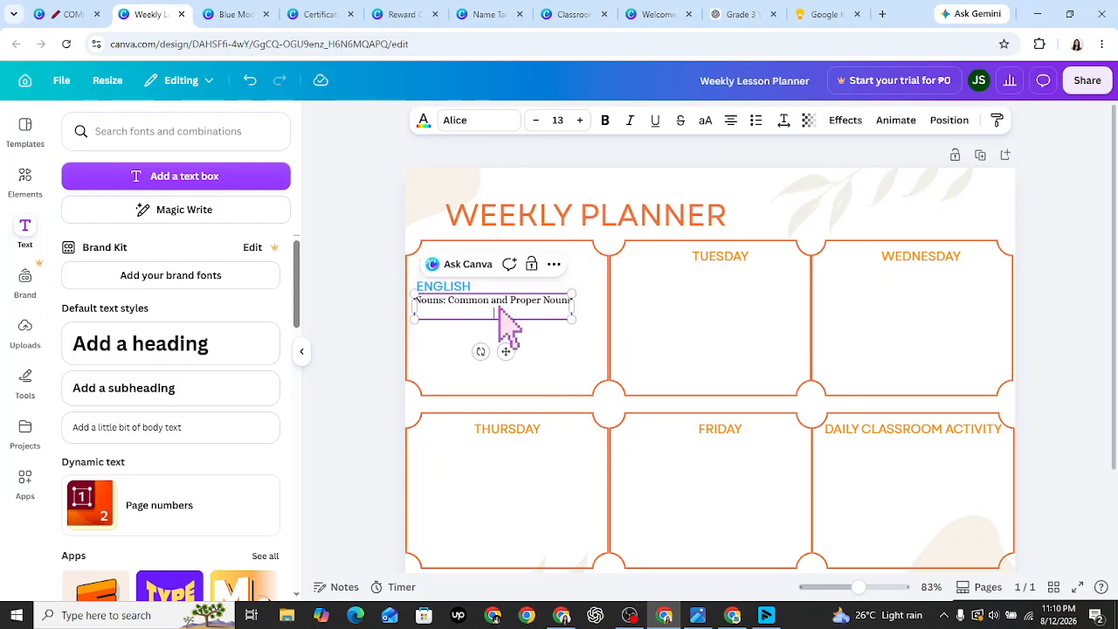
click(672, 342)
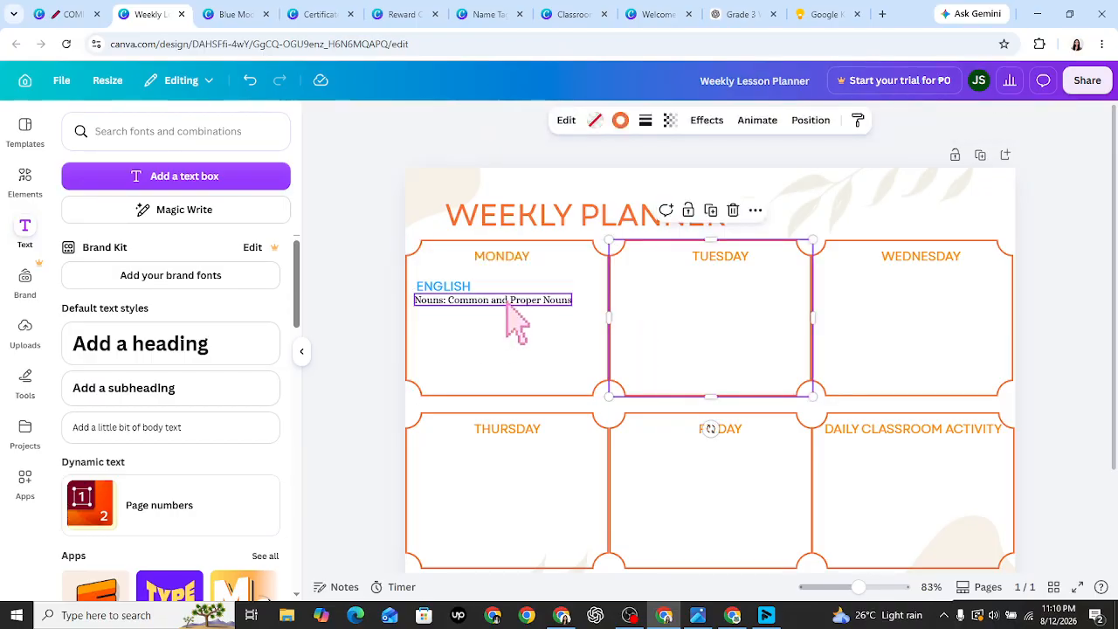
drag(506, 305, 511, 304)
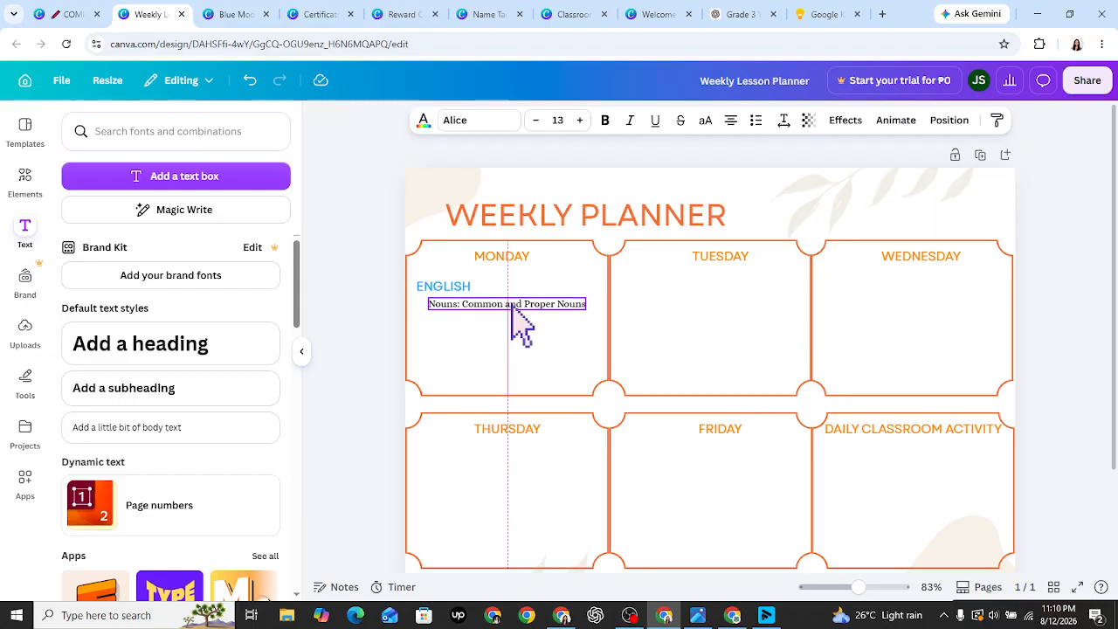
click(643, 361)
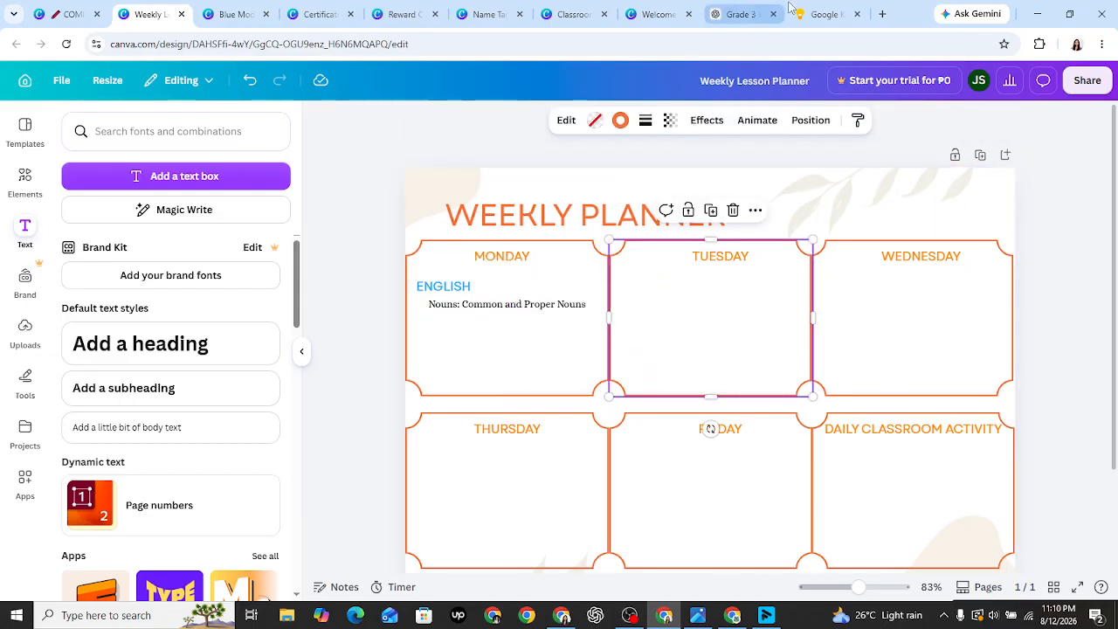
click(727, 7)
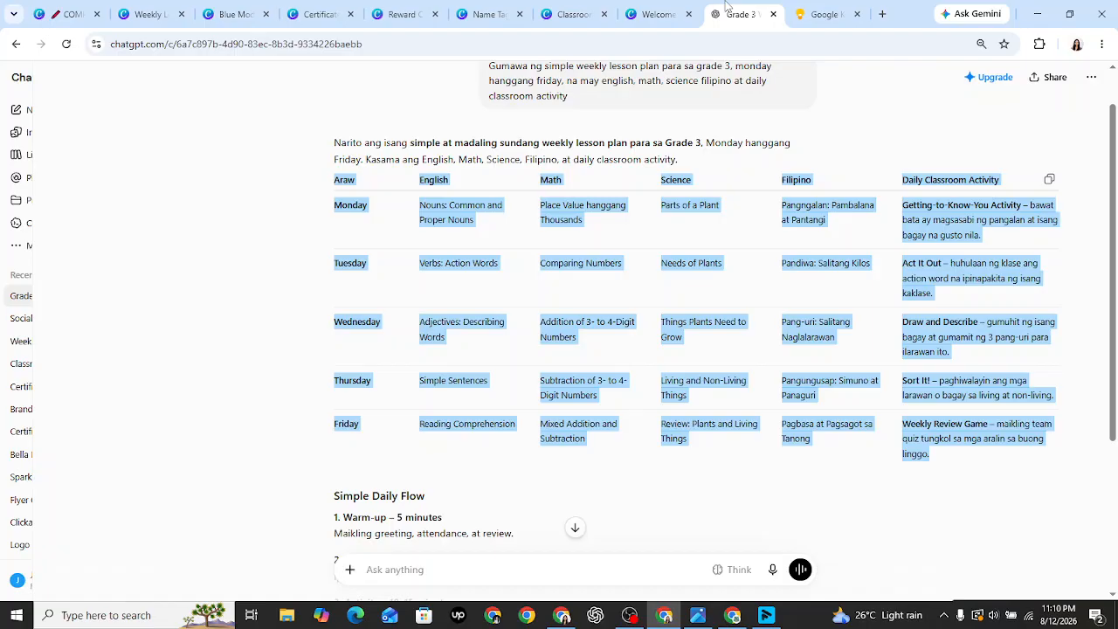
click(147, 14)
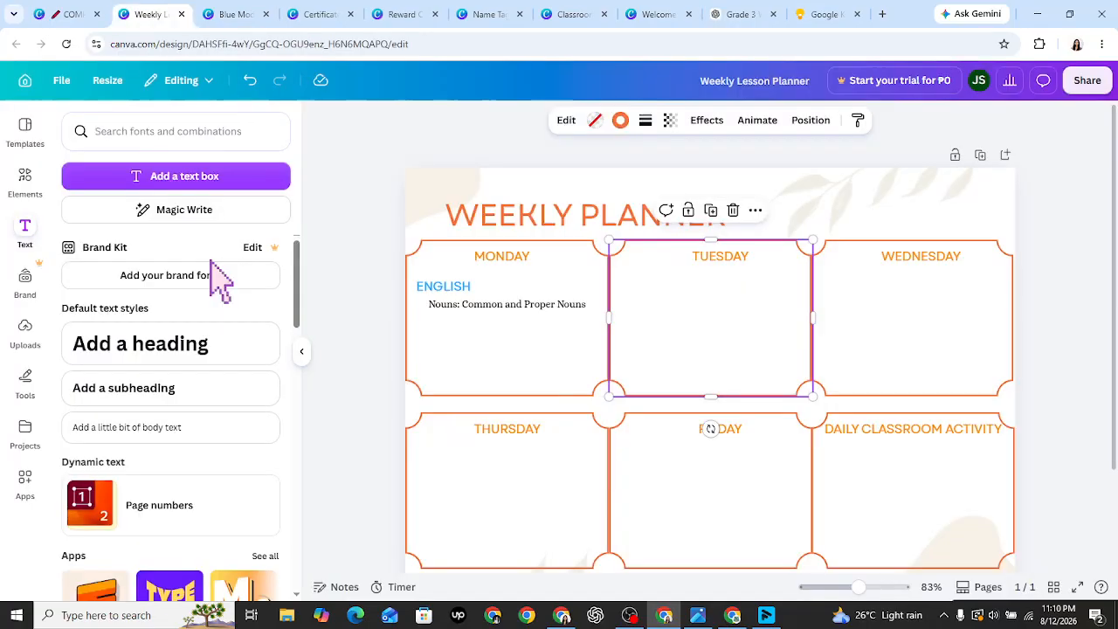
- Duplicate the ENGLISH label below the Nouns line and change its text to MATH
click(459, 288)
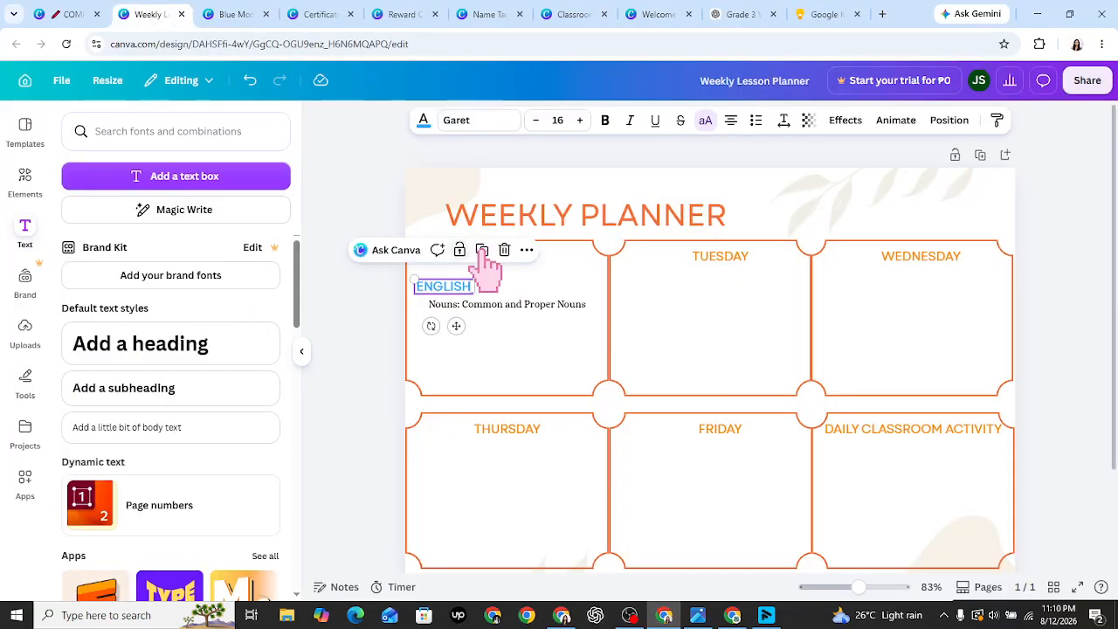
click(484, 252)
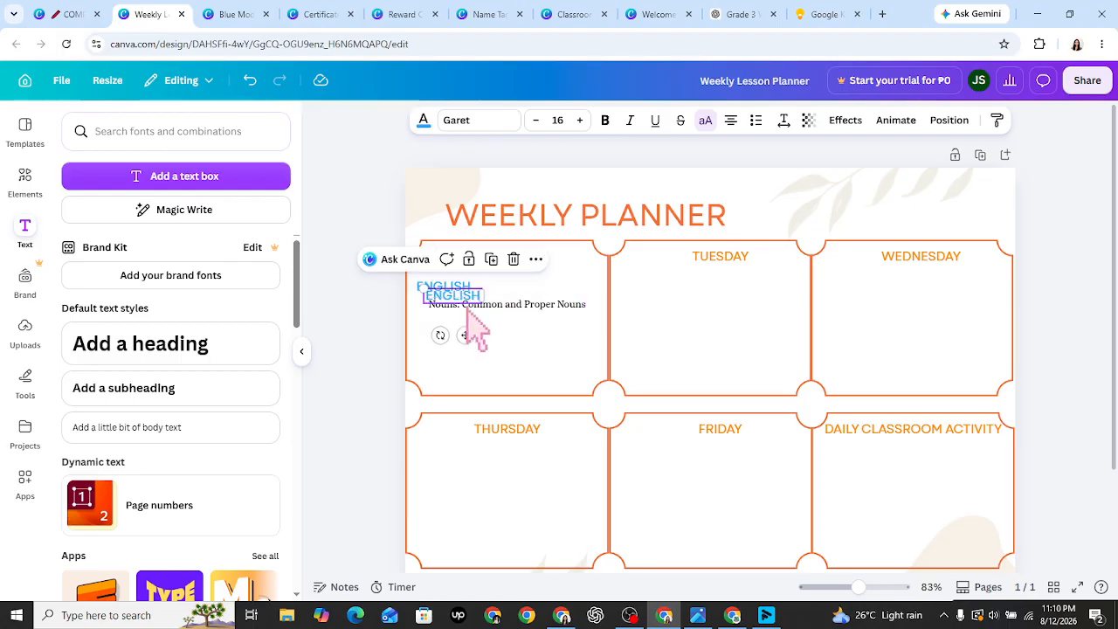
drag(463, 315, 454, 327)
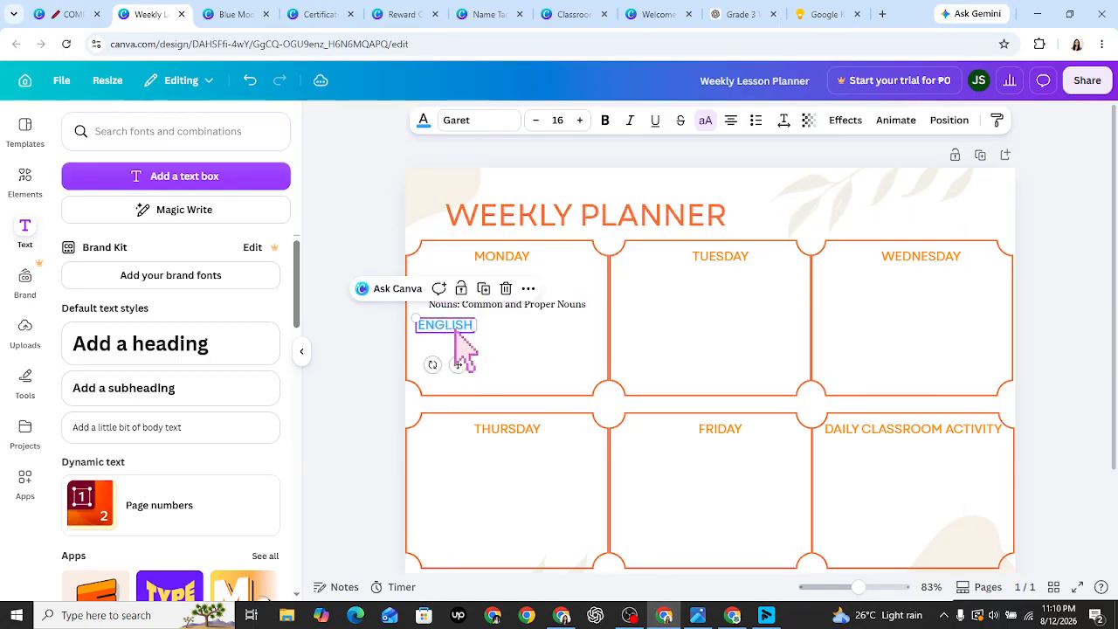
double_click(455, 326)
text(MATH)
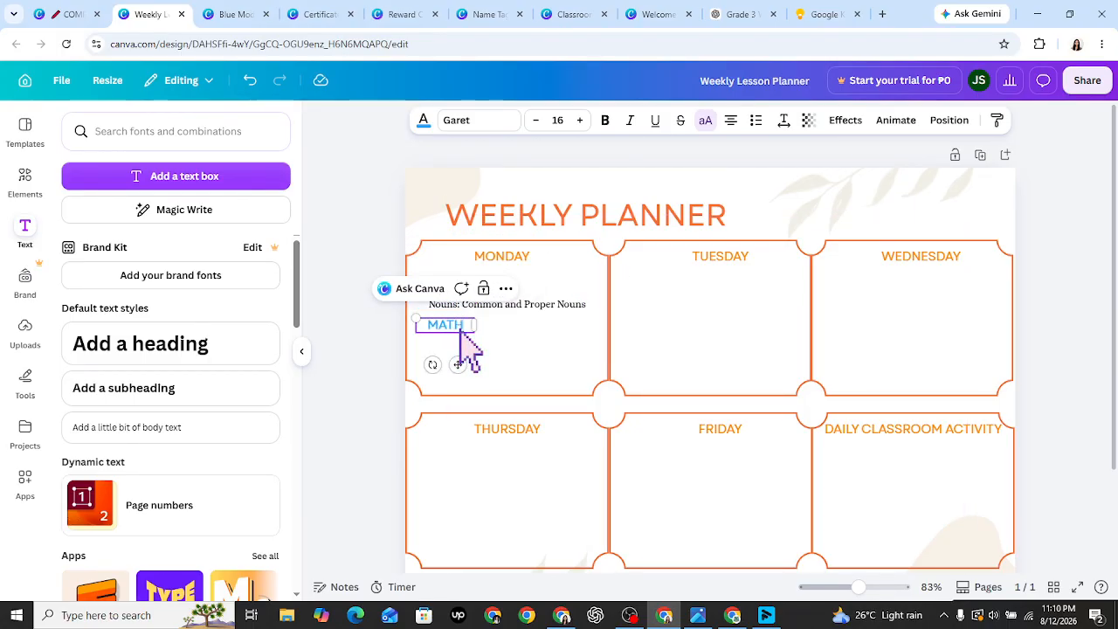
click(529, 354)
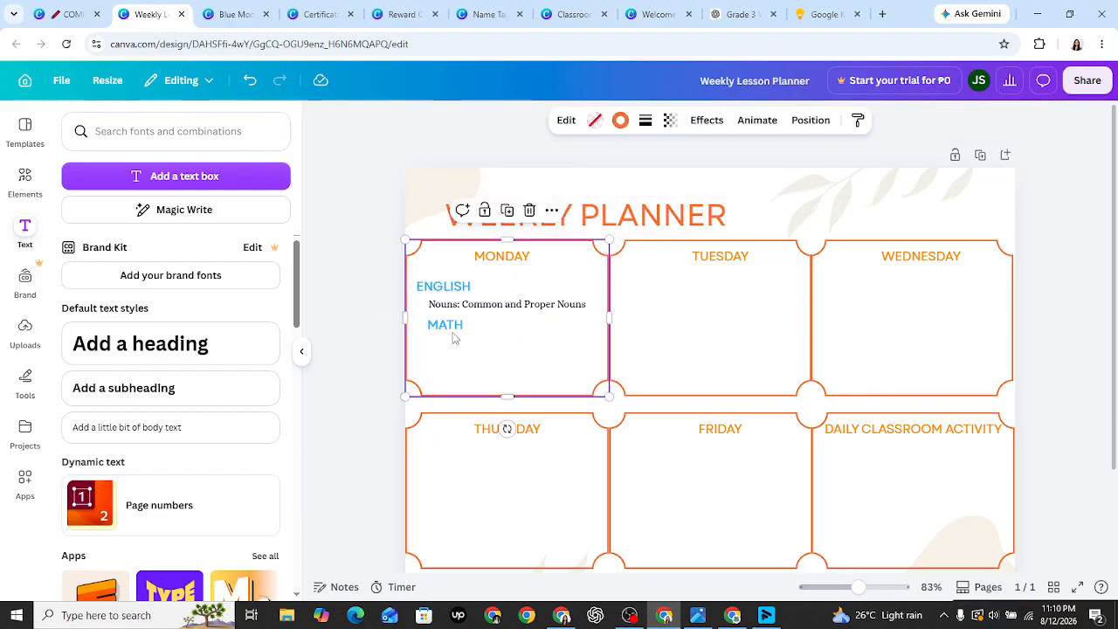
click(447, 327)
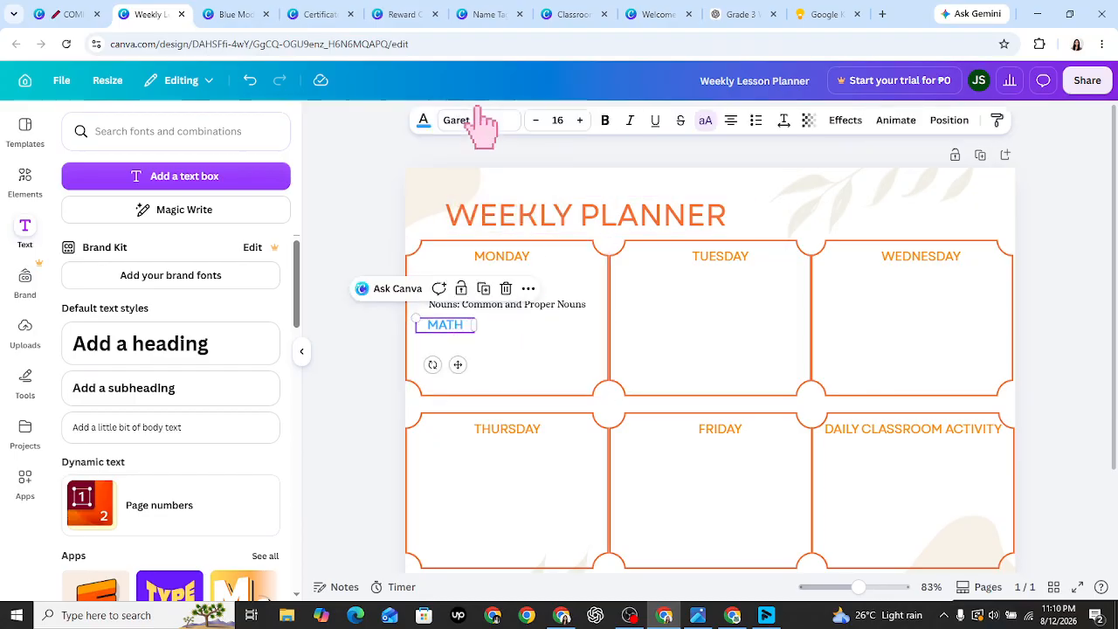
- Colour the MATH label teal green from a 'green' colour search and narrow its text box
click(425, 123)
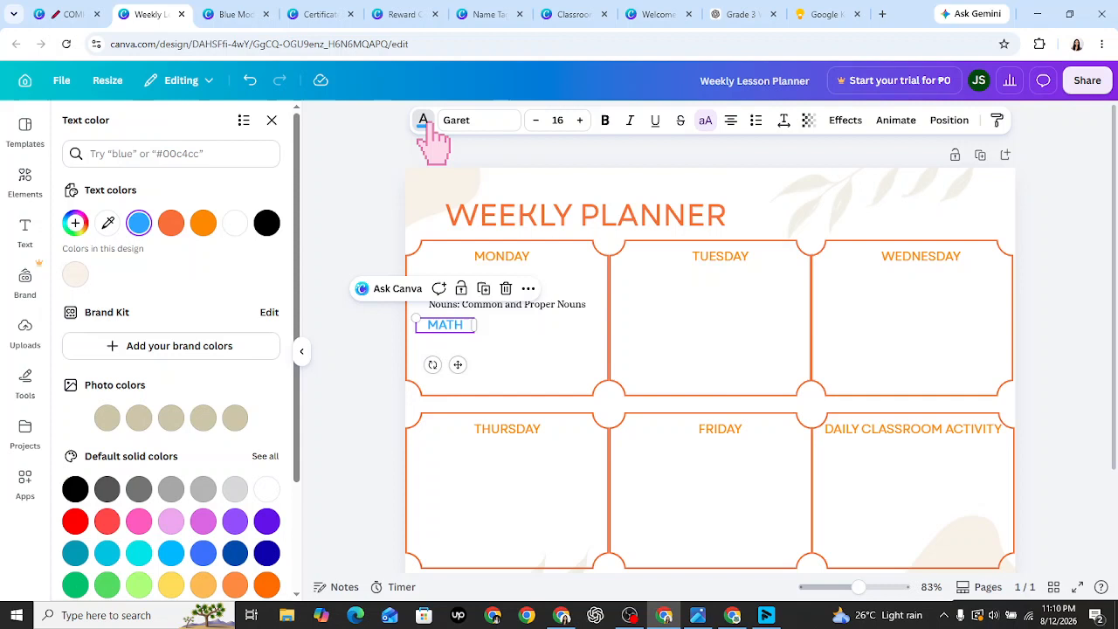
click(166, 153)
text(green)
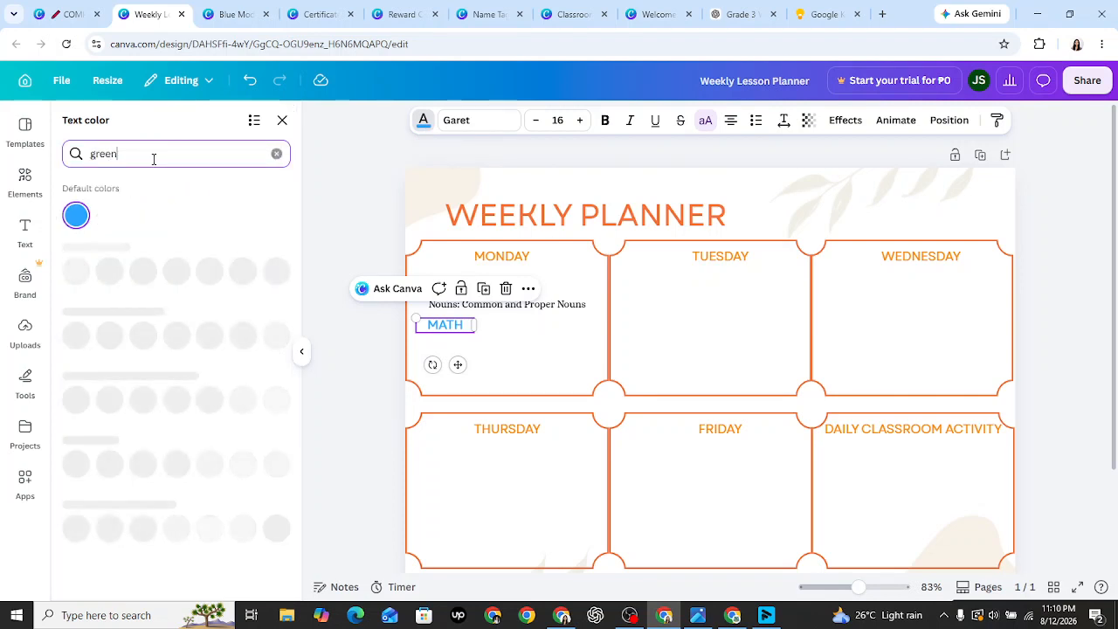
key(ctrl+Tab)
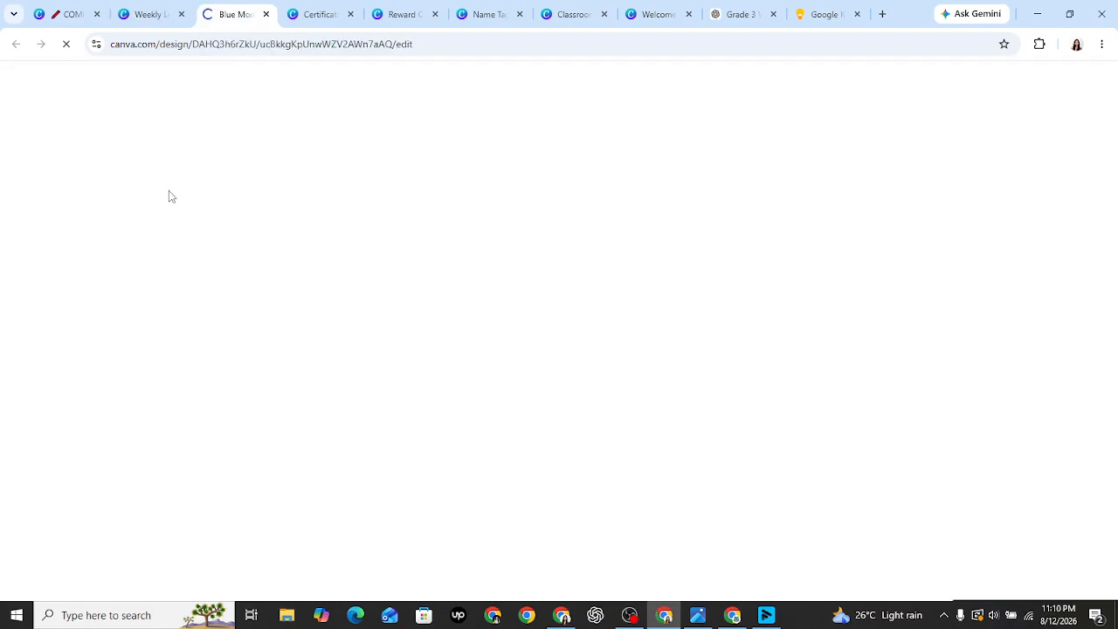
click(160, 6)
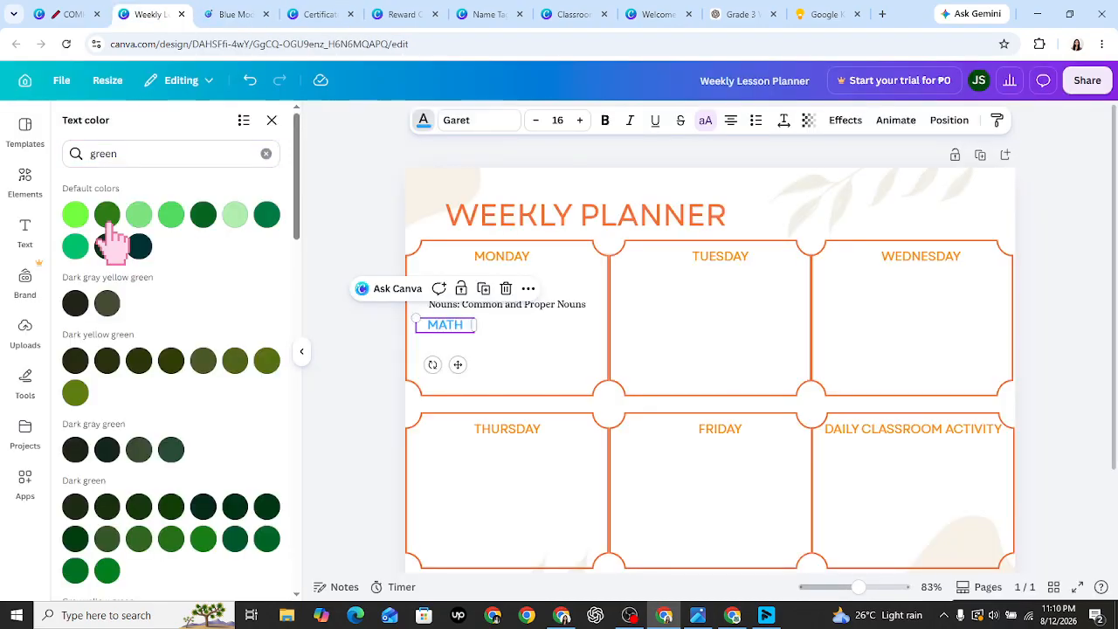
click(235, 214)
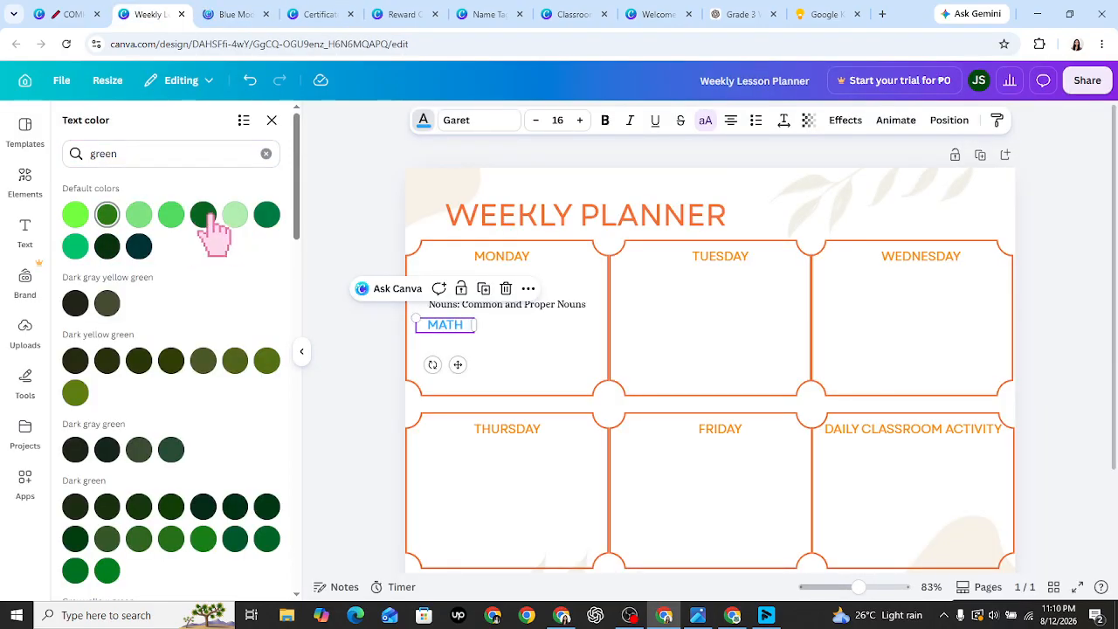
click(205, 218)
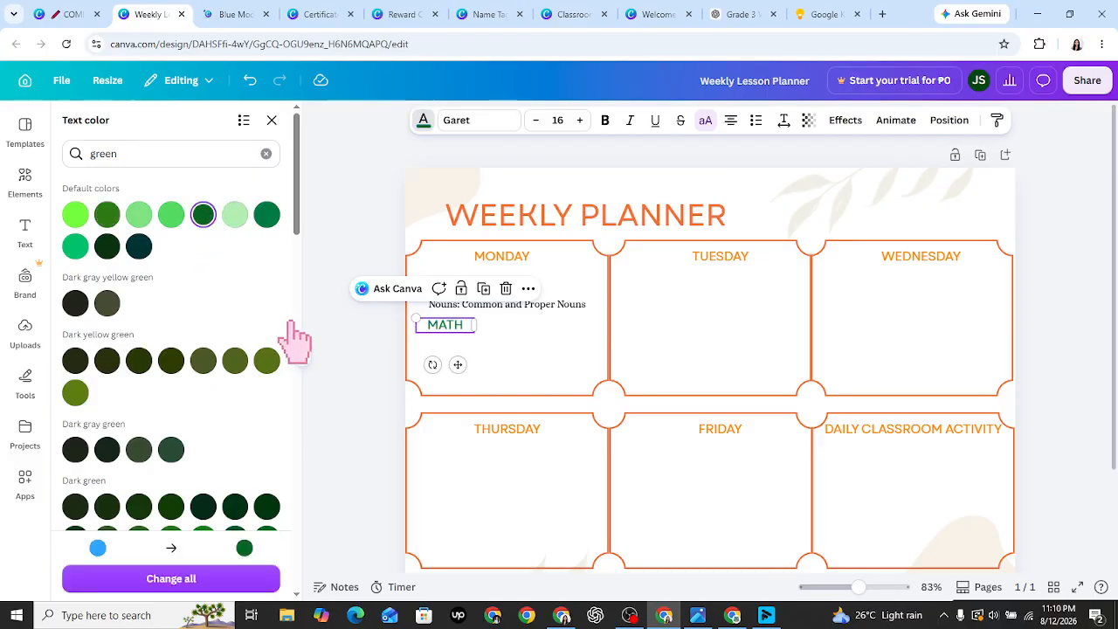
click(268, 219)
click(456, 332)
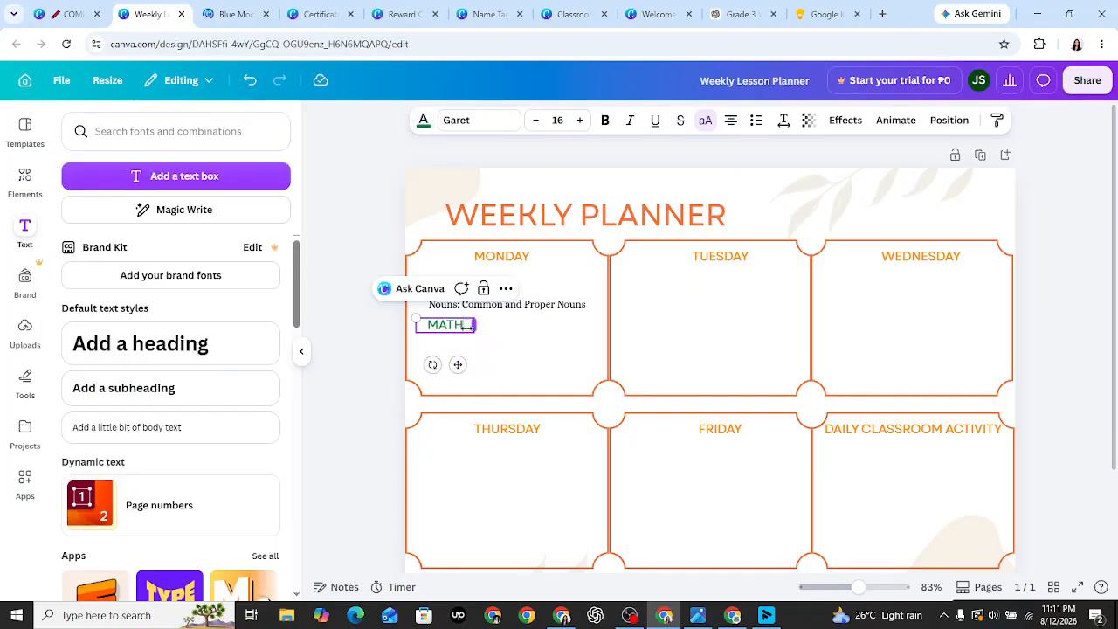
drag(463, 326, 362, 336)
click(362, 336)
- Copy 'Place Value hanggang Thousands' from the Google Keep lesson note
click(825, 14)
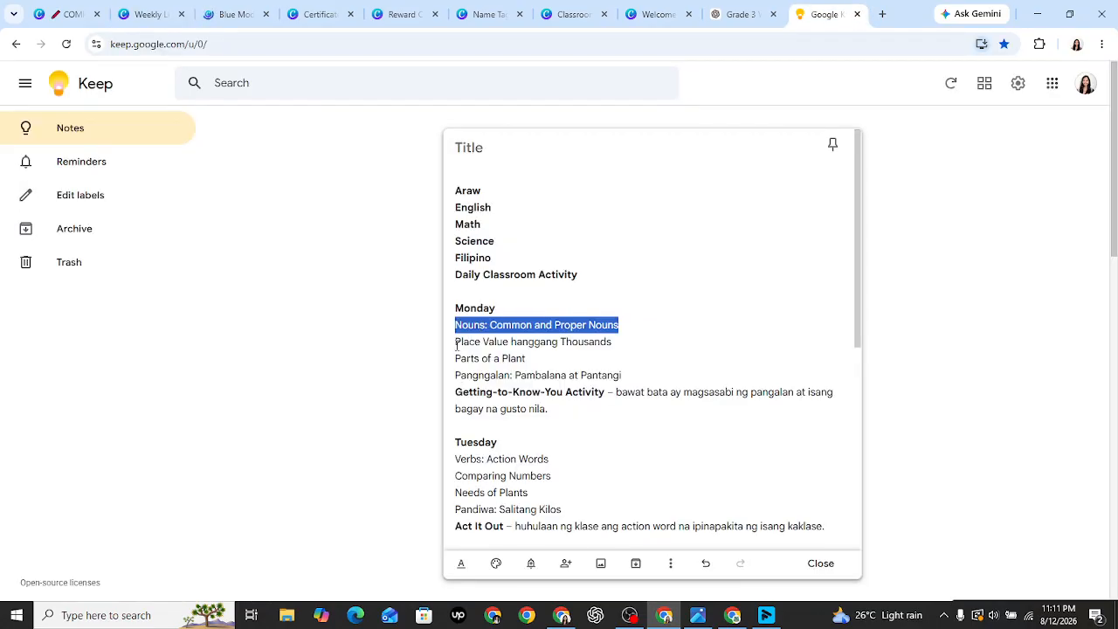
click(739, 14)
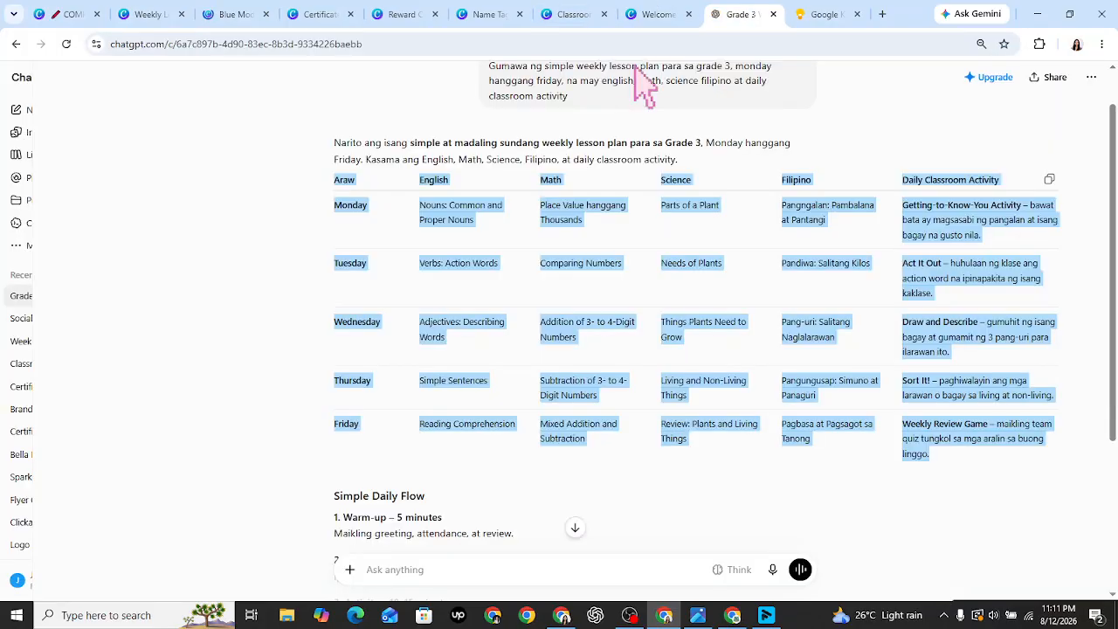
click(828, 14)
click(651, 344)
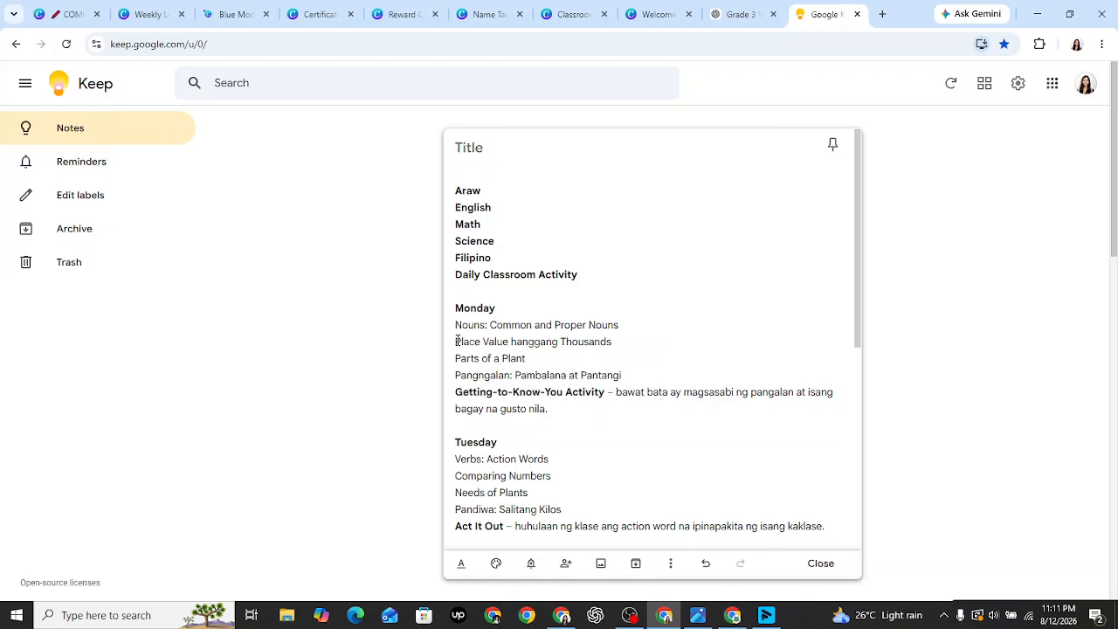
drag(457, 341, 616, 342)
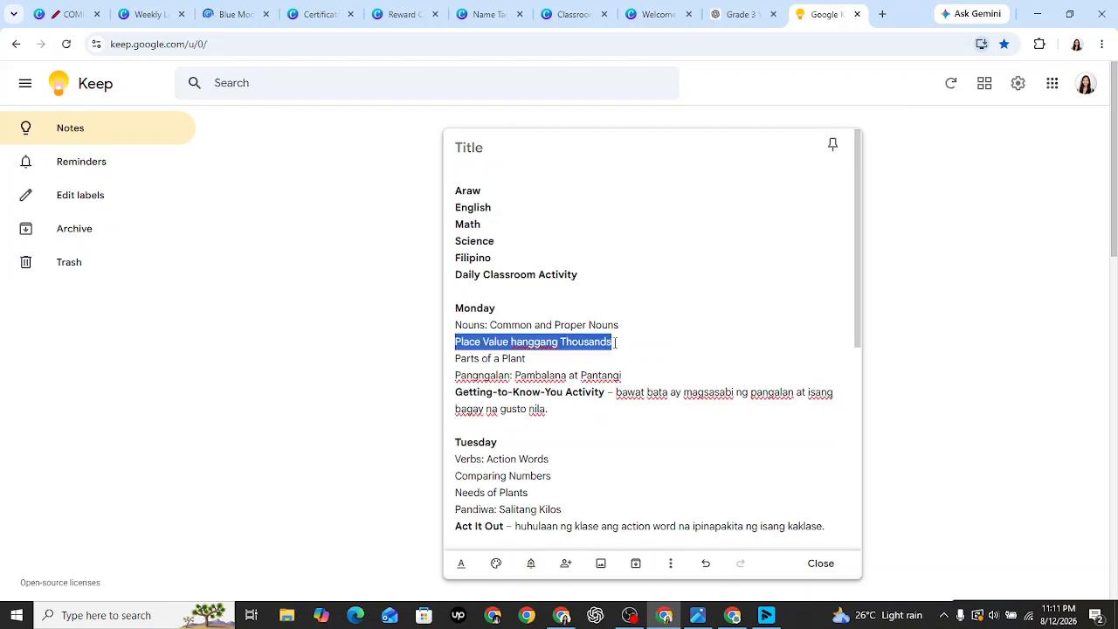
key(ctrl+2)
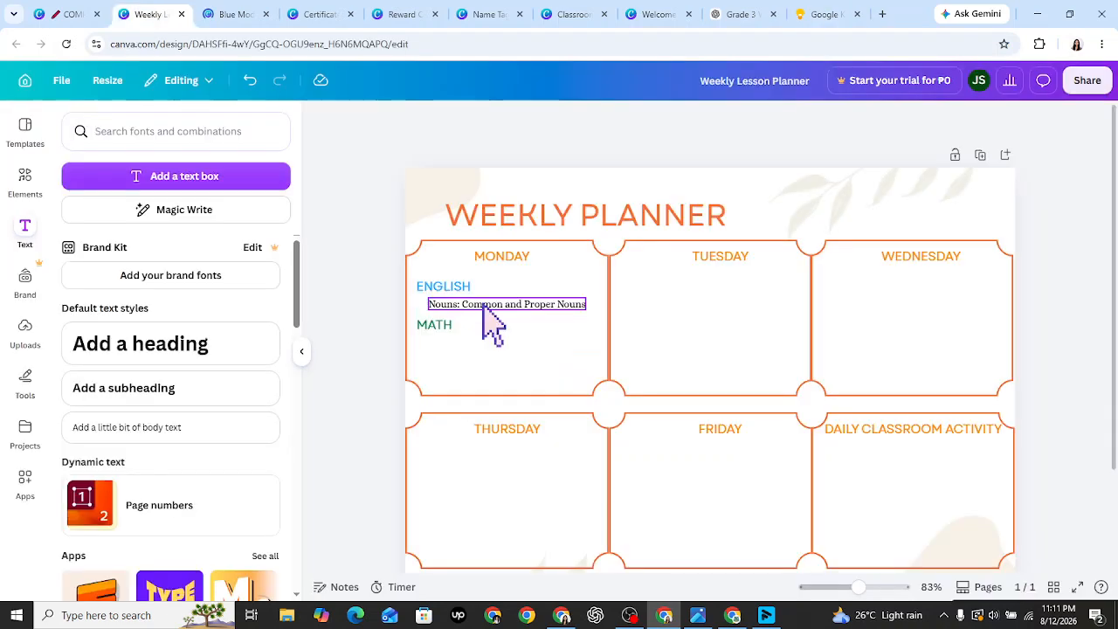
- Duplicate the Nouns line below MATH, paste 'Place Value hanggang Thousands' into it, and align it
click(484, 304)
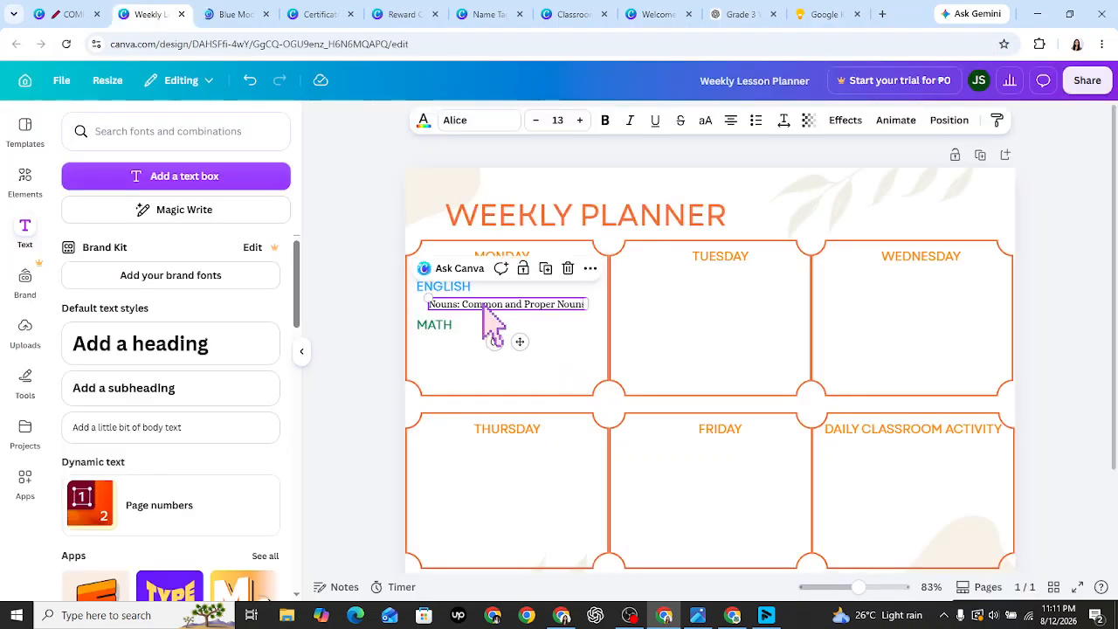
click(545, 269)
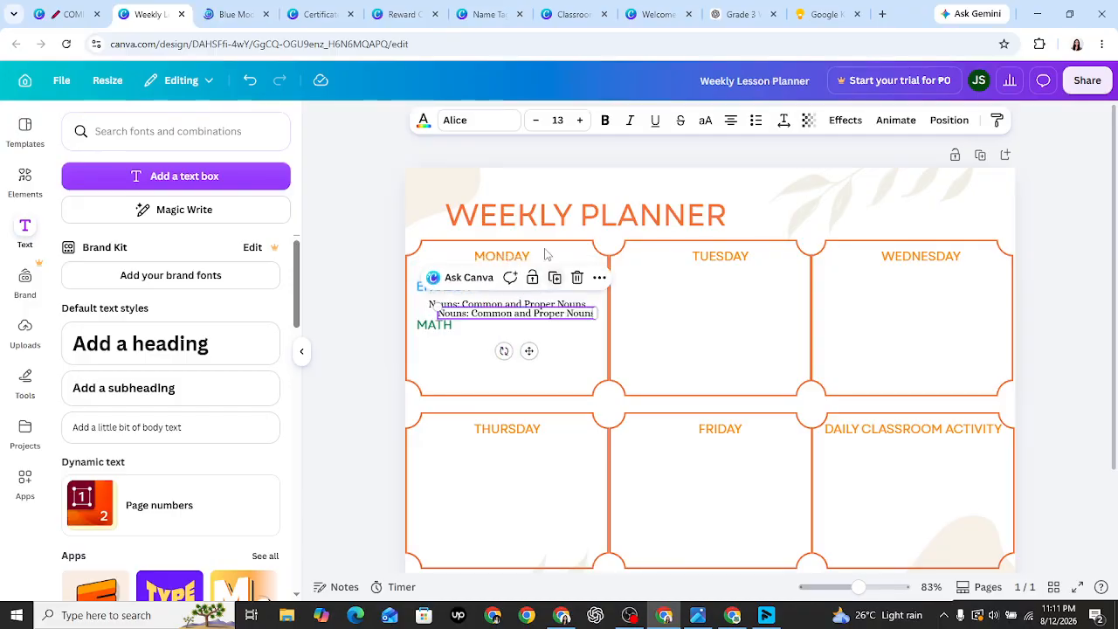
drag(522, 337, 521, 366)
double_click(515, 342)
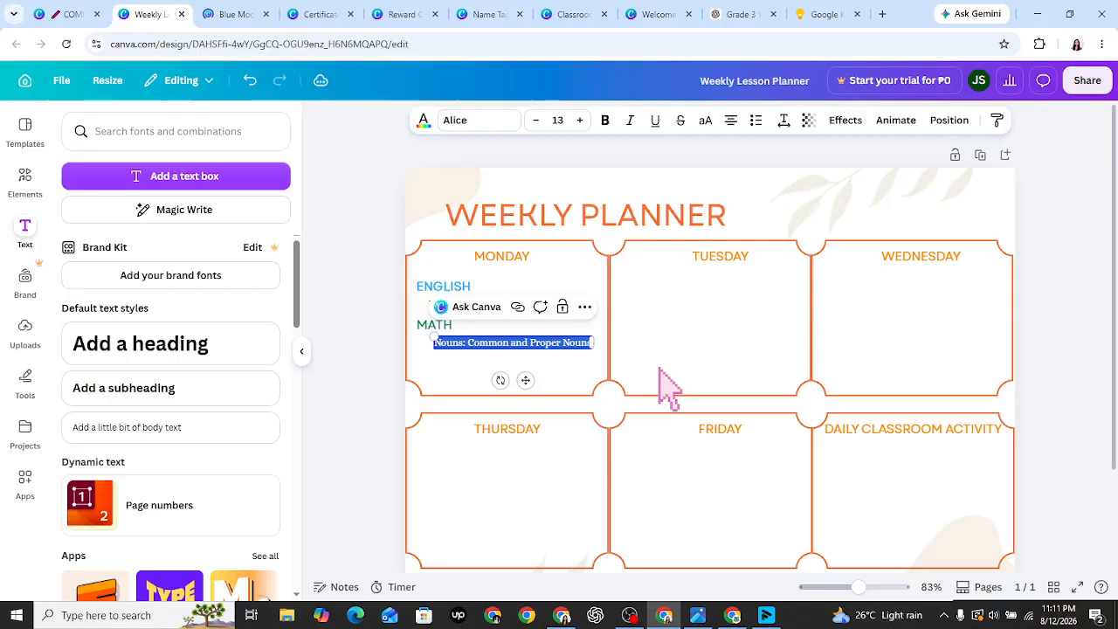
text(Place Value hanging Thousands)
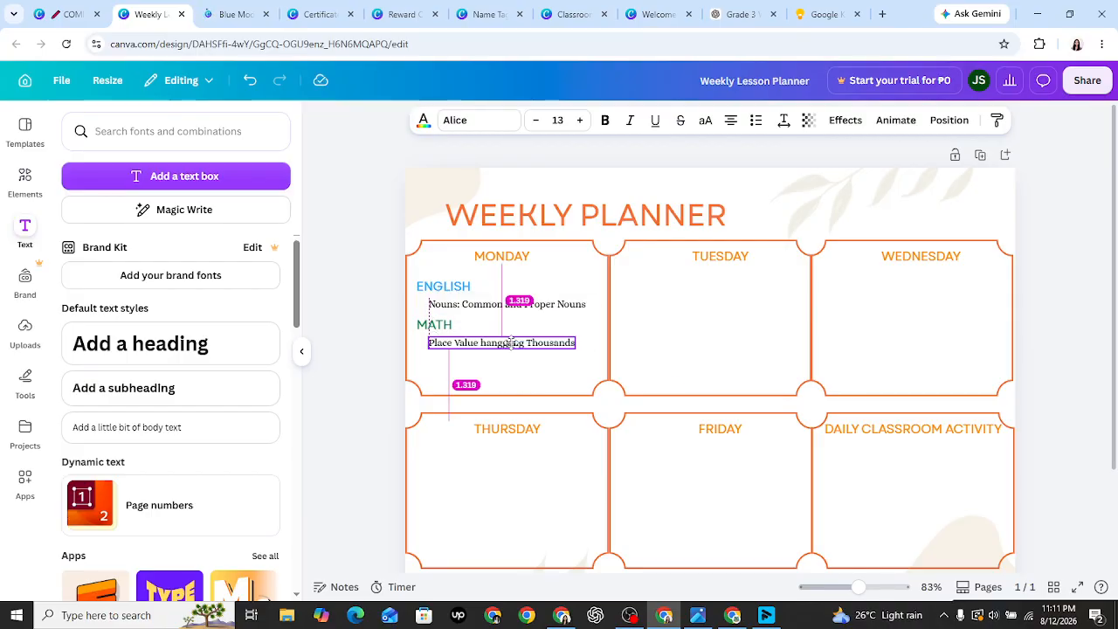
mouse_move(511, 343)
mouse_down()
mouse_move(553, 331)
mouse_move(539, 329)
mouse_move(538, 304)
mouse_move(583, 288)
mouse_move(524, 303)
mouse_move(488, 339)
mouse_up()
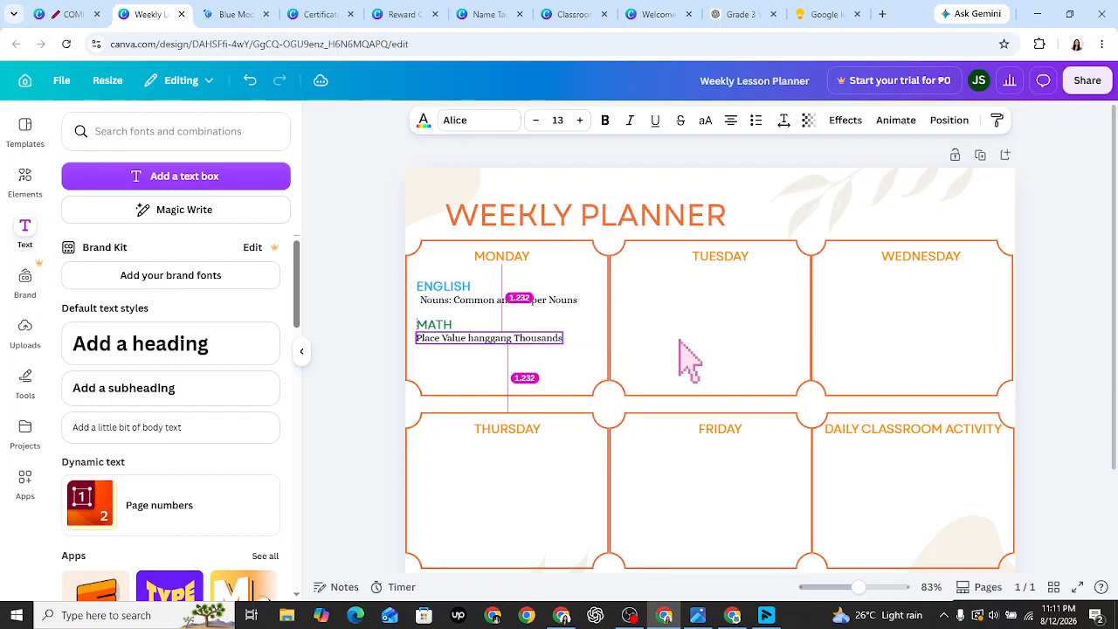
click(688, 359)
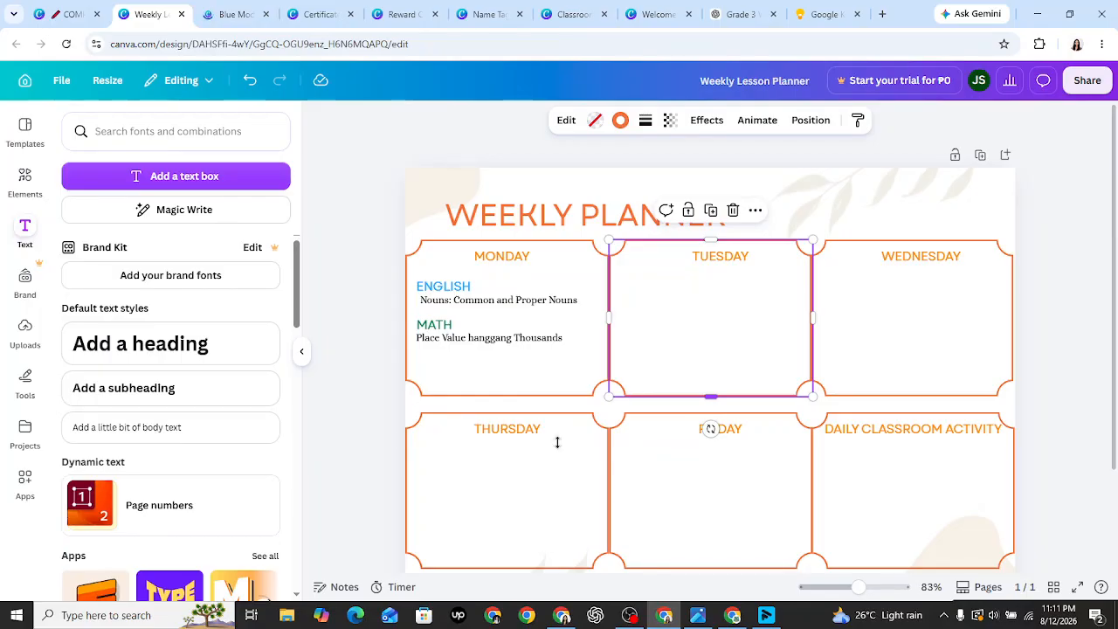
click(827, 14)
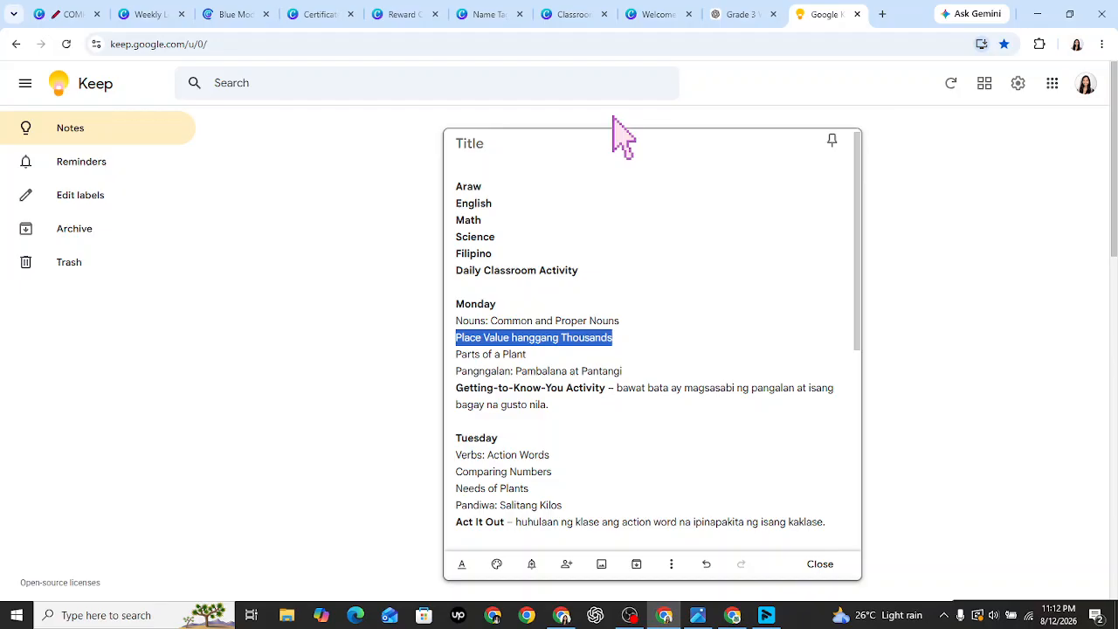
- Duplicate the ENGLISH label and change the copy's text to SCIENCE
click(147, 14)
click(447, 289)
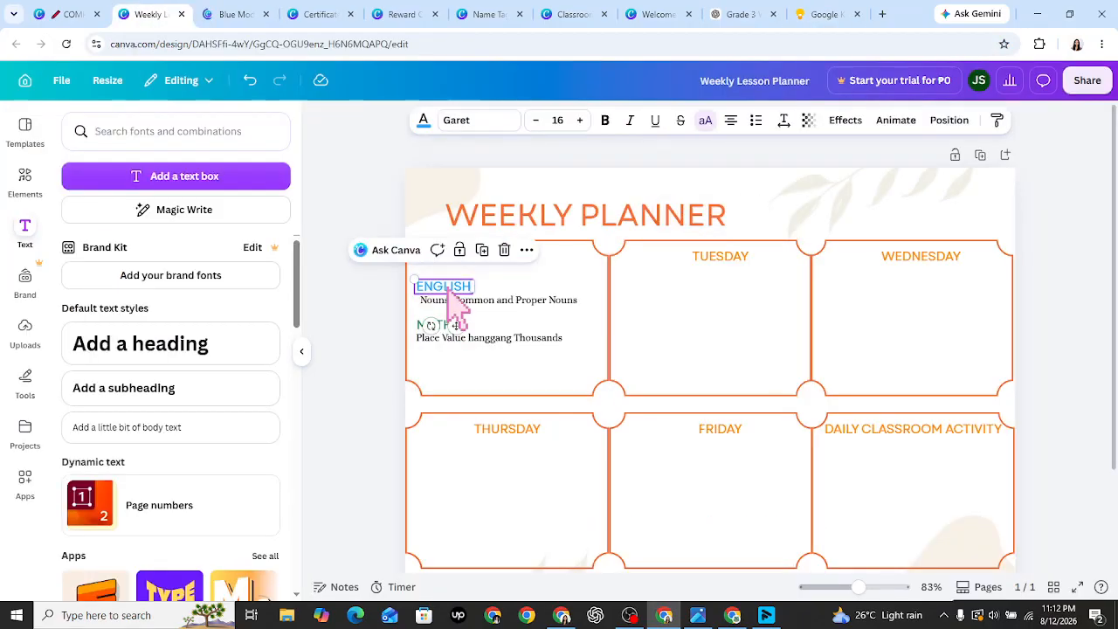
click(481, 251)
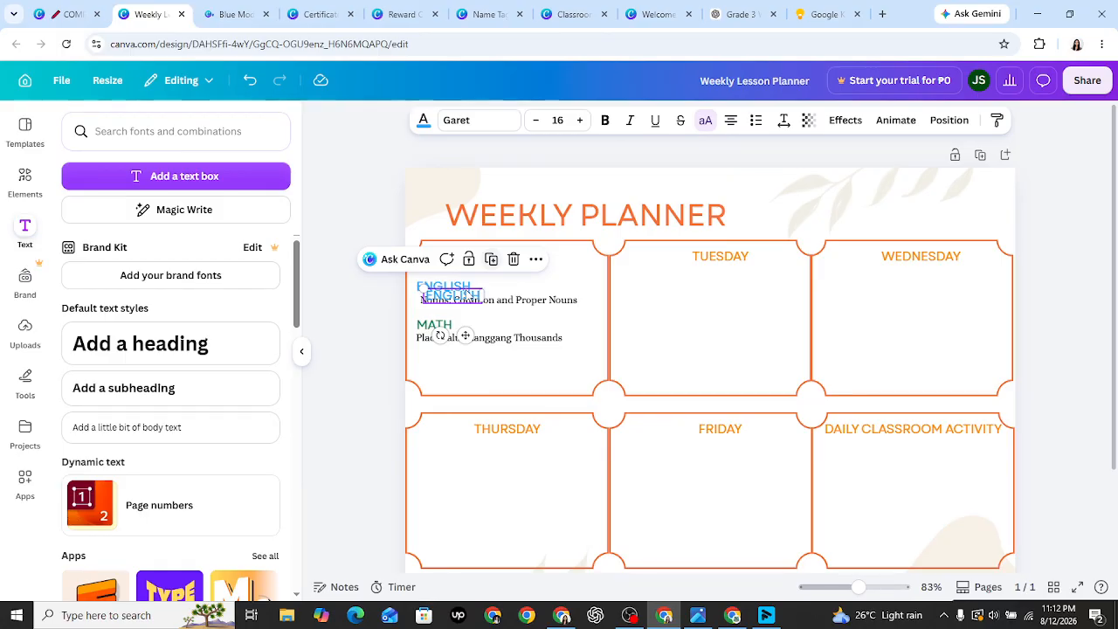
text(SCI)
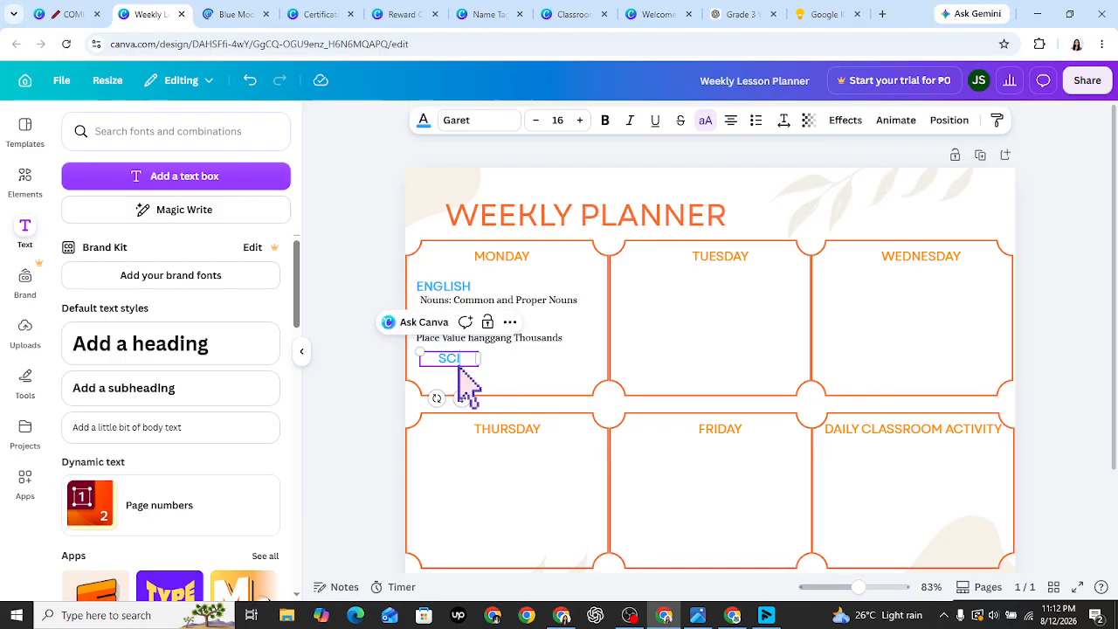
text(ENCE)
key(Escape)
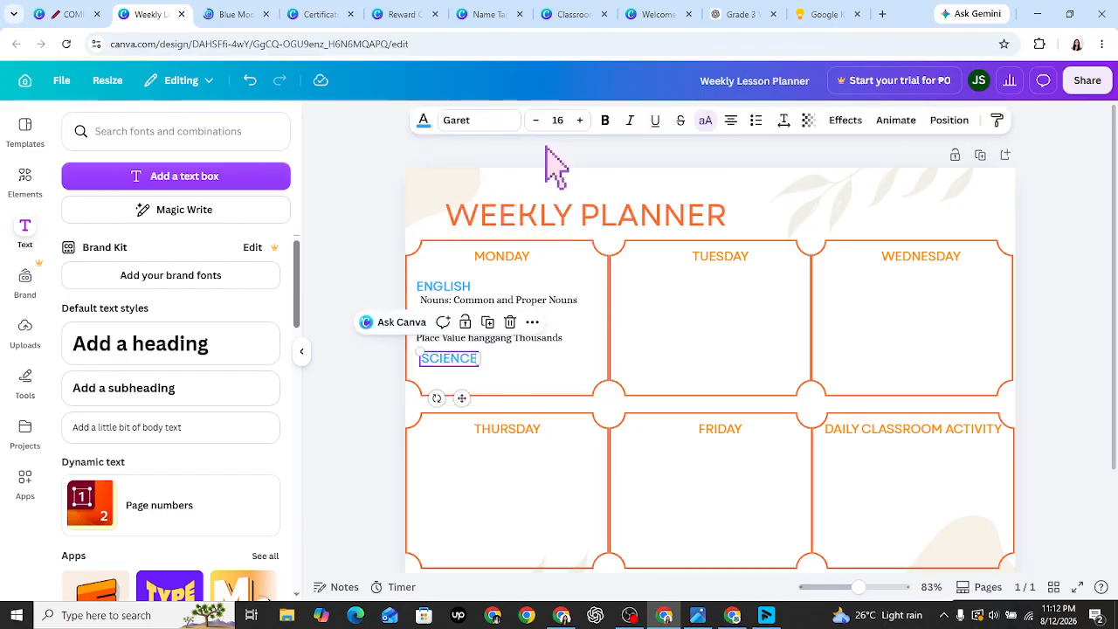
- Colour the SCIENCE label yellow from a 'yellow' colour search, then select 'Parts of a Plant'
click(424, 122)
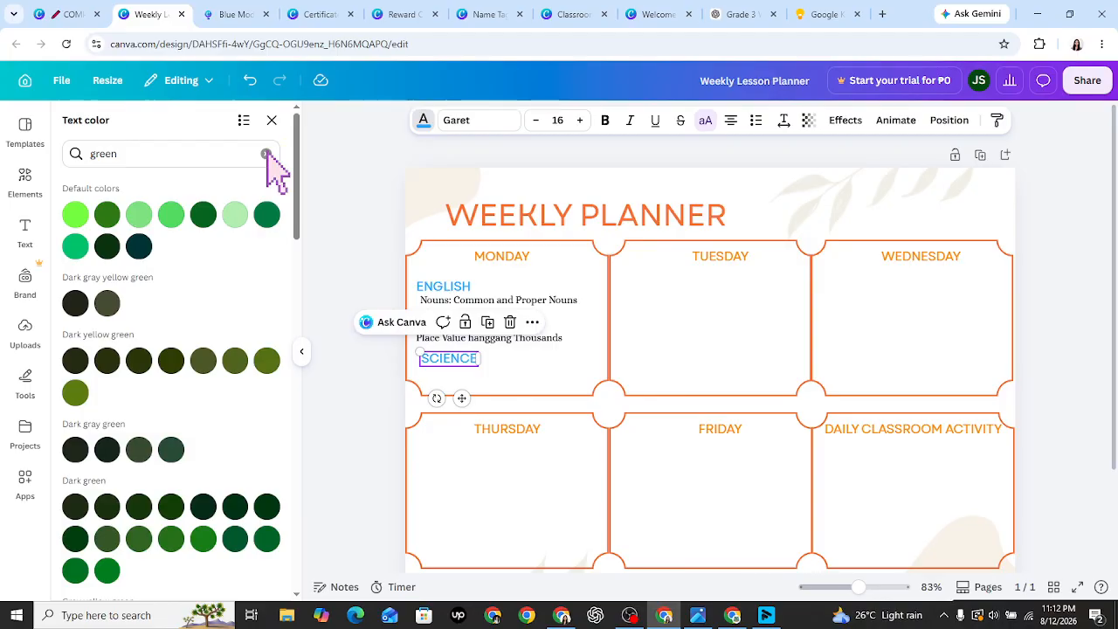
click(266, 153)
text(yello)
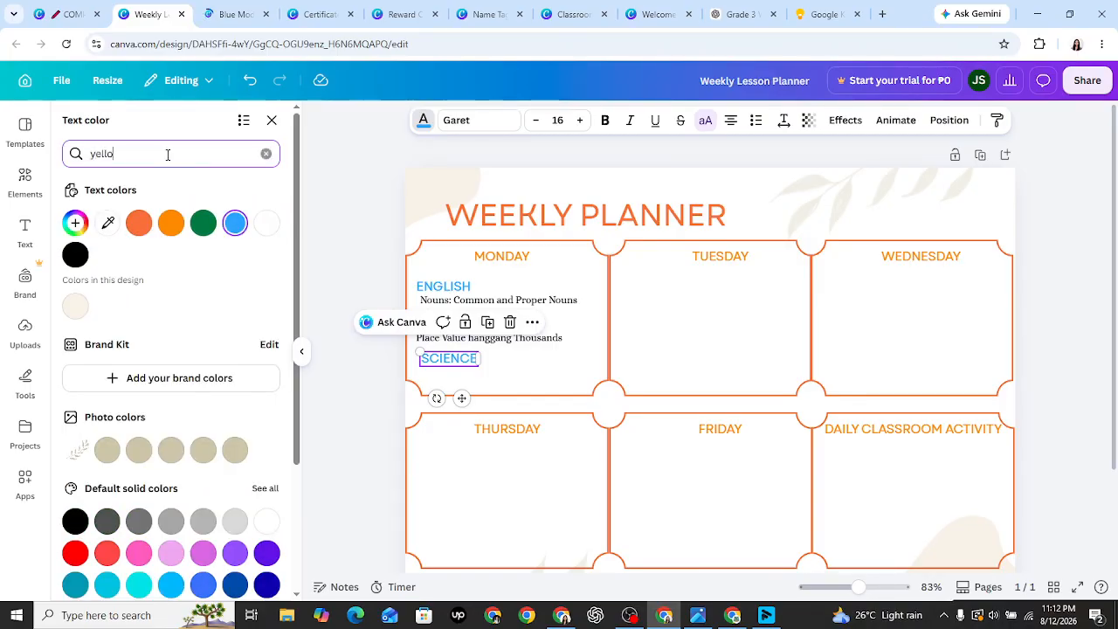
text(w)
key(Return)
click(76, 214)
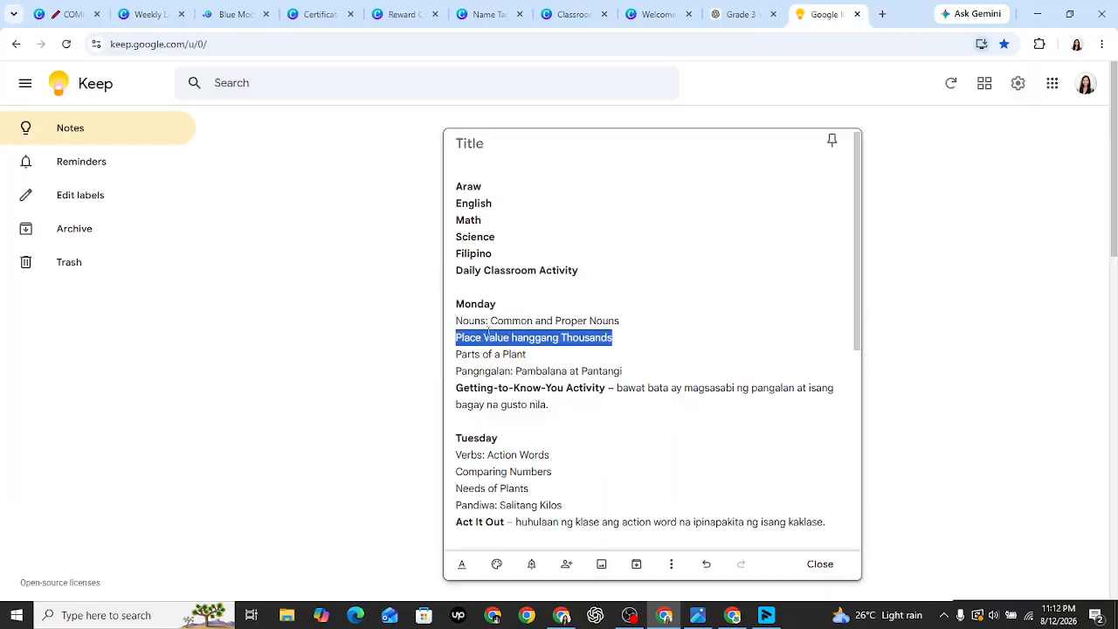
drag(455, 353, 528, 355)
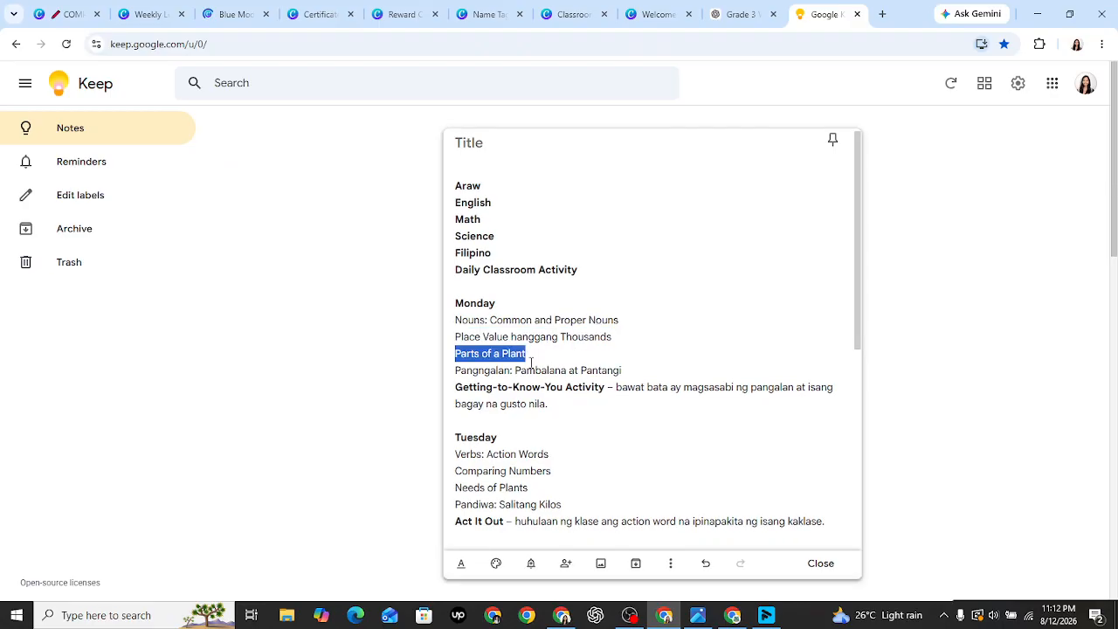
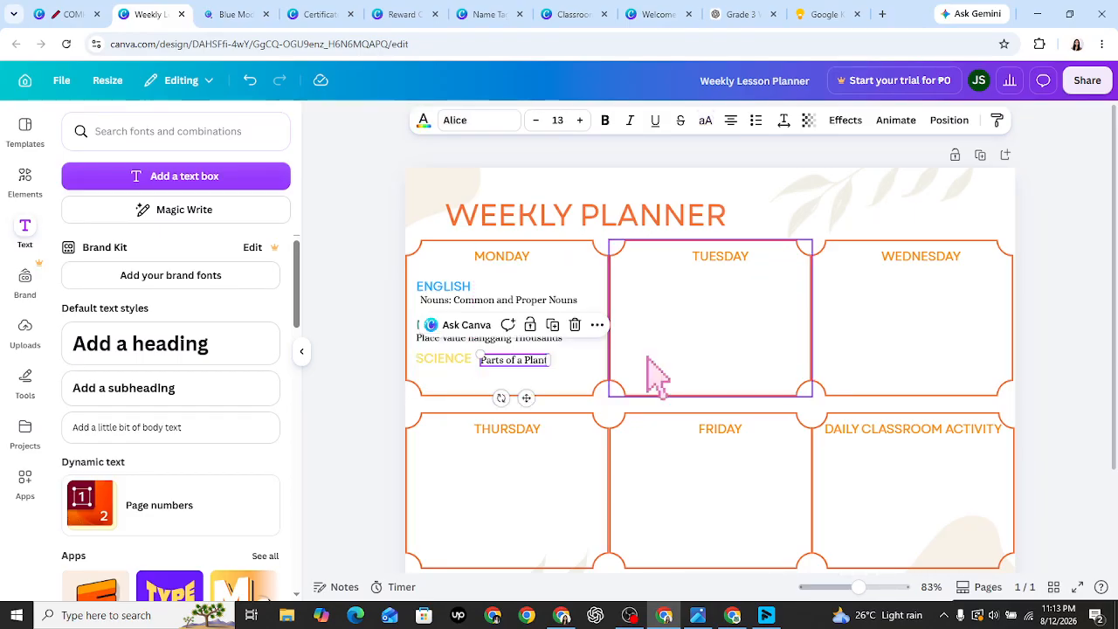
- Drag the 'Parts of a Plant' text under the SCIENCE heading in Monday's box, then deselect it
click(649, 358)
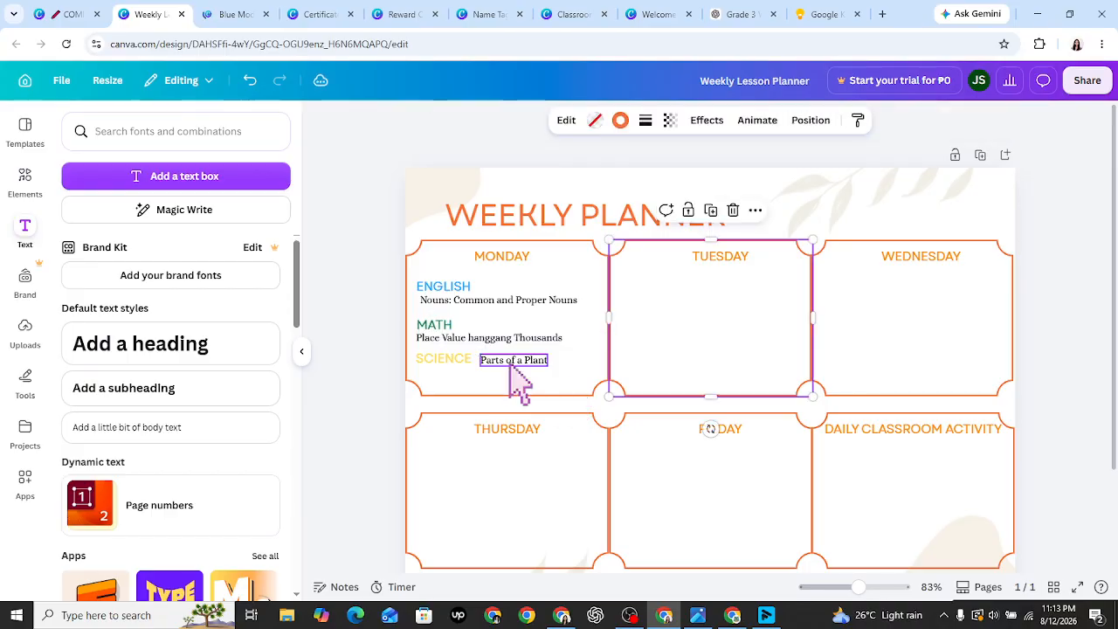
click(513, 362)
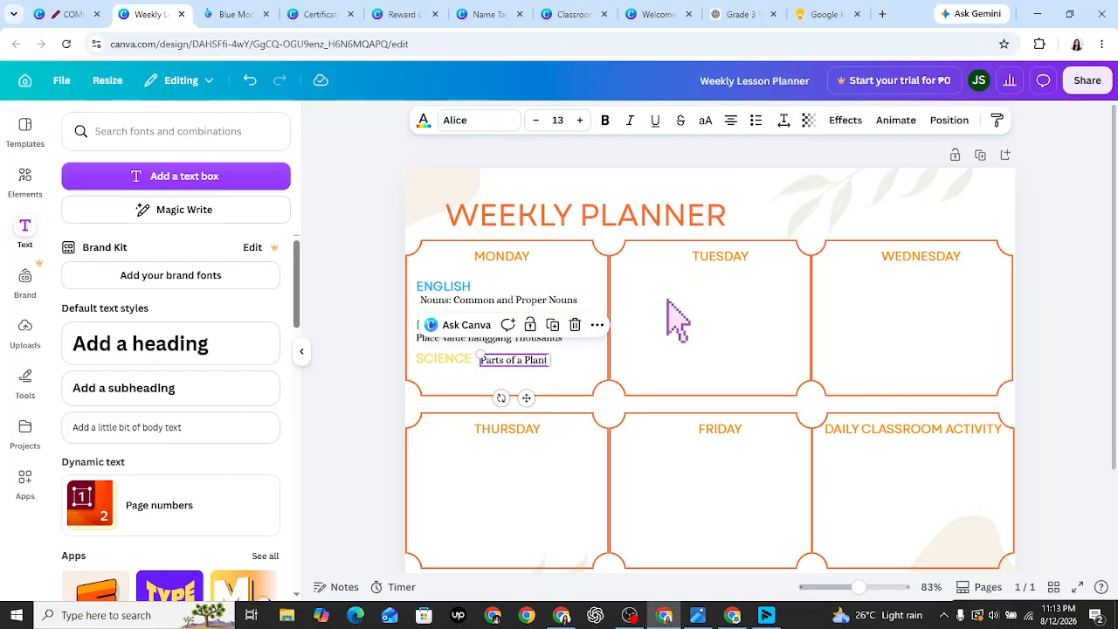
drag(521, 359, 460, 375)
click(873, 104)
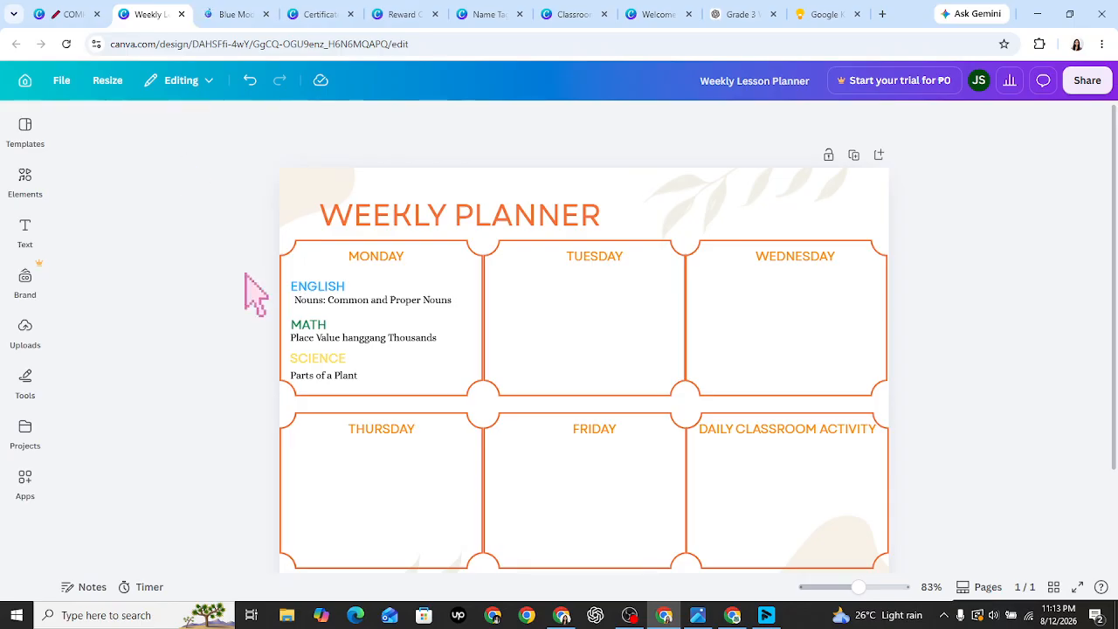
- Switch to the browser tab showing the COMPLETE CLASSROOM PRINTABLE KIT folder
click(63, 14)
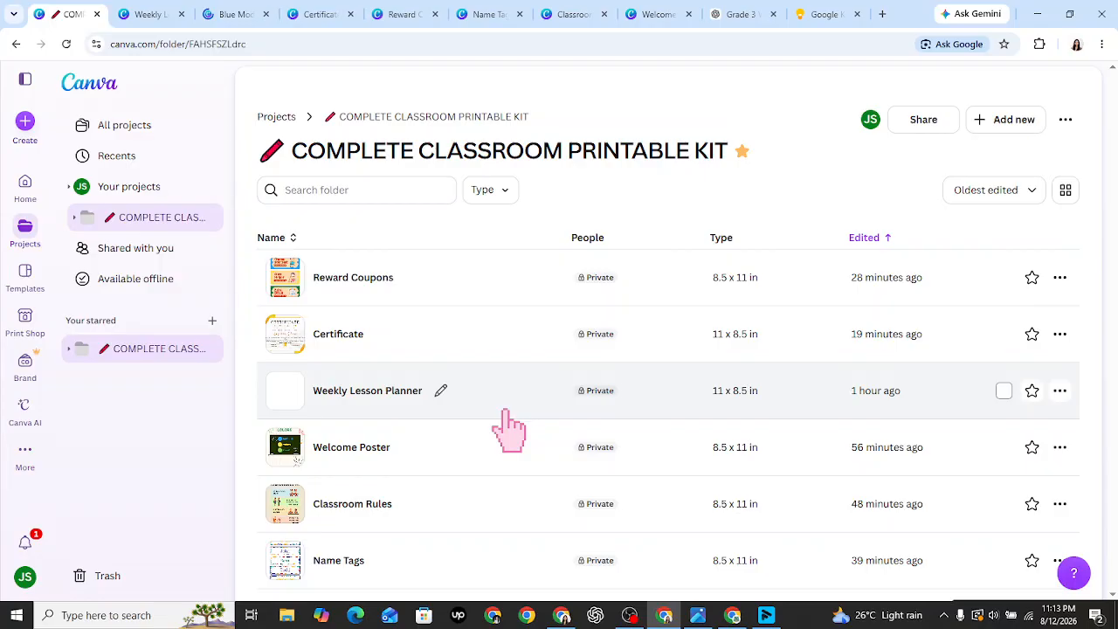
- In All projects, scroll down and open the Weekly Lesson Planner in Cute Pastel design
click(194, 128)
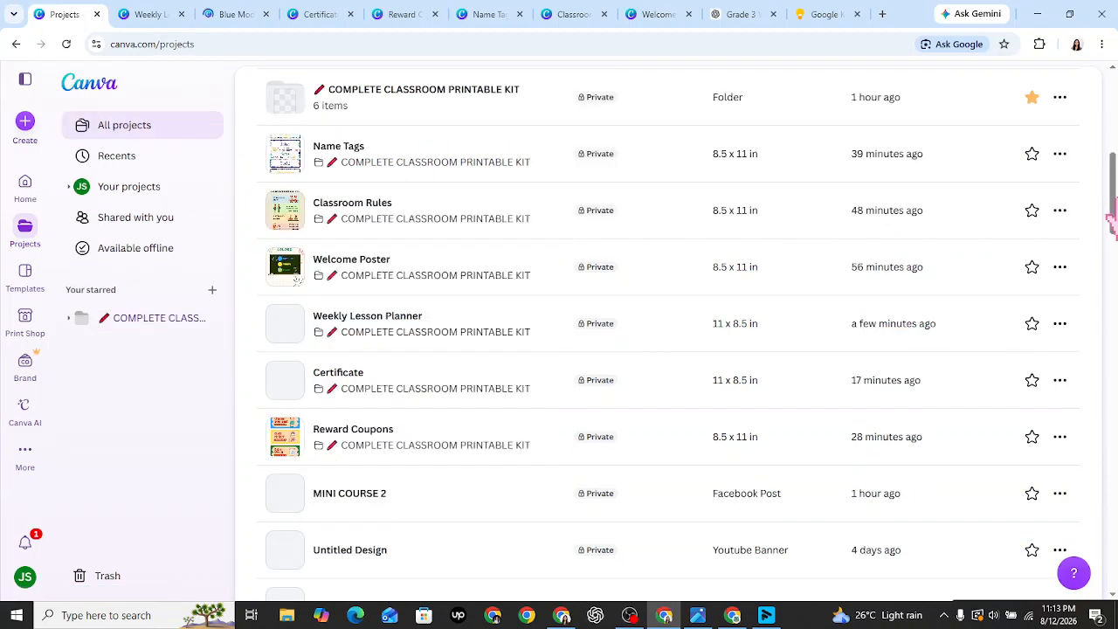
drag(1115, 206, 1115, 295)
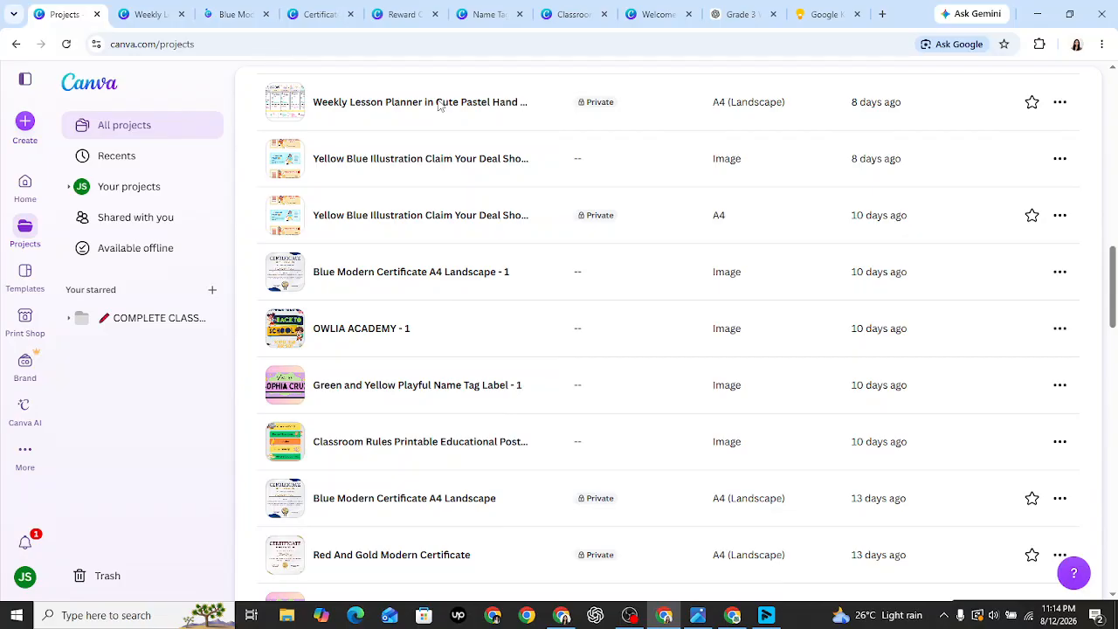
click(439, 102)
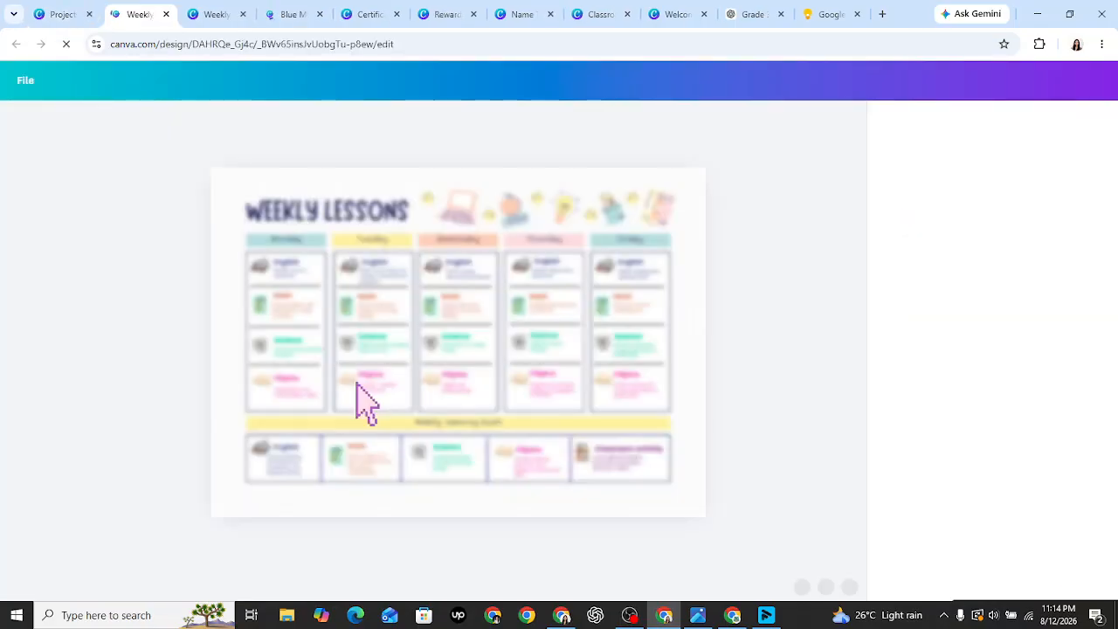
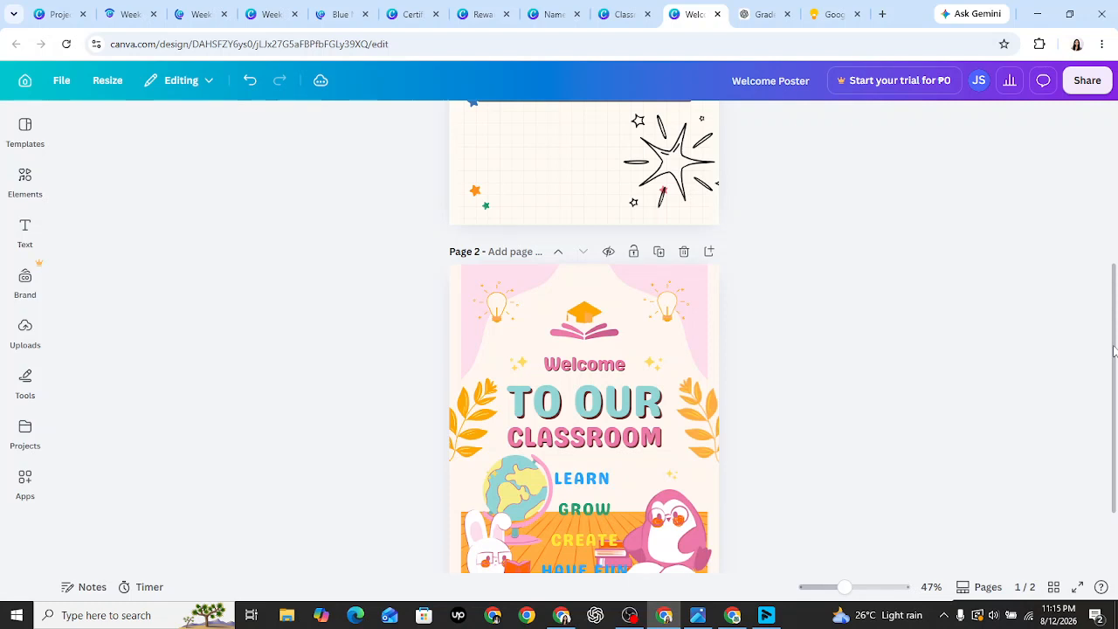
- Scroll through the Name Tags design to Page 1, then show the Reward Coupons' Class Helper and Extra Break coupons
click(556, 12)
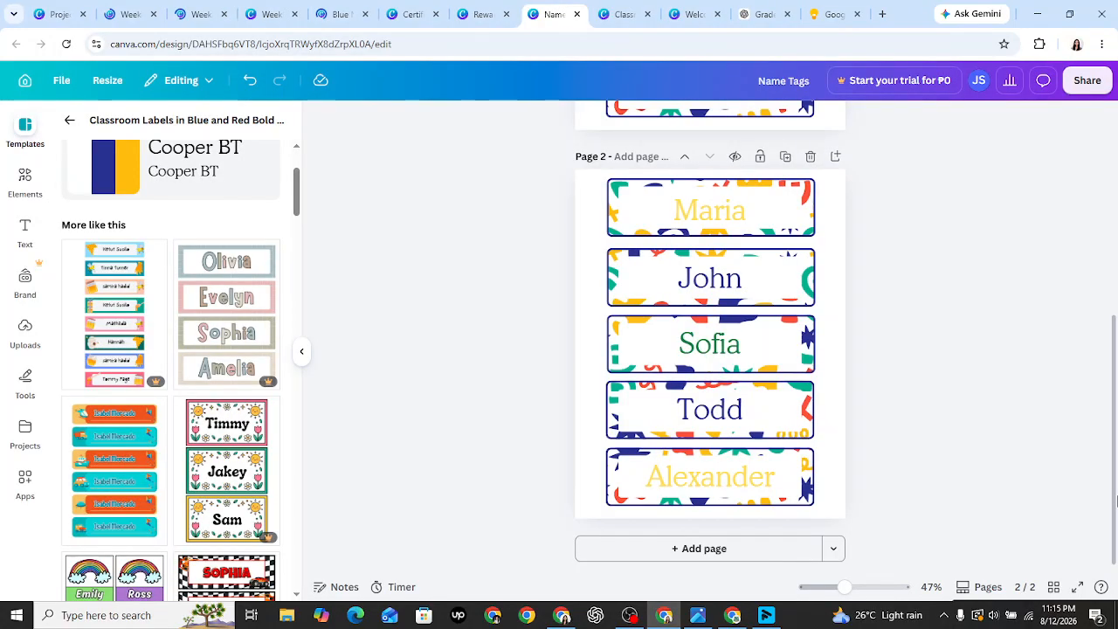
drag(1117, 500, 1116, 179)
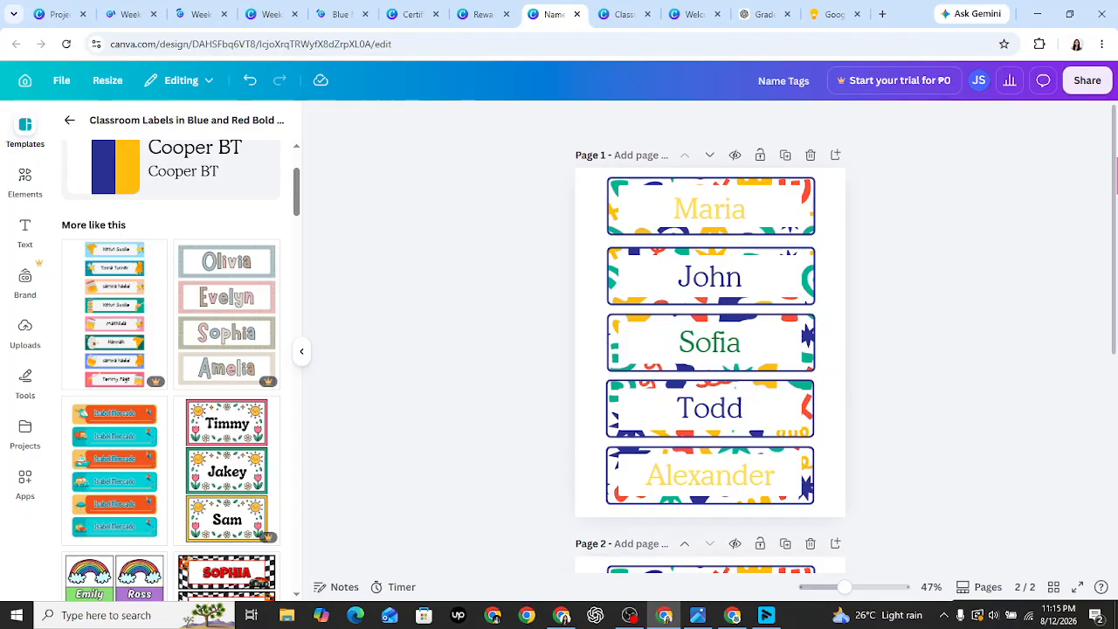
click(476, 14)
scroll(725, 256, down, 2)
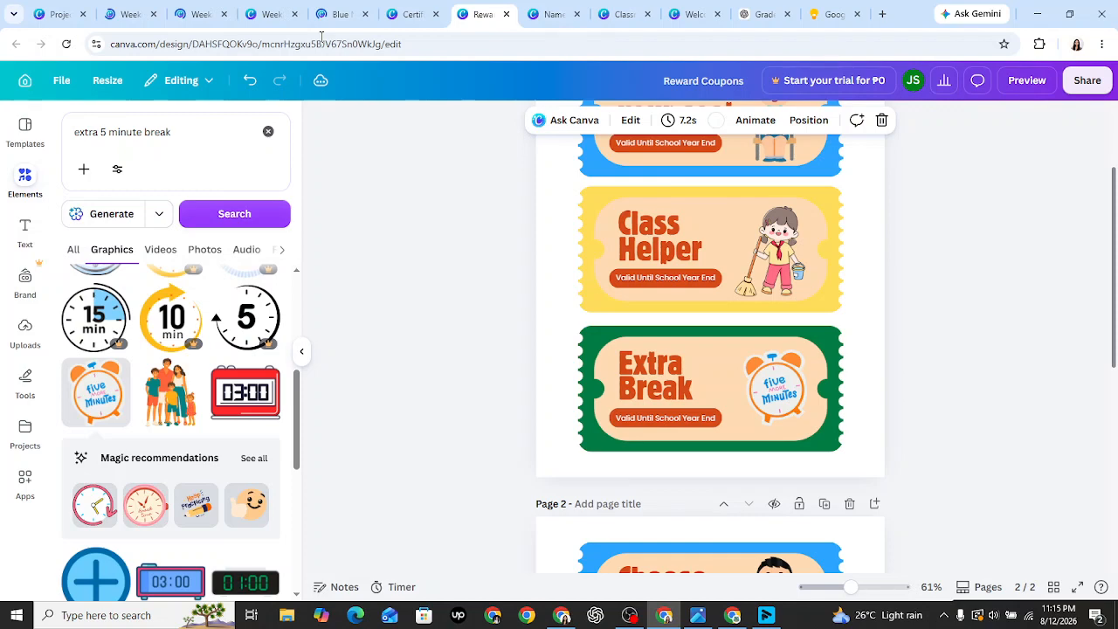
- Switch to the certificate design
click(409, 14)
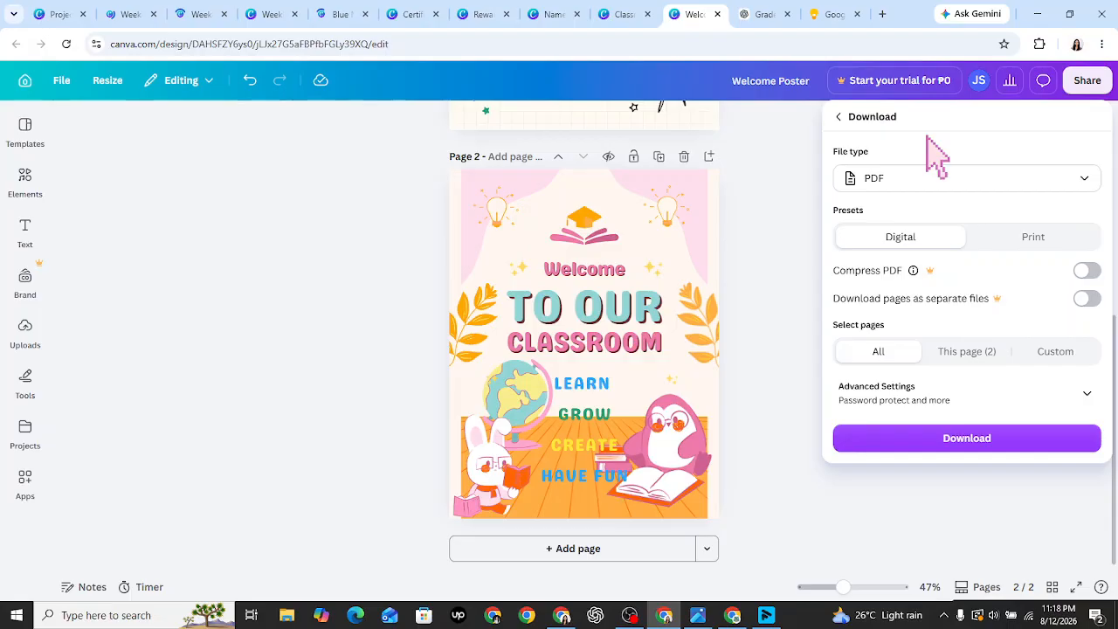
- Go to the All projects list of saved designs
click(57, 14)
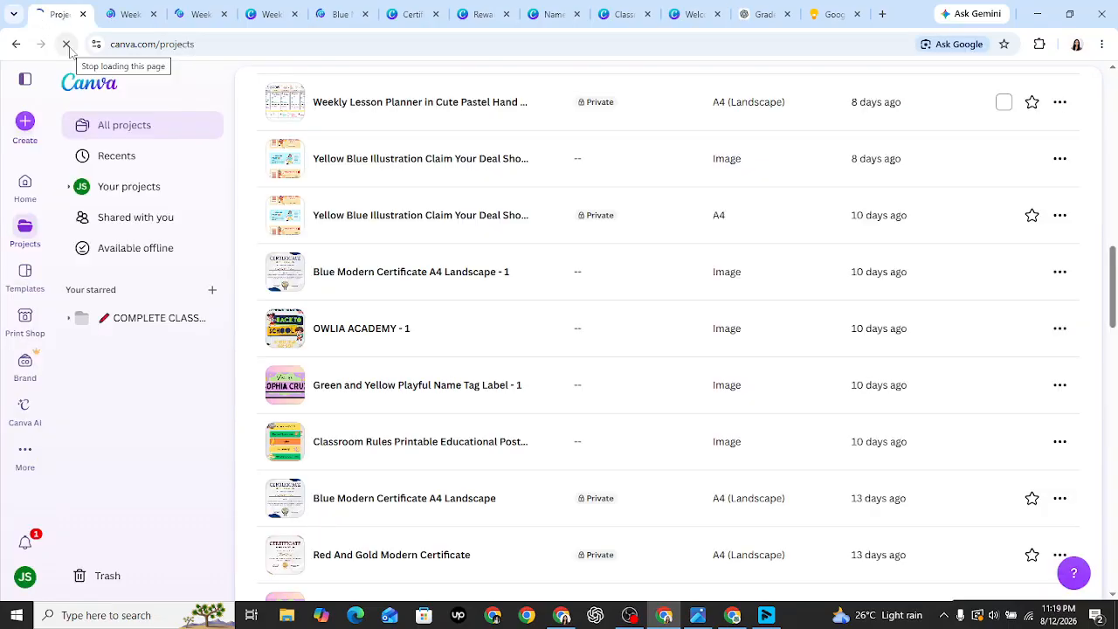